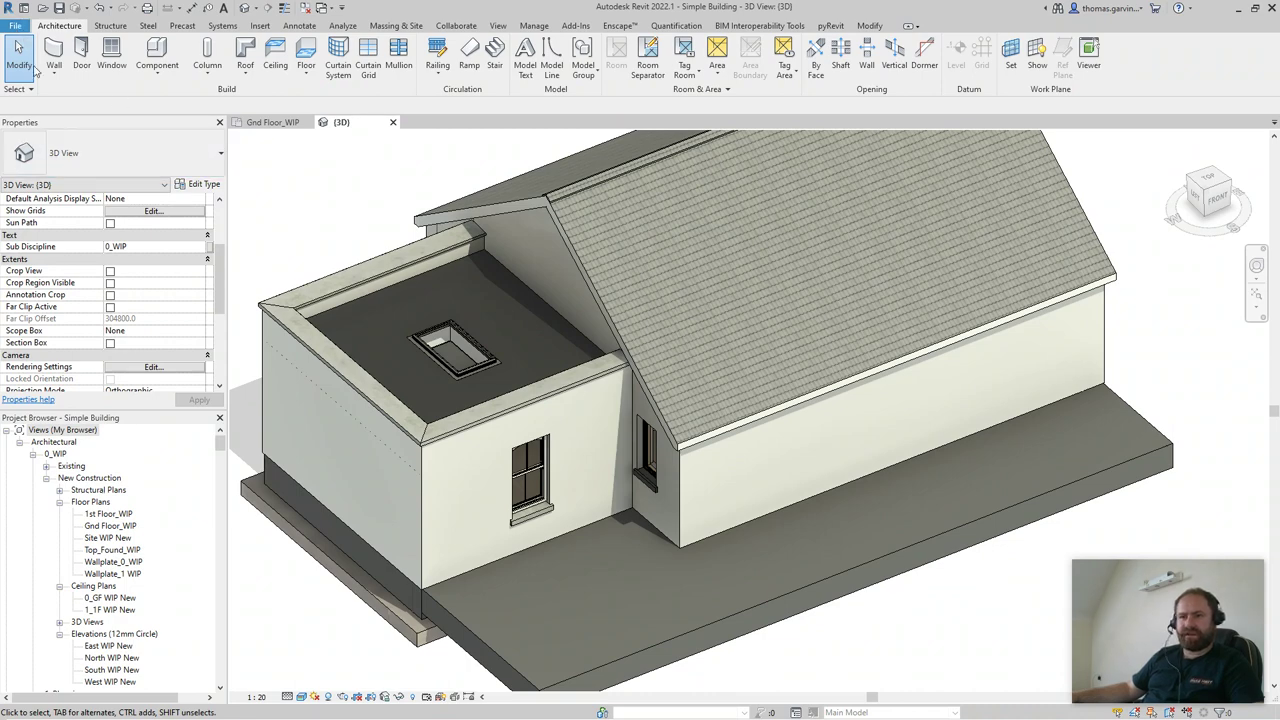
- Create a new family from the Metric Furniture.rft template
key(alt+f)
mouse_move(90, 90)
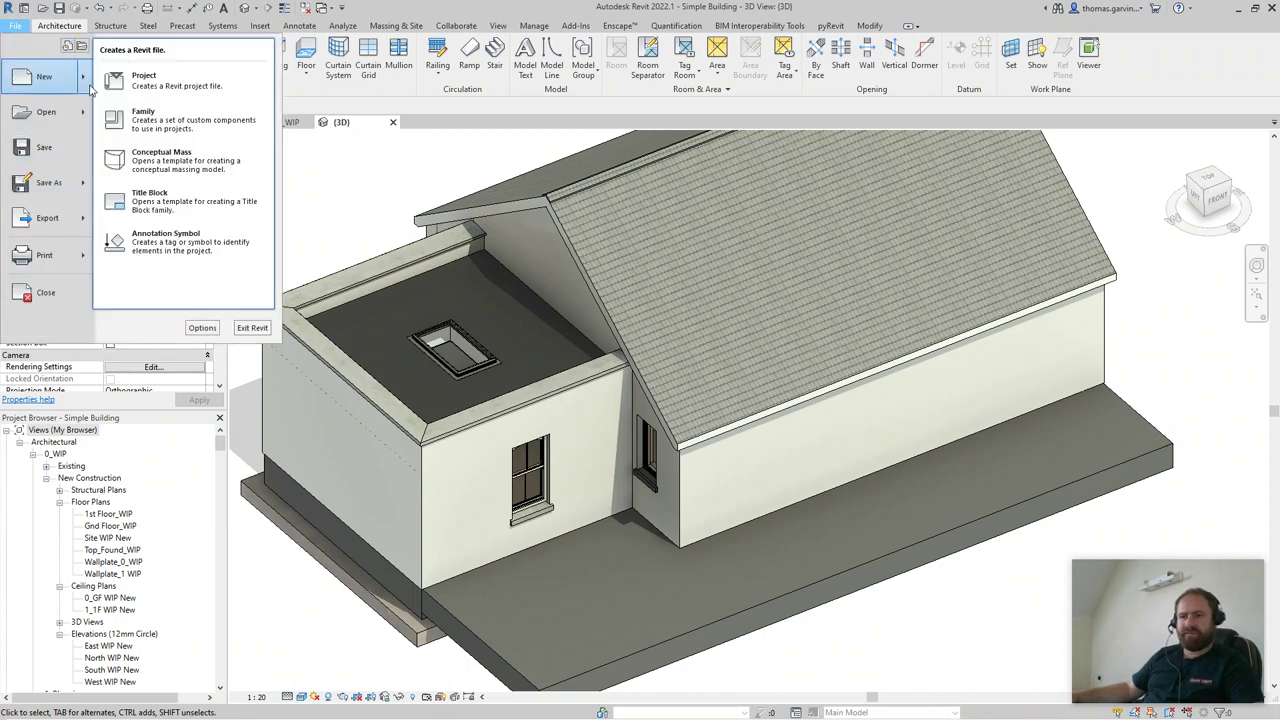
click(160, 118)
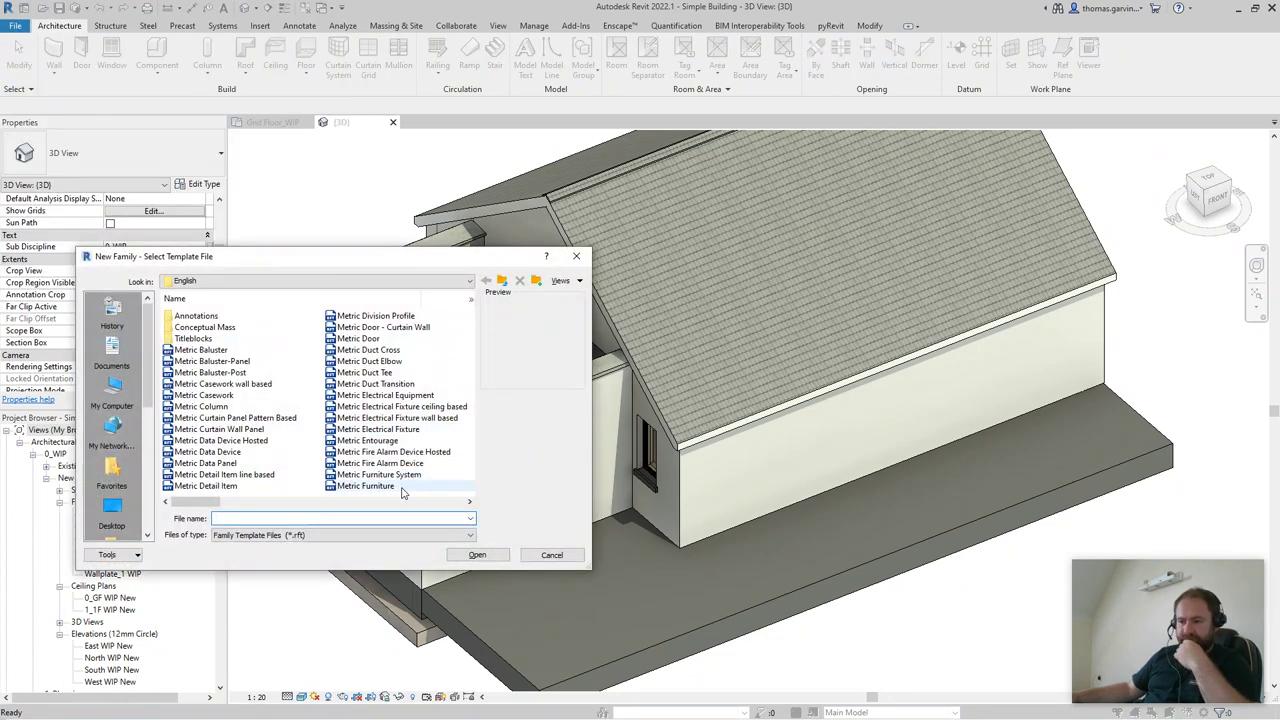
click(395, 486)
click(489, 559)
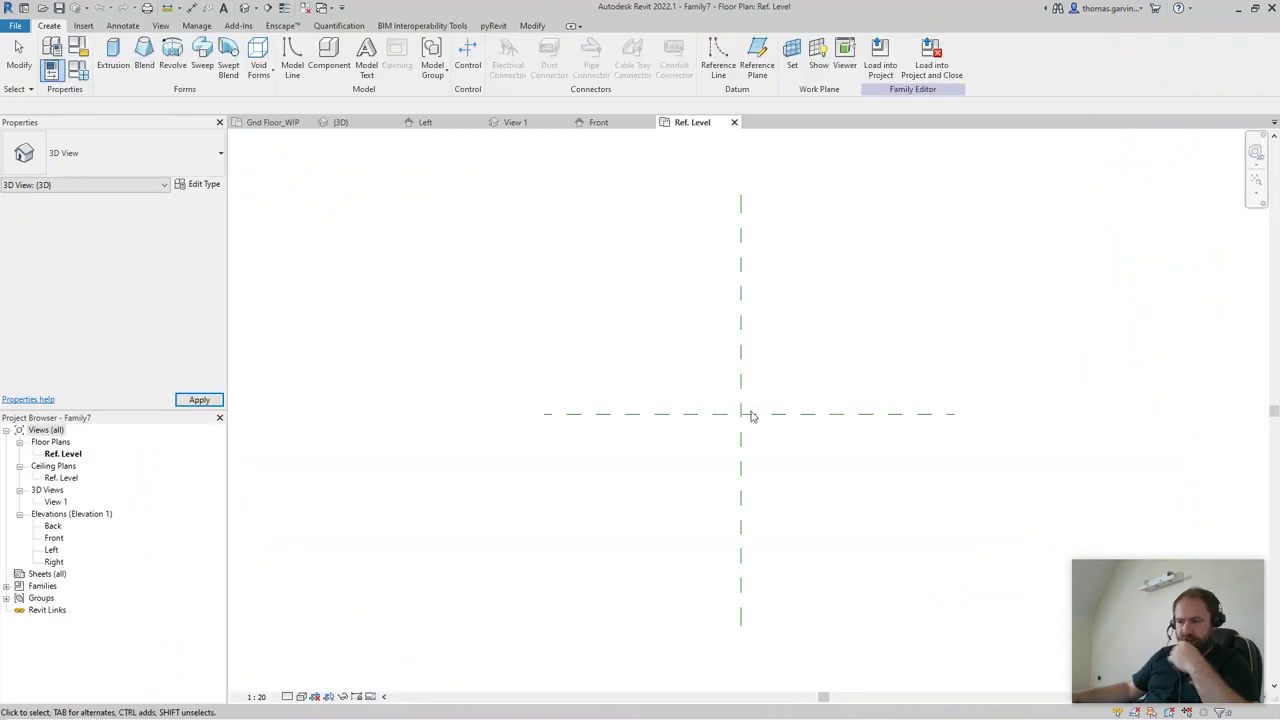
- Draw left and right vertical reference planes and a horizontal plane below the centre
scroll(687, 469, up, 3)
middle_drag(734, 437, 654, 449)
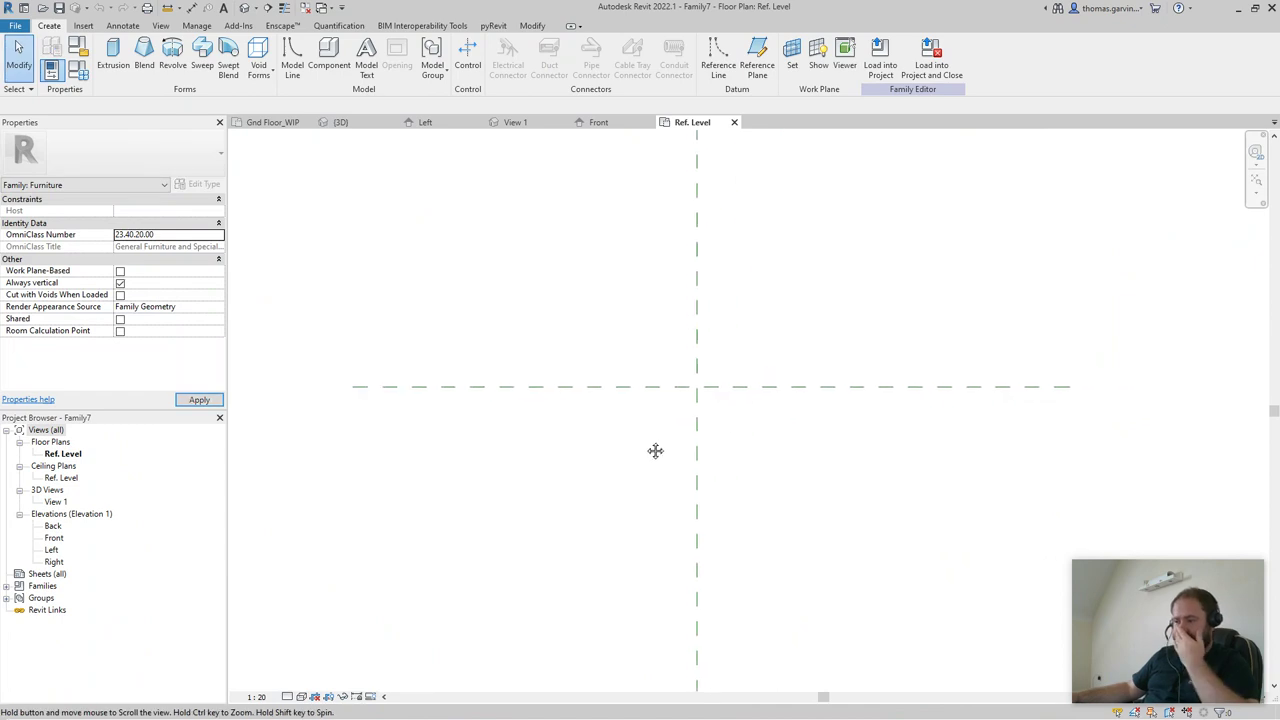
scroll(654, 449, up, 1)
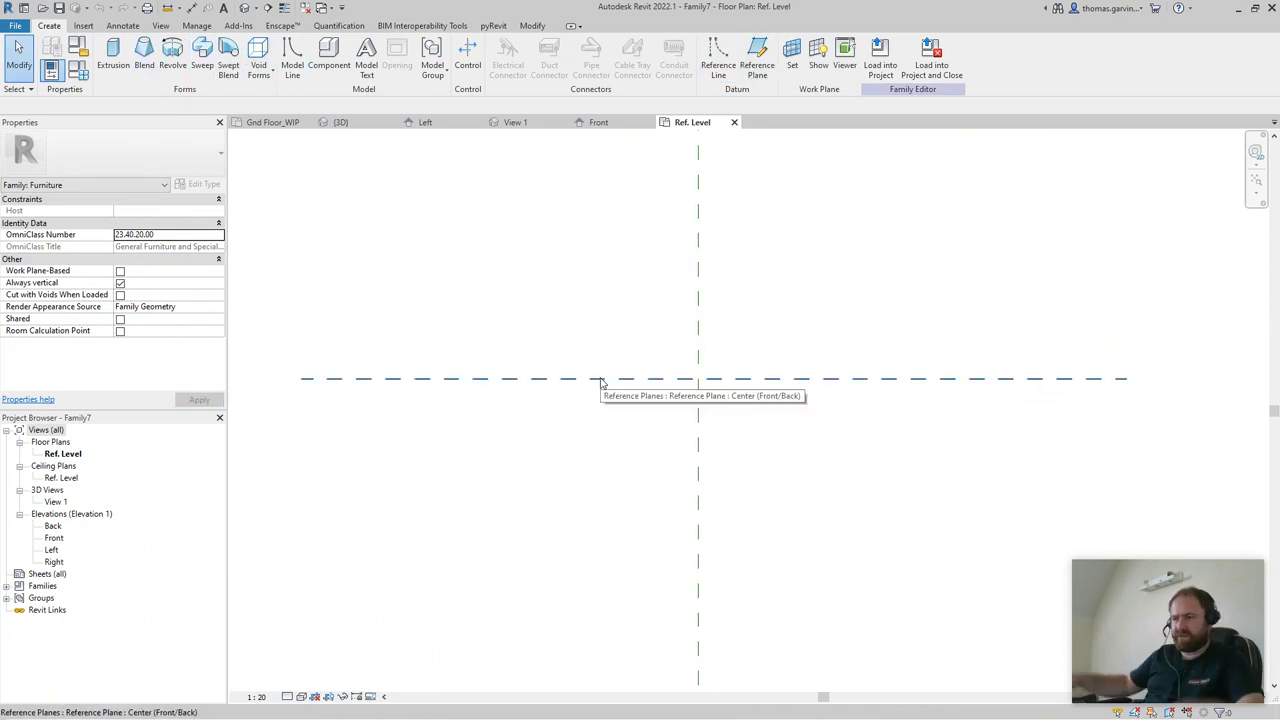
click(757, 65)
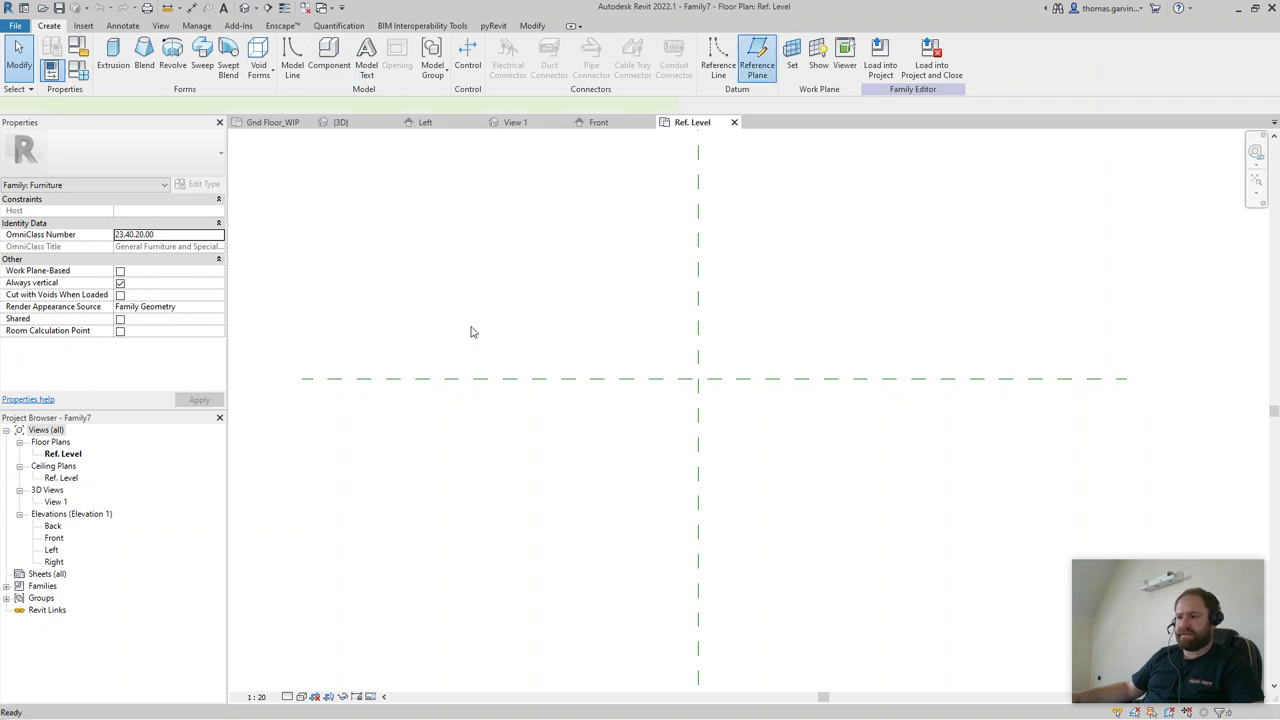
click(460, 300)
click(460, 537)
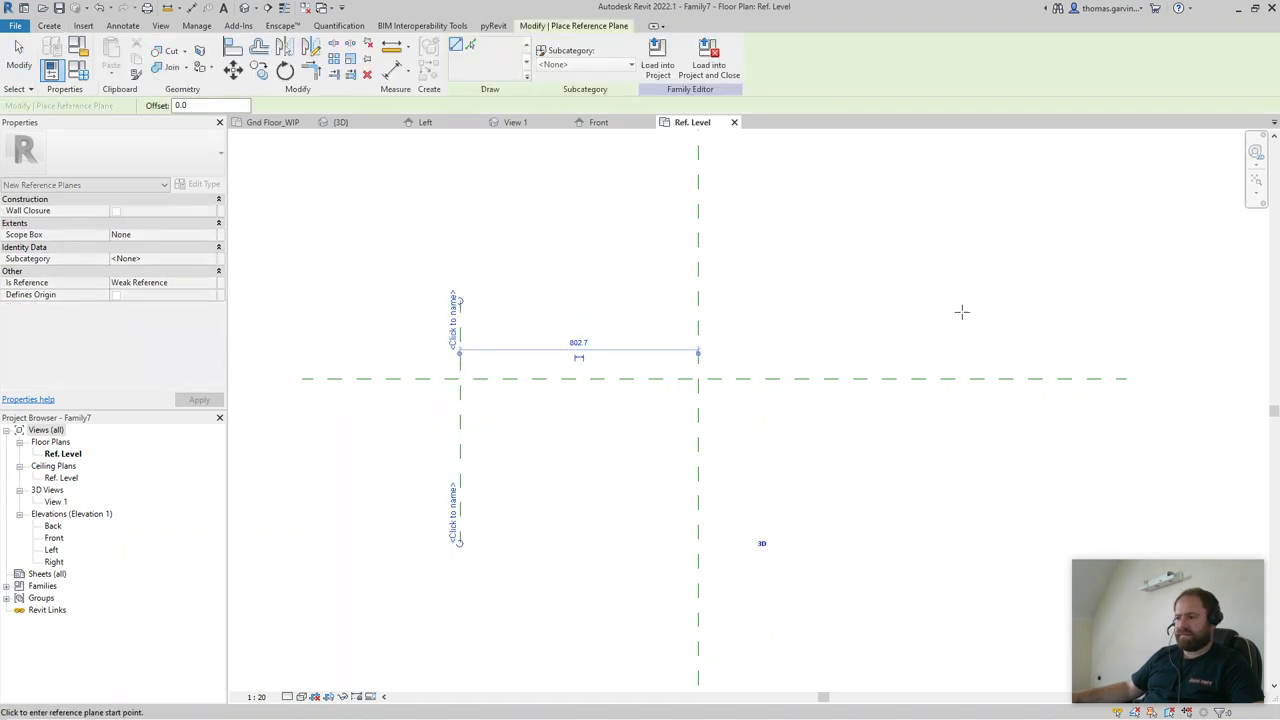
click(960, 300)
click(965, 548)
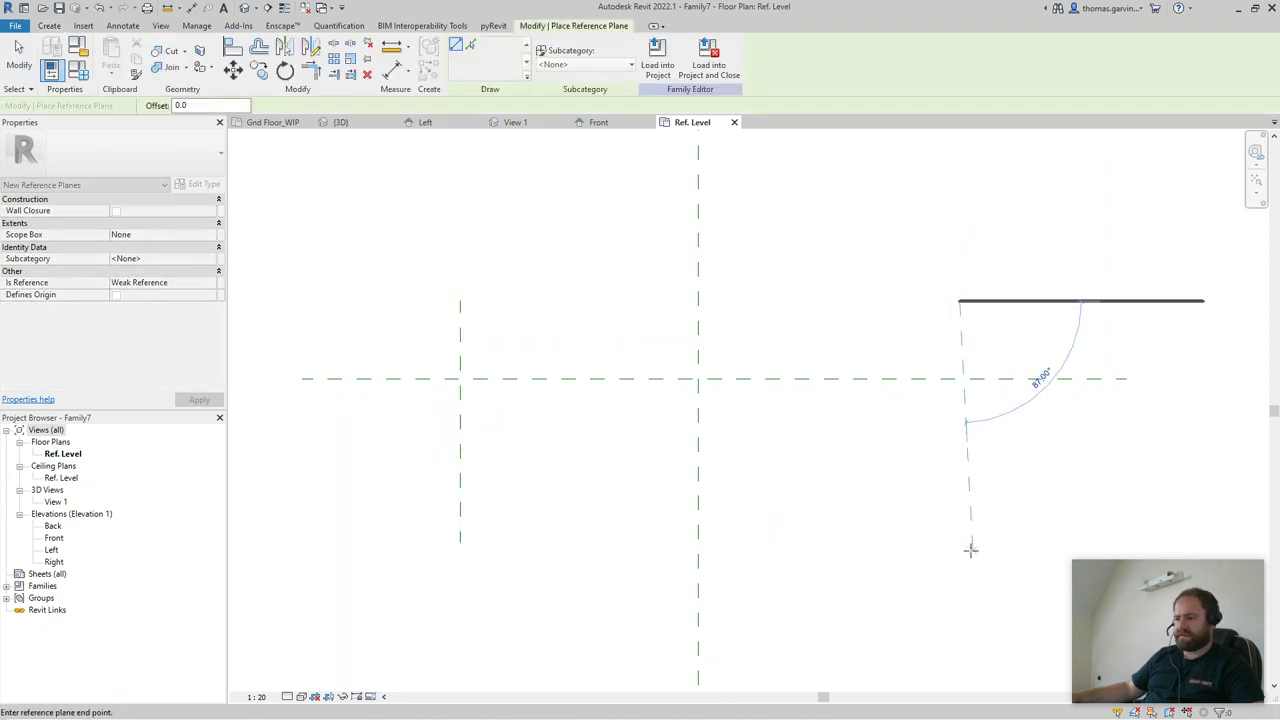
click(315, 488)
click(1050, 487)
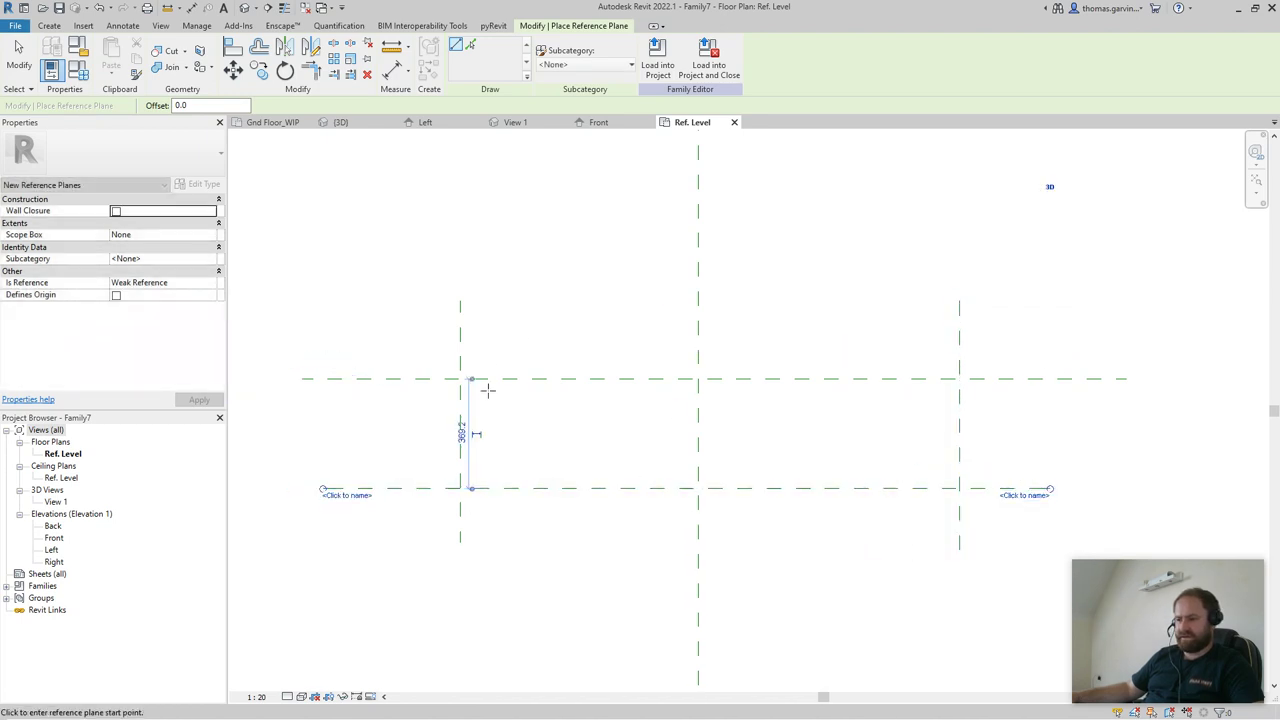
middle_drag(343, 202, 309, 166)
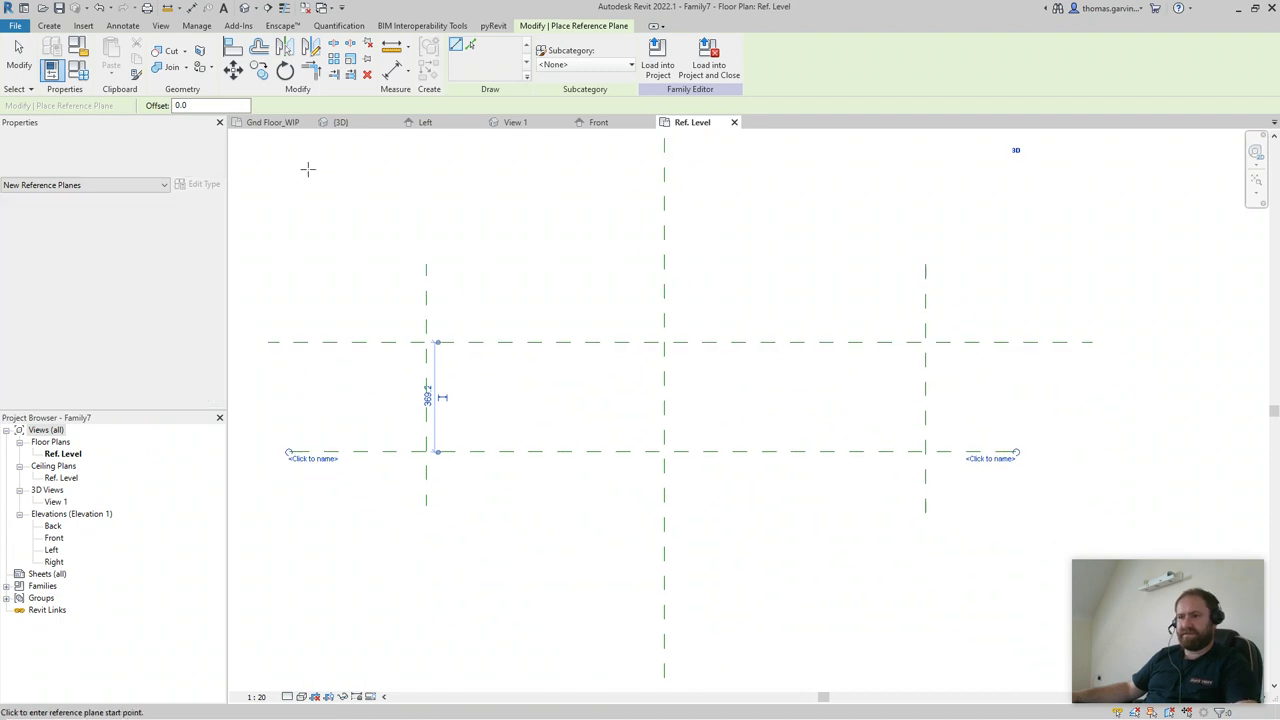
- Dimension the left, centre and right planes with one aligned string and set it to EQ
key(d)
key(i)
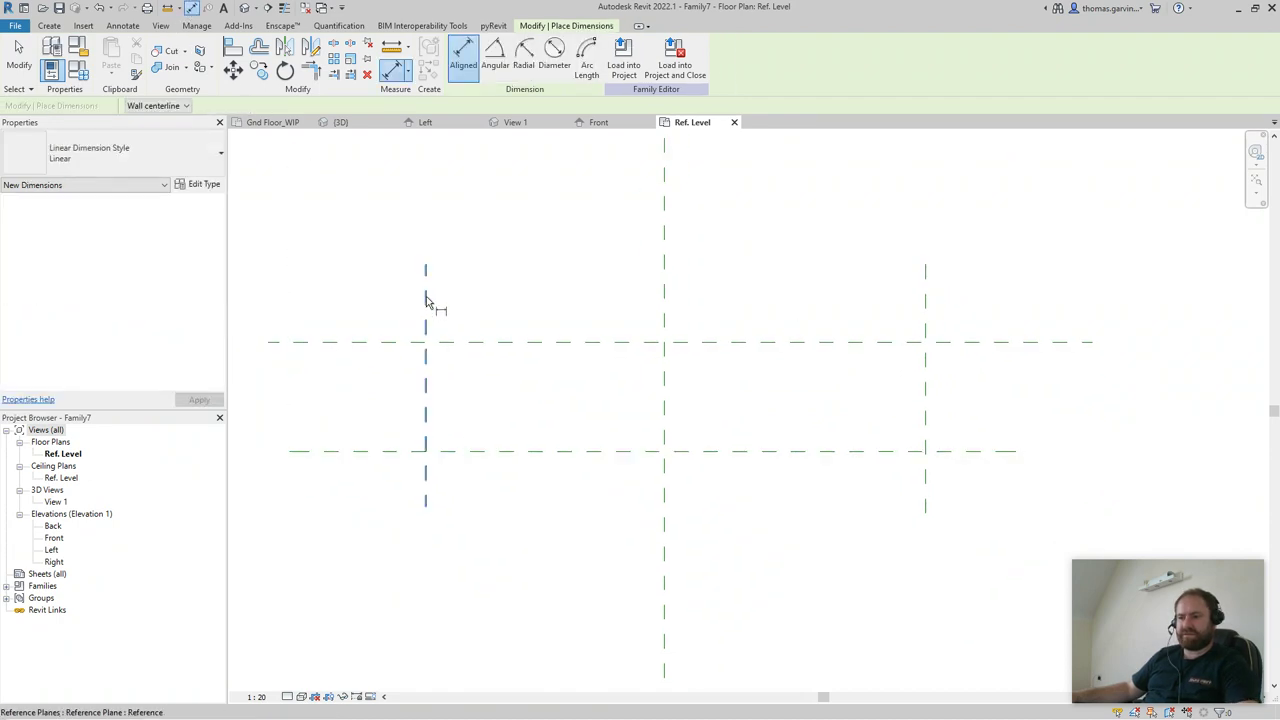
click(426, 287)
click(664, 287)
click(925, 292)
click(805, 238)
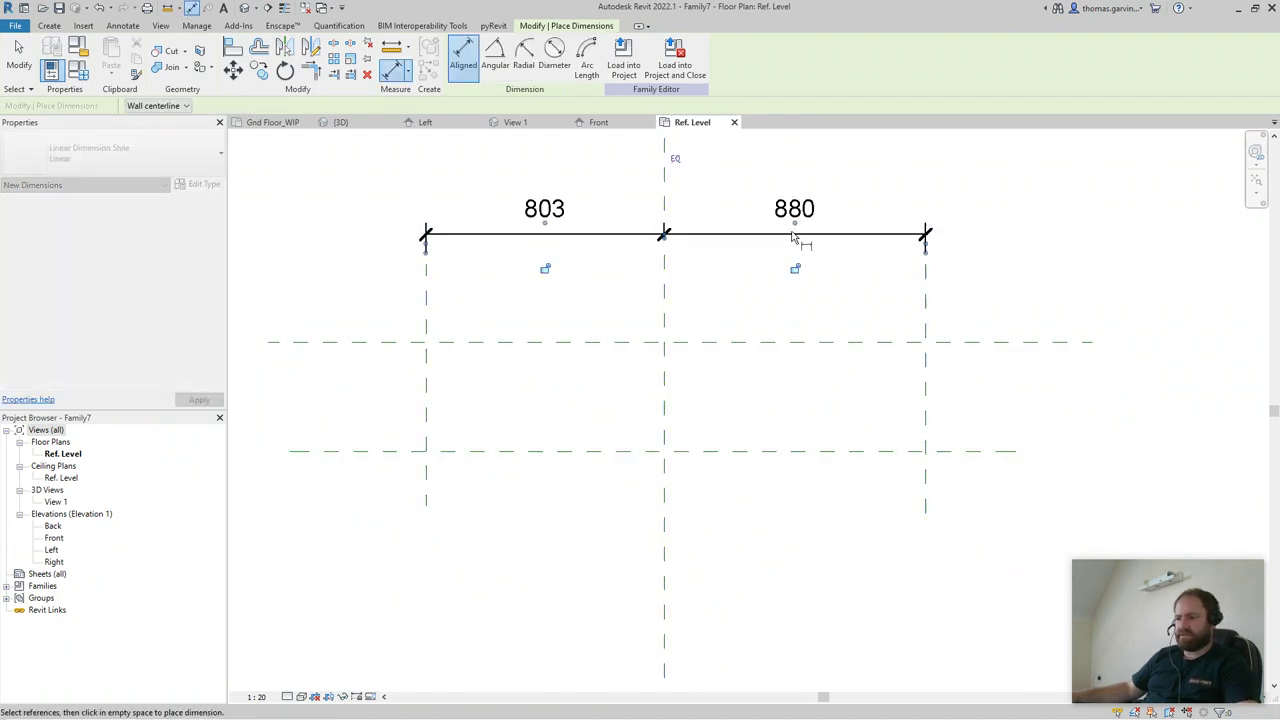
click(670, 159)
- Add the 369 depth dimension and the overall 1760 width dimension
click(360, 342)
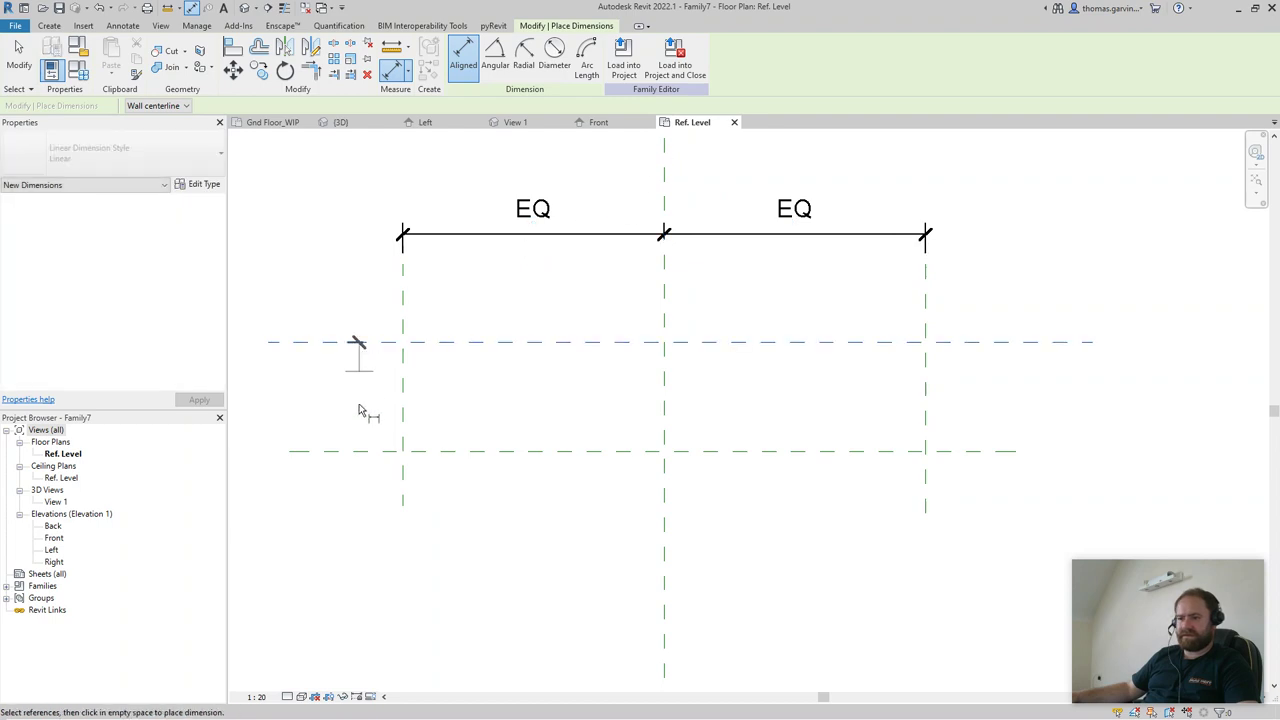
click(360, 450)
click(320, 413)
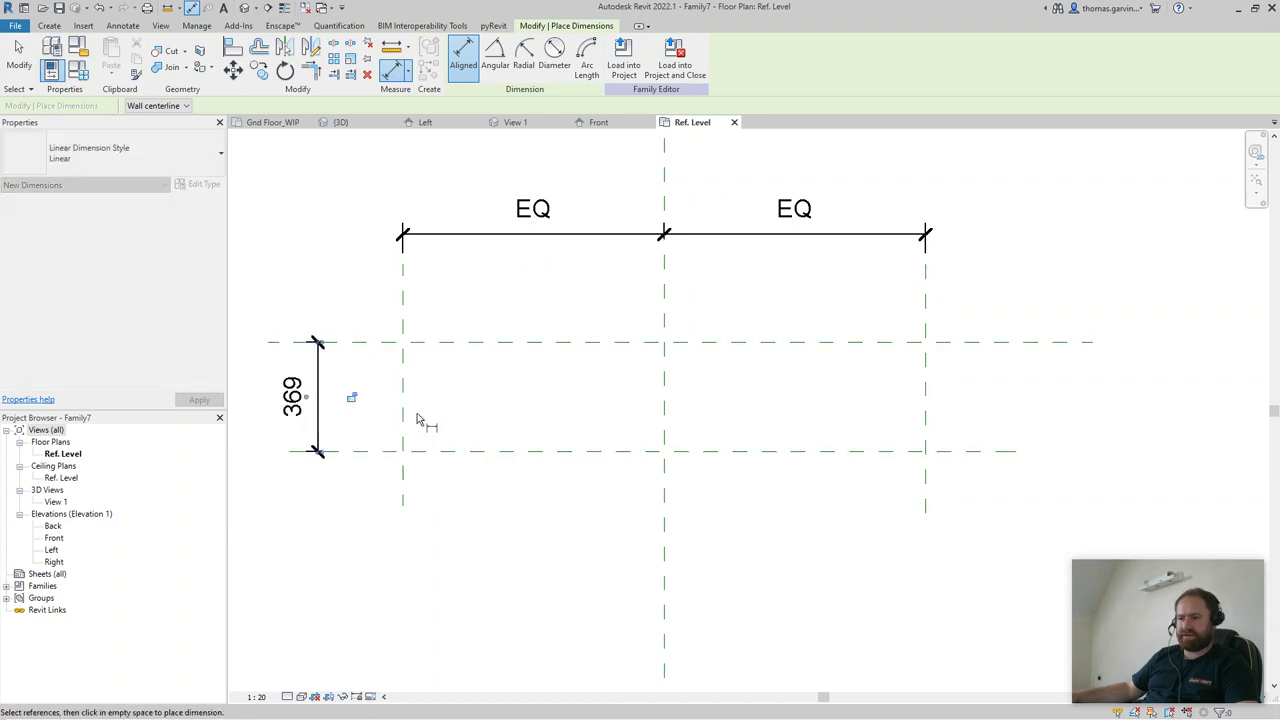
click(403, 415)
click(925, 400)
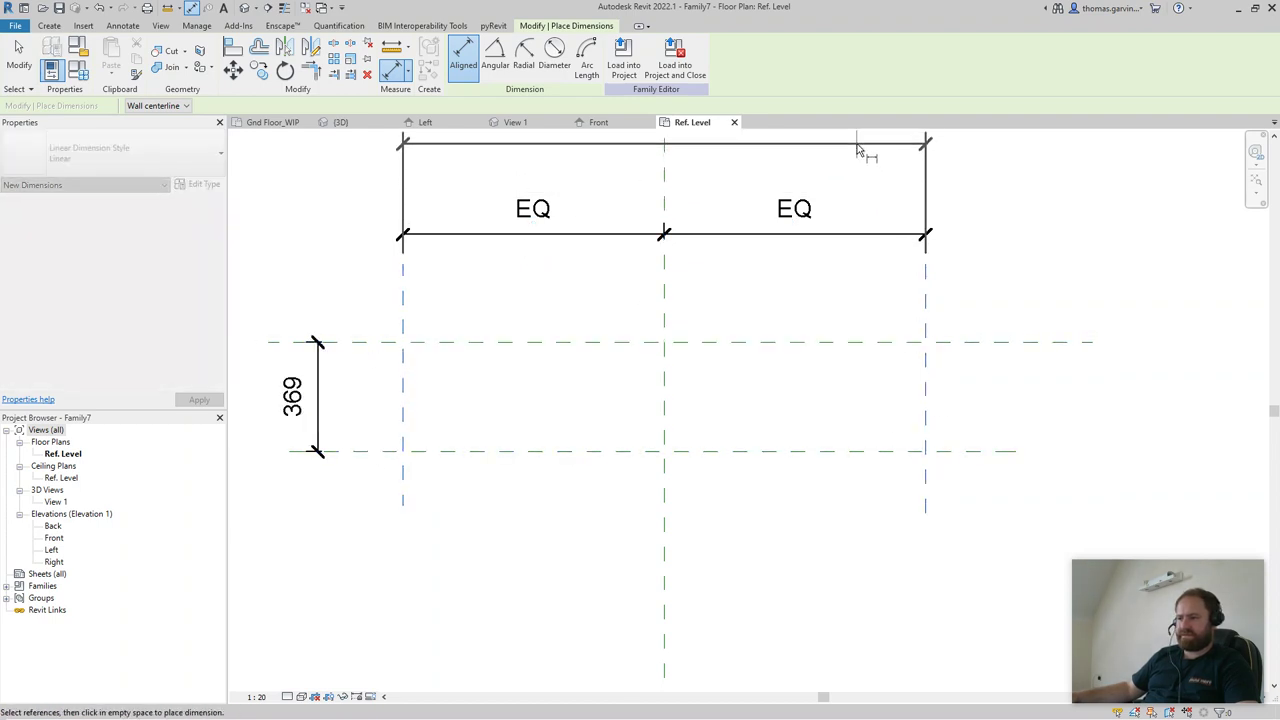
middle_drag(858, 150, 880, 251)
scroll(883, 300, down, 1)
click(880, 336)
key(Escape)
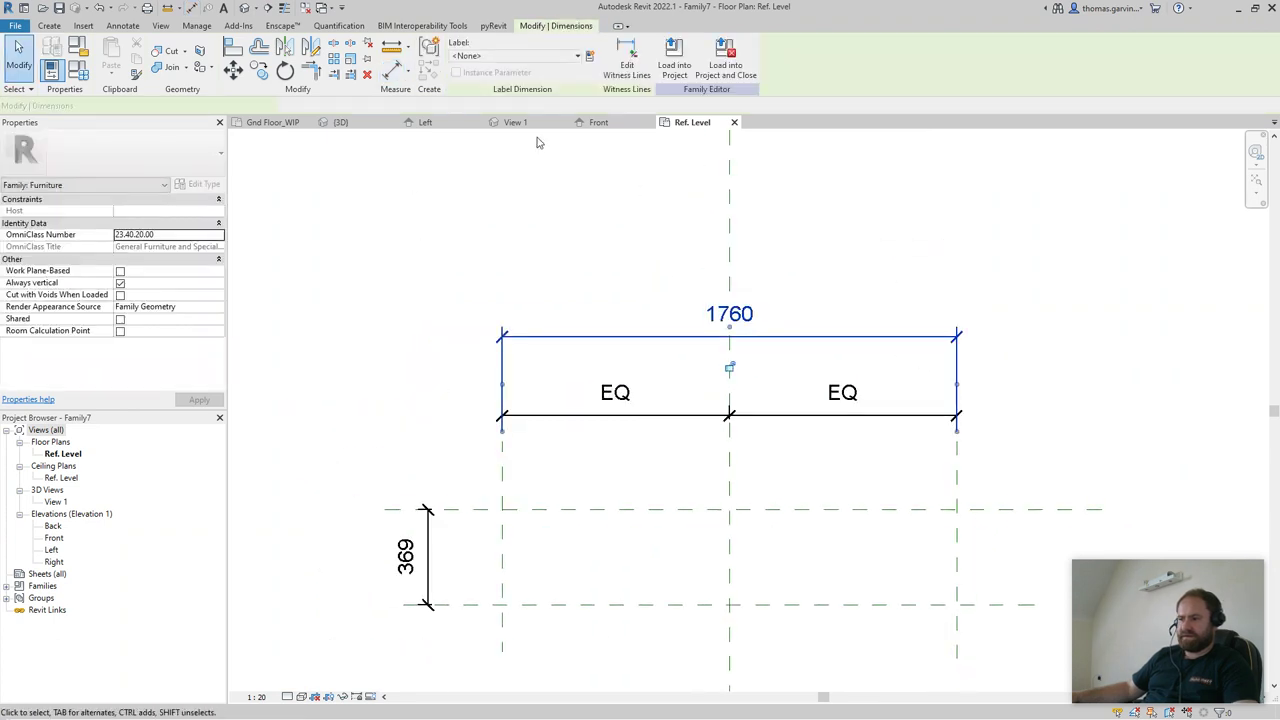
- Label the 1760 dimension as a Width parameter and the 369 dimension as Depth
click(590, 58)
text(N)
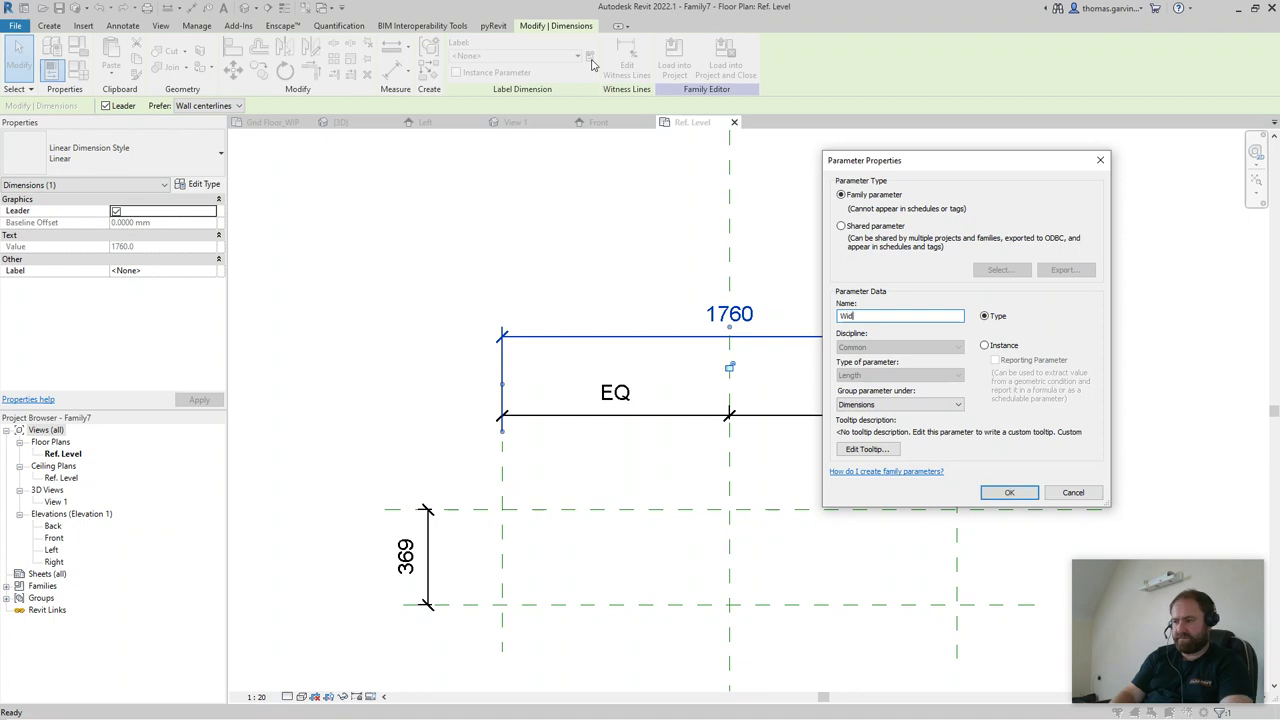
click(1010, 493)
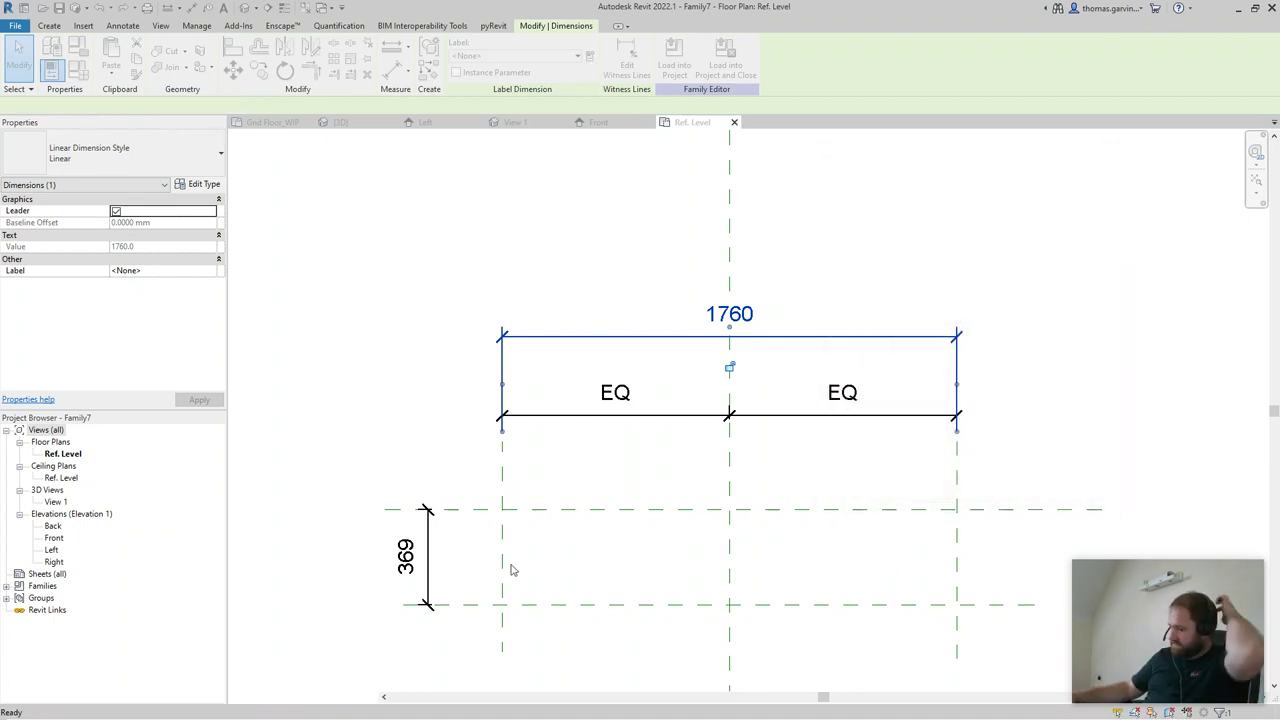
click(430, 548)
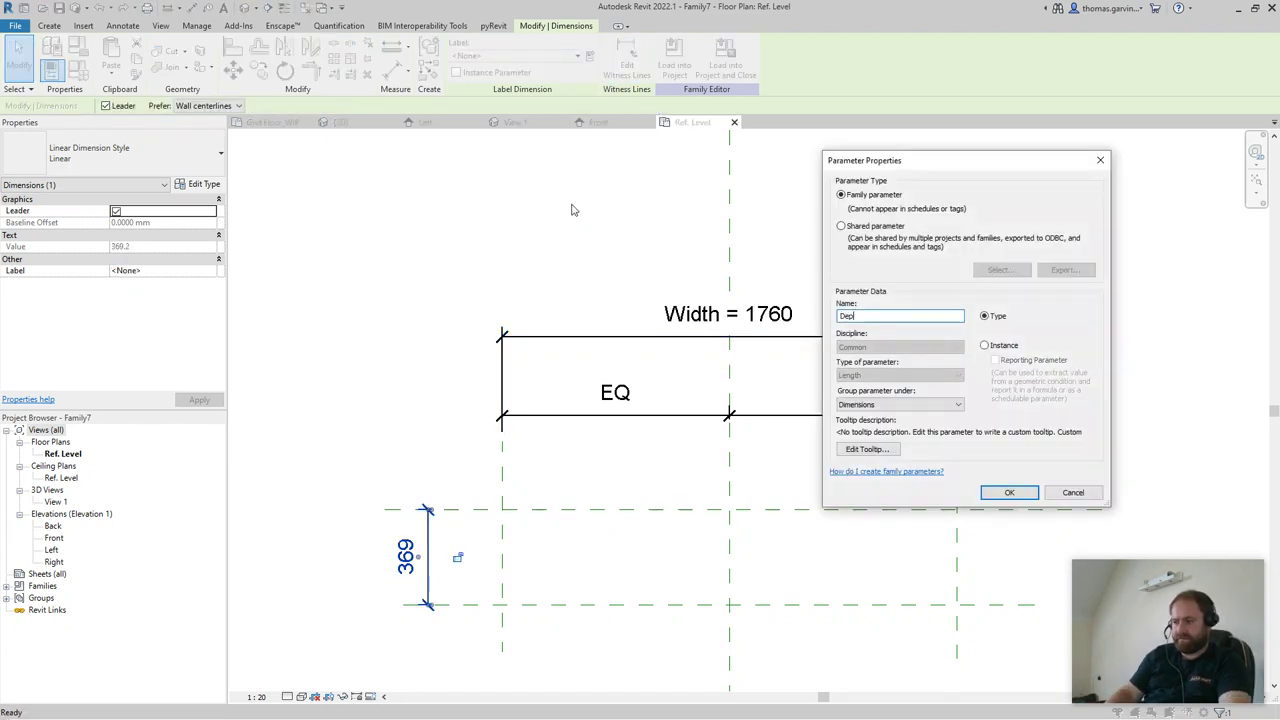
click(1010, 492)
middle_drag(946, 389, 869, 297)
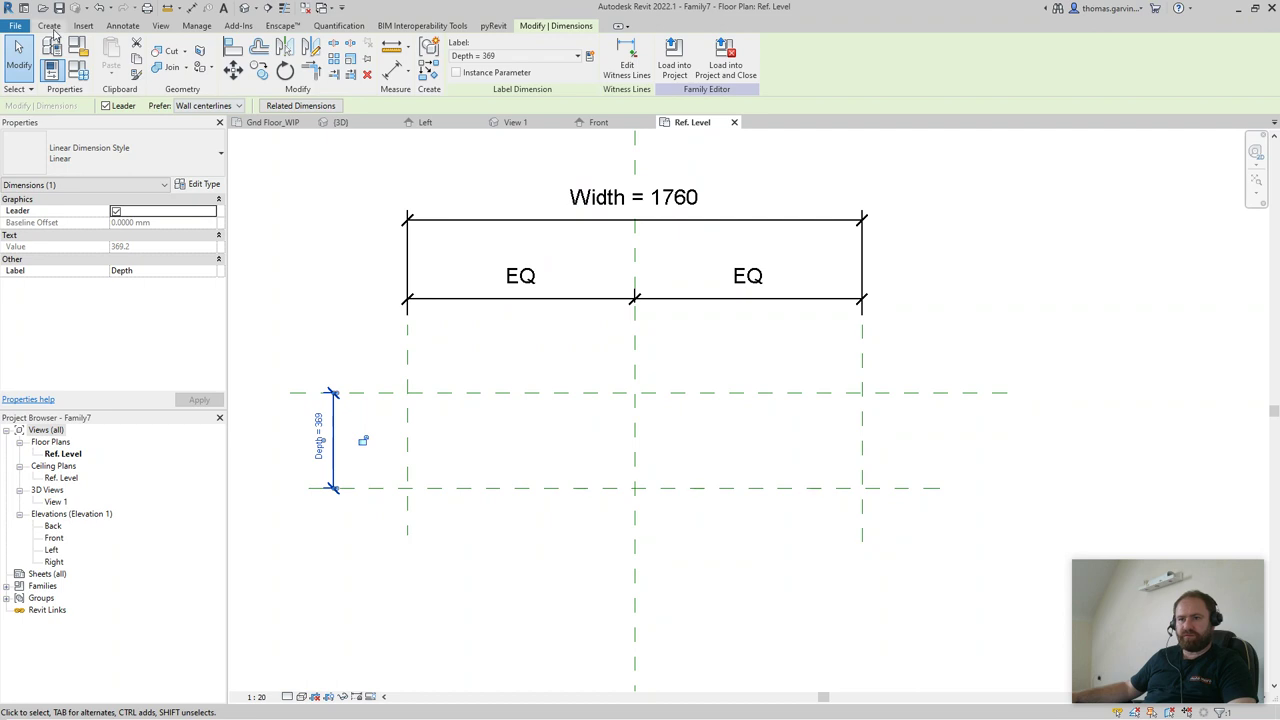
click(50, 26)
- Draw inner left, inner right and upper inset reference planes, and set the view scale to 1:5
click(756, 55)
scroll(428, 418, up, 2)
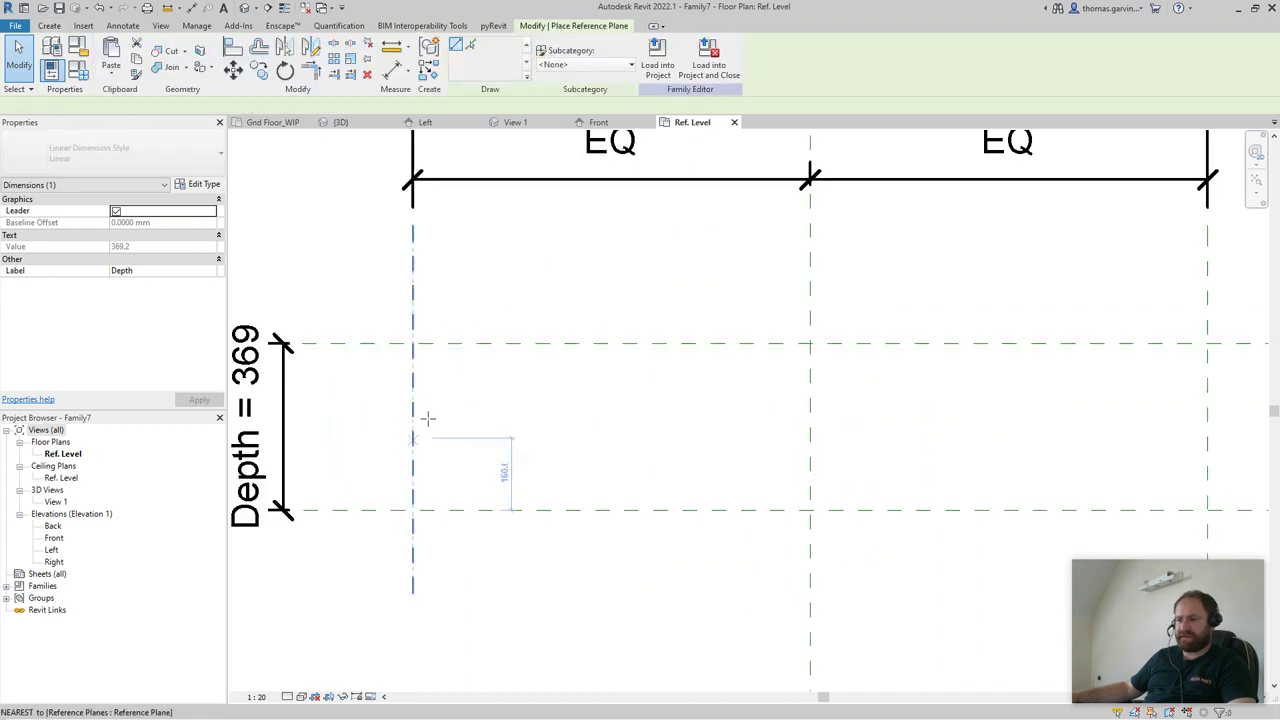
click(433, 312)
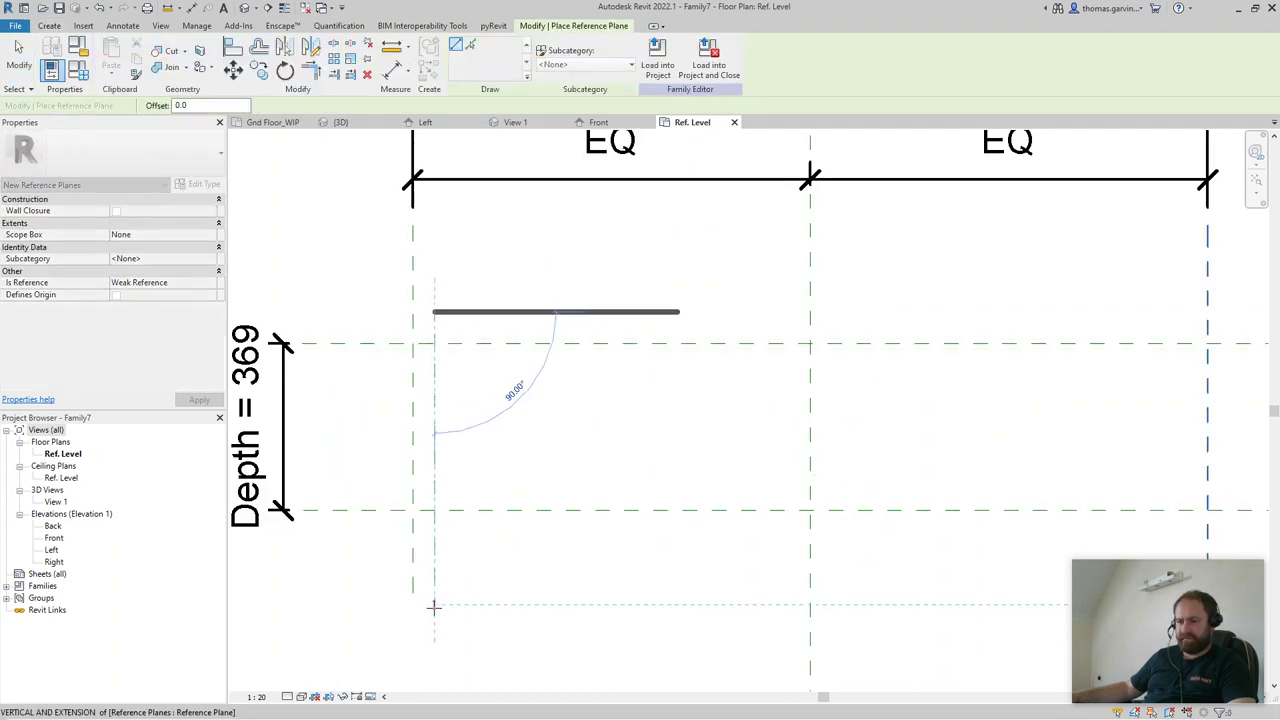
click(433, 600)
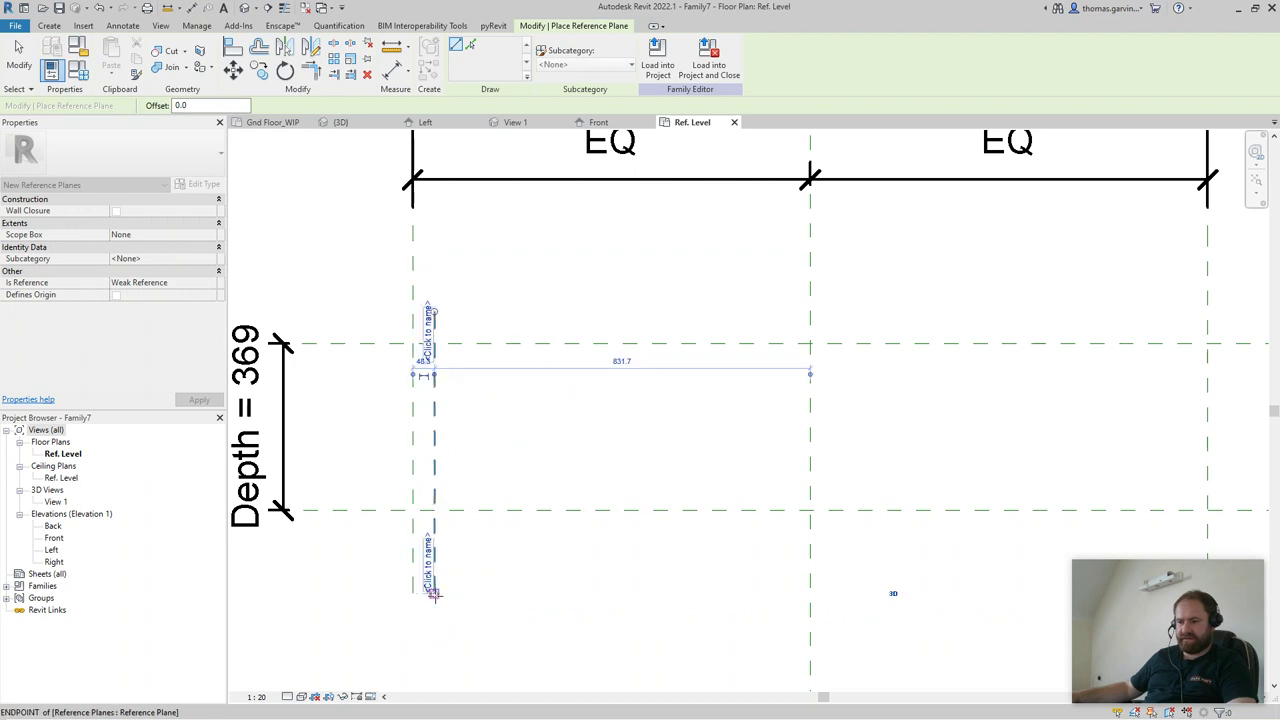
click(342, 364)
scroll(580, 362, down, 2)
middle_drag(983, 374, 806, 351)
click(798, 360)
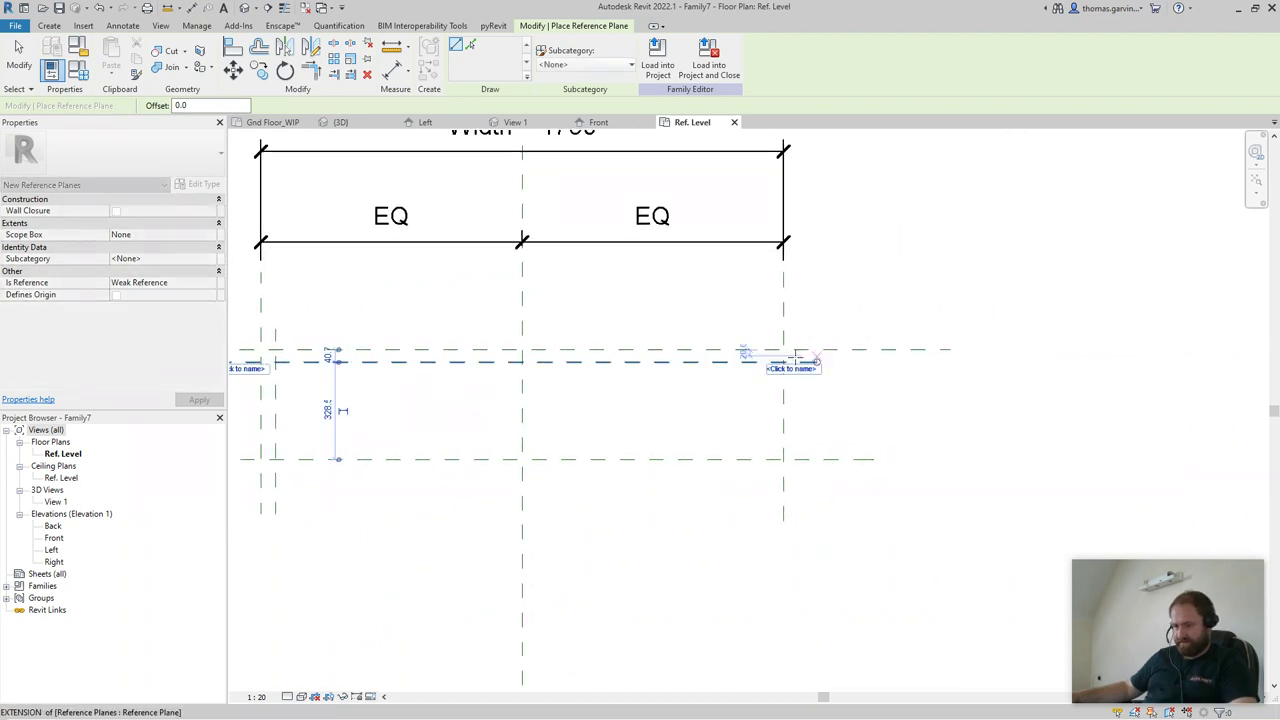
click(766, 328)
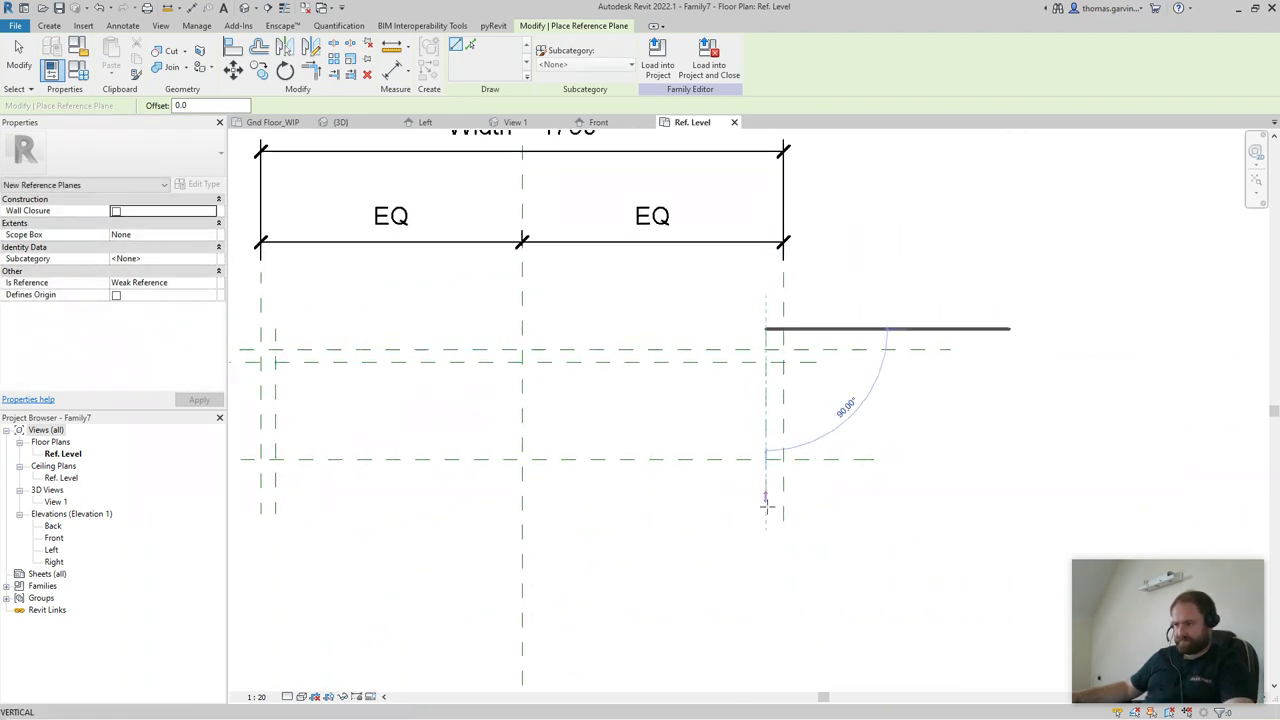
click(766, 508)
click(257, 696)
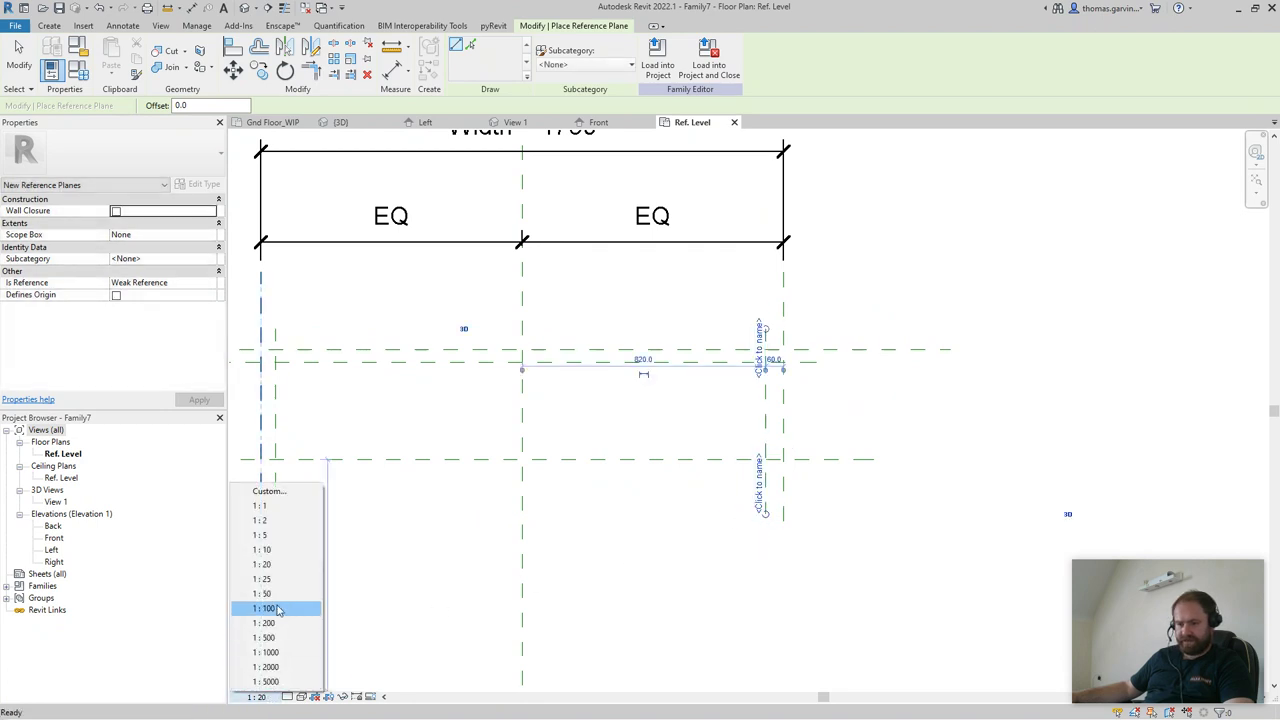
click(268, 535)
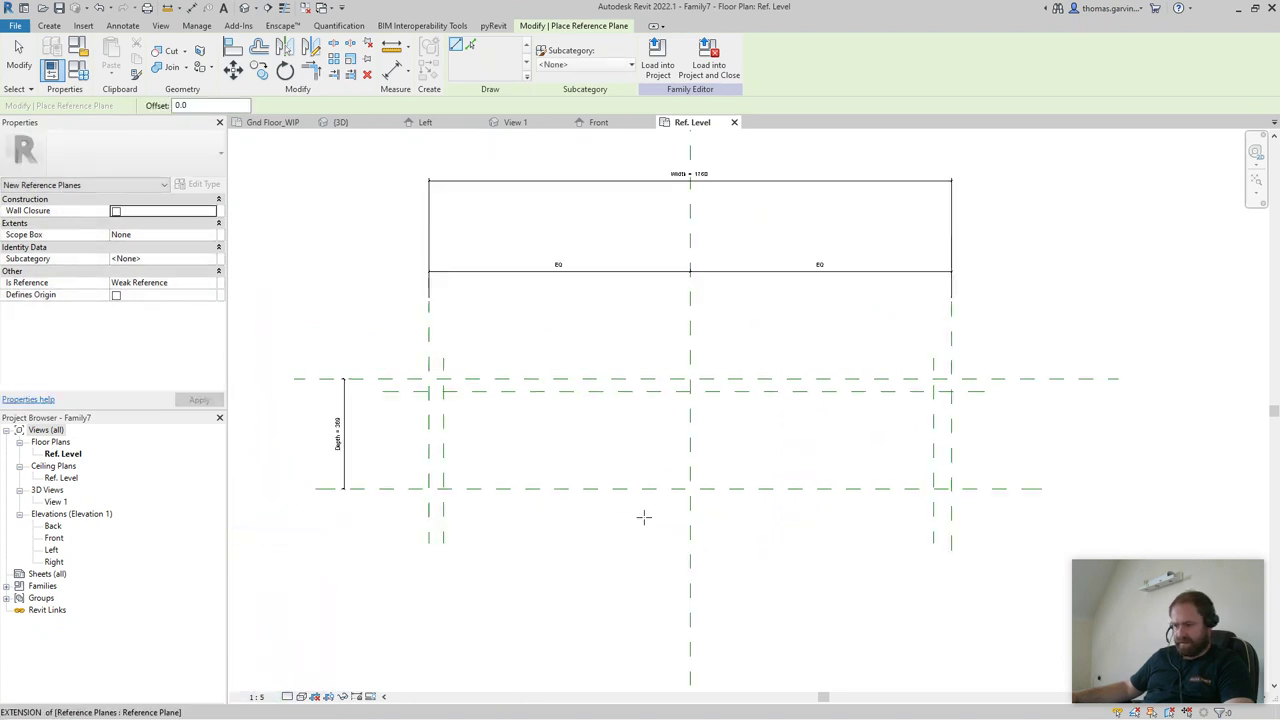
key(Escape)
key(Escape)
- Dimension the 48 gap of the left plane pair and the gap of the right pair
click(191, 7)
scroll(448, 490, up, 3)
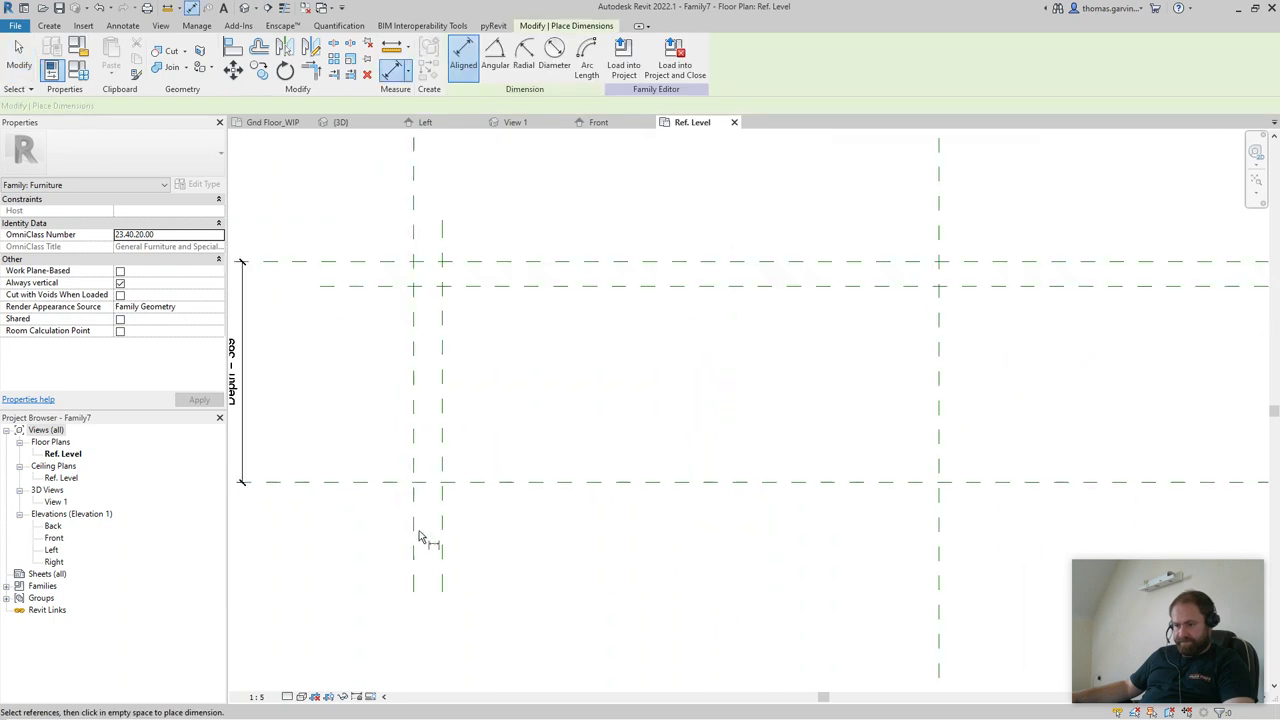
click(413, 530)
click(442, 550)
click(430, 607)
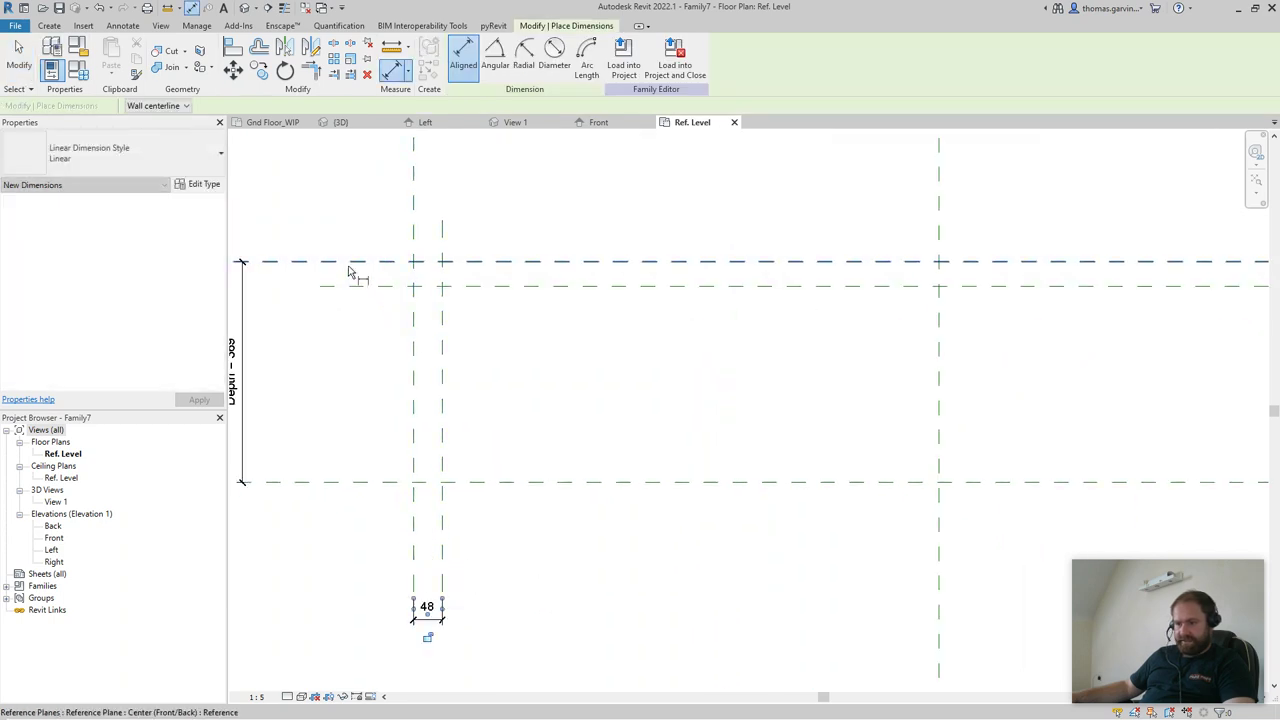
scroll(338, 351, down, 2)
middle_drag(791, 557, 891, 500)
click(889, 491)
click(868, 491)
scroll(860, 582, down, 1)
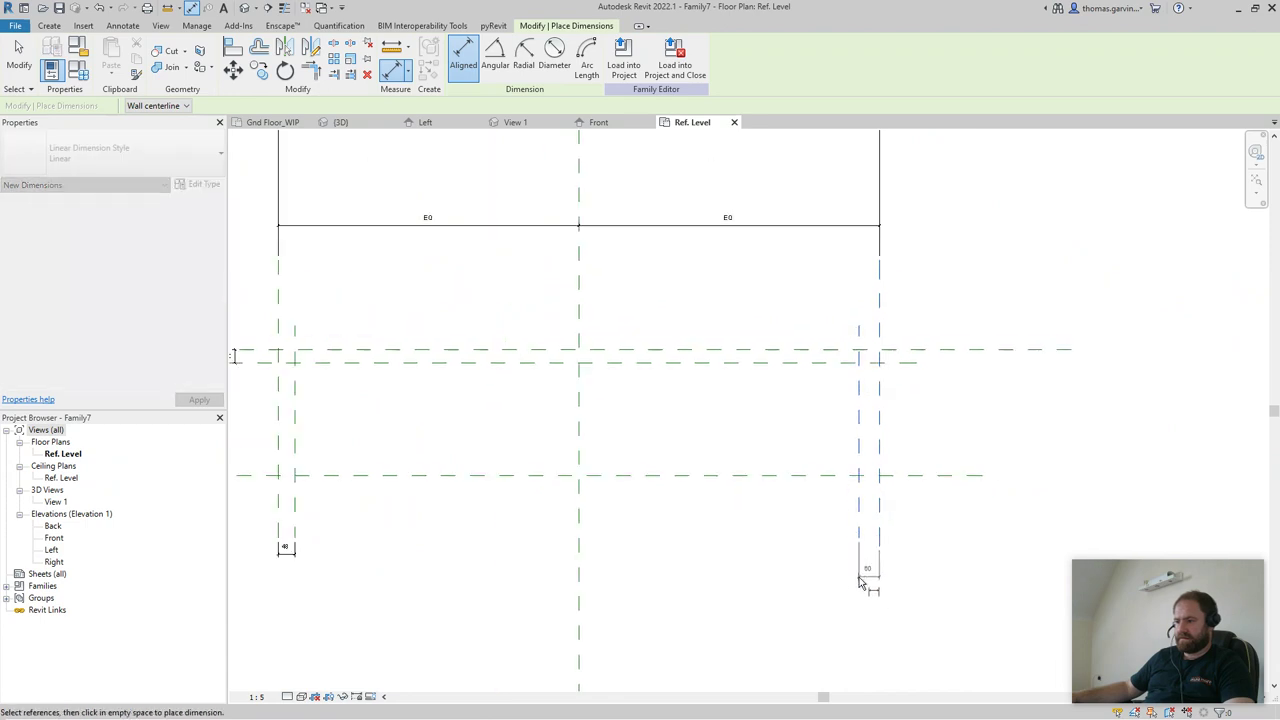
click(850, 572)
middle_drag(826, 560, 947, 515)
key(Escape)
key(Escape)
- At 1:10 scale, label the 41, 48 and 60 inset dimensions with a new Frame Thickness parameter
click(257, 696)
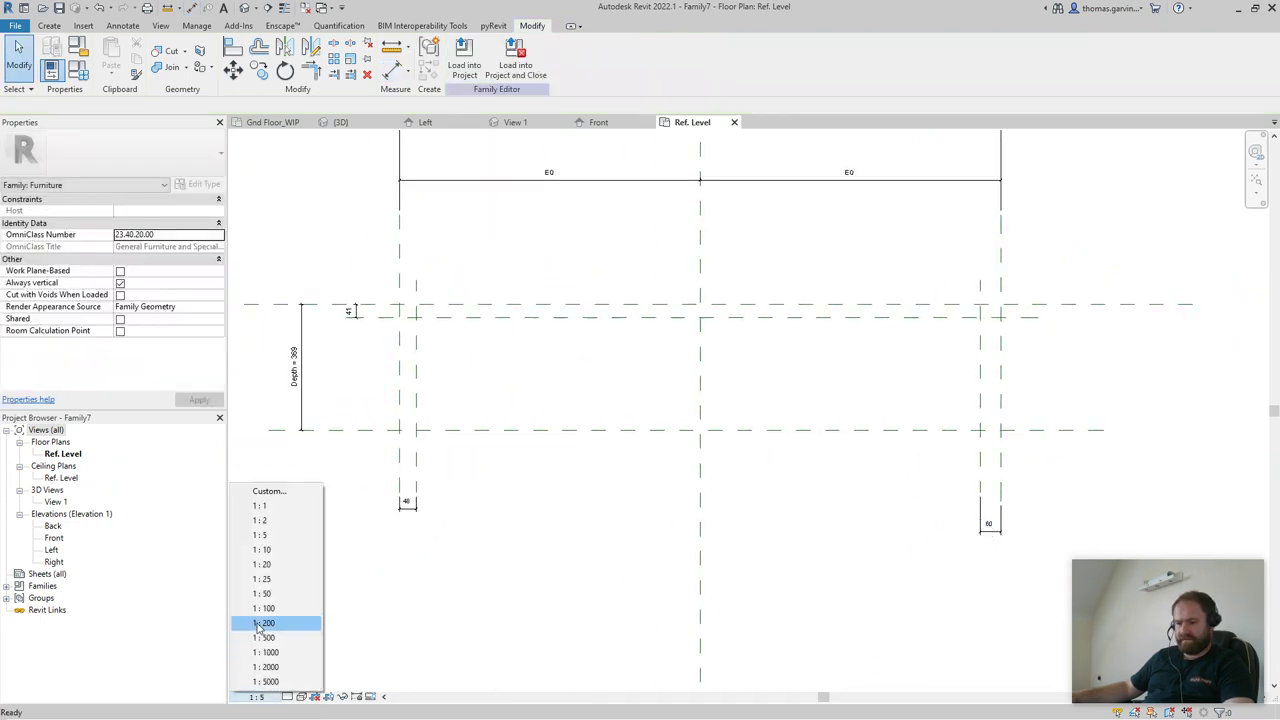
click(261, 549)
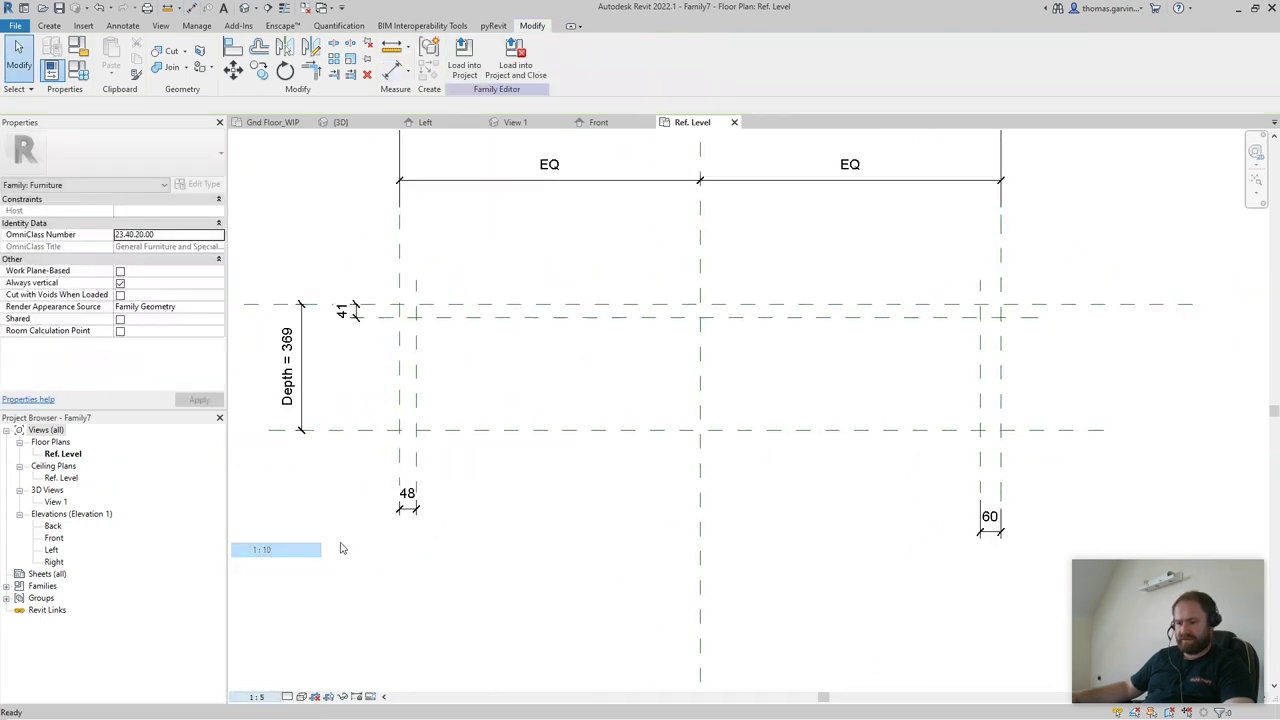
click(347, 316)
ctrl+click(995, 524)
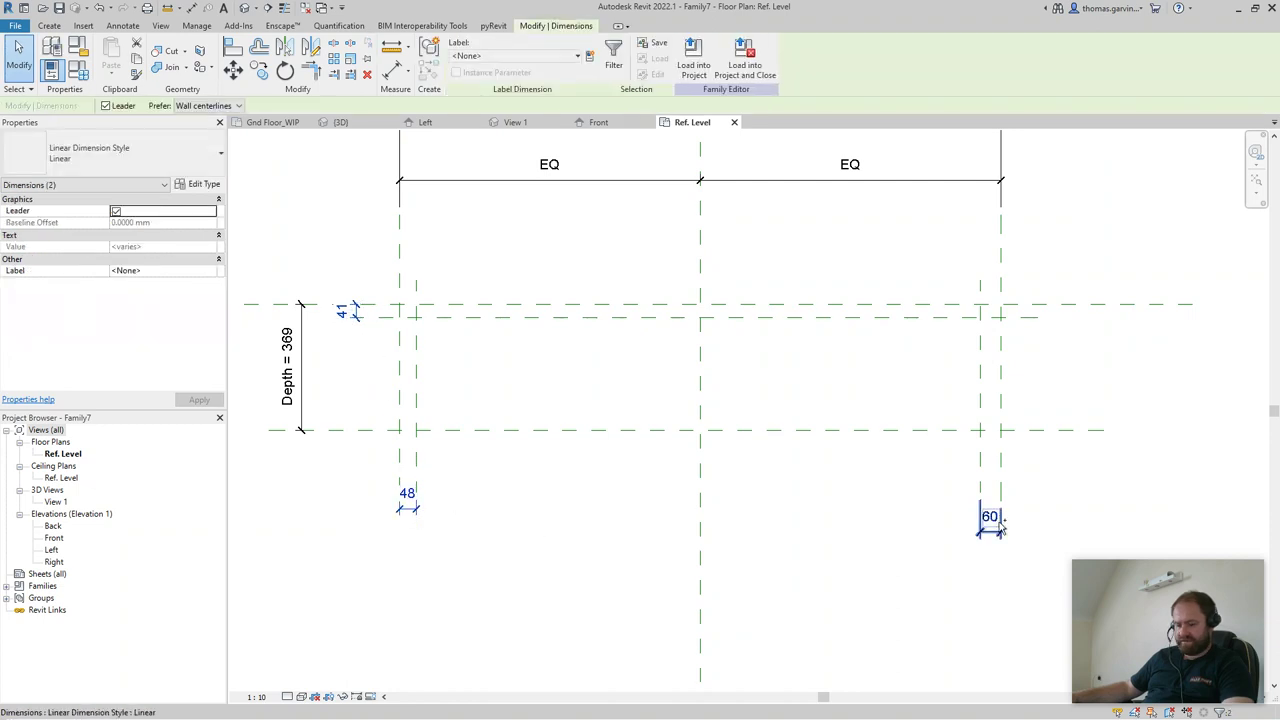
click(590, 58)
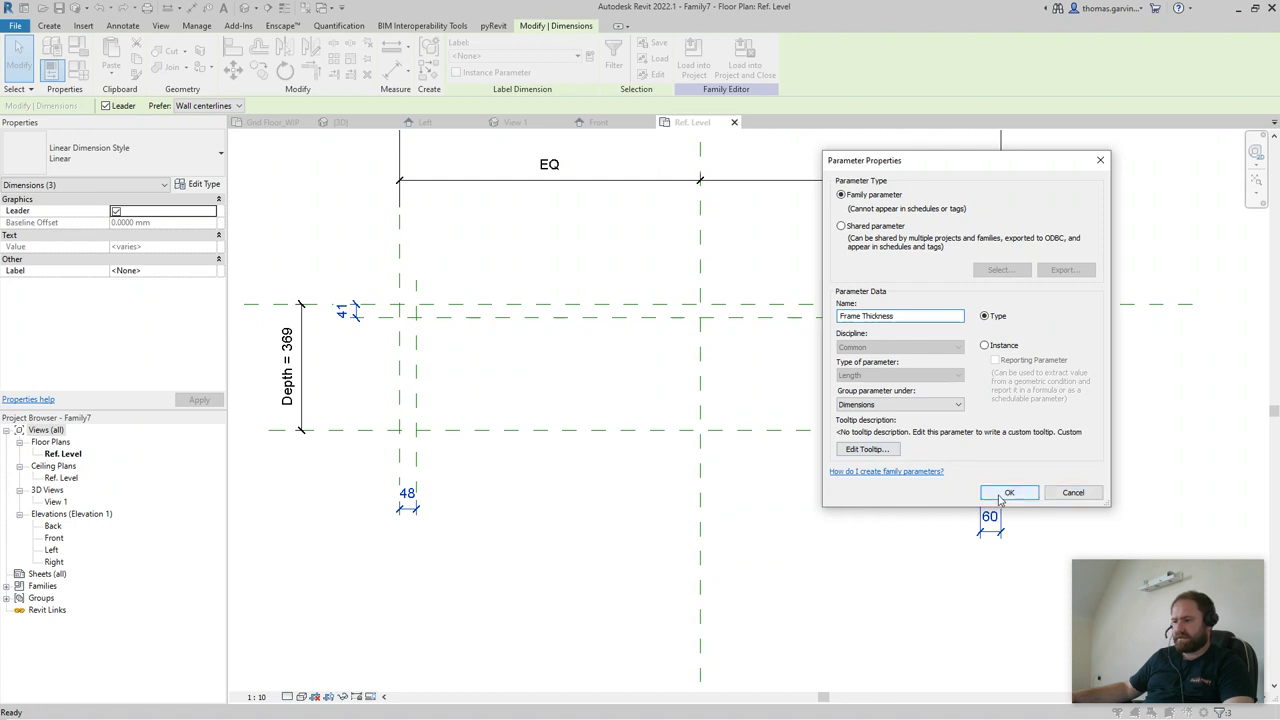
click(1008, 493)
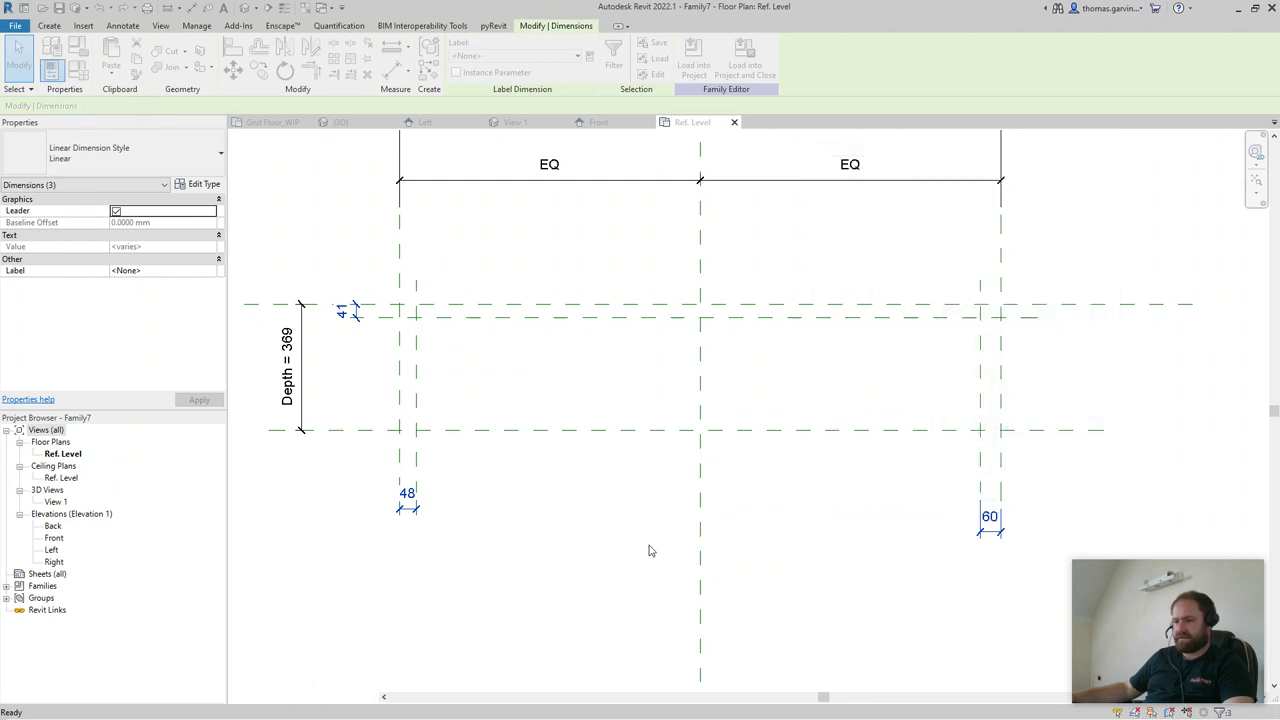
click(565, 553)
middle_drag(688, 532, 577, 559)
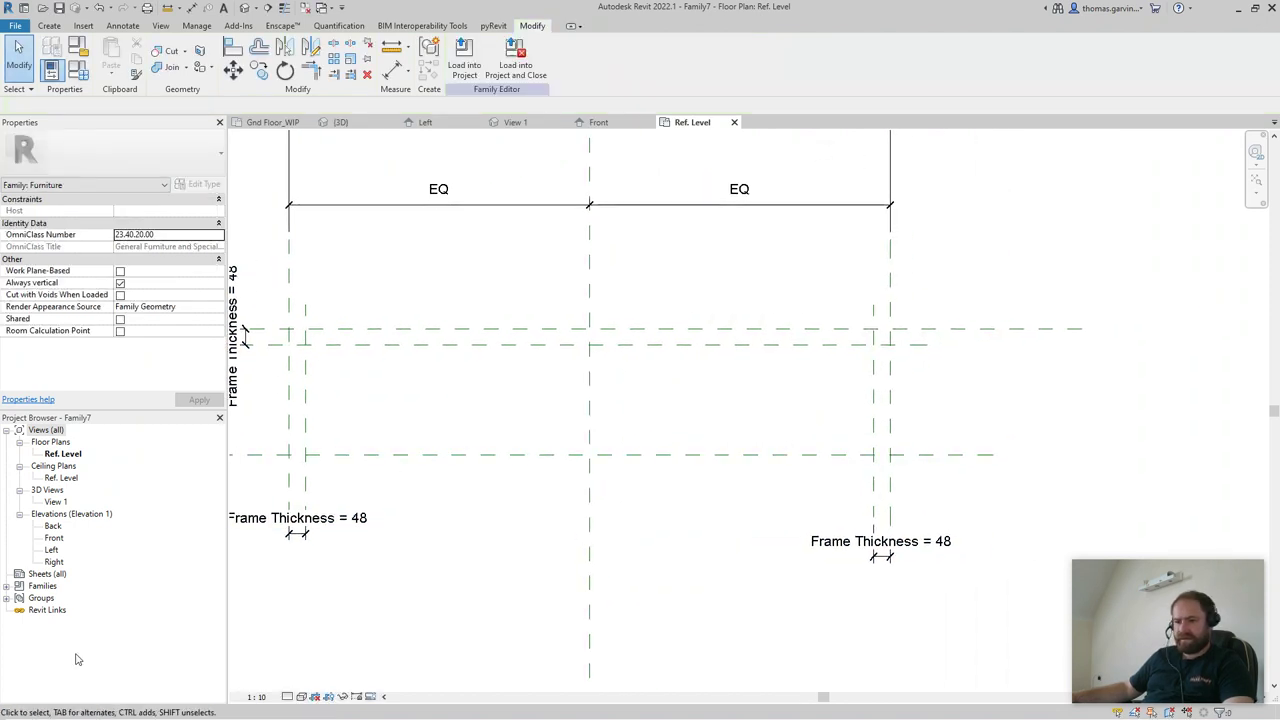
double_click(55, 538)
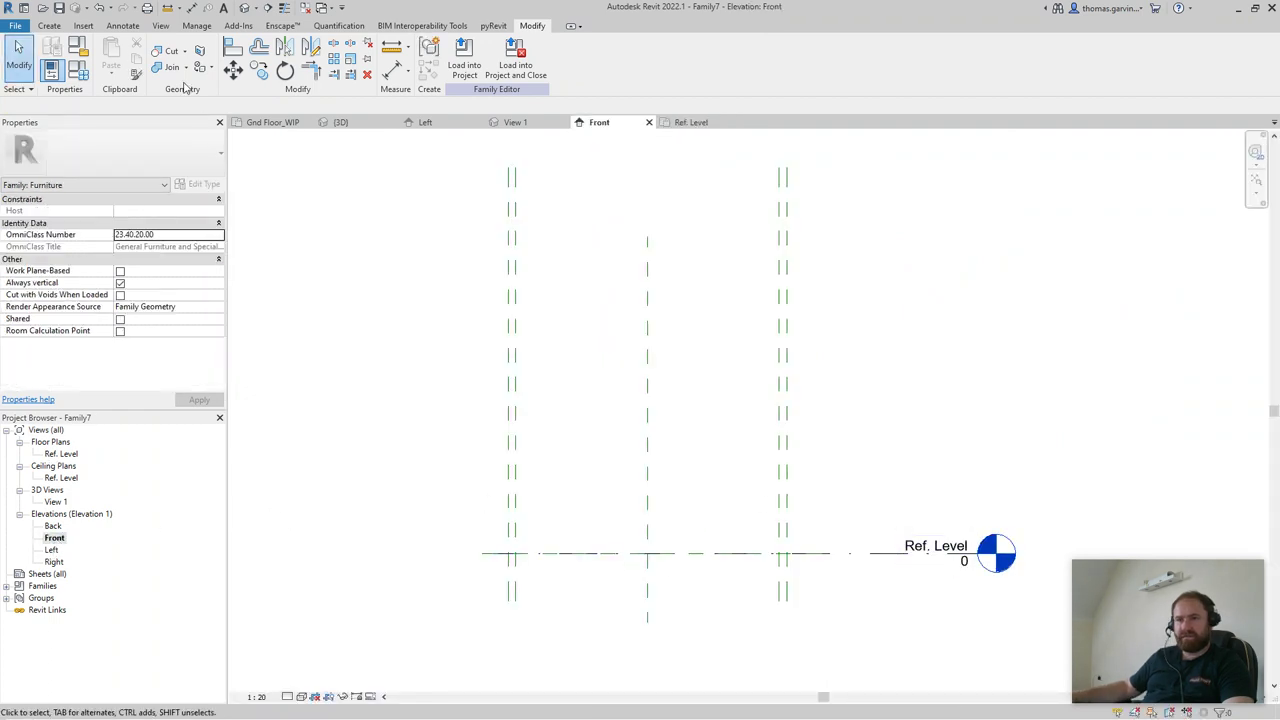
- Draw two closely spaced horizontal reference planes near the top of the Front elevation
click(49, 27)
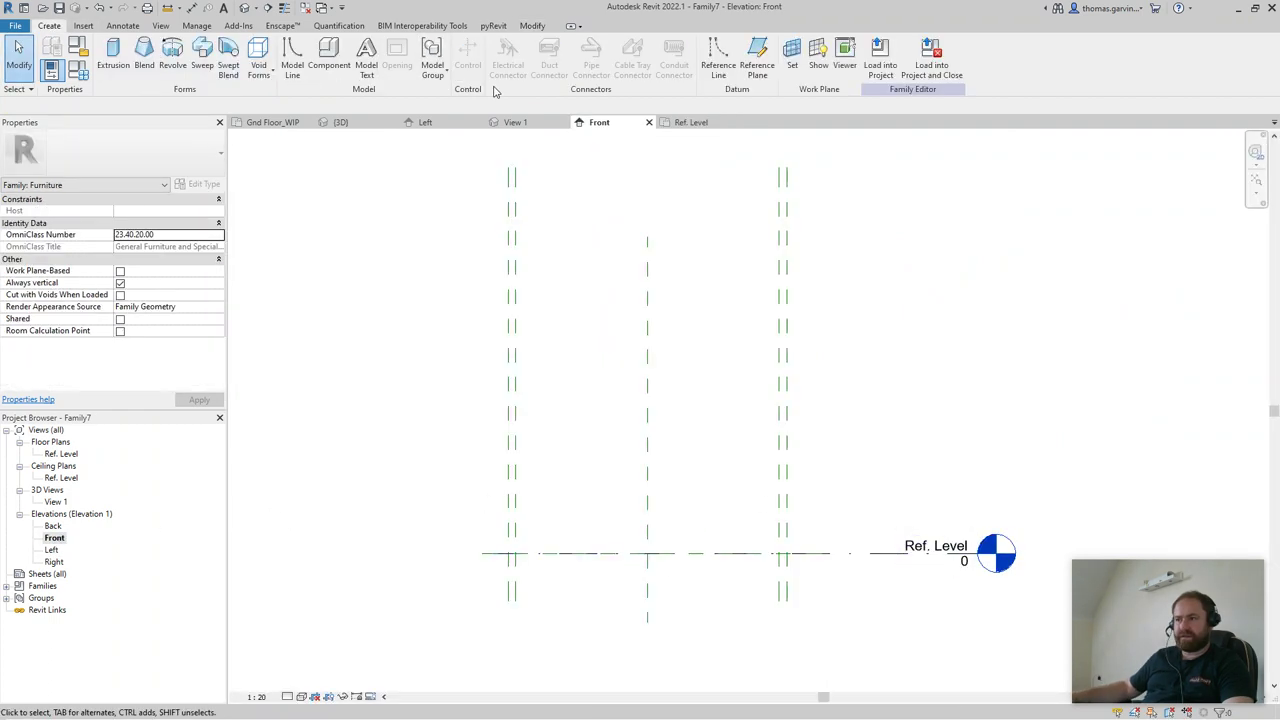
click(757, 58)
click(434, 341)
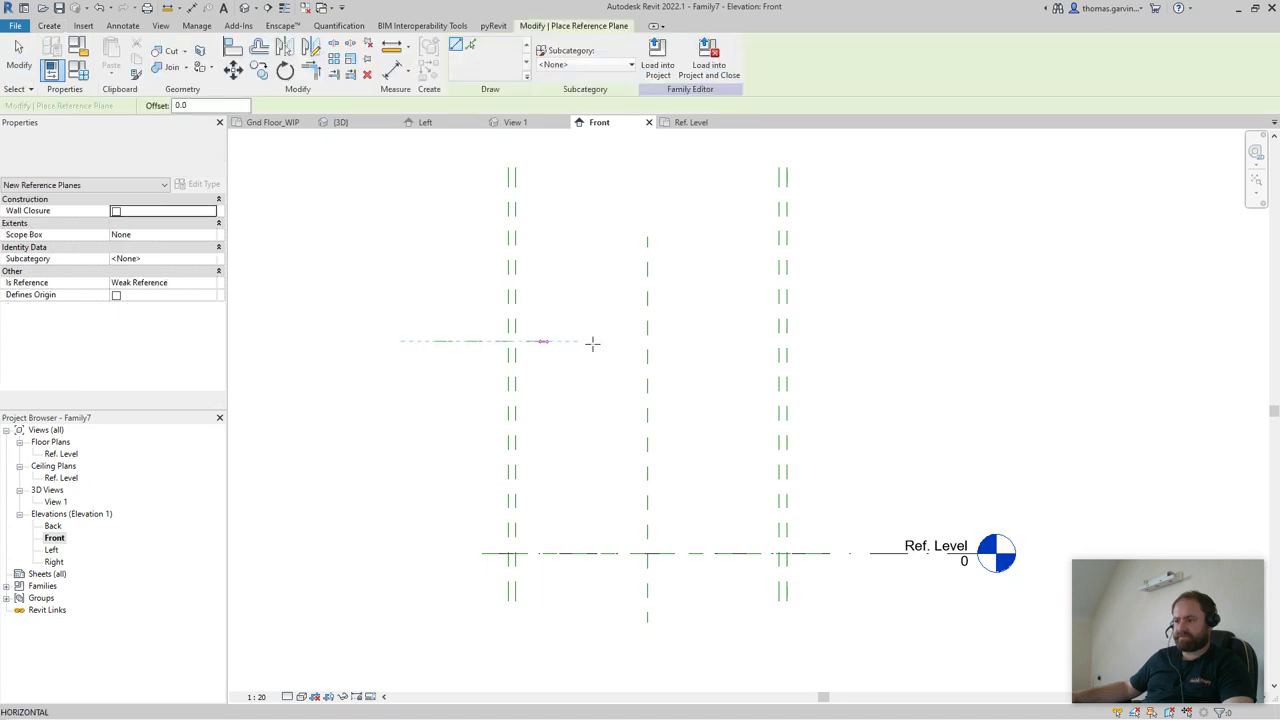
click(835, 341)
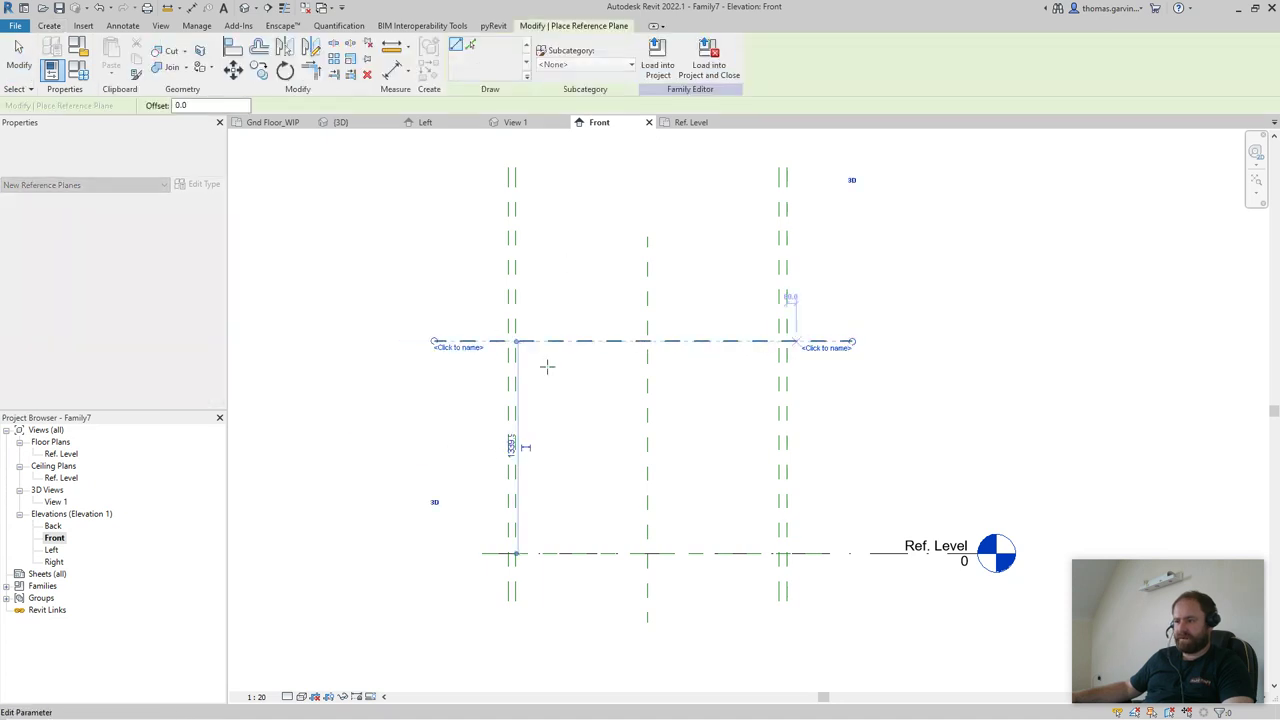
scroll(432, 362, up, 2)
click(434, 353)
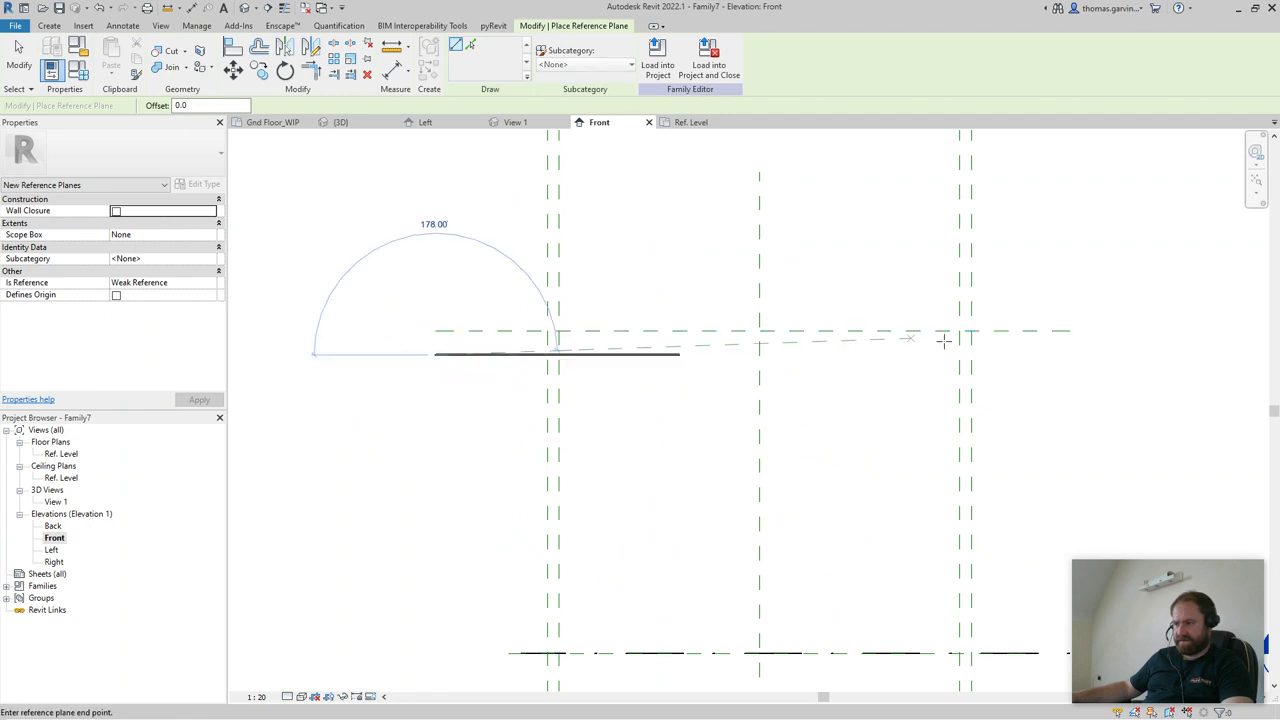
click(1070, 353)
- Add a horizontal reference plane just above Ref. Level
middle_drag(529, 604, 449, 434)
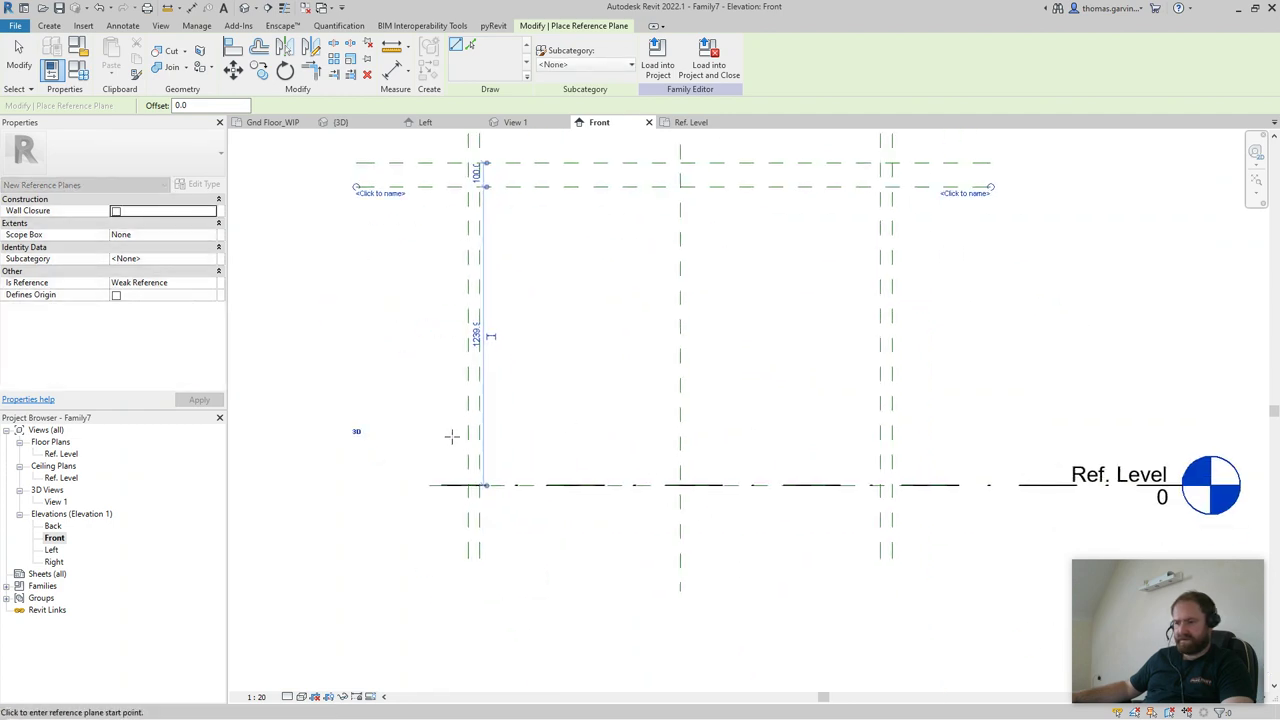
click(388, 433)
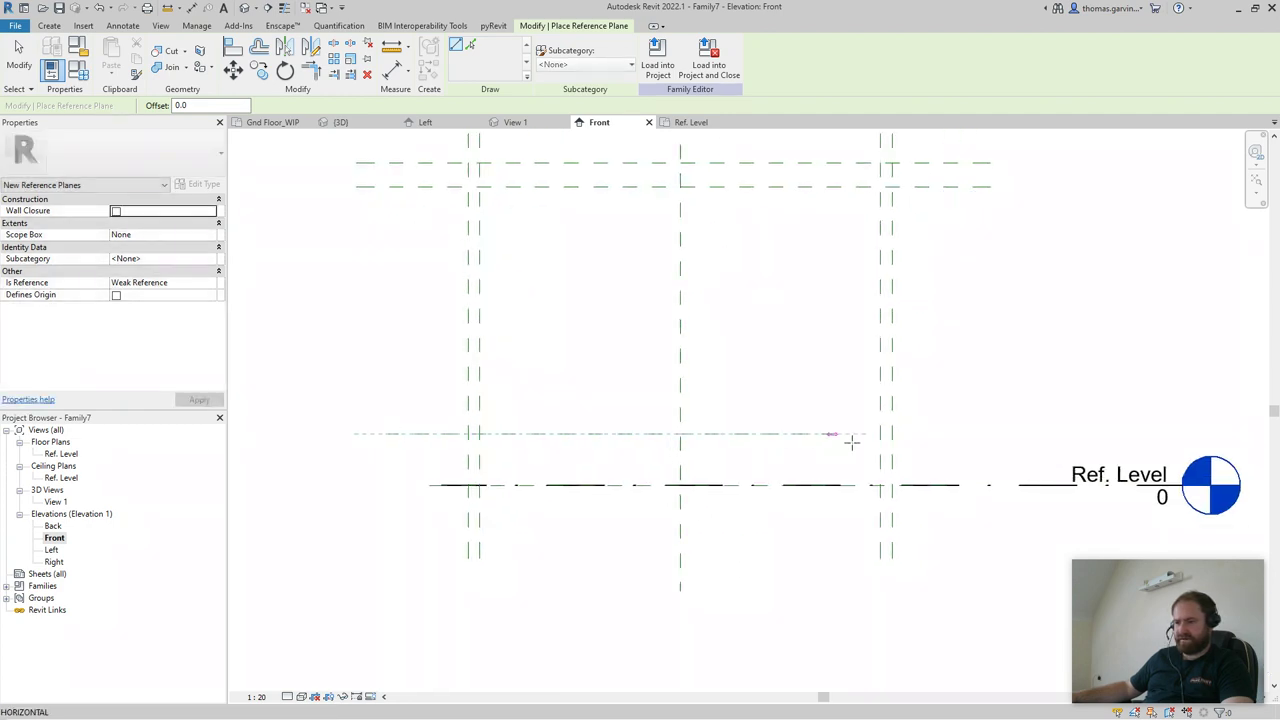
click(991, 435)
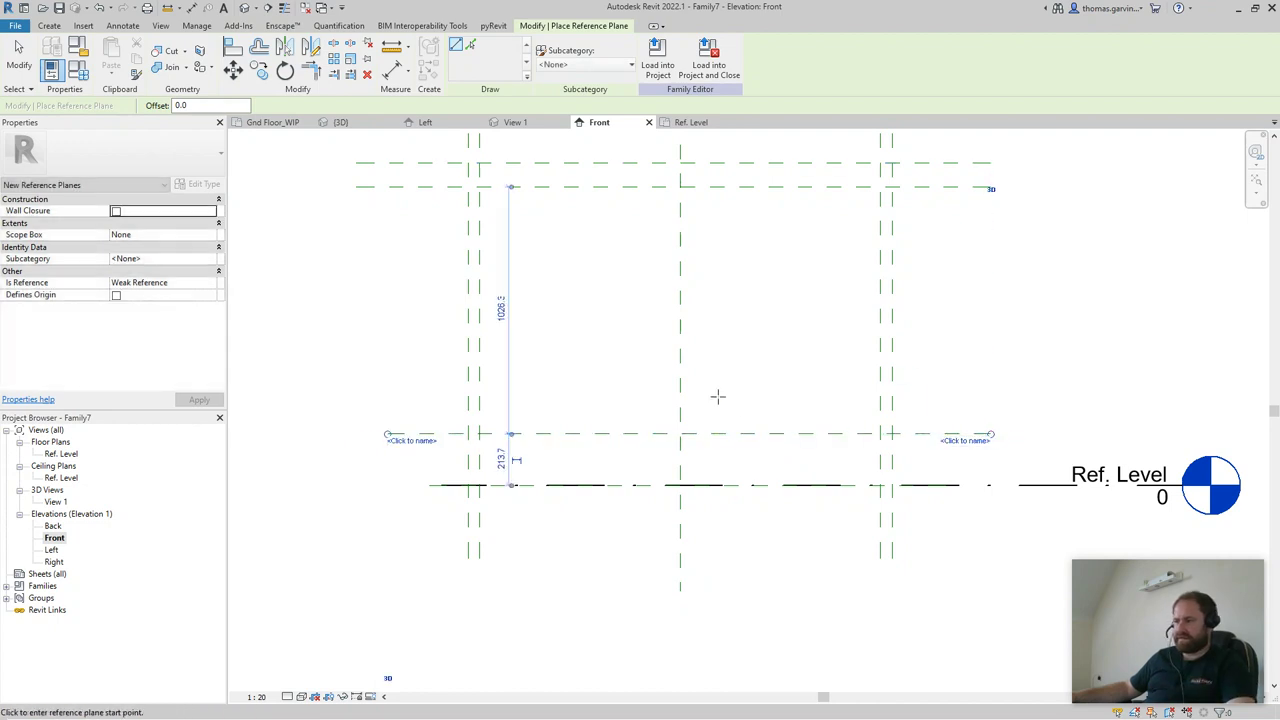
middle_drag(700, 392, 648, 457)
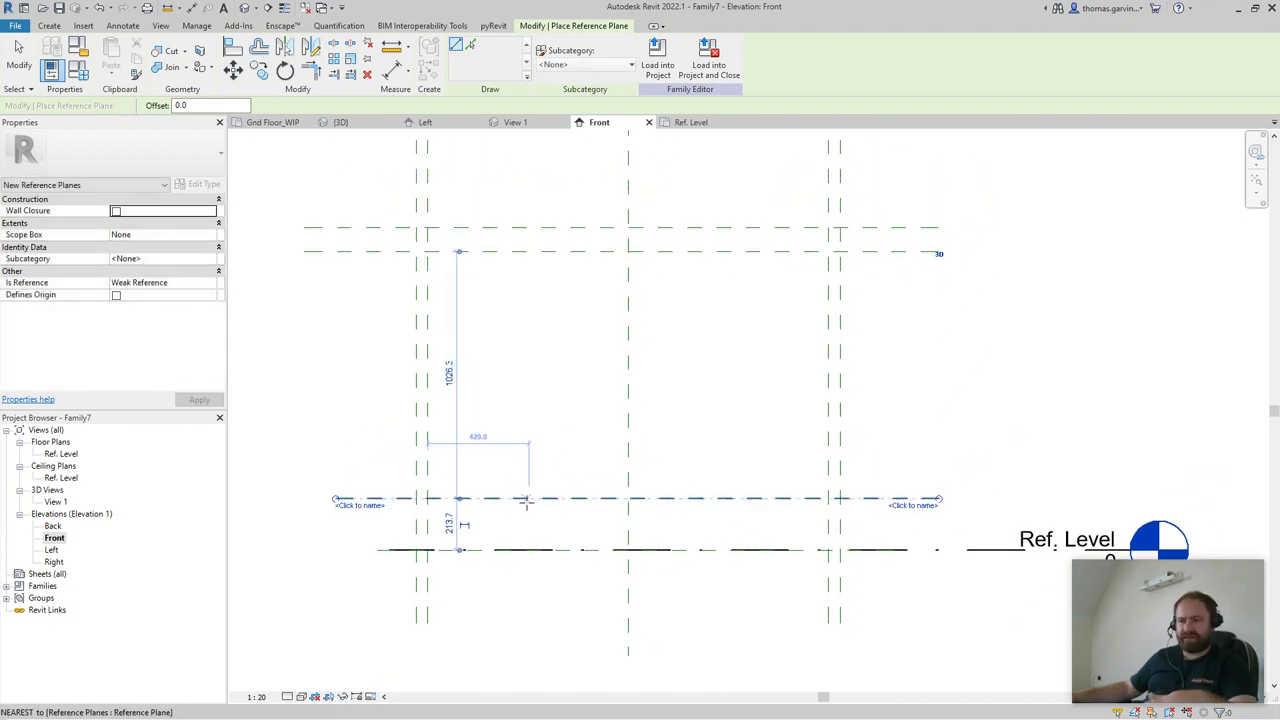
middle_drag(466, 517, 466, 522)
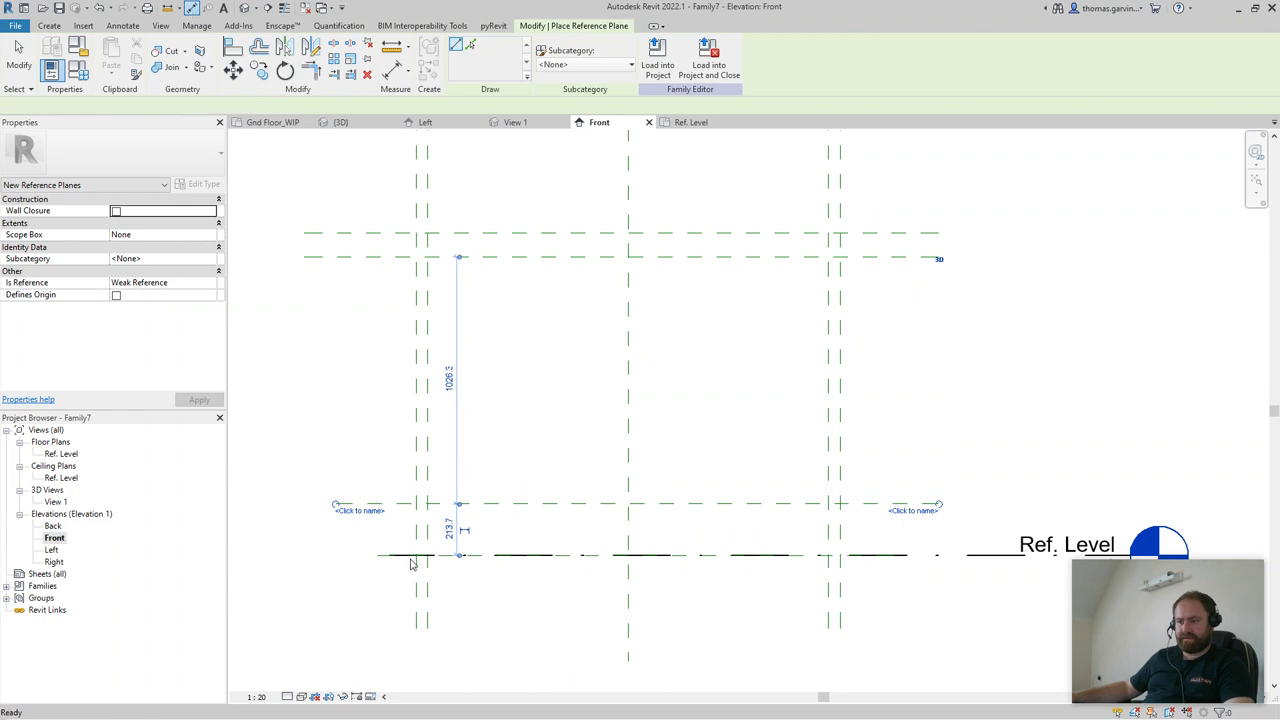
click(193, 10)
- Dimension the 214 low gap and 100 top gap, labelling the 100 dimension Frame Thickness
click(400, 555)
click(408, 503)
click(362, 472)
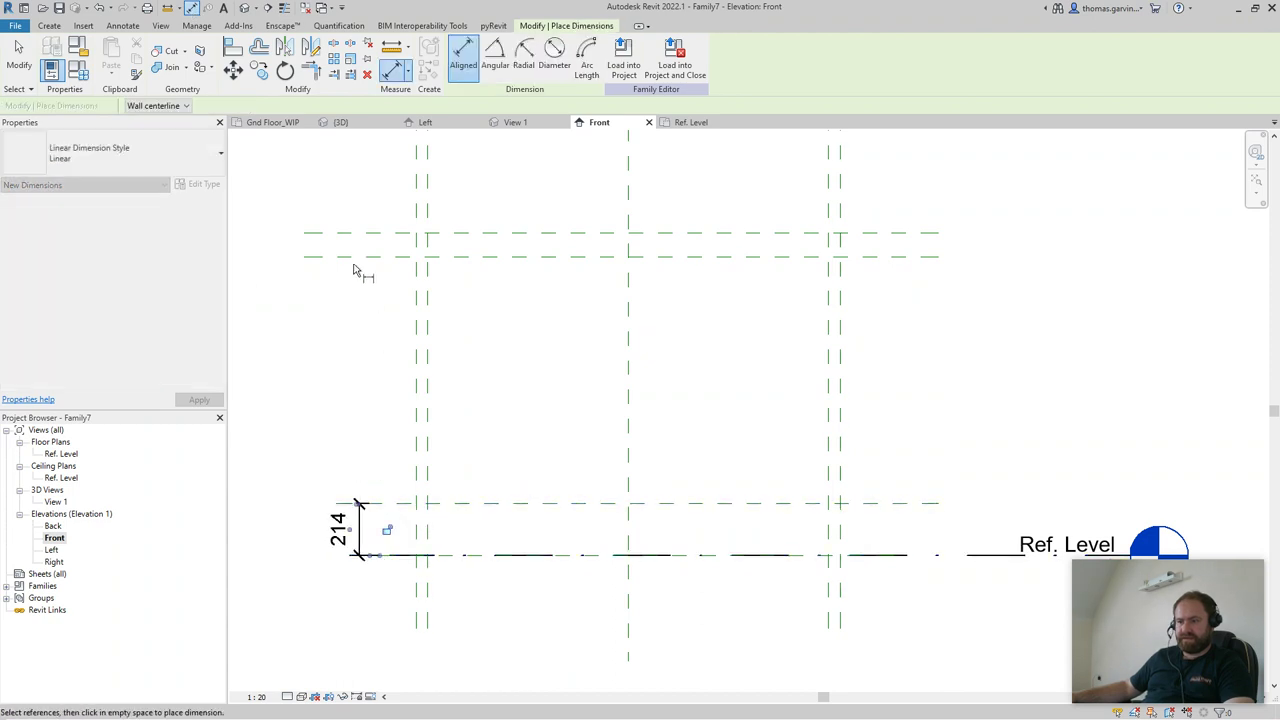
click(355, 256)
click(355, 233)
click(348, 240)
key(Escape)
key(Escape)
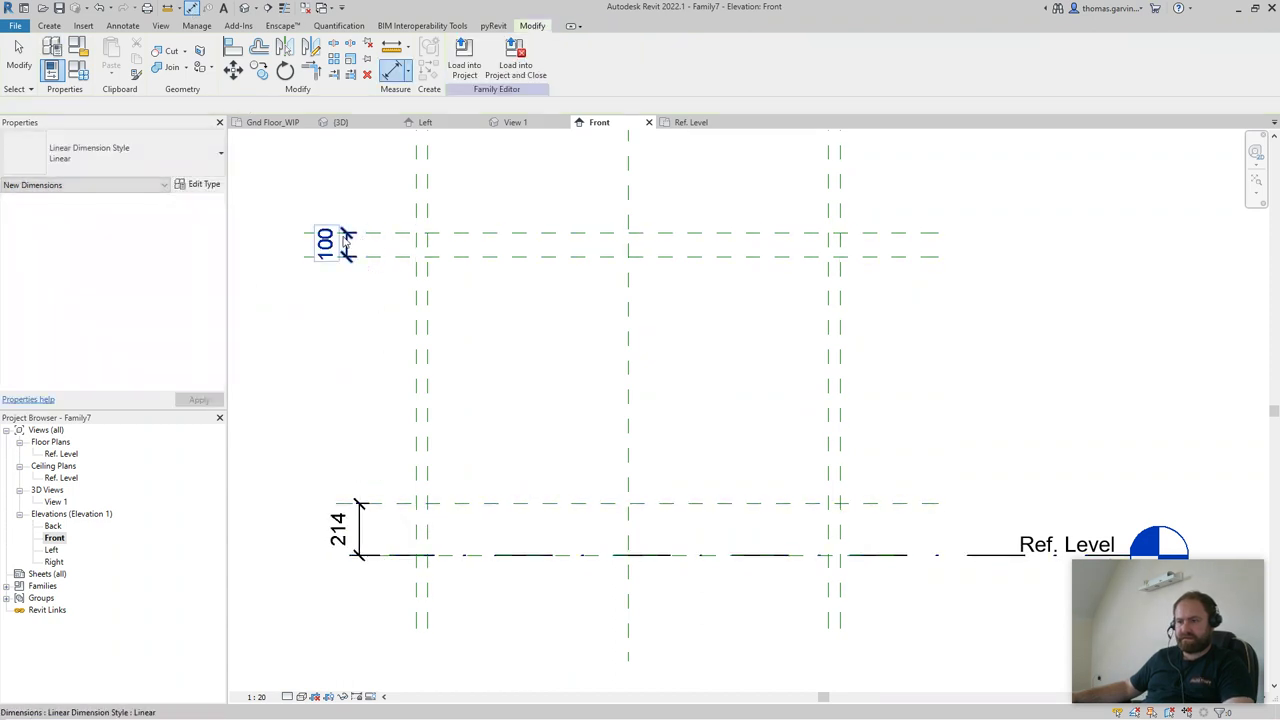
click(545, 56)
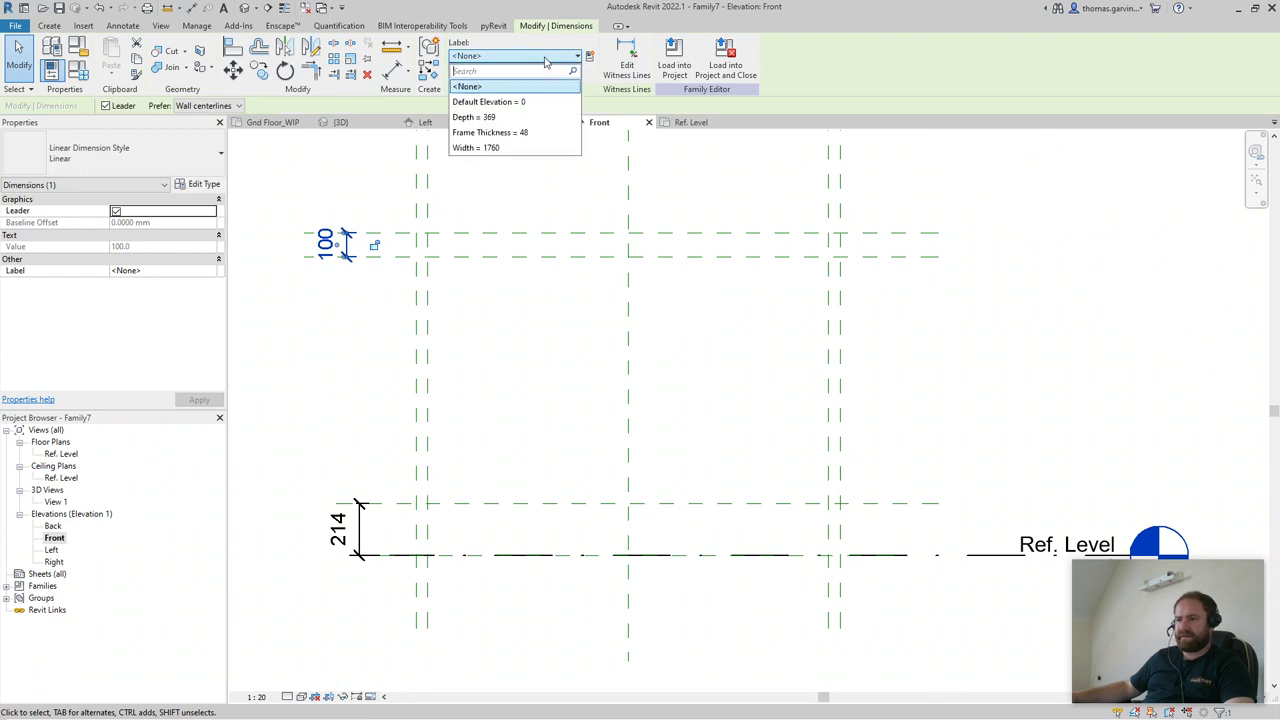
click(530, 131)
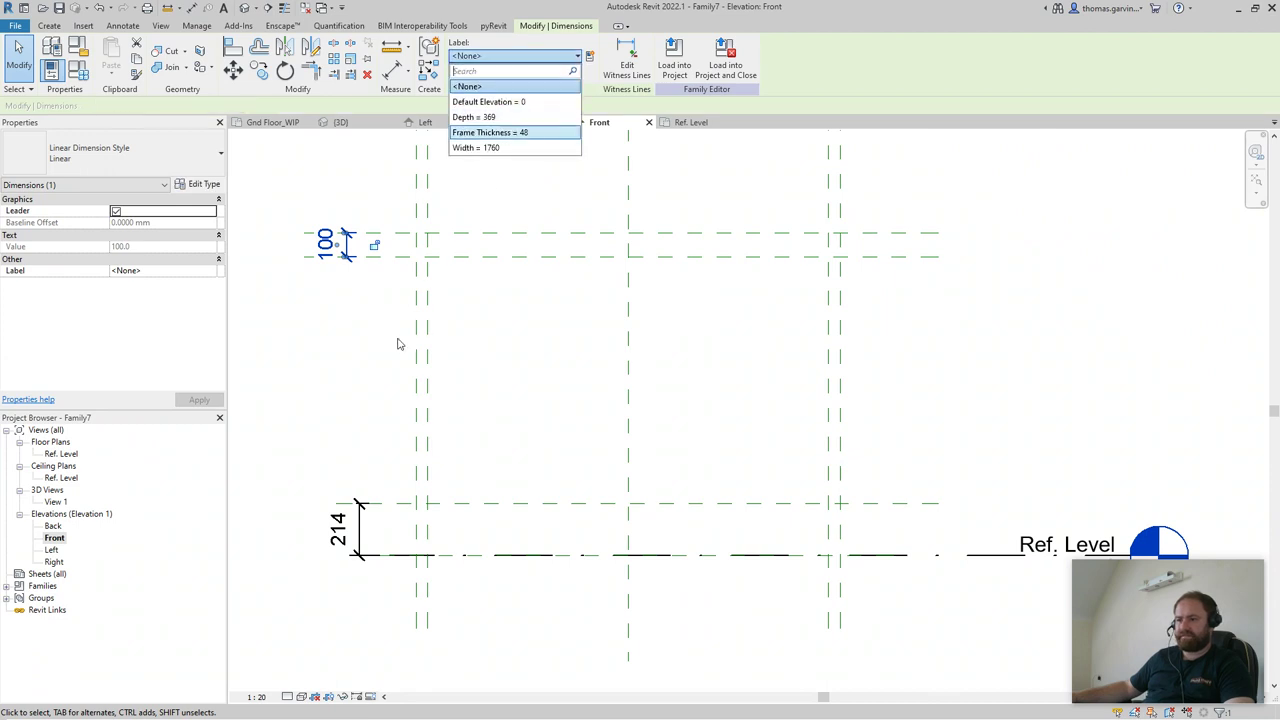
click(349, 486)
- Make the 214 dimension a new Toe Height parameter and set it to 150
click(362, 520)
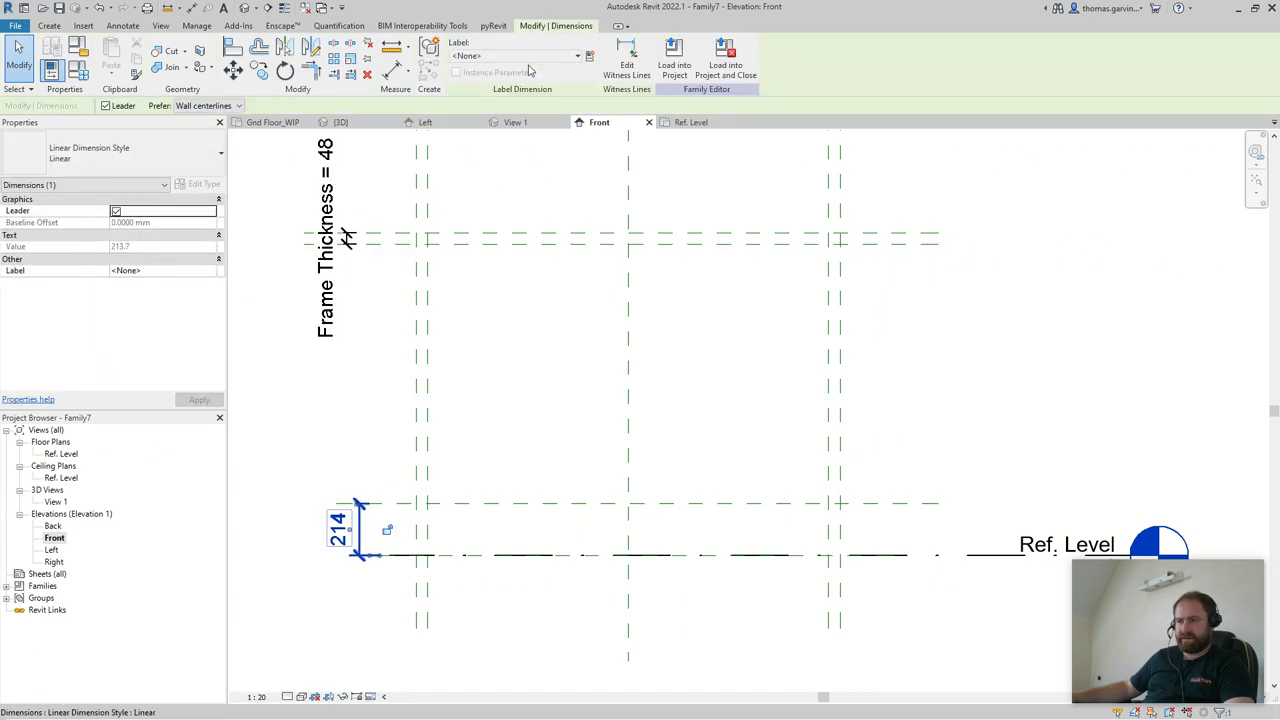
click(589, 56)
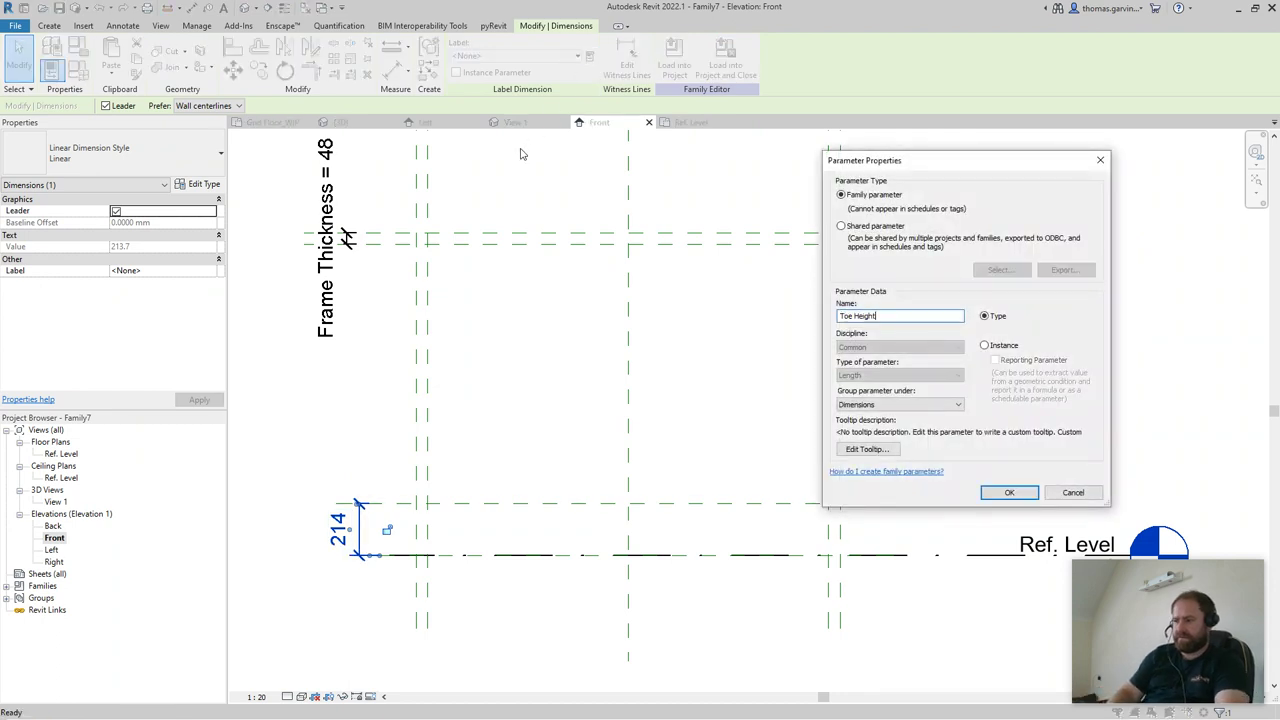
click(1008, 493)
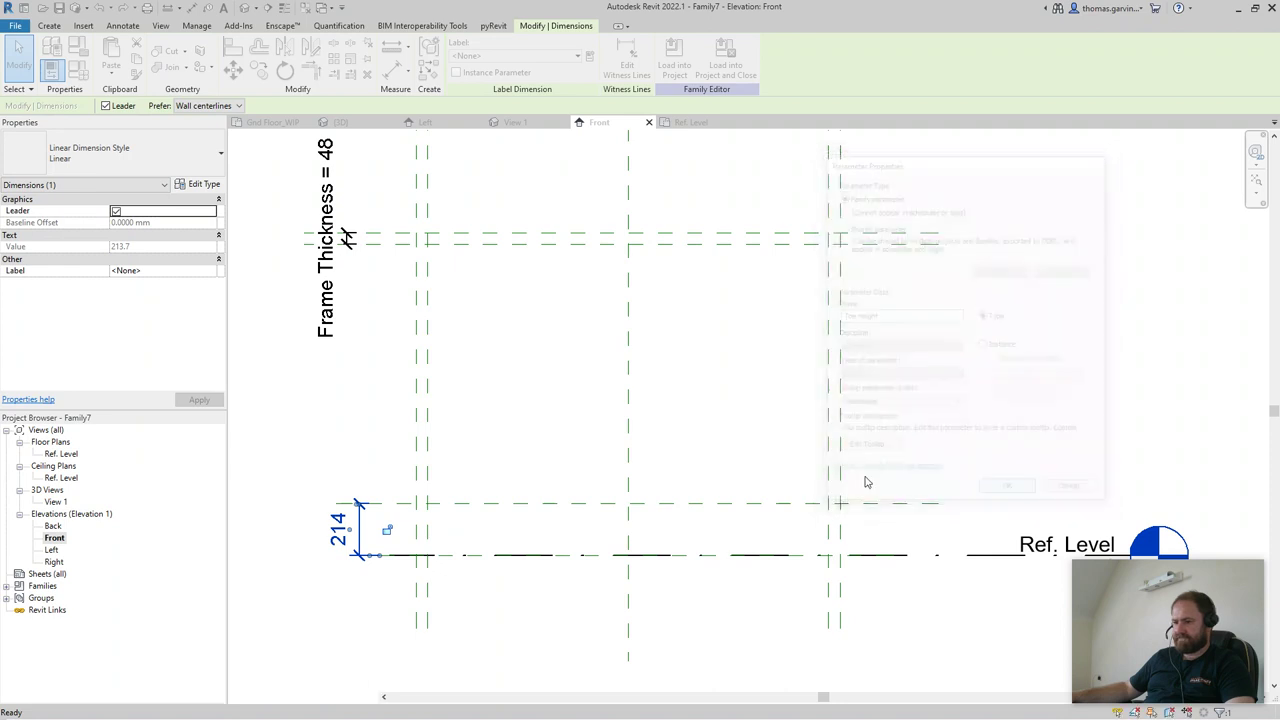
click(344, 512)
text(150)
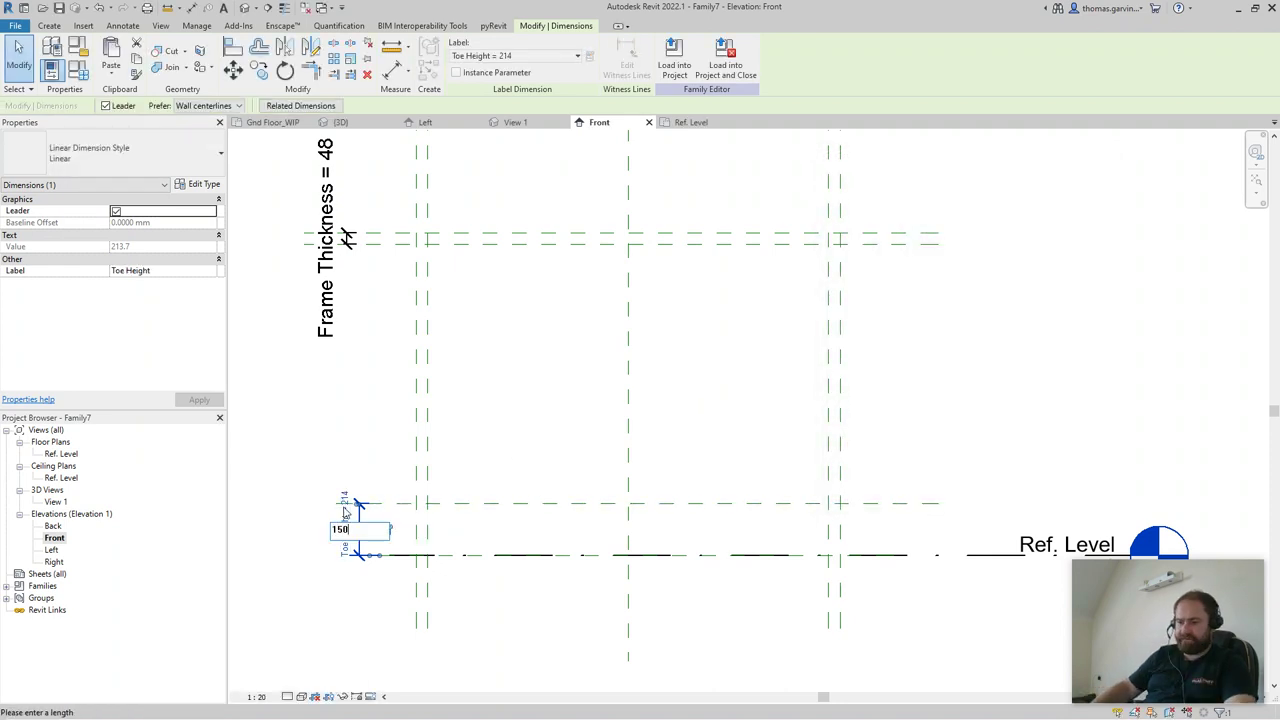
key(Return)
click(283, 266)
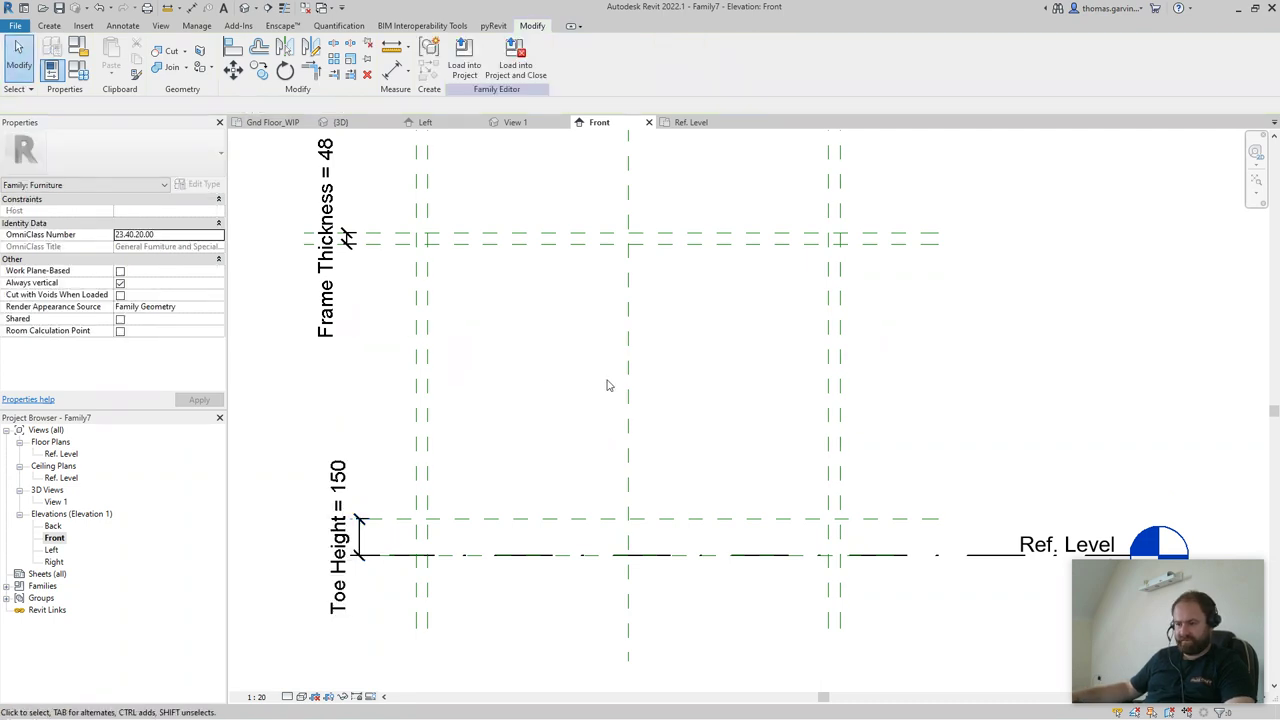
- In the Ref. Level plan, draw a horizontal reference plane across the cabinet inside the lower depth line
double_click(62, 455)
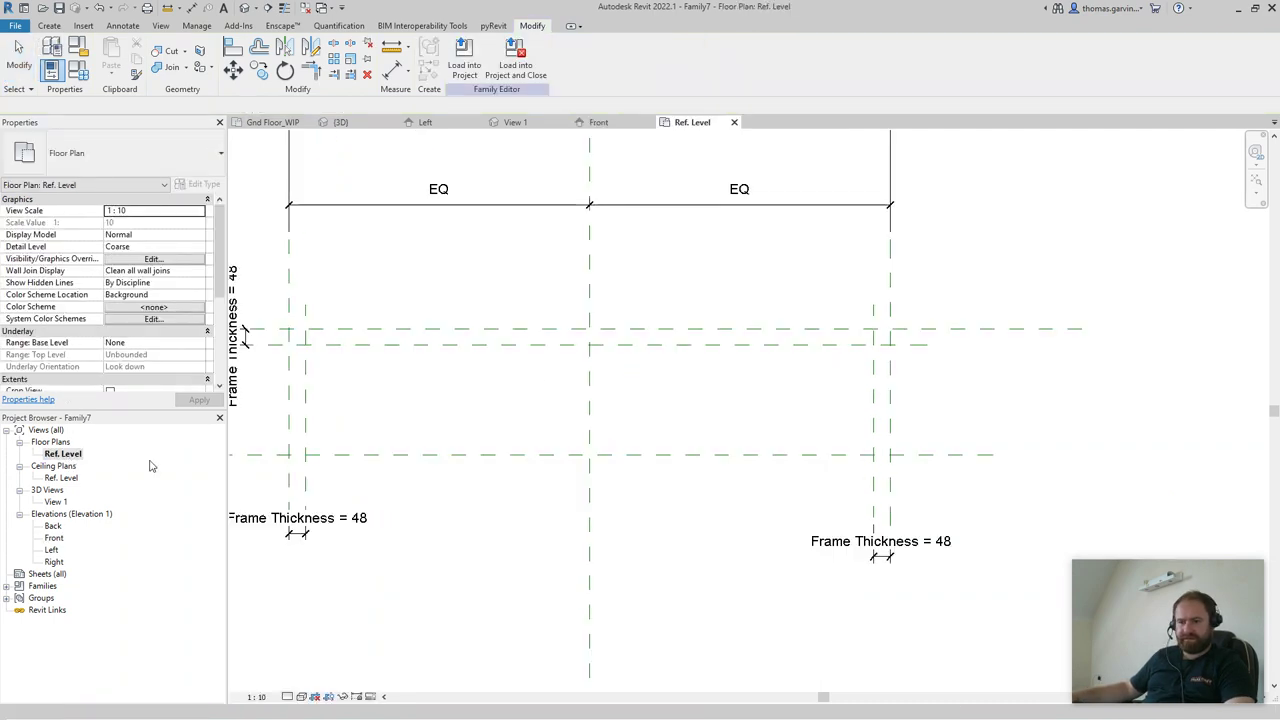
middle_drag(654, 549, 837, 509)
scroll(646, 443, up, 2)
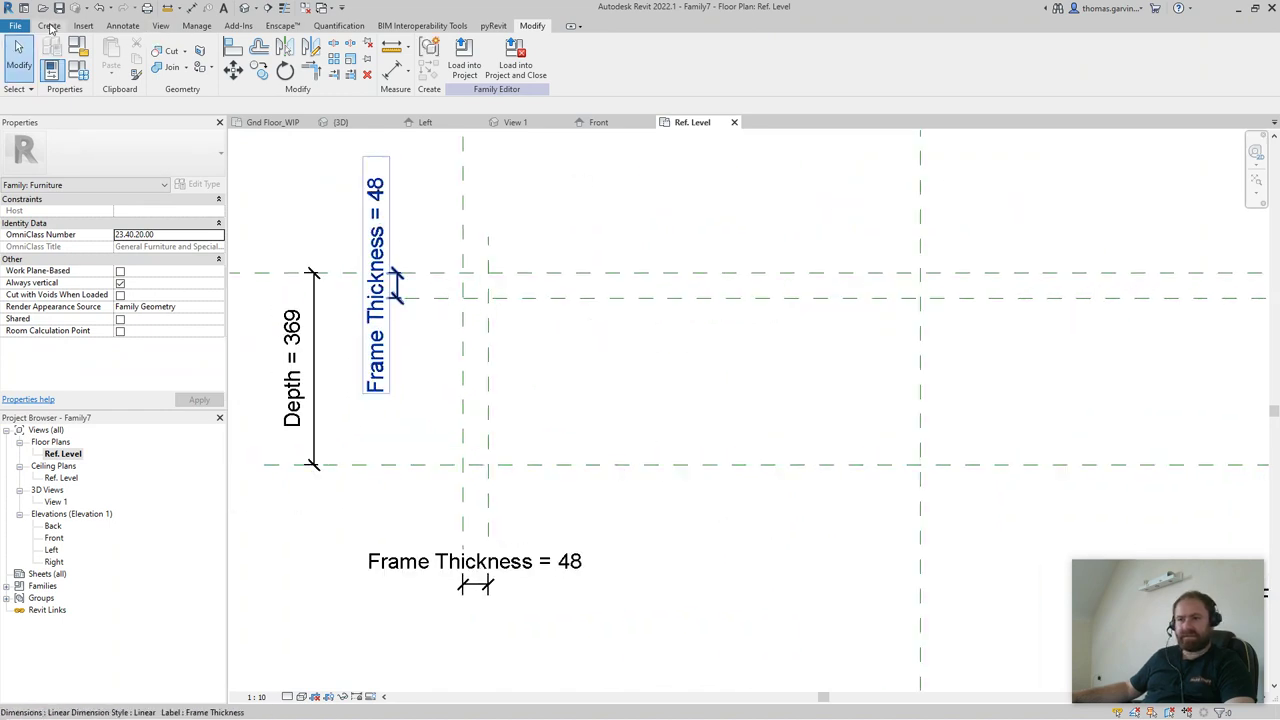
click(50, 26)
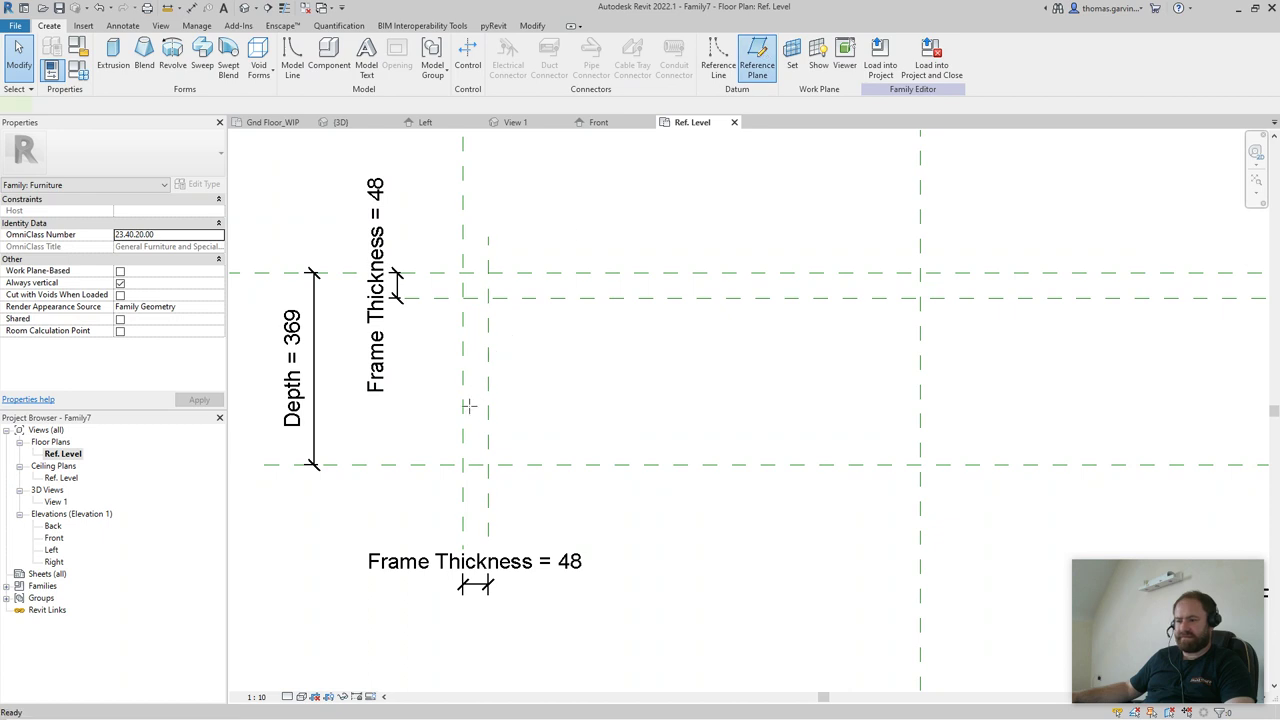
click(423, 434)
scroll(554, 431, down, 2)
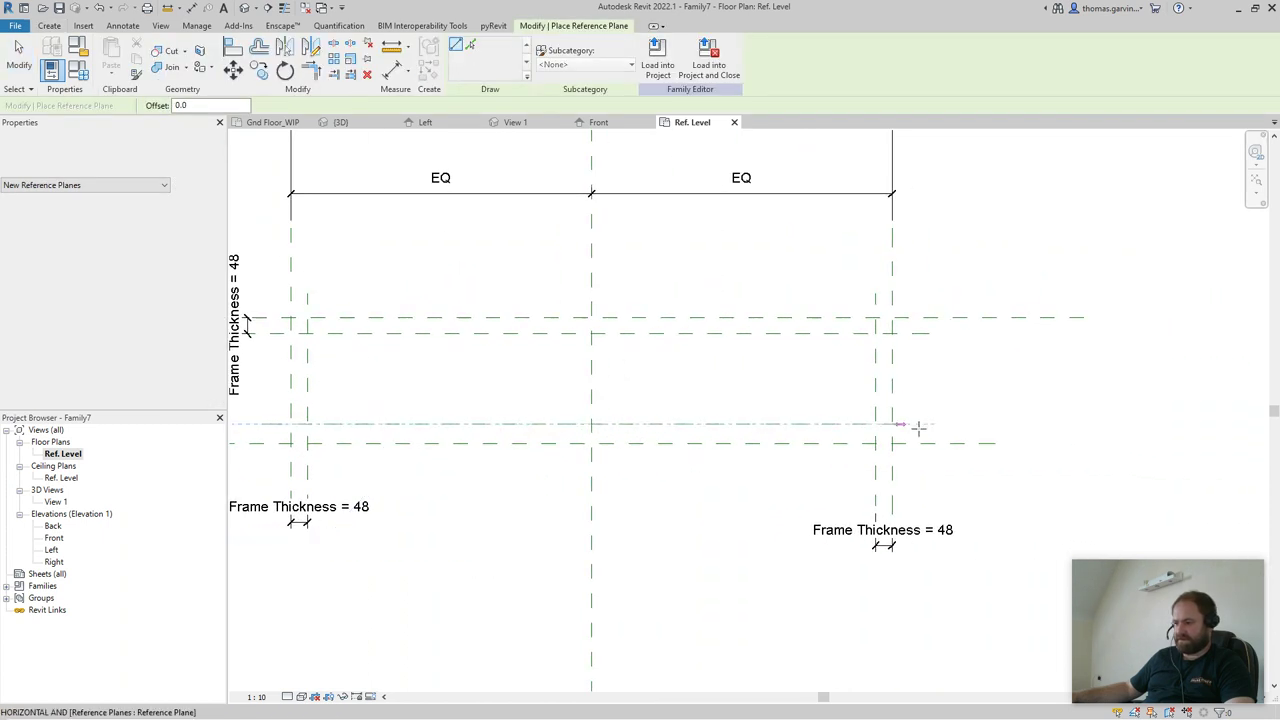
click(959, 425)
middle_drag(664, 396, 775, 390)
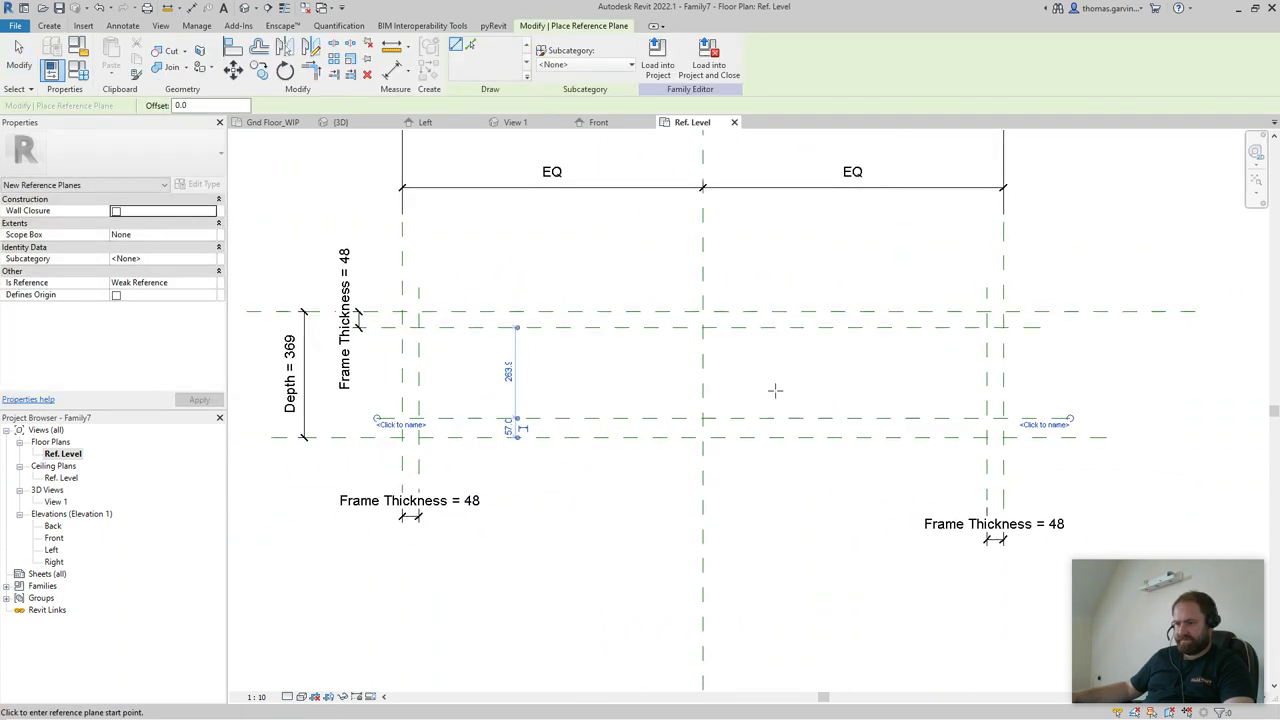
key(Escape)
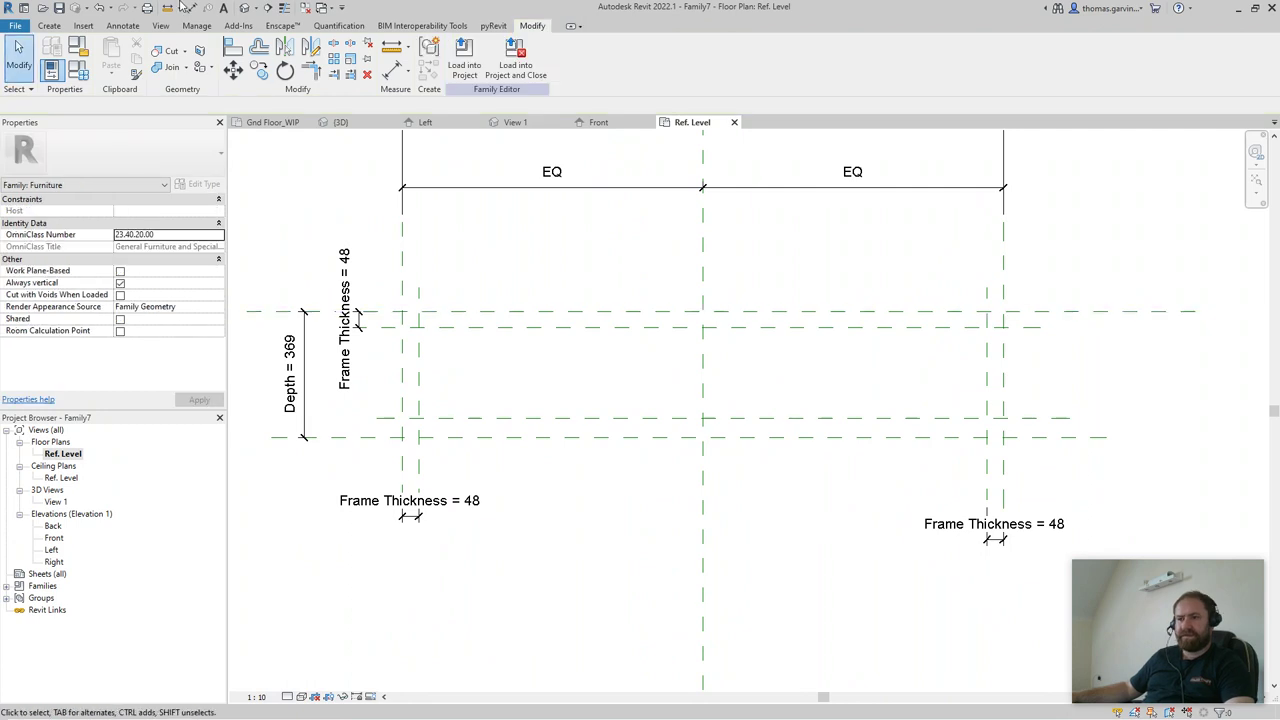
click(49, 25)
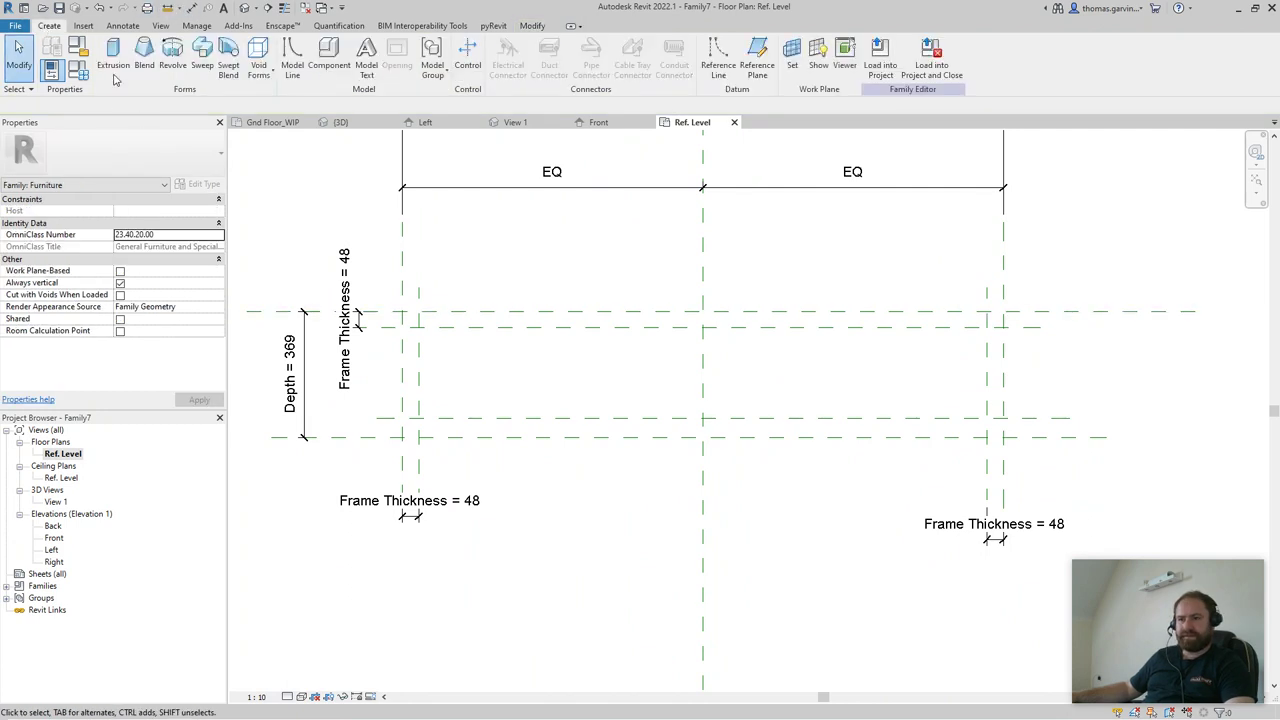
click(114, 55)
- Pick the left, top, right, bottom and inner frame-thickness reference planes as extrusion sketch lines
click(515, 74)
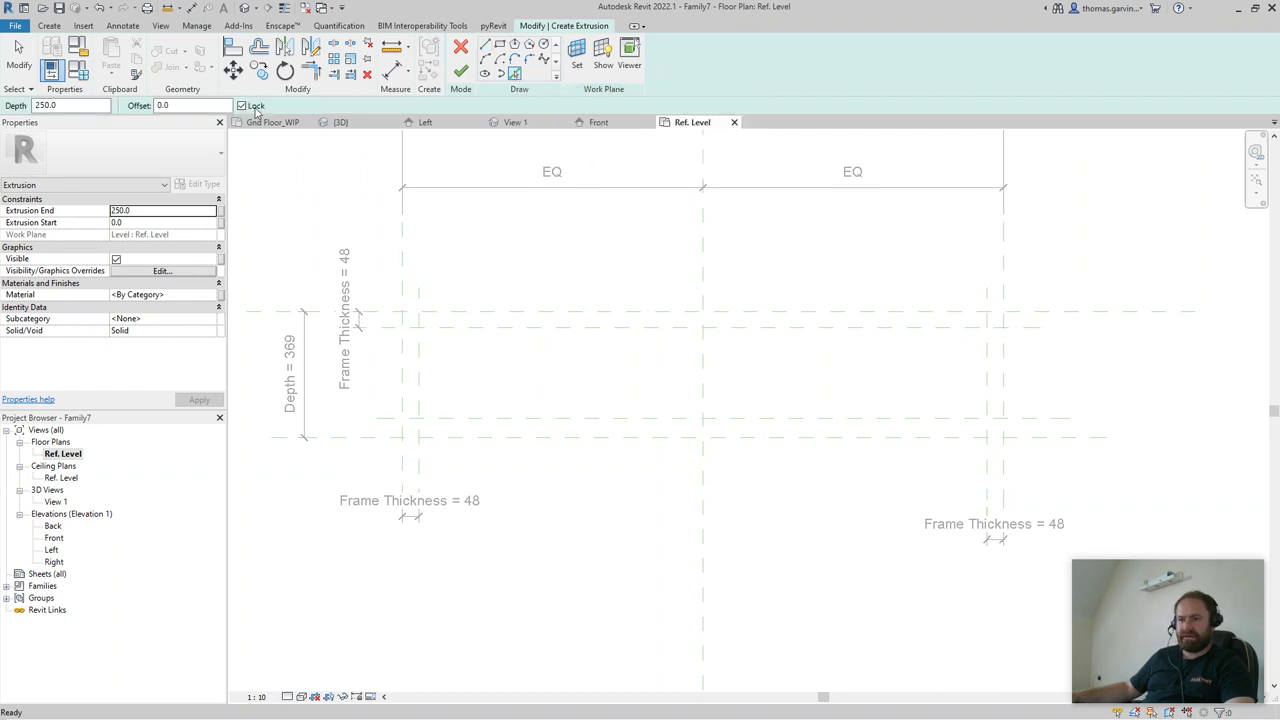
click(401, 382)
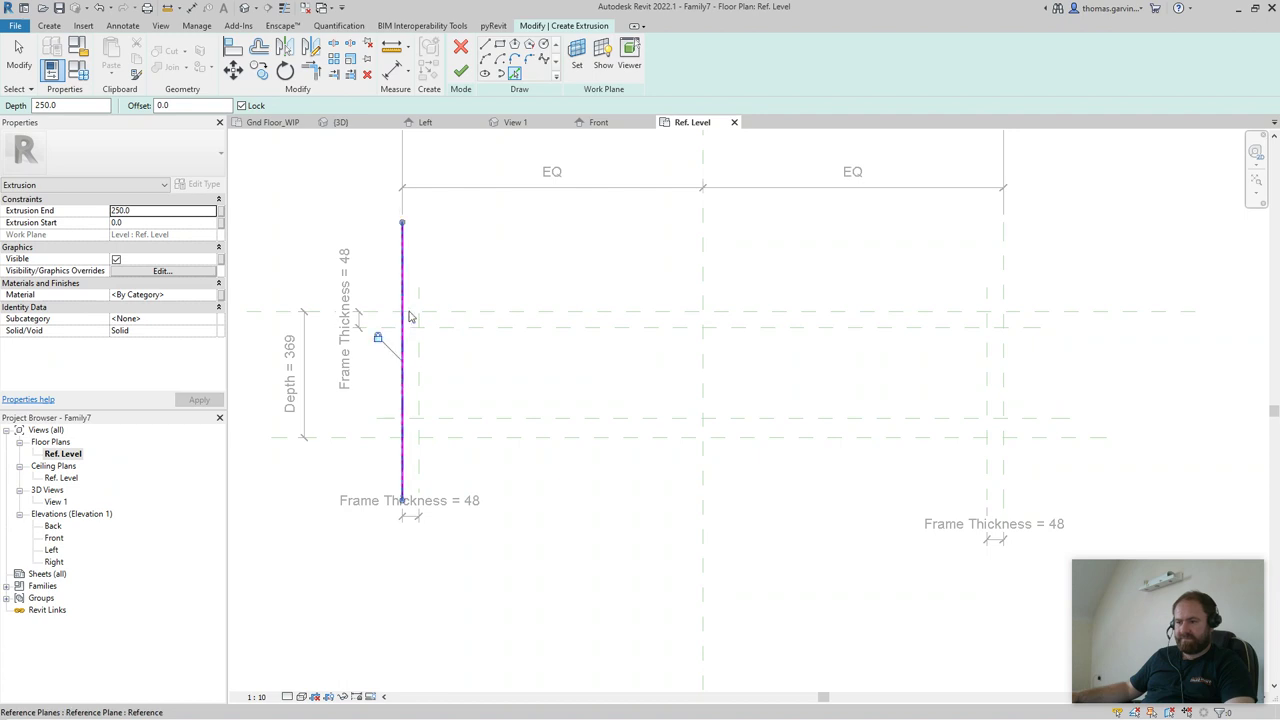
click(720, 312)
click(1003, 357)
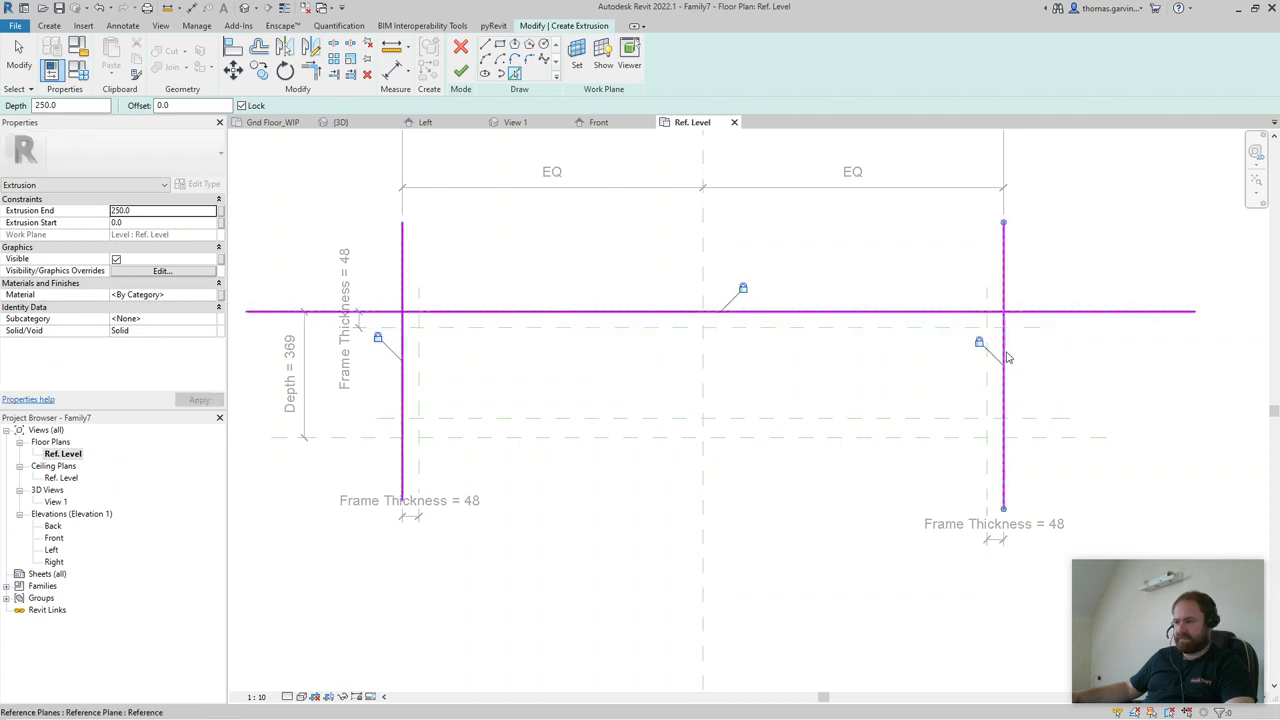
click(1046, 437)
click(987, 403)
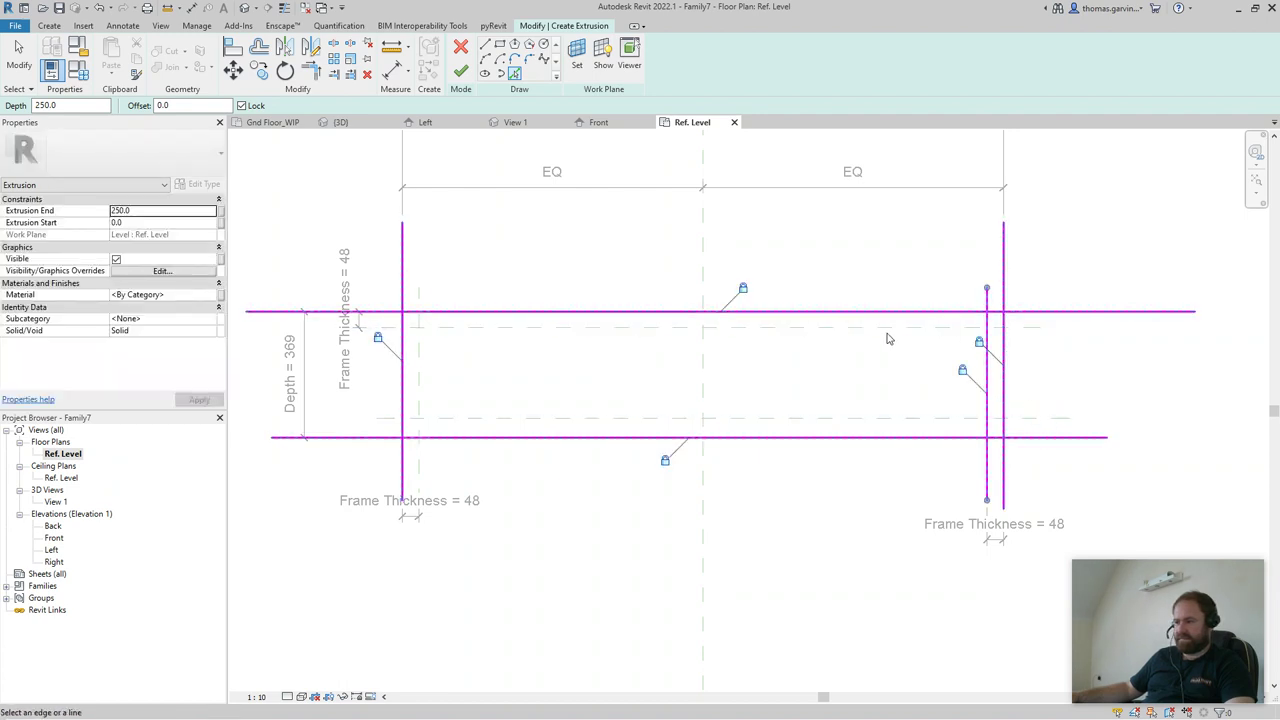
click(886, 327)
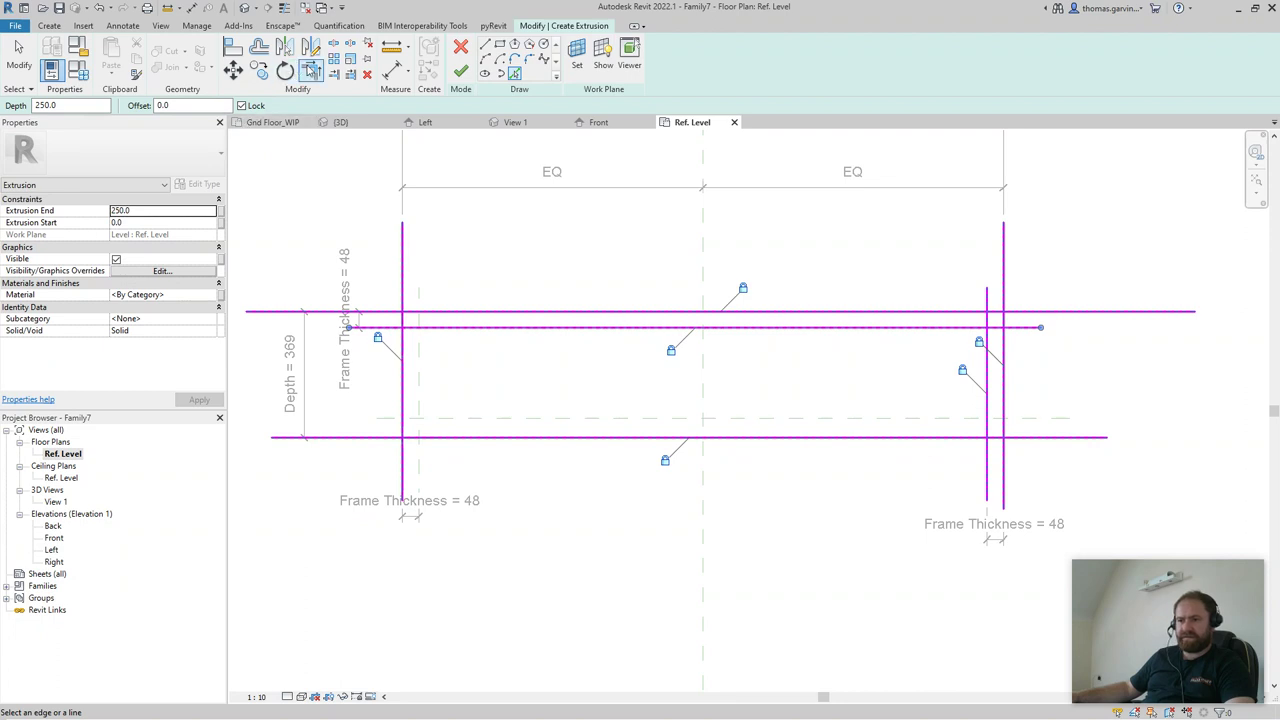
- Trim the lines into the top-left, top-right and right-side corners of the U profile with TR
key(t)
key(r)
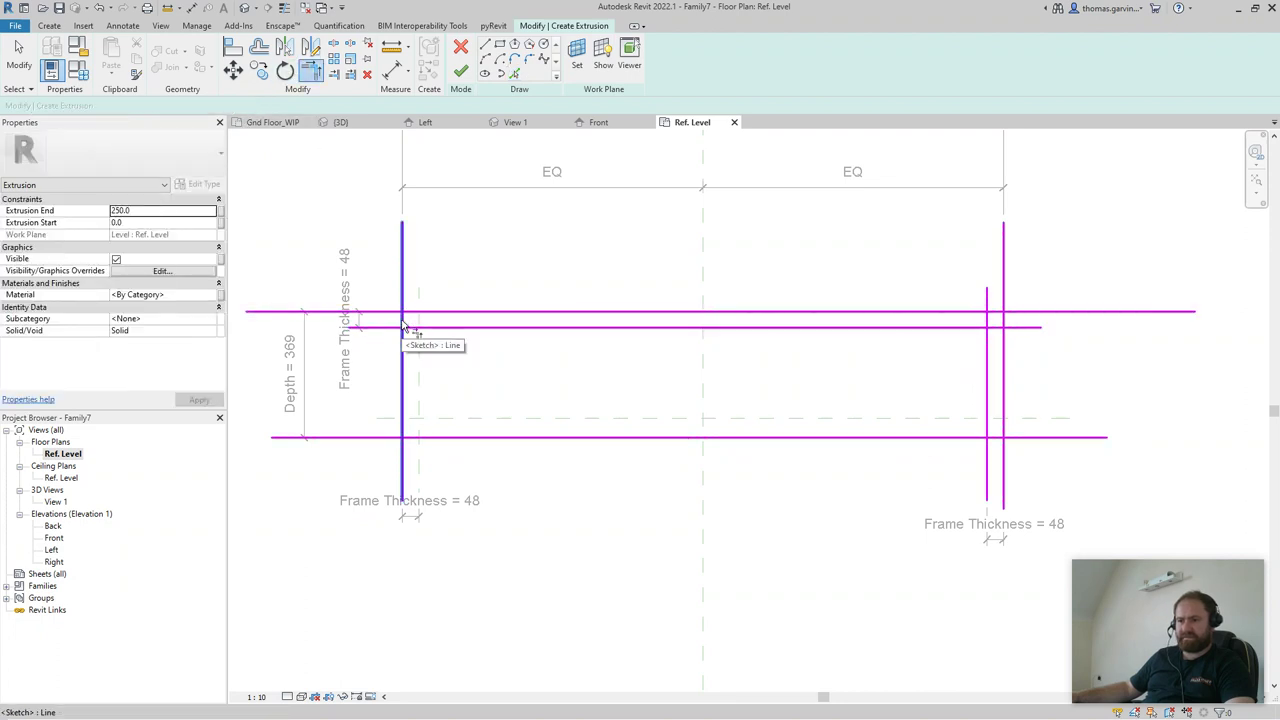
click(410, 311)
click(403, 324)
click(1005, 325)
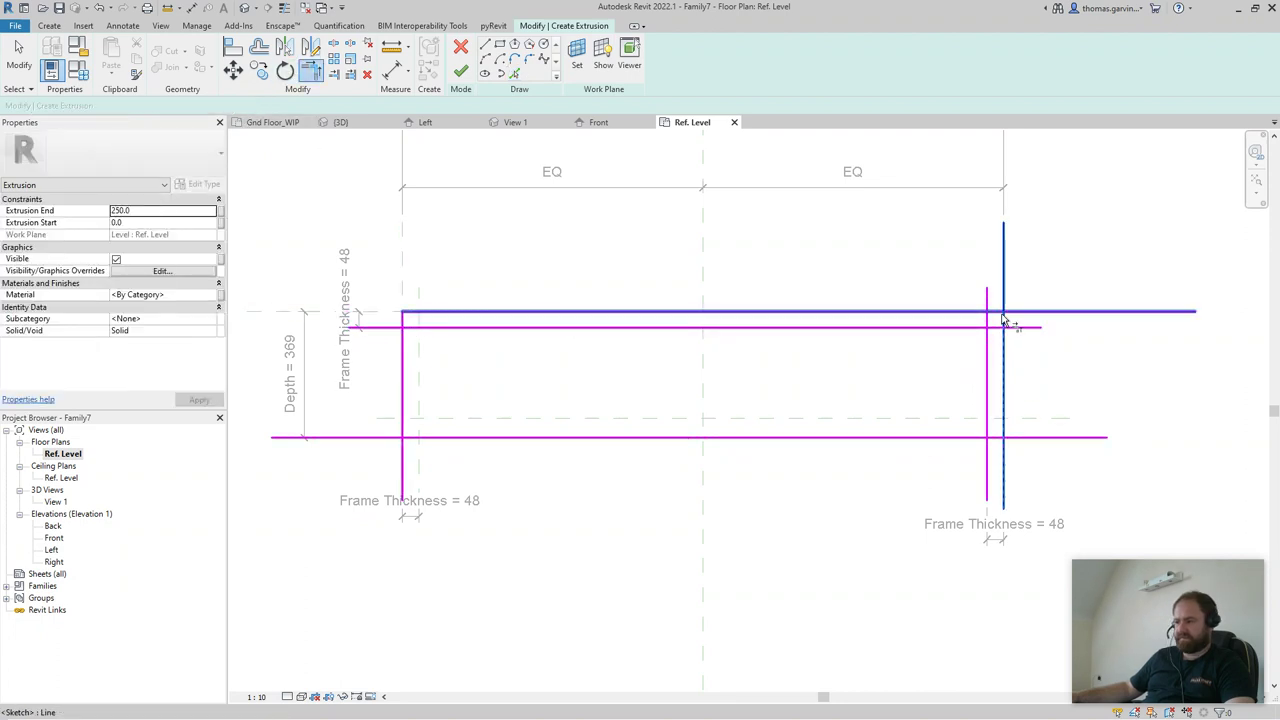
click(1008, 314)
click(990, 345)
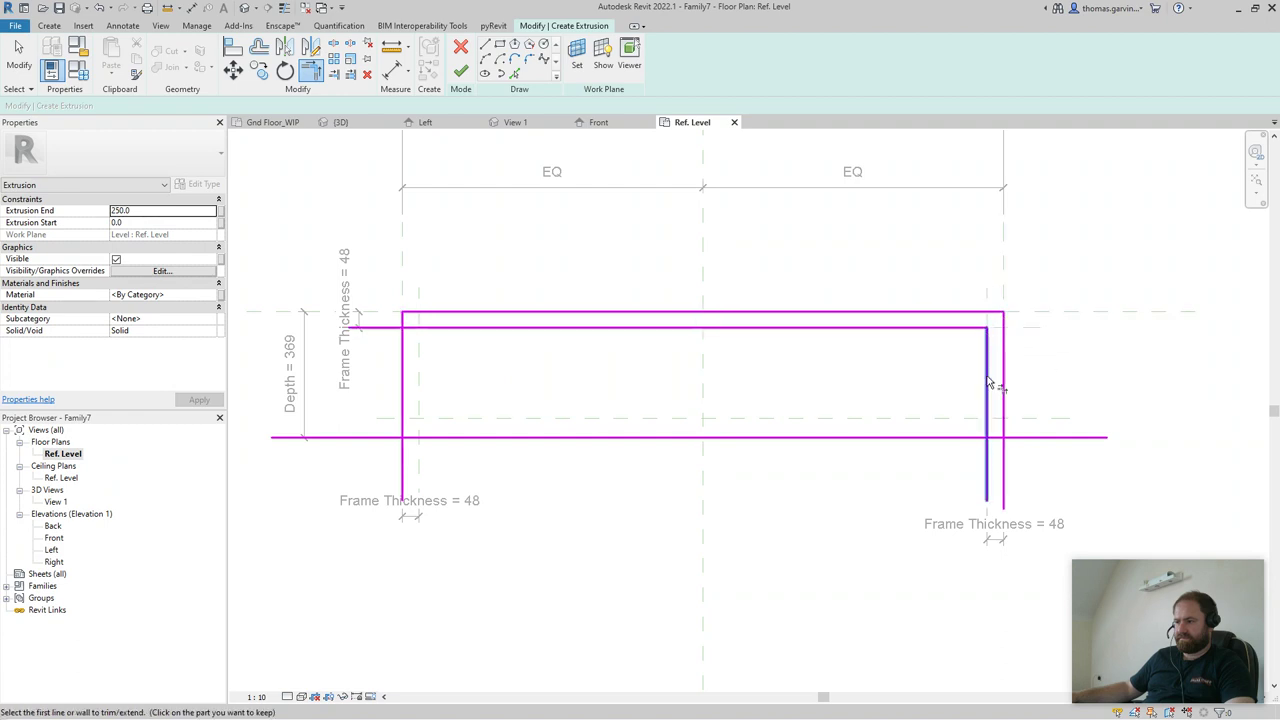
click(991, 425)
click(995, 438)
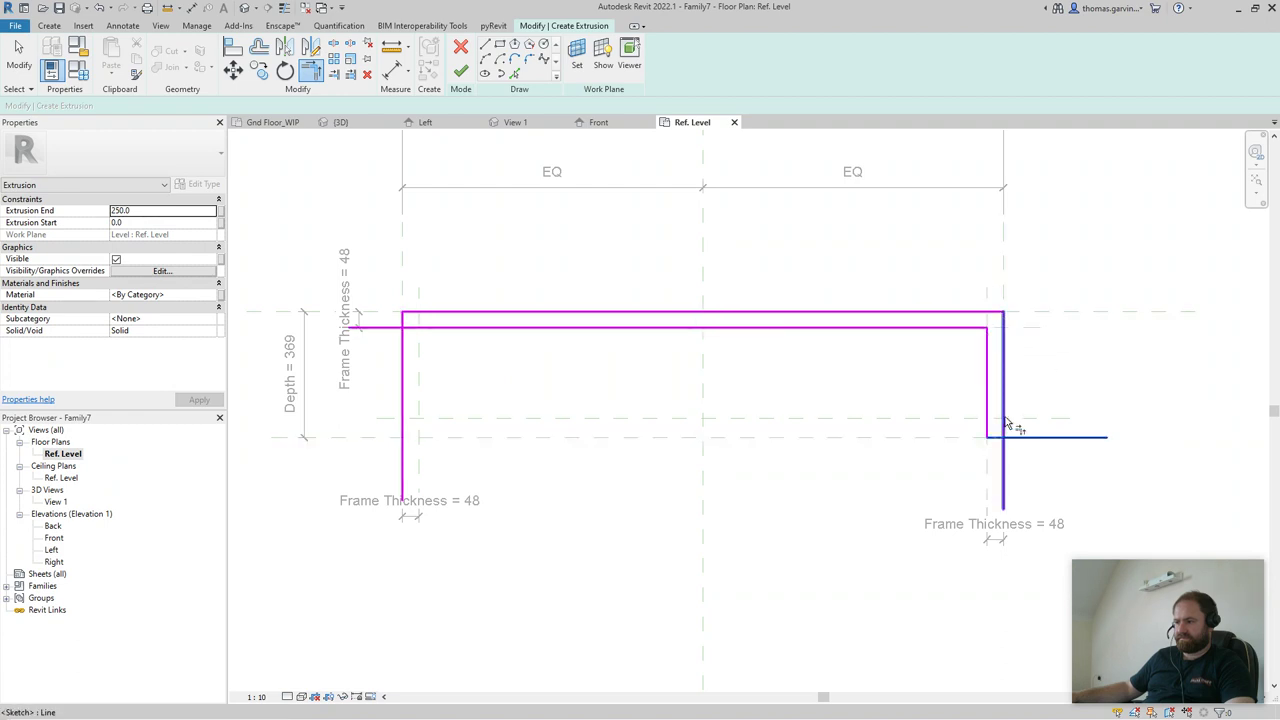
click(1005, 420)
- Add the inner left and bottom-left plane lines and trim them to close the U-shaped loop
click(515, 73)
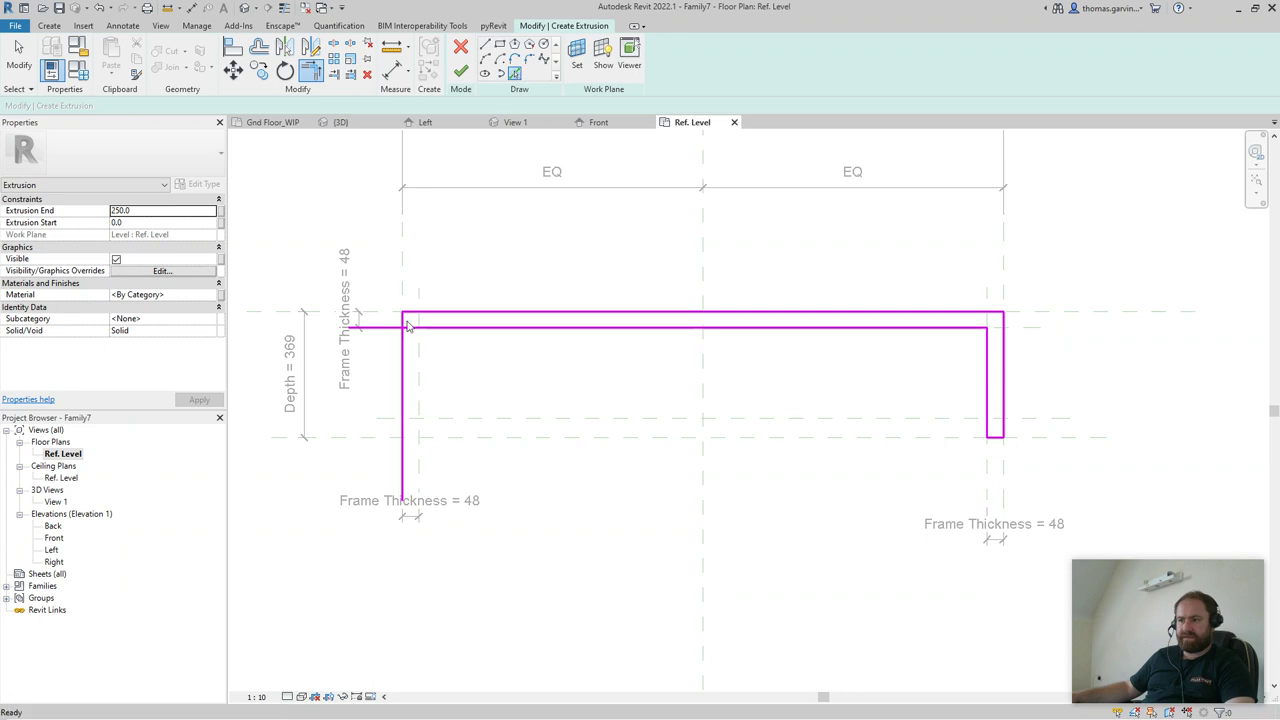
click(420, 374)
click(506, 439)
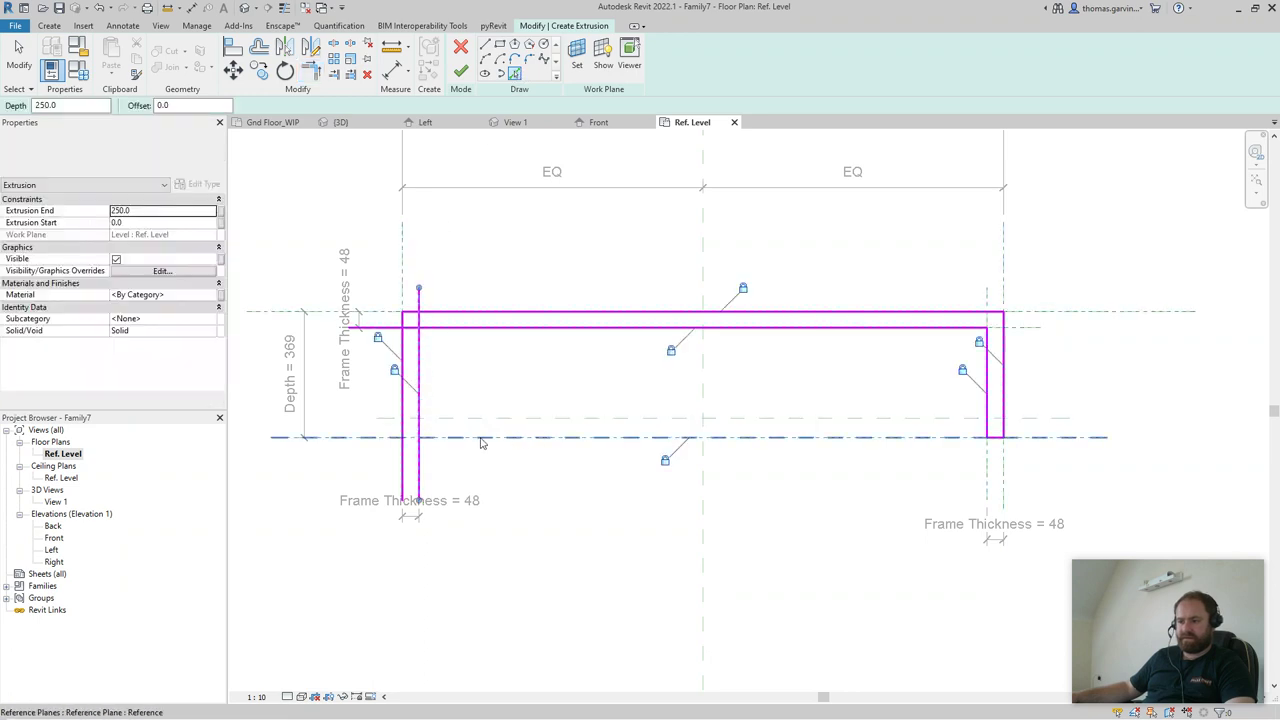
click(310, 68)
scroll(420, 452, up, 5)
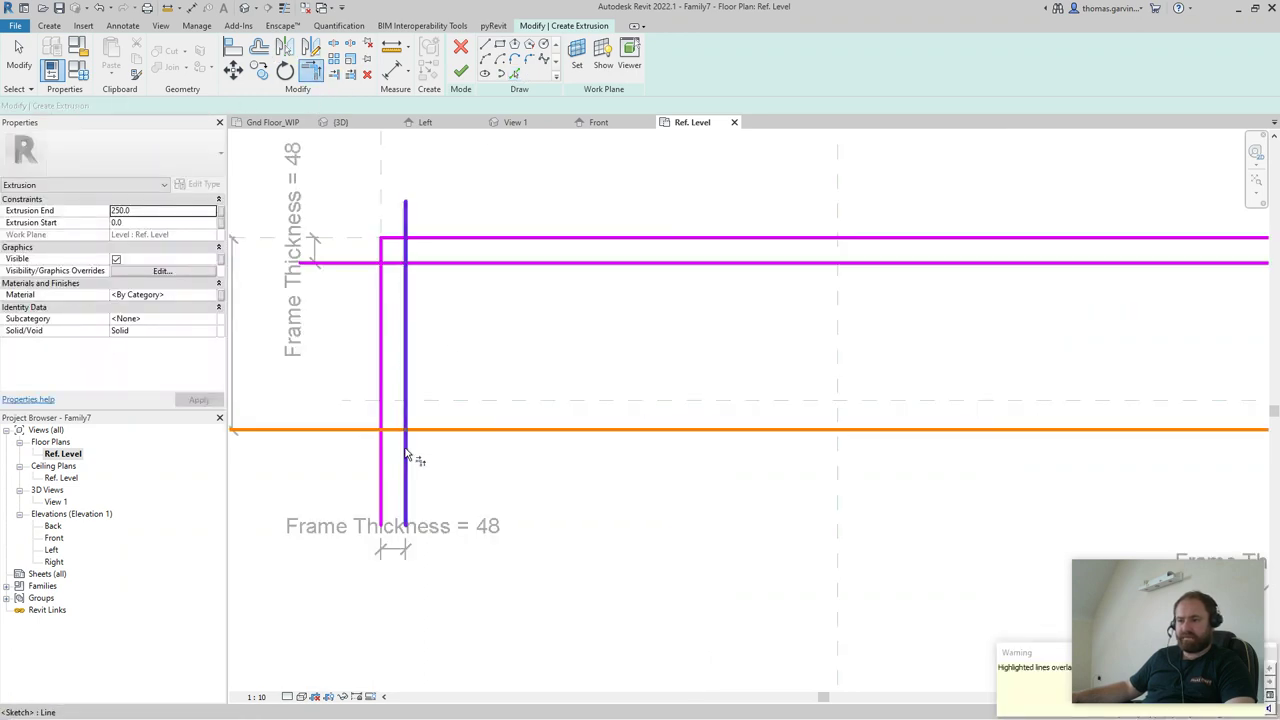
click(386, 424)
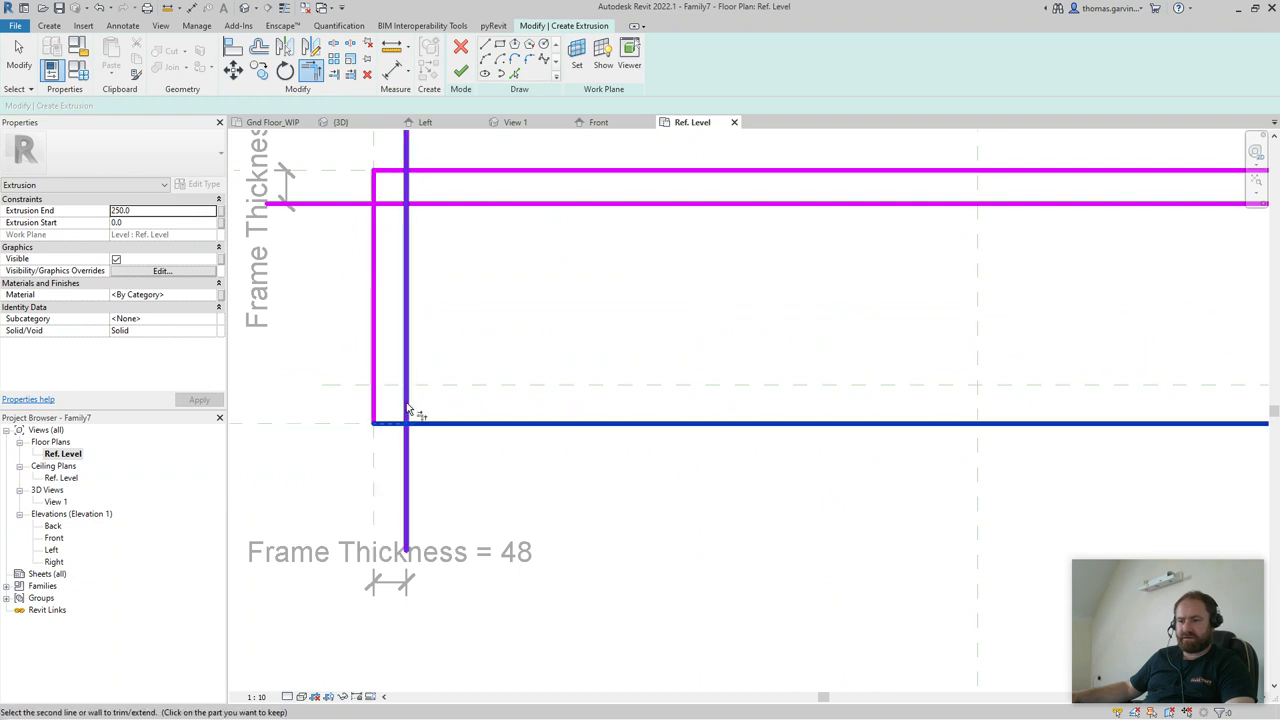
click(407, 412)
click(436, 204)
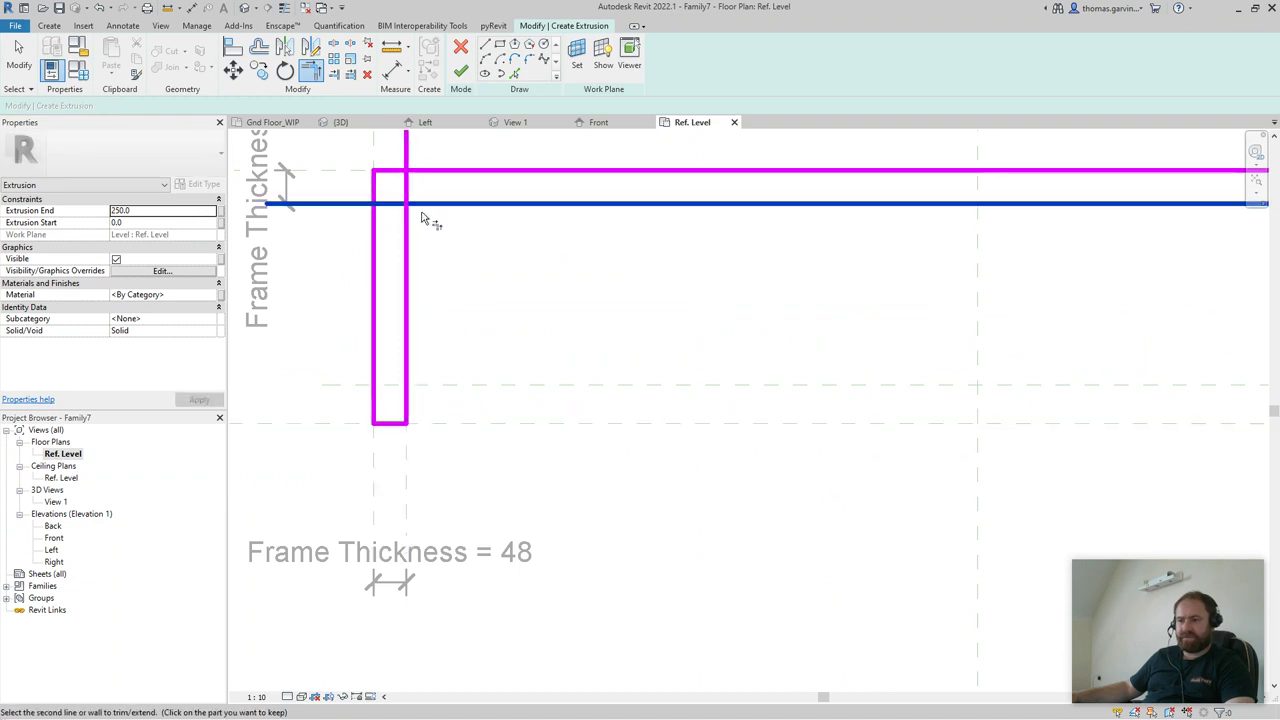
click(406, 250)
scroll(443, 286, down, 3)
middle_drag(743, 451, 518, 460)
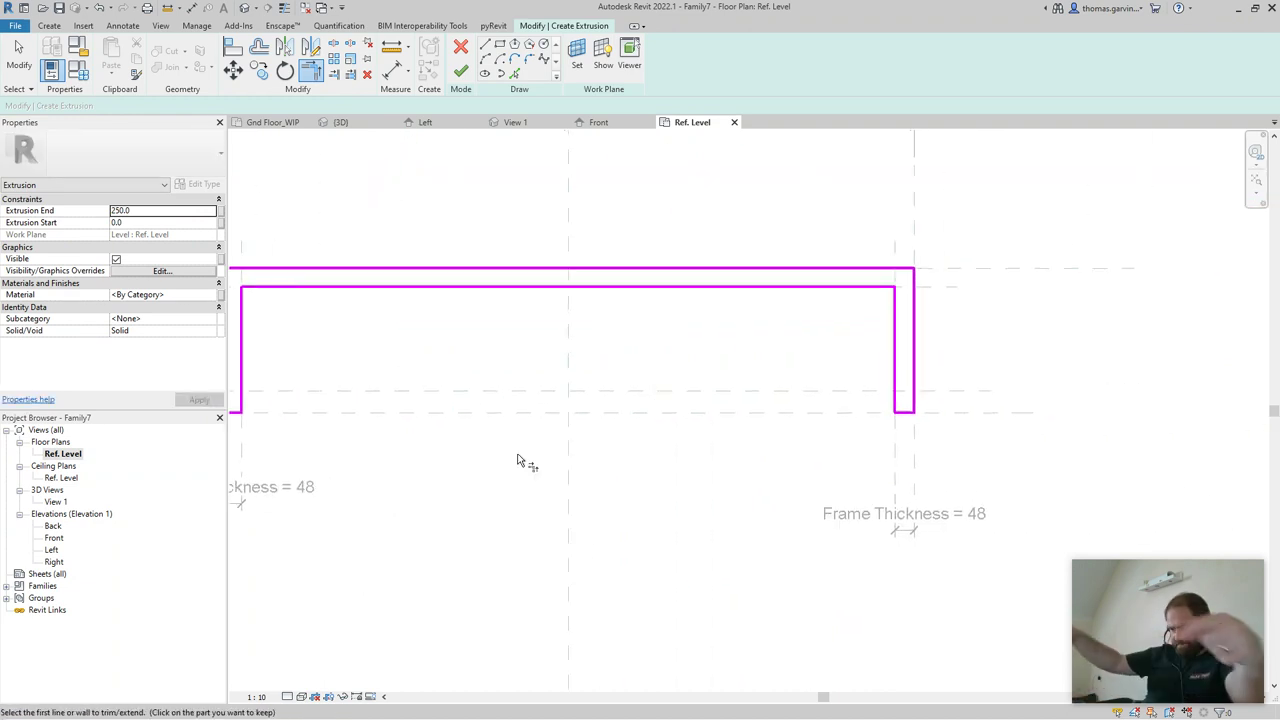
key(Escape)
key(Escape)
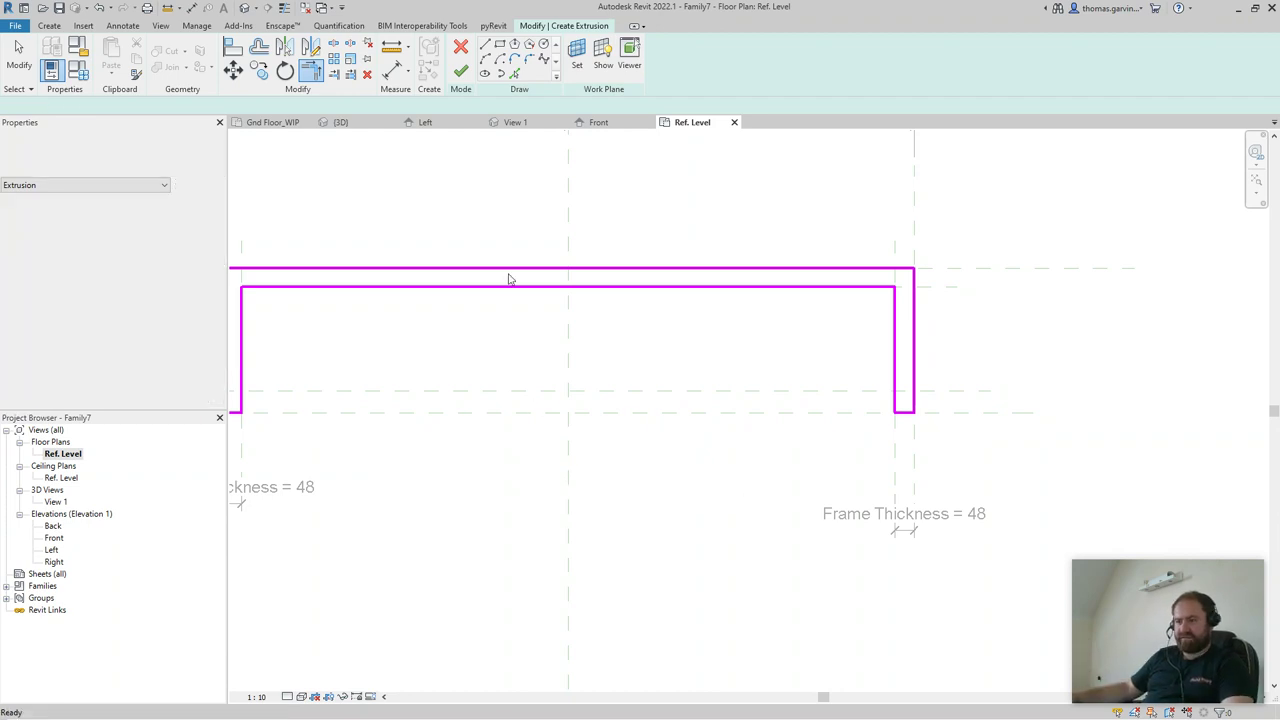
- Finish the sketch to create the 250-deep U-shaped frame extrusion
key(z)
key(f)
click(461, 74)
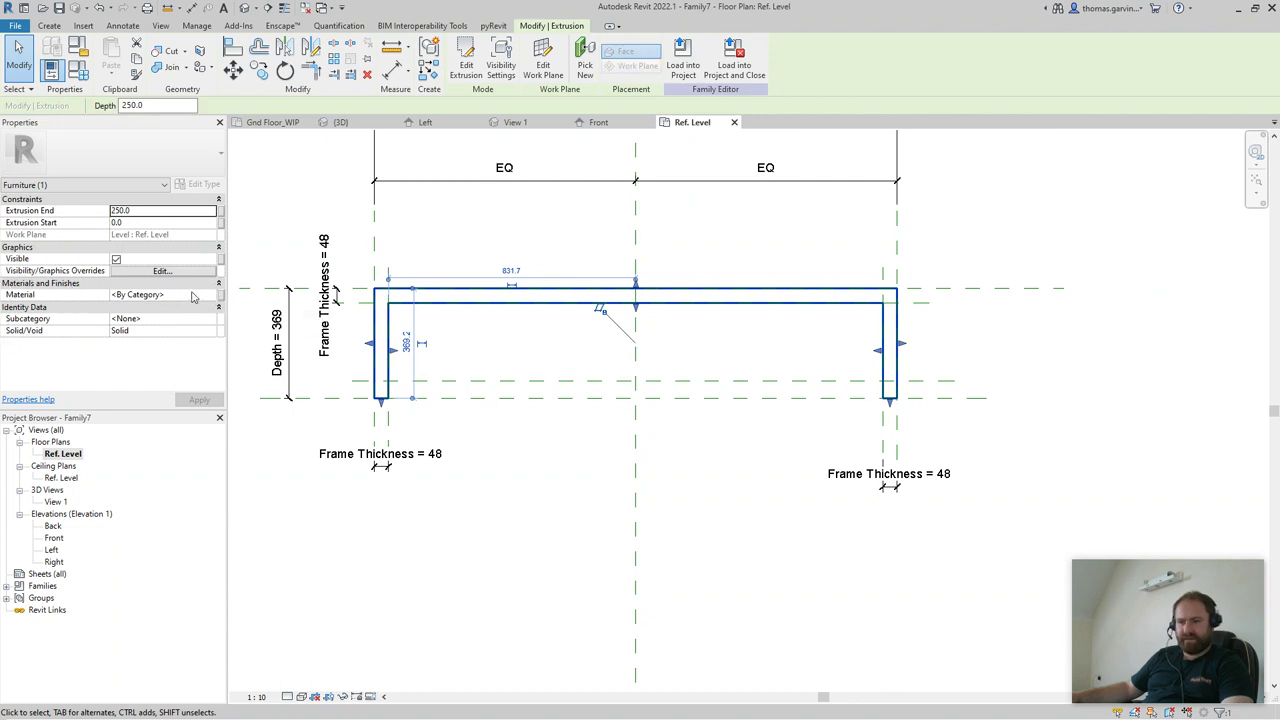
- Associate the extrusion's material with a new Frame Material type parameter
click(222, 296)
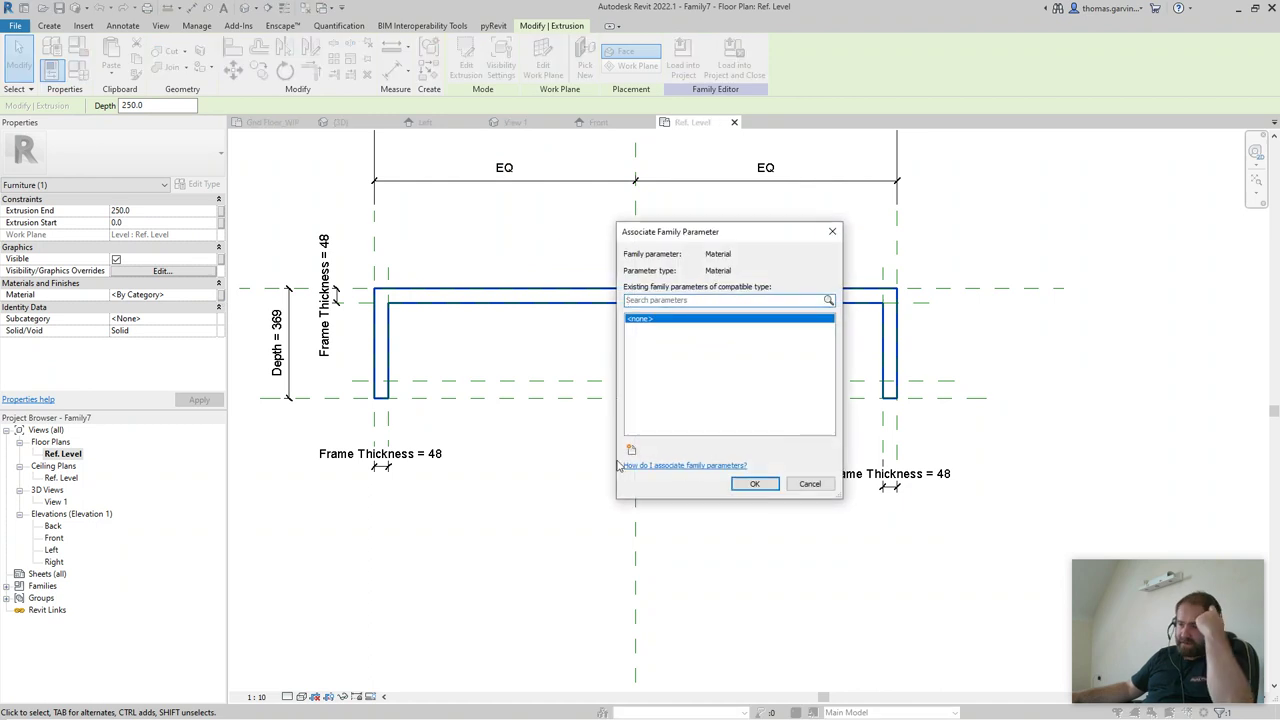
click(633, 450)
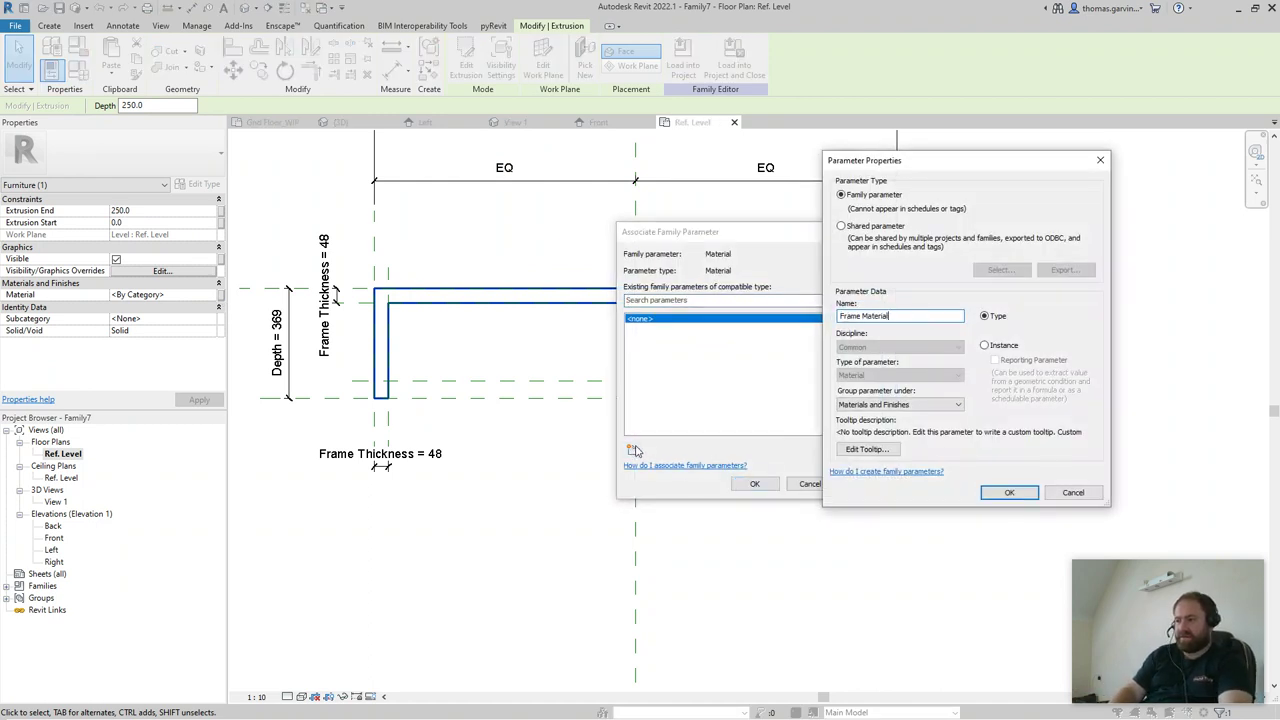
click(1010, 493)
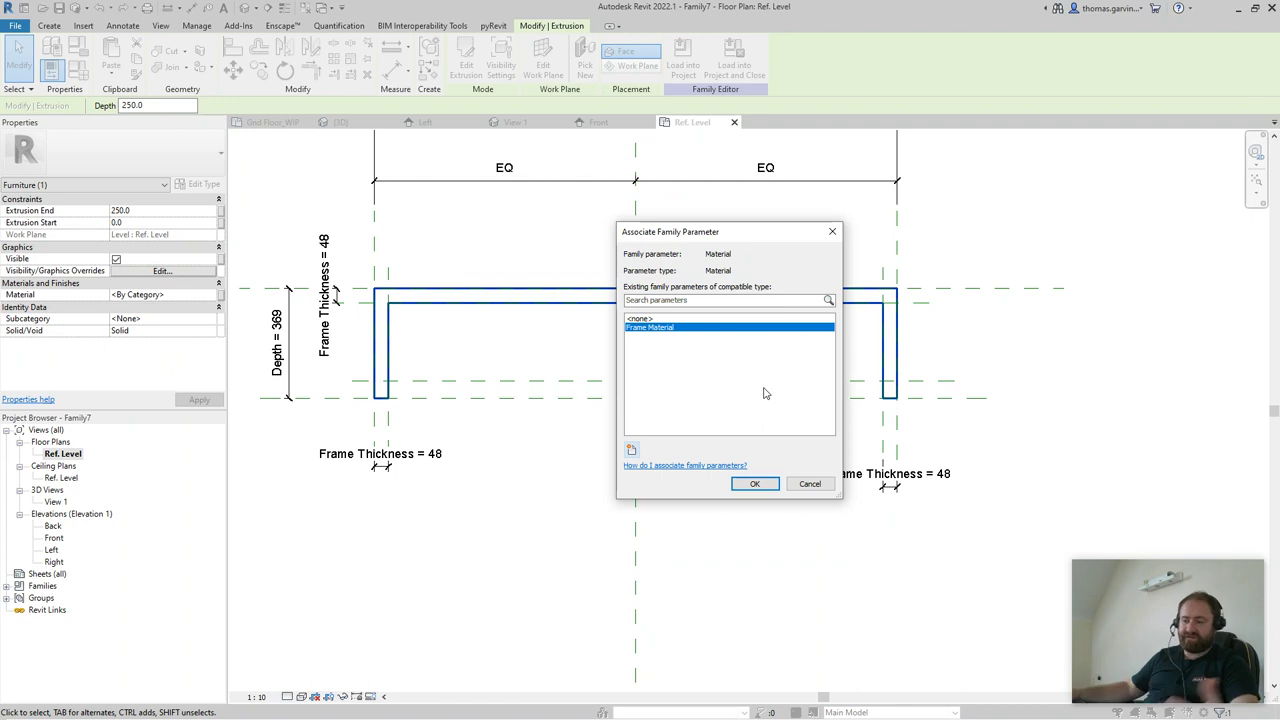
click(756, 484)
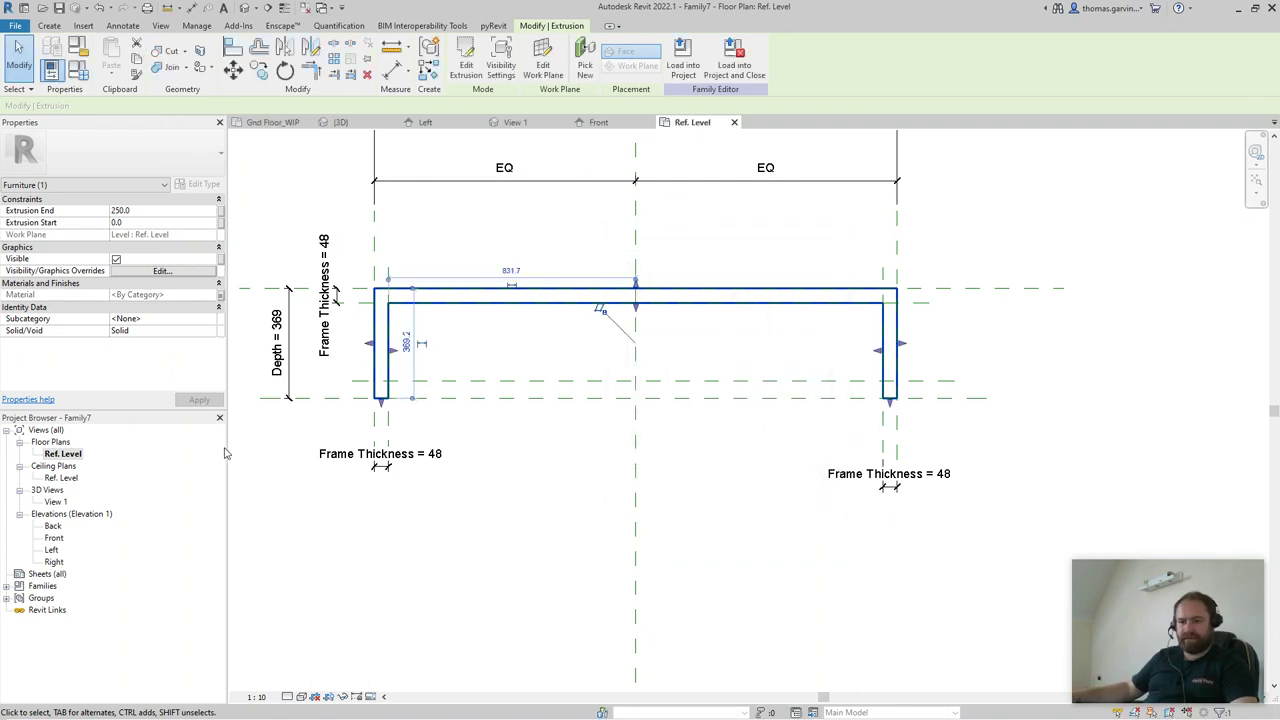
double_click(54, 539)
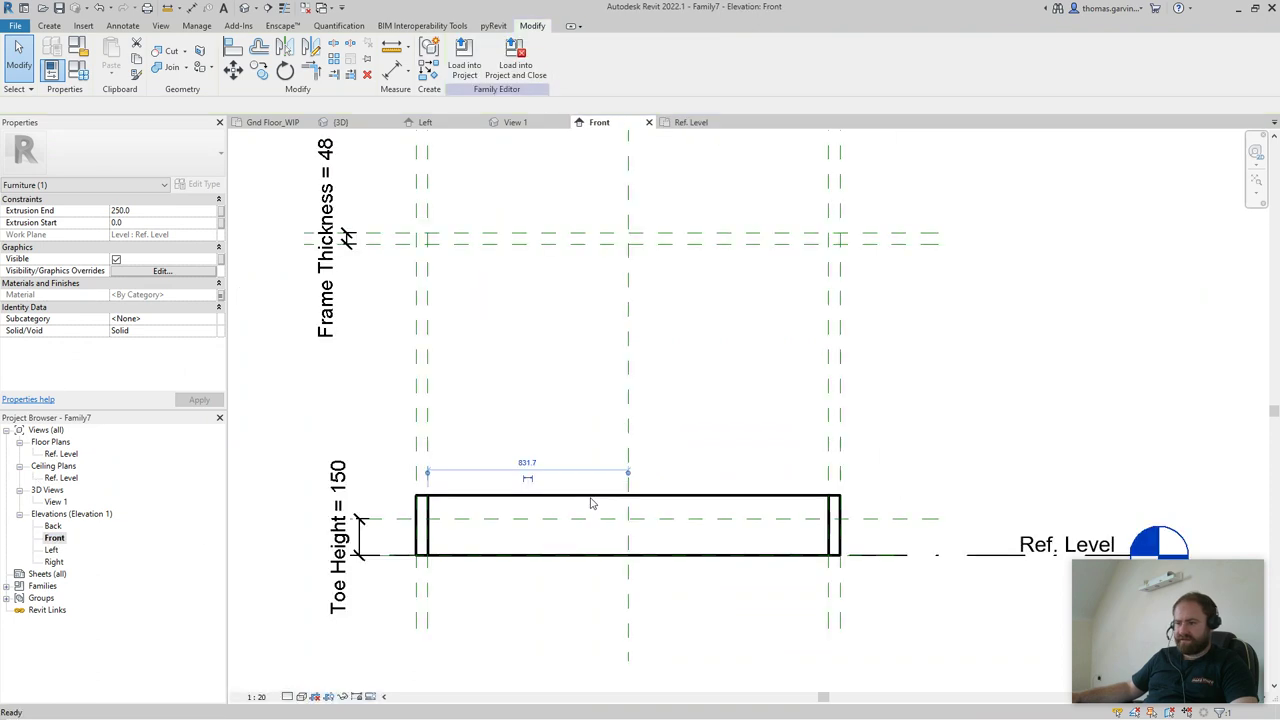
mouse_move(628, 562)
mouse_down()
mouse_move(628, 534)
mouse_move(630, 556)
mouse_up()
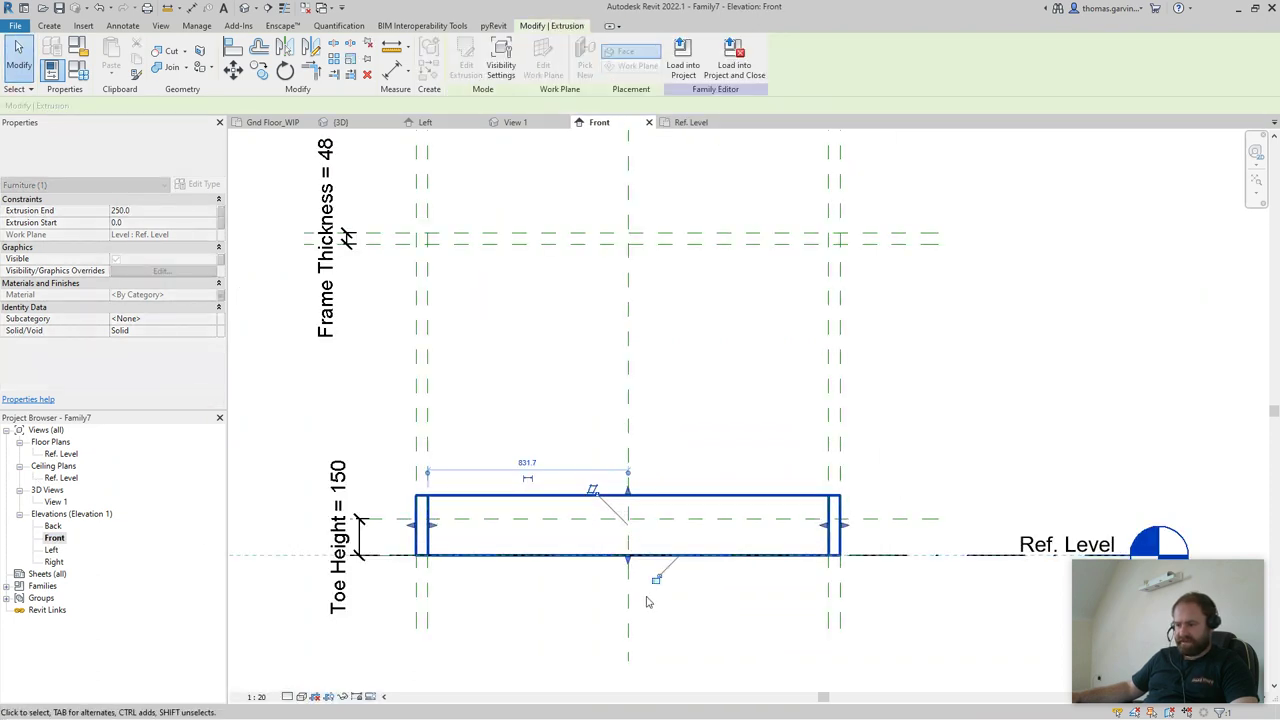
drag(627, 498, 643, 257)
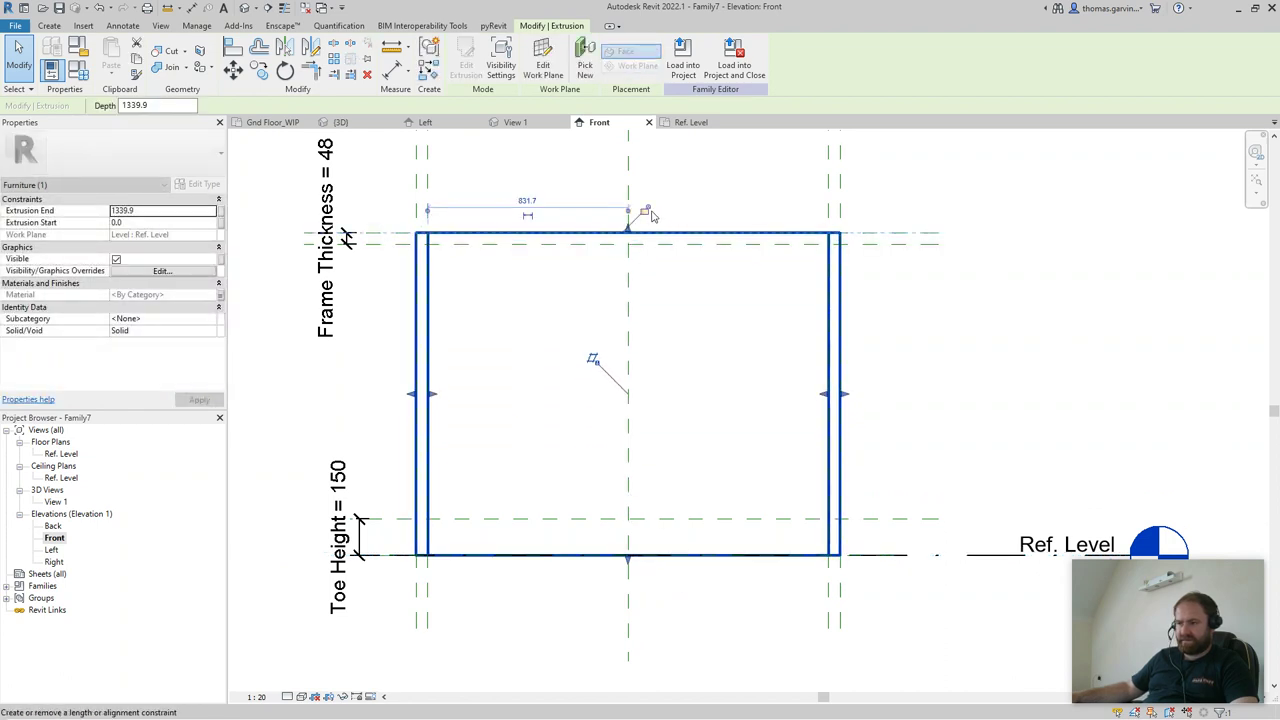
click(250, 8)
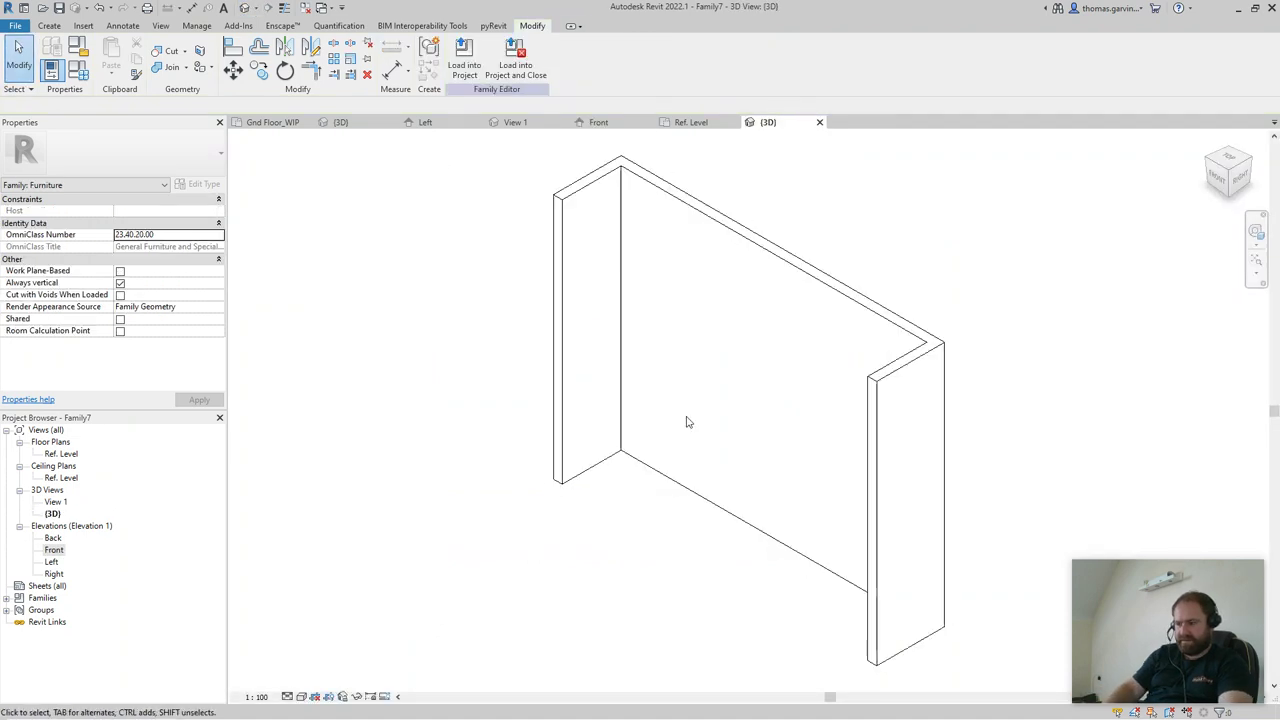
shift+middle_drag(686, 422, 740, 510)
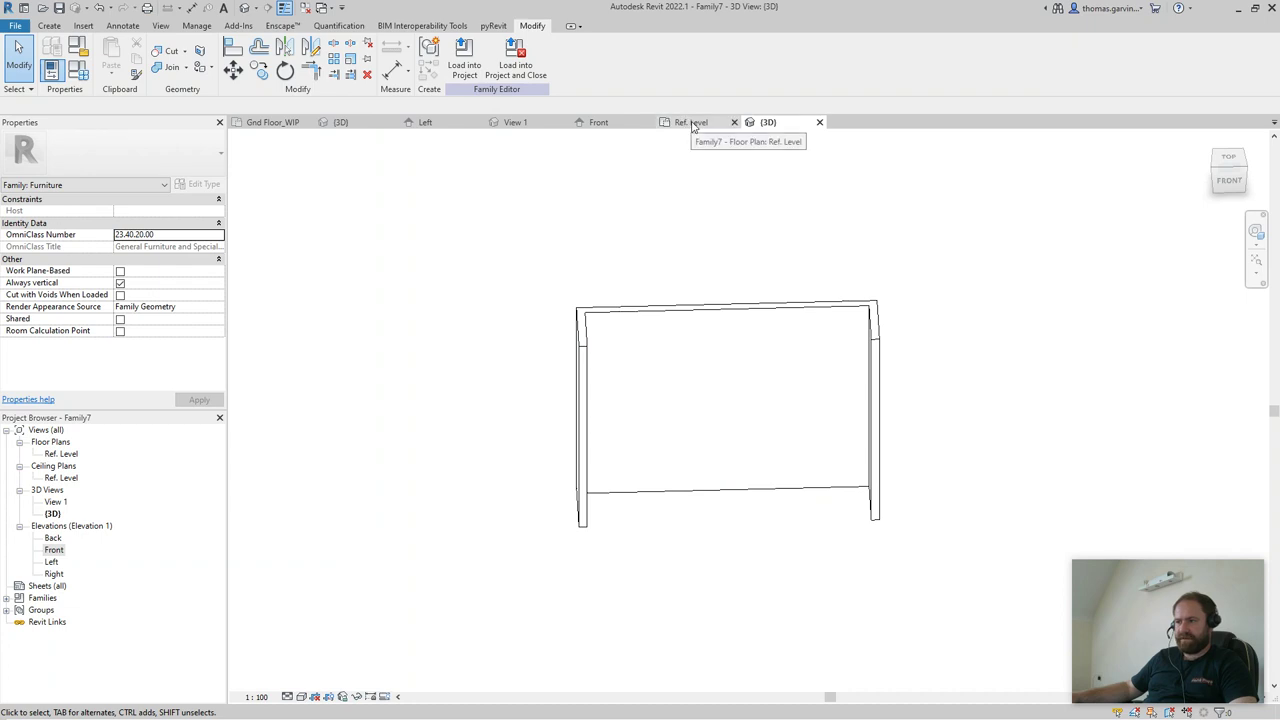
- In the Ref. Level plan, sketch an 1880 by 480 rectangle extrusion over the frame
click(690, 122)
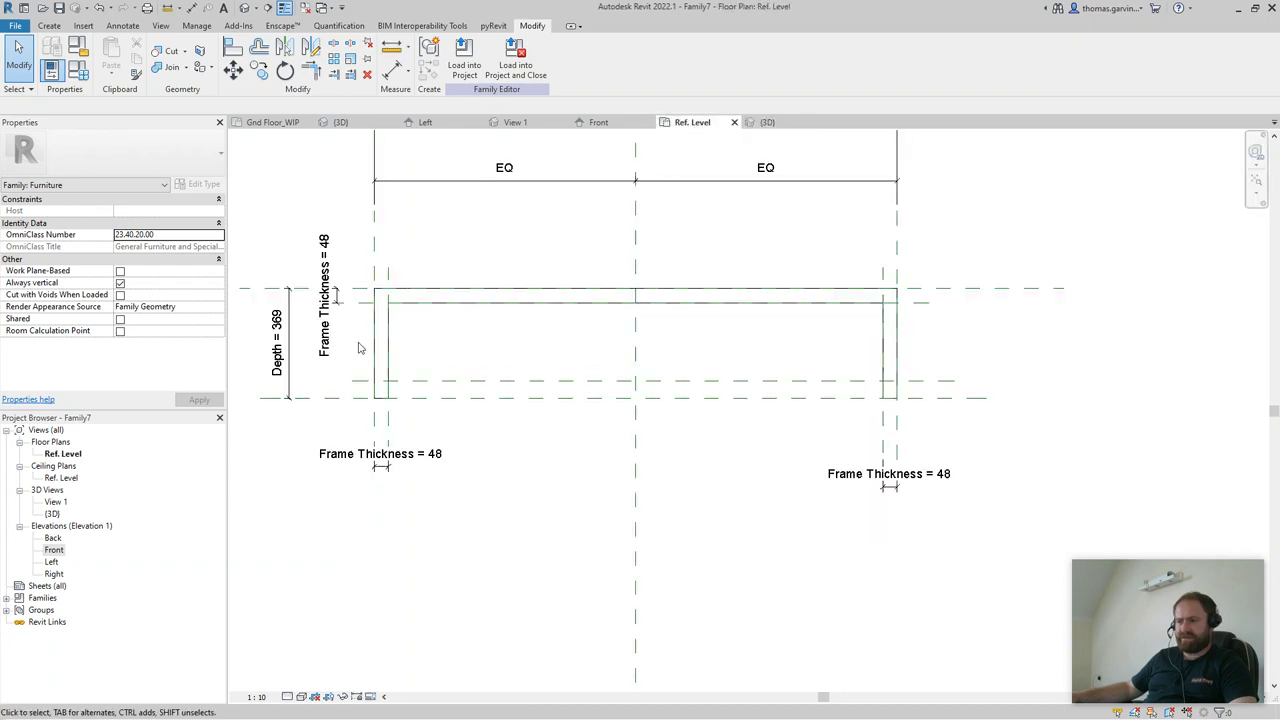
click(49, 25)
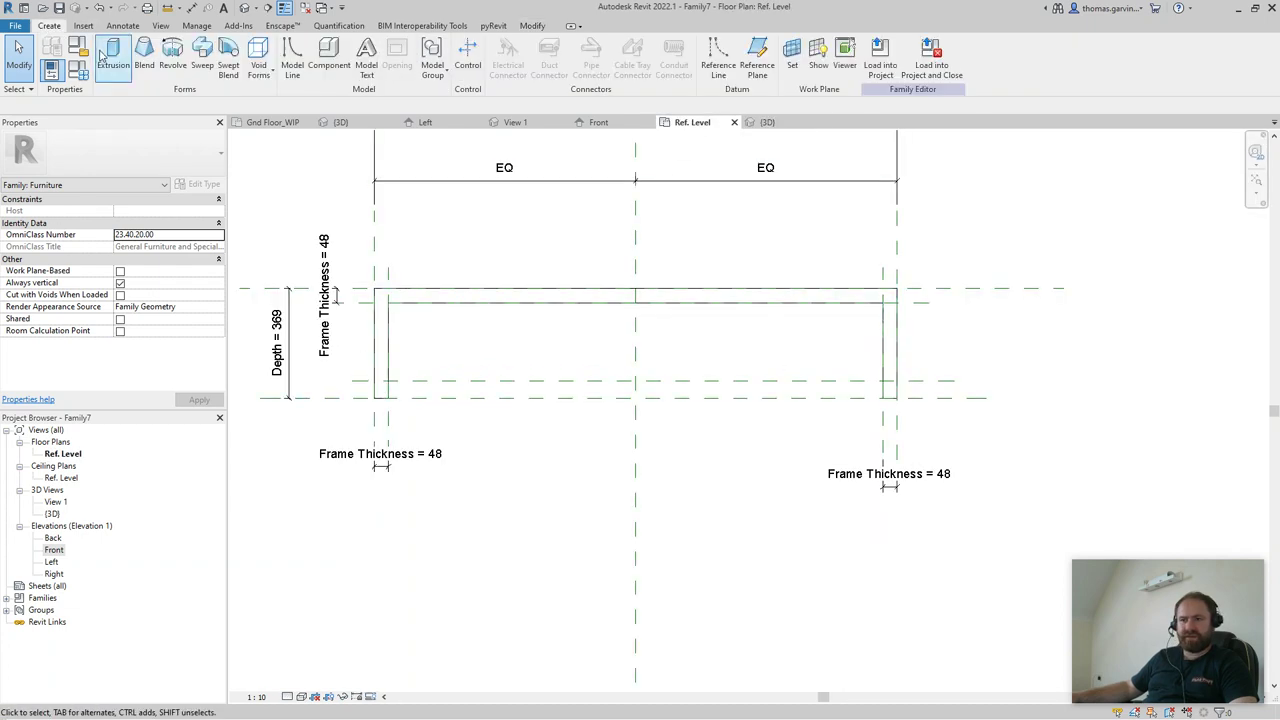
click(113, 55)
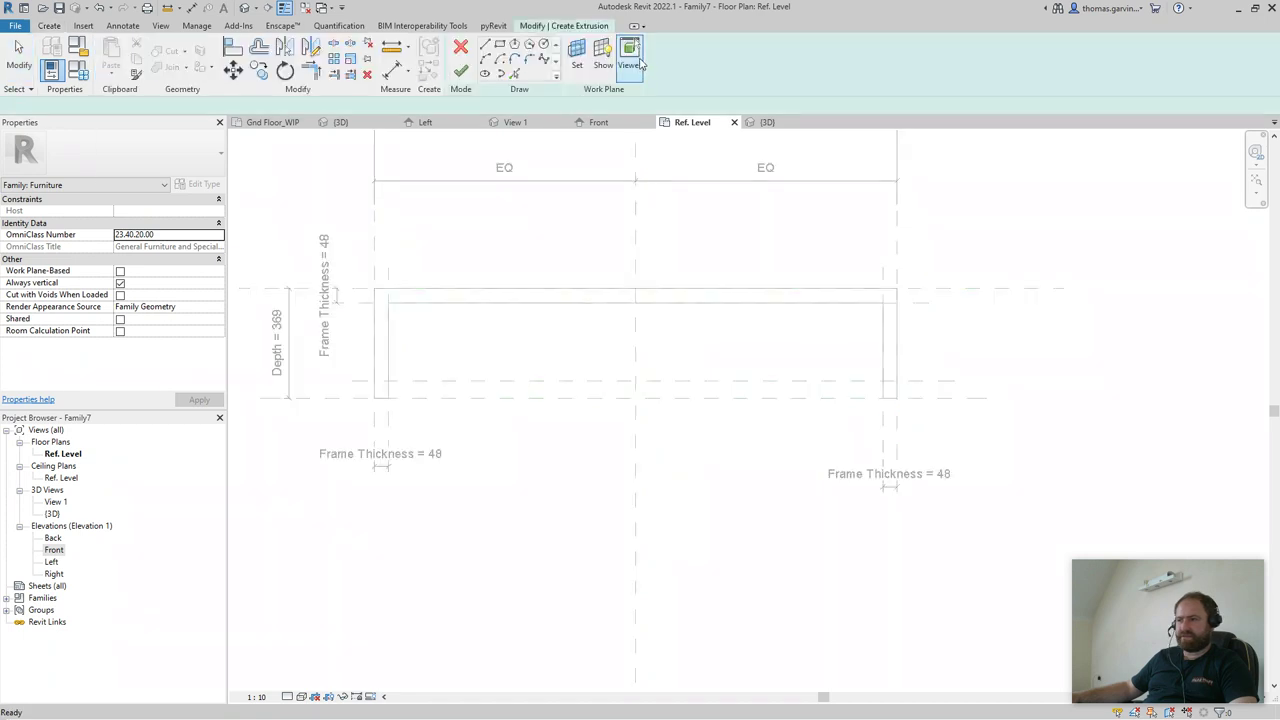
click(499, 46)
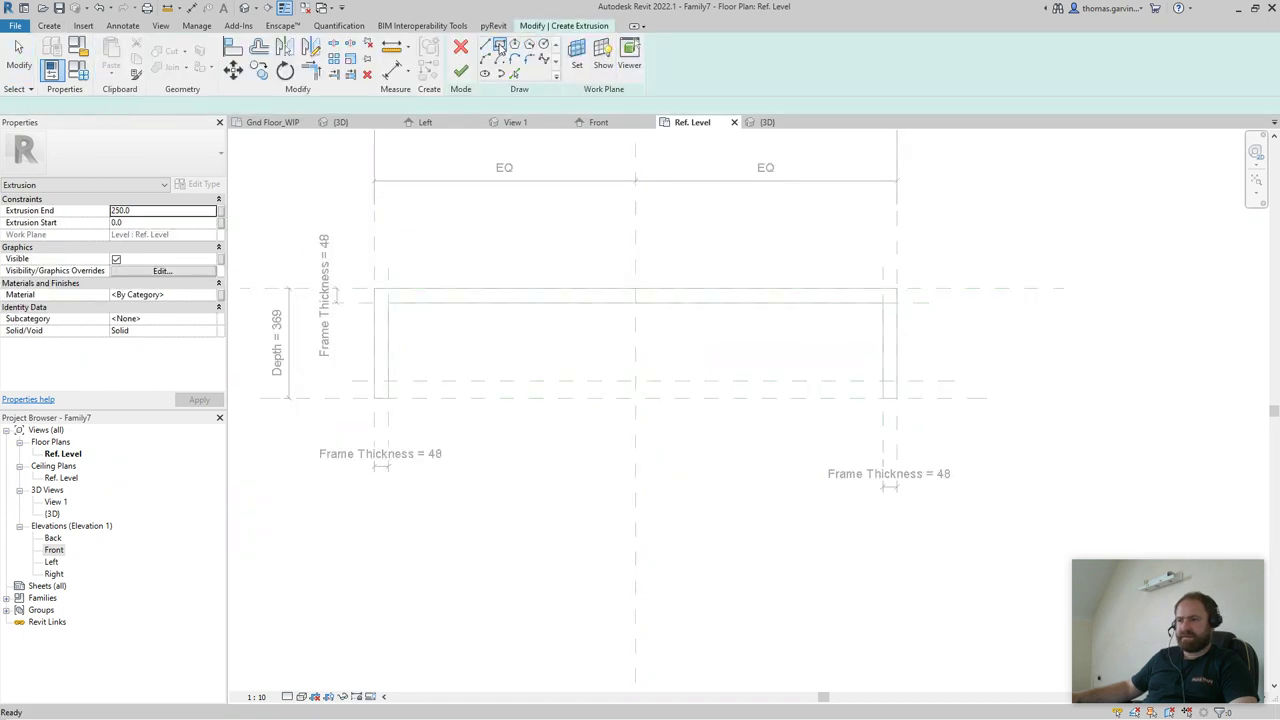
click(362, 277)
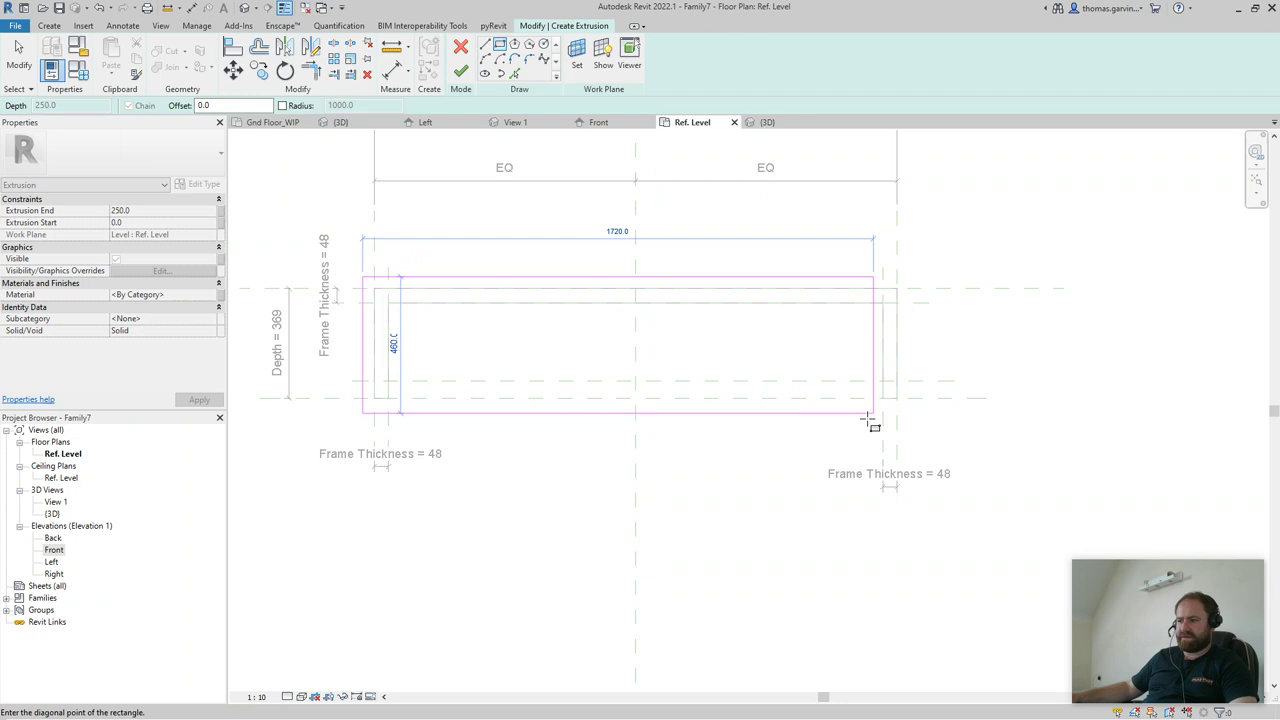
click(921, 419)
- Align the rectangle's left, top, right and bottom edges to the outer reference planes
click(231, 46)
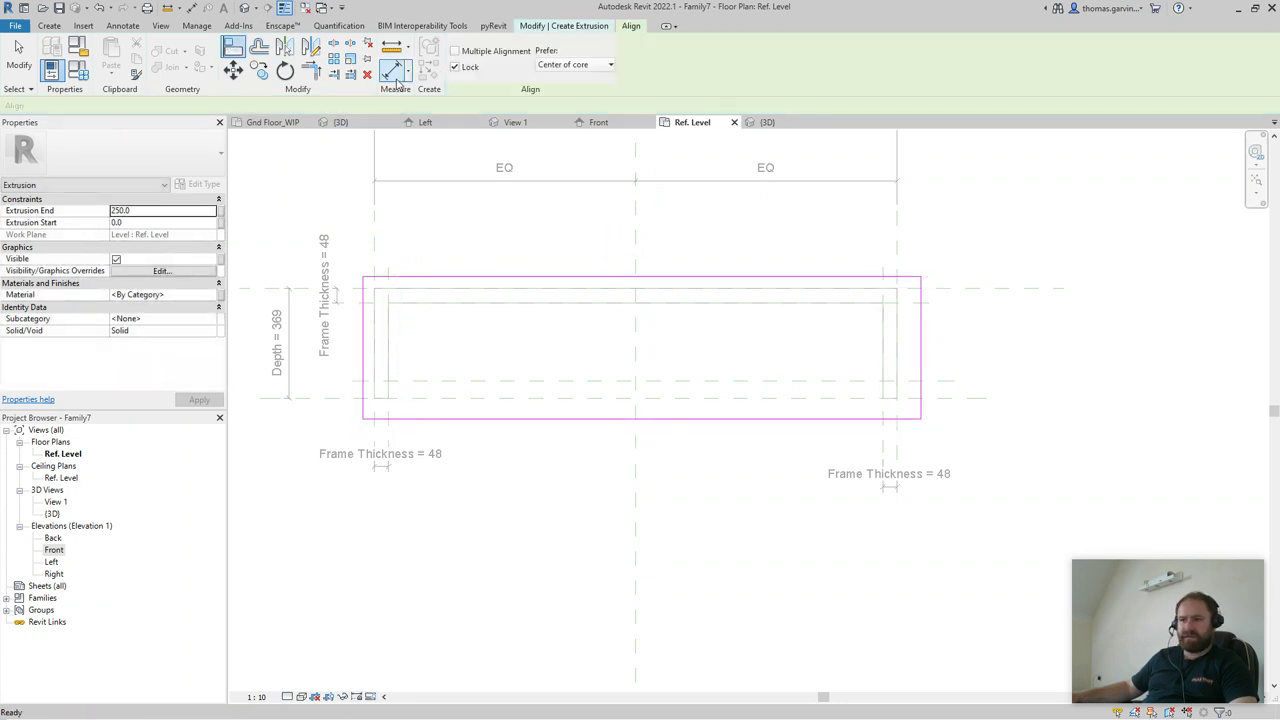
click(376, 252)
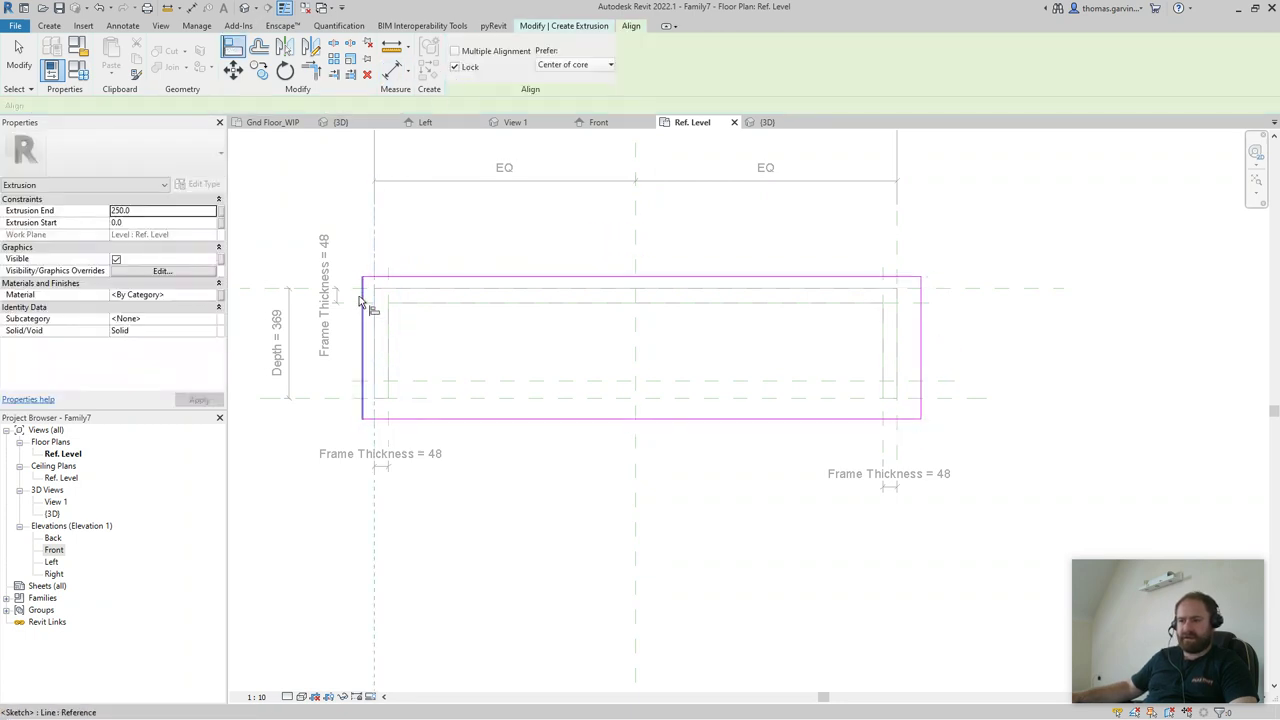
click(362, 310)
click(363, 290)
click(409, 277)
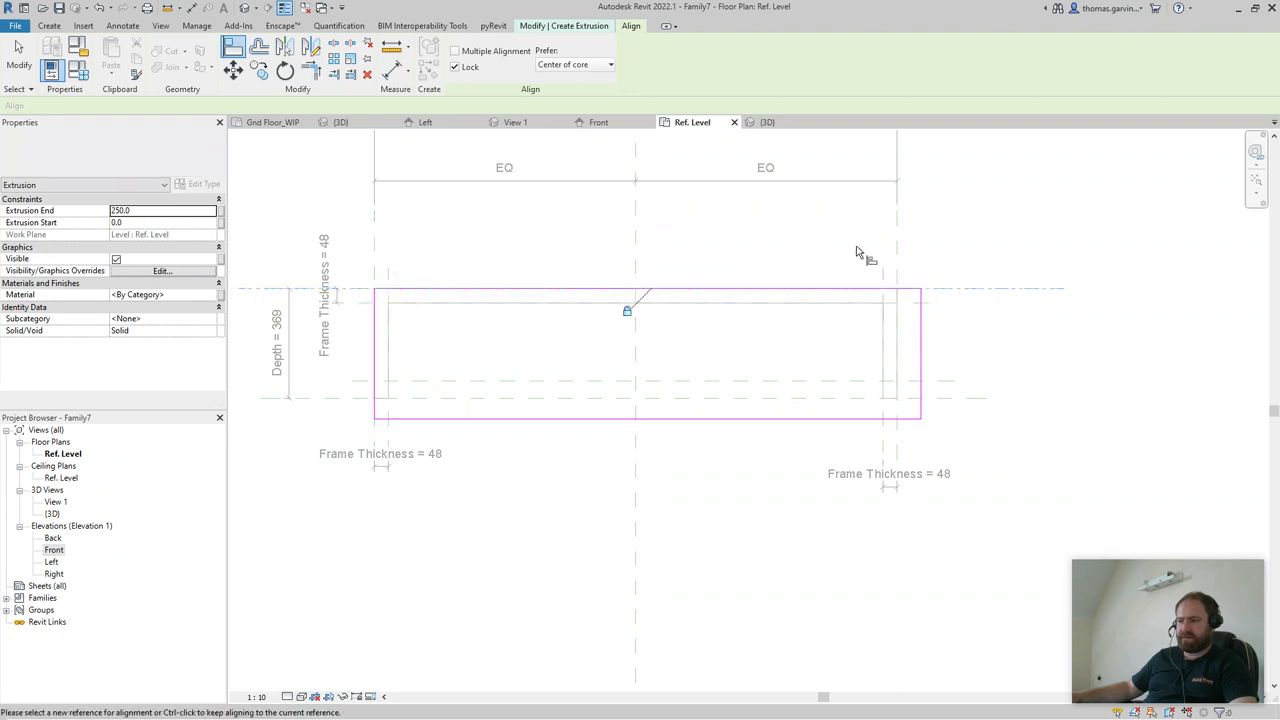
click(899, 272)
click(921, 334)
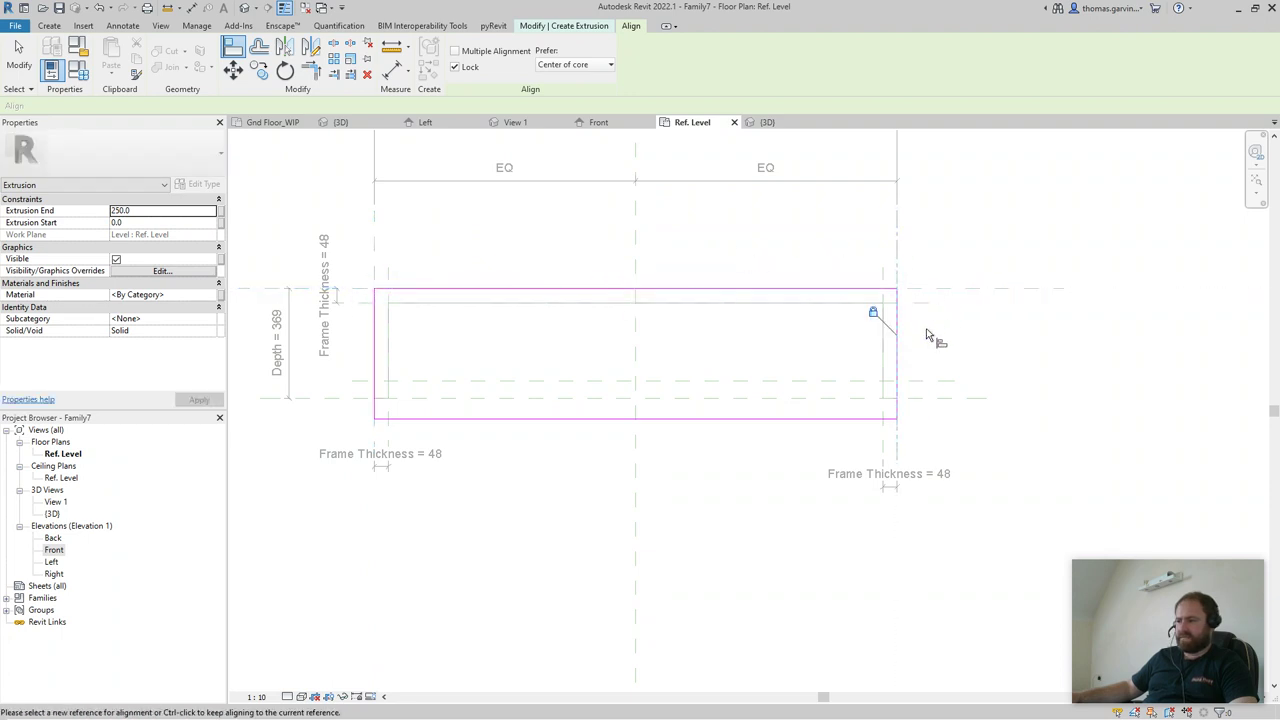
click(921, 399)
click(856, 419)
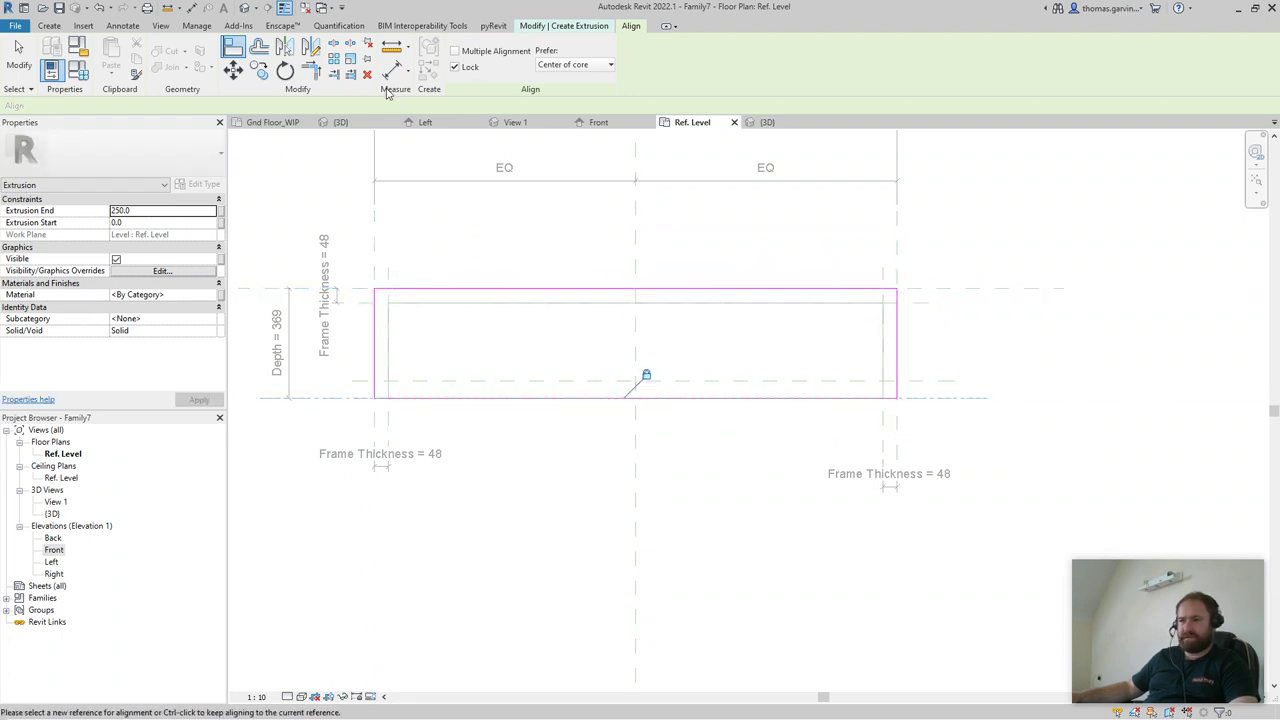
- Finish the rectangular extrusion and start associating its material with a family parameter
click(578, 28)
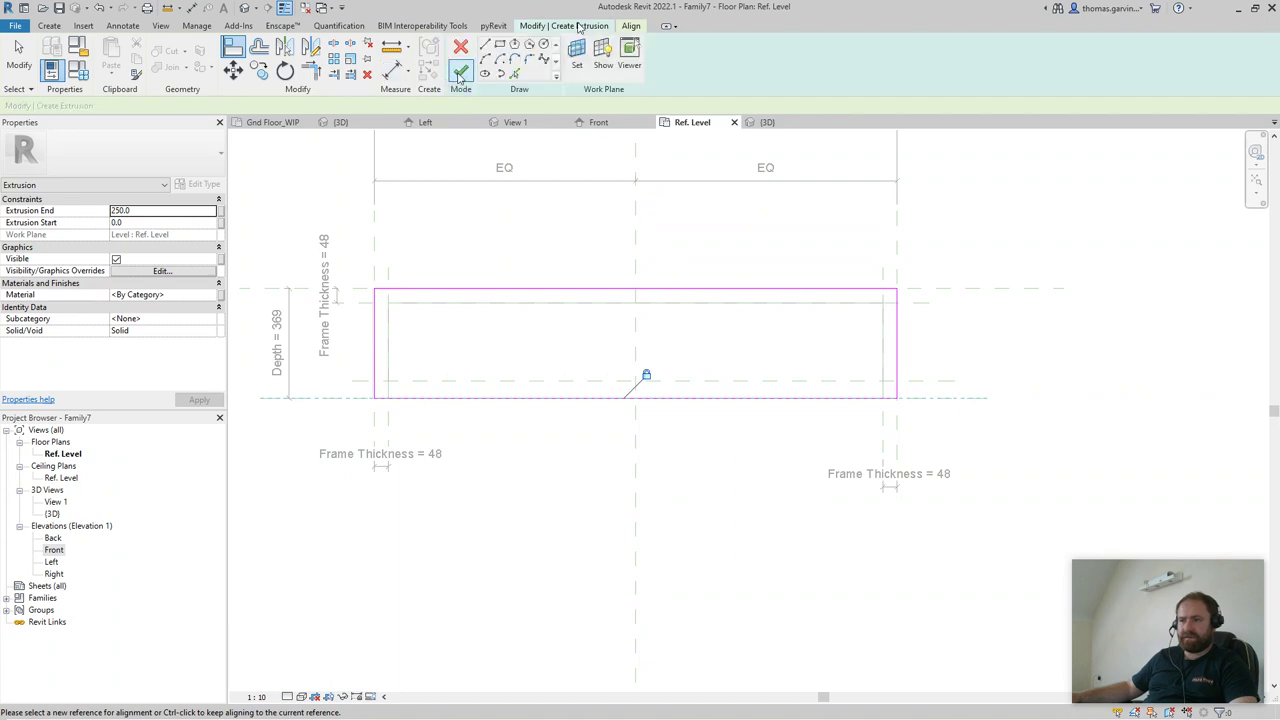
click(461, 70)
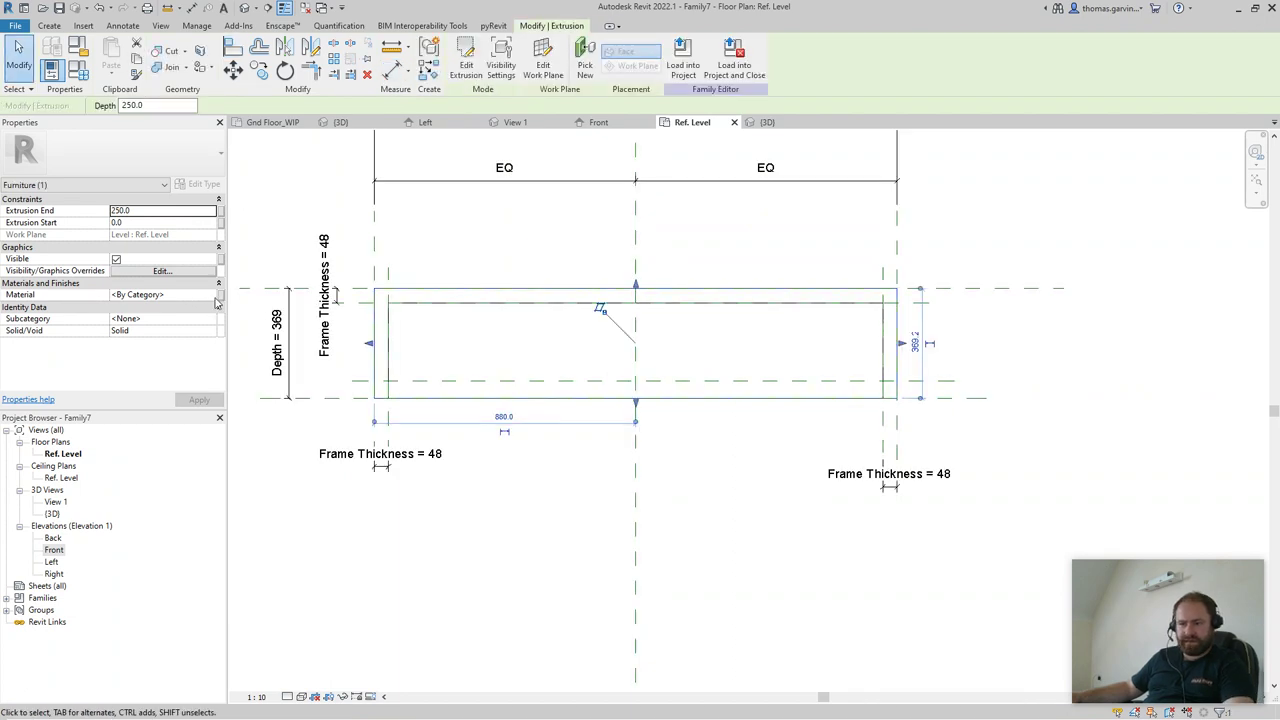
click(222, 296)
- Associate the new extrusion's material with the Frame Material parameter
click(650, 327)
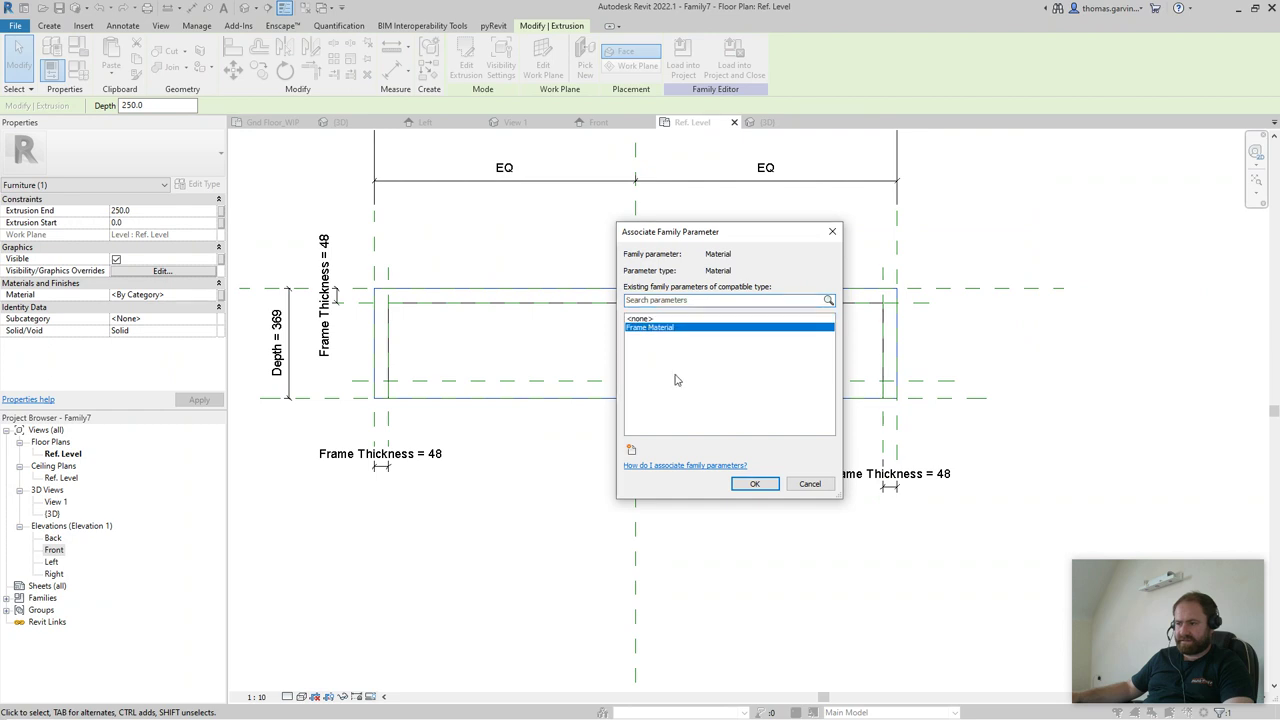
click(754, 484)
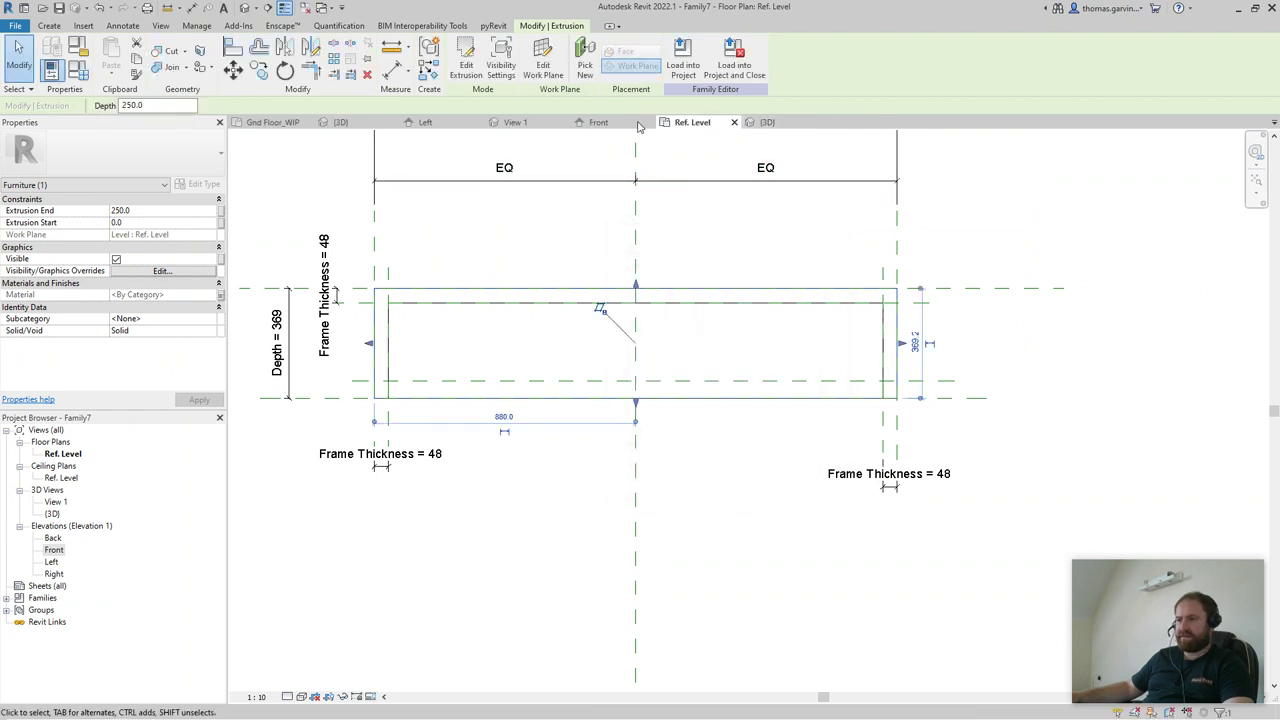
click(598, 122)
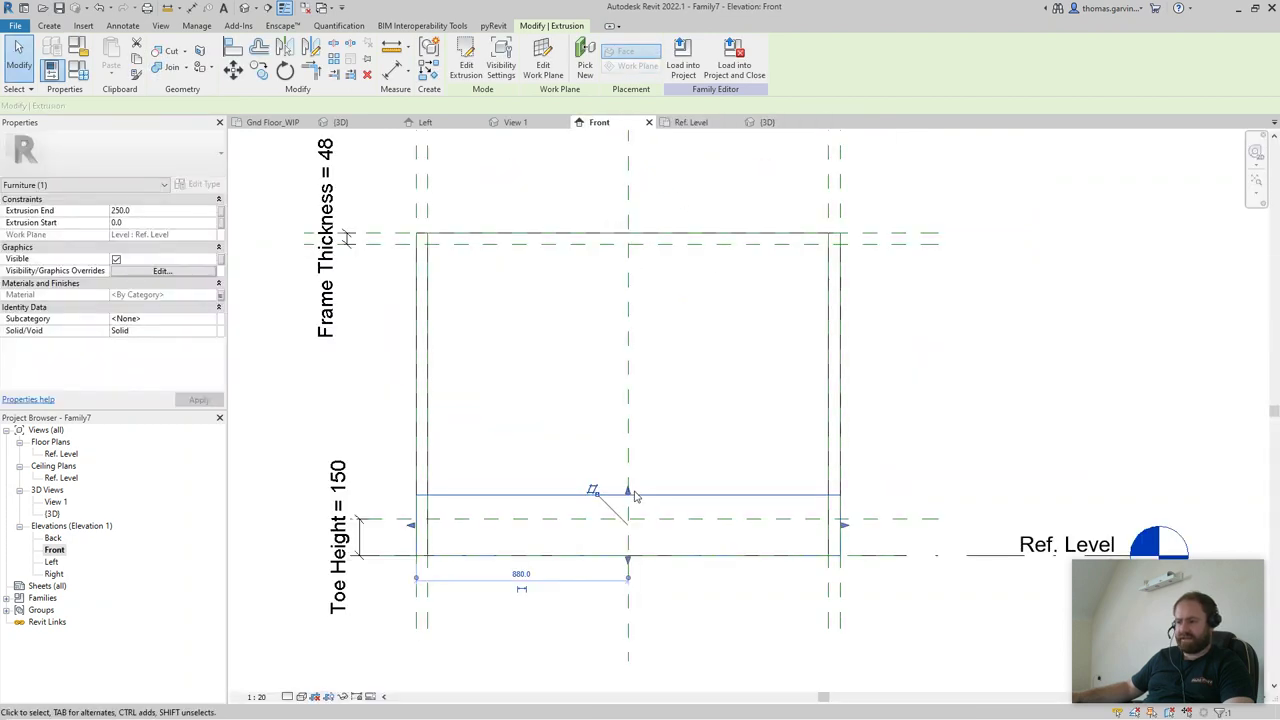
- In Front elevation, stretch and lock the extrusion between the top planes, a 48-thick panel from 1291.6 to 1339.9
drag(630, 490, 634, 229)
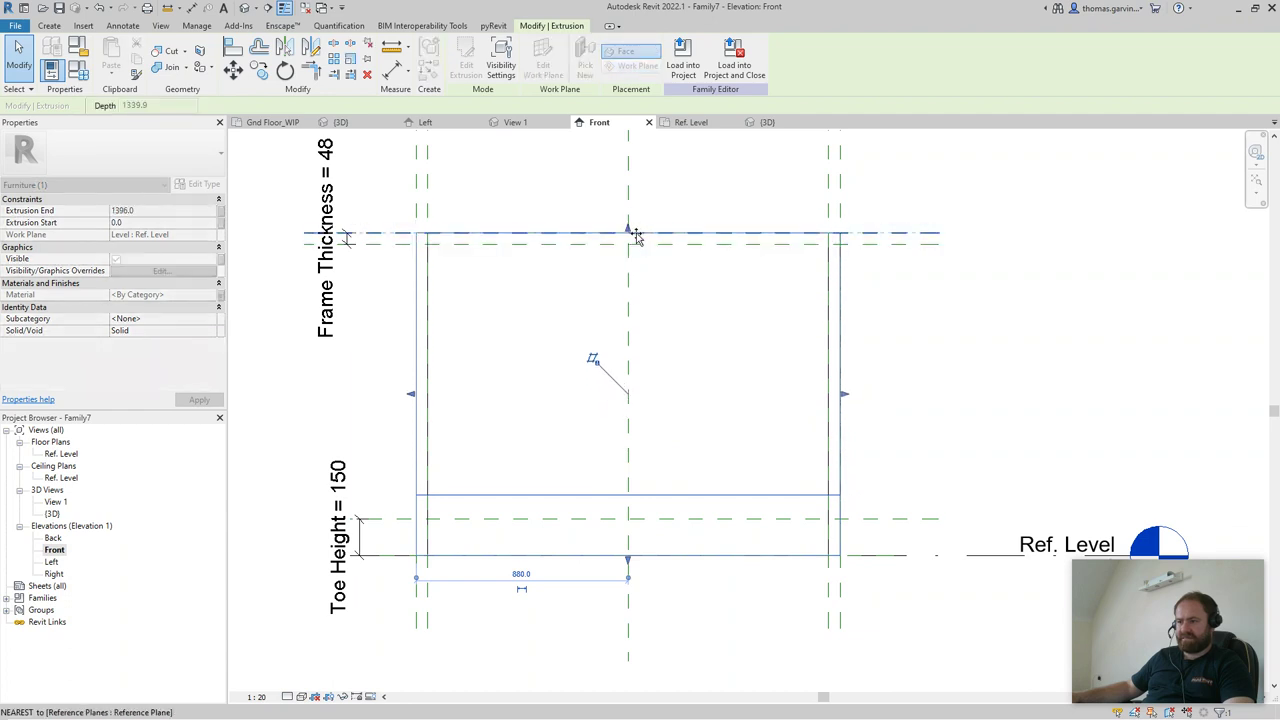
click(645, 209)
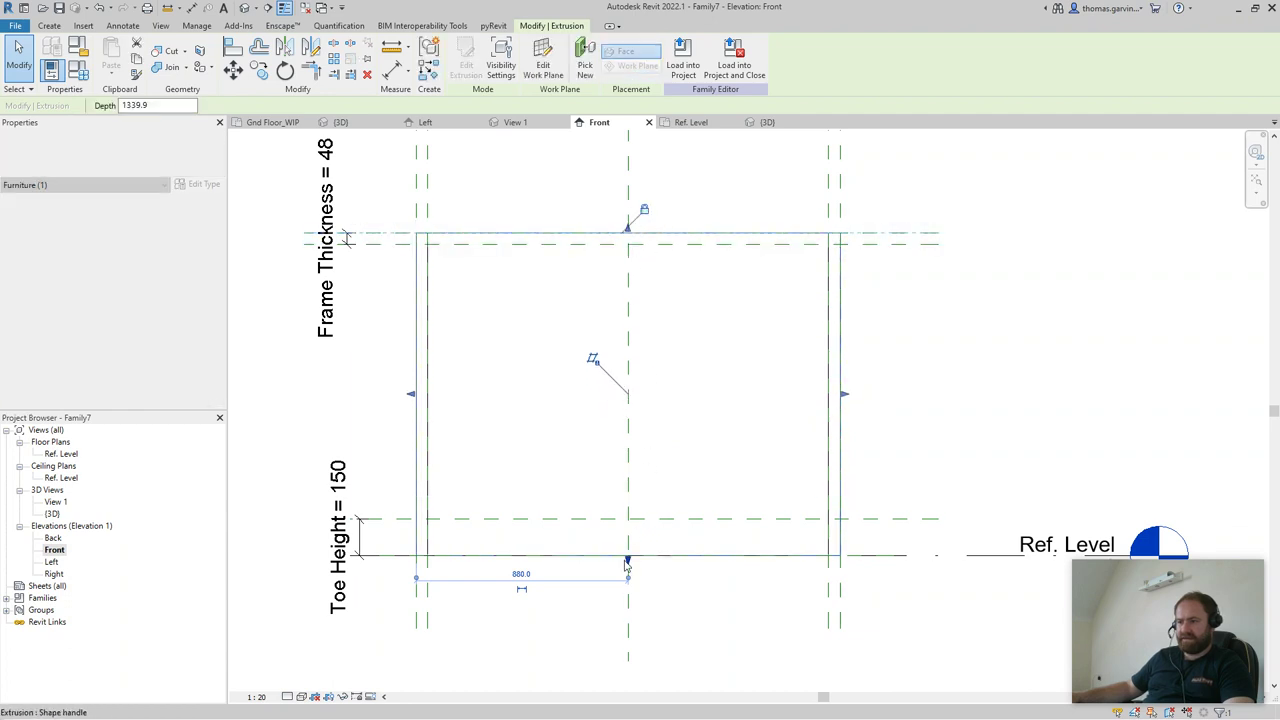
drag(626, 519, 663, 246)
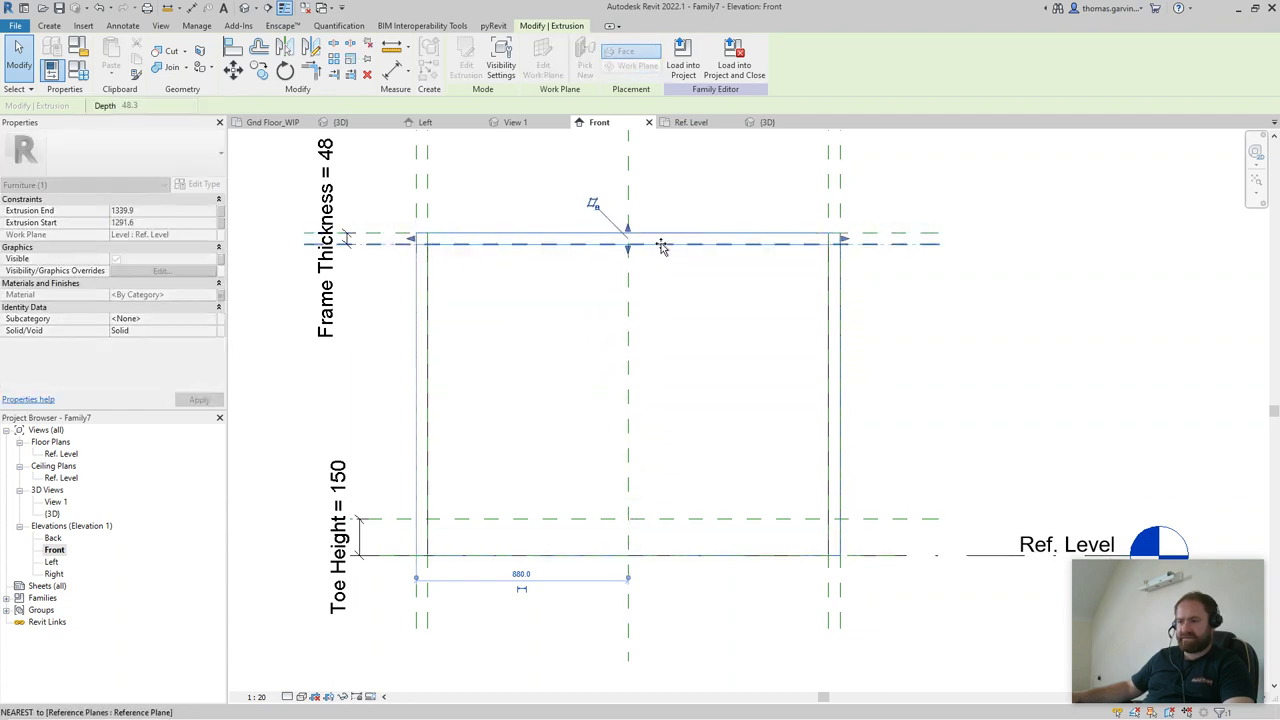
scroll(596, 267, down, 2)
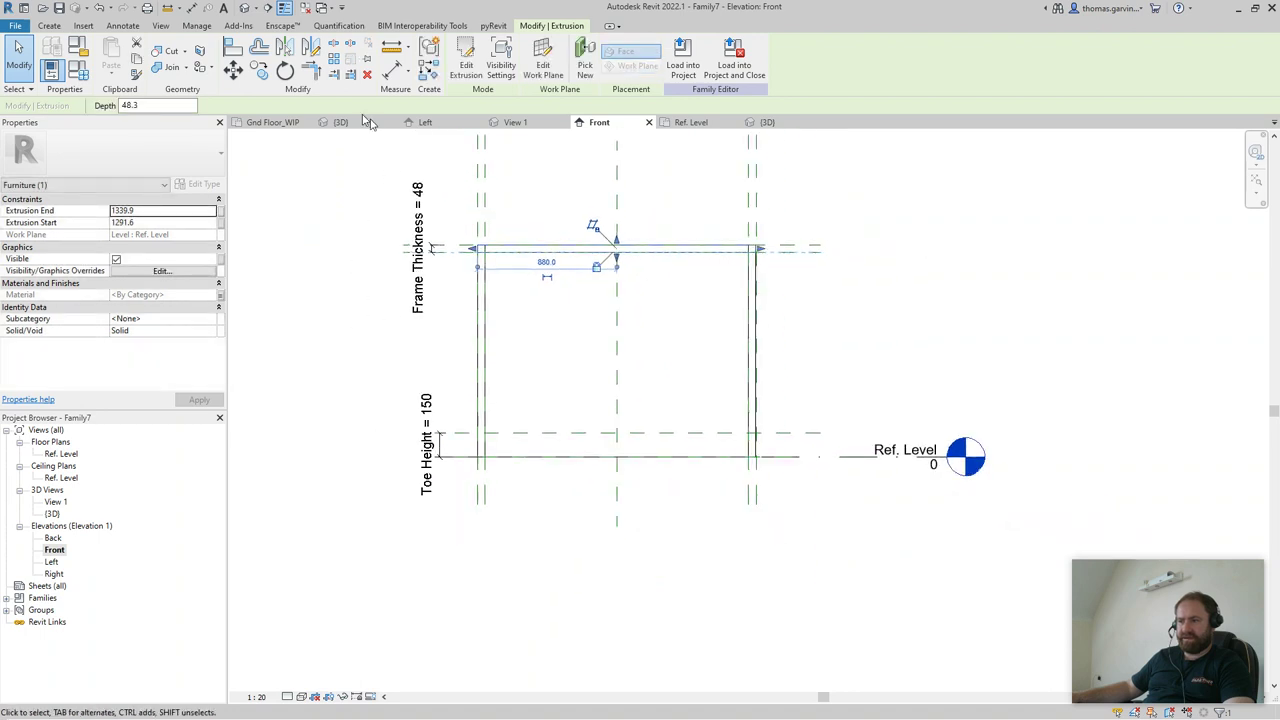
click(243, 8)
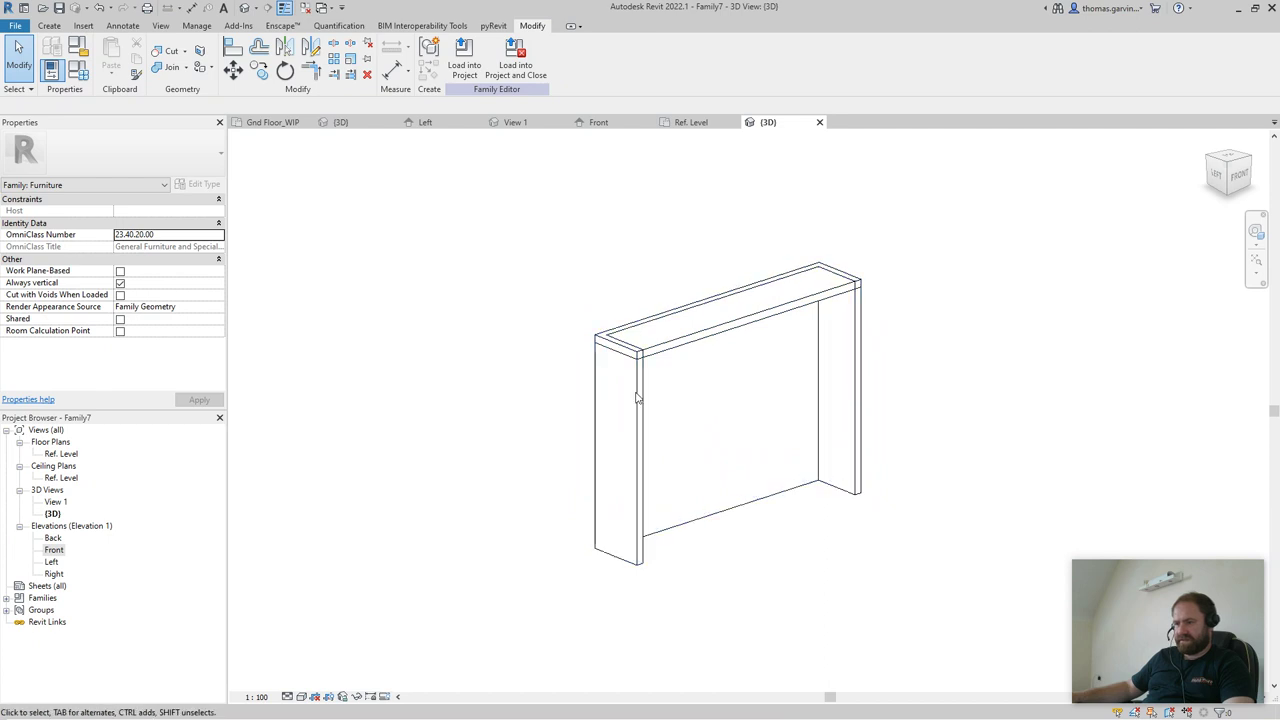
- Join the top panel extrusion to the side panel, then switch back to the Ref. Level plan
click(168, 67)
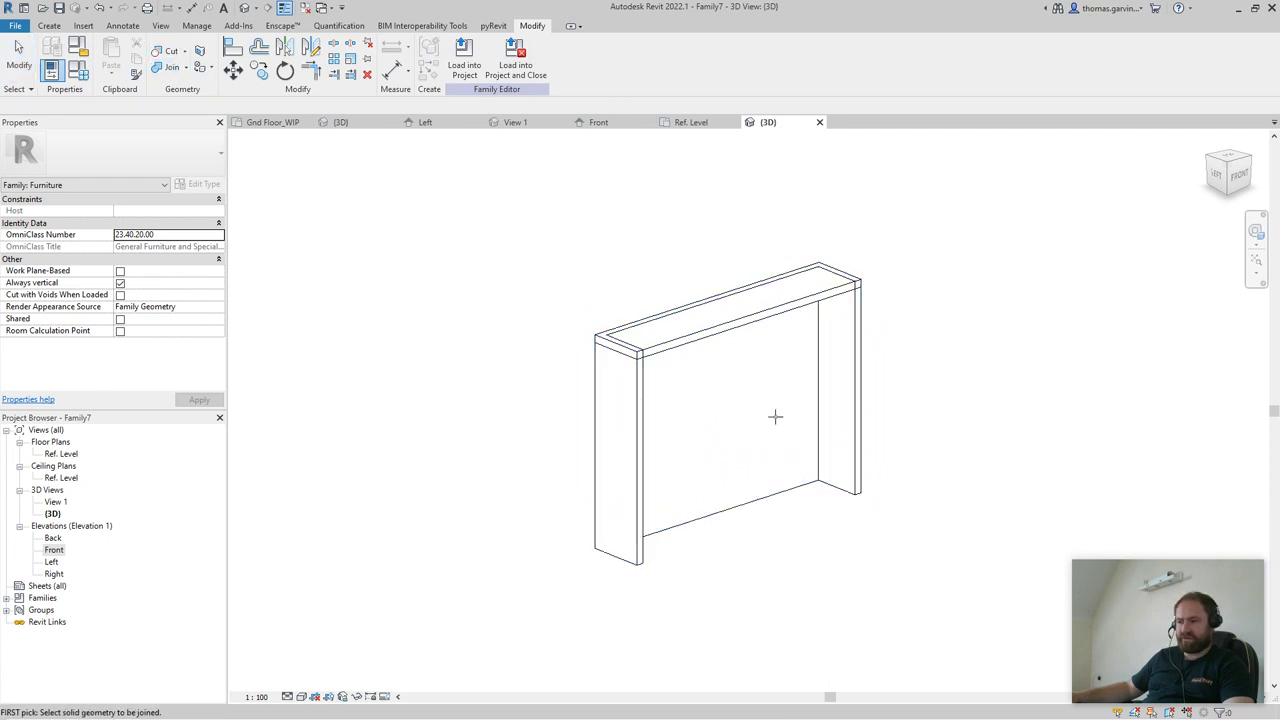
click(717, 338)
click(762, 404)
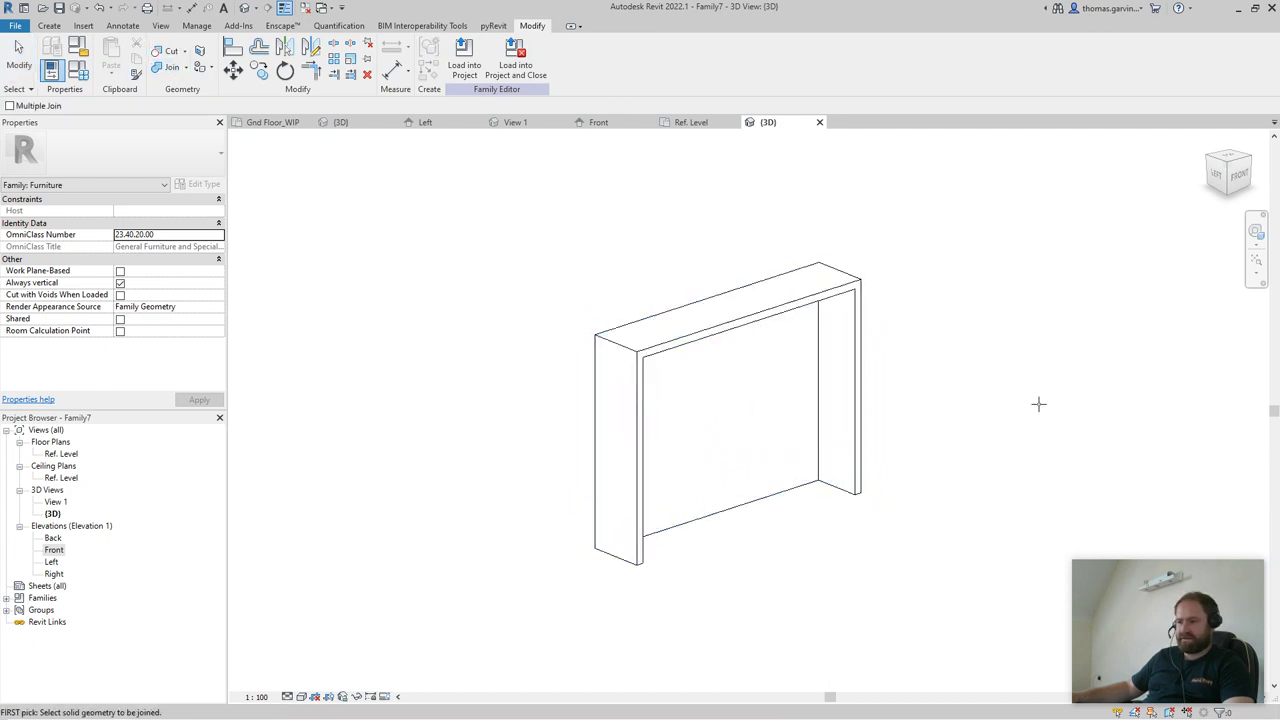
shift+middle_drag(1038, 404, 781, 131)
click(695, 122)
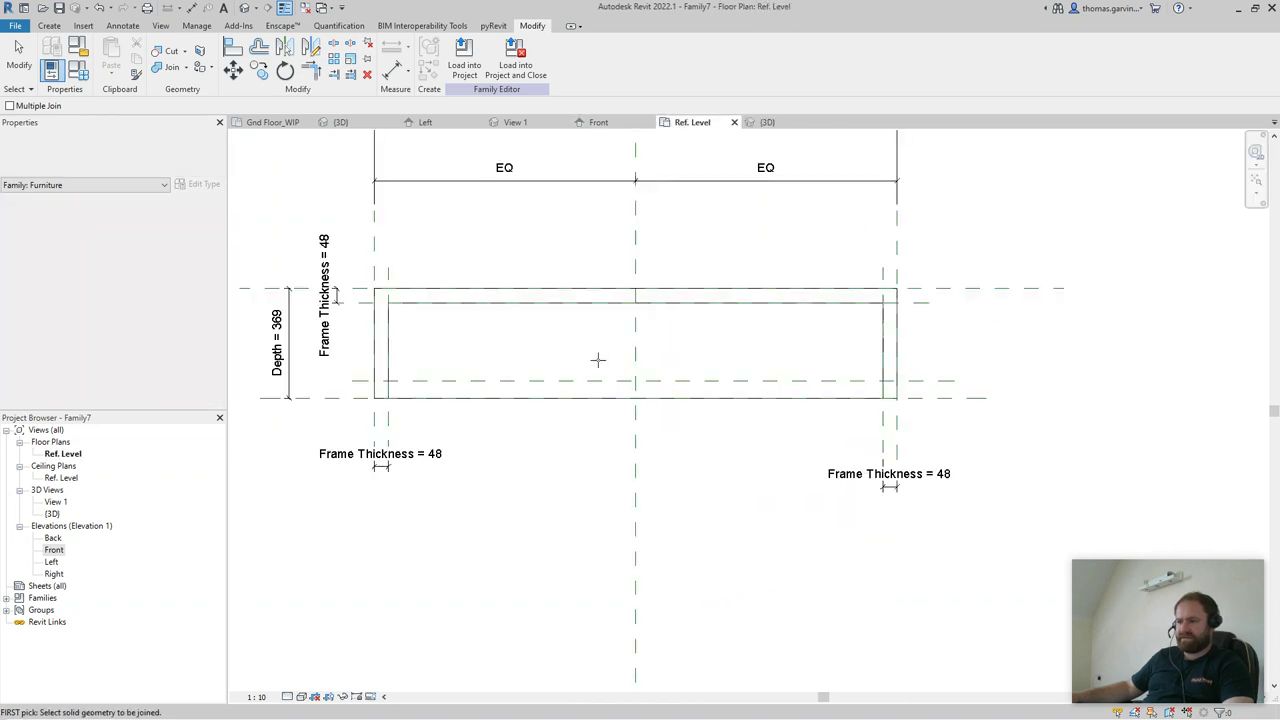
key(Escape)
scroll(428, 389, up, 1)
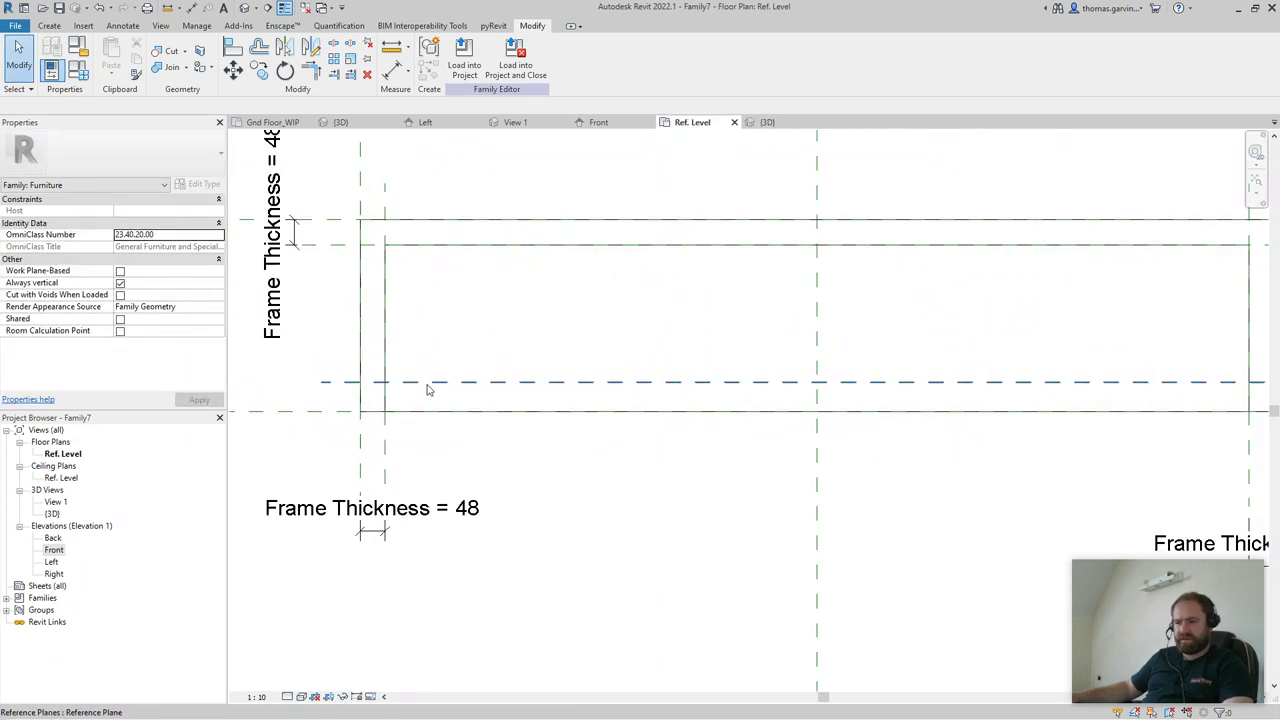
scroll(428, 389, down, 3)
click(428, 389)
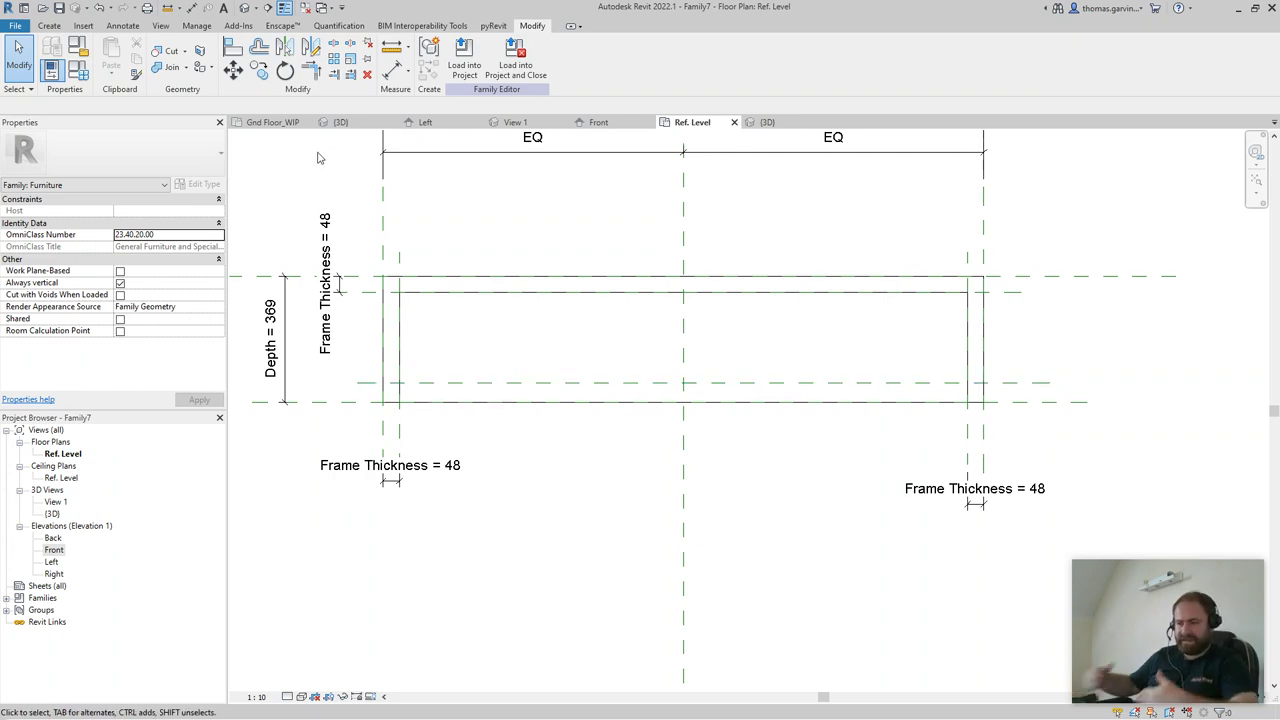
- Add a 57 aligned dimension between the inner front reference plane and the frame's front line
click(189, 8)
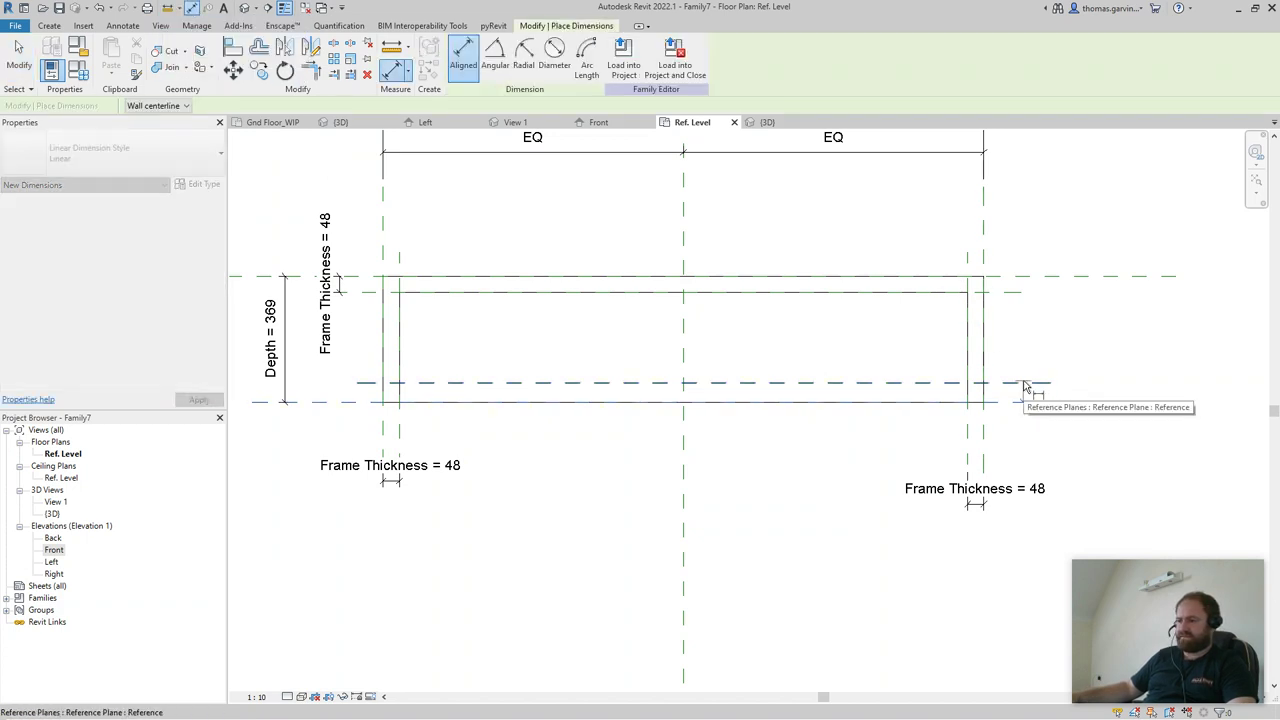
click(1025, 385)
click(1025, 402)
click(1080, 372)
key(Escape)
key(Escape)
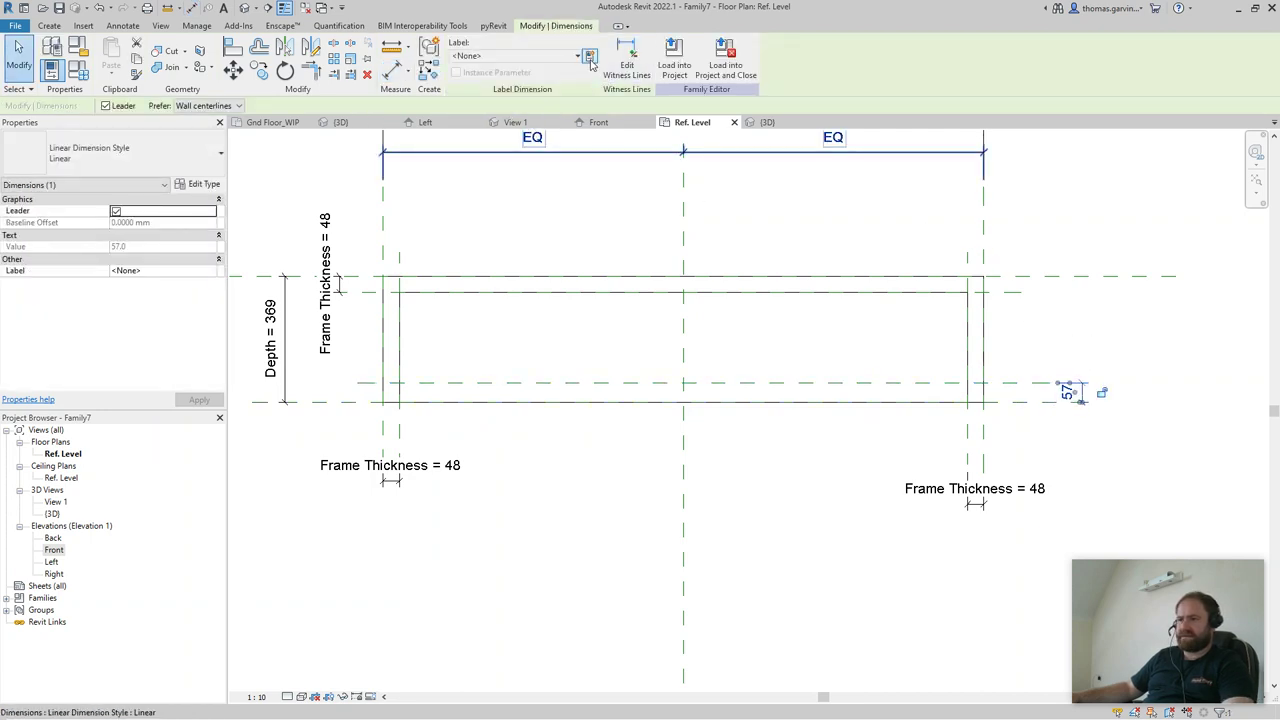
- Label the dimension with a new Toe Setback type parameter and set it to 50
click(590, 58)
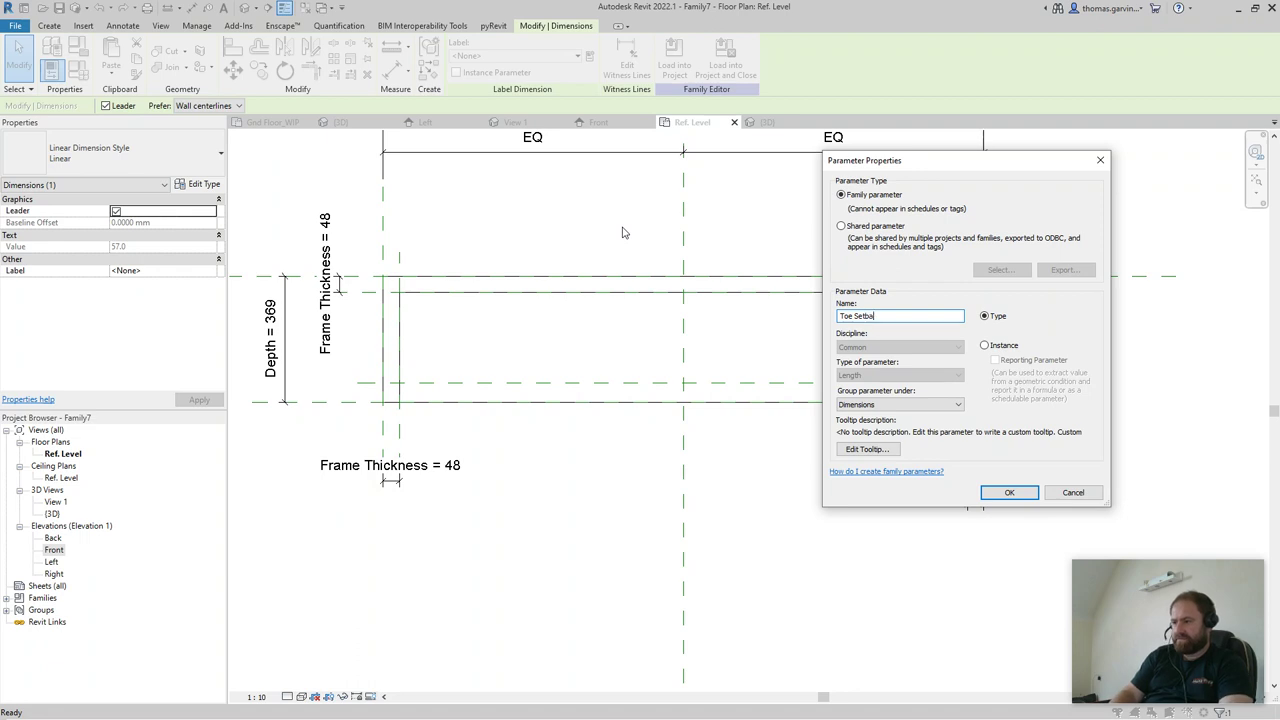
click(1027, 494)
click(1069, 378)
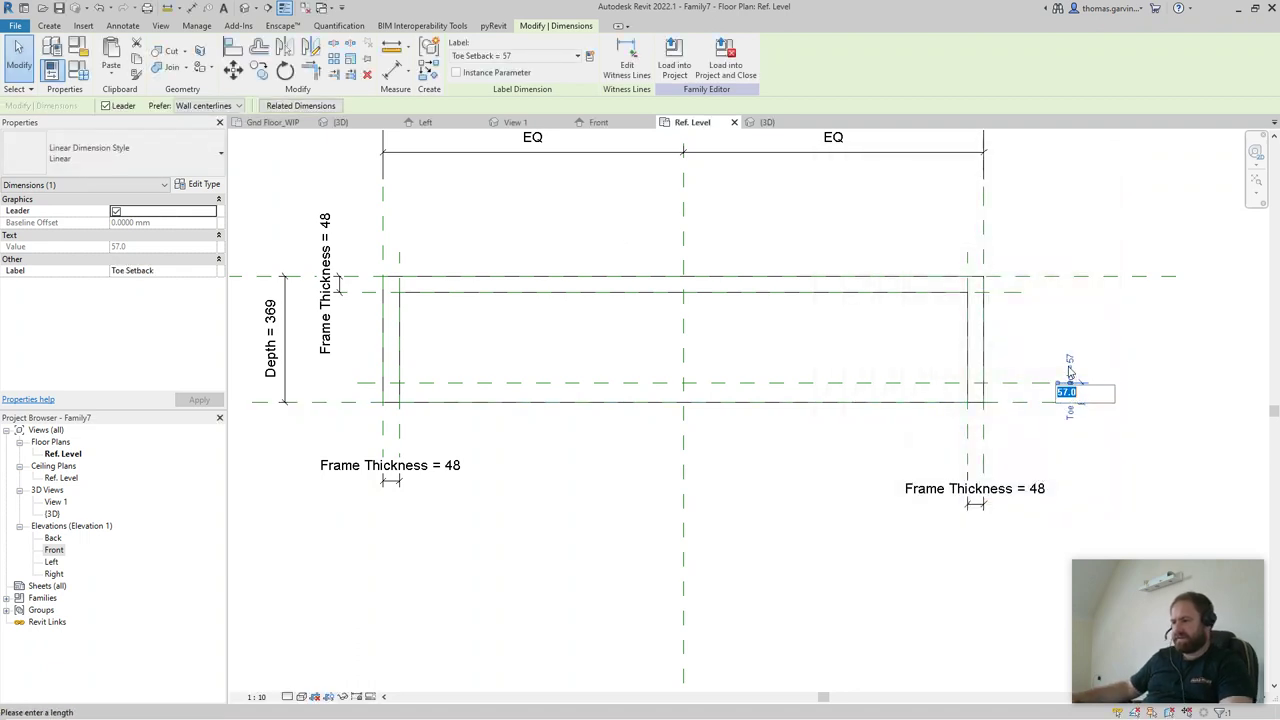
key(Return)
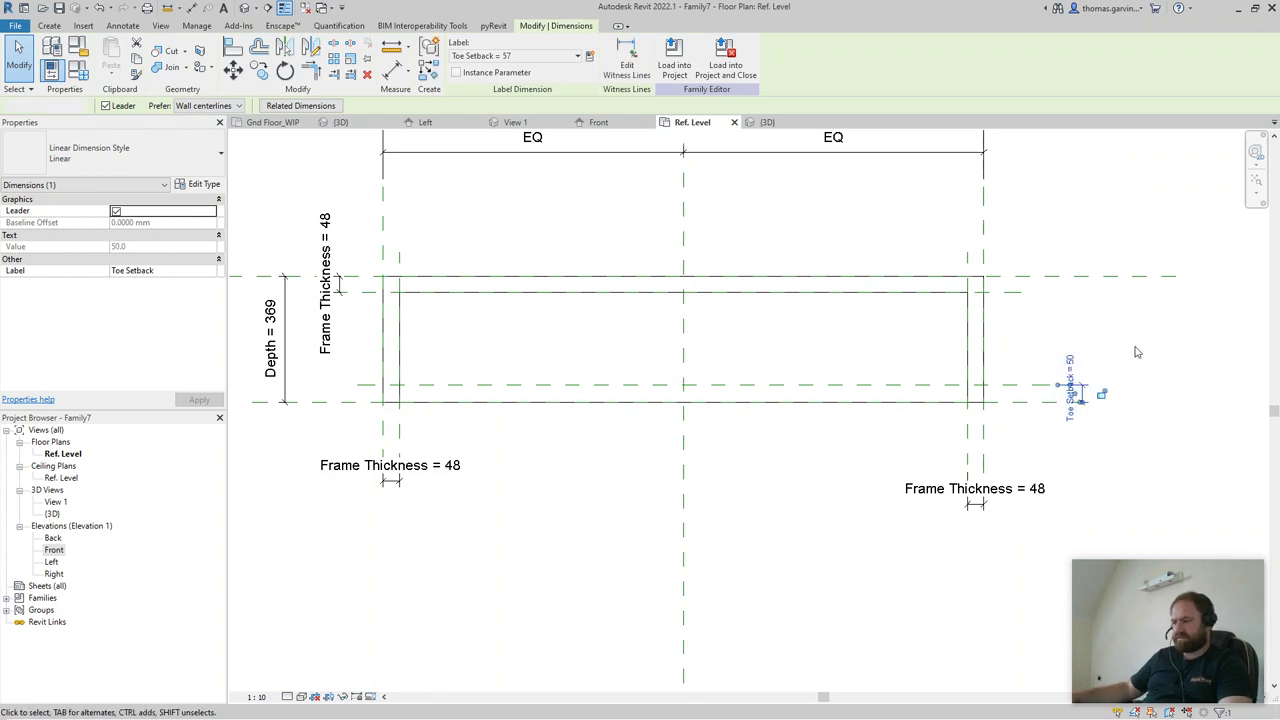
click(1034, 457)
middle_drag(720, 522, 829, 524)
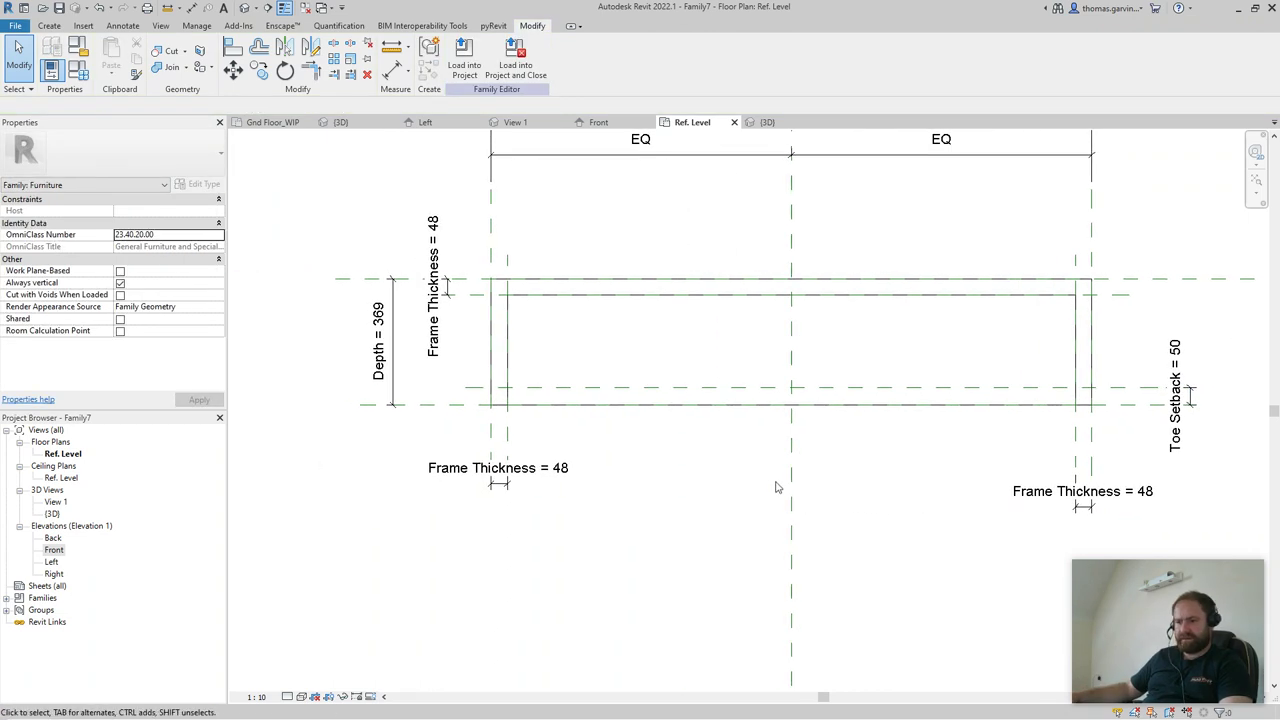
- Draw a horizontal reference plane across the cabinet using RP
click(46, 28)
key(r)
key(p)
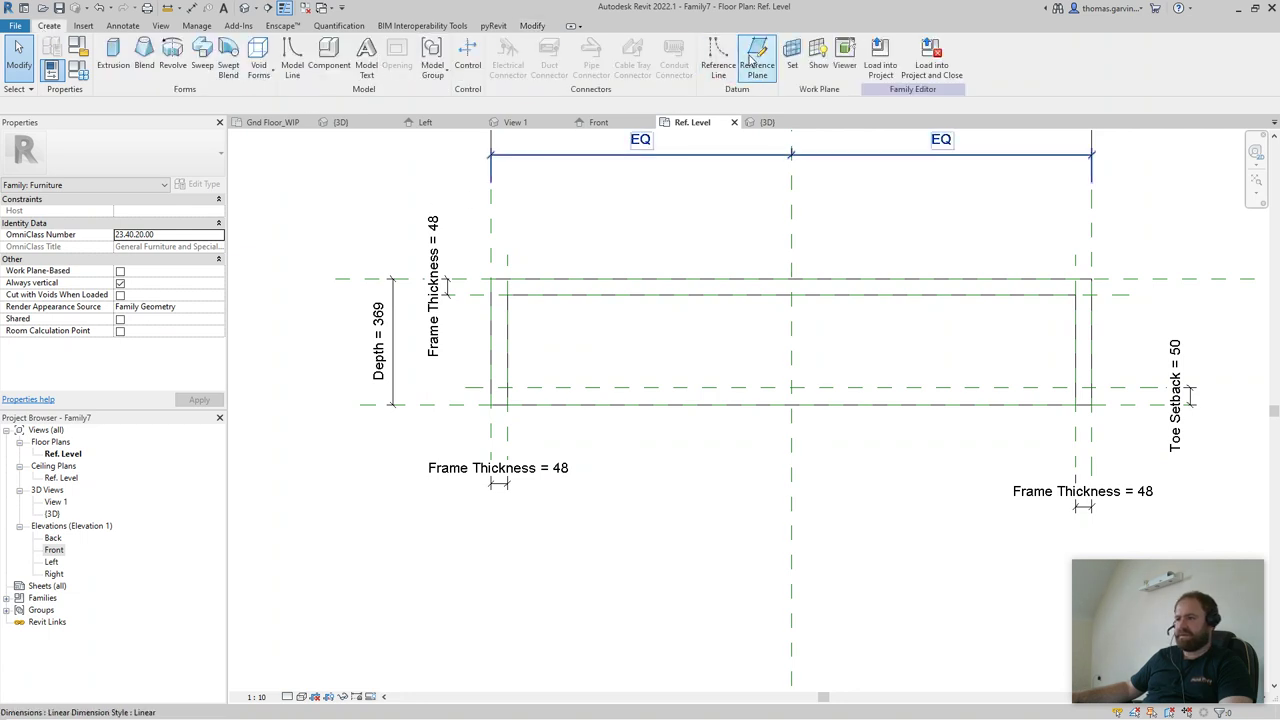
click(430, 374)
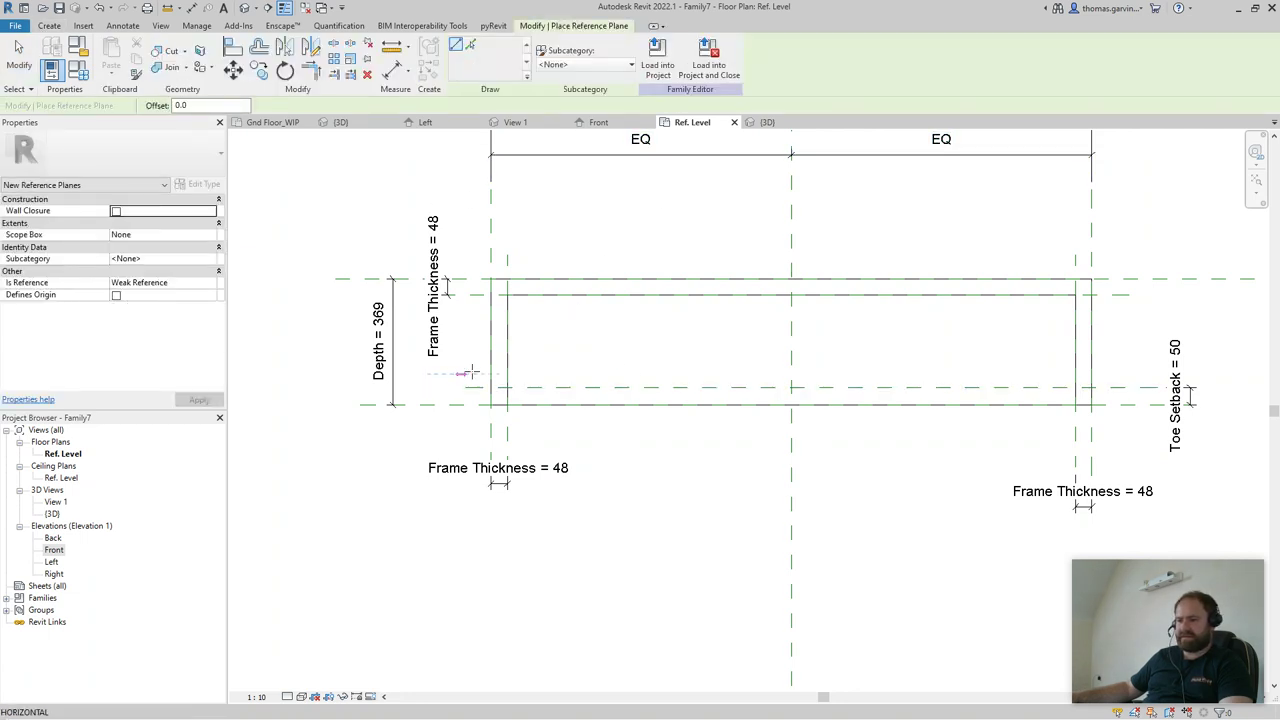
click(1059, 370)
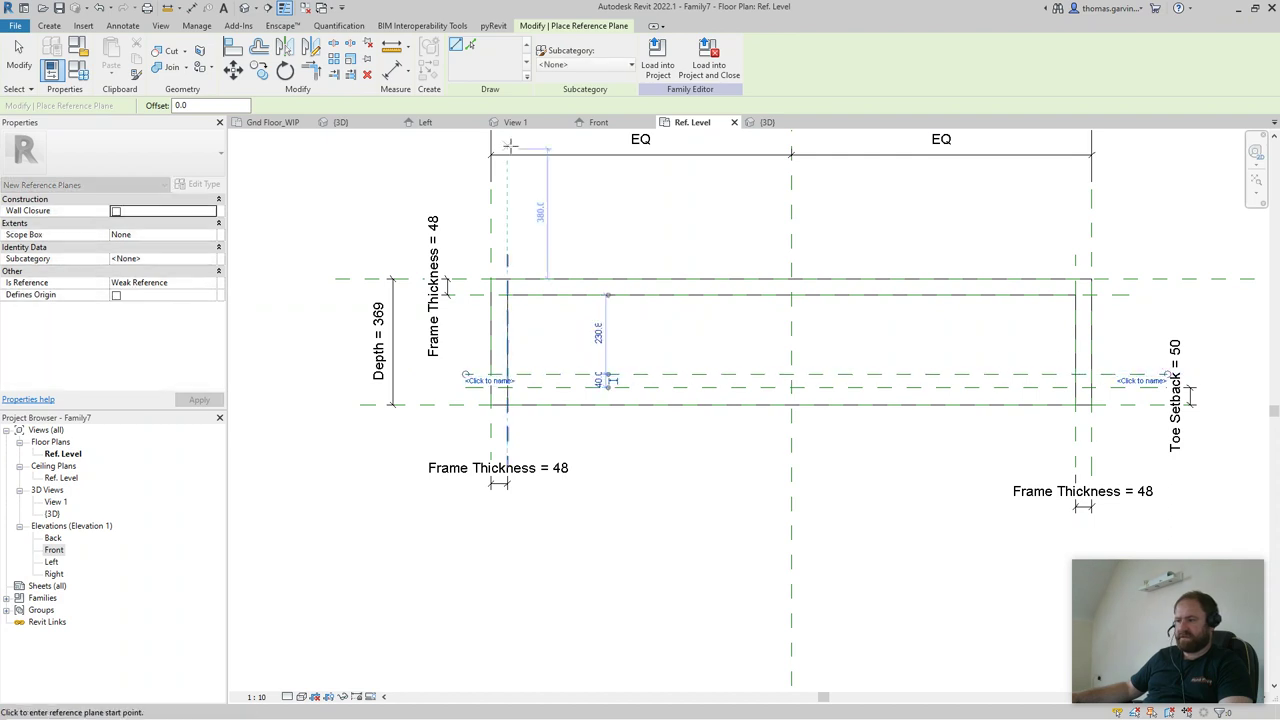
key(Escape)
- Sketch a rectangular toe-kick extrusion between the reference-plane intersections at the setback plane
click(50, 28)
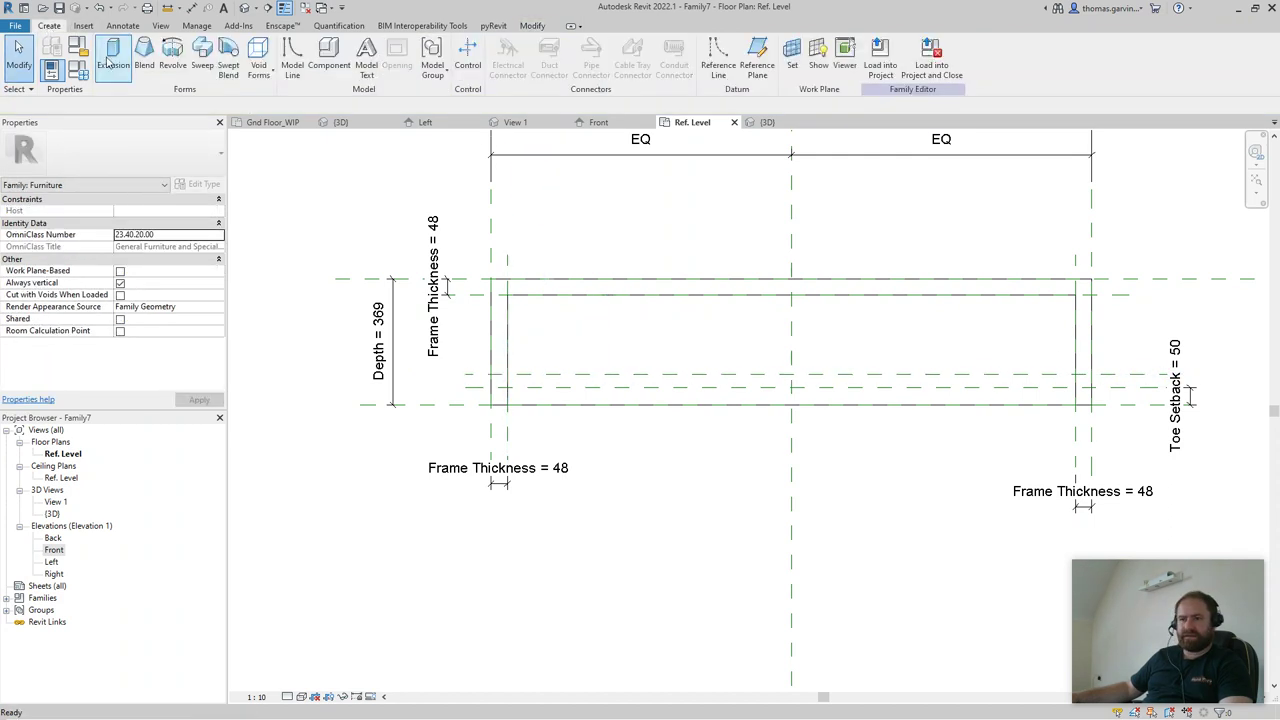
click(114, 55)
scroll(510, 372, up, 4)
scroll(510, 372, up, 1)
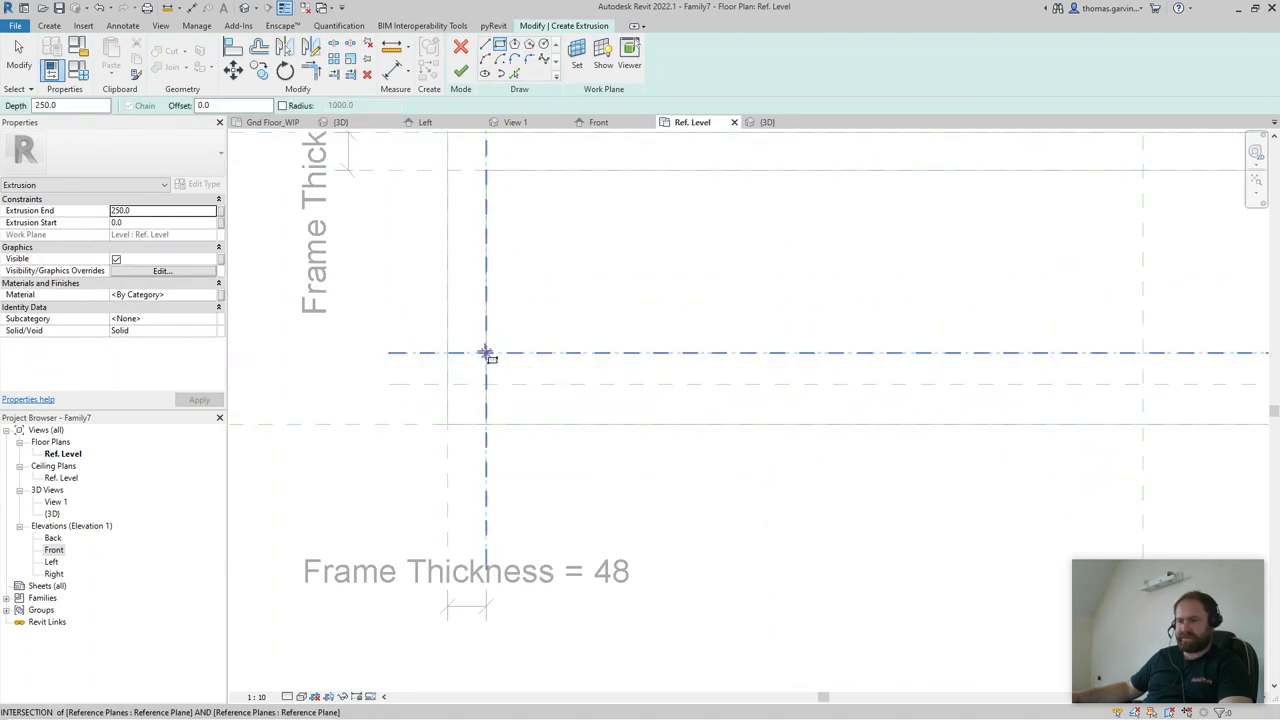
click(485, 353)
scroll(920, 426, down, 2)
scroll(423, 331, up, 1)
scroll(692, 308, up, 2)
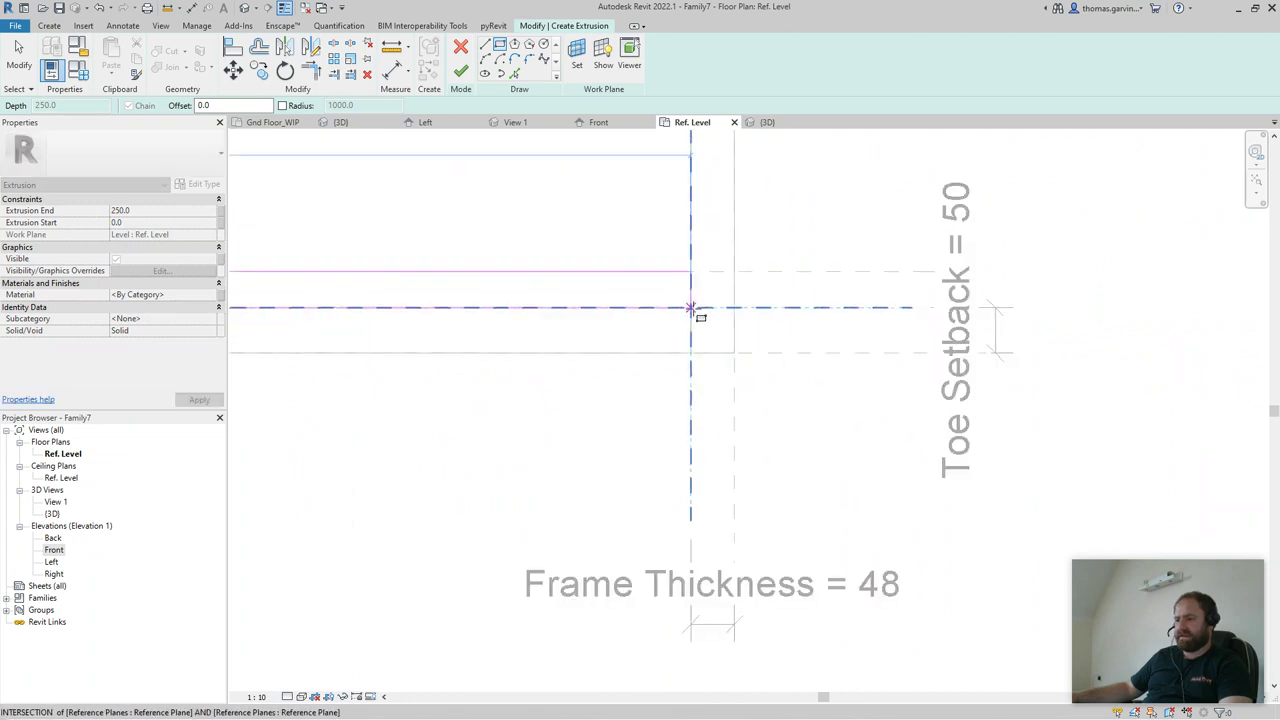
click(692, 308)
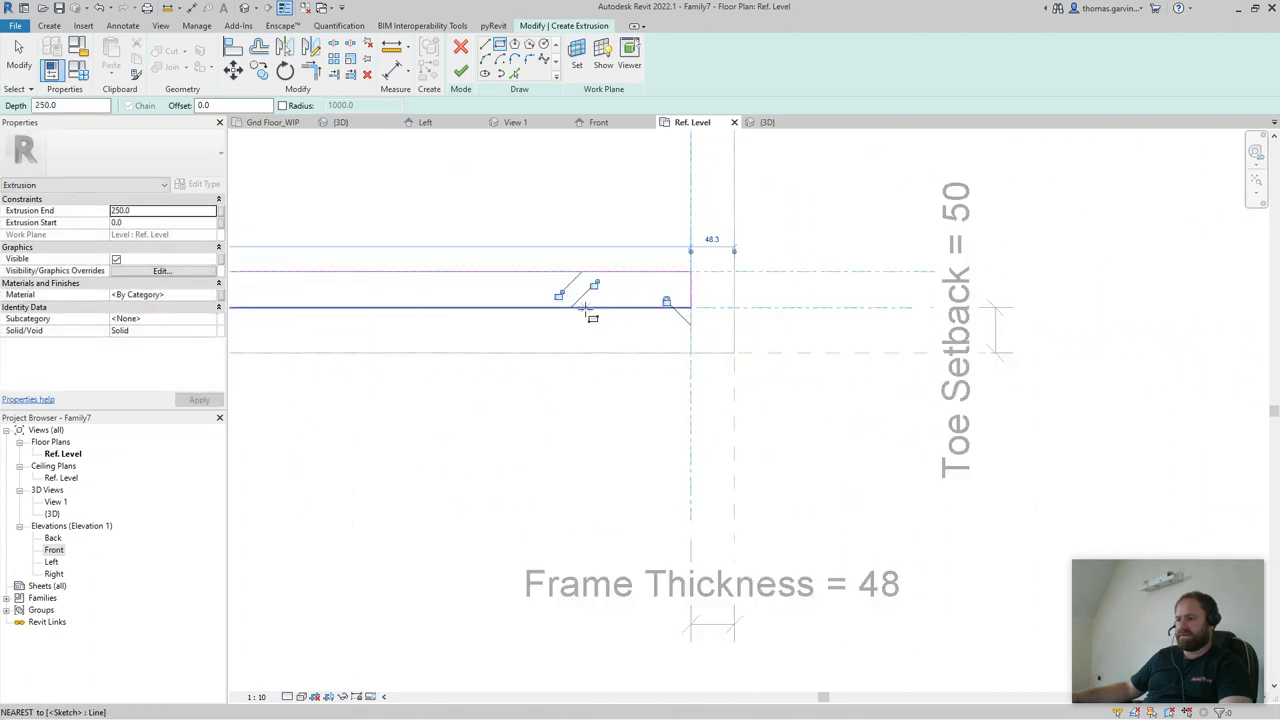
scroll(429, 371, down, 1)
scroll(493, 333, up, 2)
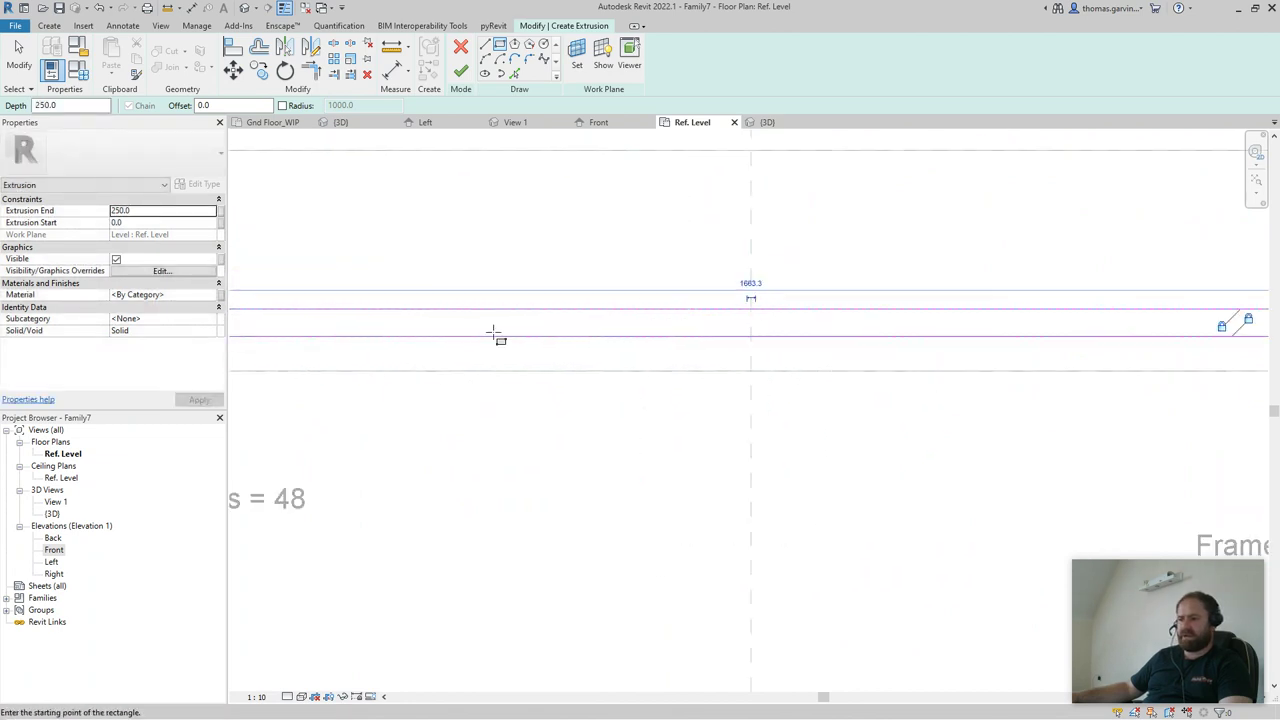
middle_drag(493, 333, 1083, 340)
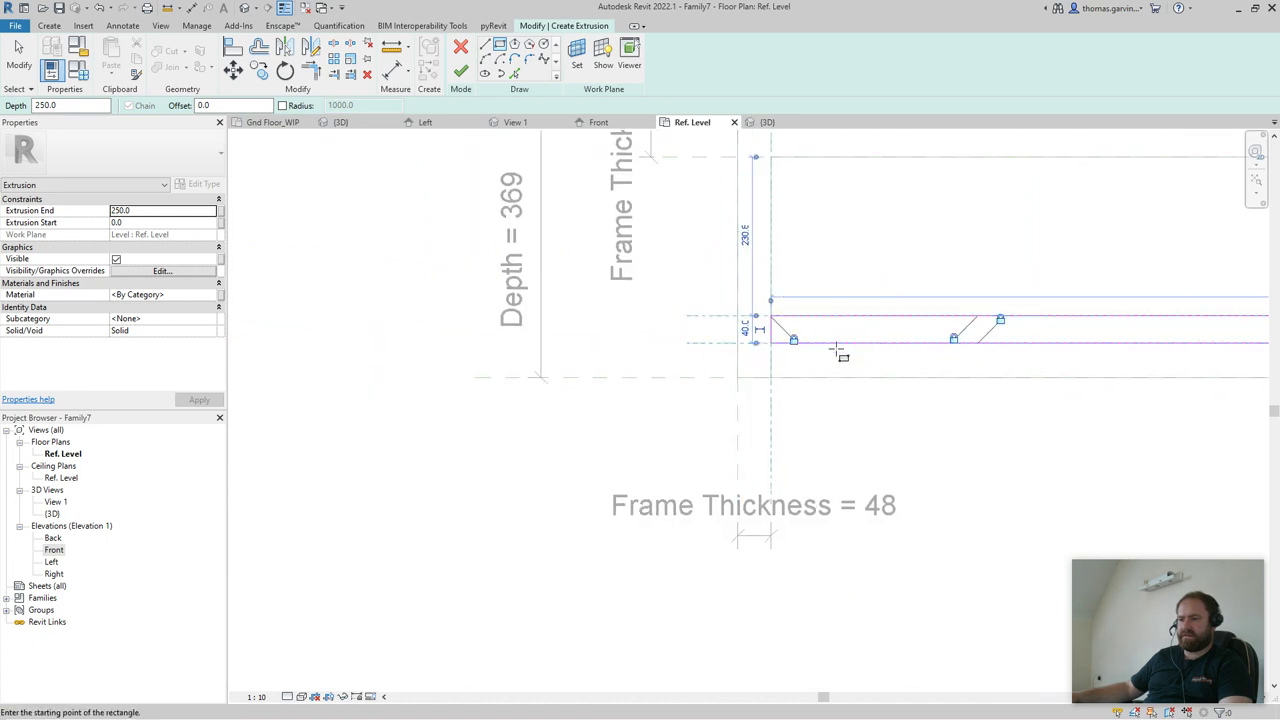
middle_drag(838, 352, 475, 350)
scroll(475, 350, down, 2)
- Finish the toe-kick extrusion and link its material to Frame Material
click(462, 72)
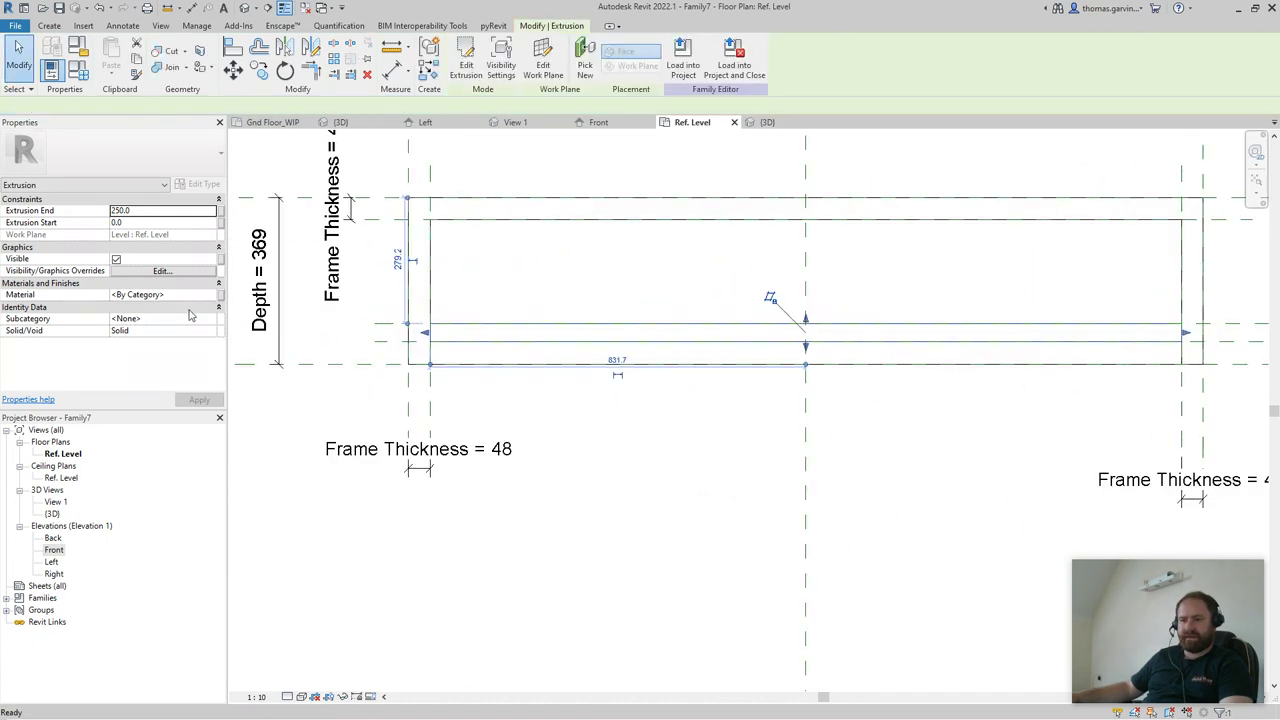
click(222, 296)
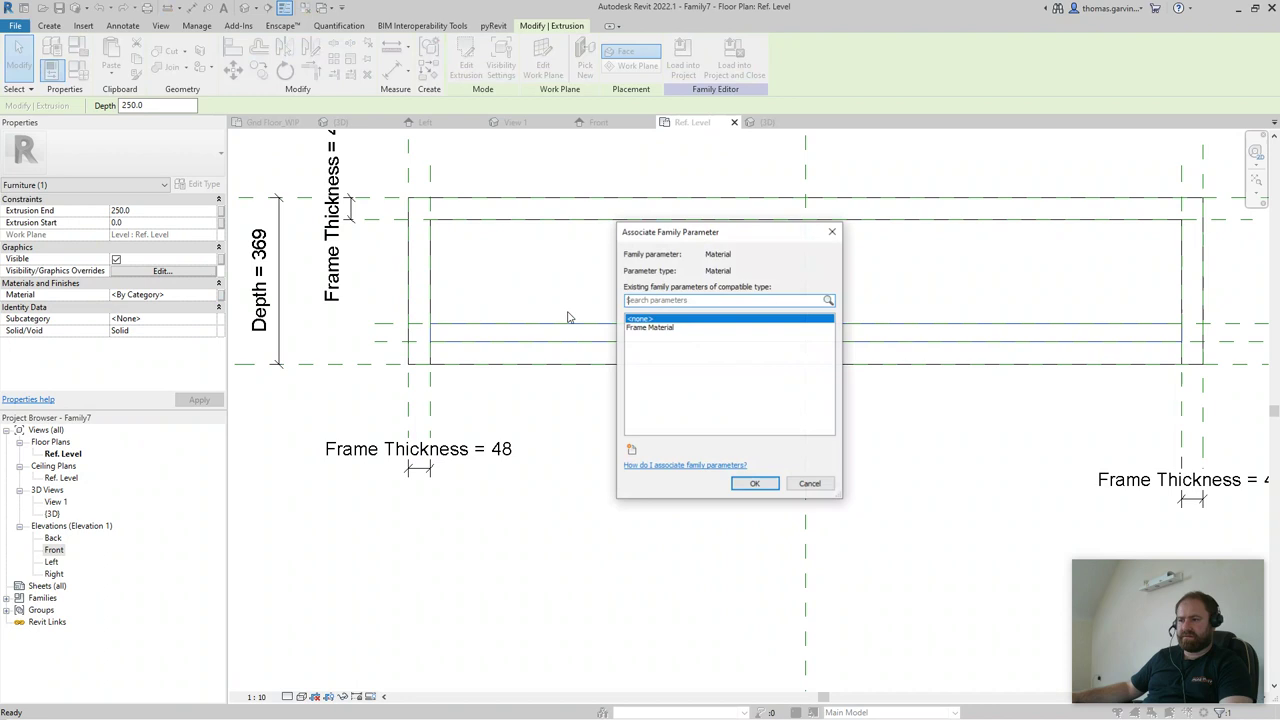
click(645, 328)
click(755, 485)
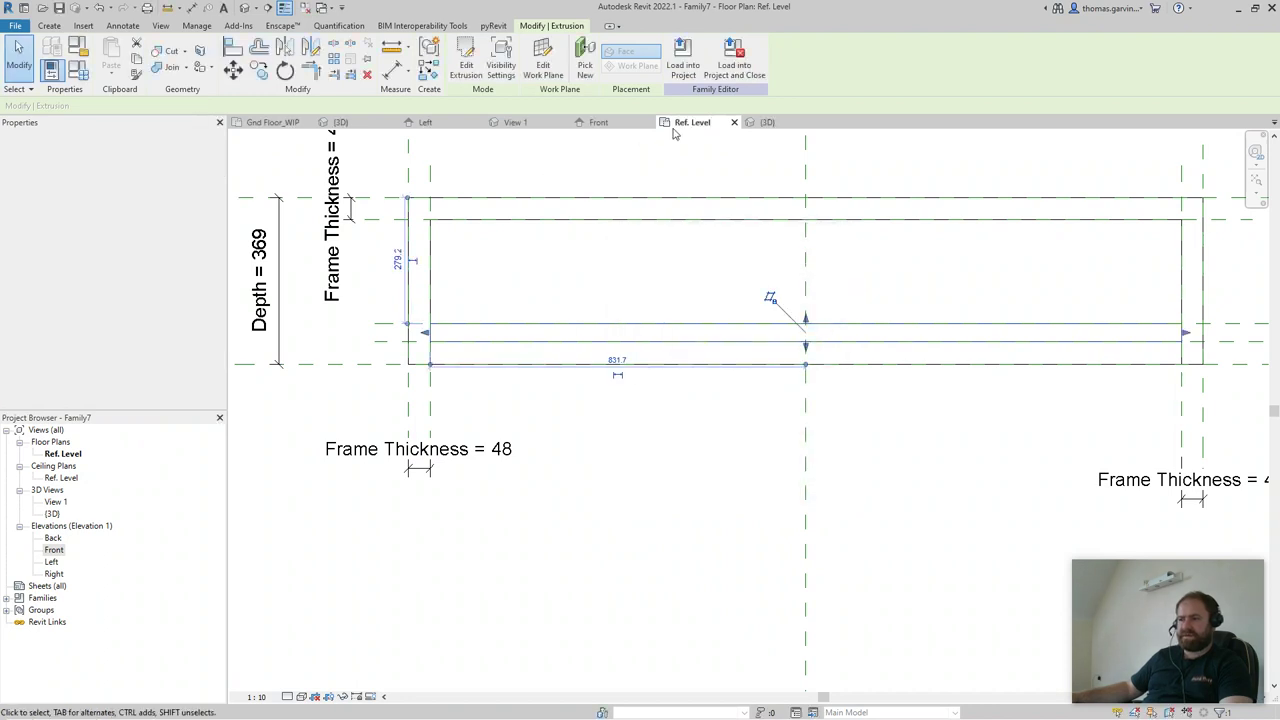
click(598, 122)
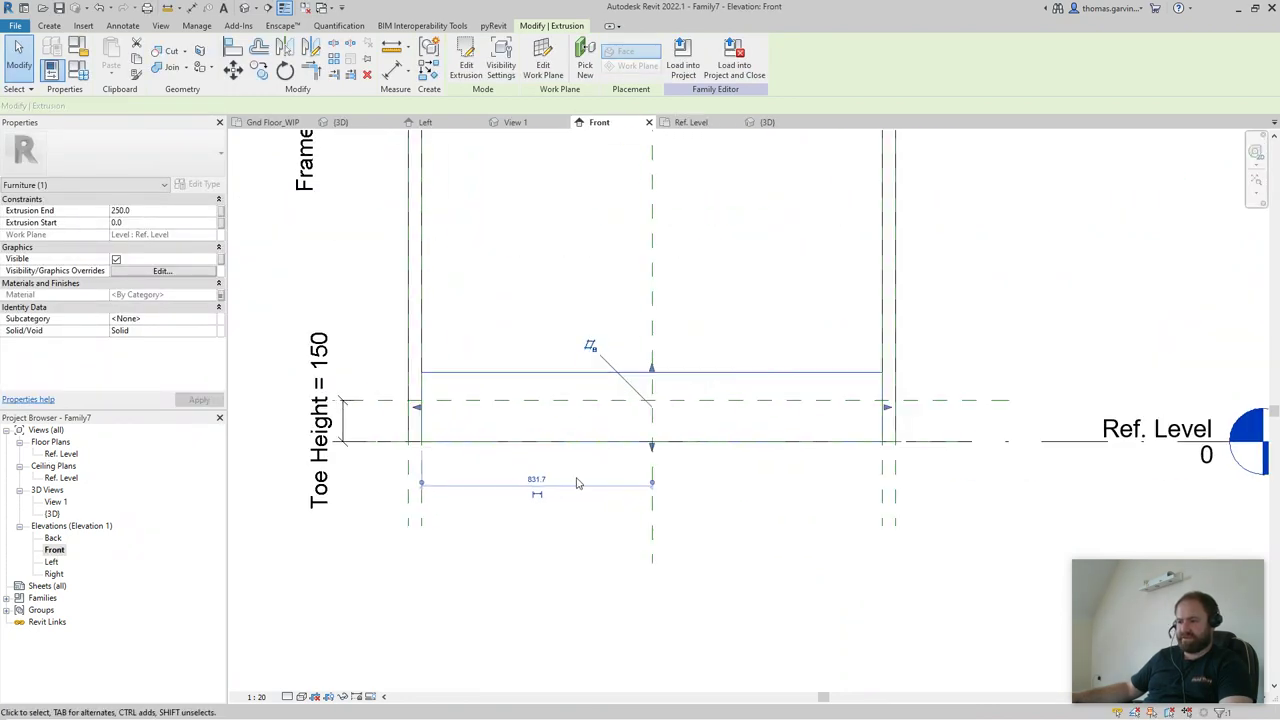
- Pull the toe strip's top down to the Toe Height plane at 150 and lock it there
drag(651, 446, 652, 458)
drag(651, 371, 656, 403)
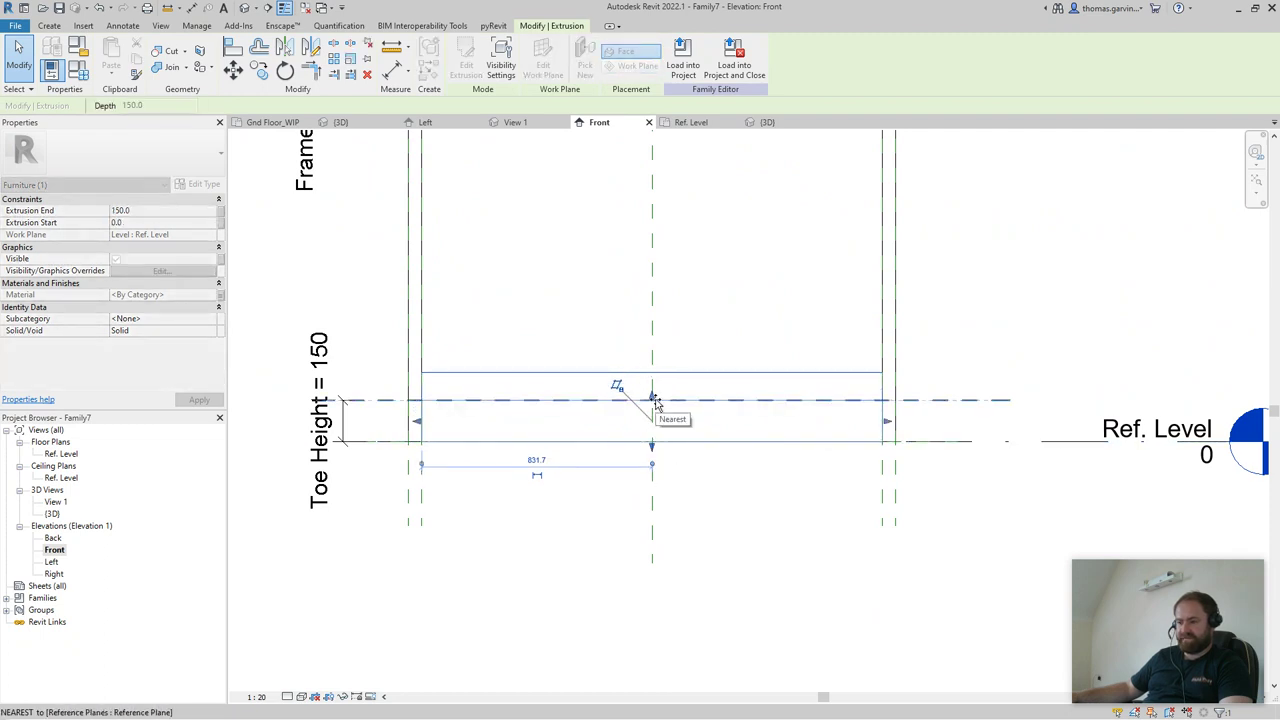
drag(655, 400, 655, 400)
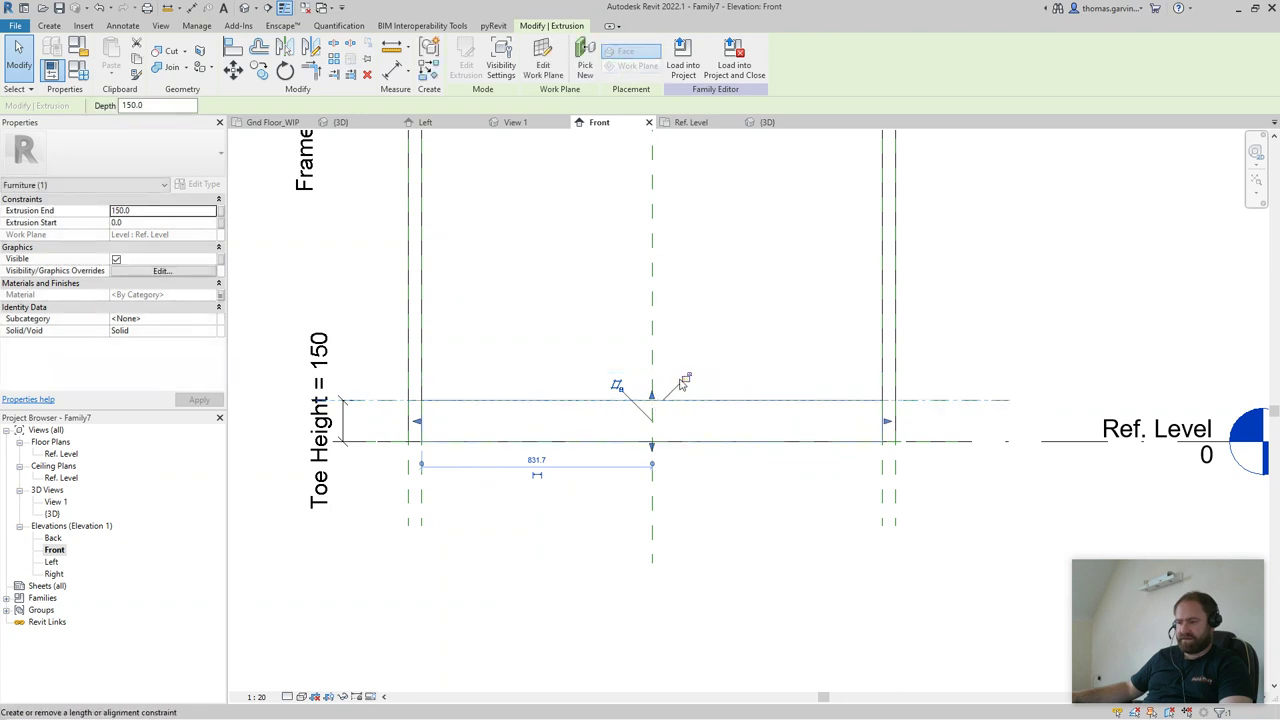
click(783, 125)
- Orbit around the cabinet and its toe kick in 3D, then go back to the Ref. Level plan
click(872, 541)
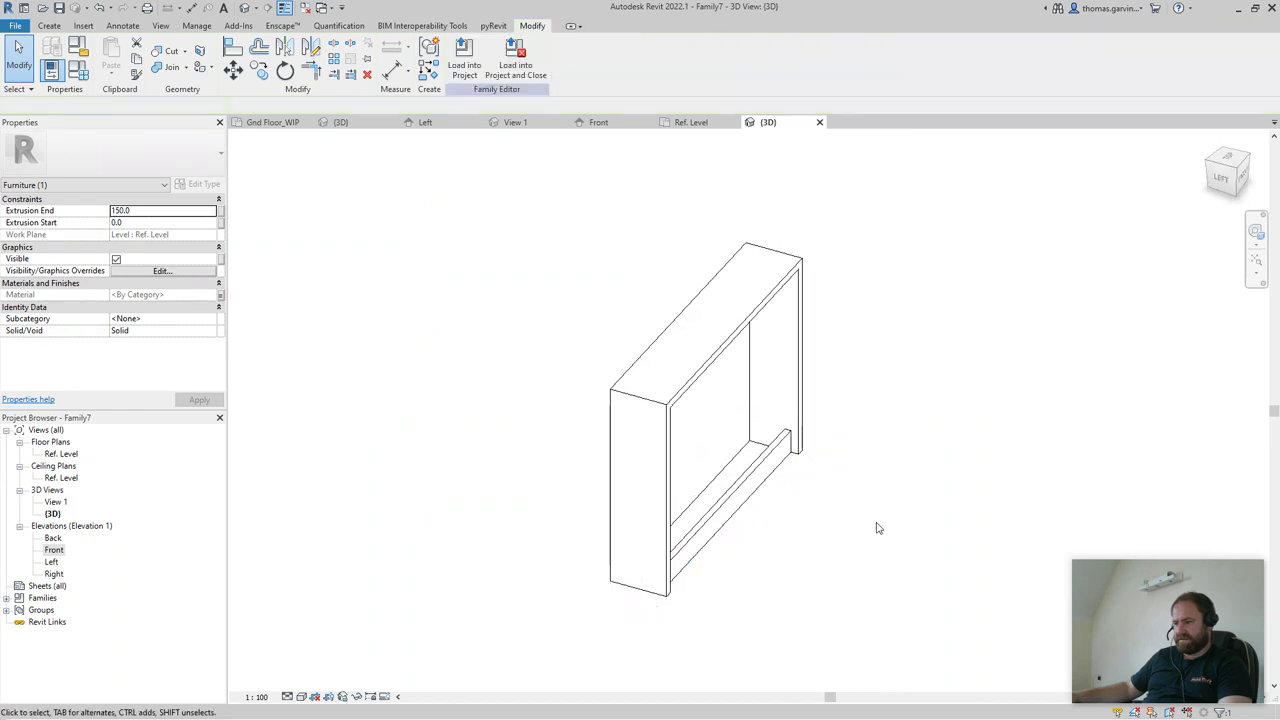
shift+middle_drag(874, 526, 771, 523)
scroll(771, 523, up, 2)
click(165, 68)
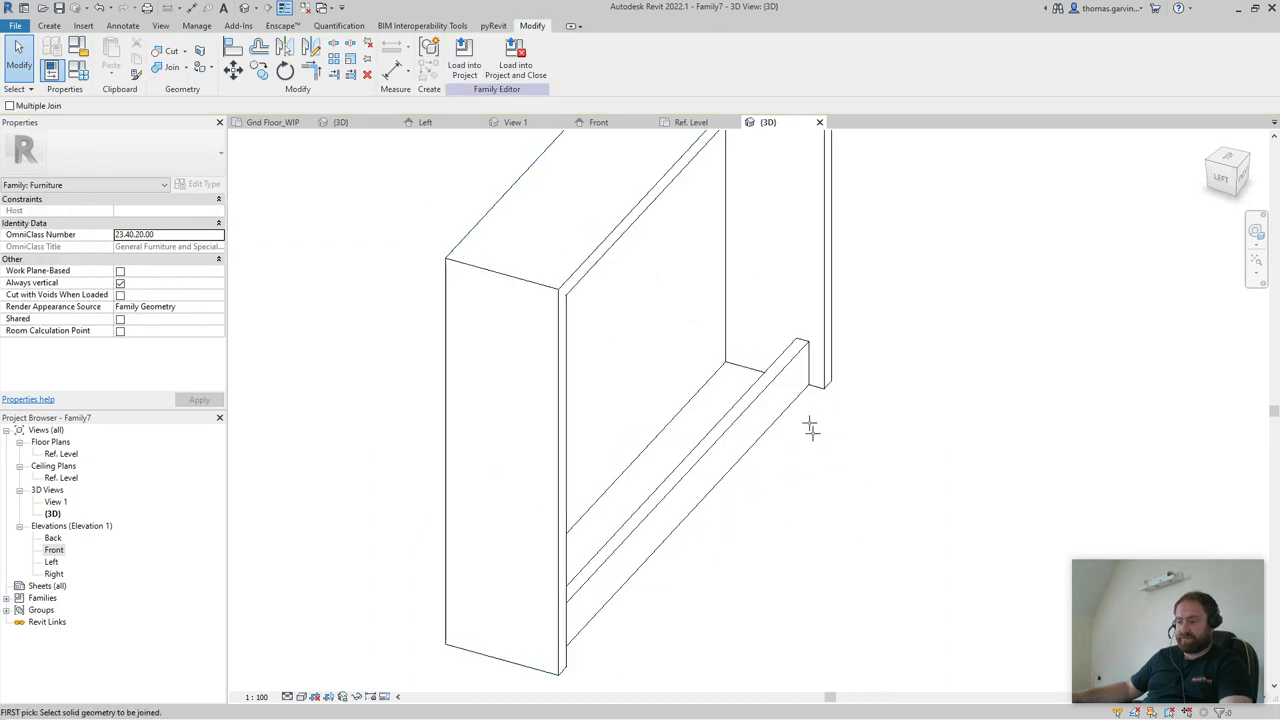
scroll(802, 442, down, 2)
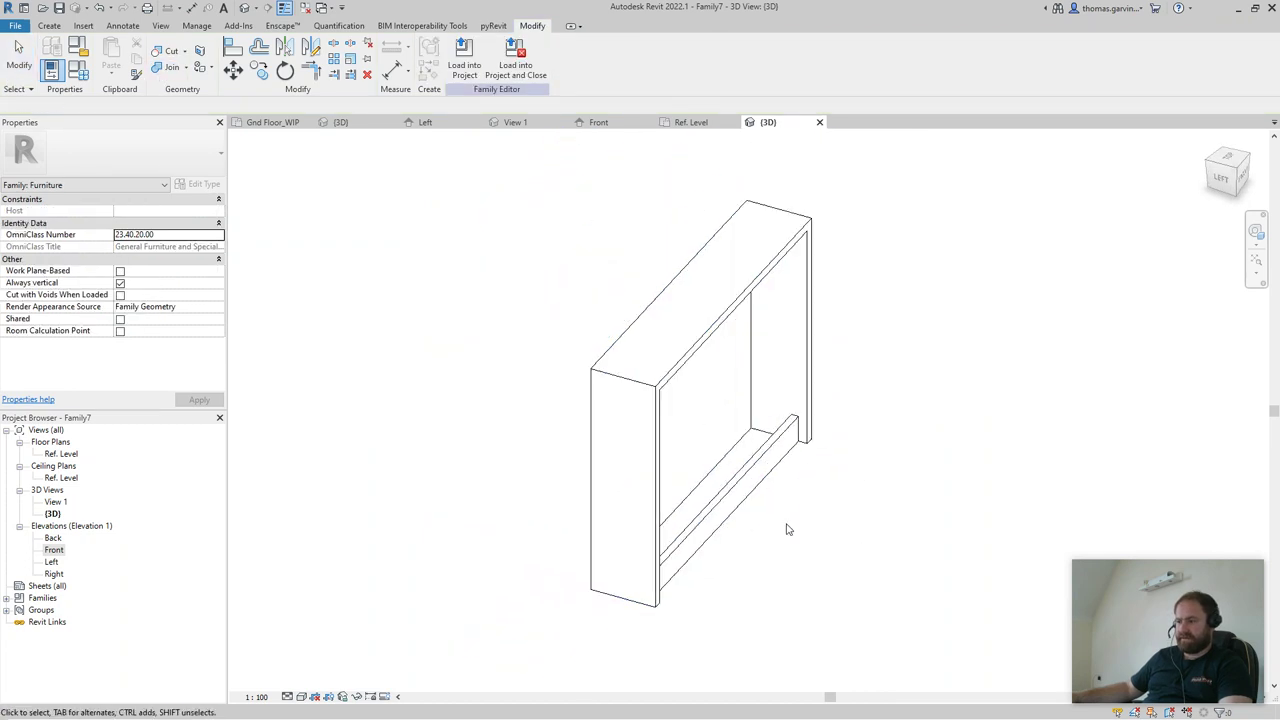
key(Escape)
shift+middle_drag(837, 534, 757, 470)
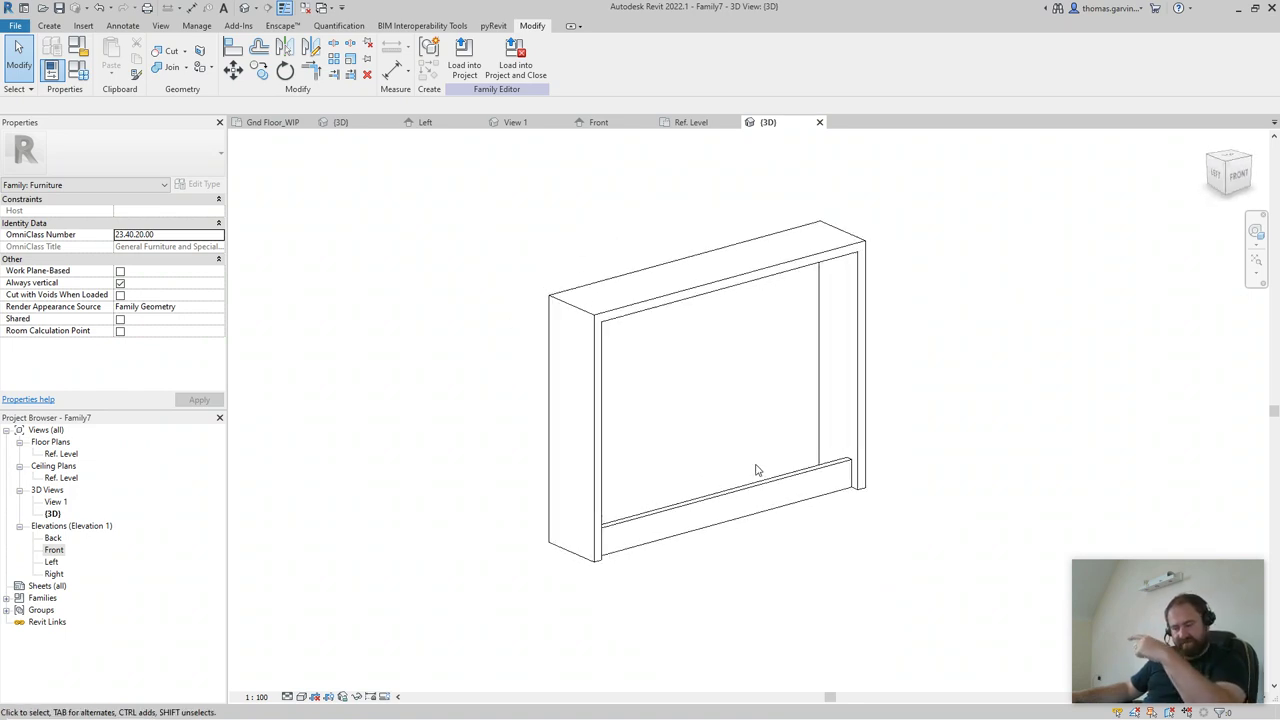
shift+middle_drag(897, 505, 976, 516)
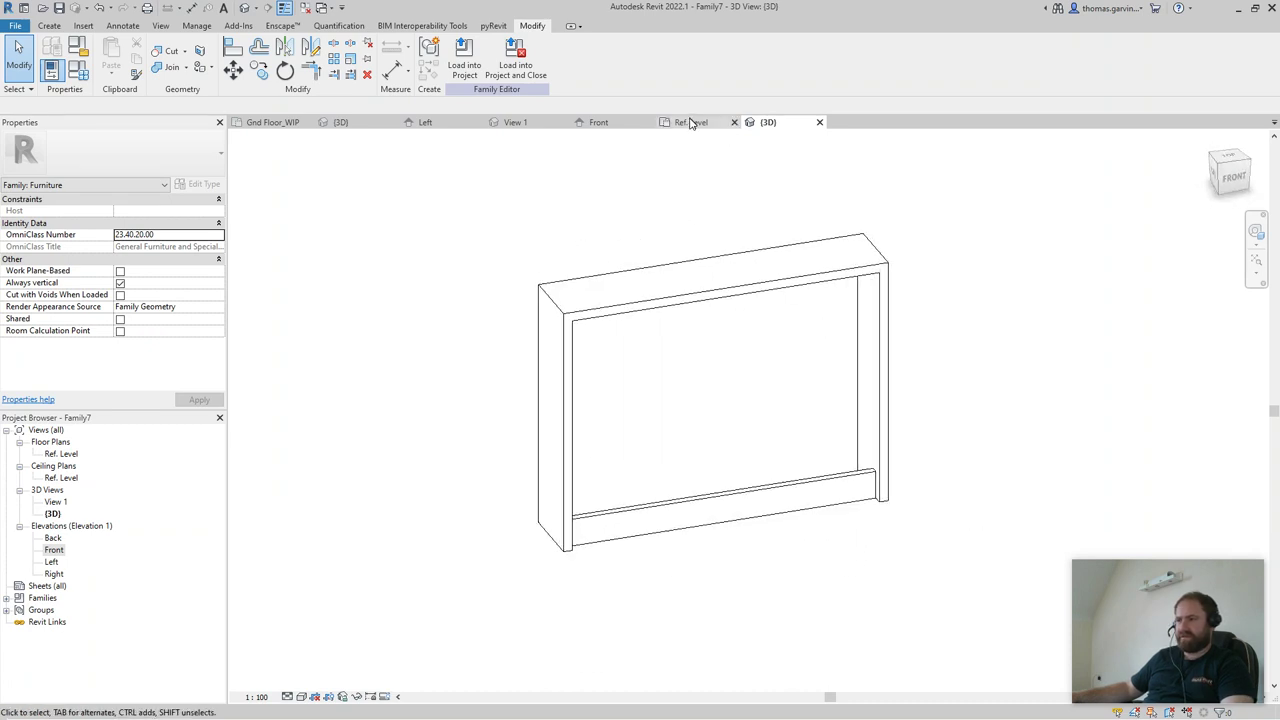
click(689, 122)
- Create a new family document from the Metric Furniture.rft template
scroll(770, 430, down, 2)
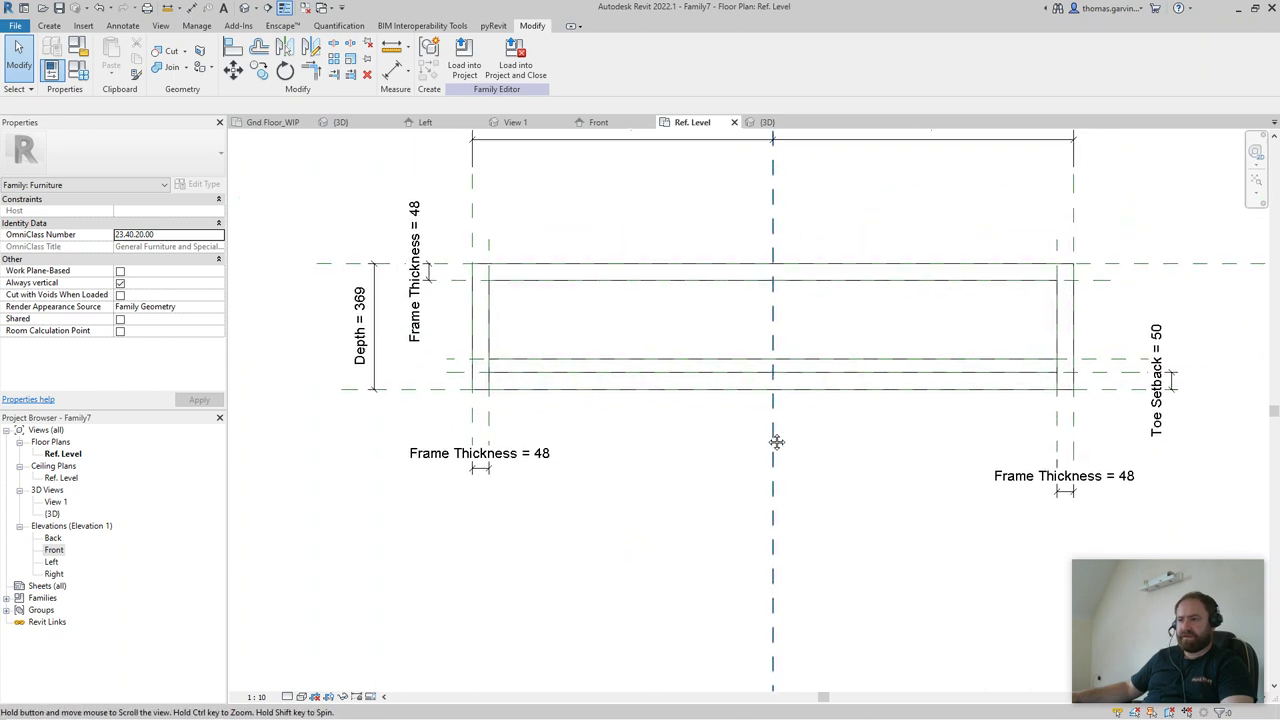
key(alt+f)
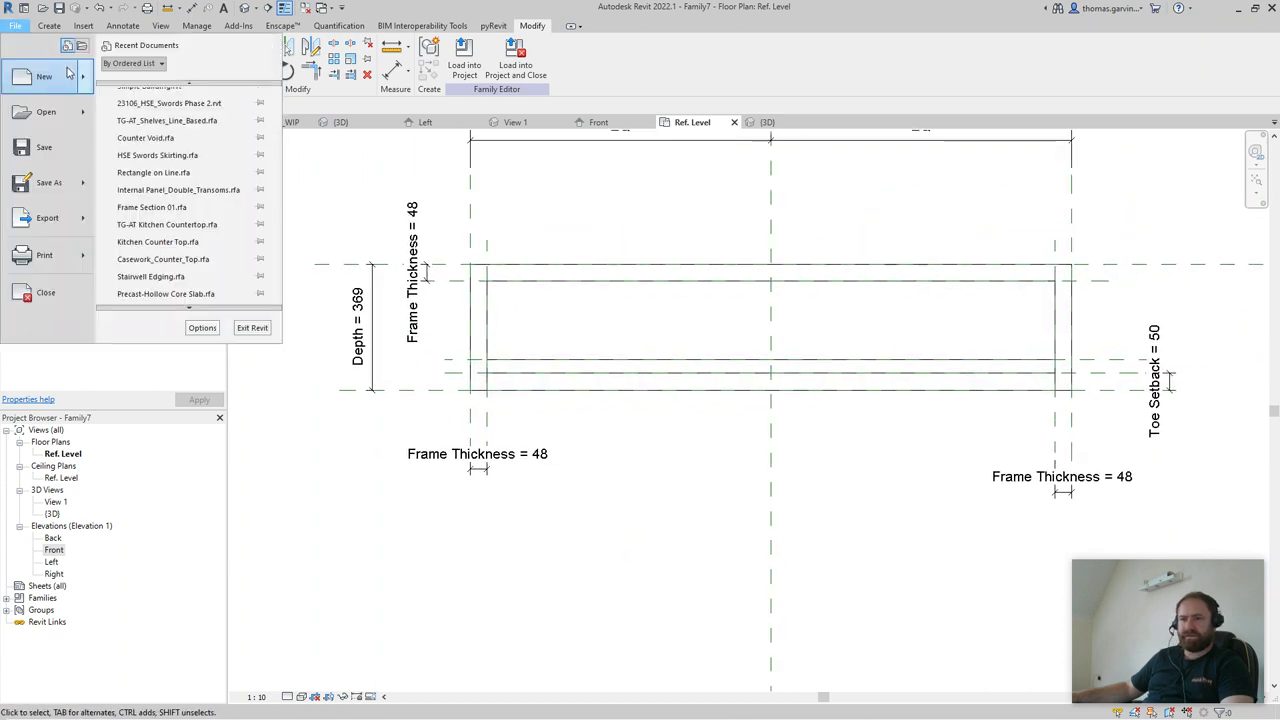
click(297, 243)
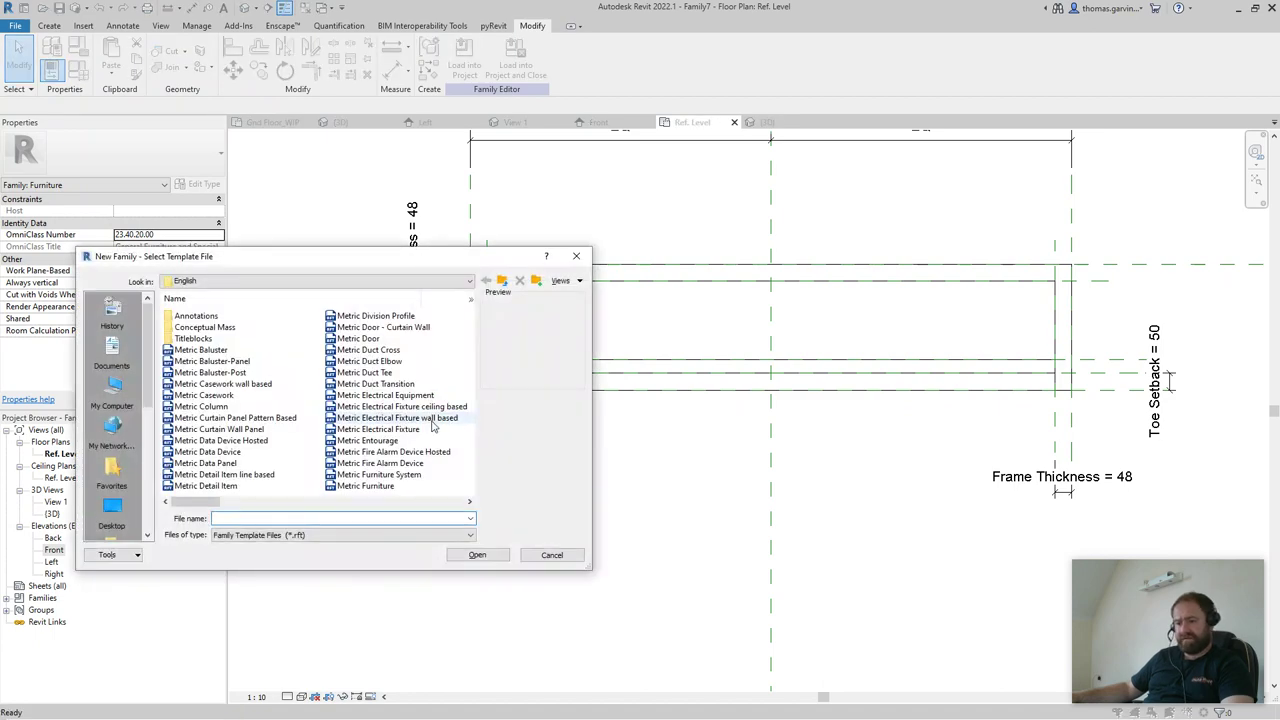
click(380, 486)
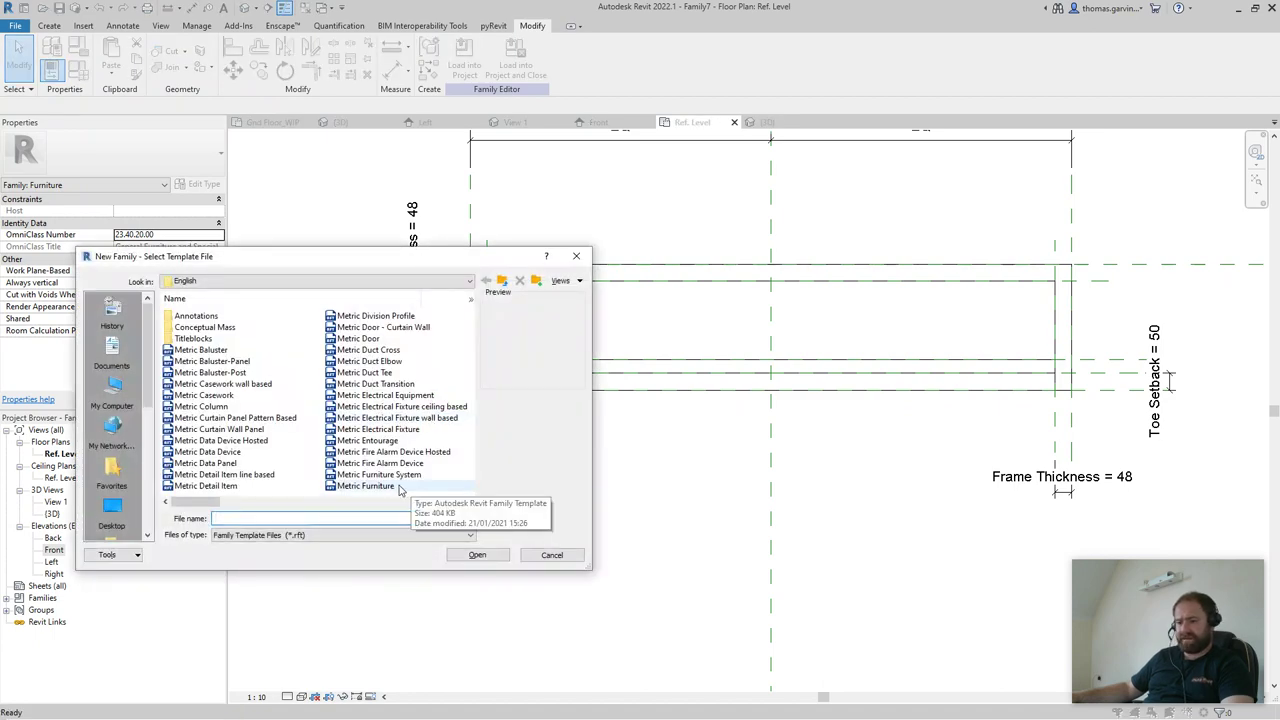
click(477, 556)
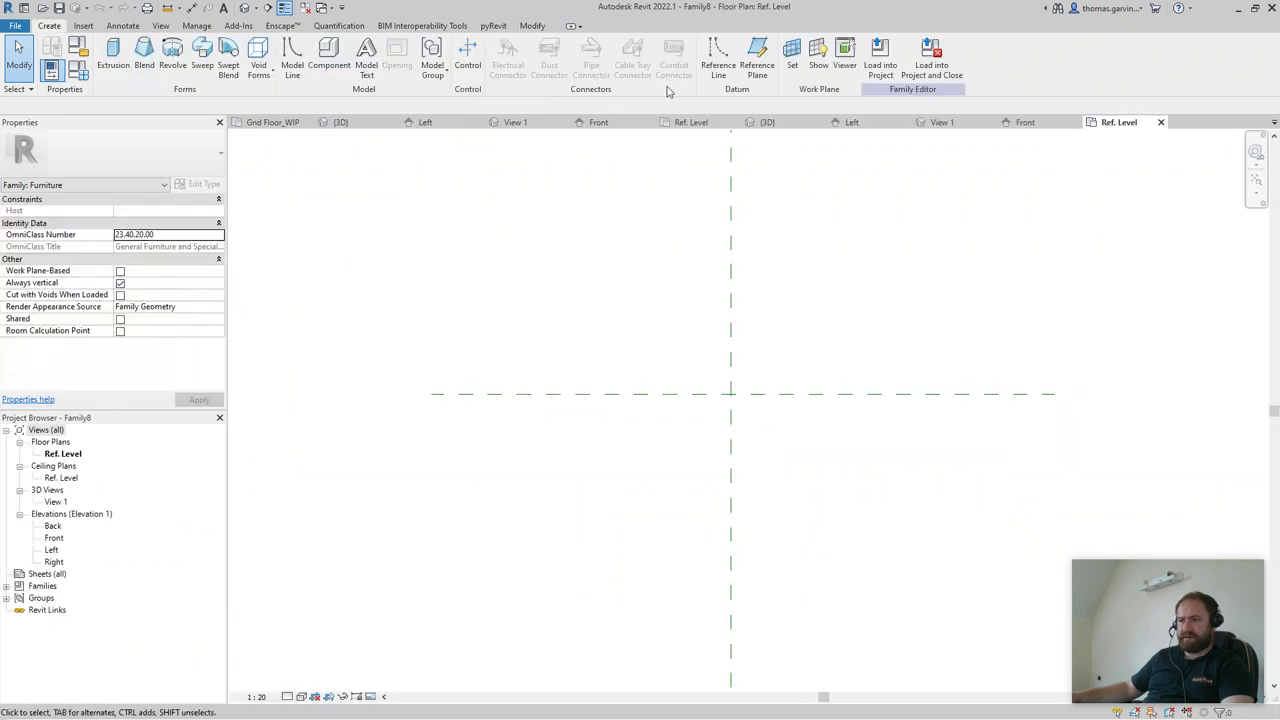
- Draw a second horizontal reference plane below the centre plane
click(757, 57)
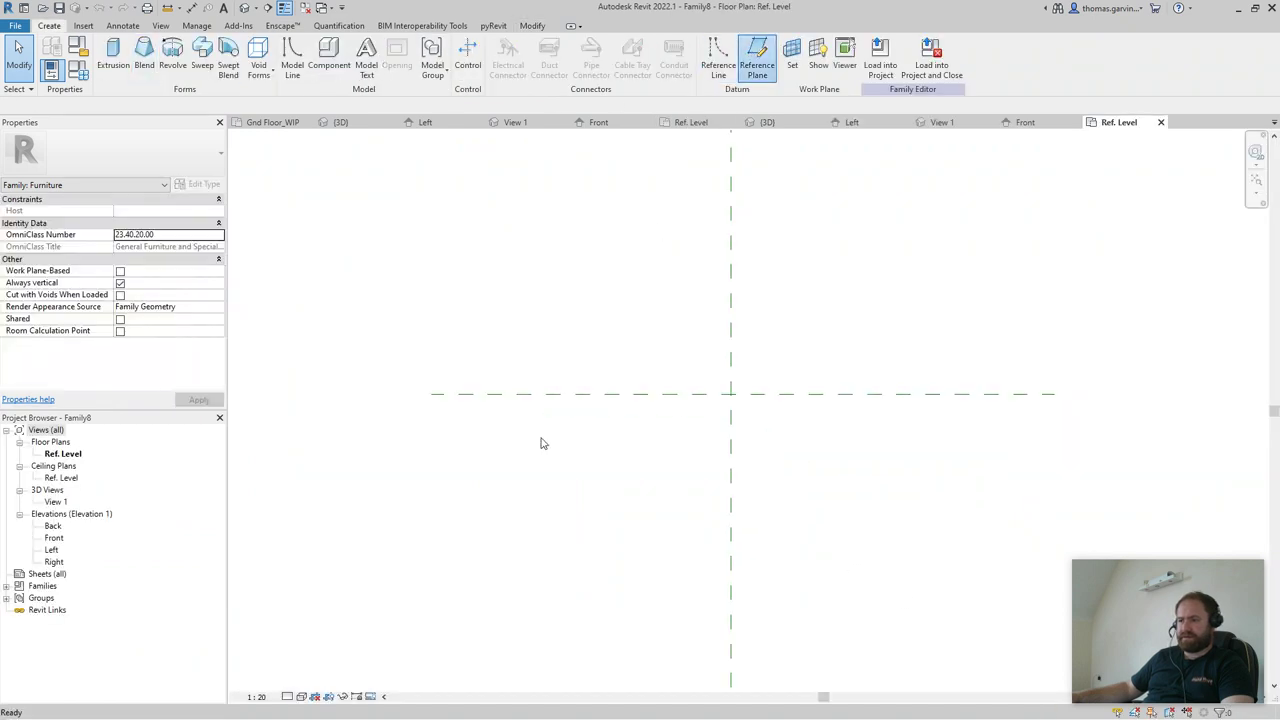
click(424, 472)
click(1063, 474)
key(Escape)
key(Escape)
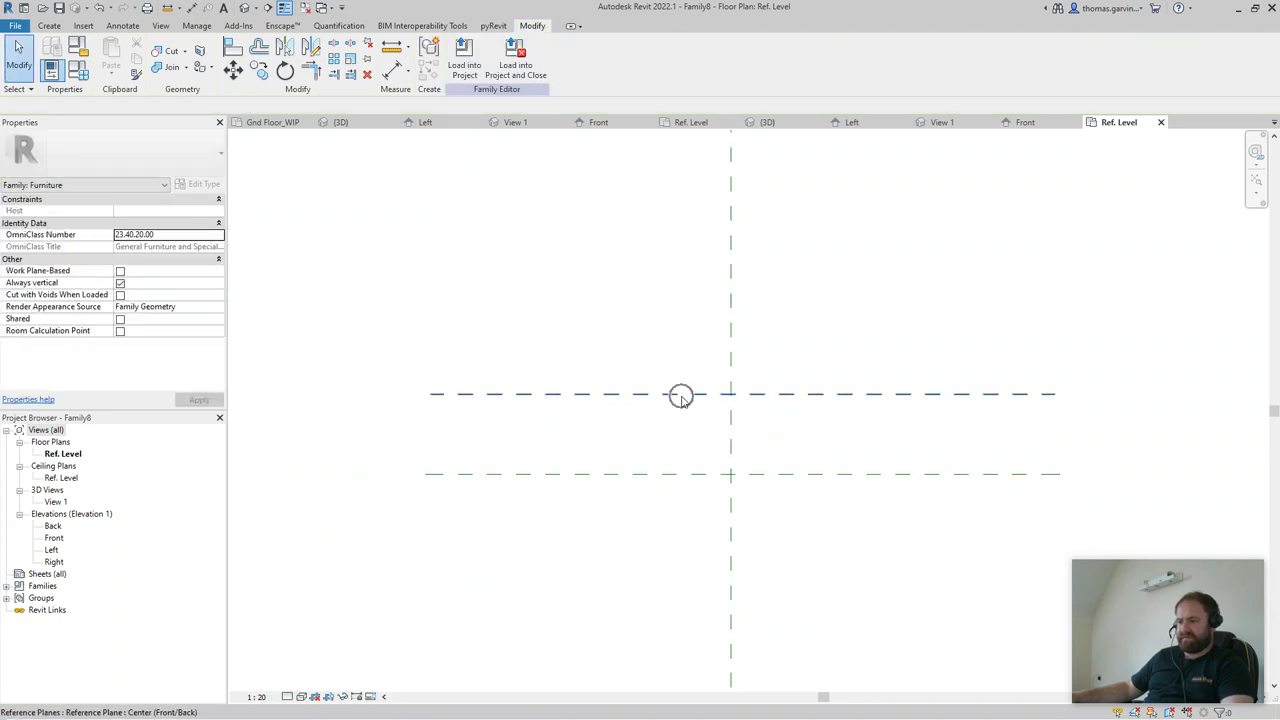
- Draw vertical reference planes to the left and right of the centre line
click(49, 25)
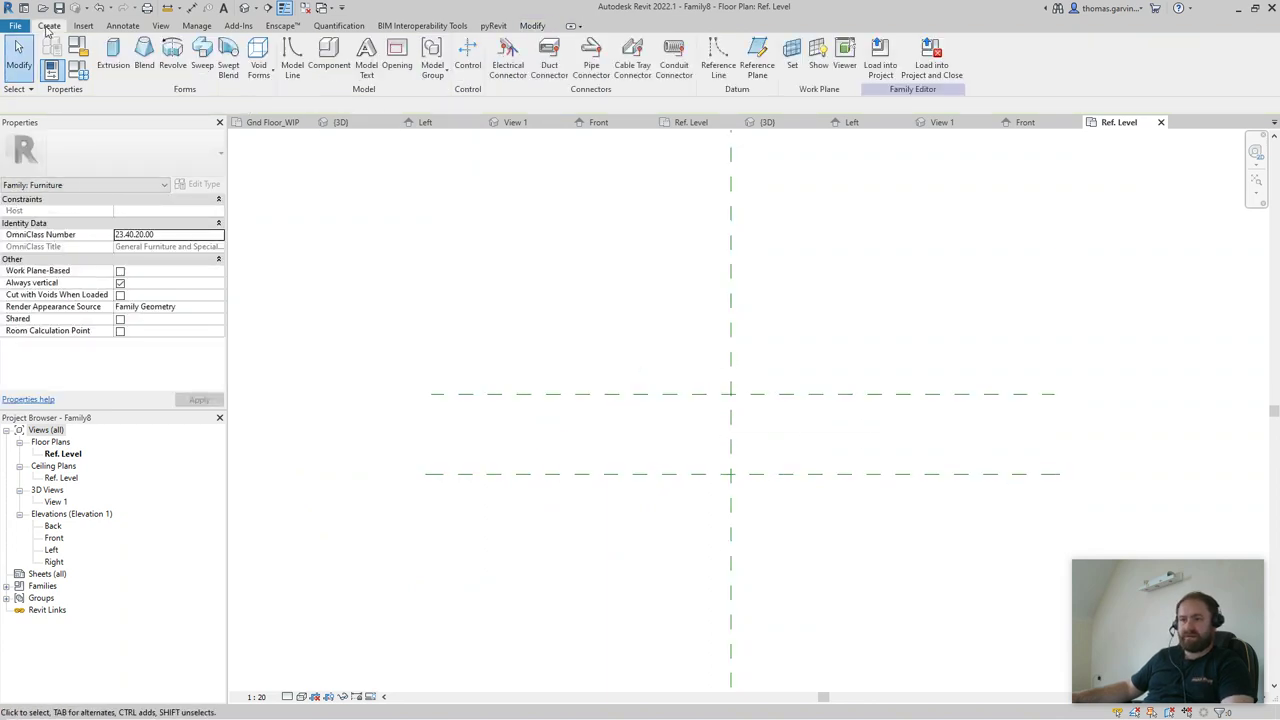
click(765, 60)
click(537, 318)
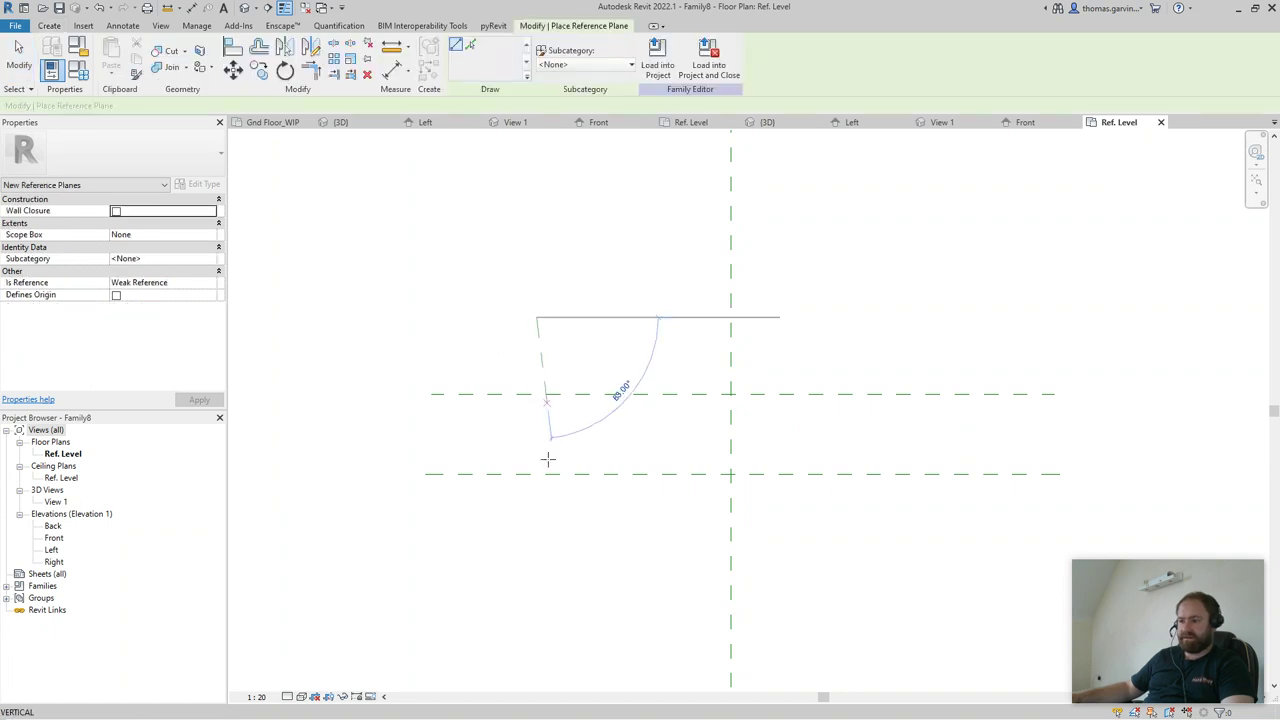
click(536, 561)
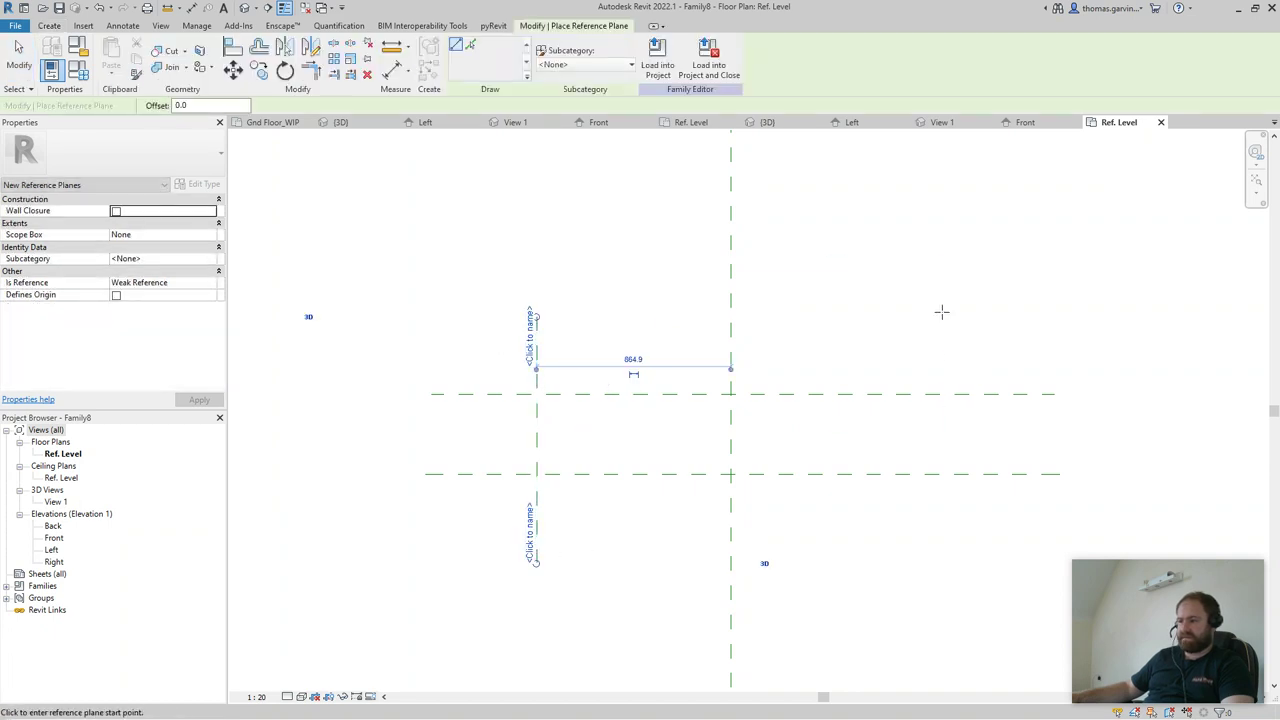
click(946, 317)
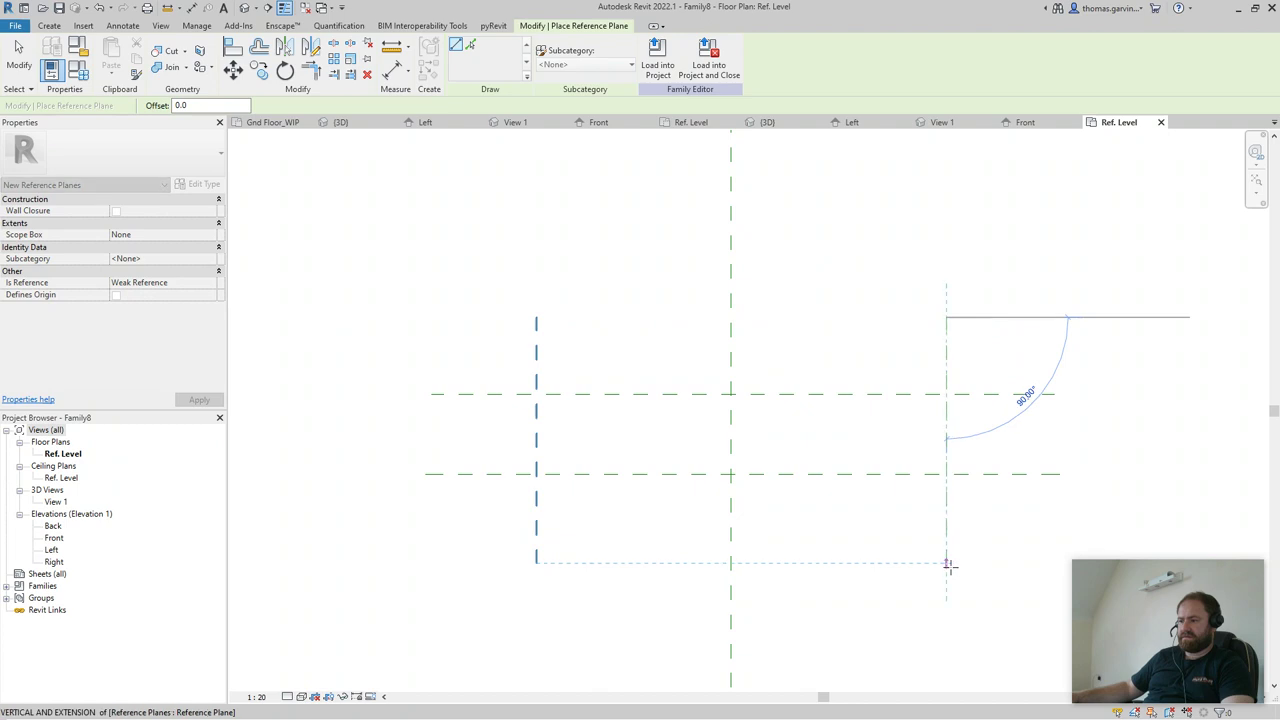
click(946, 561)
- Dimension the left, centre and right planes as one chain and set it to EQ
key(d)
key(i)
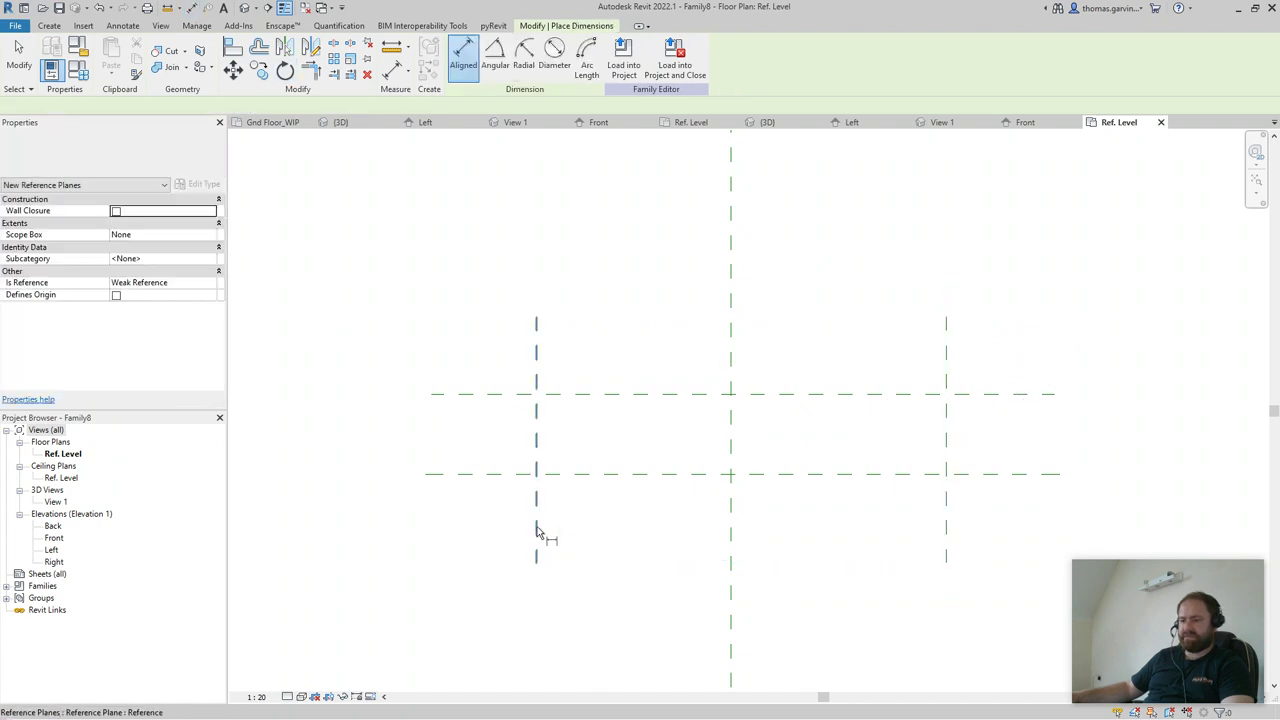
click(537, 538)
click(731, 533)
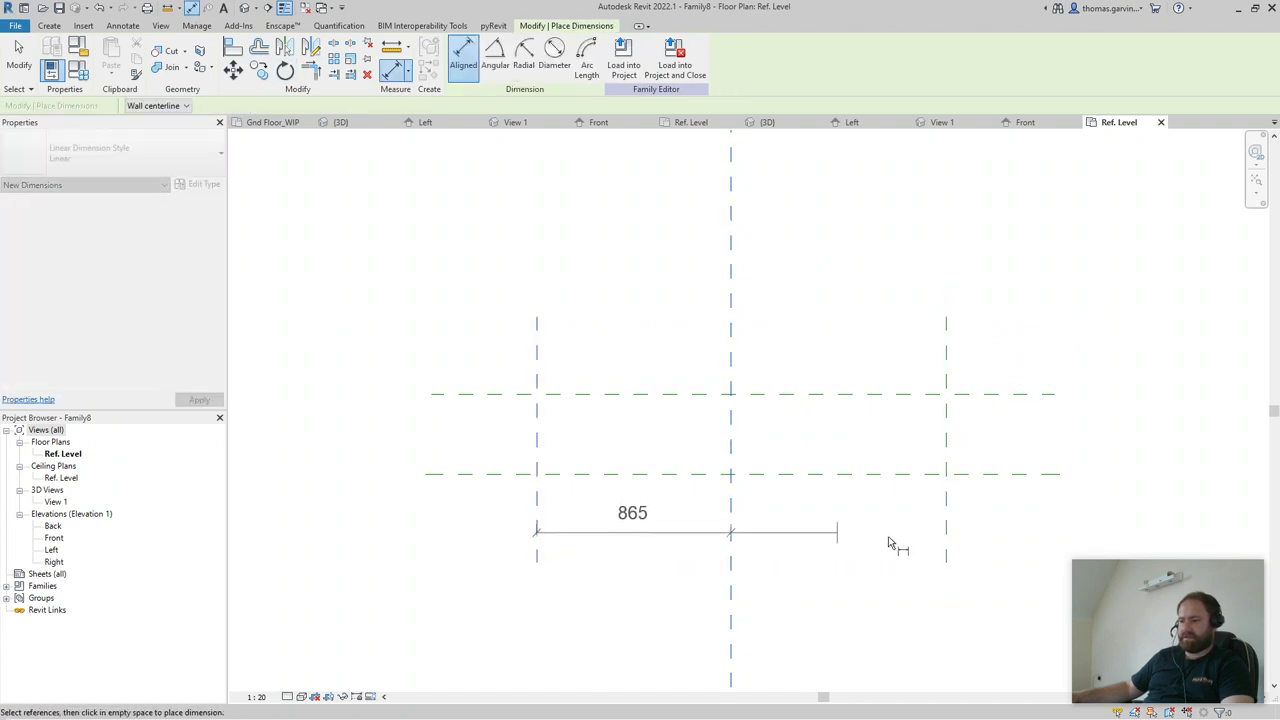
click(946, 543)
click(845, 624)
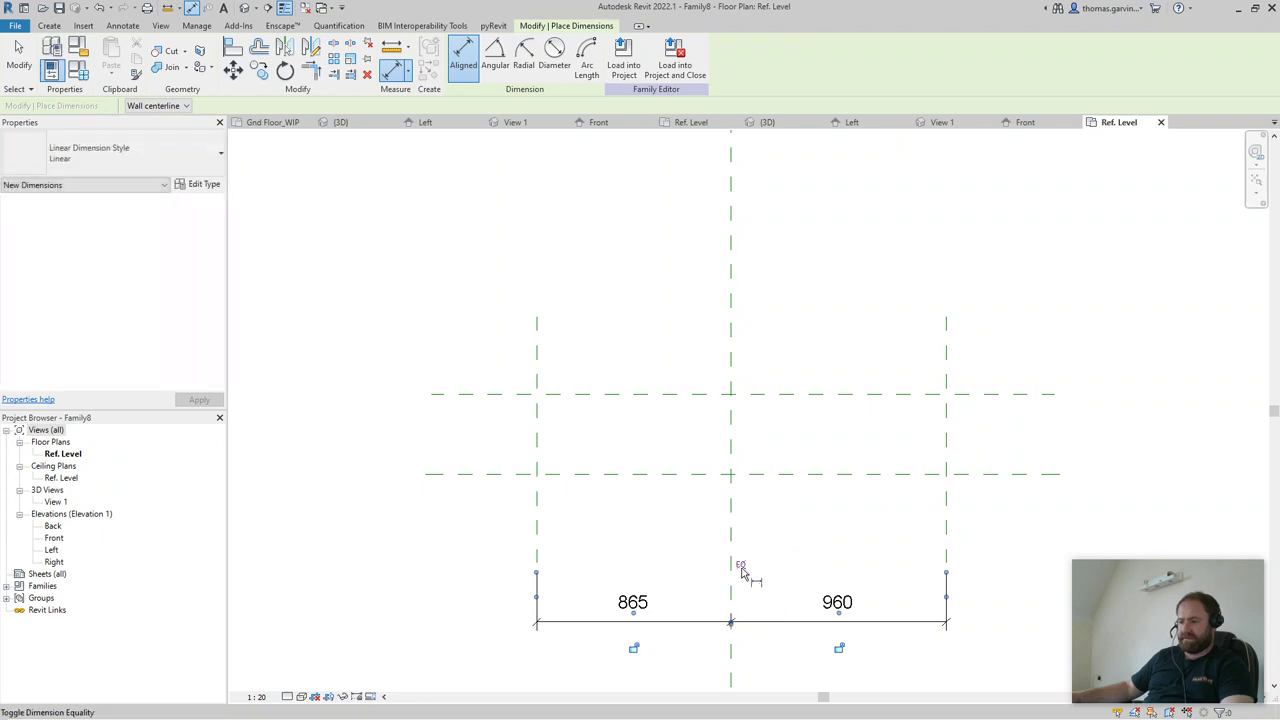
click(736, 568)
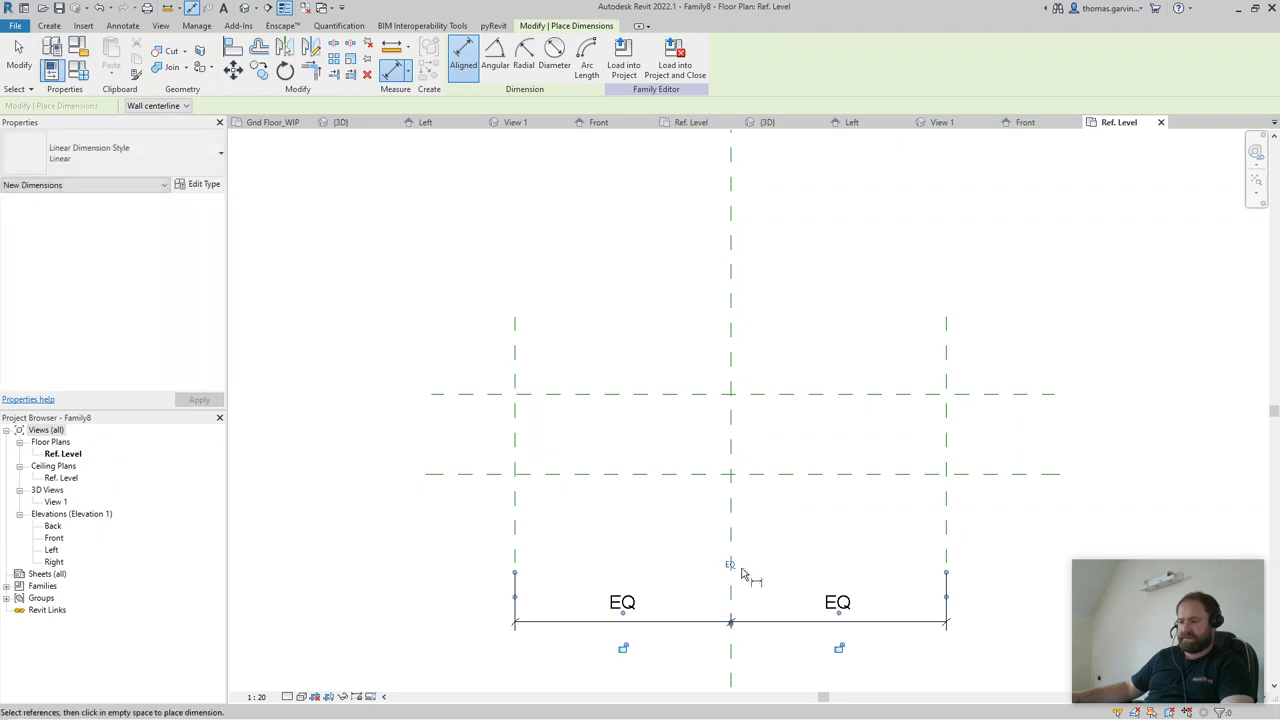
- Add the 1920 overall width dimension and the 359 depth dimension between the horizontal planes
click(514, 360)
click(947, 346)
click(873, 246)
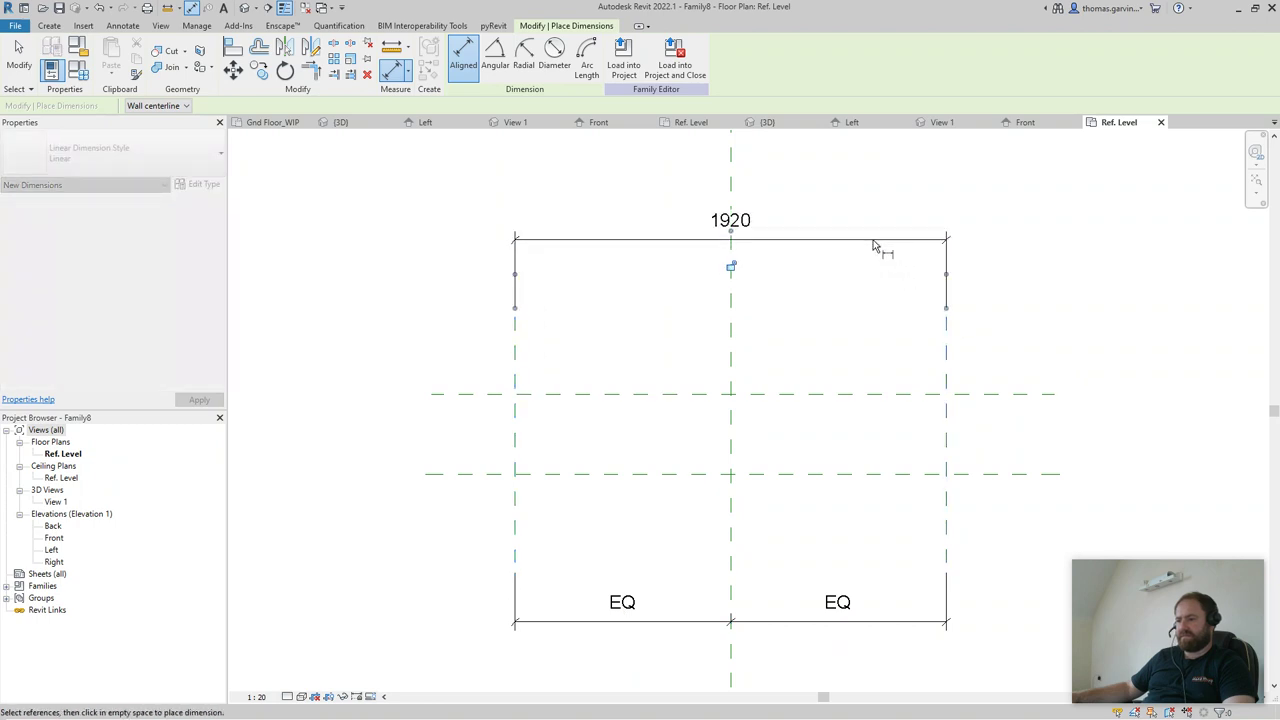
middle_drag(993, 419, 820, 300)
click(848, 276)
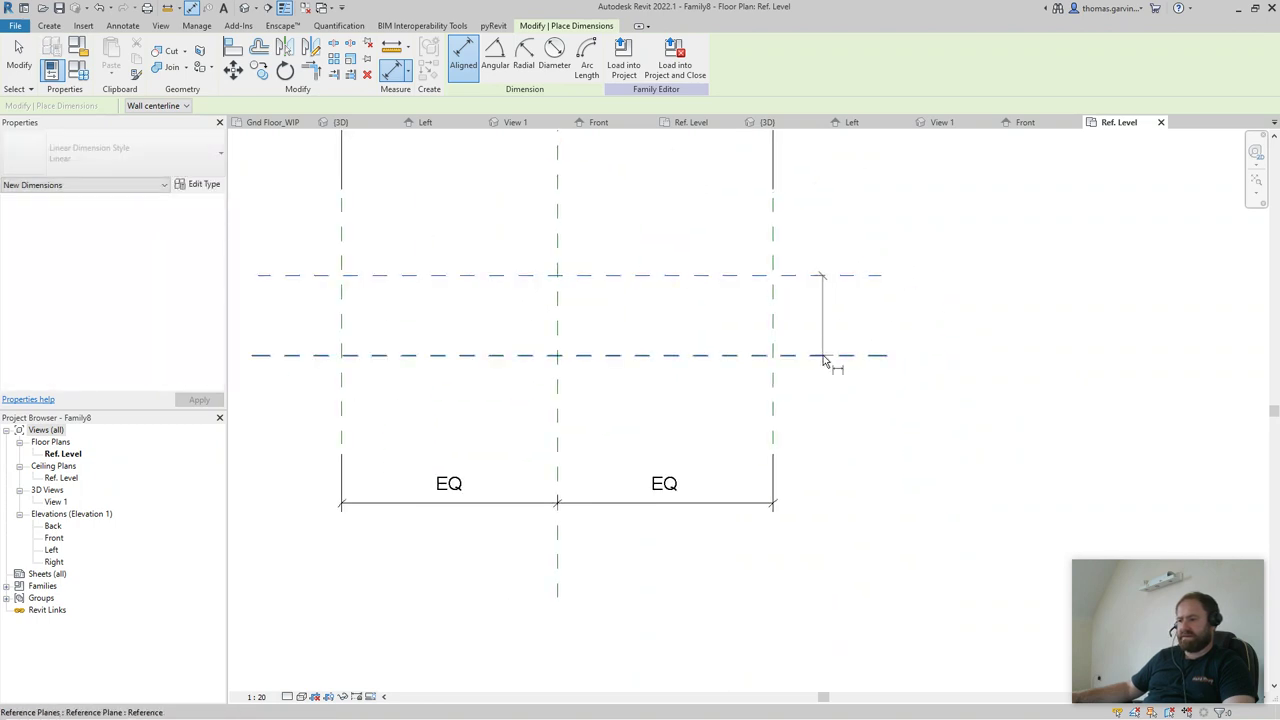
click(829, 356)
click(829, 325)
key(Escape)
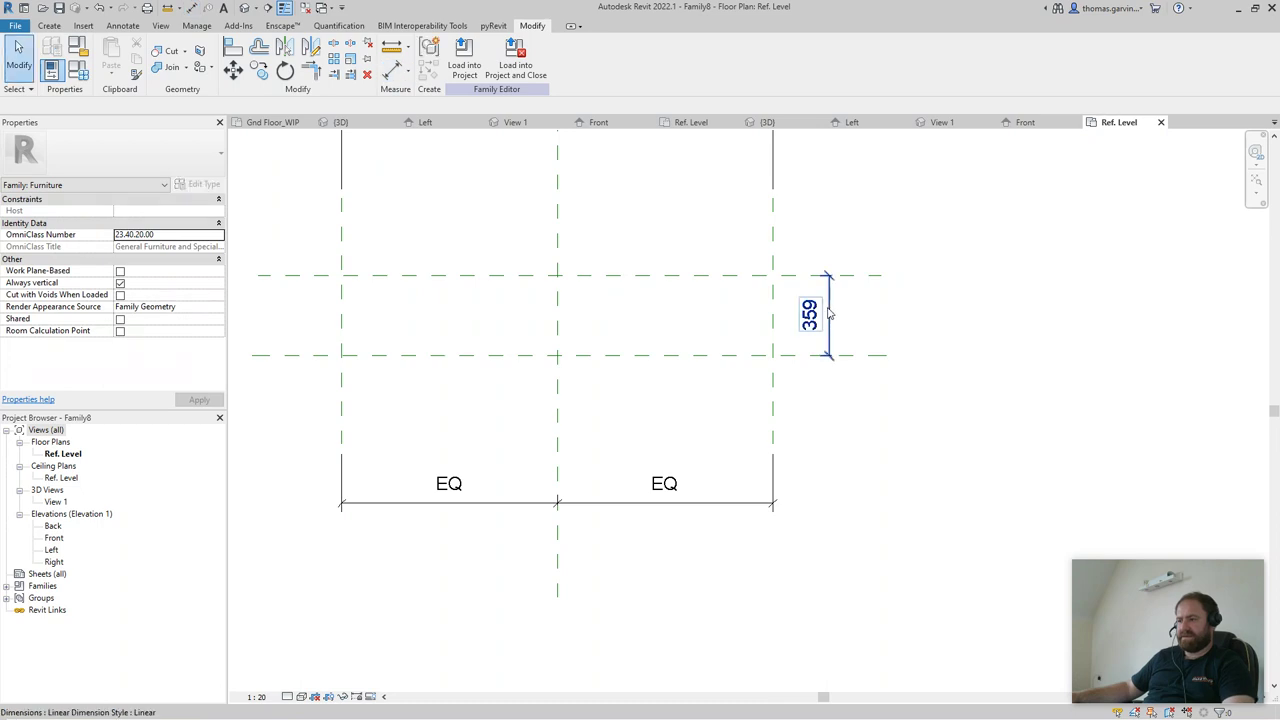
- Label the 359 depth dimension with a new Shelf Depth parameter
click(829, 318)
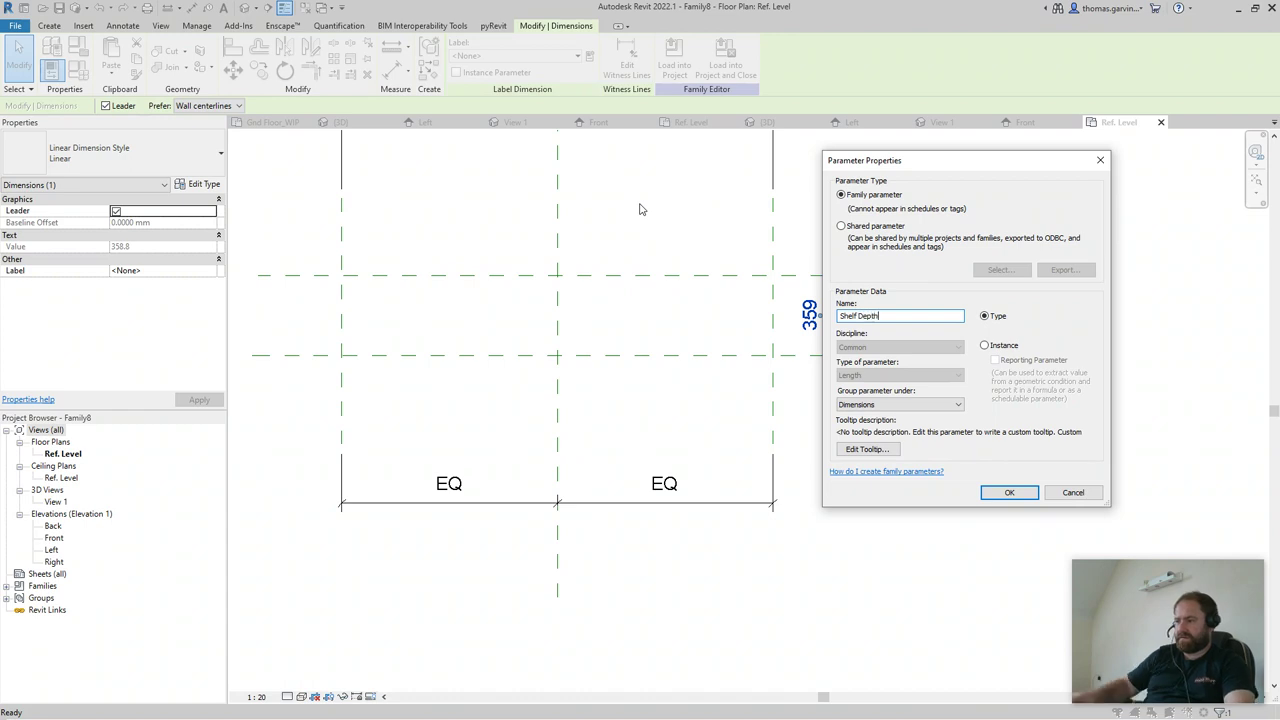
click(1010, 493)
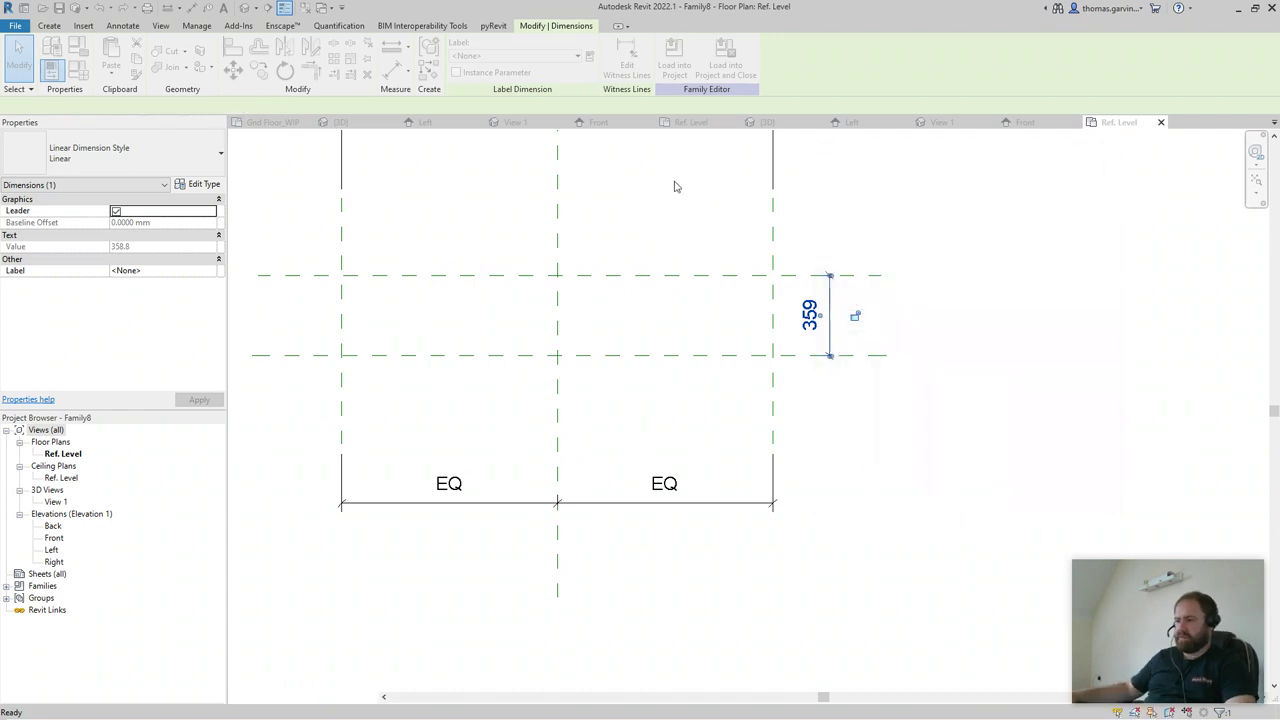
middle_drag(573, 281, 700, 459)
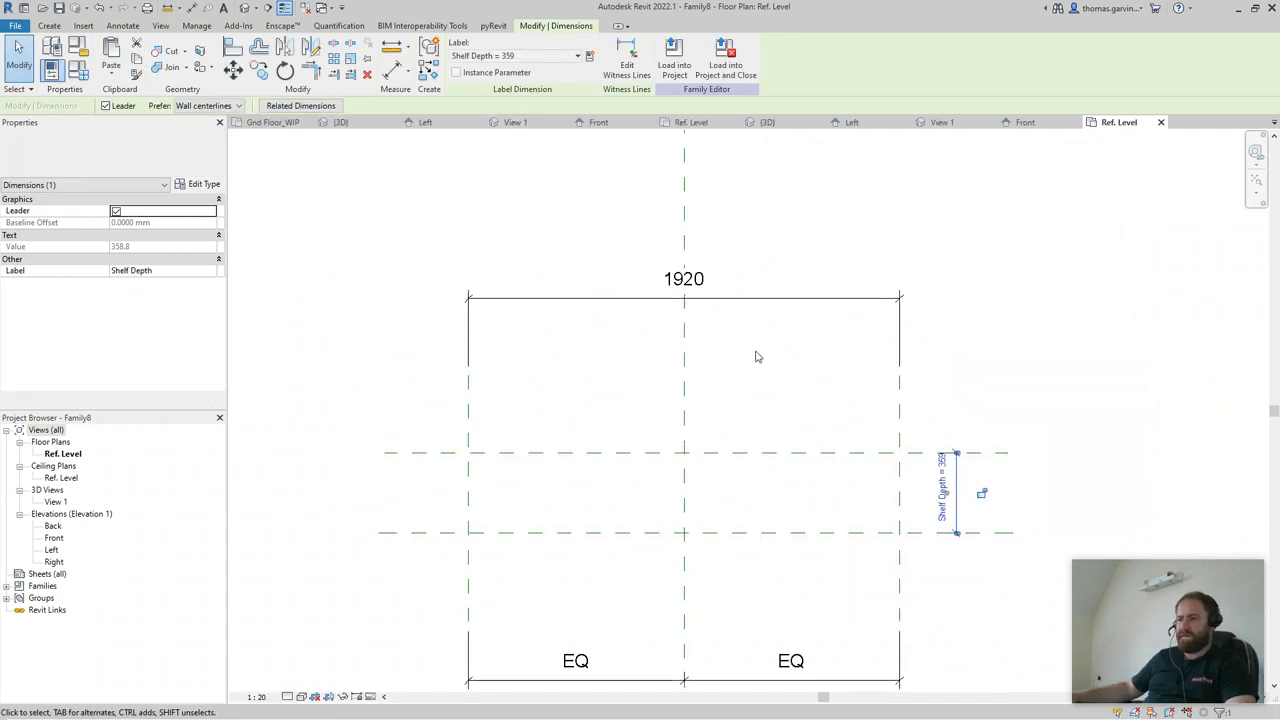
- Label the 1920 width dimension Shelf Width and open the Front elevation
click(757, 297)
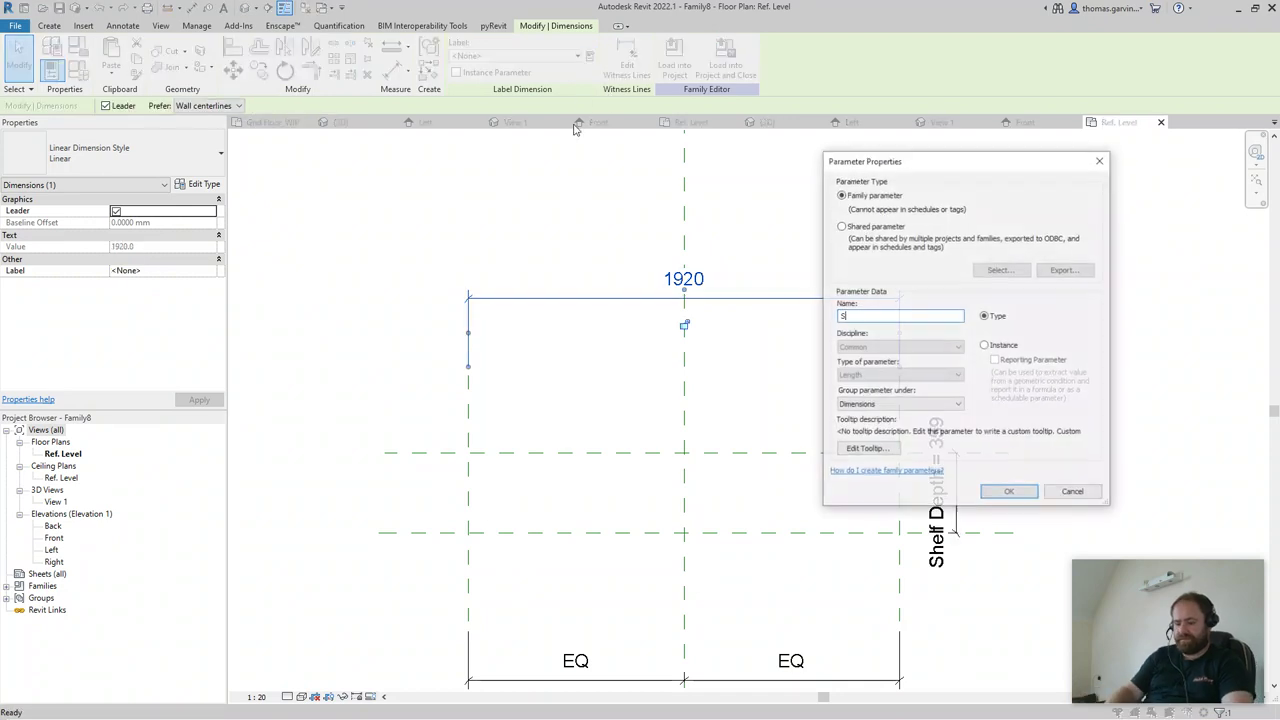
text(Shelf Width)
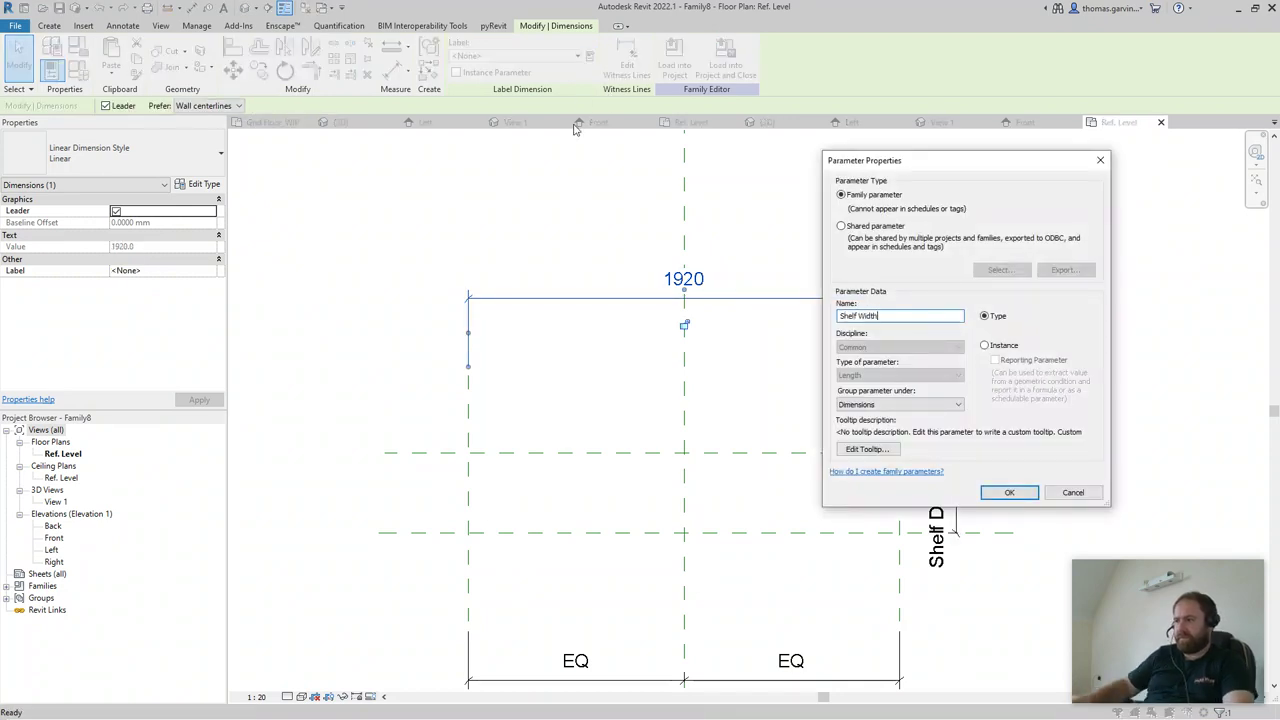
click(1010, 493)
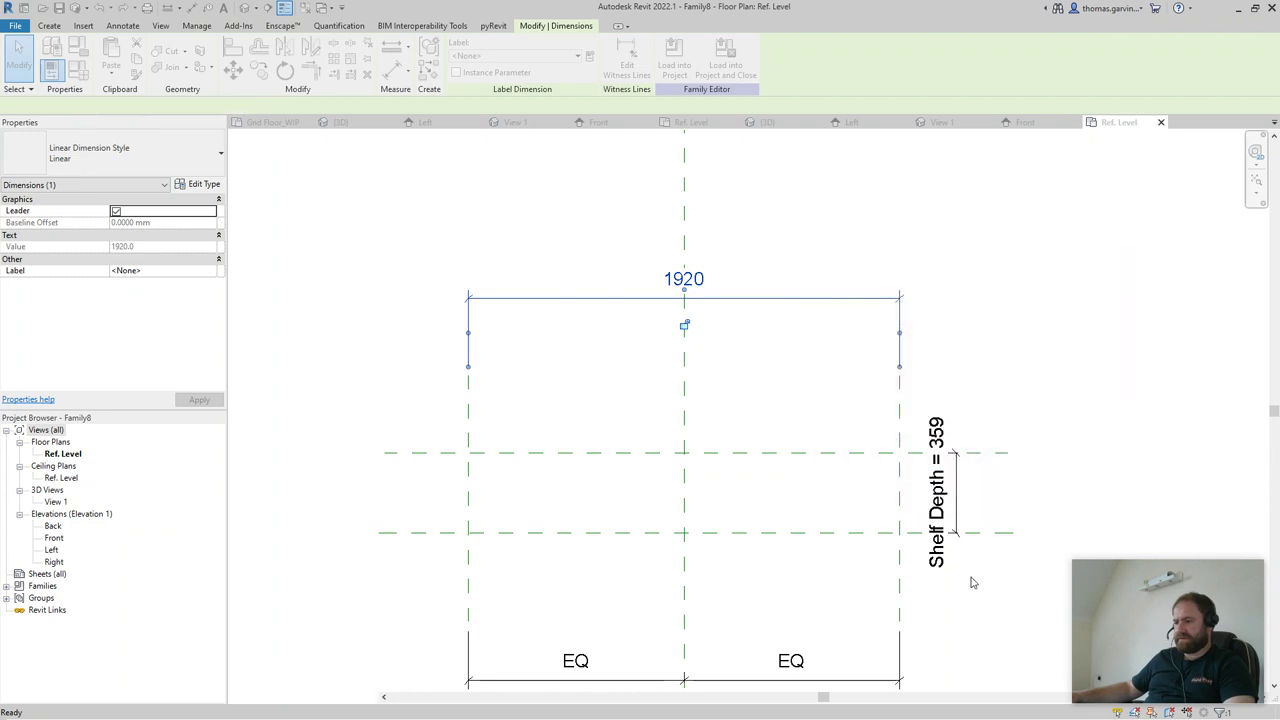
middle_drag(994, 614, 889, 517)
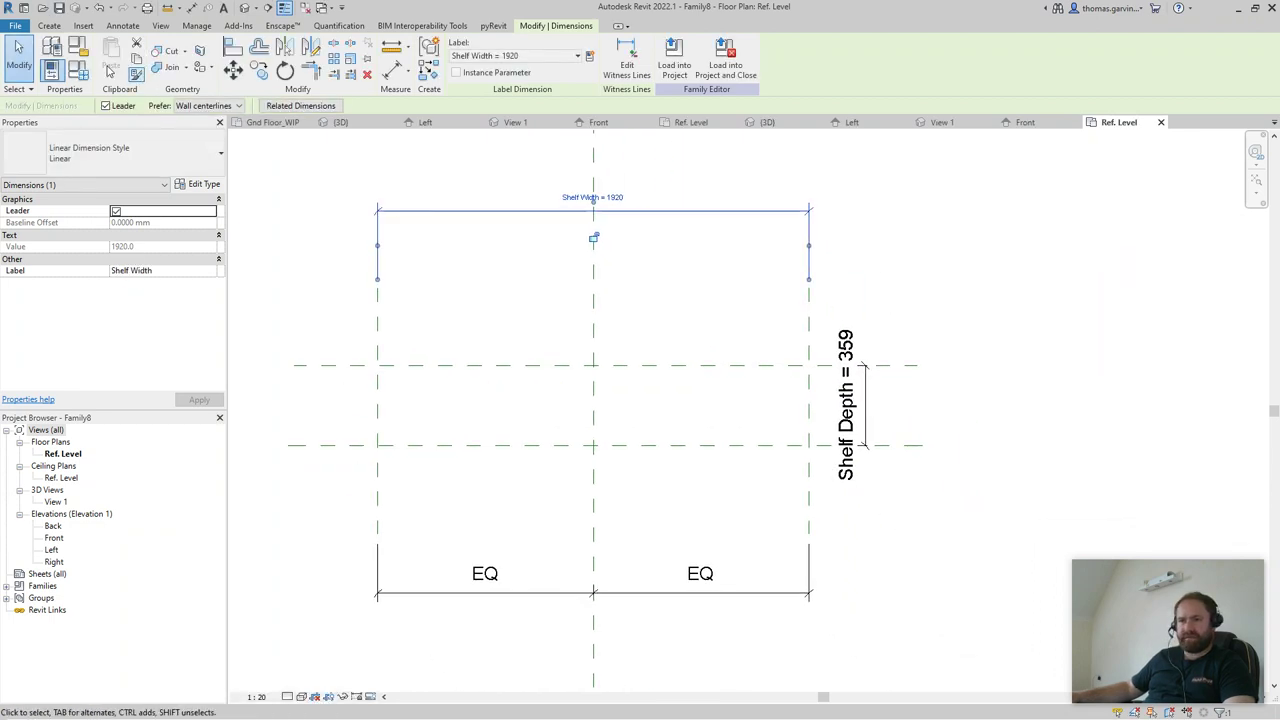
double_click(53, 538)
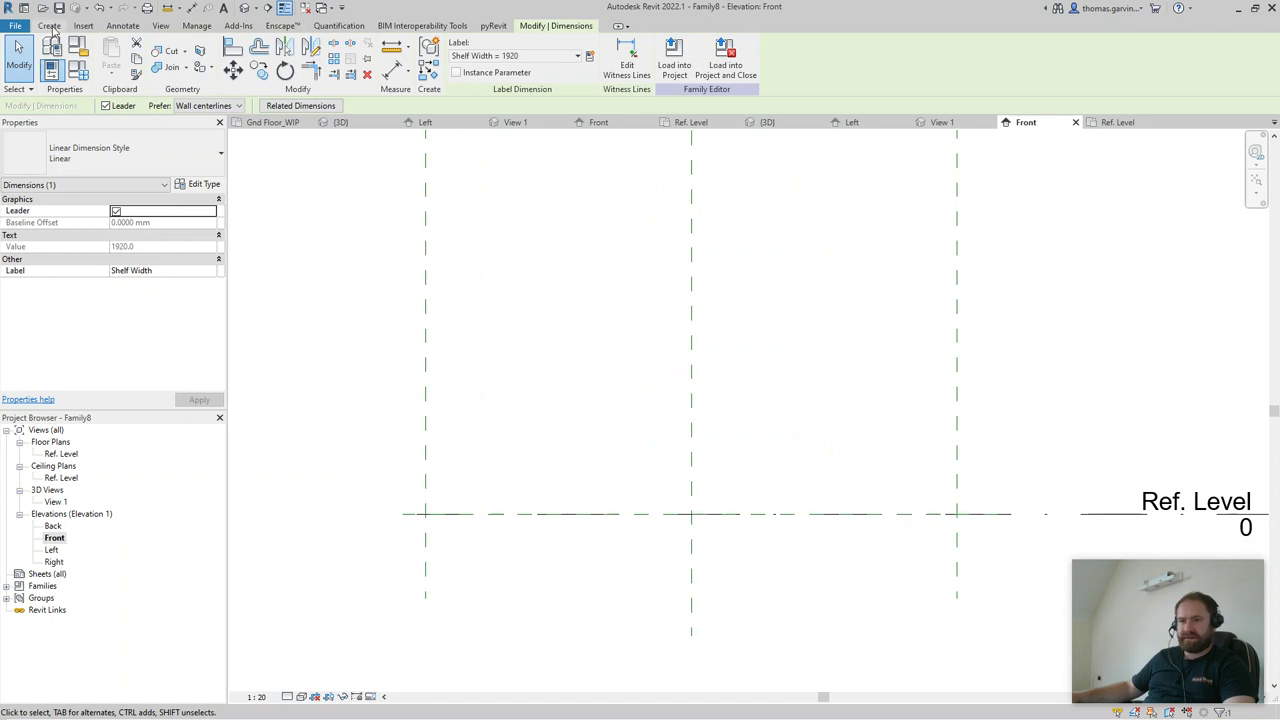
- Draw horizontal reference planes just above and below Ref. Level in the Front elevation
click(50, 27)
click(762, 55)
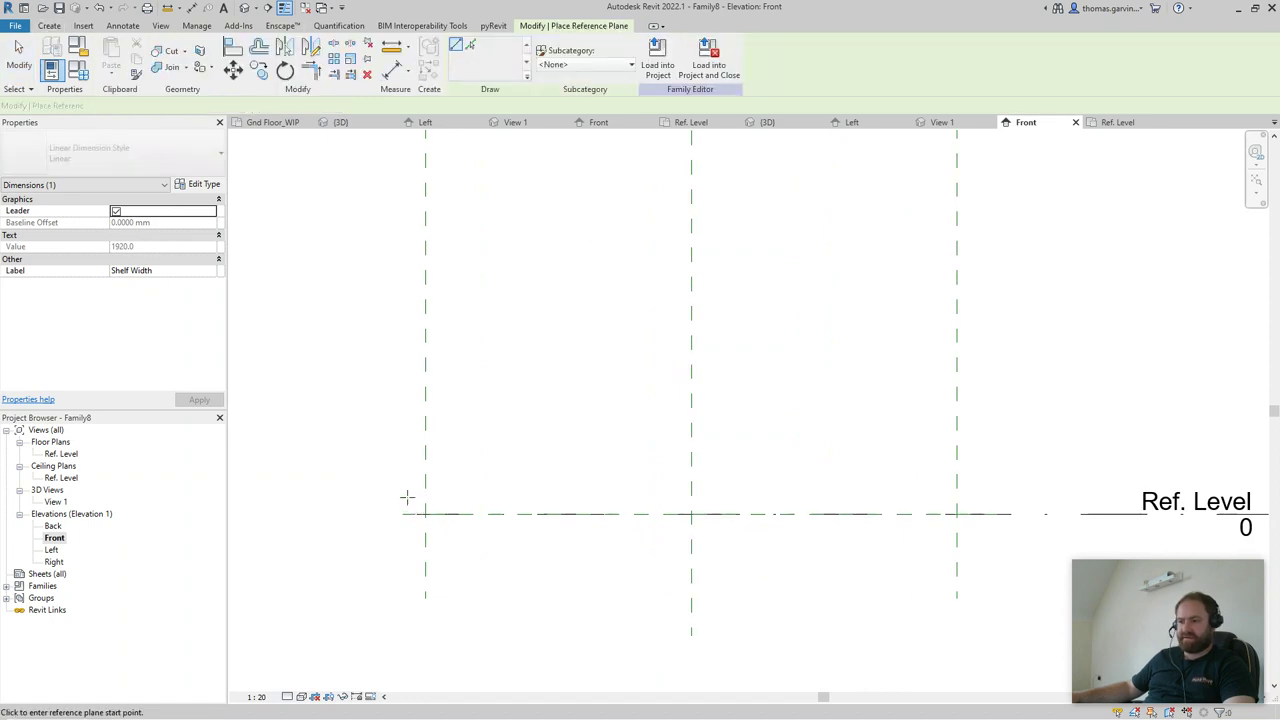
click(406, 497)
click(1010, 497)
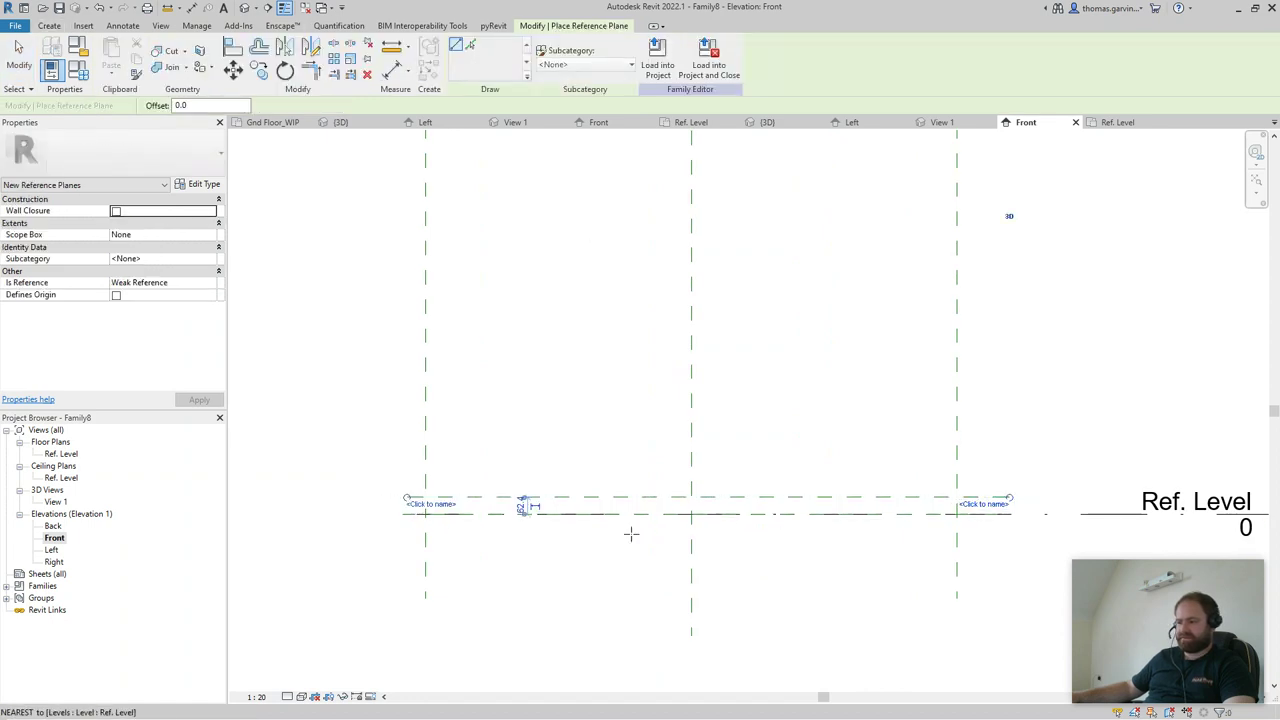
click(397, 540)
click(1016, 541)
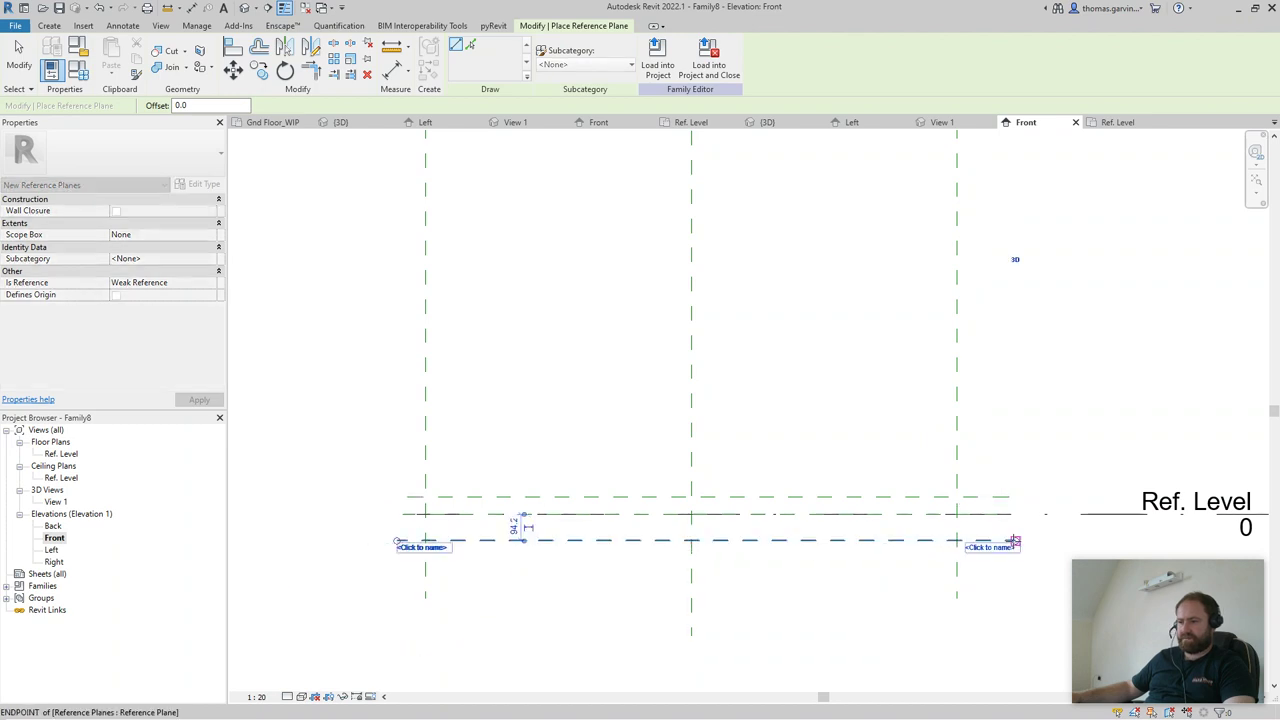
- Dimension the upper plane, Ref. Level and lower plane as an EQ chain
click(192, 8)
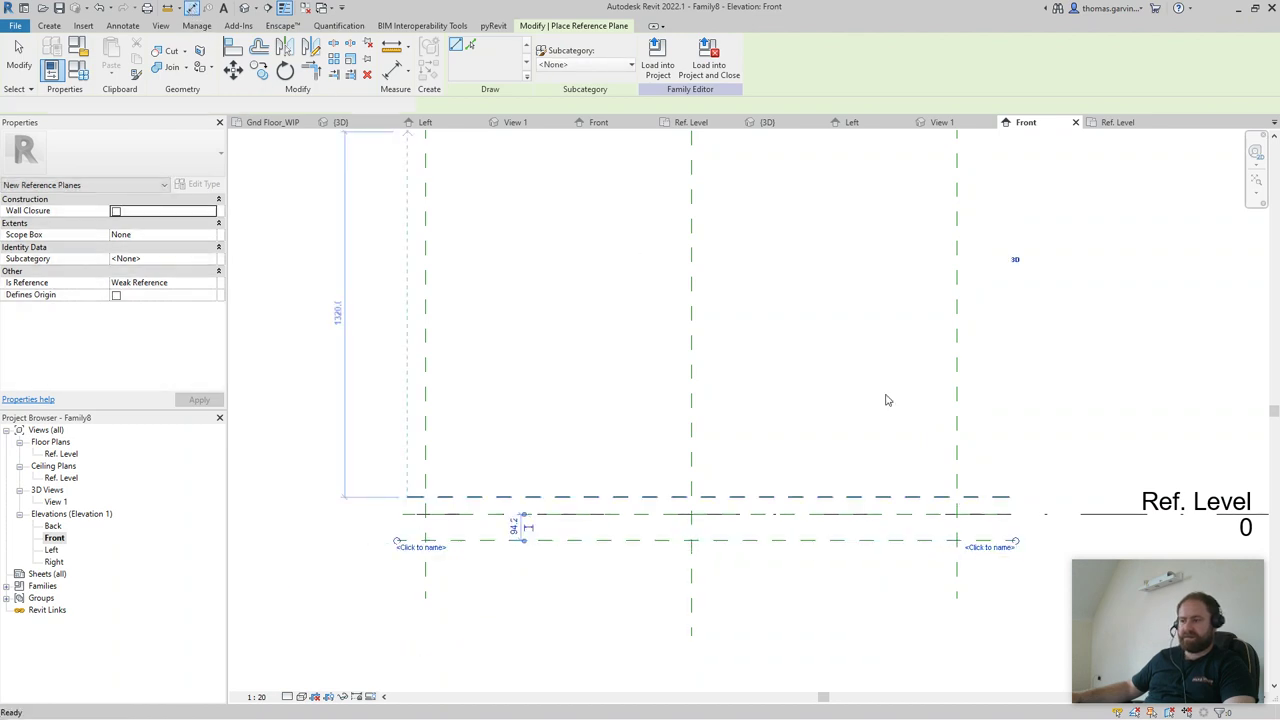
click(1000, 498)
click(997, 539)
click(1016, 470)
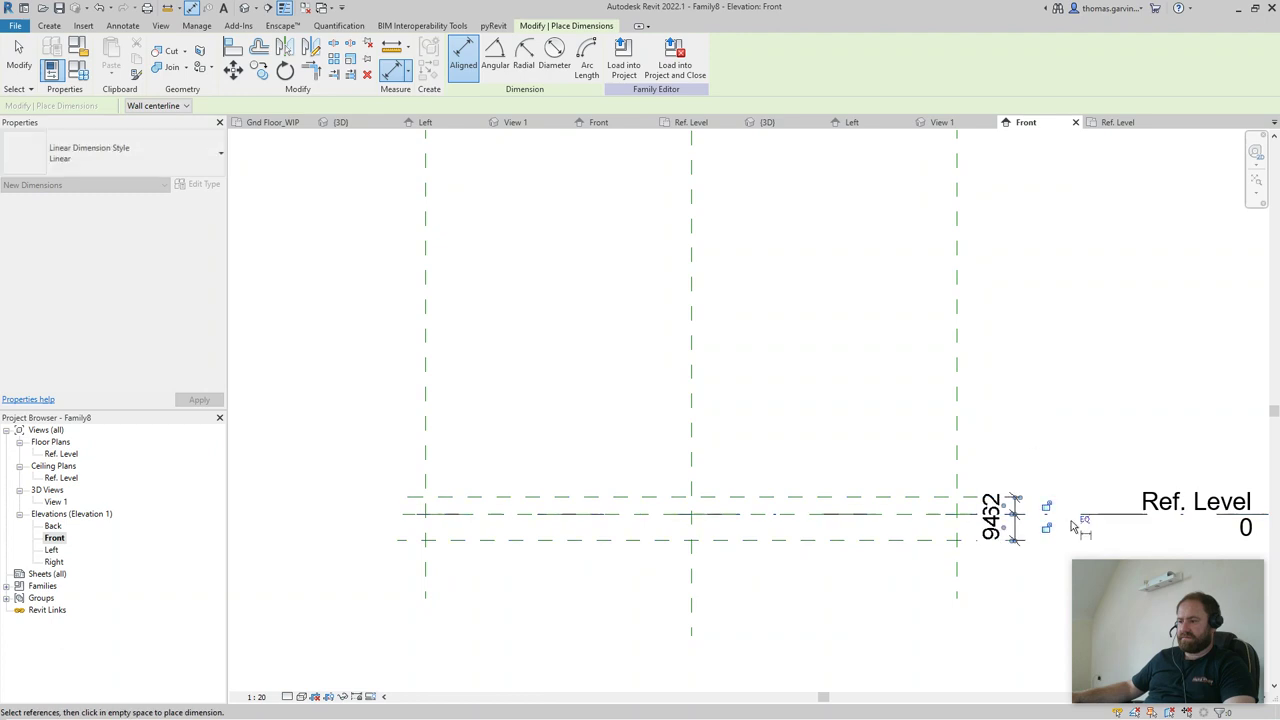
click(1085, 514)
- Add the overall 188 dimension between the planes and label it Shelf Thickness
click(829, 538)
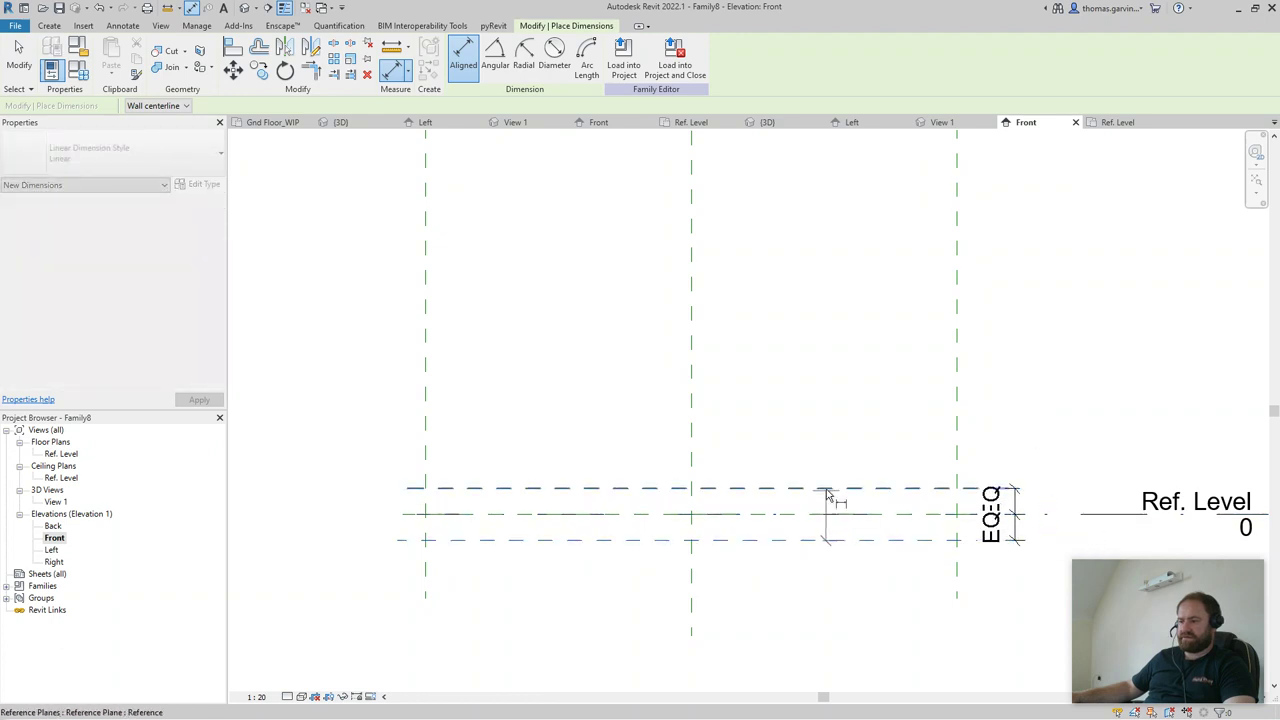
click(829, 492)
click(349, 404)
key(Escape)
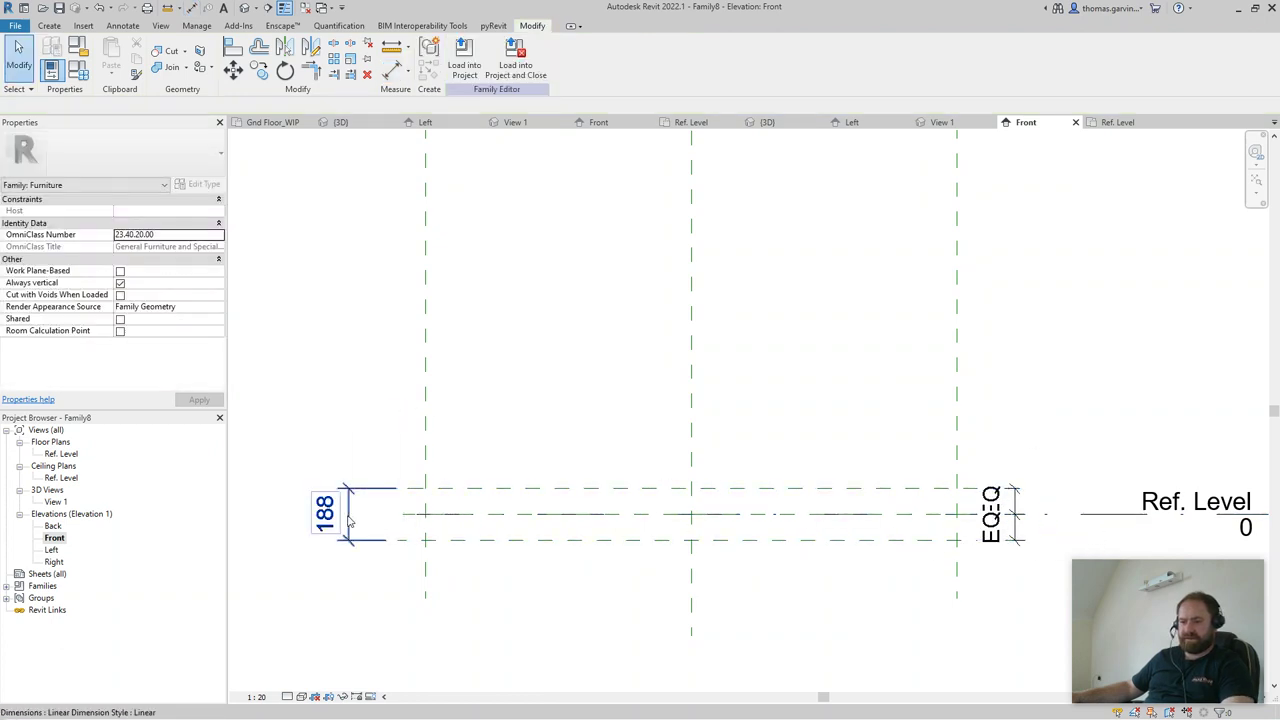
click(589, 58)
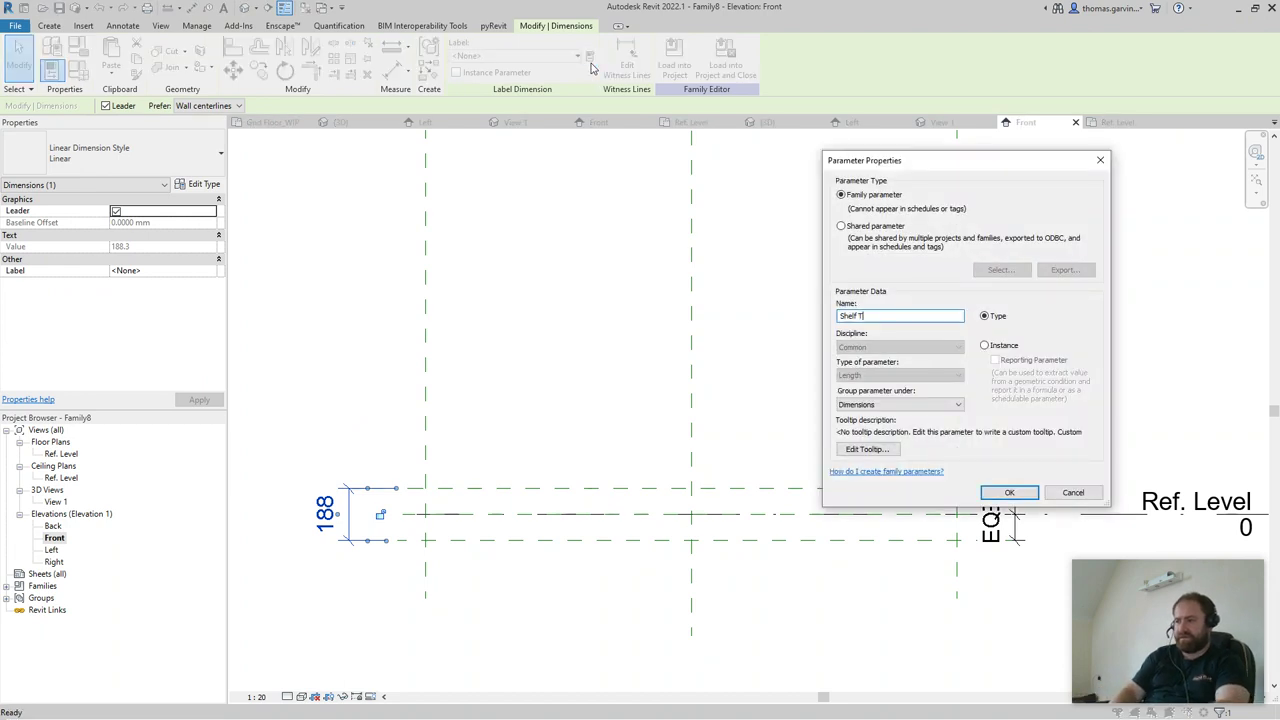
text(Shelf Thickness)
key(Return)
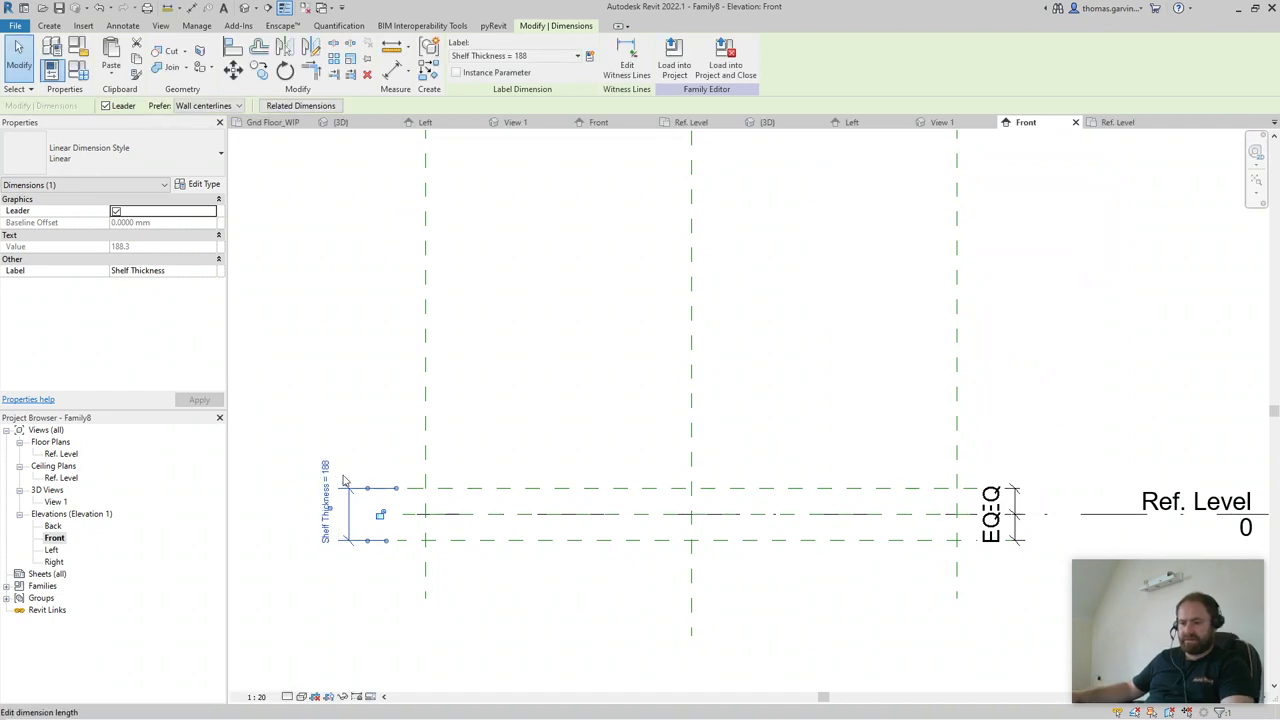
- Change the Shelf Thickness dimension value to 25
click(324, 506)
text(25)
key(Return)
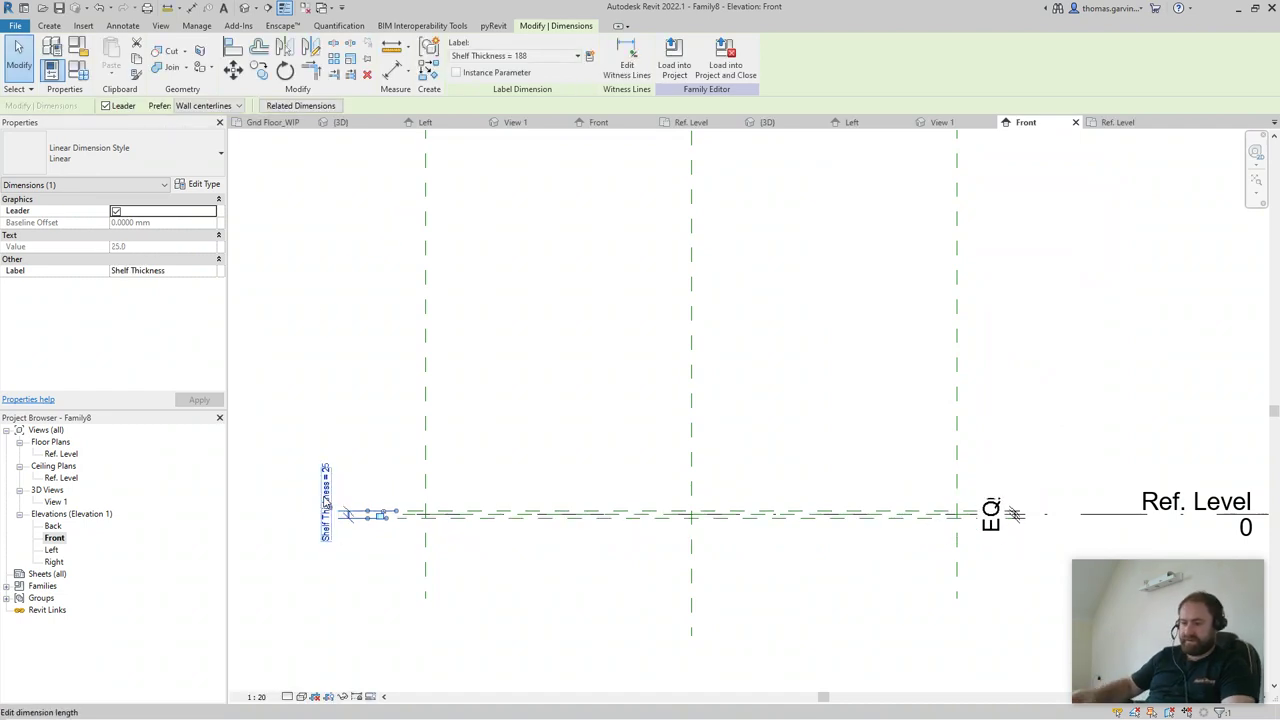
click(651, 400)
scroll(700, 400, down, 1)
middle_drag(963, 387, 951, 455)
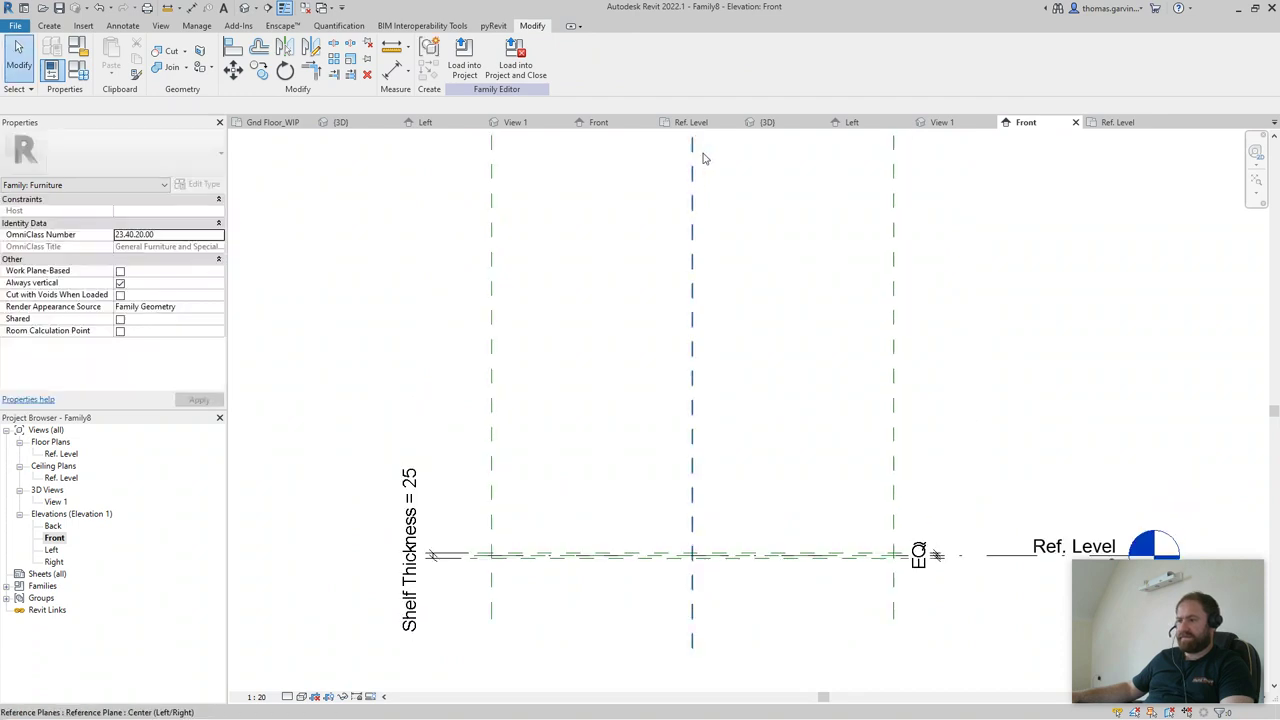
- In the Ref. Level plan, sketch a 1920 × 359 rectangle on the reference planes and finish the extrusion
click(1120, 123)
click(52, 27)
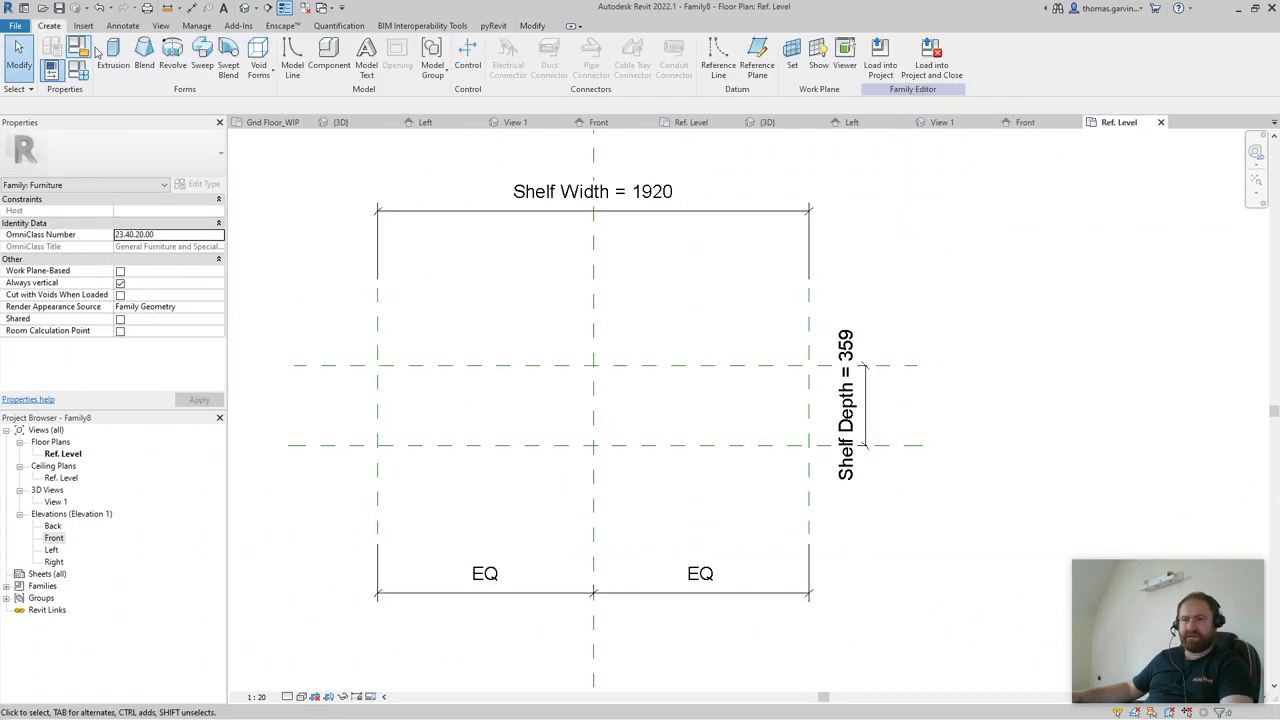
click(117, 54)
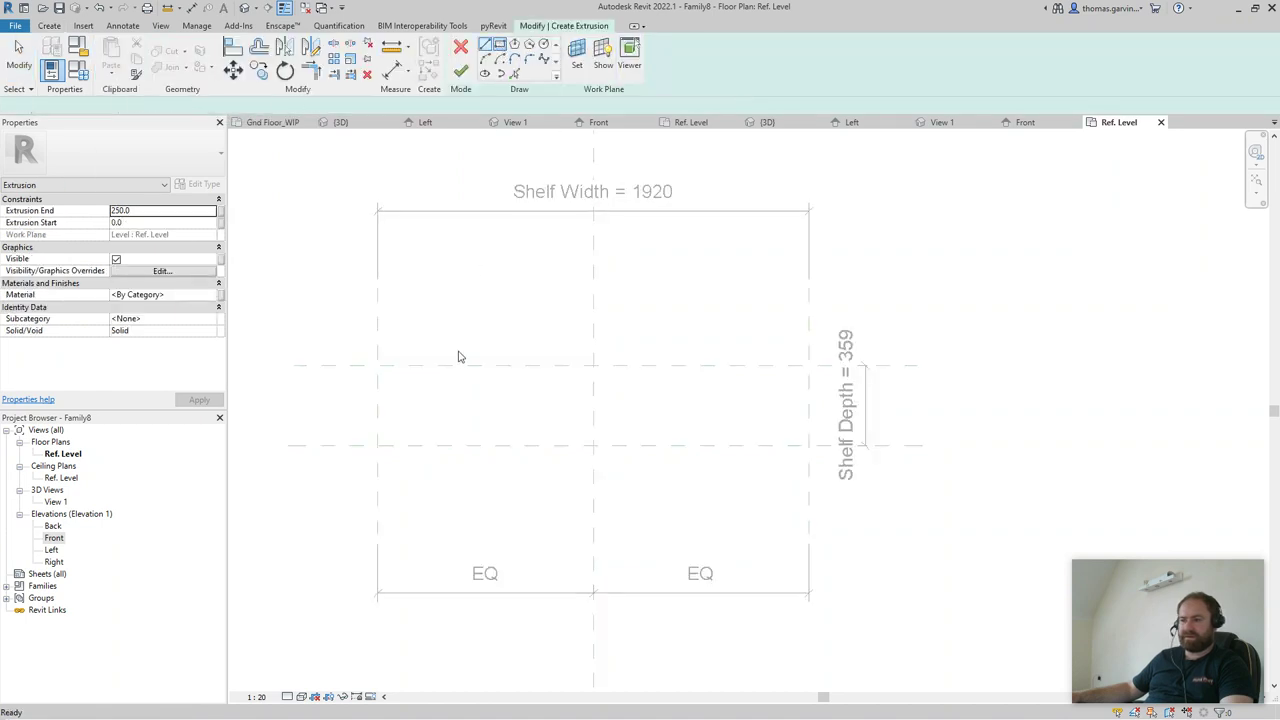
click(377, 365)
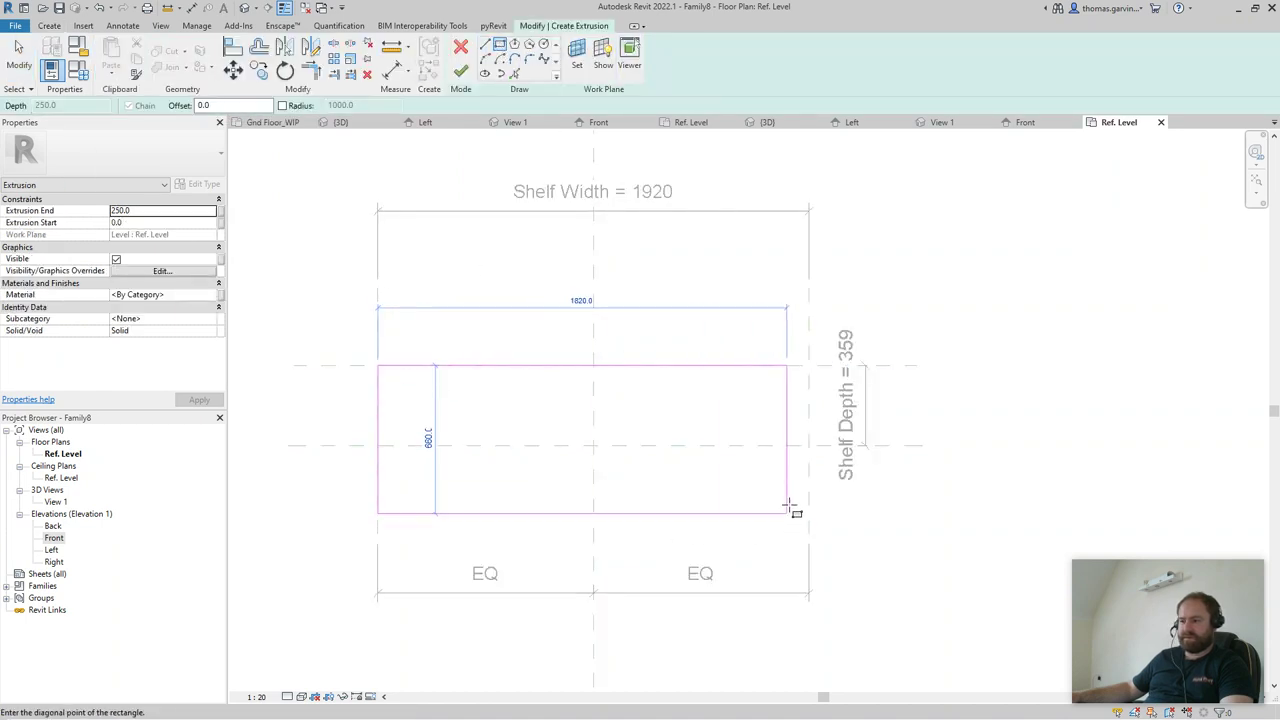
click(809, 445)
click(809, 445)
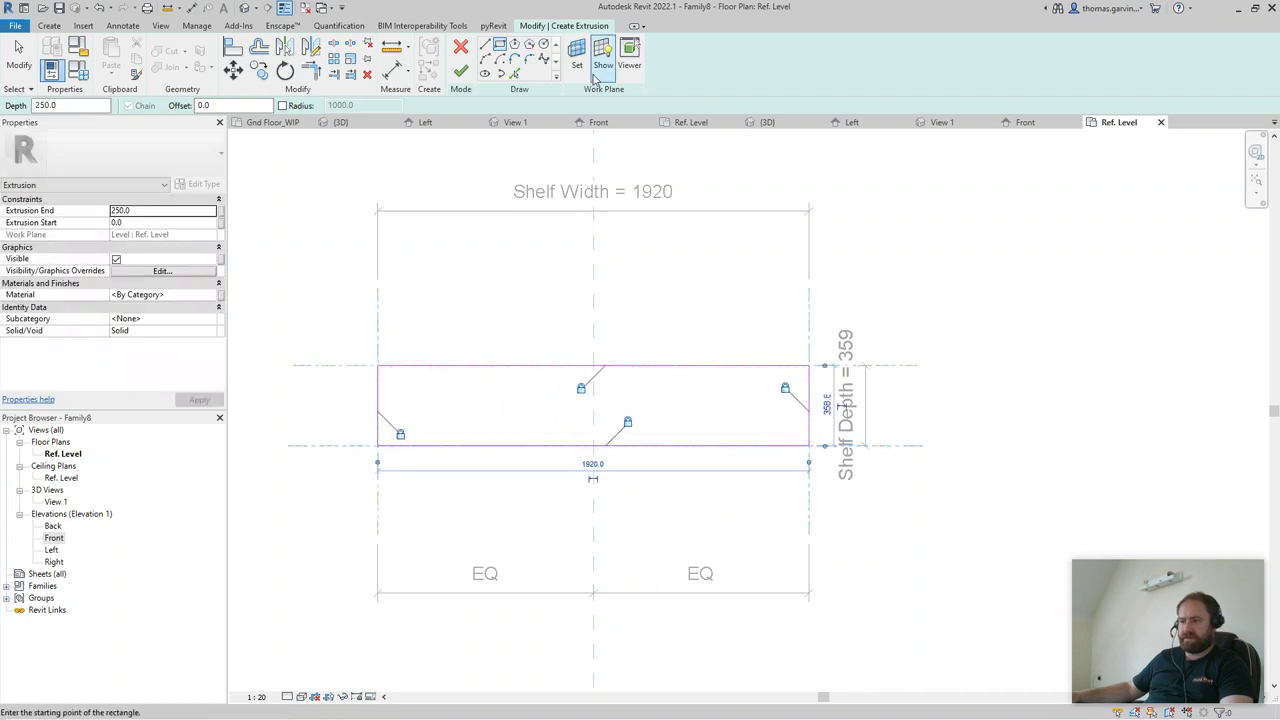
click(458, 73)
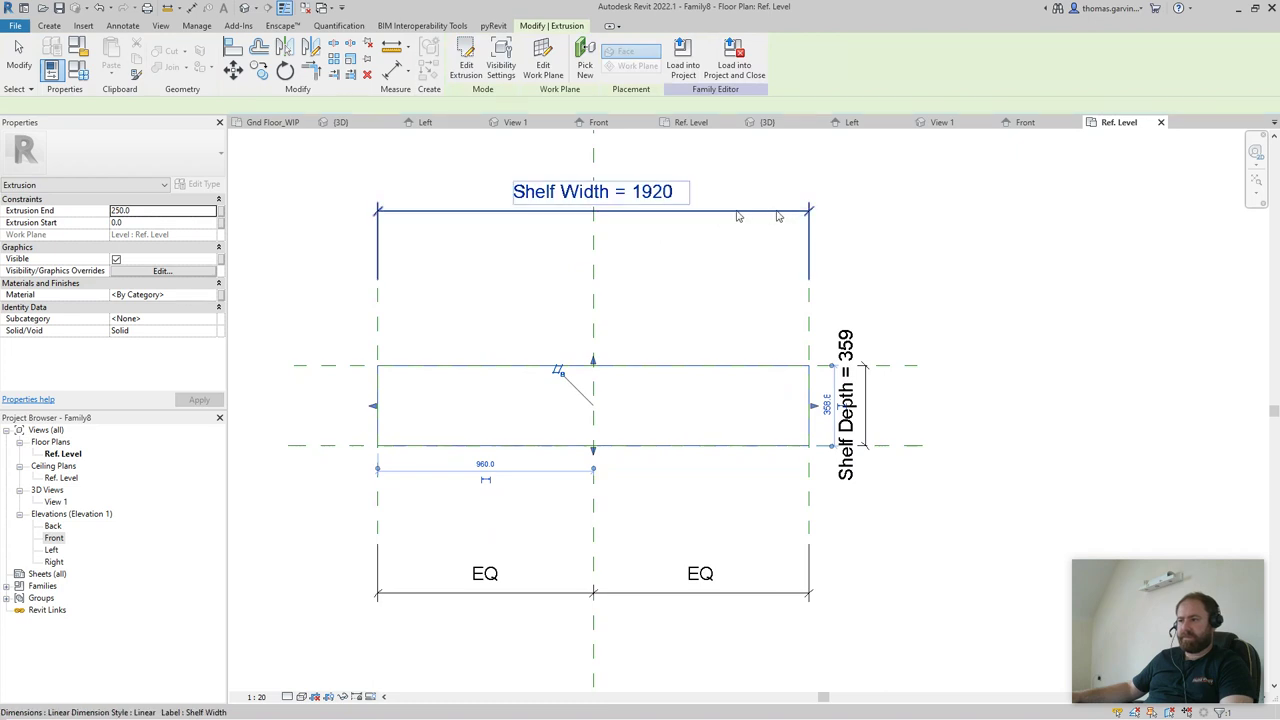
- Link the extrusion's Material to a new Shelf Material parameter and view it in 3D
click(220, 295)
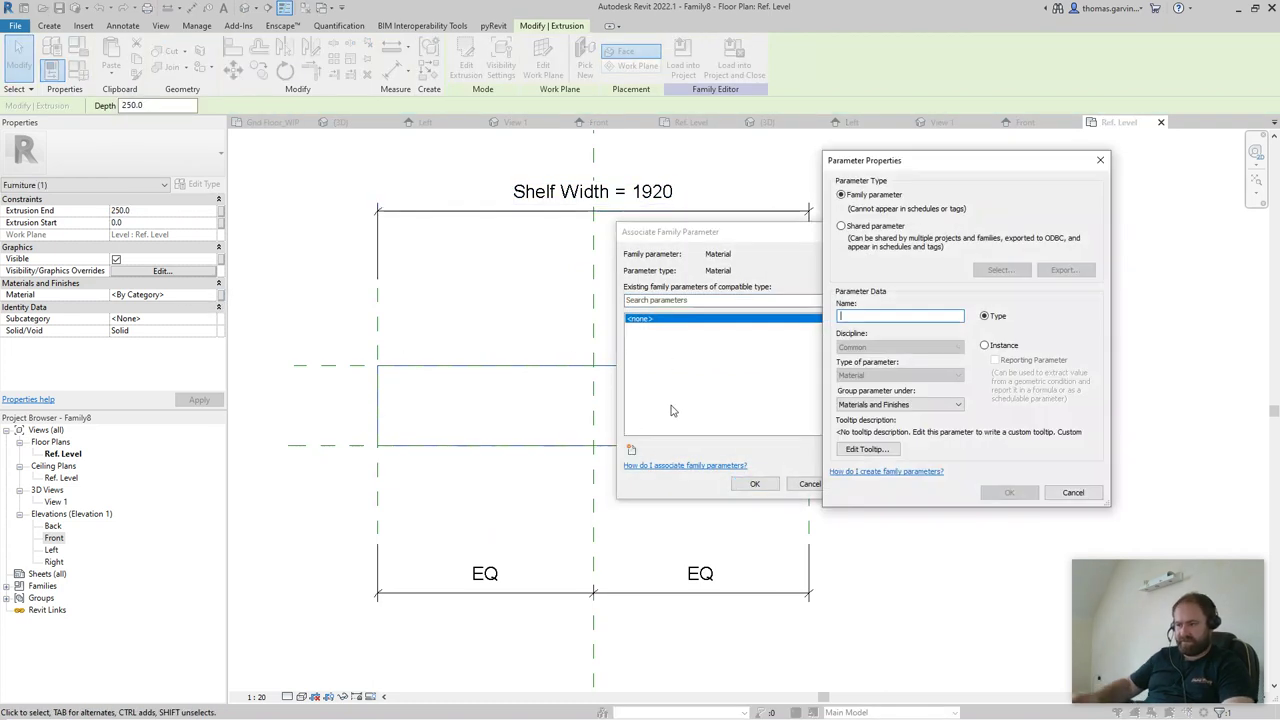
text(Shelf Material)
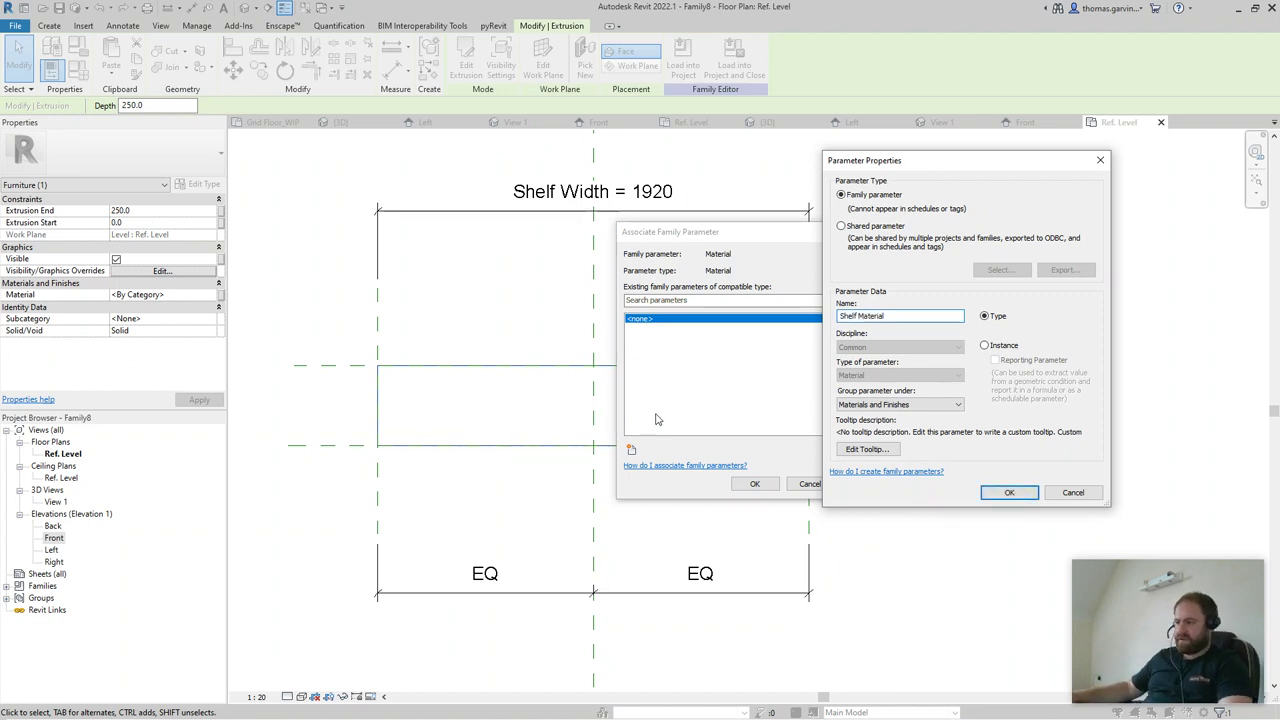
click(1009, 494)
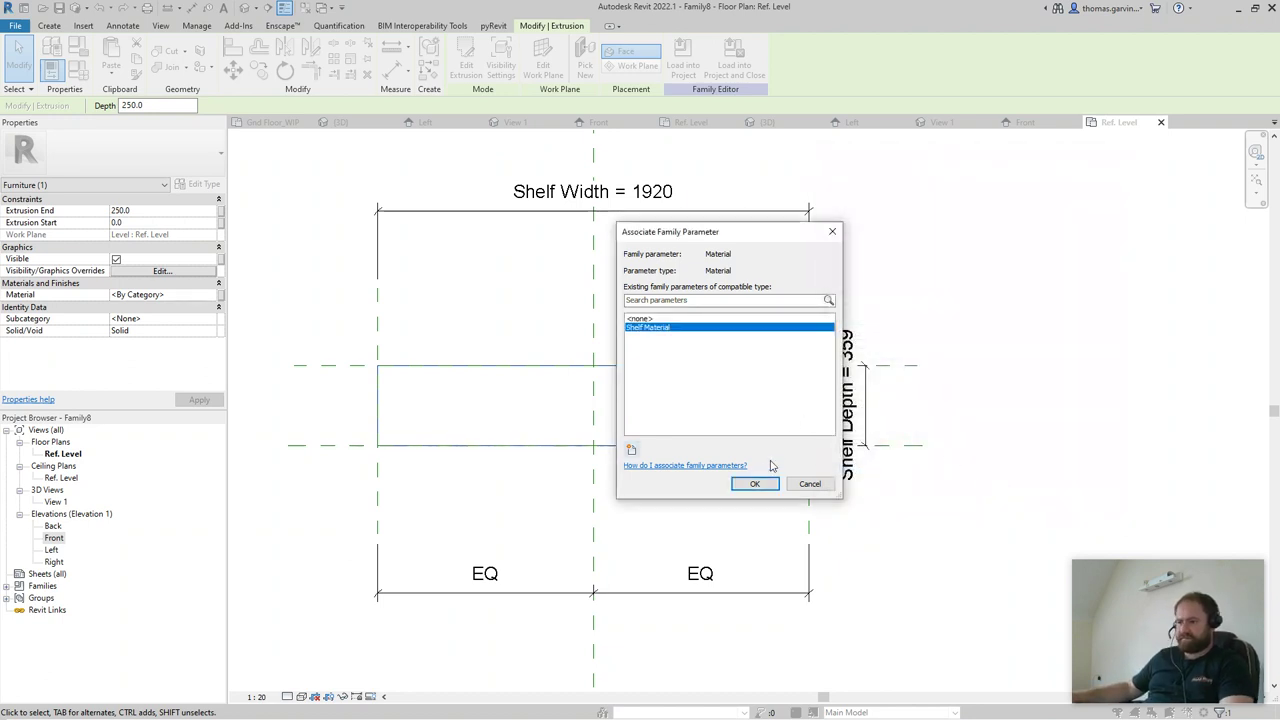
click(756, 485)
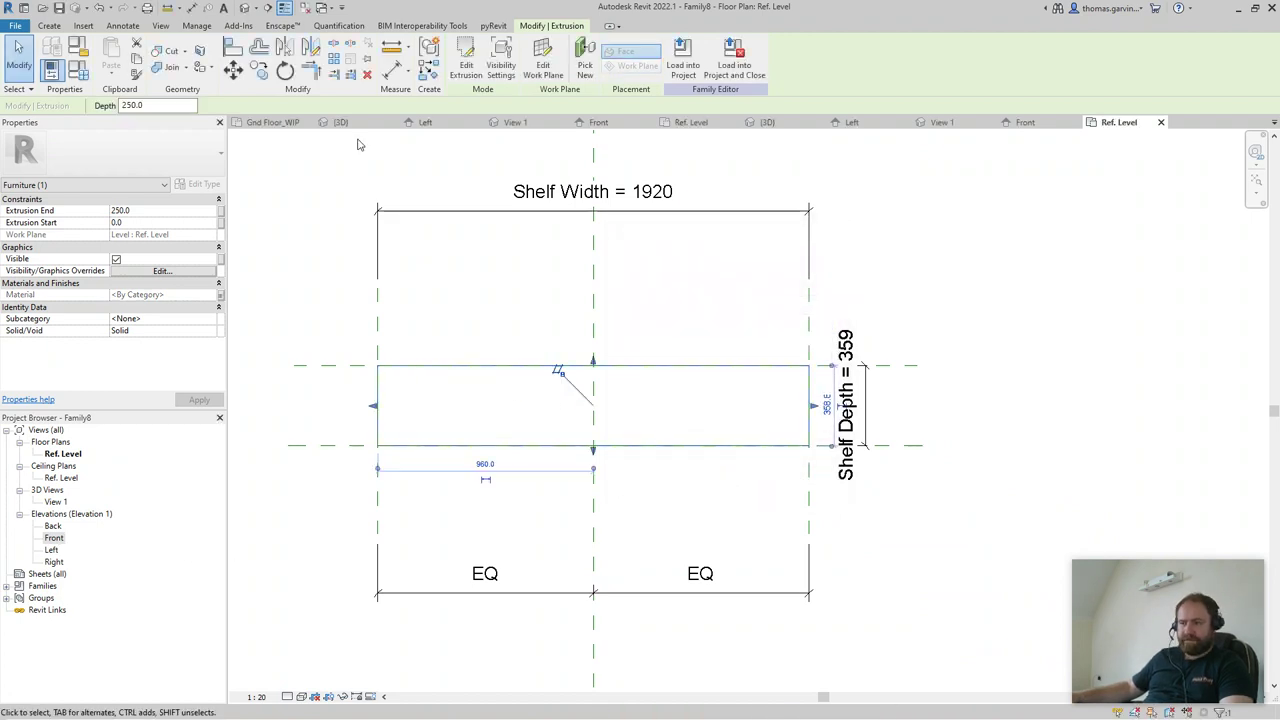
click(243, 9)
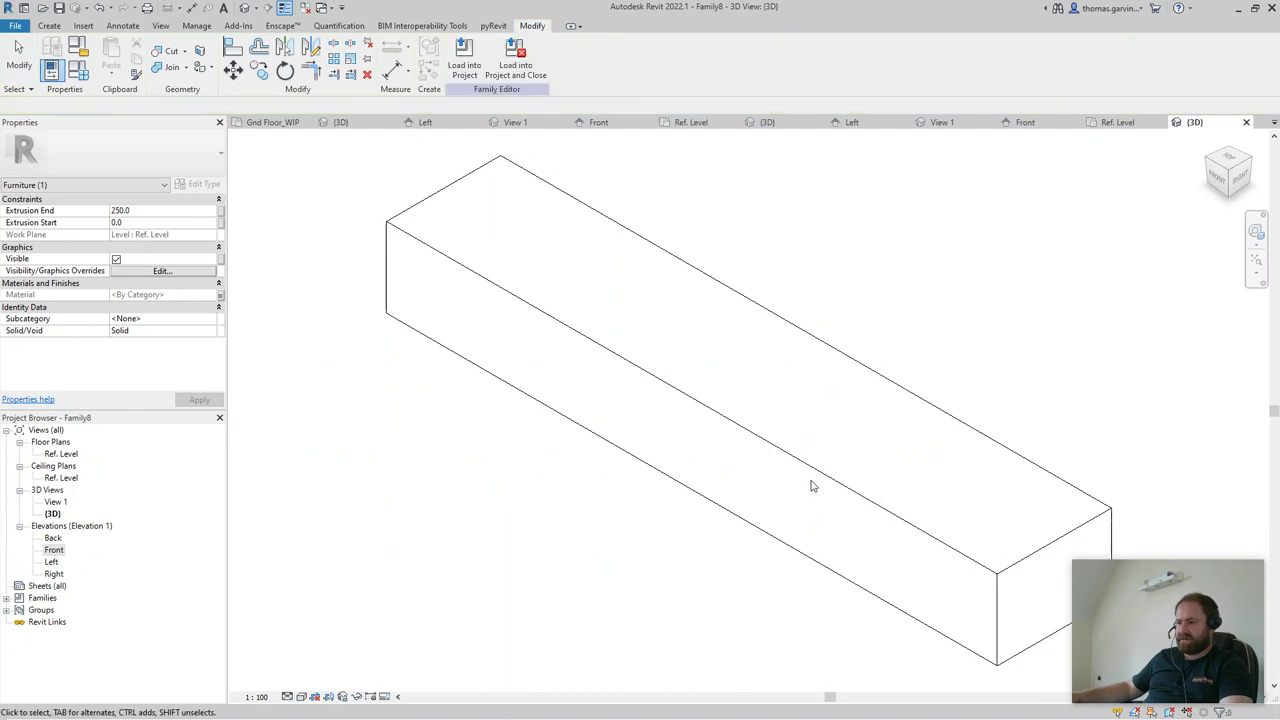
- In the Front elevation, drag the extrusion faces to the thickness planes for a 25 slab
scroll(808, 483, down, 2)
double_click(62, 454)
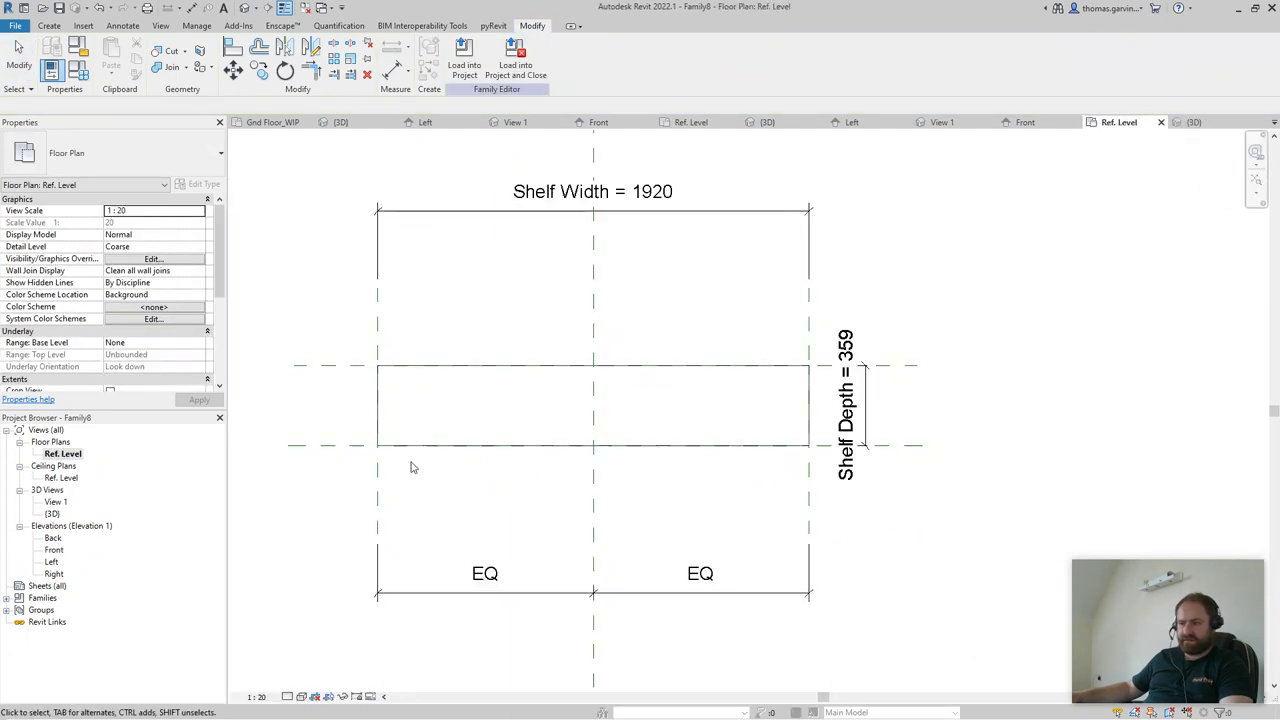
double_click(56, 551)
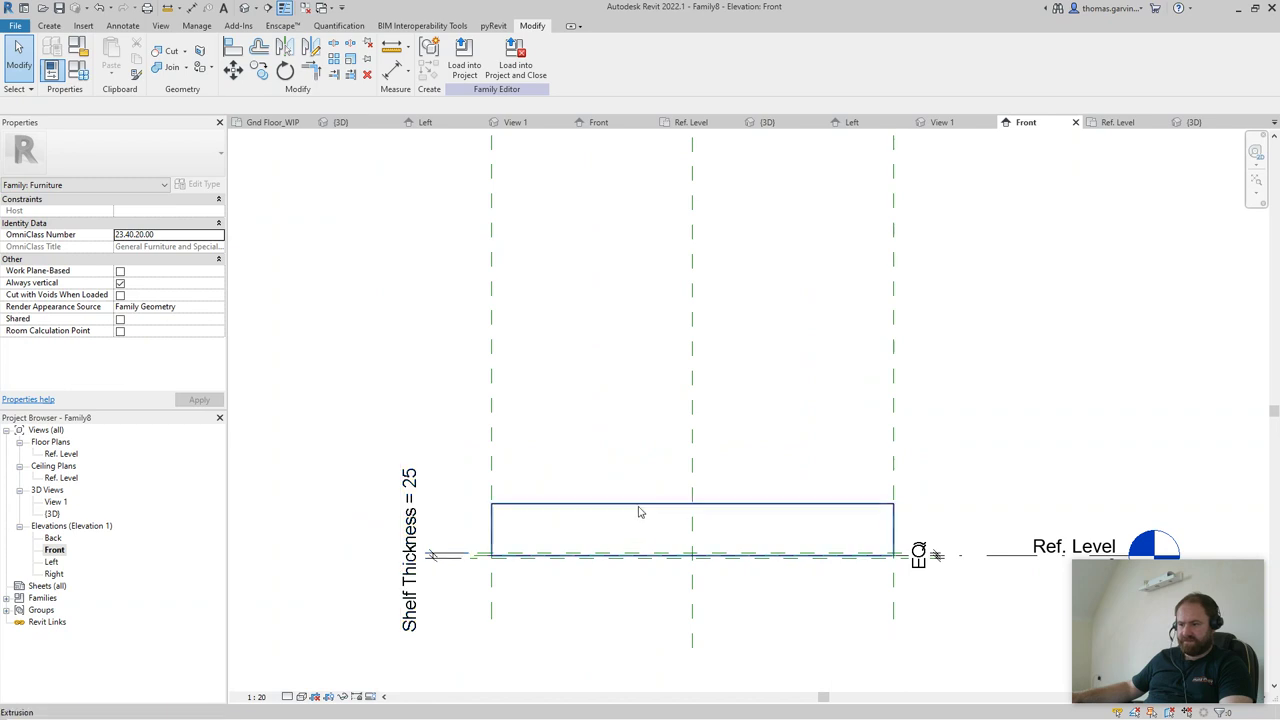
scroll(645, 612, up, 2)
click(735, 523)
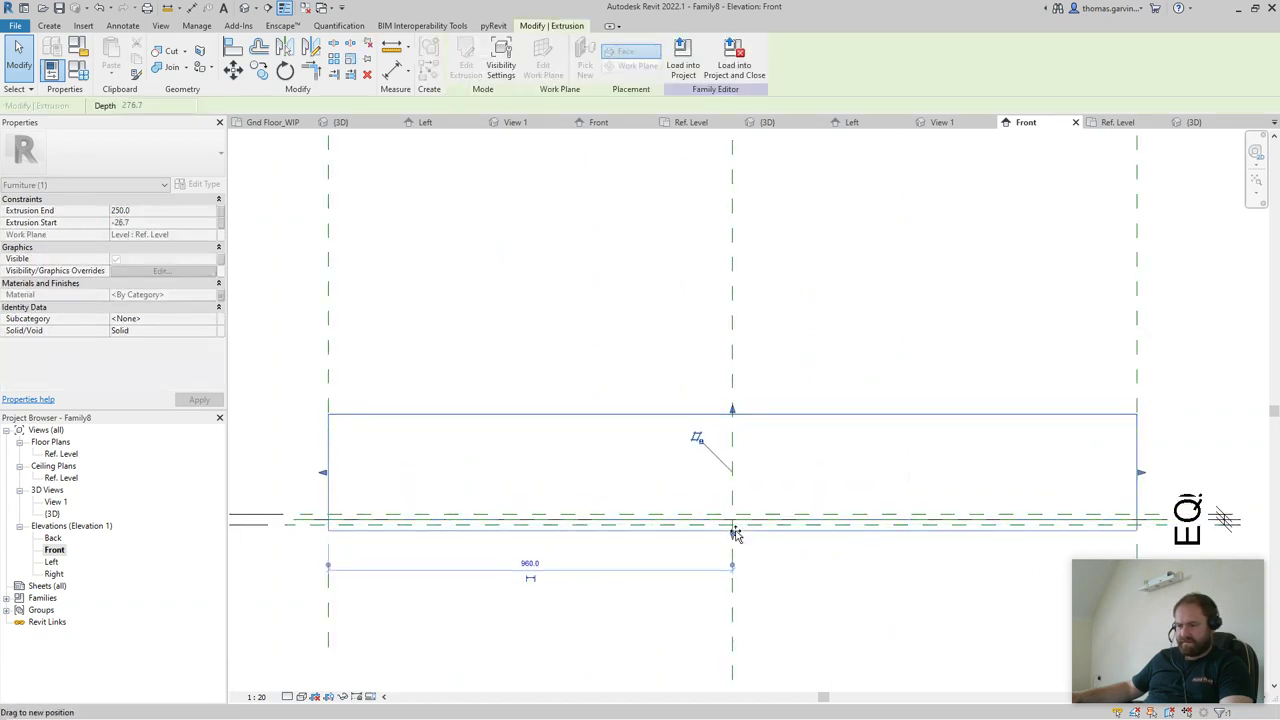
drag(735, 530, 735, 517)
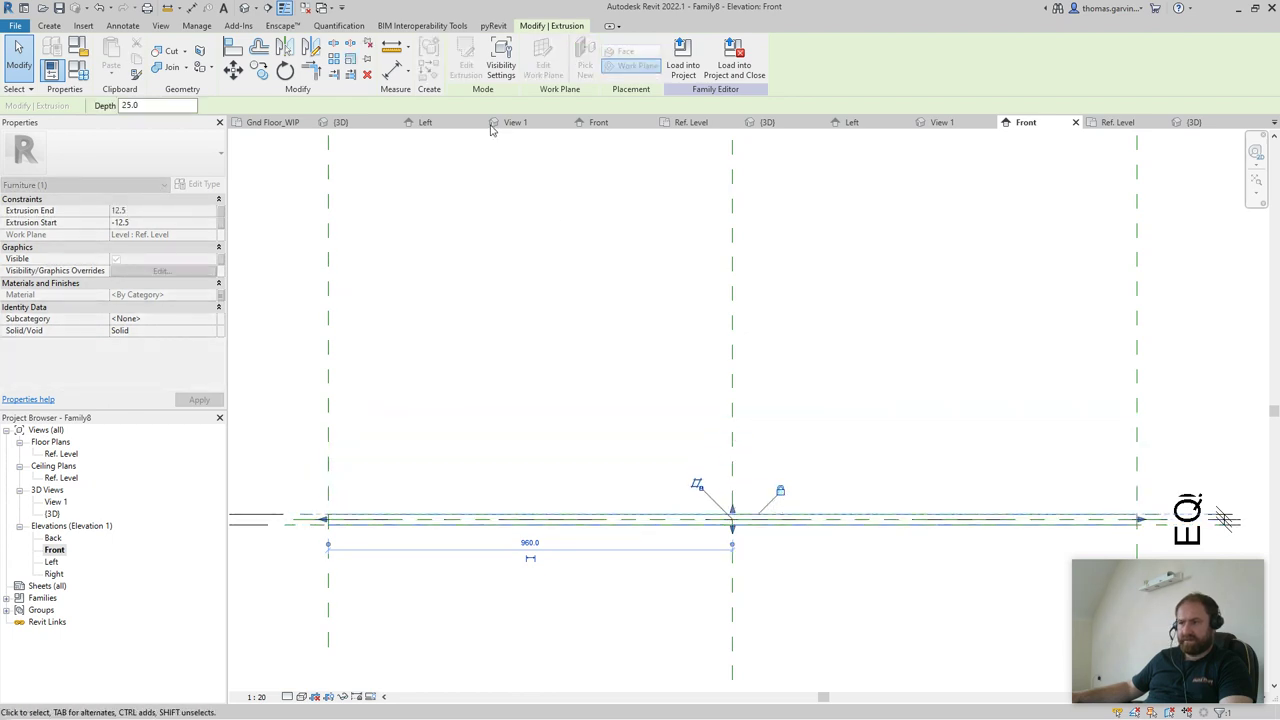
- Orbit and zoom the default 3D view to inspect the thin shelf slab
click(243, 8)
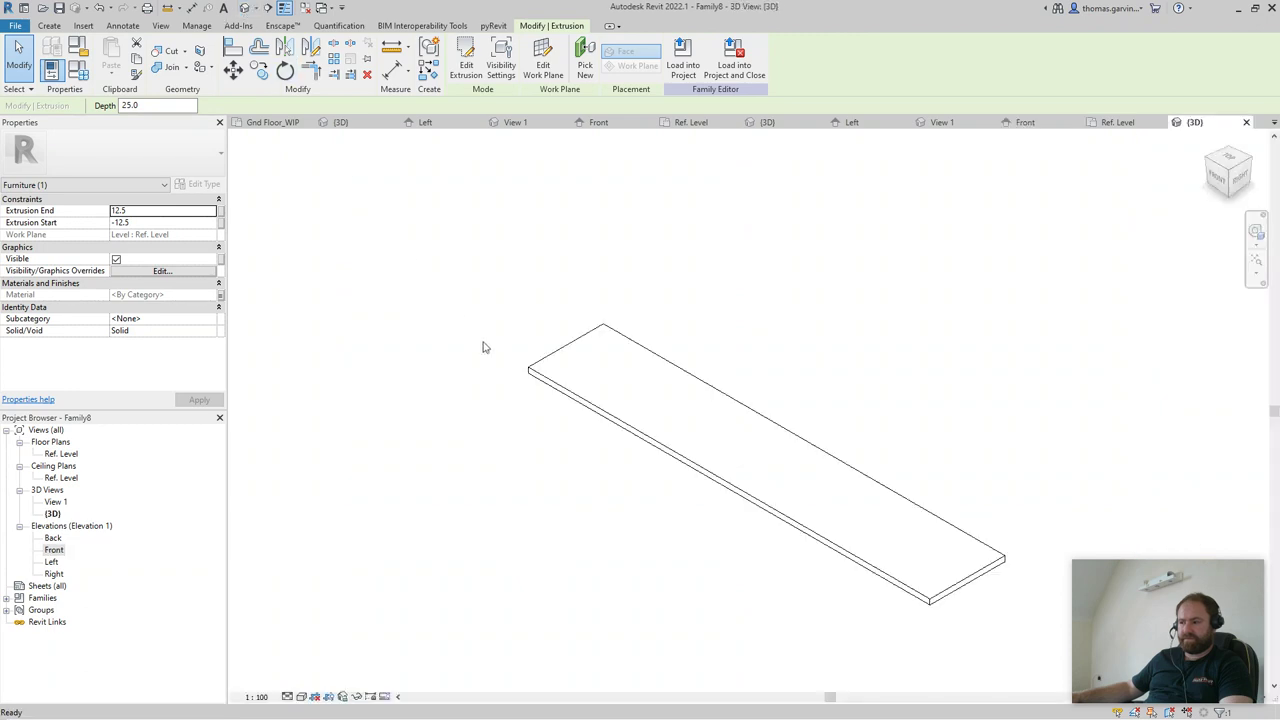
shift+middle_drag(554, 428, 711, 514)
scroll(654, 531, up, 4)
scroll(575, 577, down, 3)
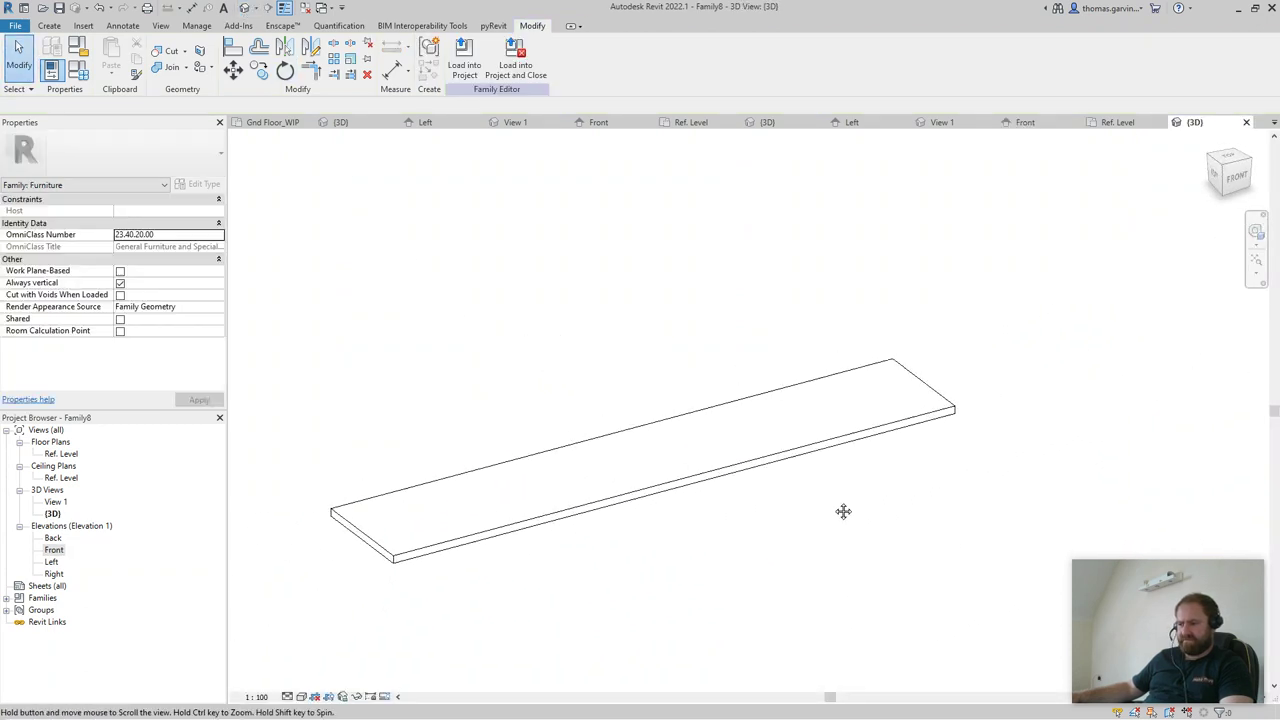
scroll(430, 535, up, 3)
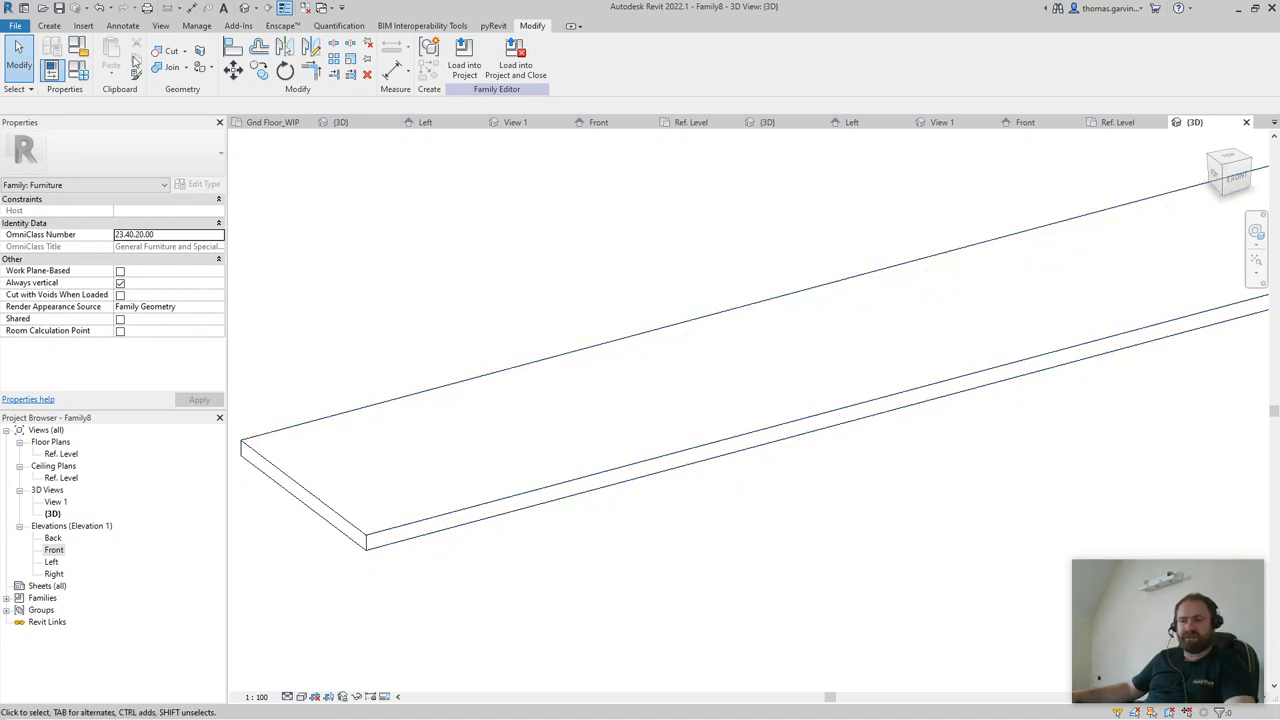
- Create a new family from the Metric Profile.rft template
key(alt+f)
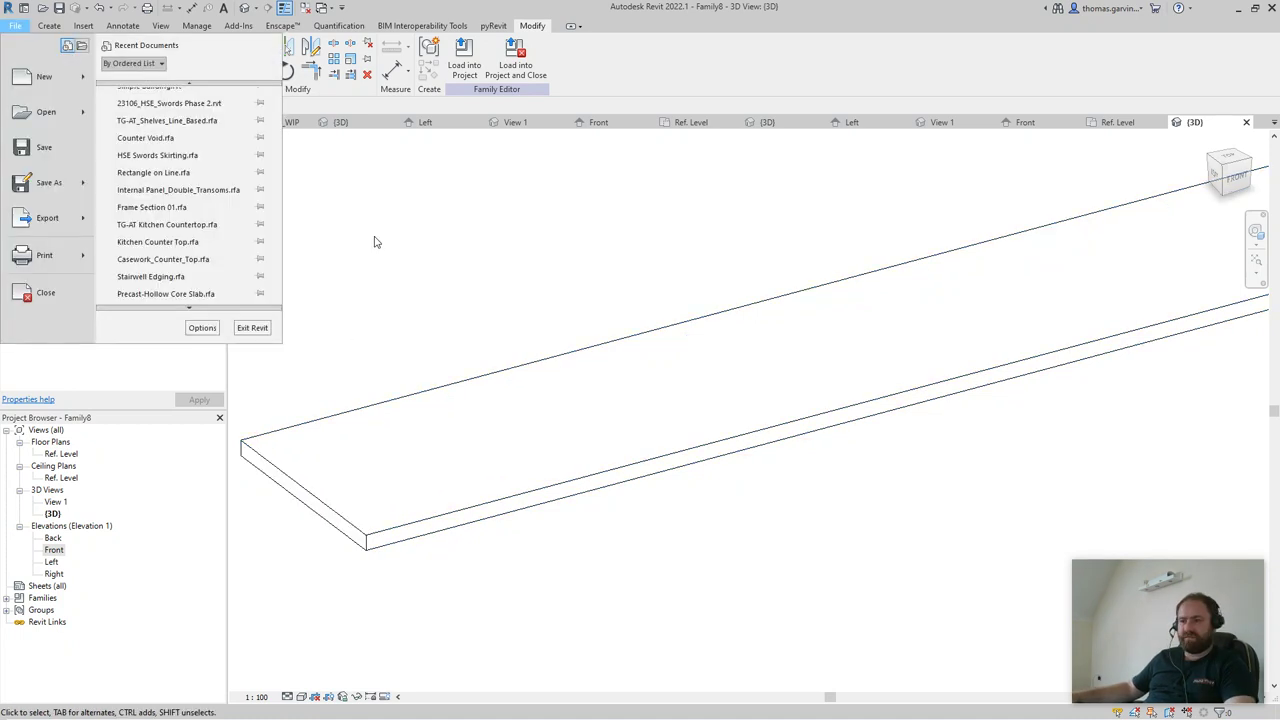
mouse_move(85, 83)
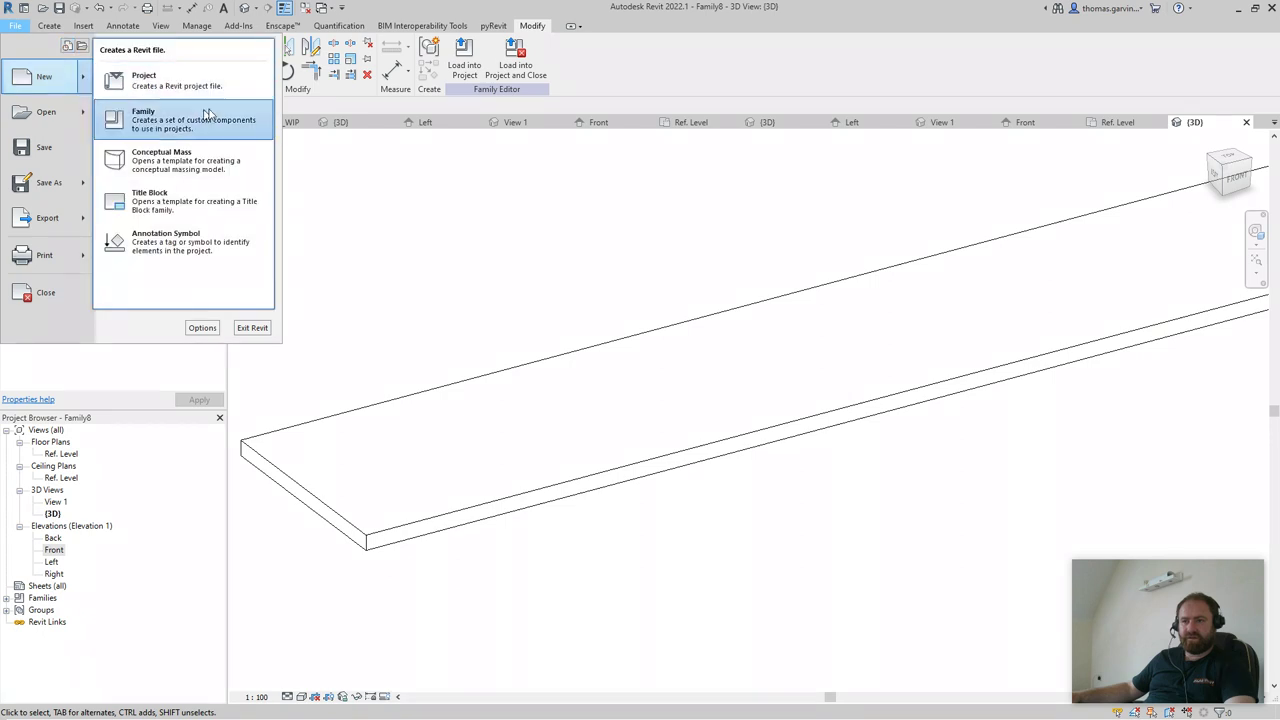
click(222, 124)
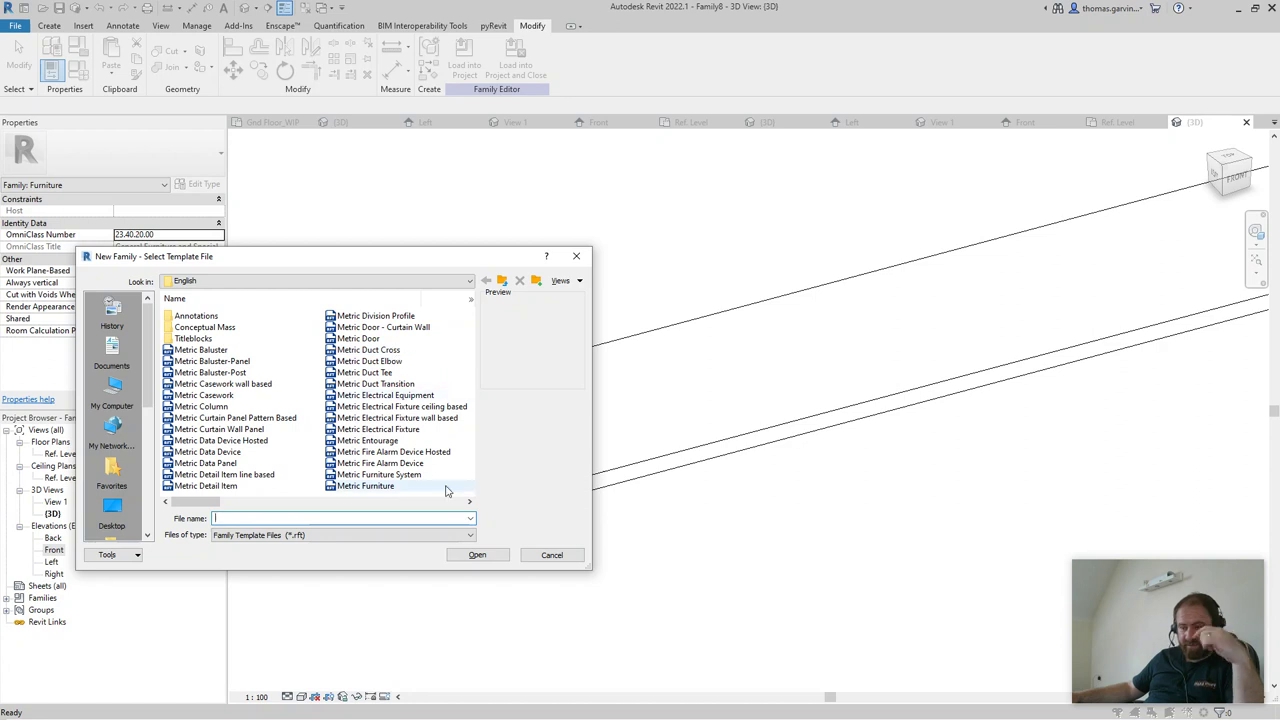
scroll(446, 490, right, 1)
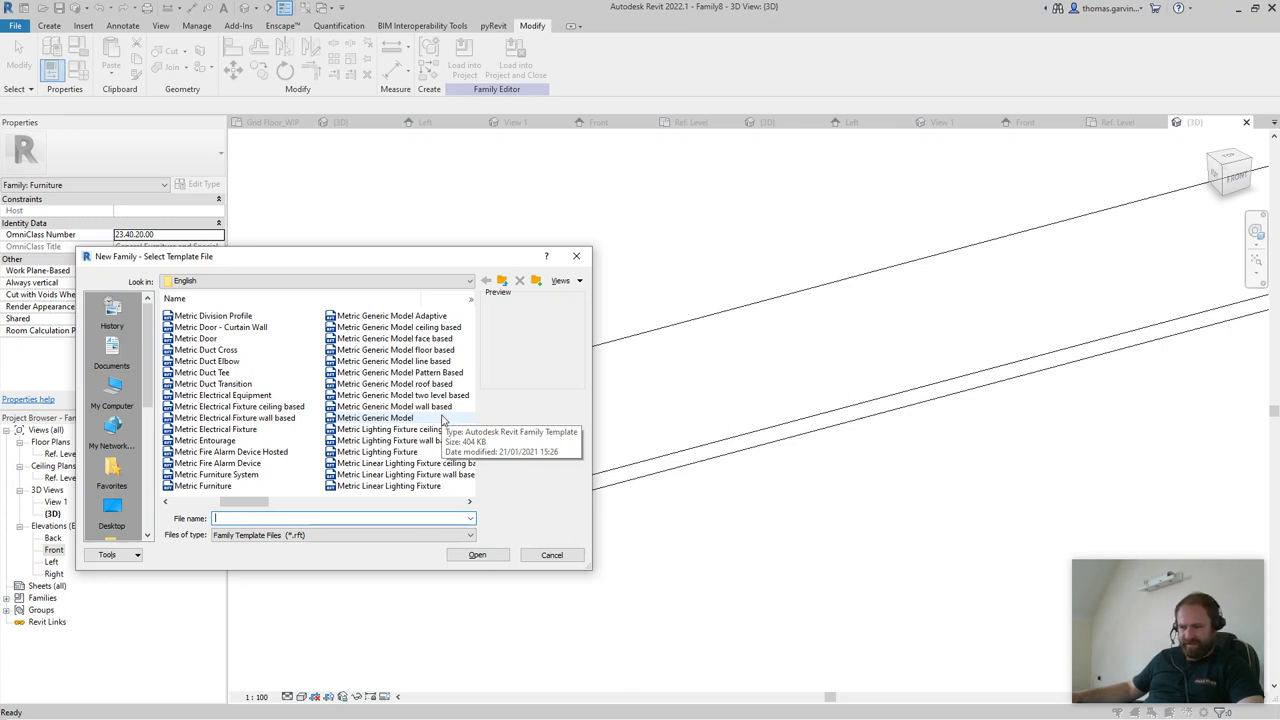
scroll(443, 420, right, 1)
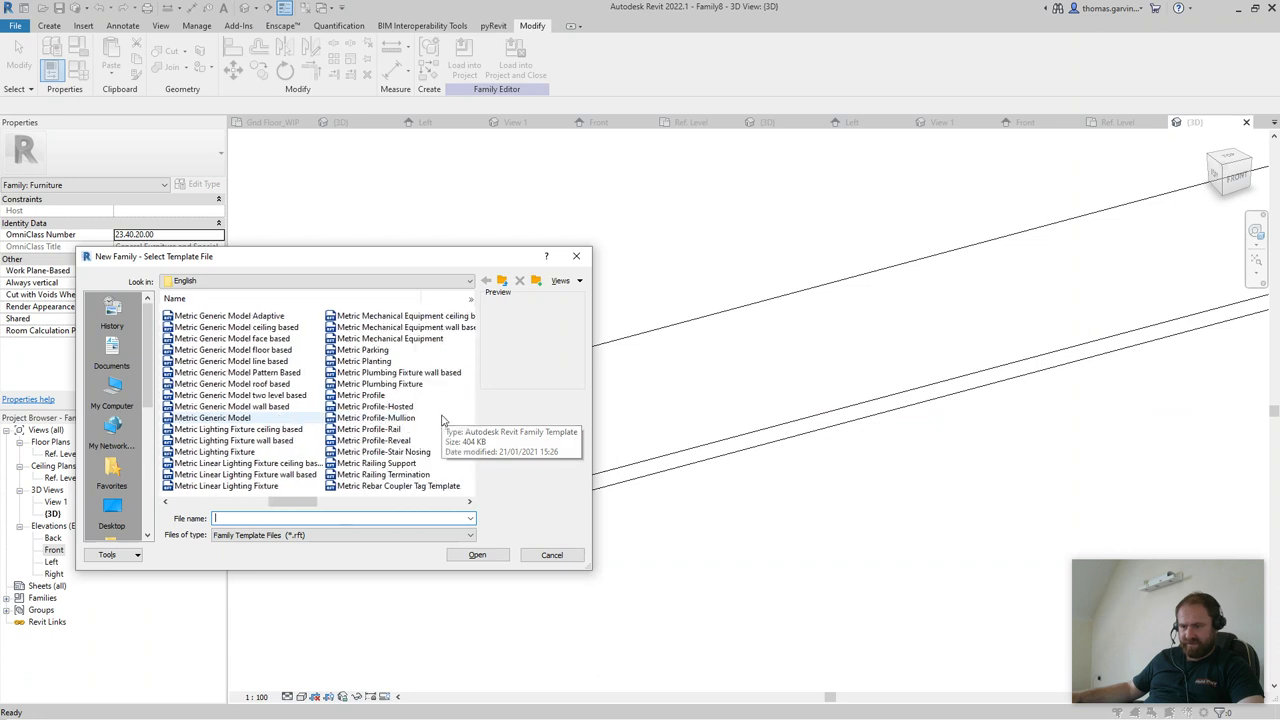
click(407, 406)
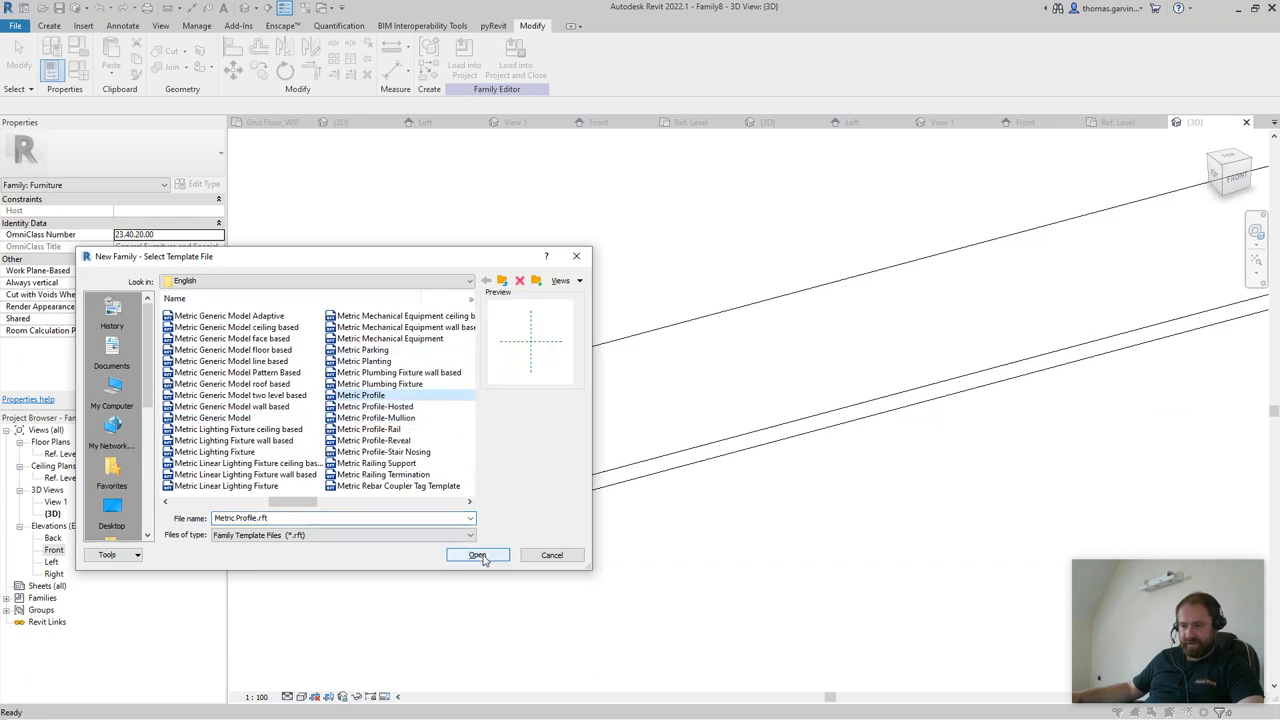
click(477, 554)
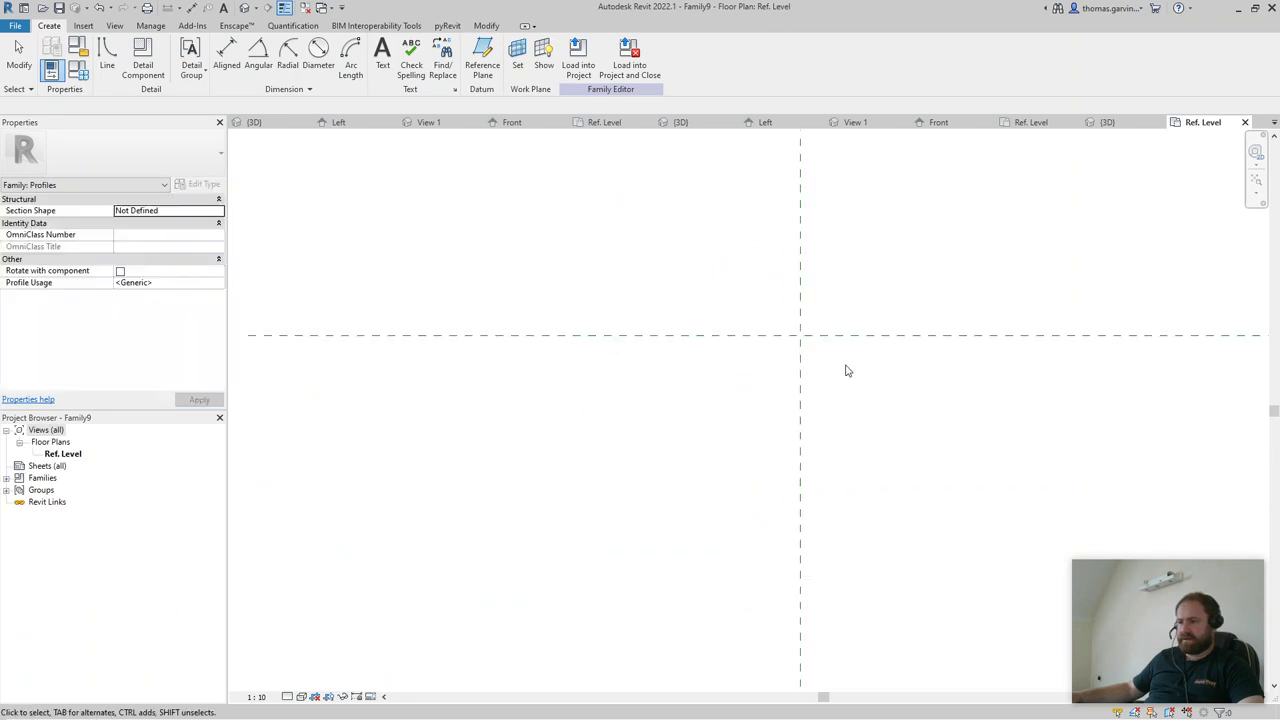
- Draw a vertical and a horizontal reference plane near the profile corner
click(484, 58)
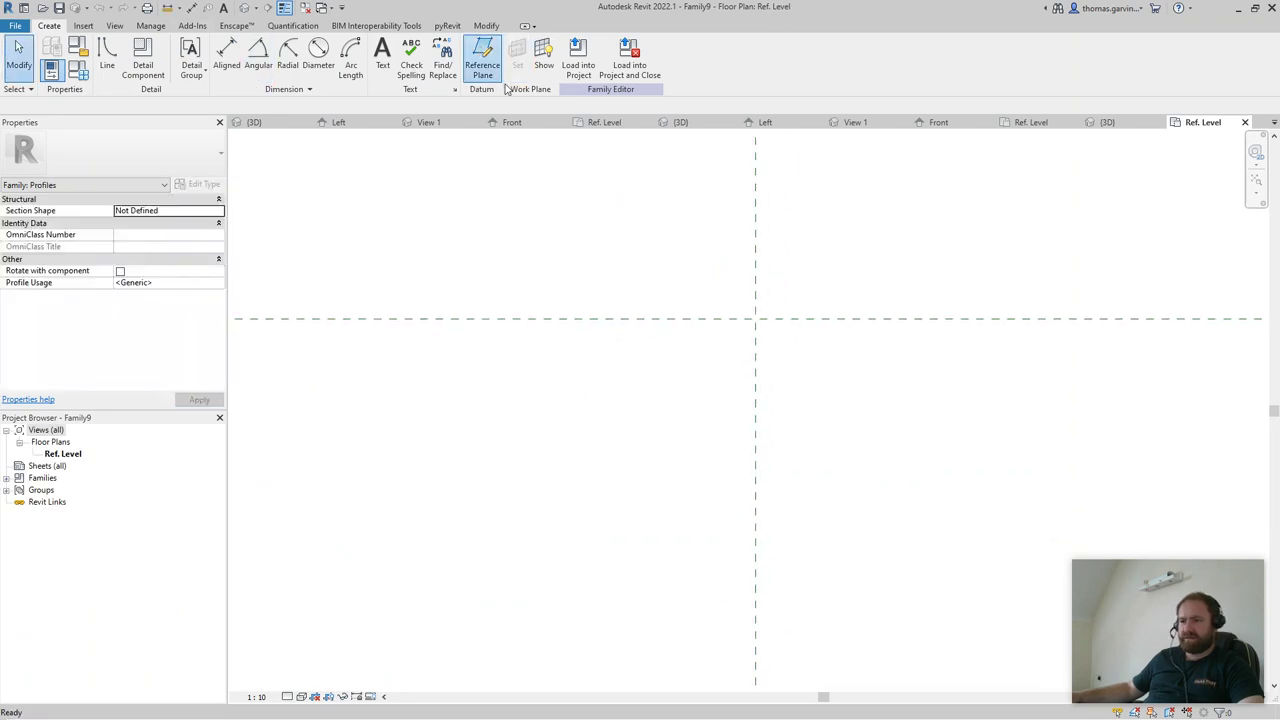
click(701, 262)
click(701, 381)
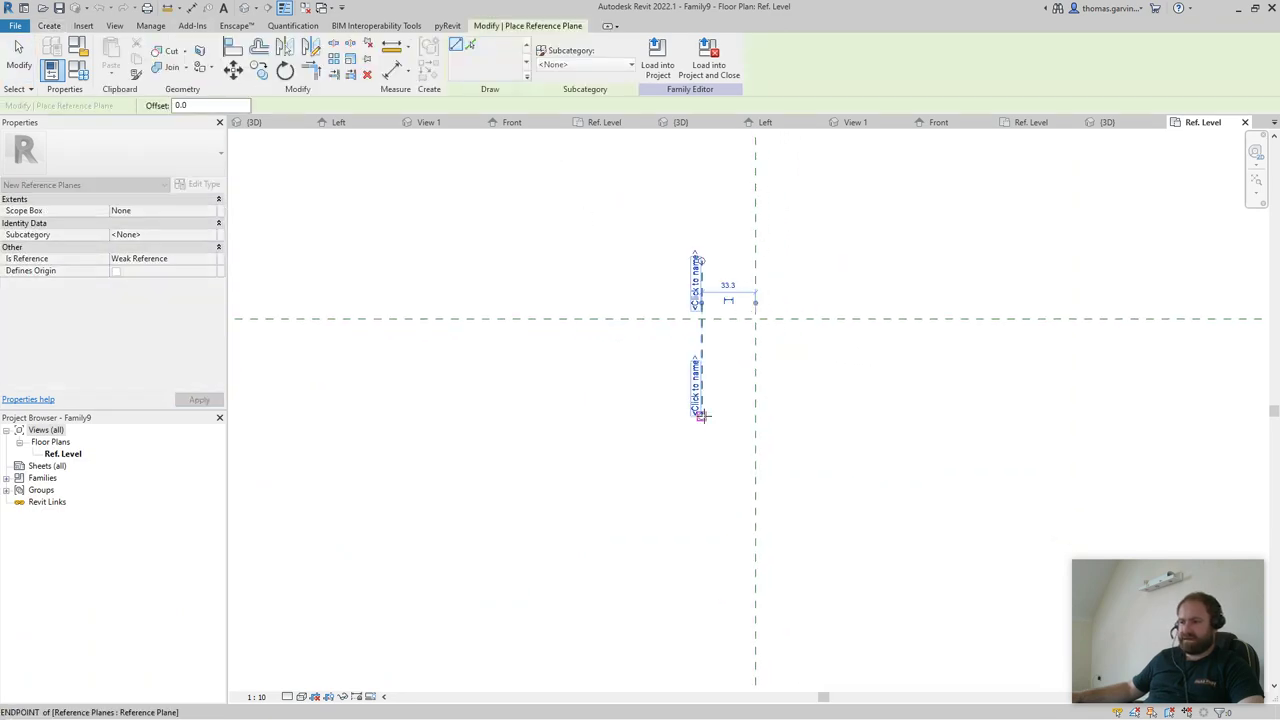
click(631, 381)
click(808, 383)
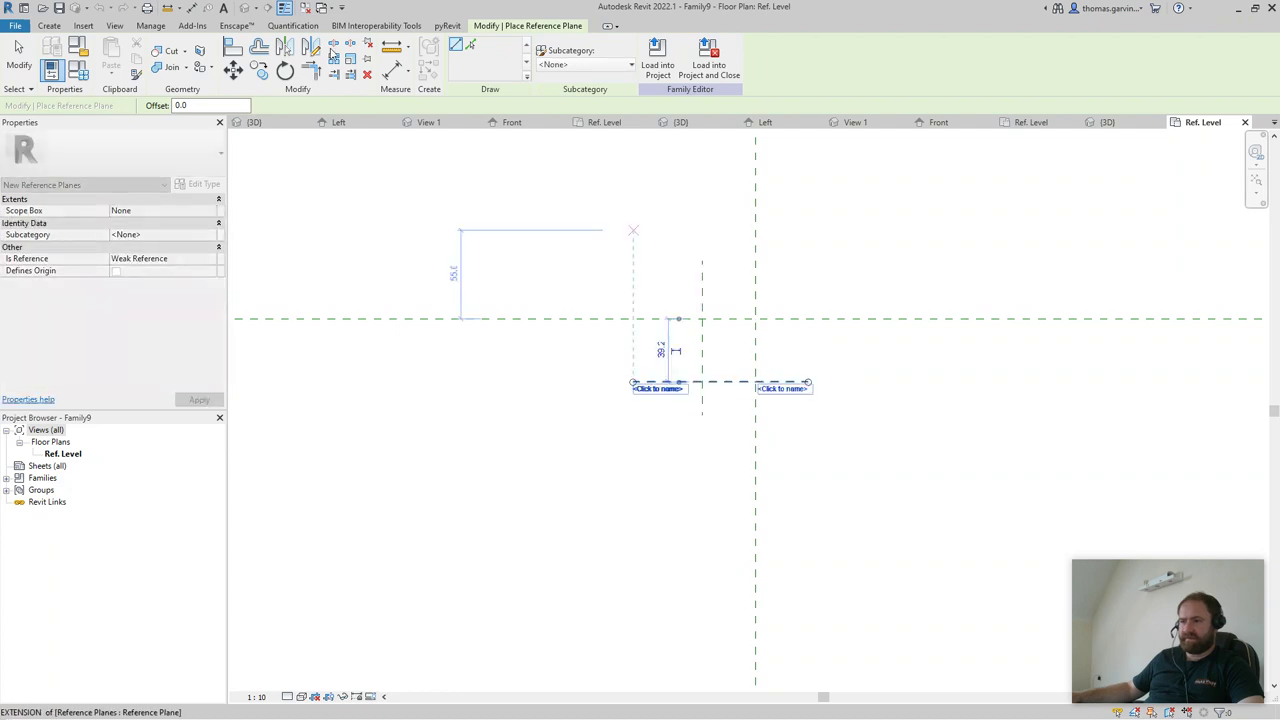
- Dimension the horizontal planes (39) and the vertical planes (33)
click(190, 8)
click(787, 383)
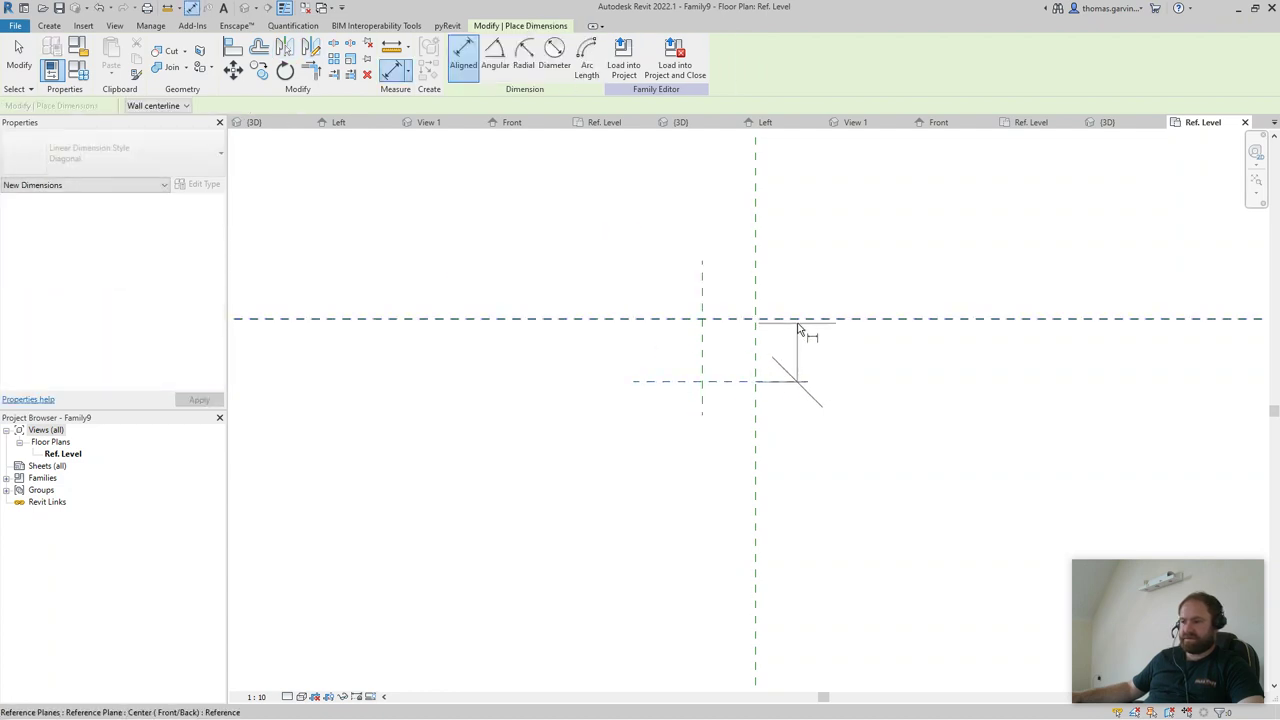
click(800, 319)
click(957, 259)
click(703, 345)
click(755, 292)
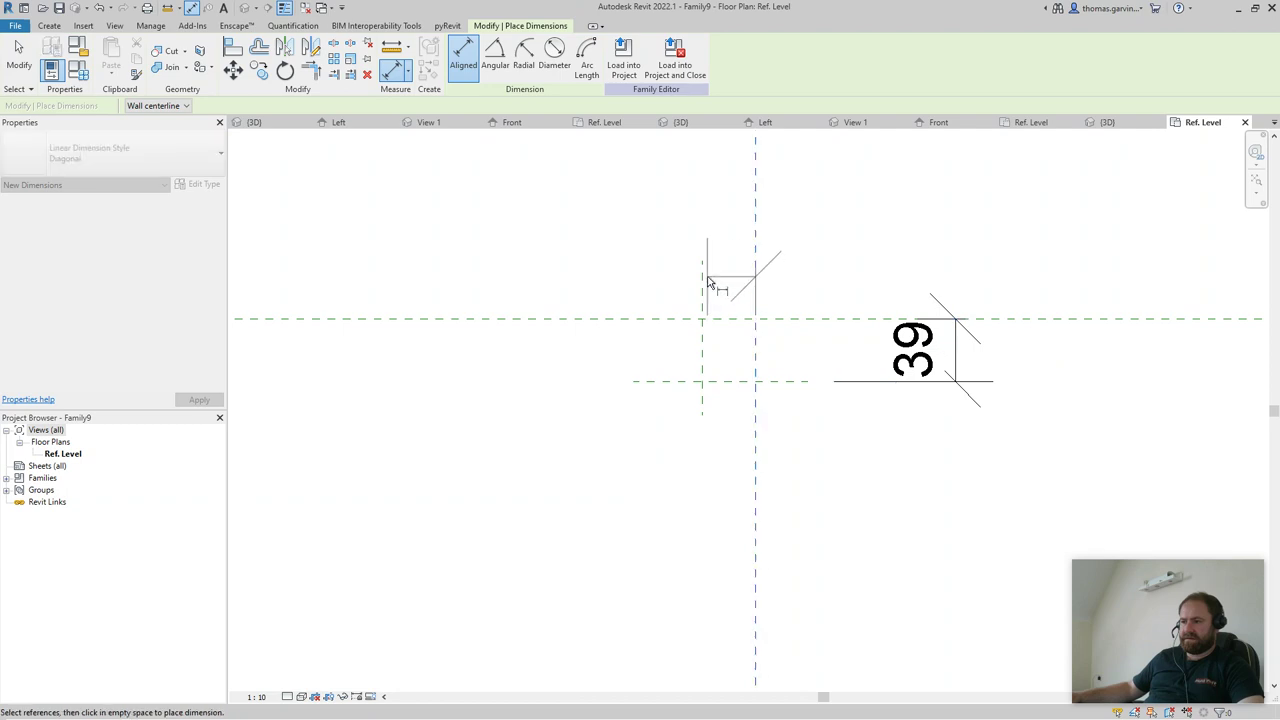
click(647, 214)
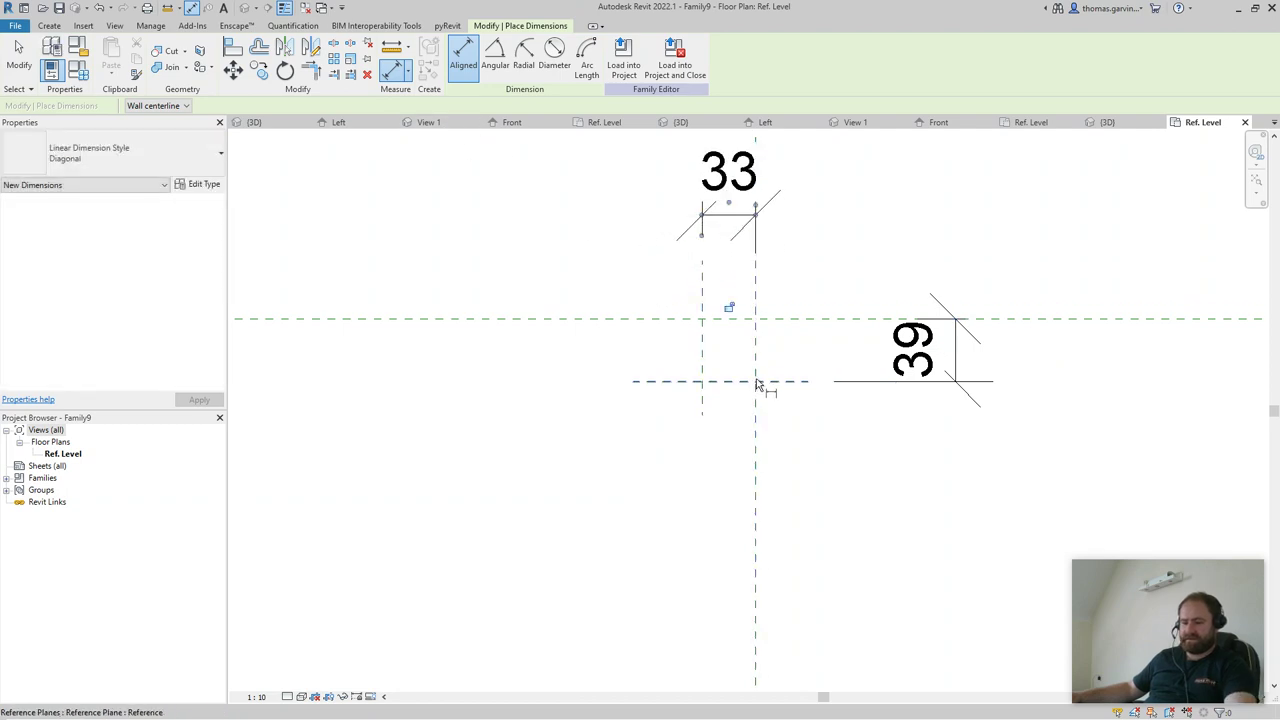
key(Escape)
key(Escape)
- Label both dimensions with a new Radius parameter
click(985, 390)
ctrl+click(735, 175)
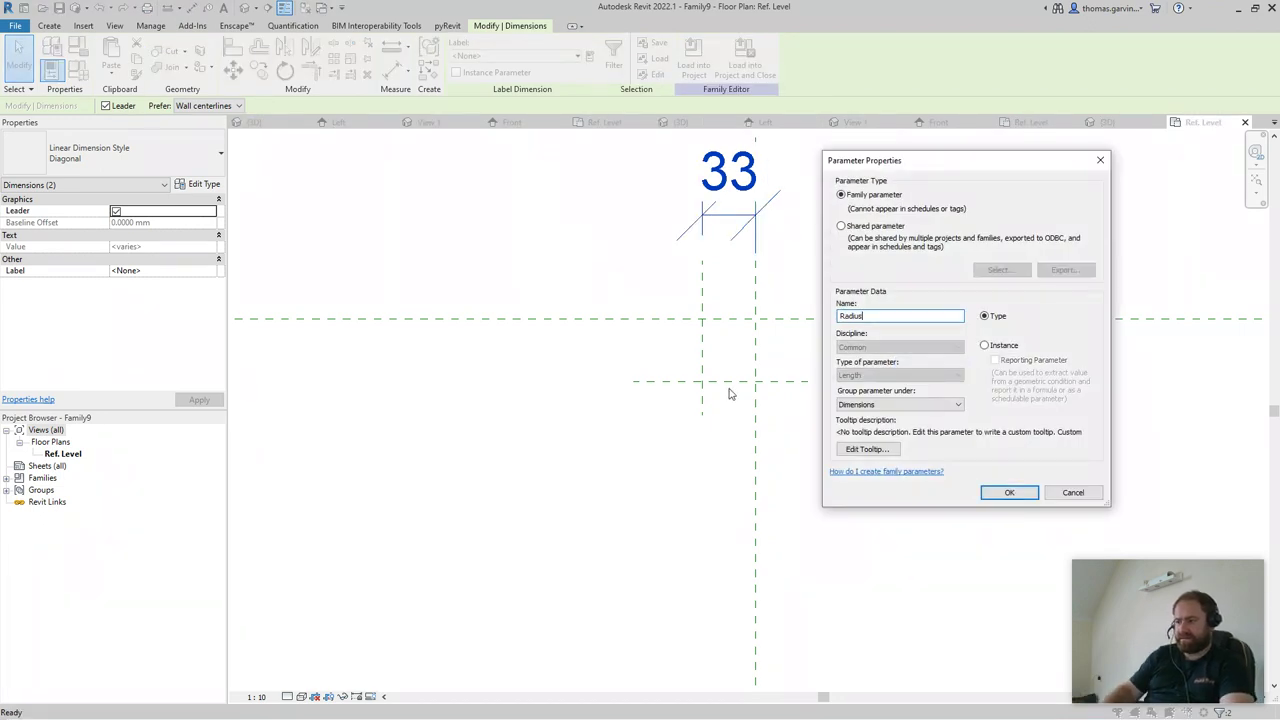
click(1009, 493)
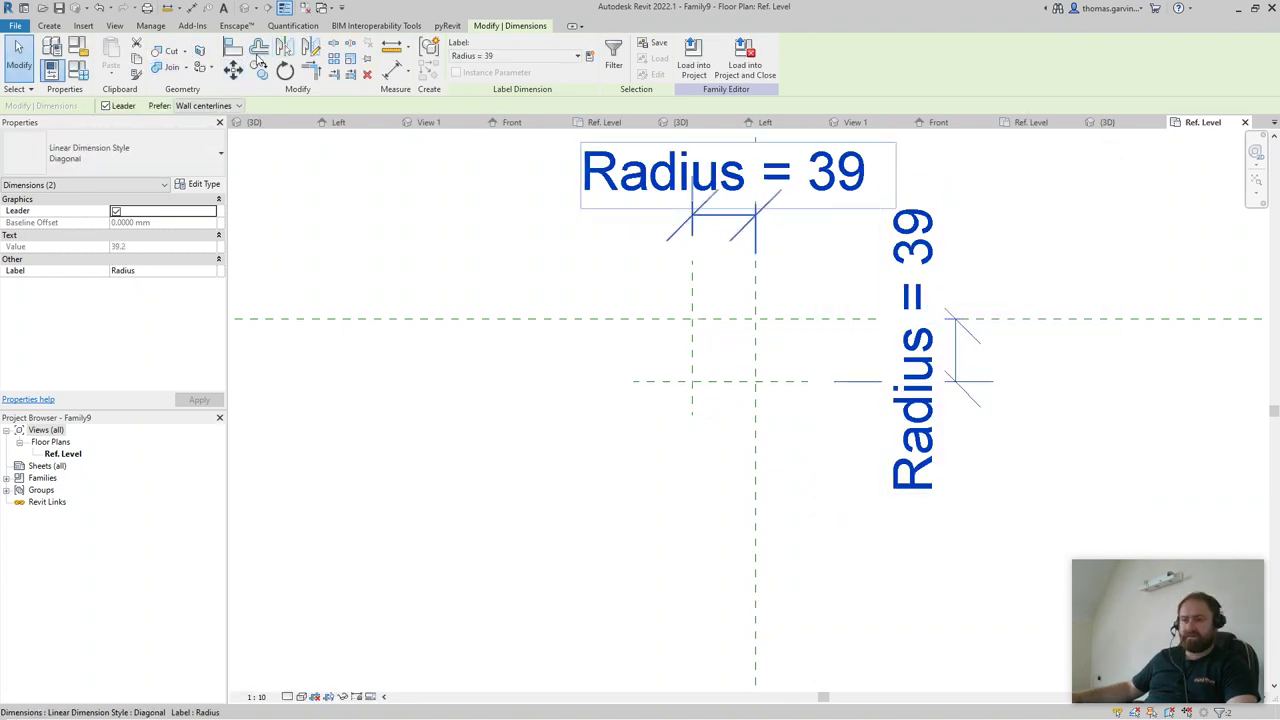
- Start sketching a profile arc from the reference plane intersection
click(49, 28)
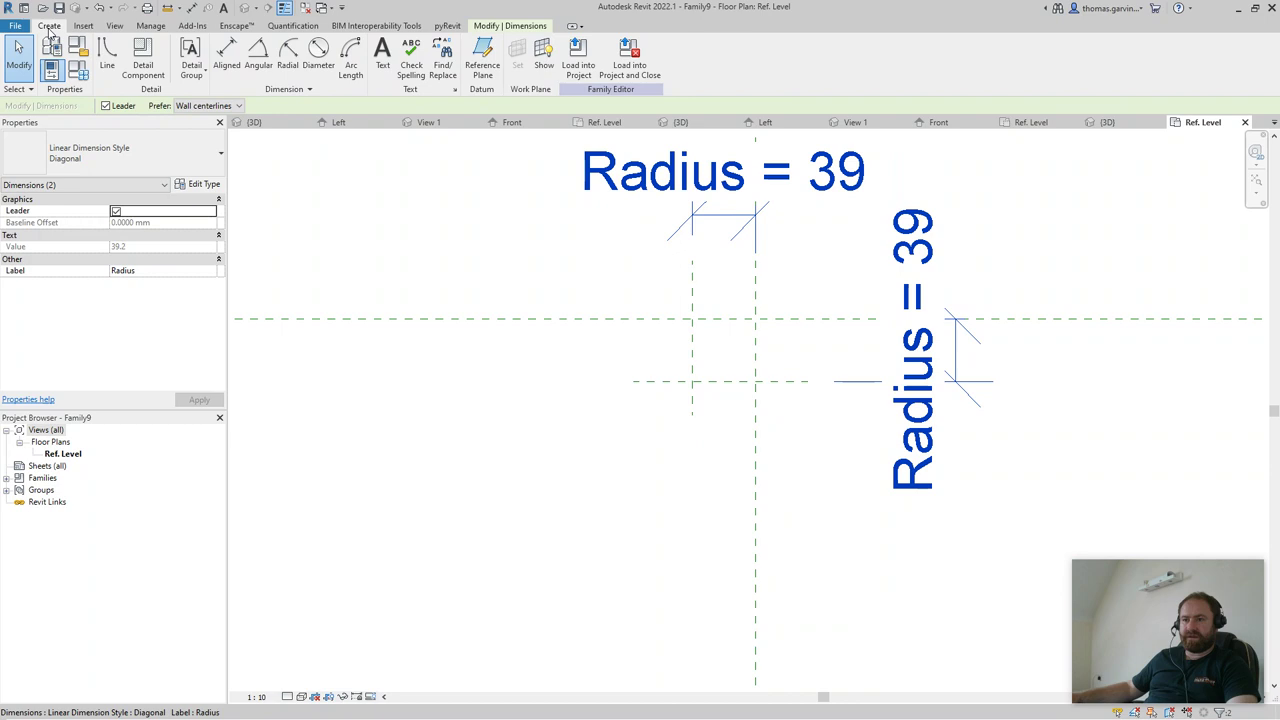
click(106, 52)
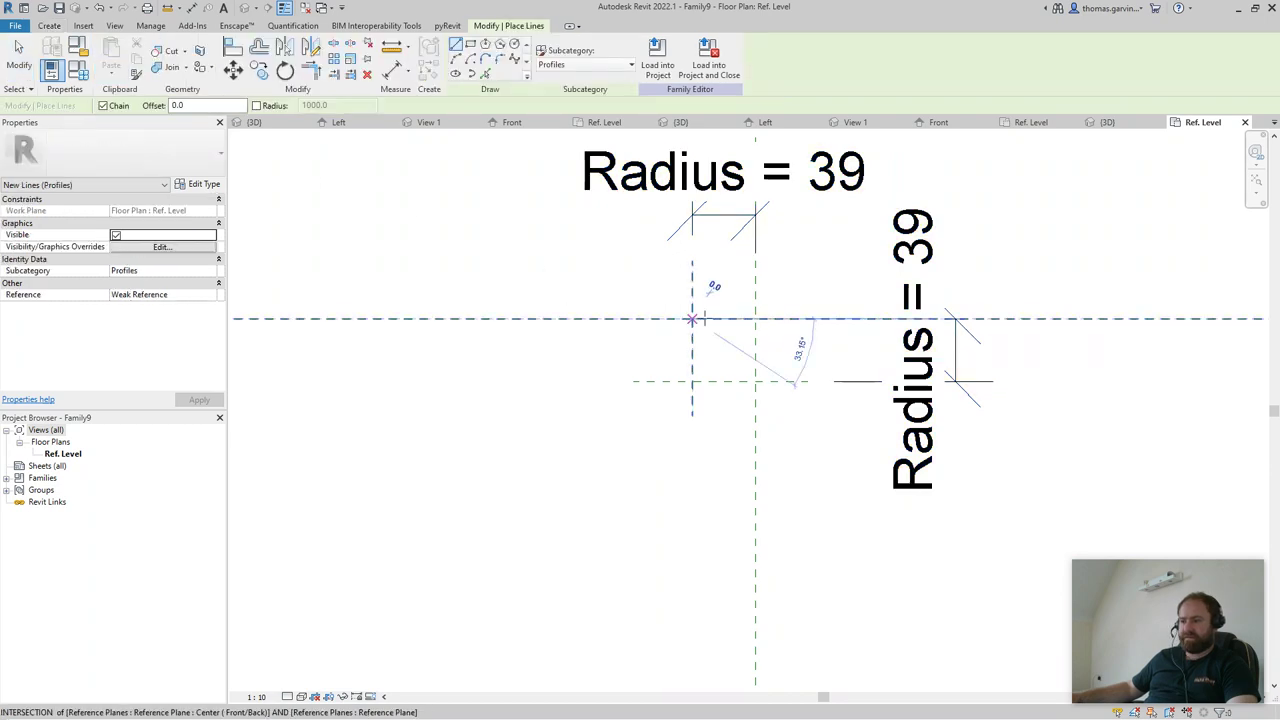
click(756, 319)
click(877, 319)
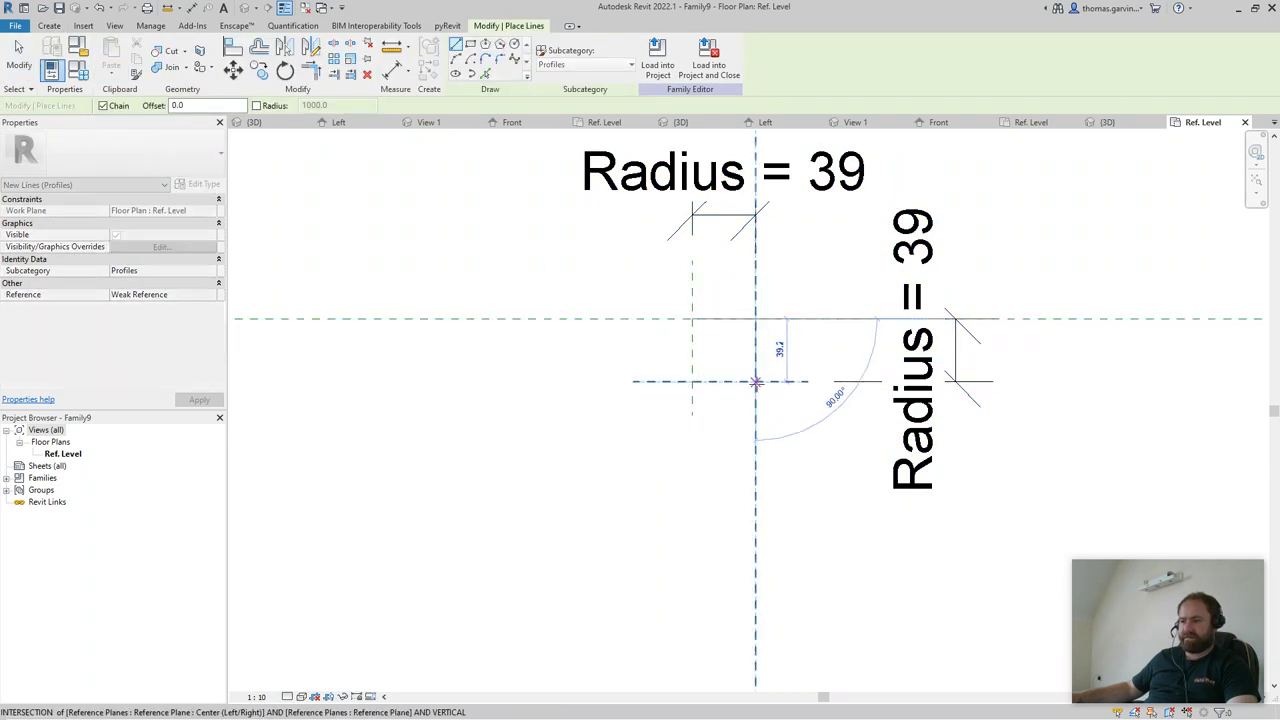
- Align and lock the top and vertical profile lines to the reference planes
key(a)
key(l)
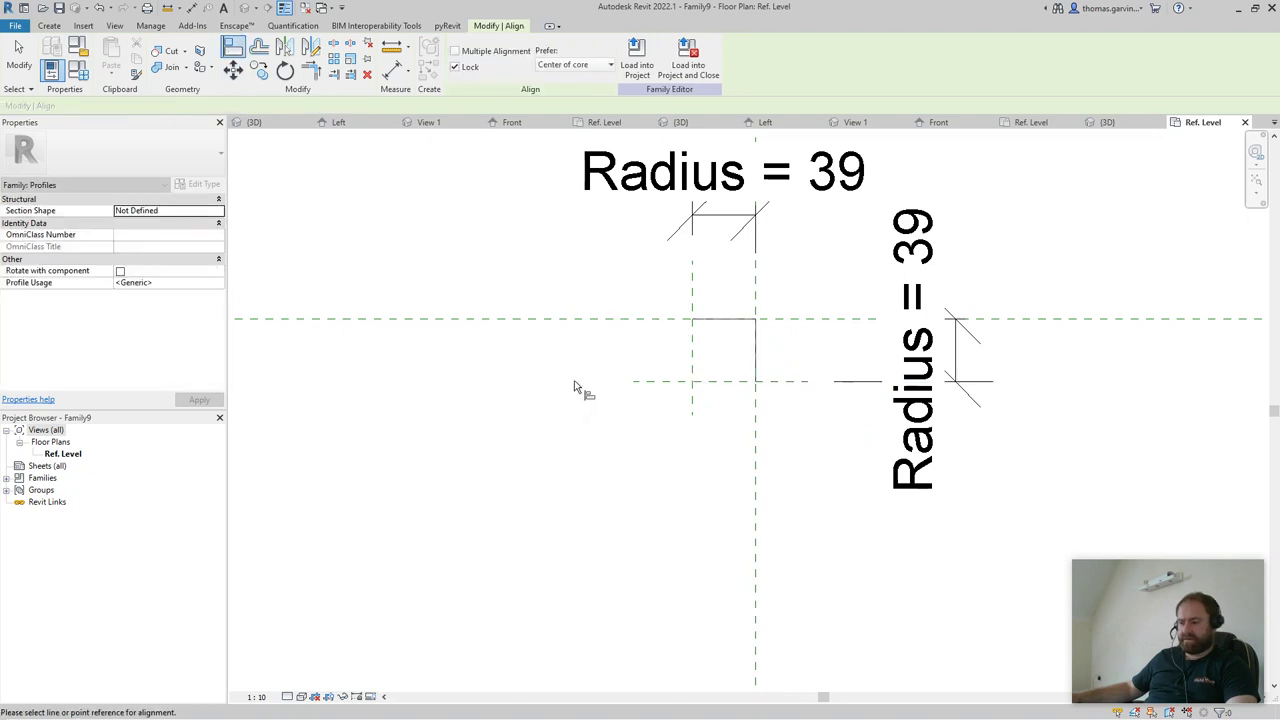
key(t)
key(l)
scroll(733, 349, up, 2)
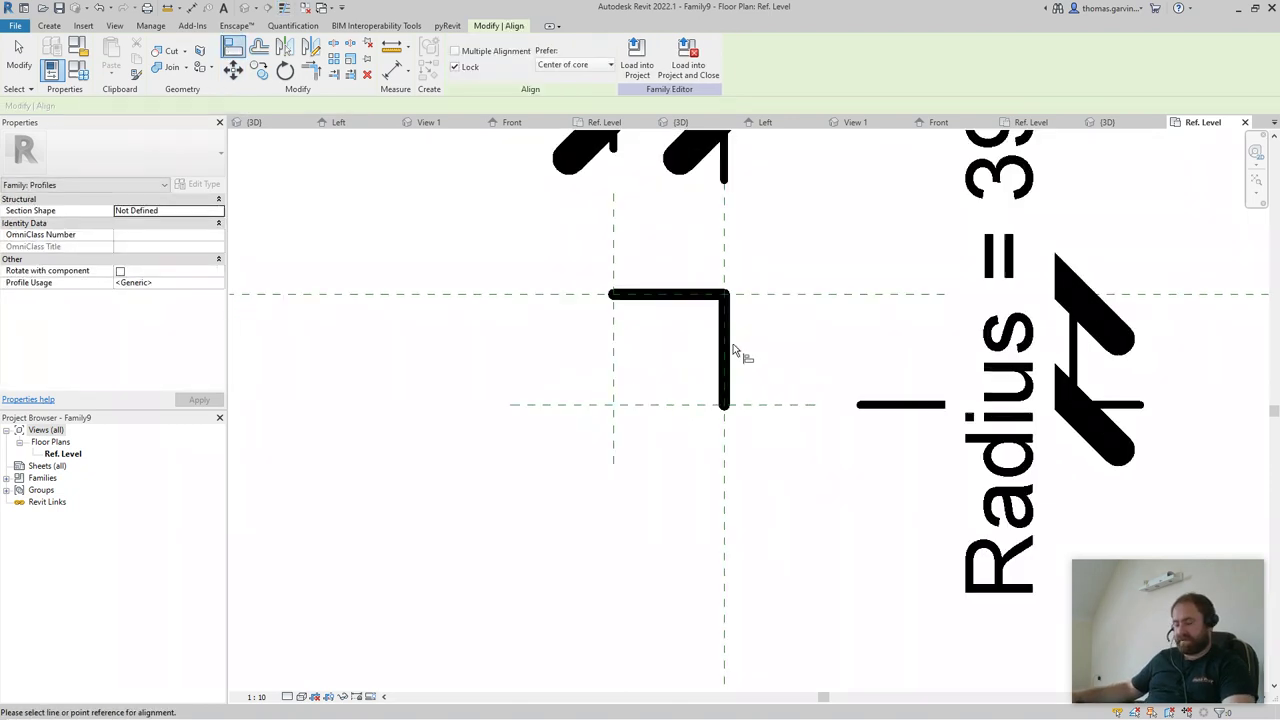
scroll(660, 349, up, 1)
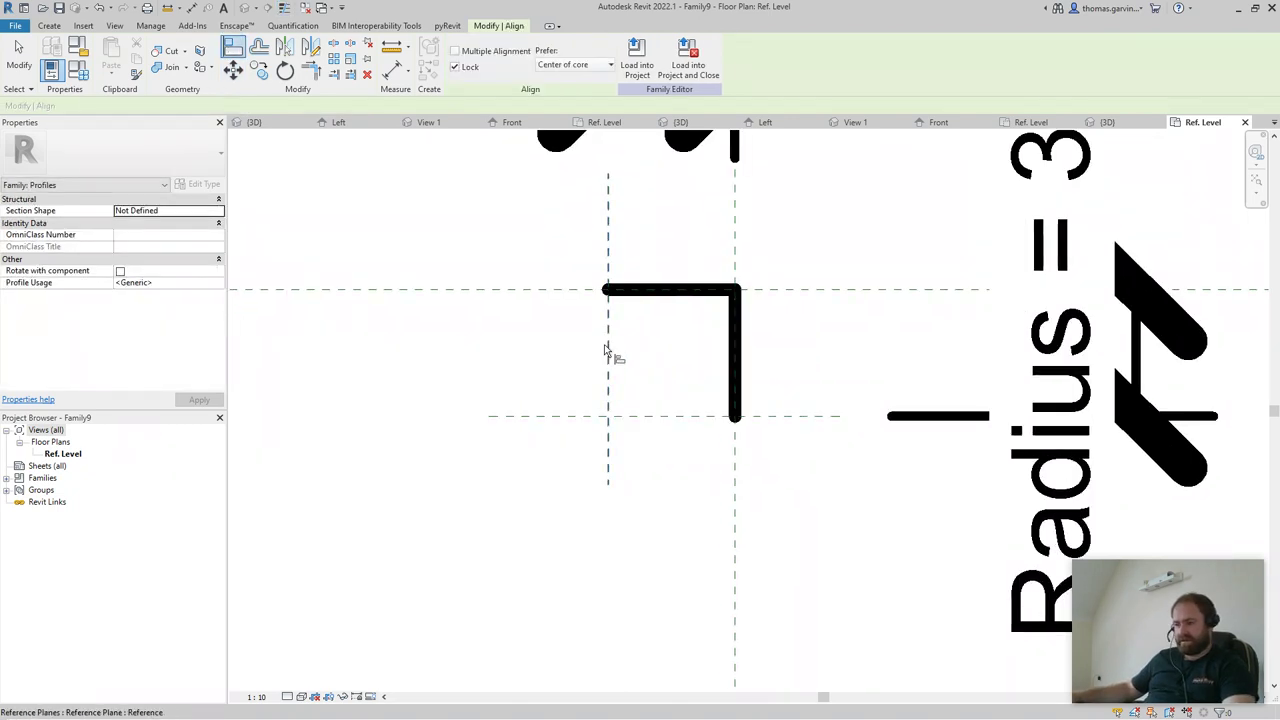
click(534, 291)
click(671, 294)
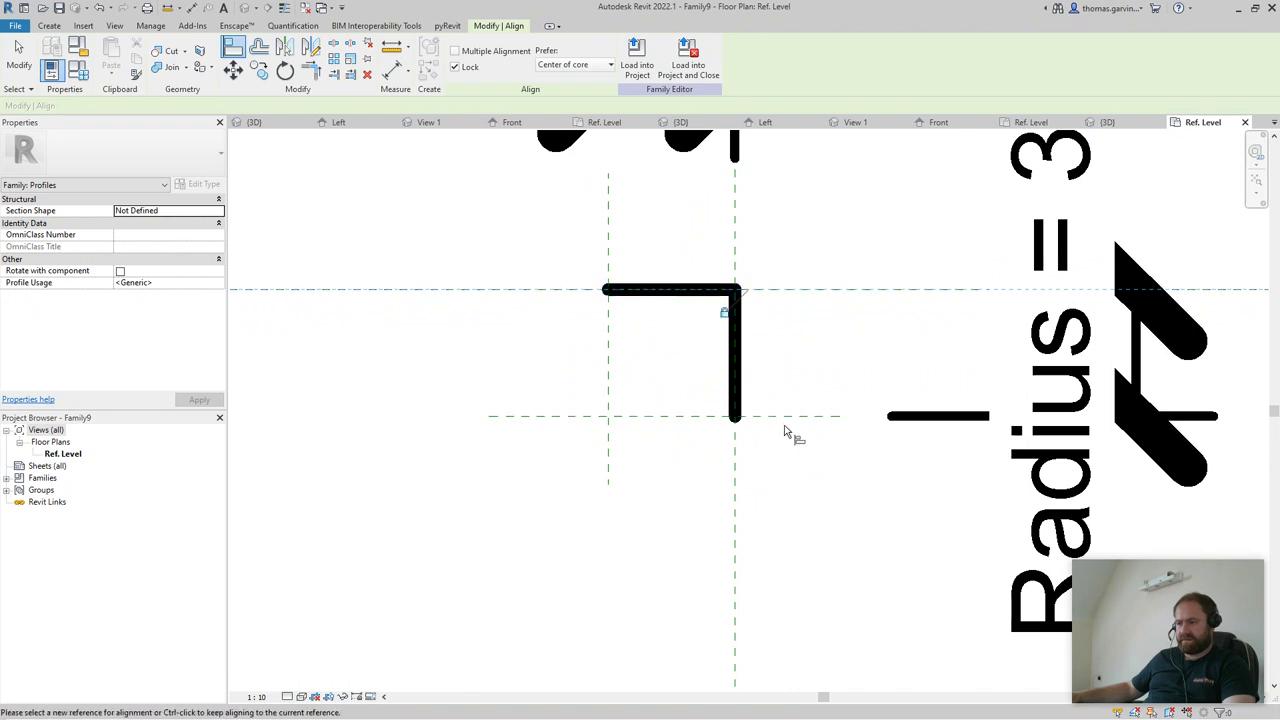
click(739, 437)
click(735, 385)
scroll(617, 412, down, 3)
middle_drag(611, 419, 629, 537)
key(Escape)
key(Escape)
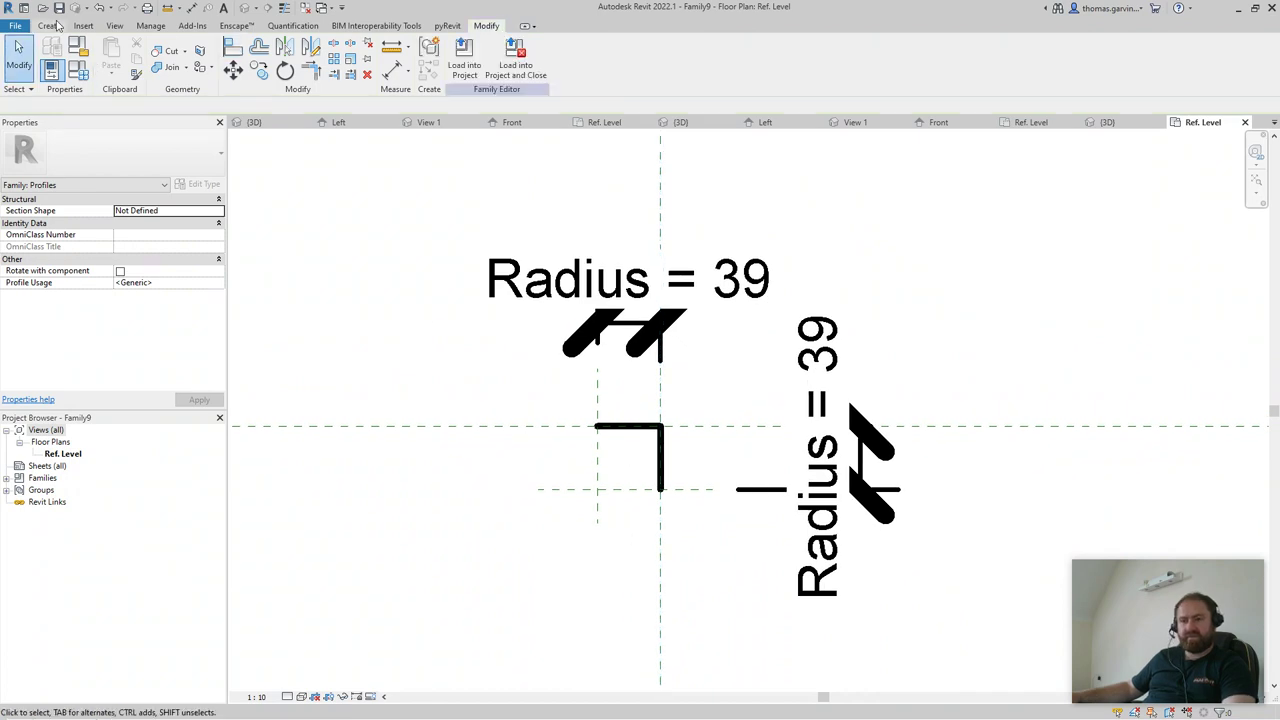
- Draw a start-end-radius arc forming a quarter fillet at the profile corner
click(50, 26)
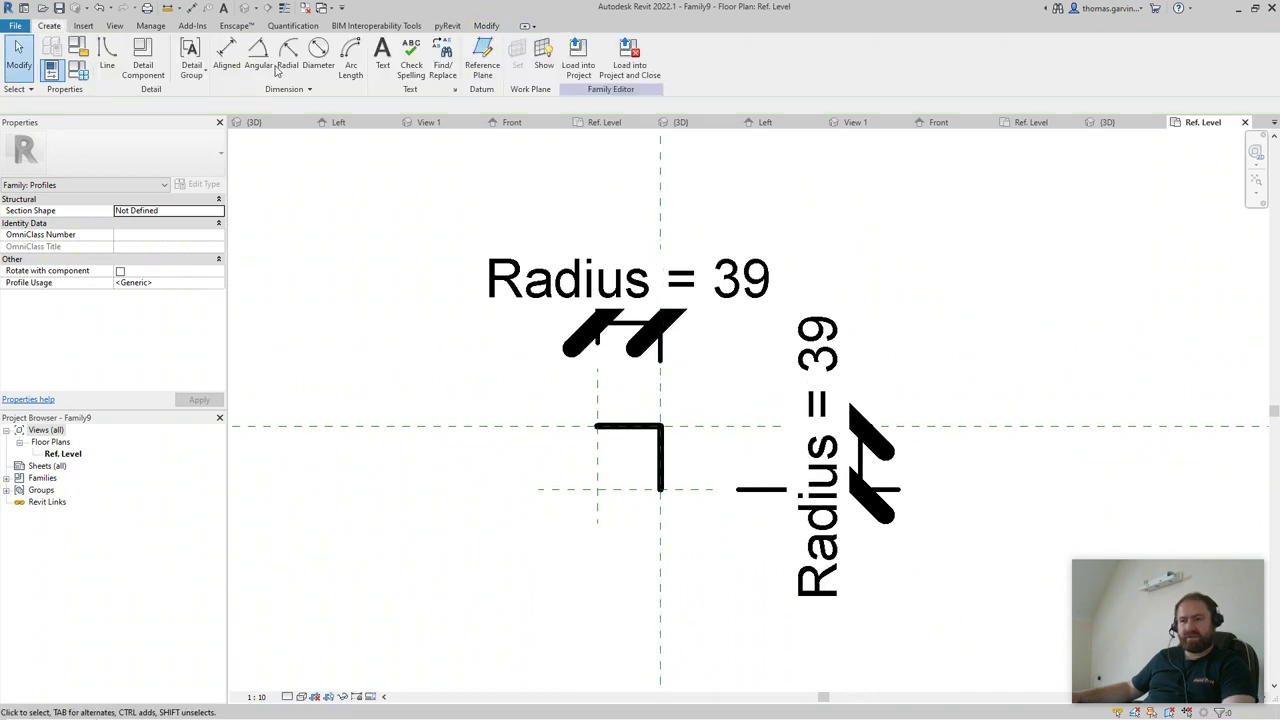
click(107, 55)
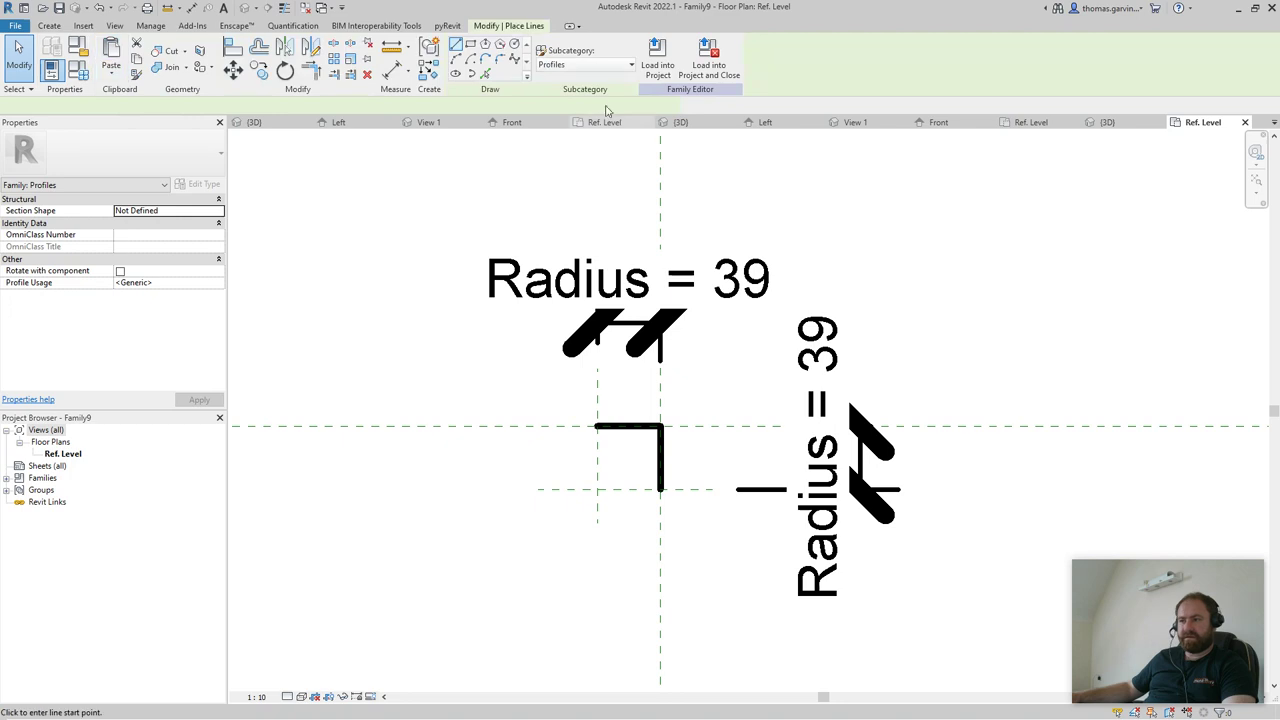
click(456, 59)
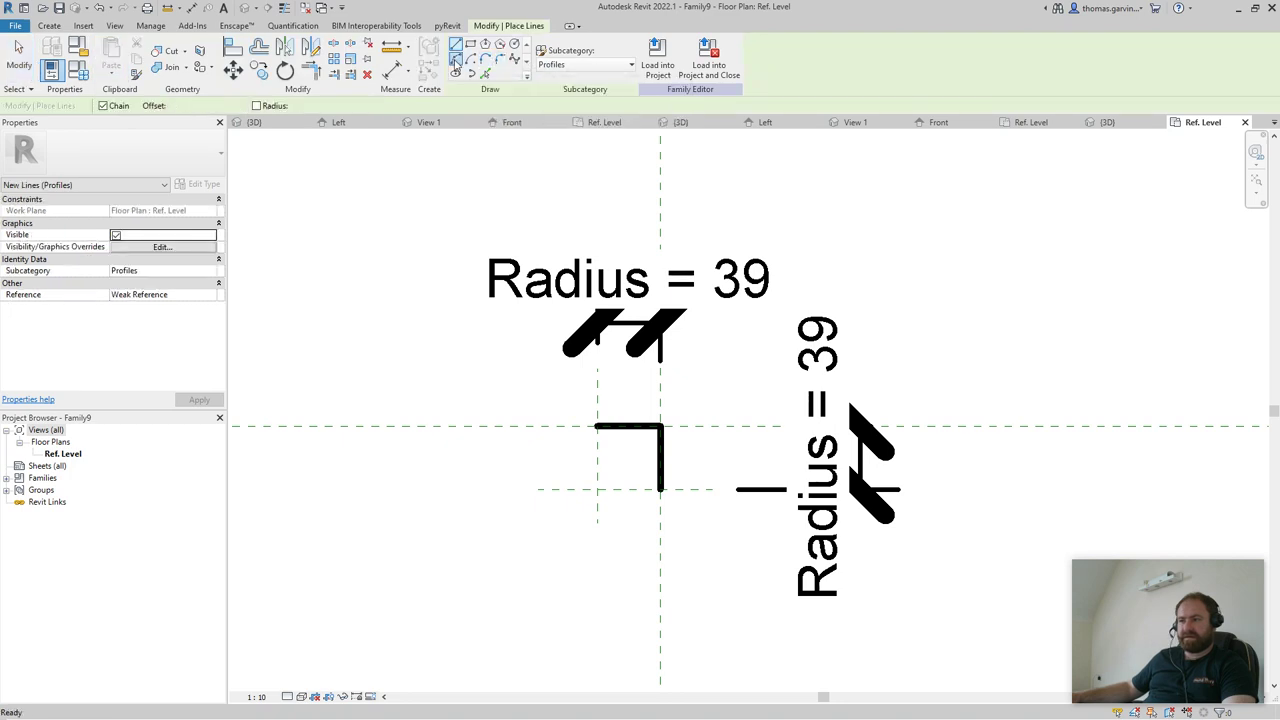
click(597, 427)
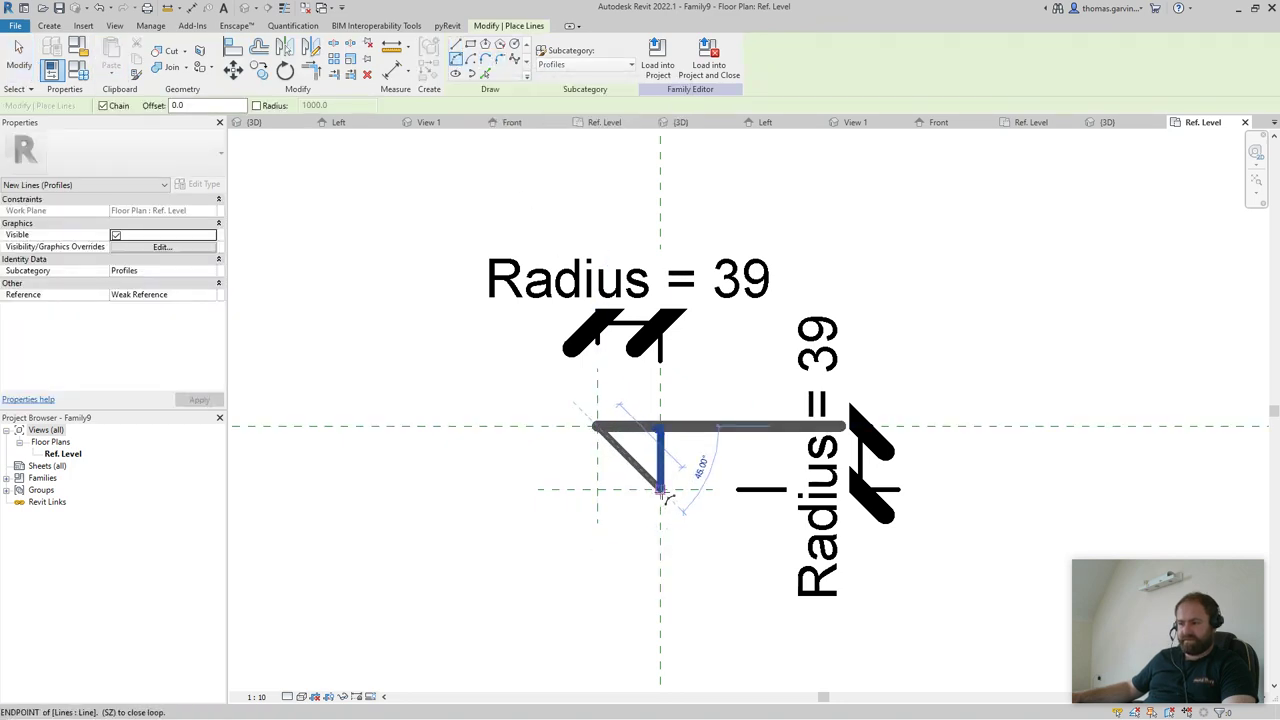
click(660, 490)
click(641, 446)
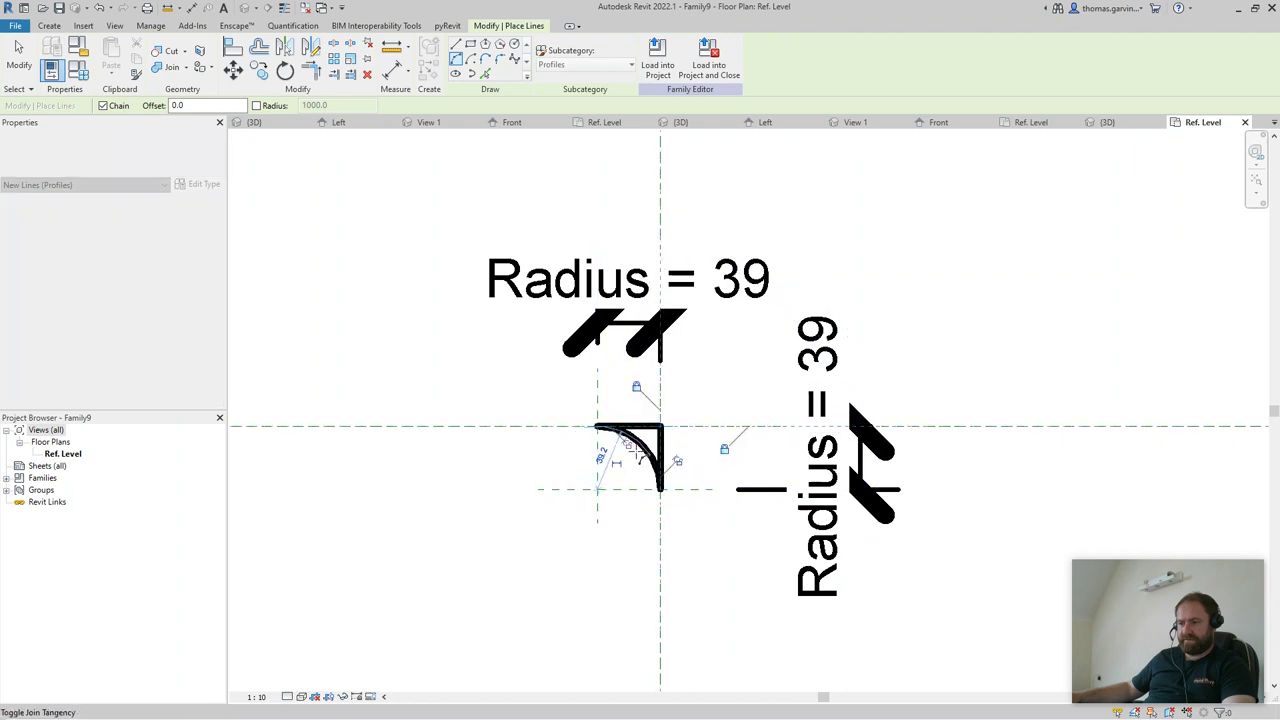
click(645, 525)
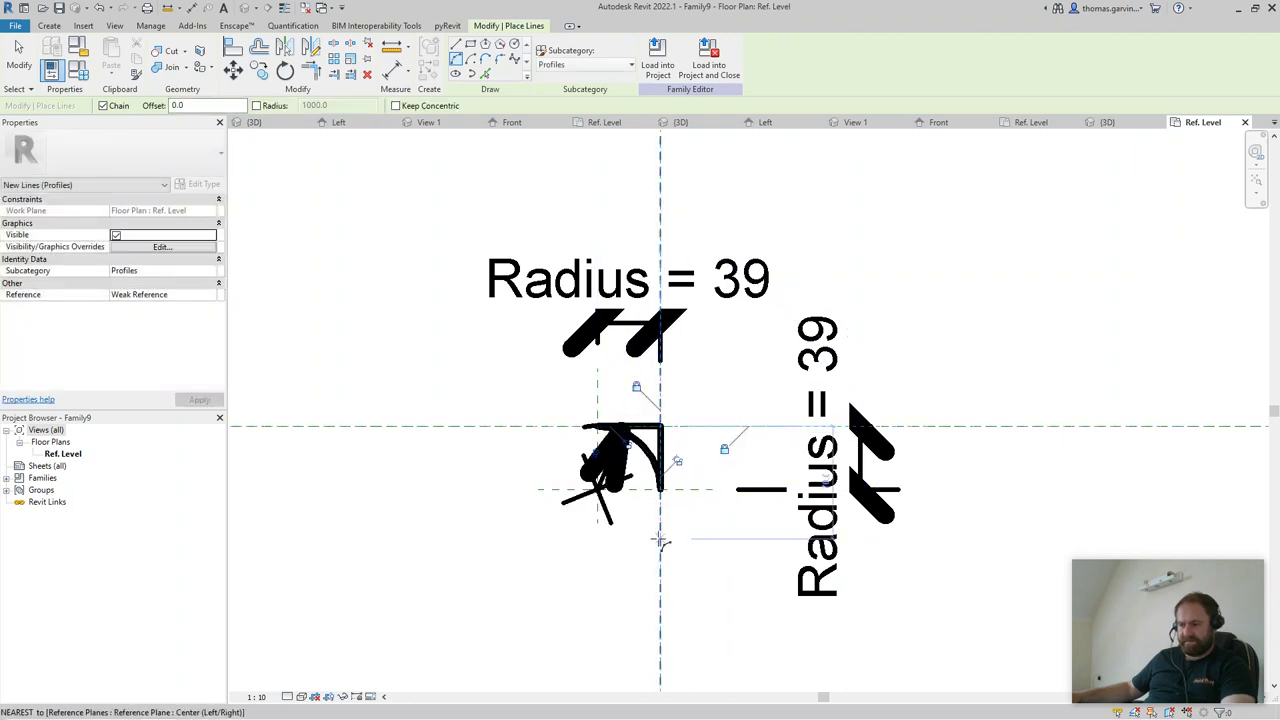
key(Escape)
key(Escape)
- Set the view scale to 1 : 2
click(257, 697)
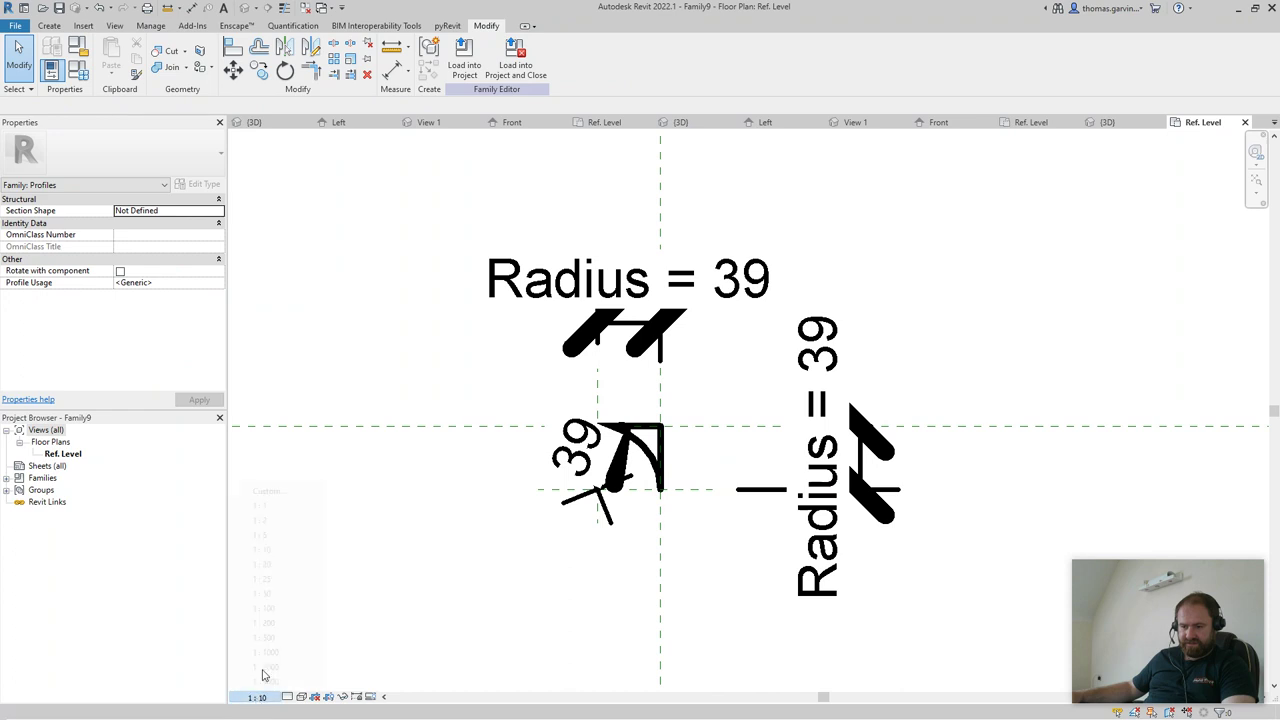
click(262, 520)
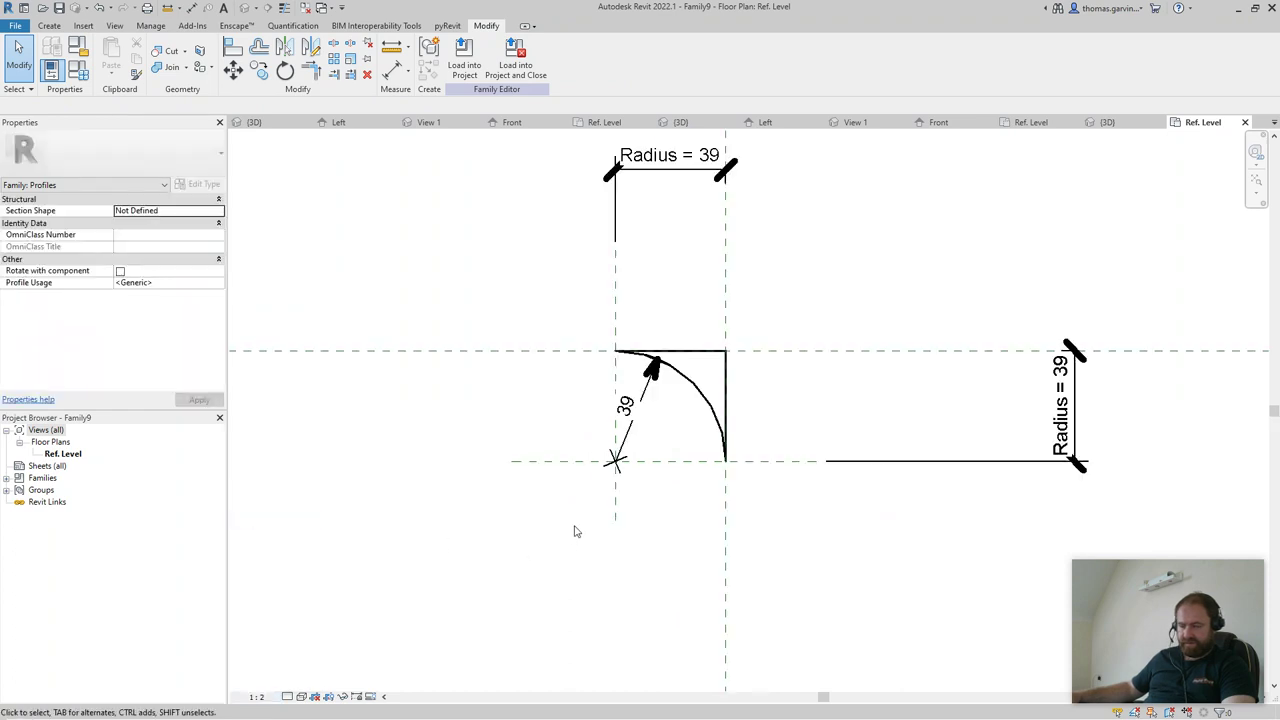
scroll(584, 492, up, 2)
- Label the arc's 39 radial dimension with the Radius parameter
click(653, 400)
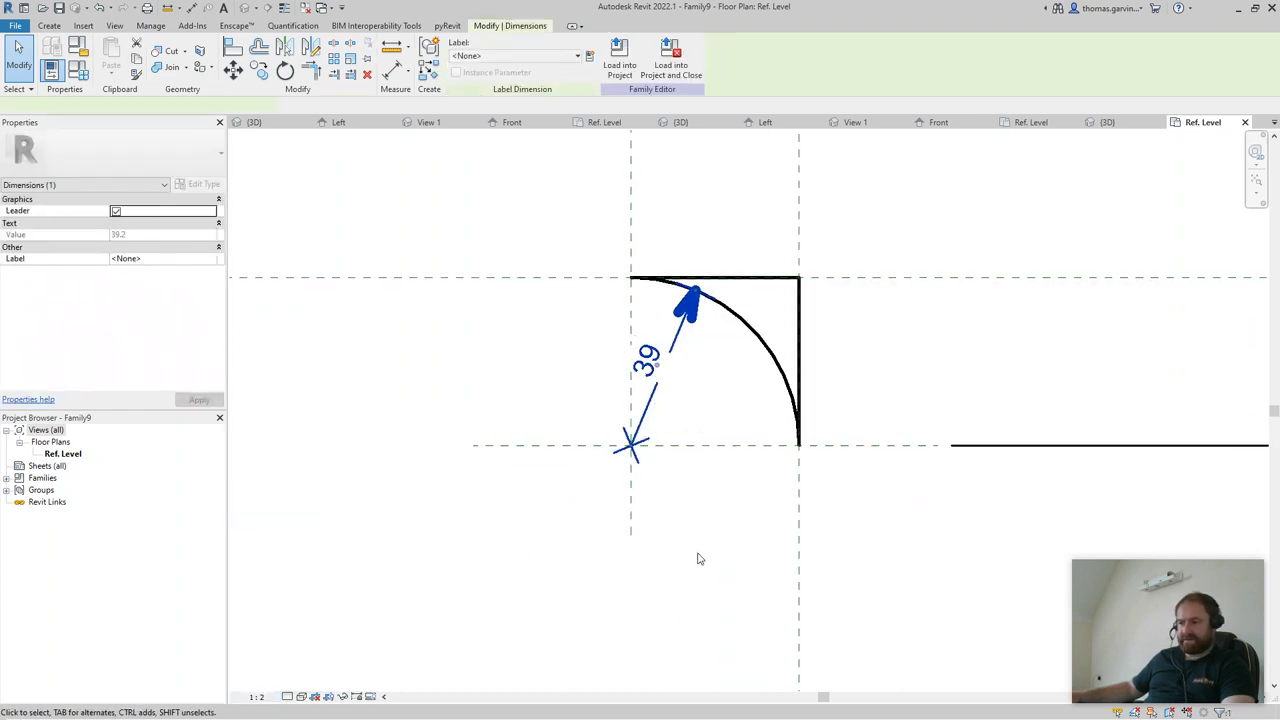
click(515, 56)
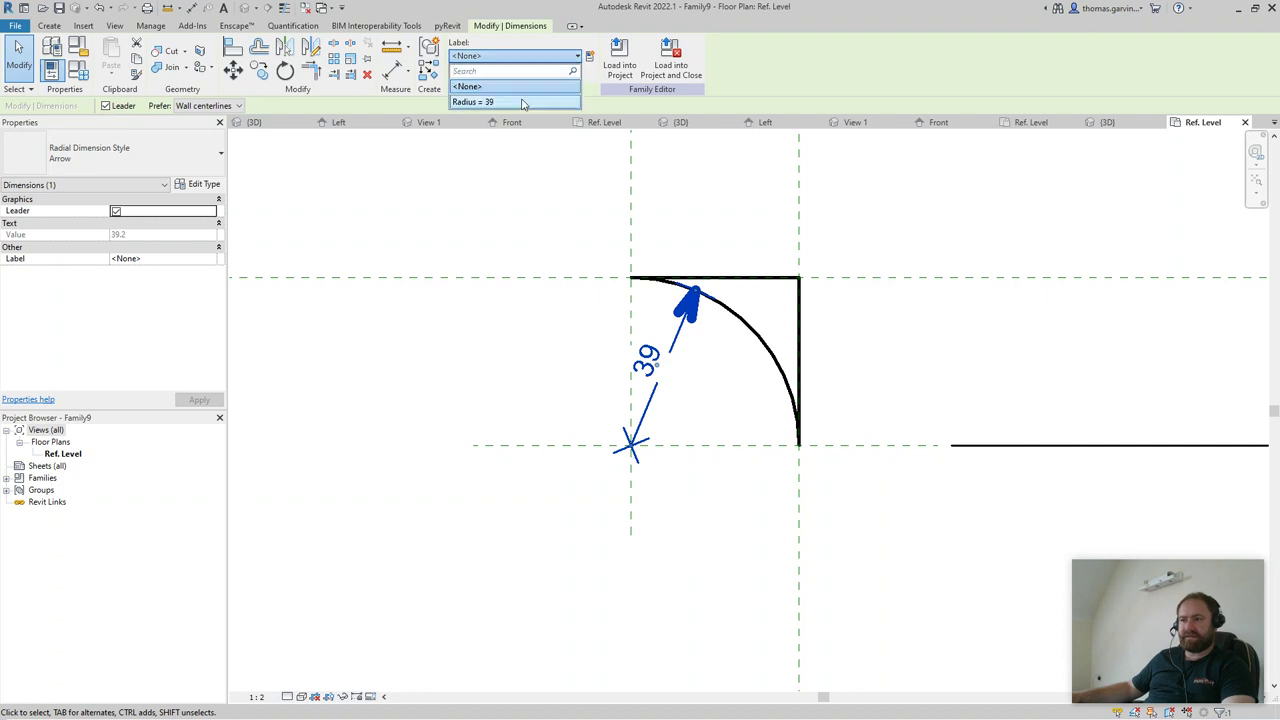
click(519, 102)
scroll(1040, 408, down, 2)
middle_drag(1043, 414, 909, 429)
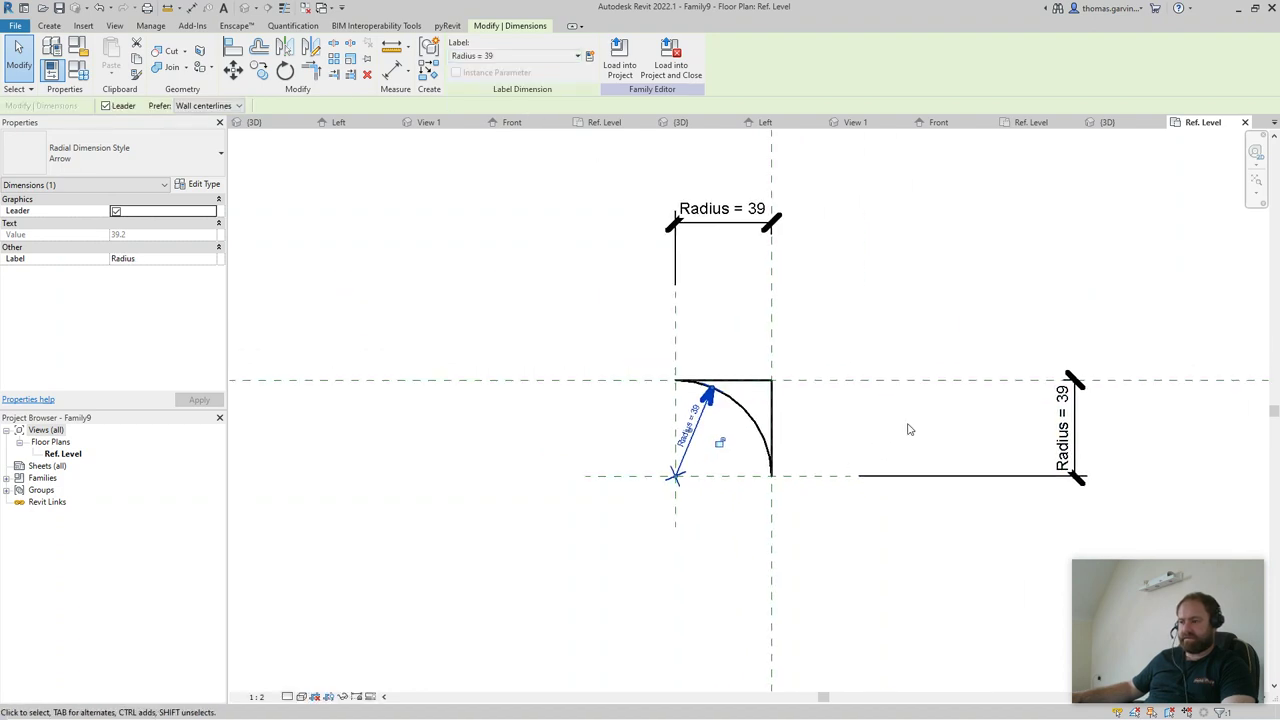
click(948, 359)
scroll(948, 359, down, 2)
middle_drag(945, 360, 735, 322)
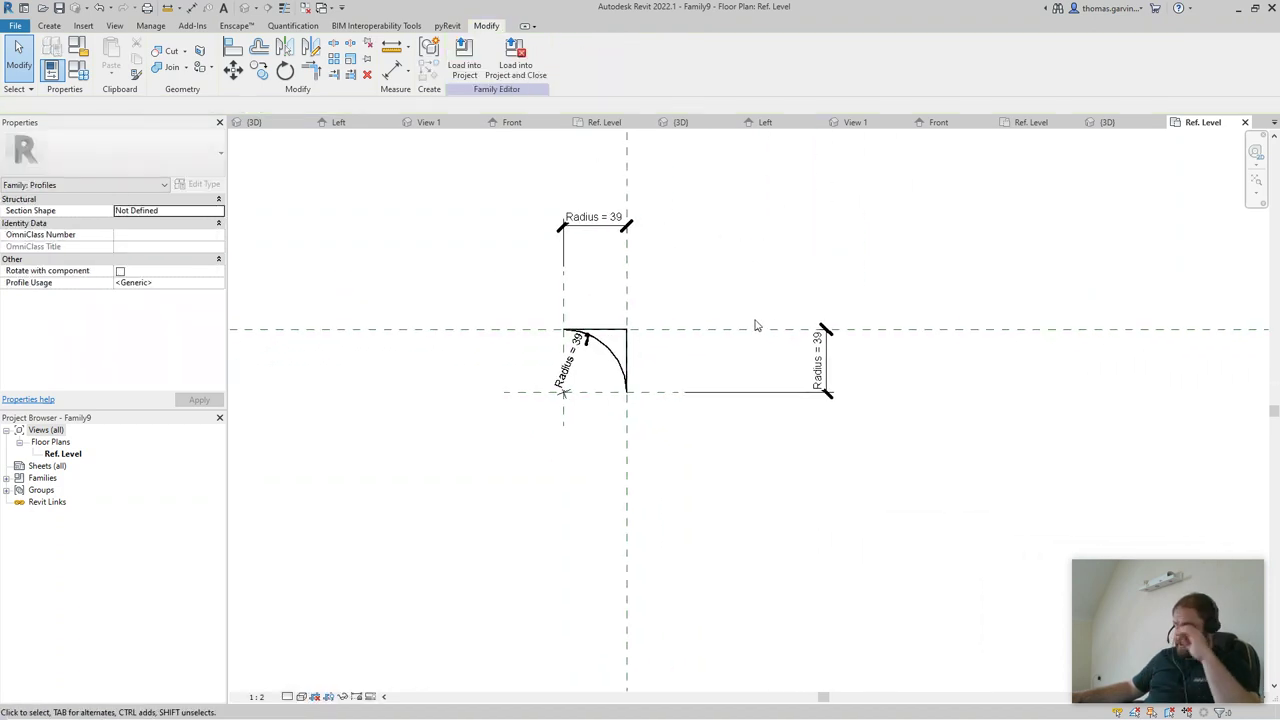
middle_drag(805, 294, 791, 354)
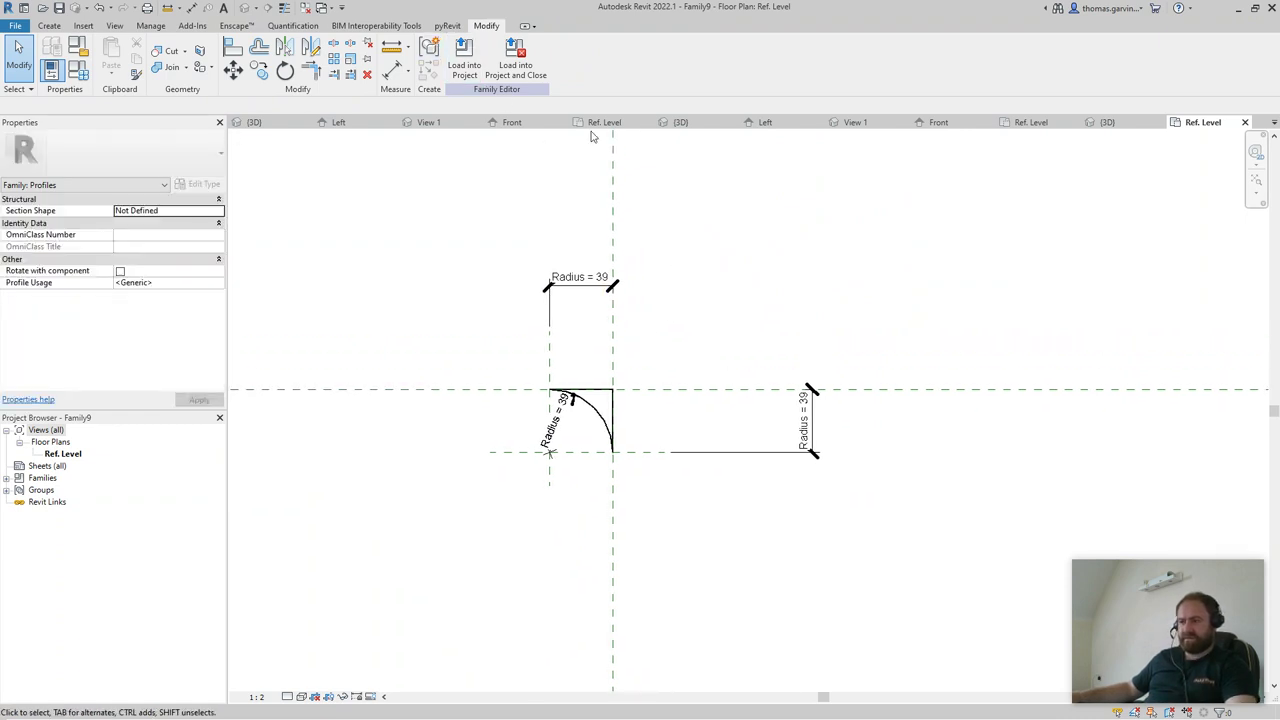
- Load the Family9 profile into Family8 and close Family9 without saving
click(517, 55)
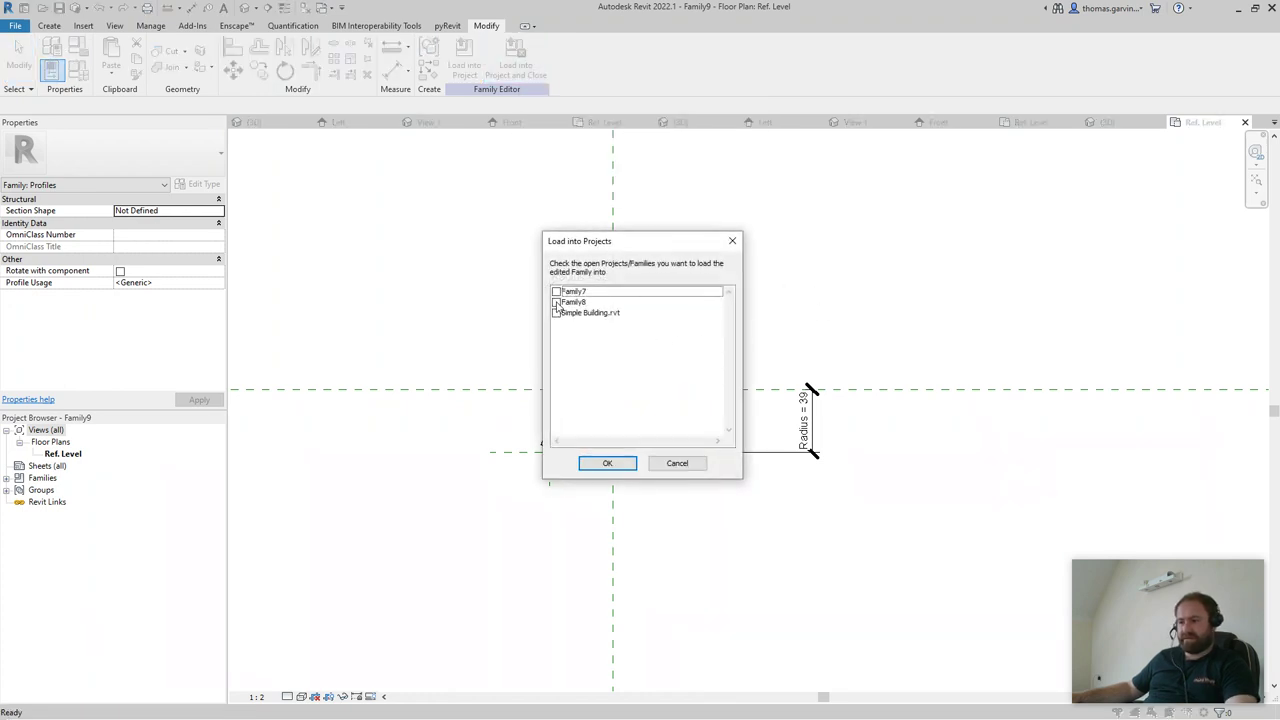
click(556, 302)
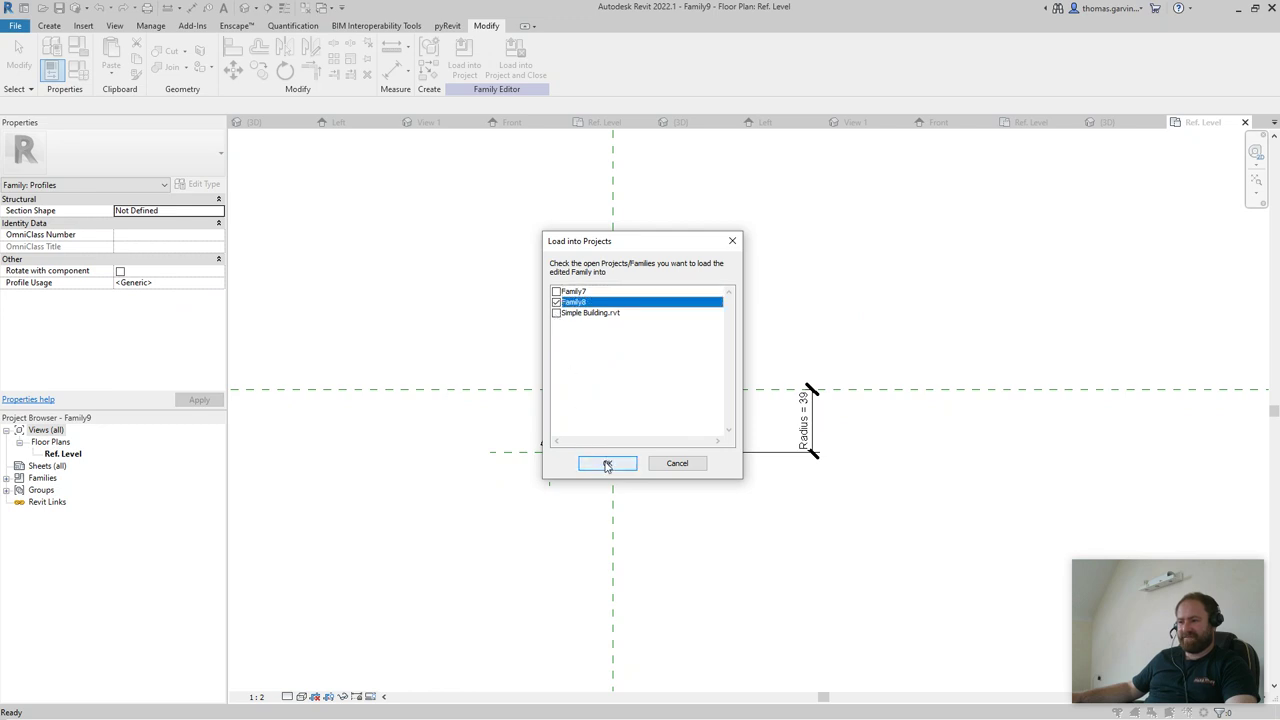
click(607, 464)
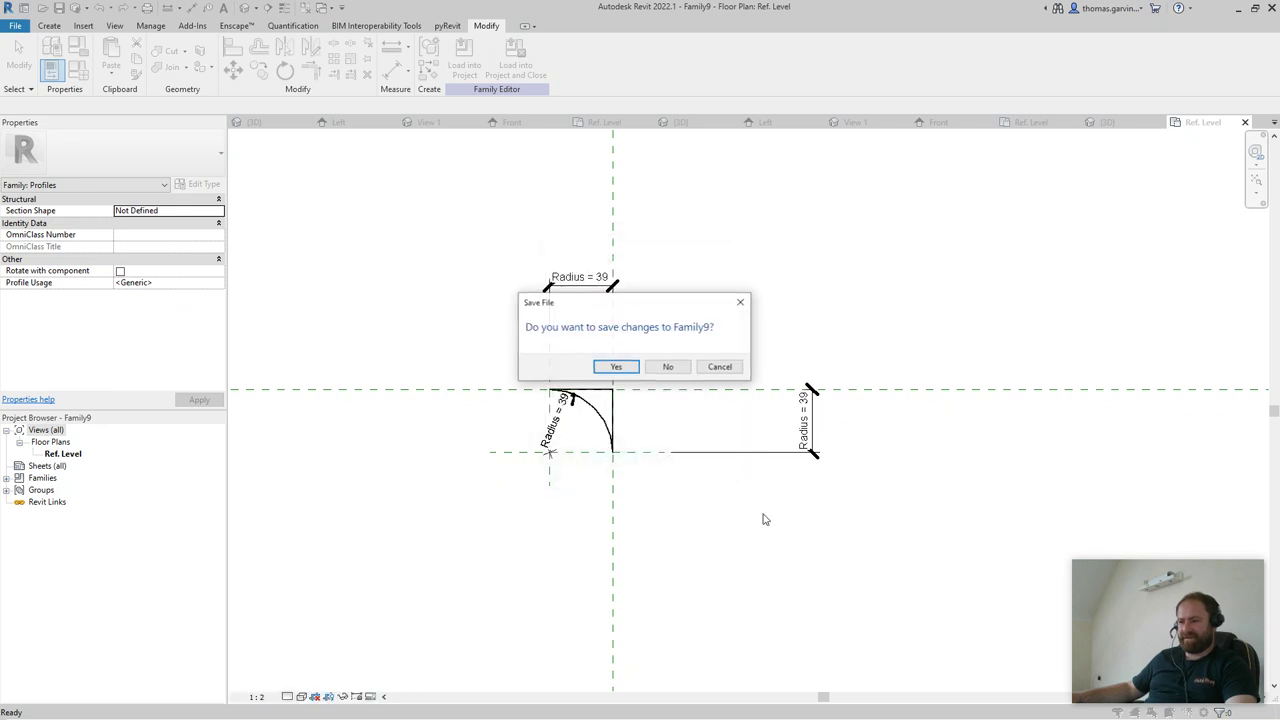
click(668, 367)
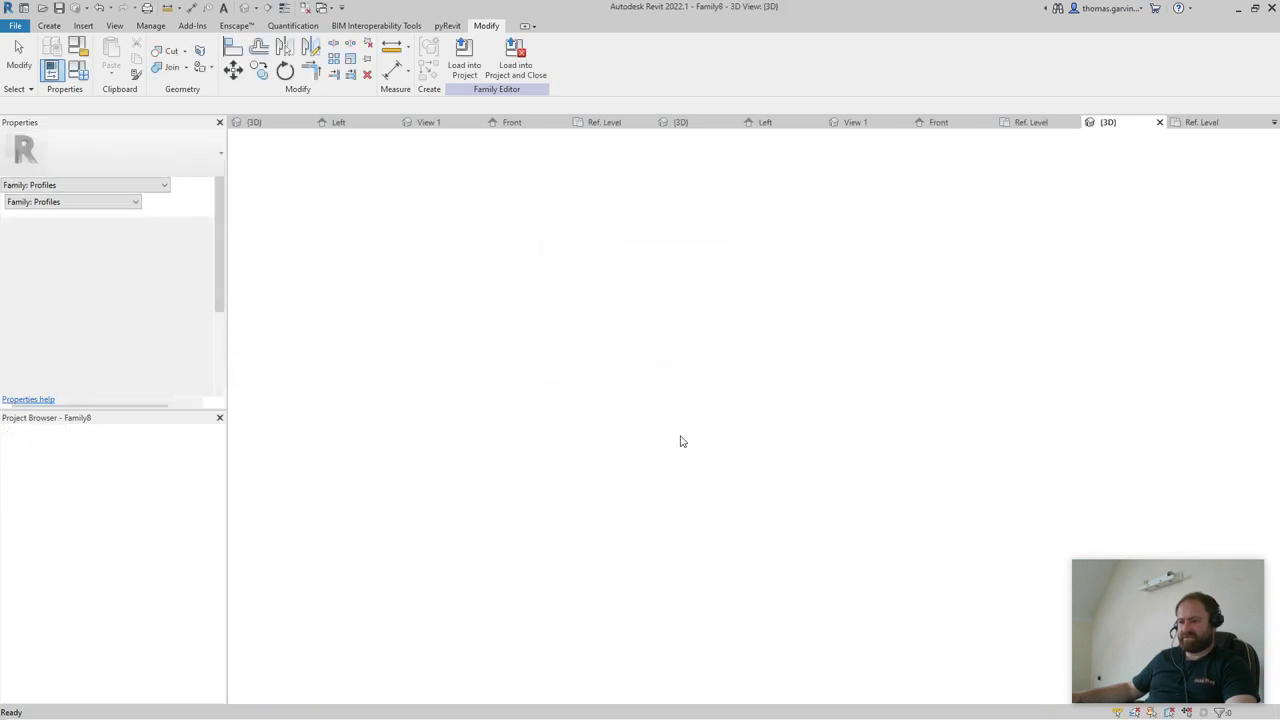
- In the 3D view, link Family9's Radius to a new 'Shelf Edge Radius' family parameter
click(249, 9)
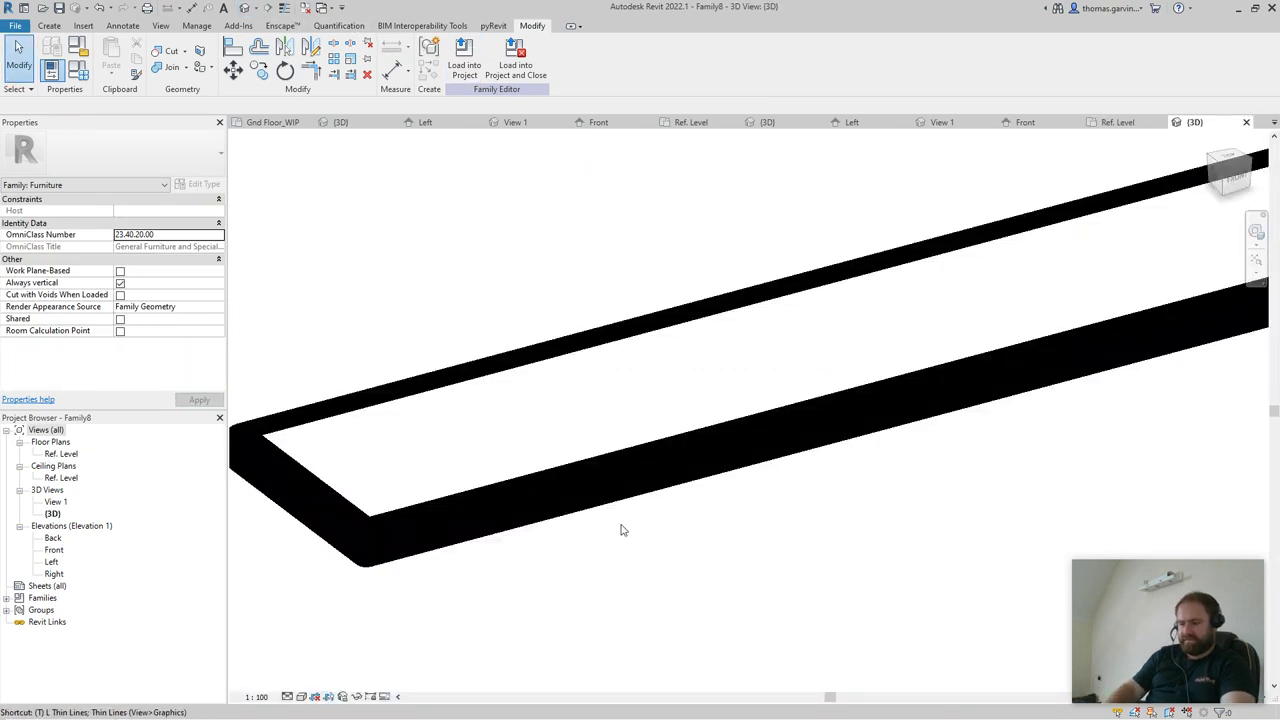
click(7, 598)
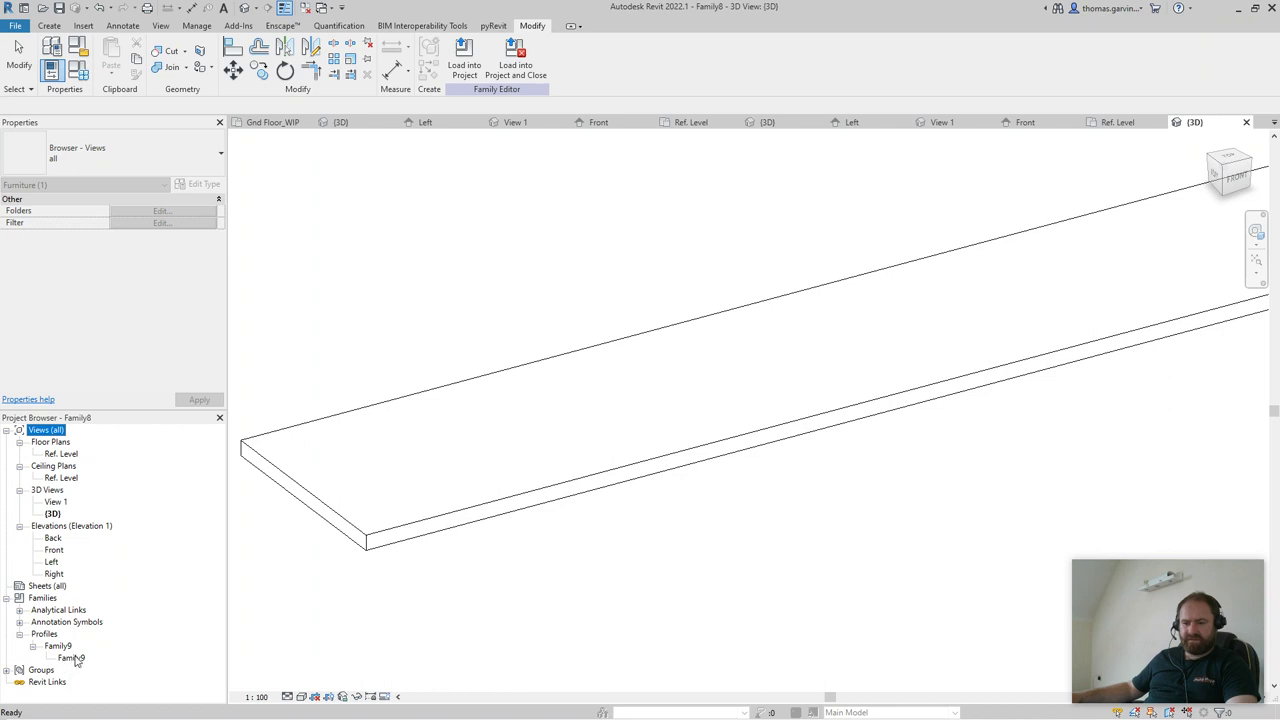
double_click(72, 658)
click(795, 269)
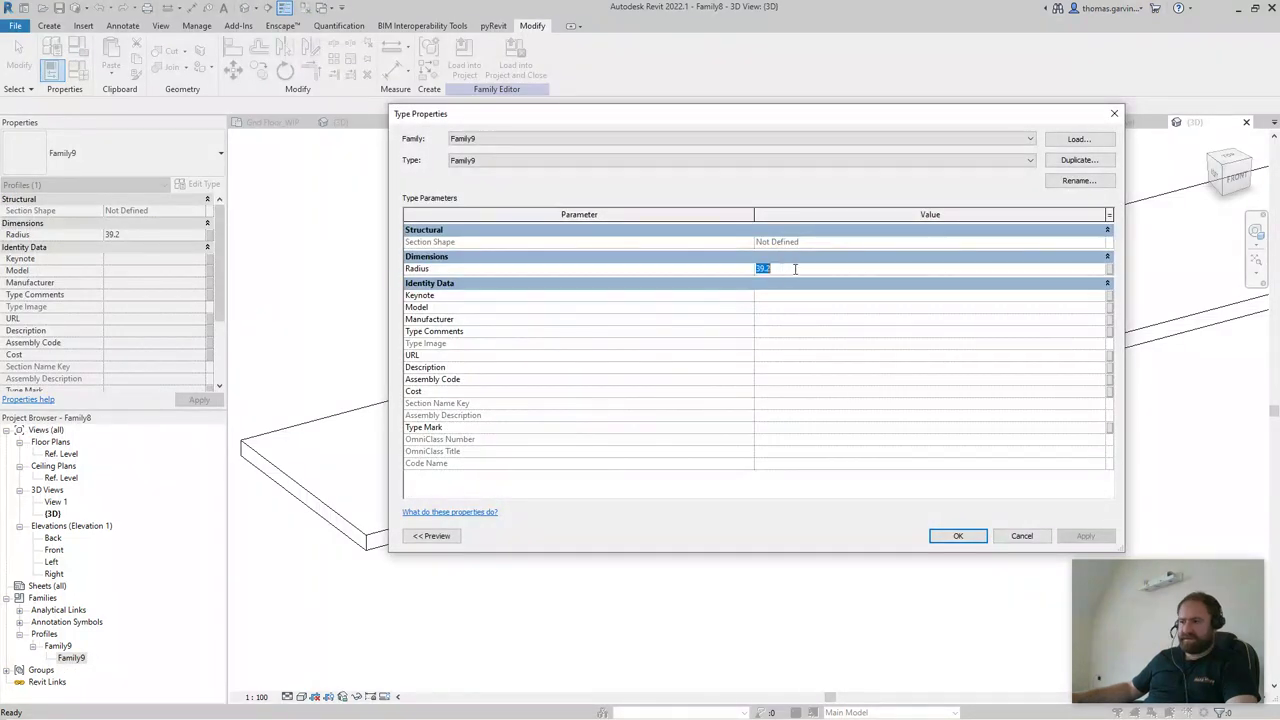
click(1109, 269)
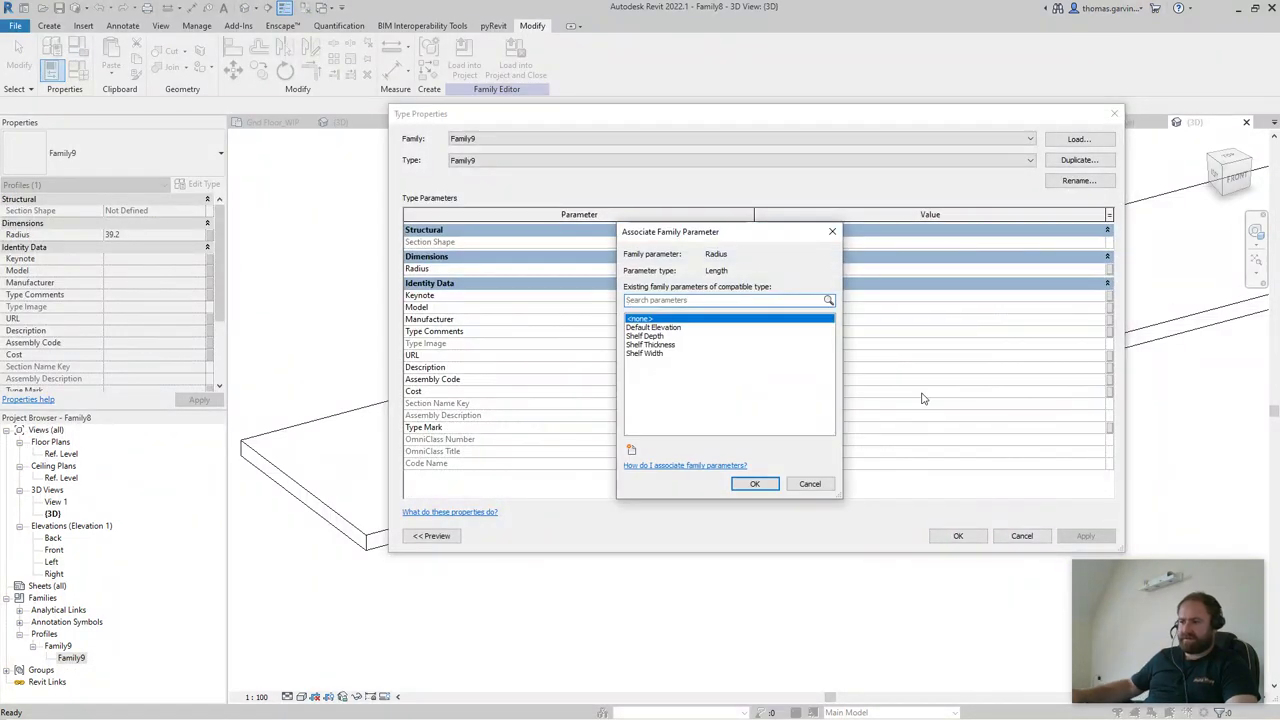
click(631, 450)
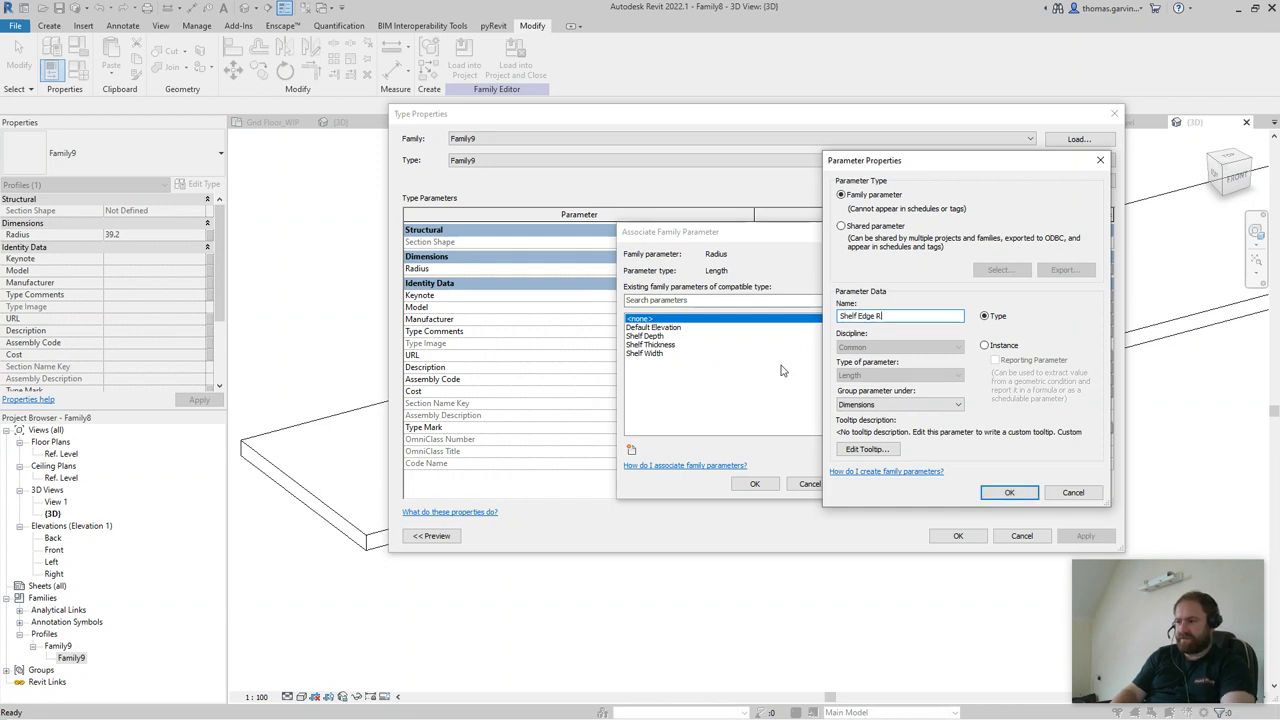
text(Shelf Edge Radius)
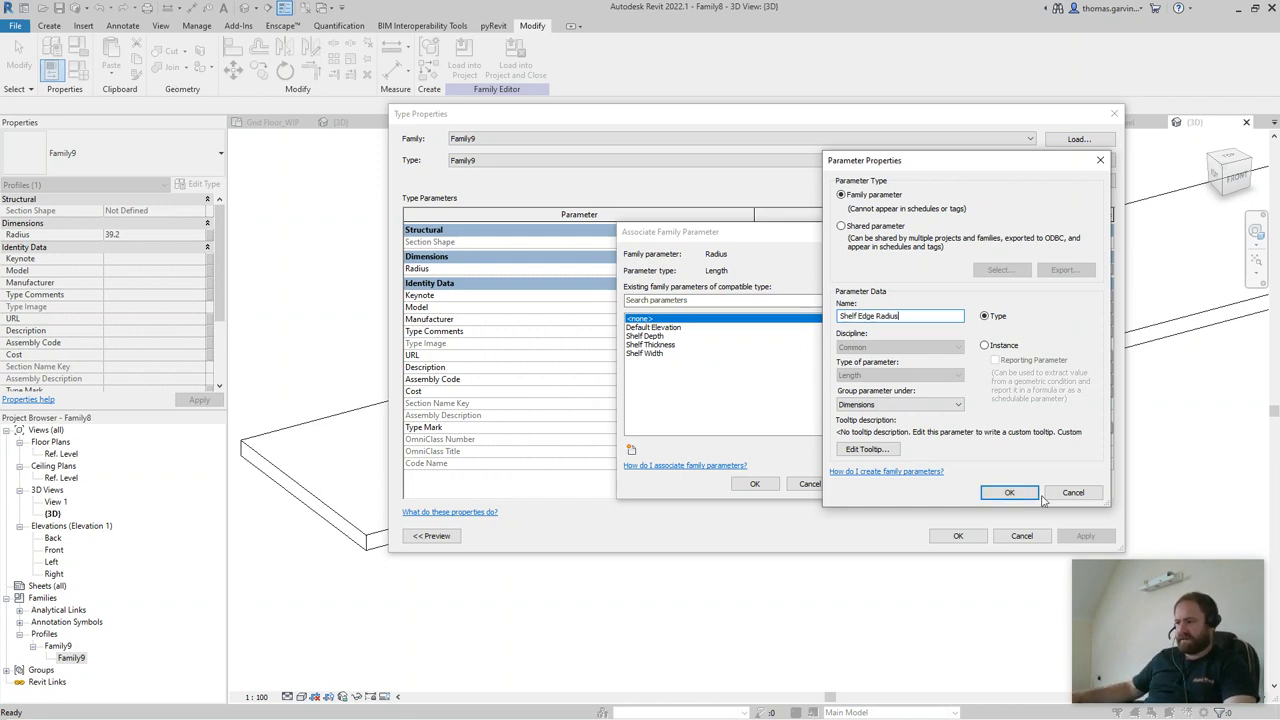
click(1010, 493)
click(752, 484)
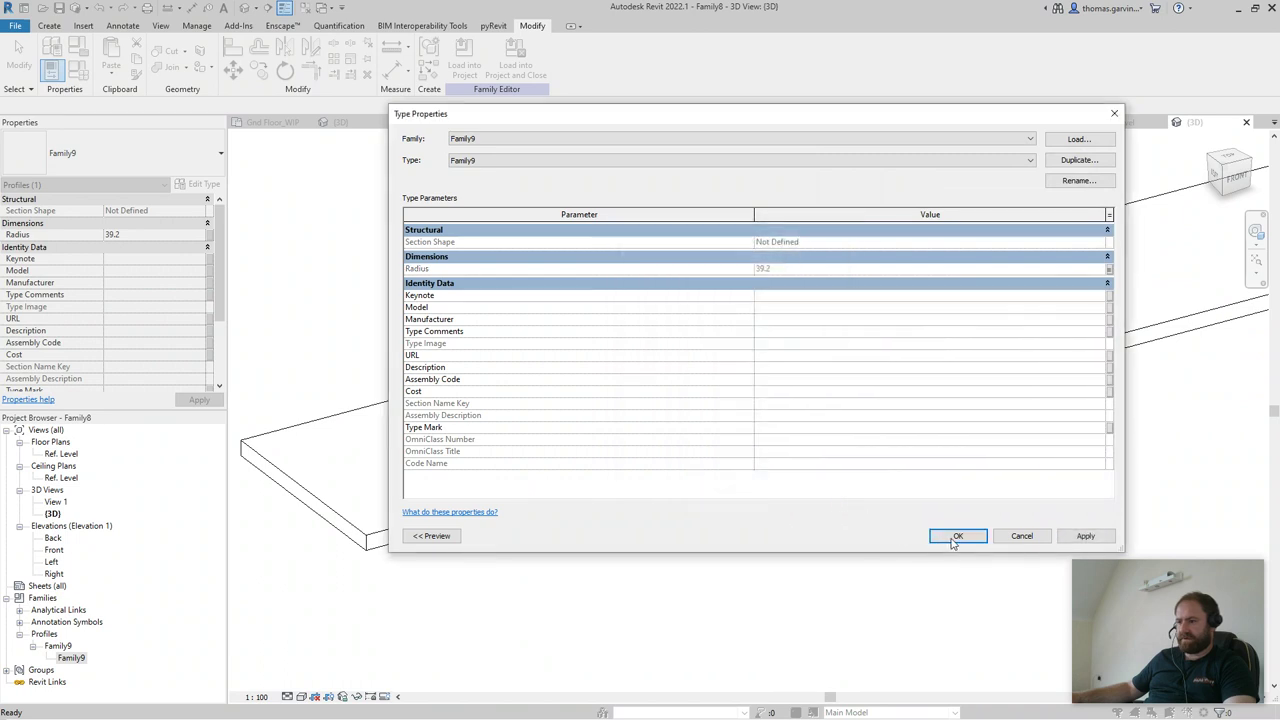
click(958, 535)
- Set Shelf Edge Radius to 3 in Family Types
click(80, 72)
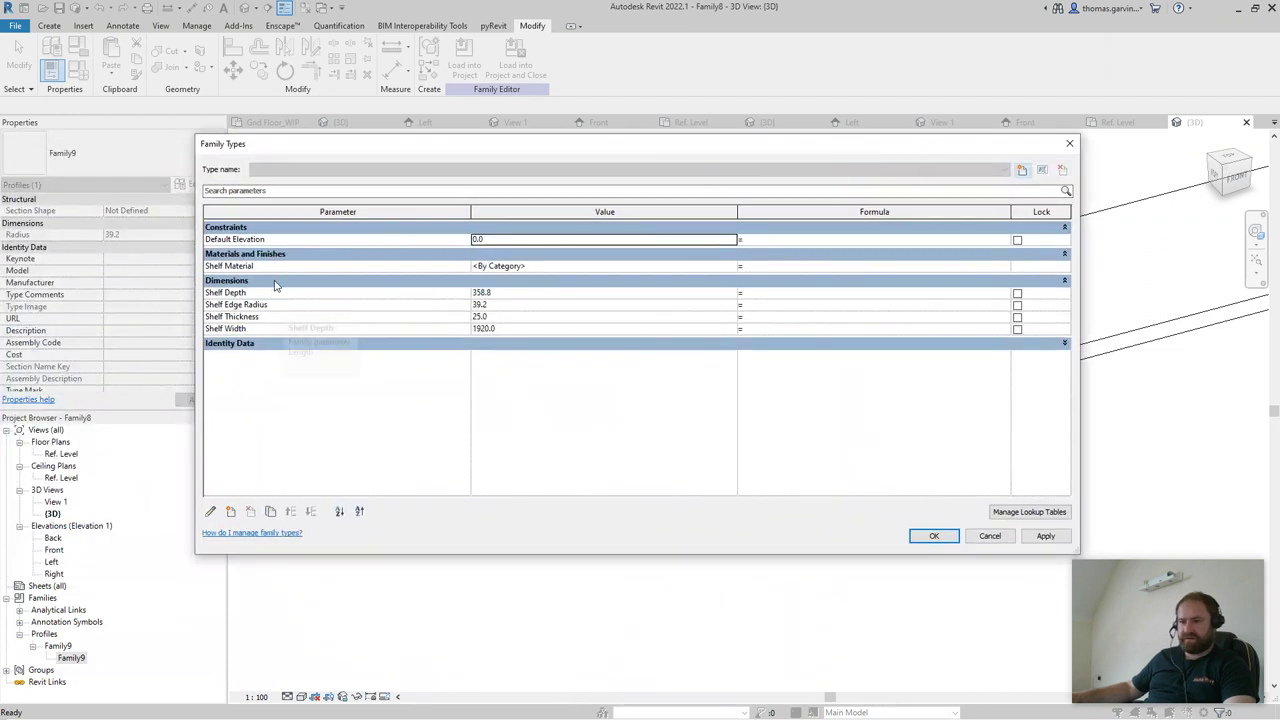
click(527, 304)
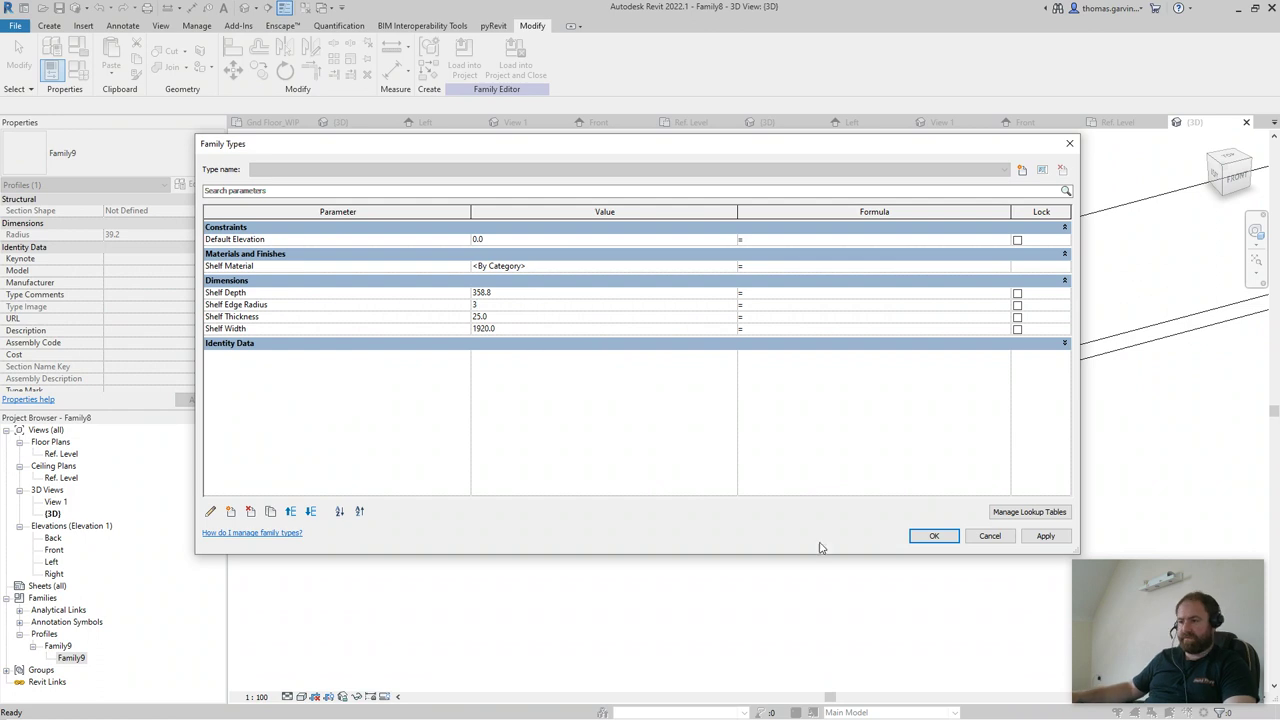
click(933, 537)
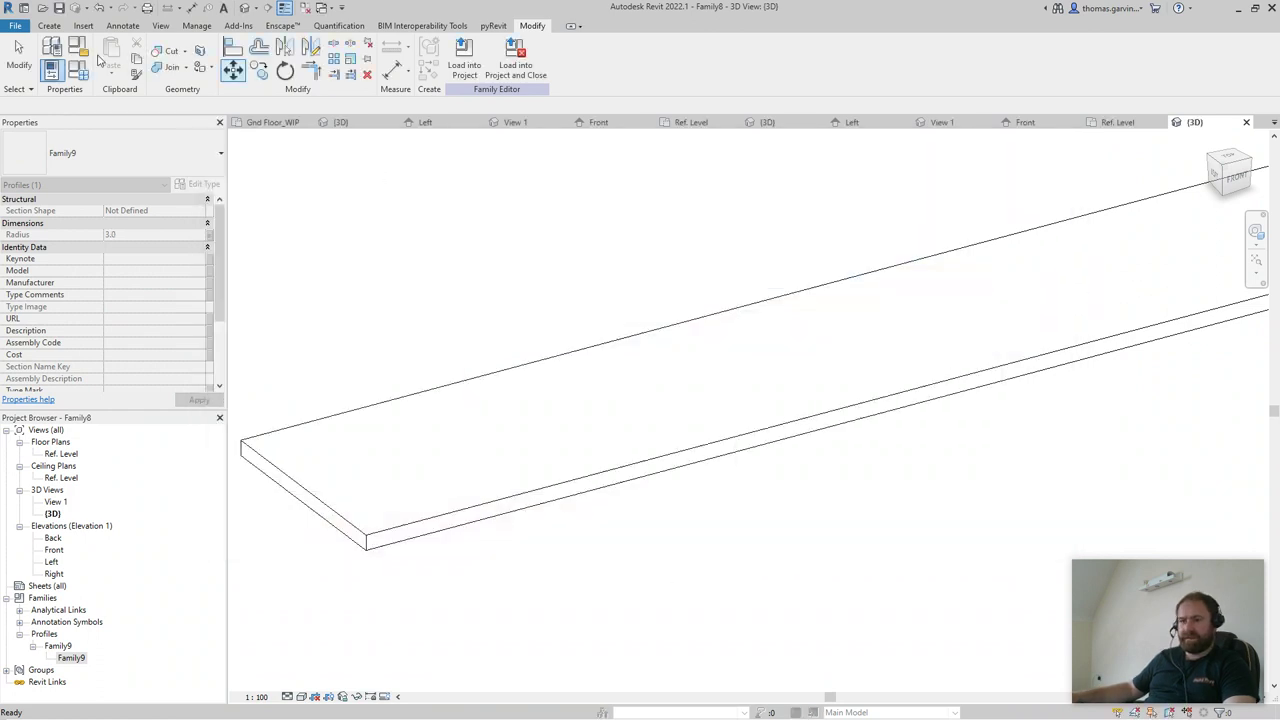
click(49, 25)
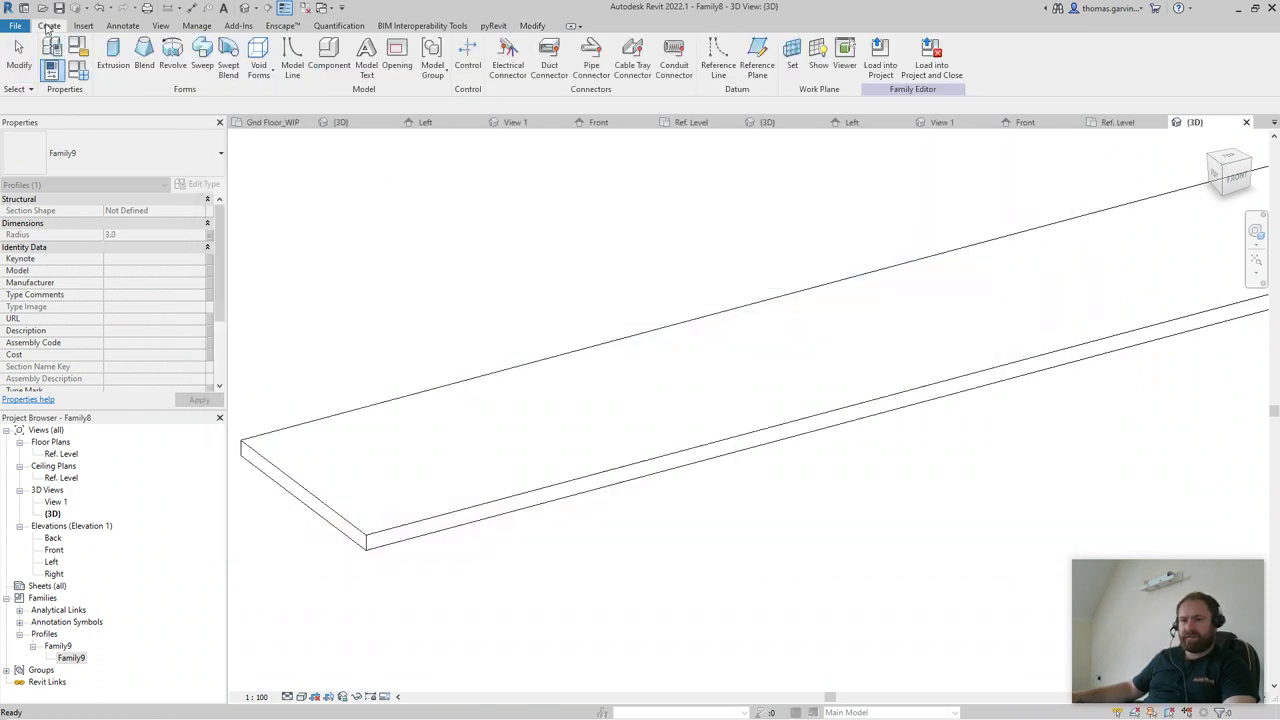
- Start a void sweep with the shelf's front top edge picked as its path
click(258, 62)
click(295, 176)
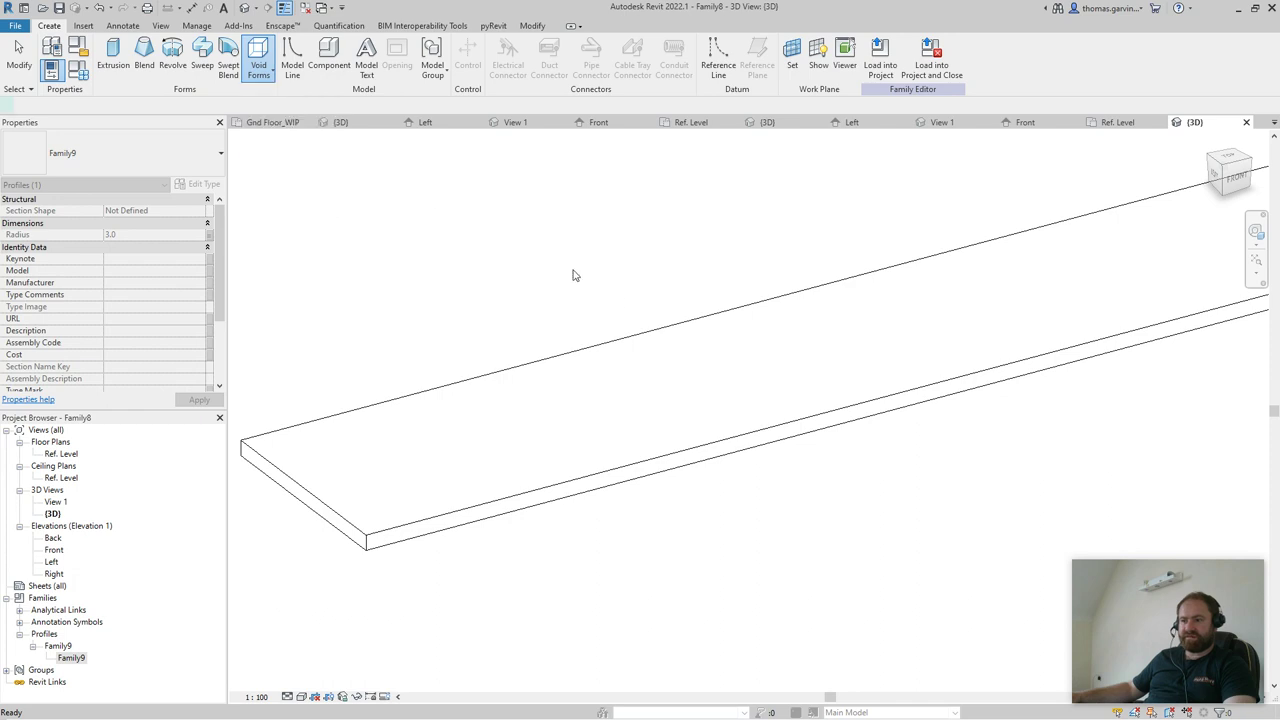
click(598, 70)
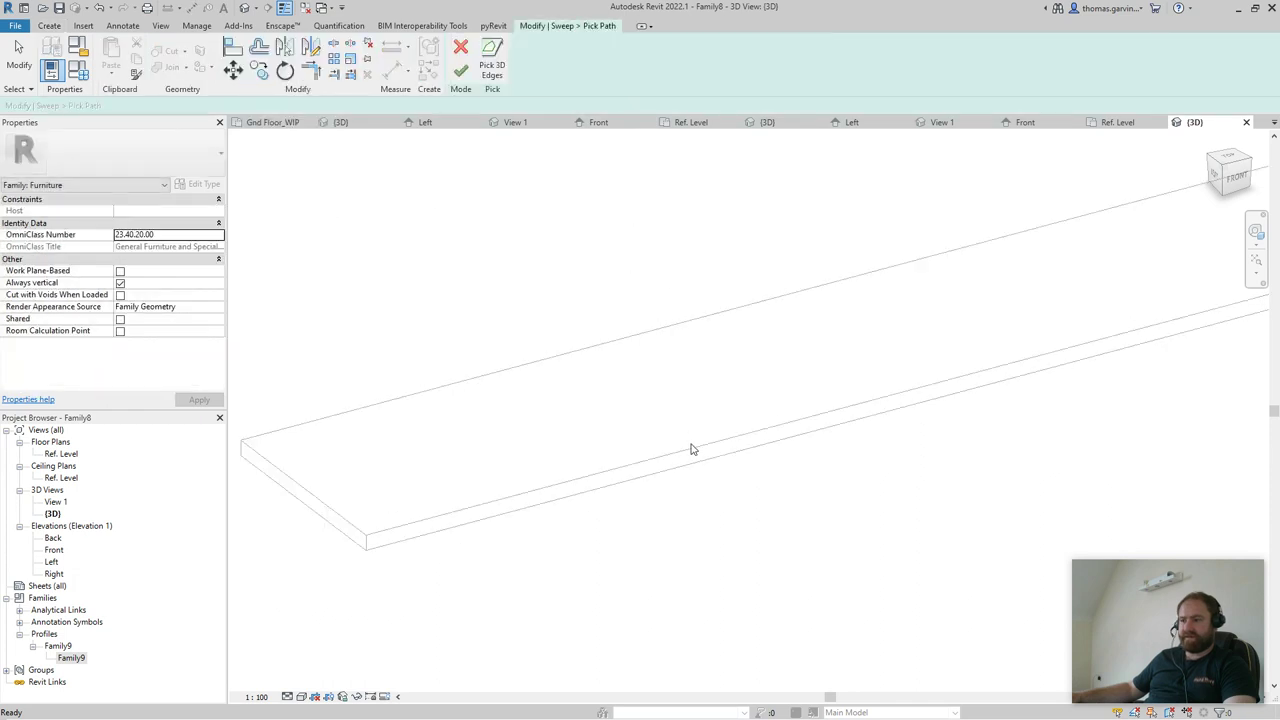
scroll(670, 508, down, 3)
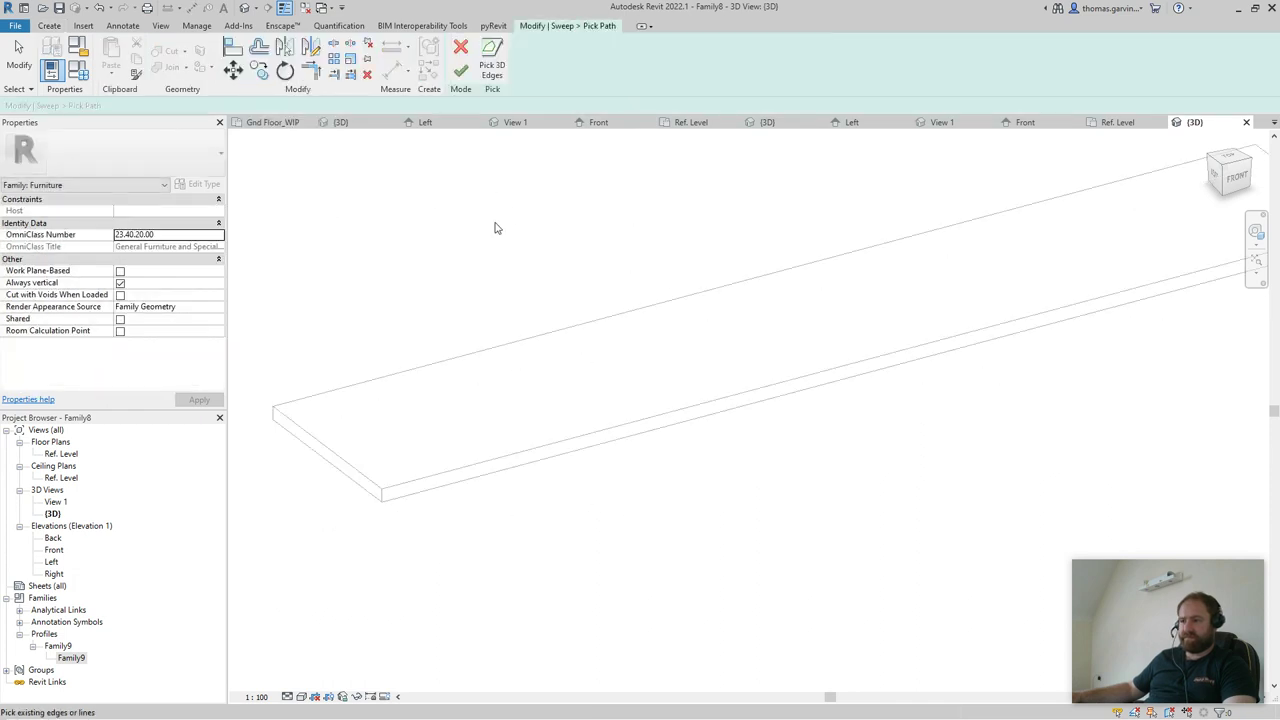
shift+middle_drag(597, 395, 629, 356)
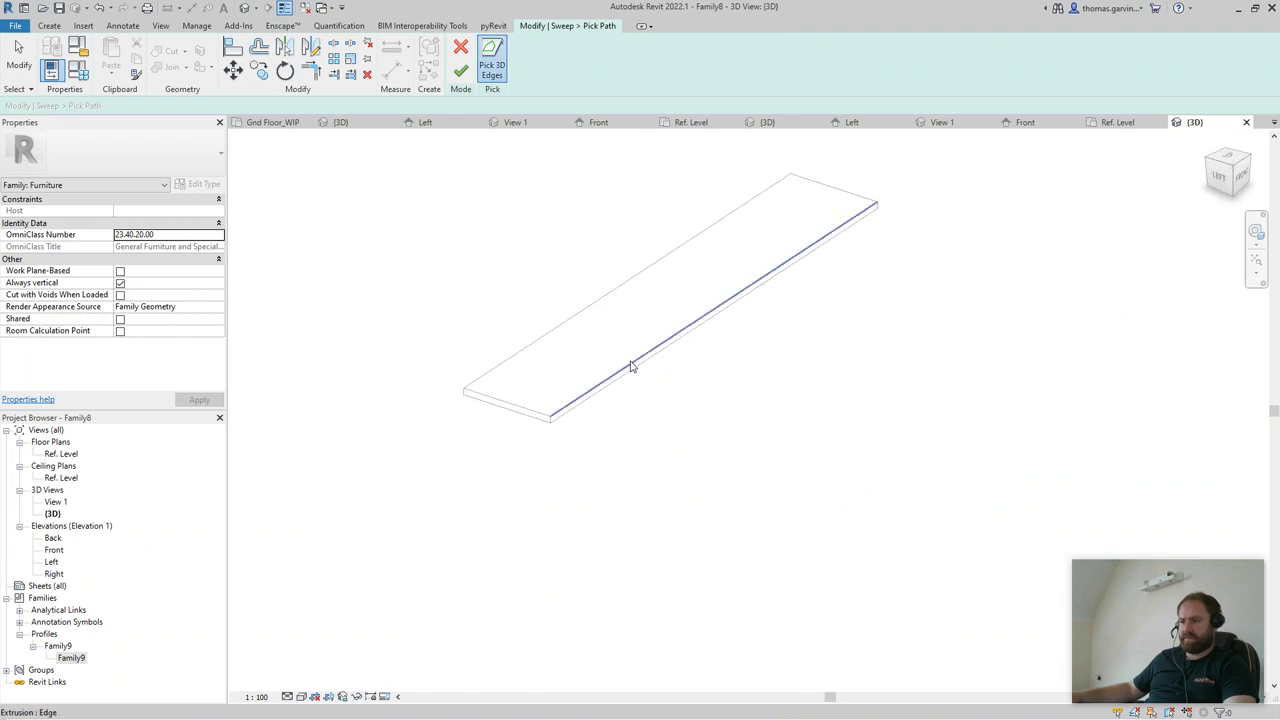
click(631, 365)
scroll(651, 303, up, 3)
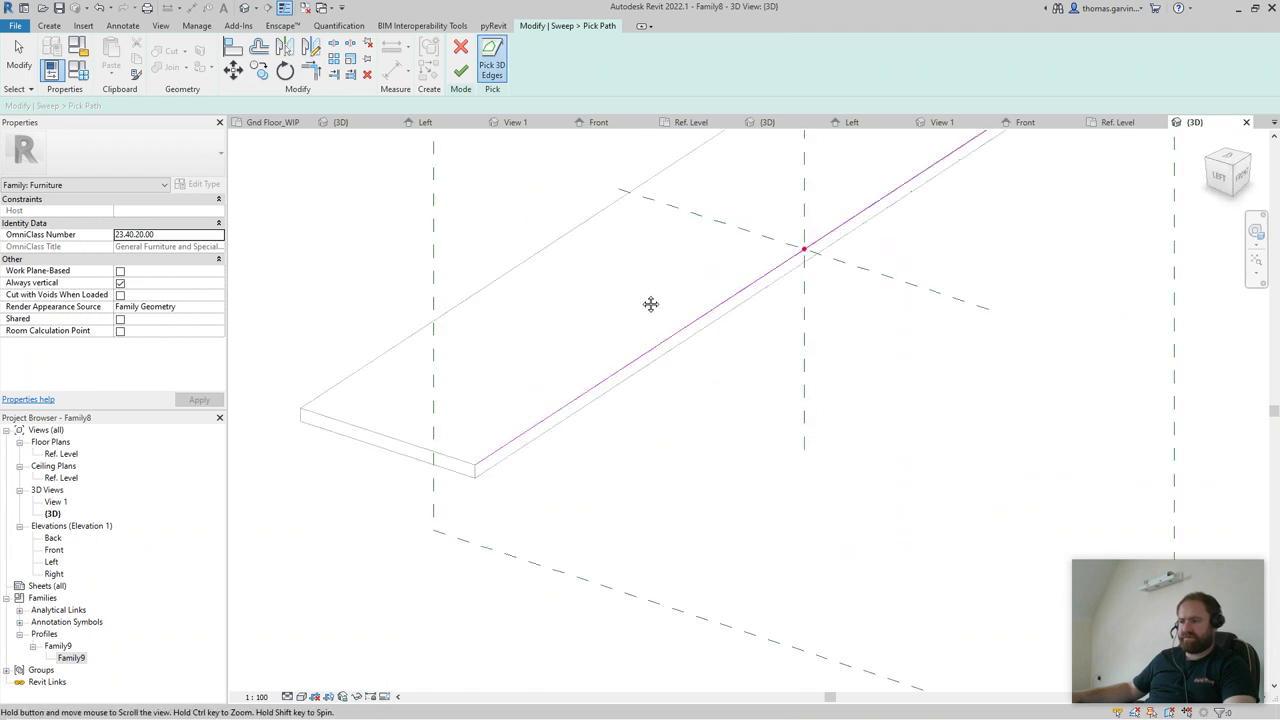
click(460, 70)
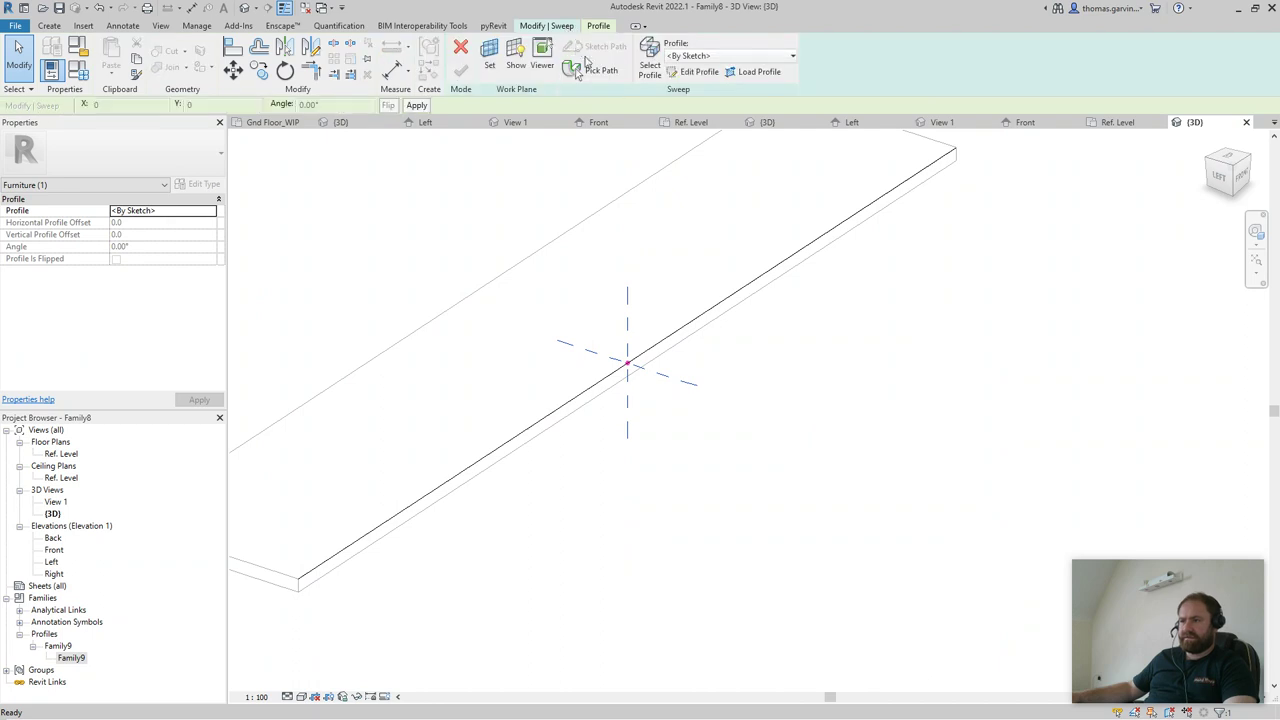
- Use Family9 as the sweep profile and finish the void sweep
click(737, 56)
click(716, 69)
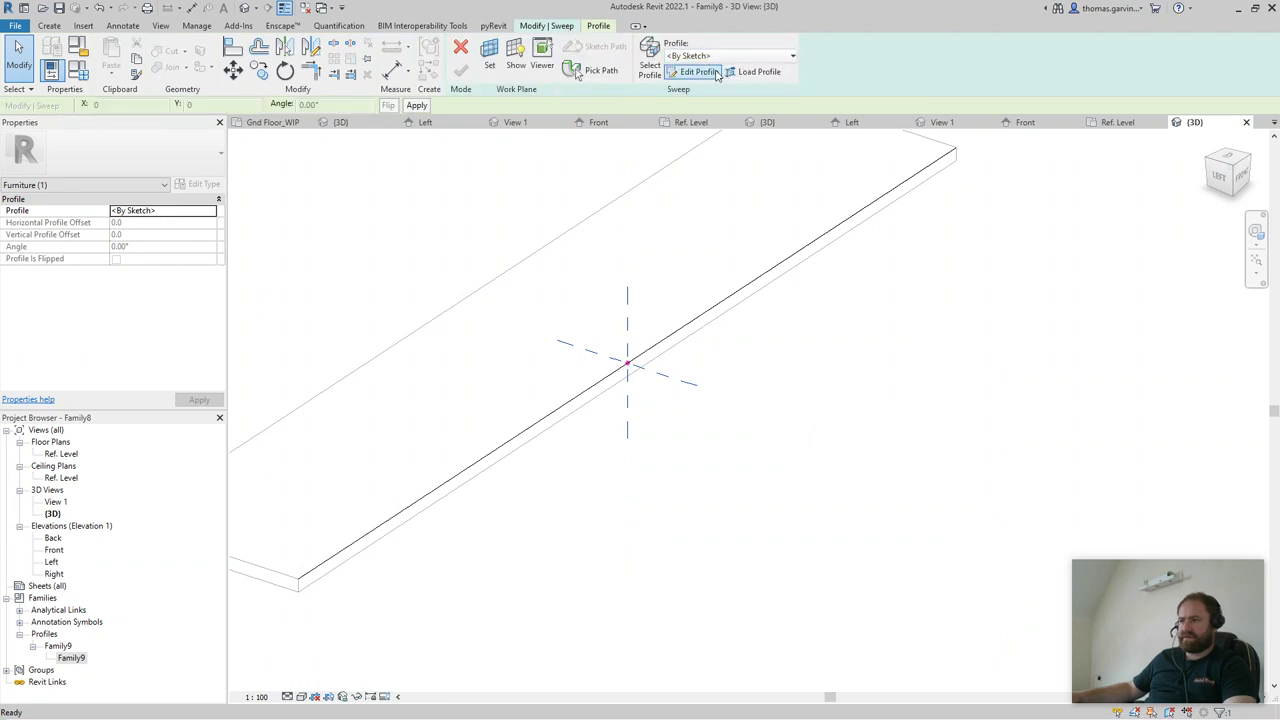
click(722, 56)
click(706, 82)
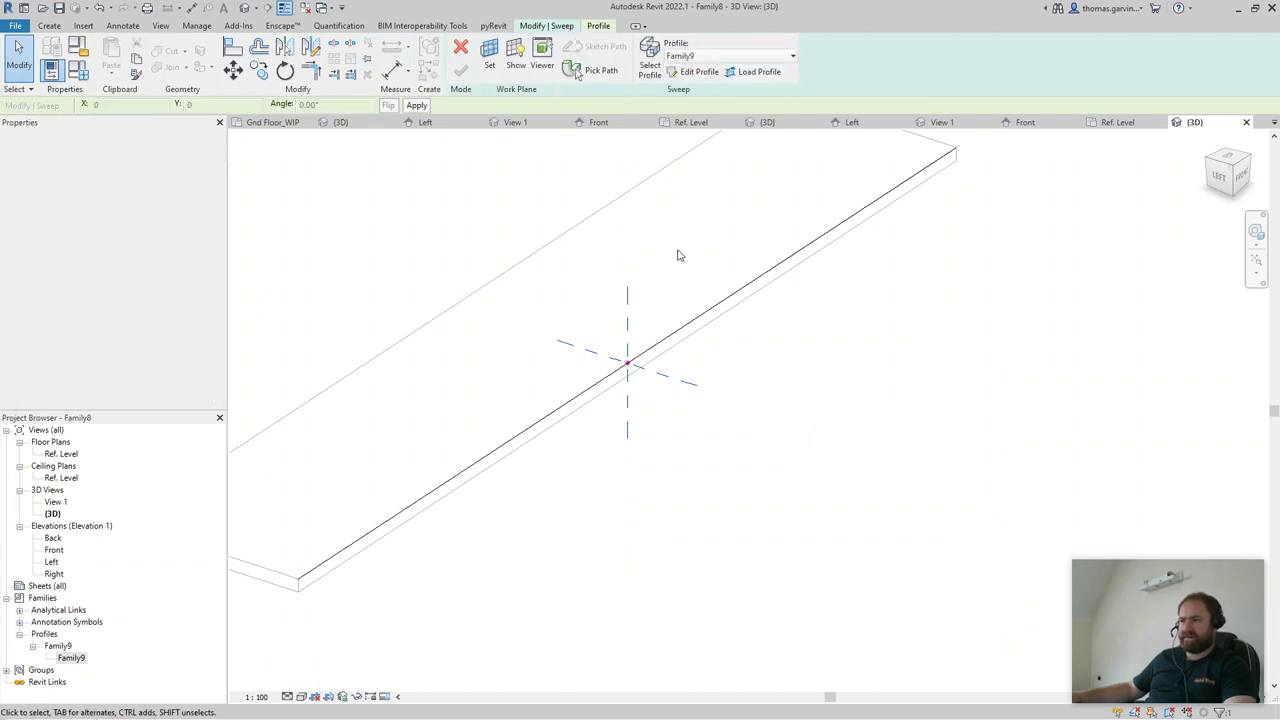
scroll(600, 380, up, 5)
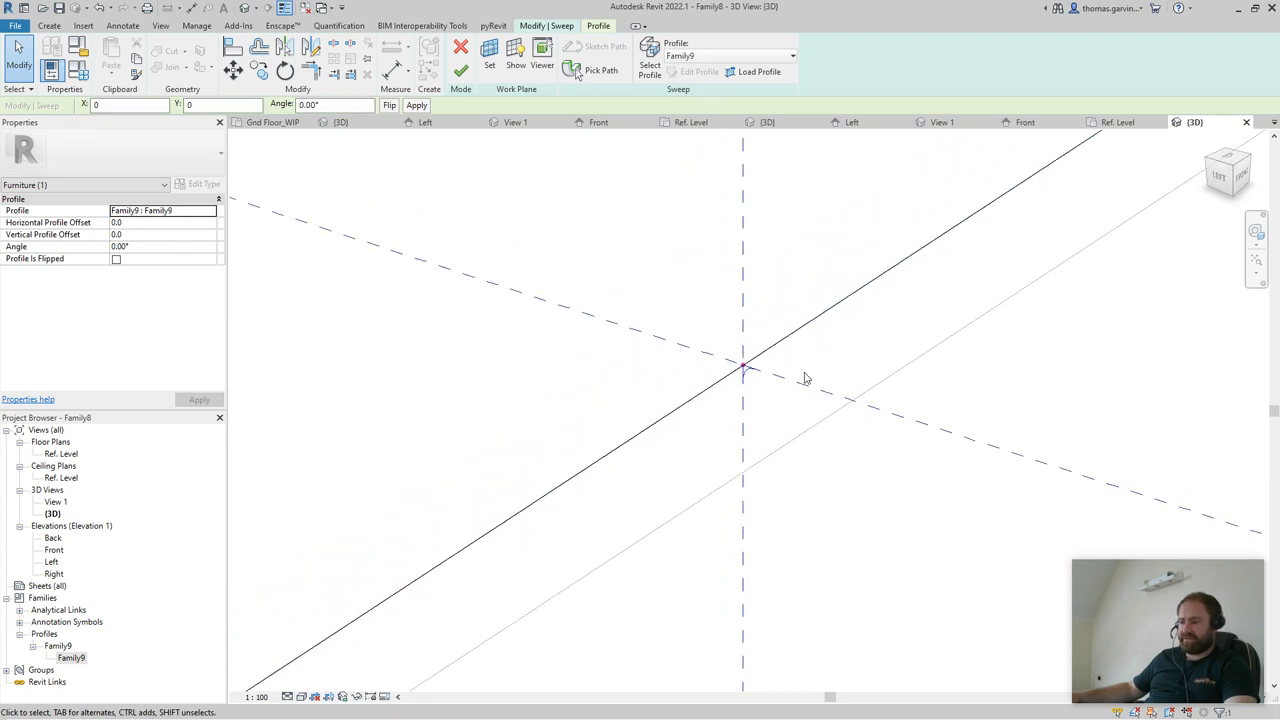
scroll(765, 370, up, 4)
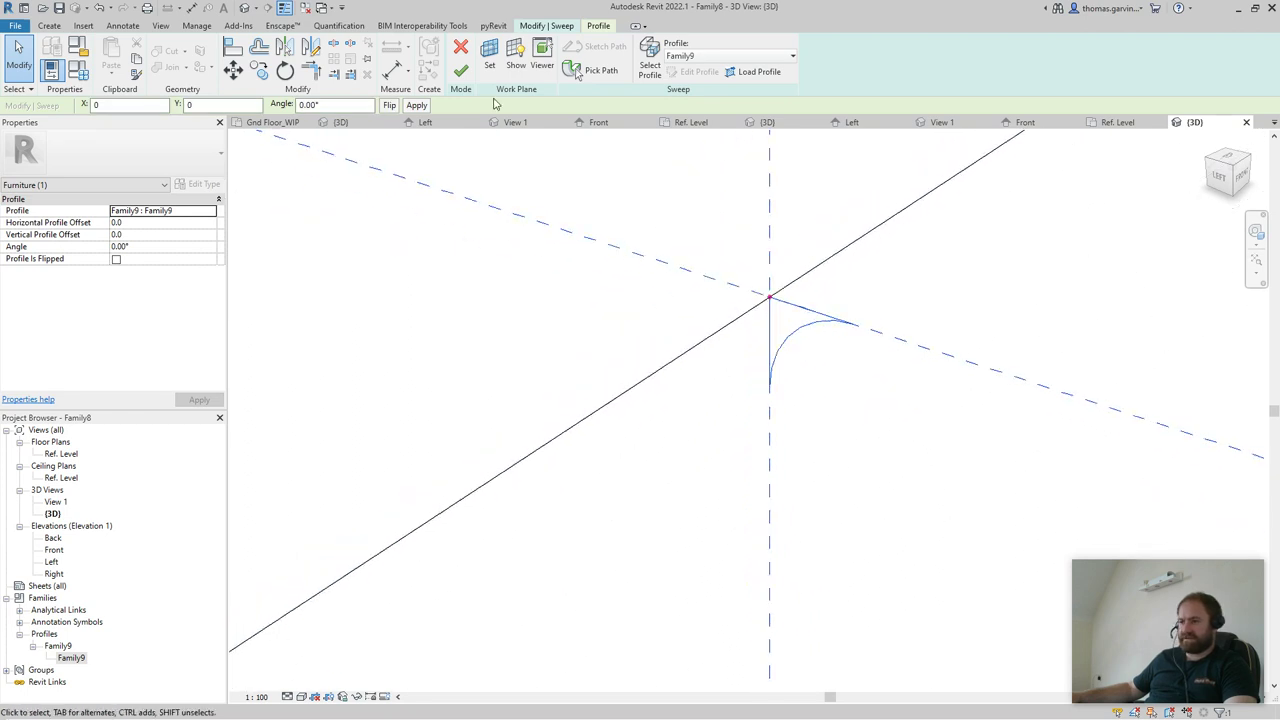
scroll(819, 316, down, 1)
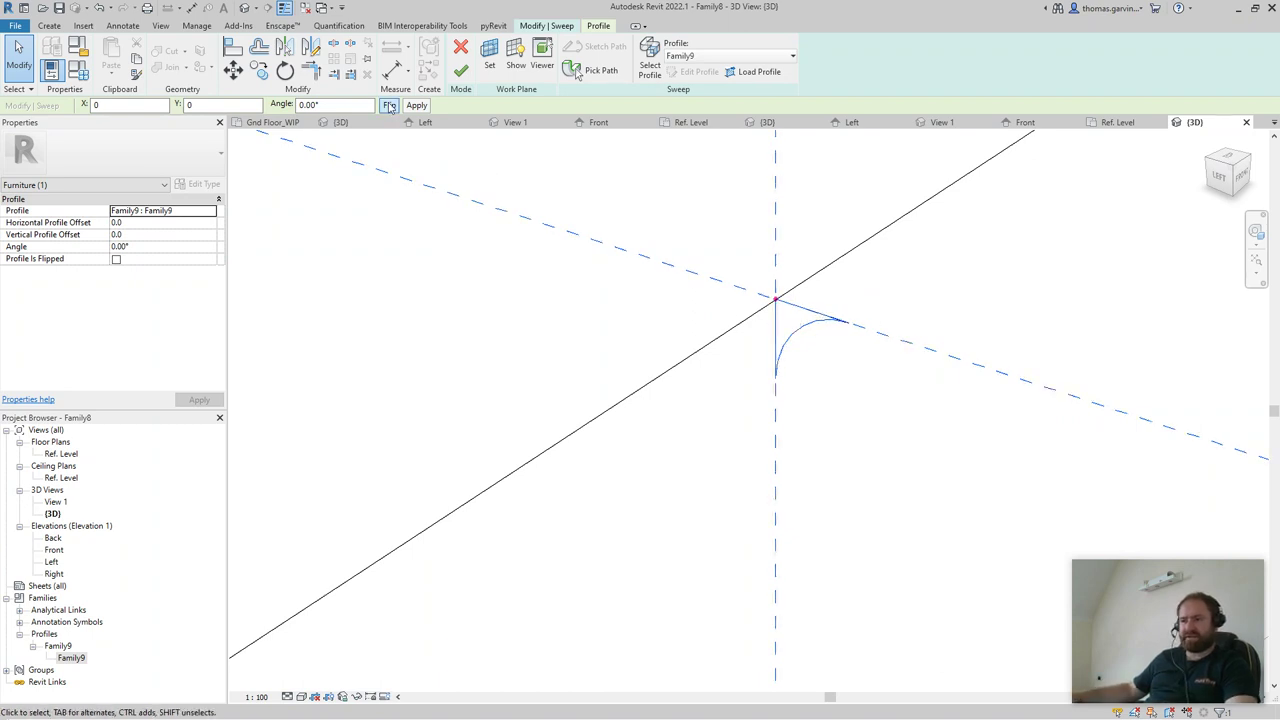
click(461, 70)
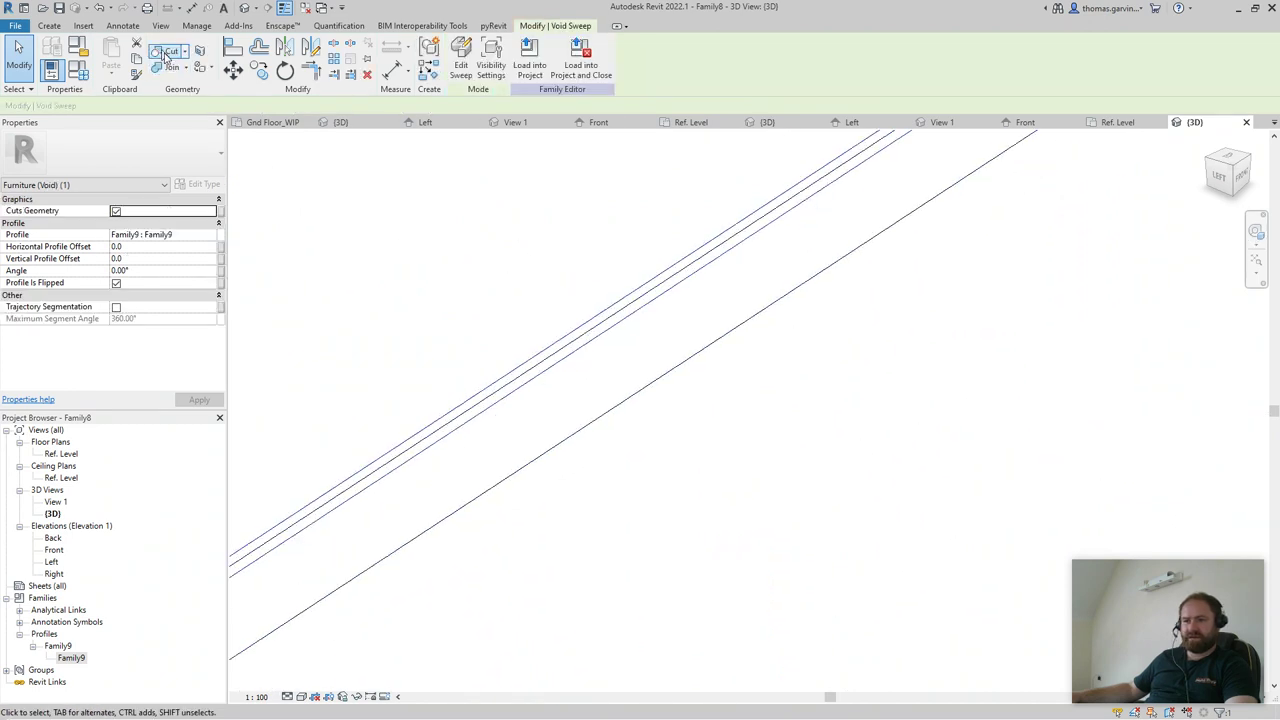
- Cut the shelf geometry with the void sweep to round the edge
click(166, 55)
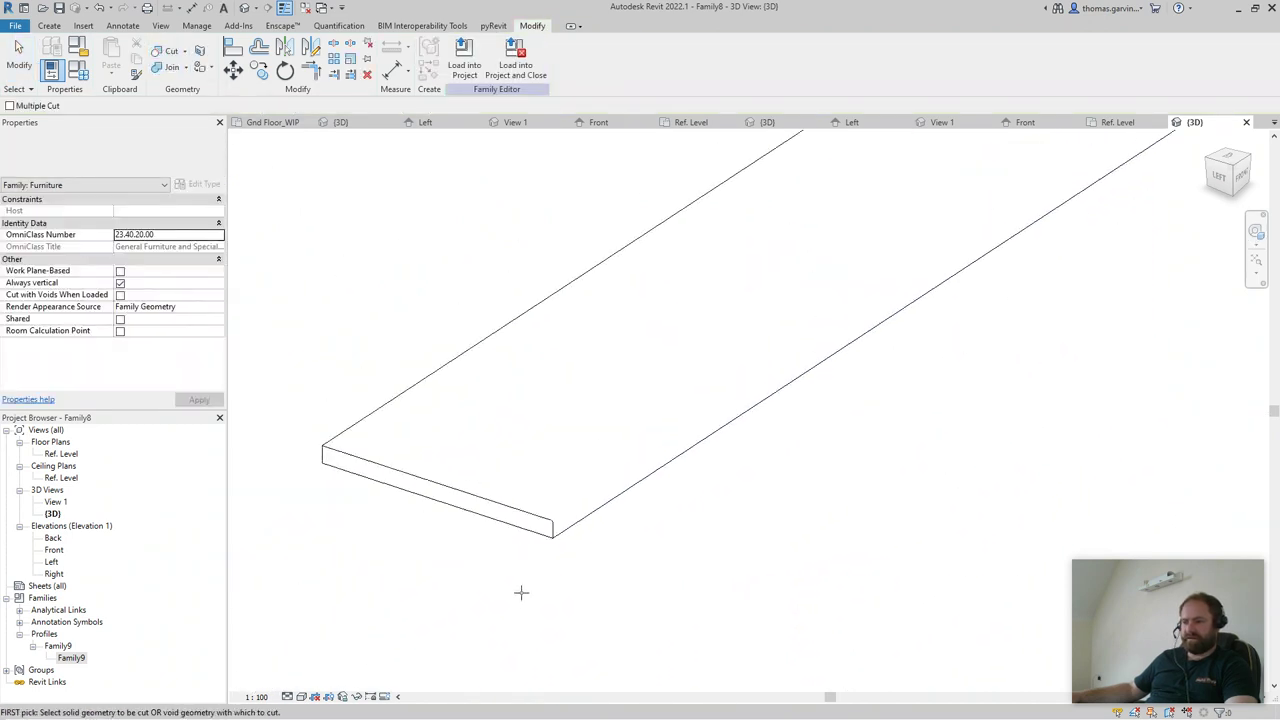
shift+middle_drag(521, 592, 614, 437)
scroll(1003, 209, up, 5)
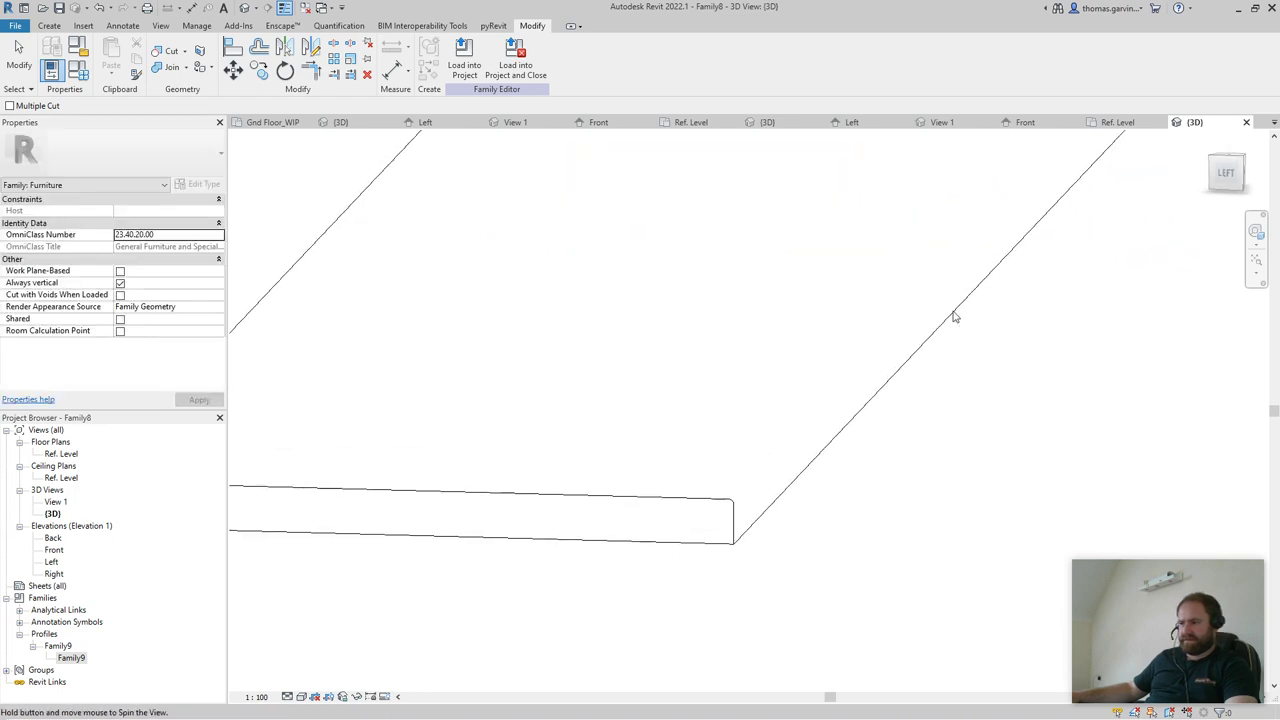
scroll(708, 529, up, 4)
scroll(810, 475, down, 3)
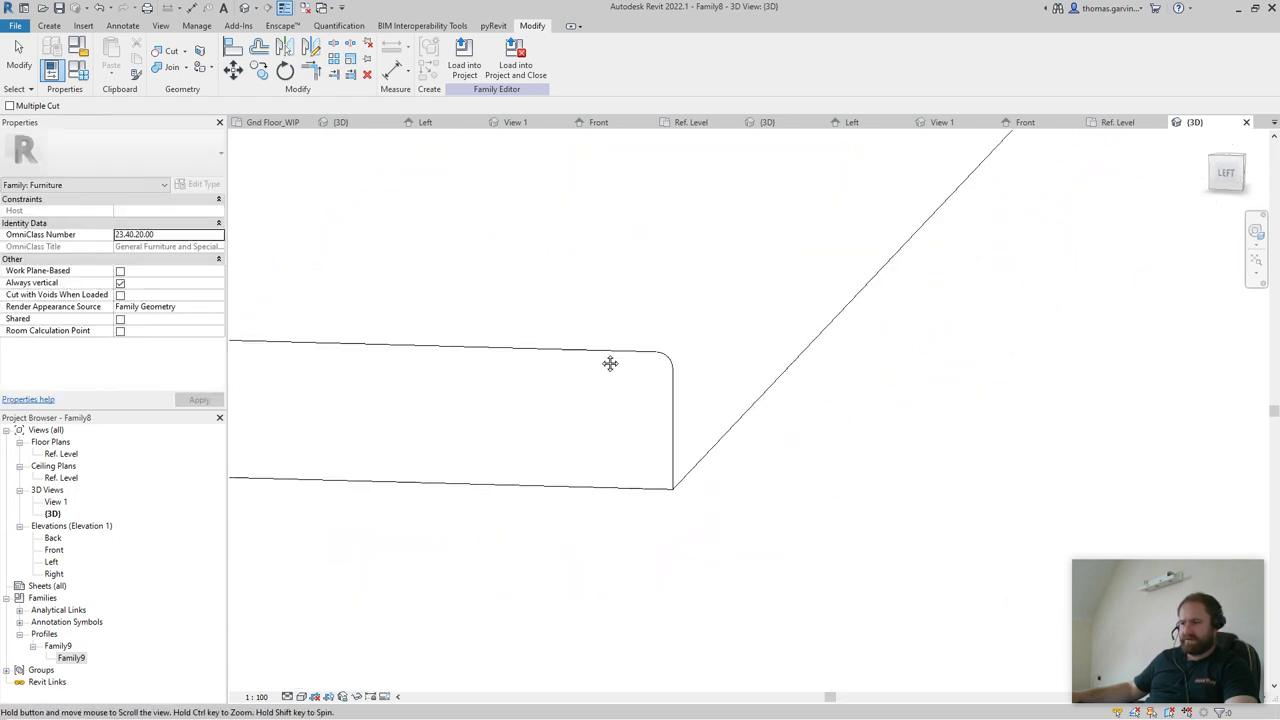
scroll(660, 411, down, 2)
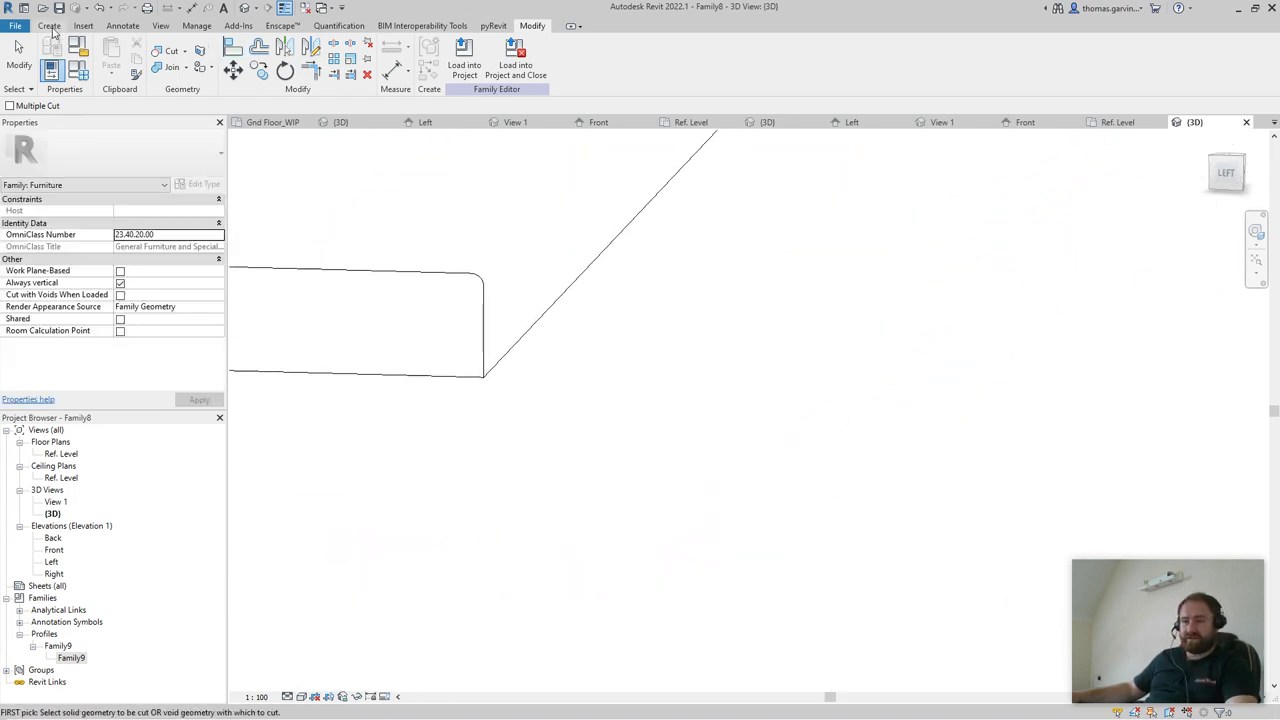
click(49, 26)
- Start a second void sweep along the shelf's diagonal edge as path
click(268, 74)
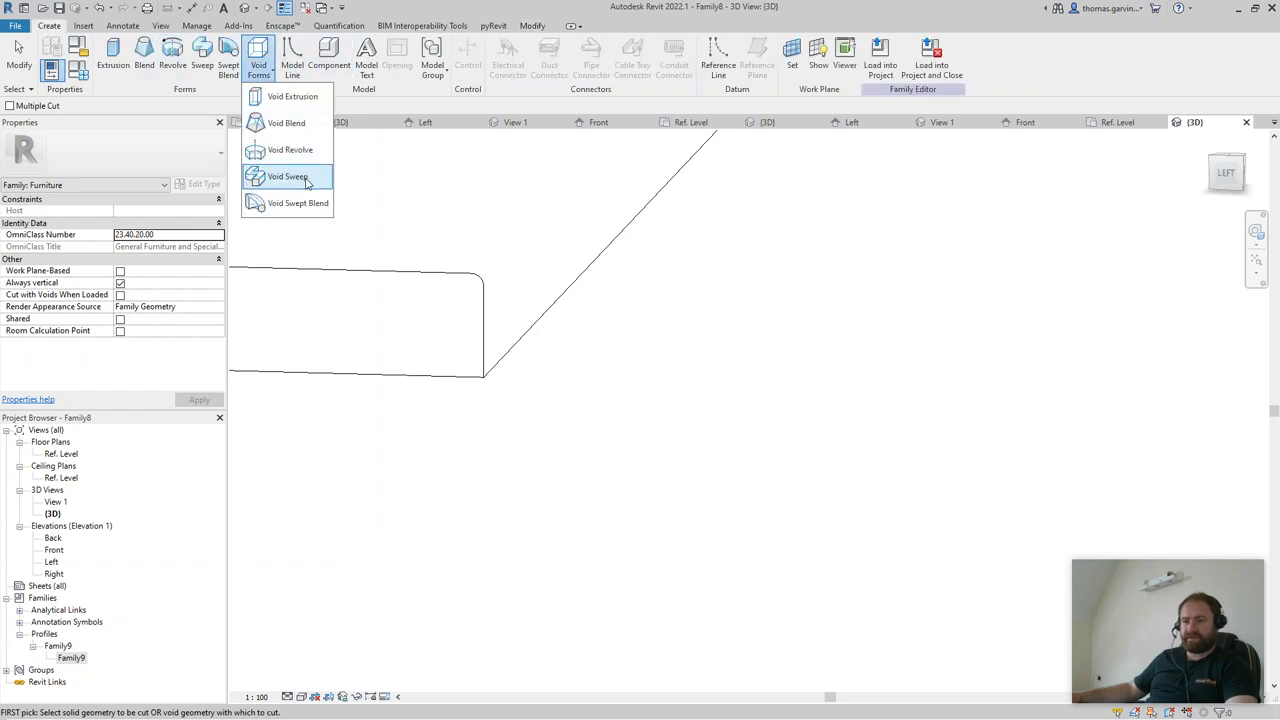
click(300, 176)
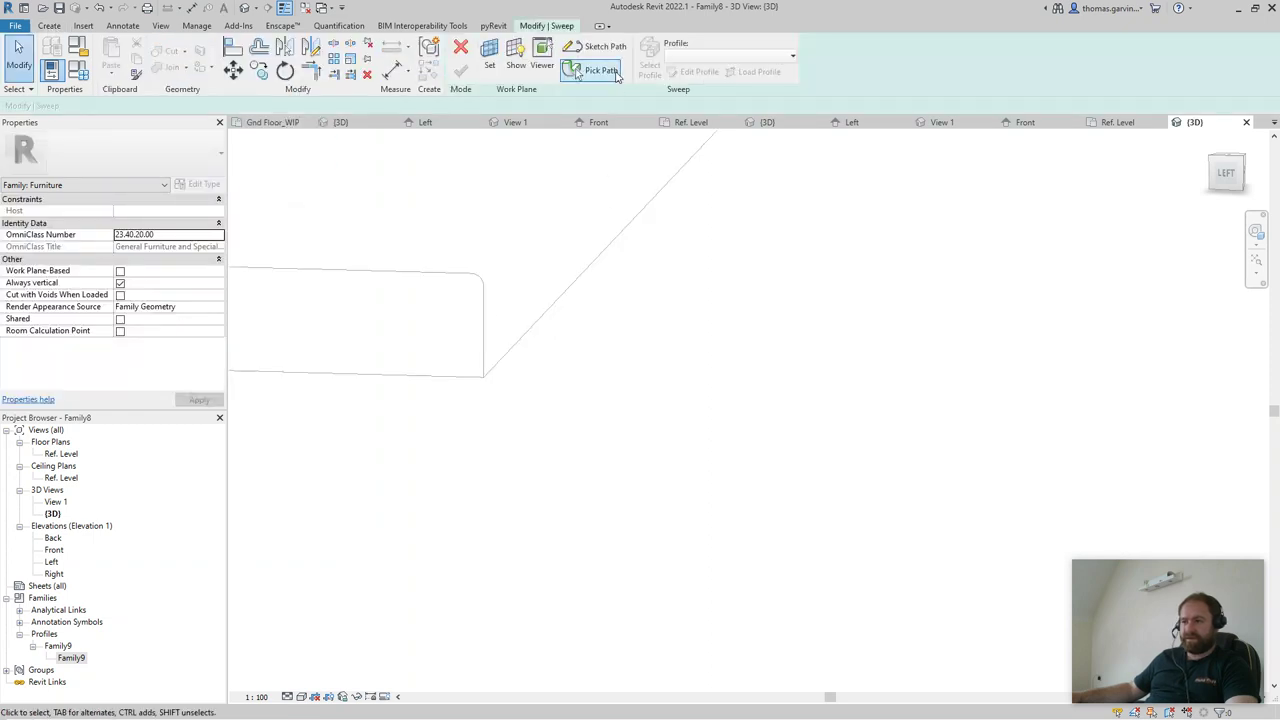
click(601, 71)
click(558, 300)
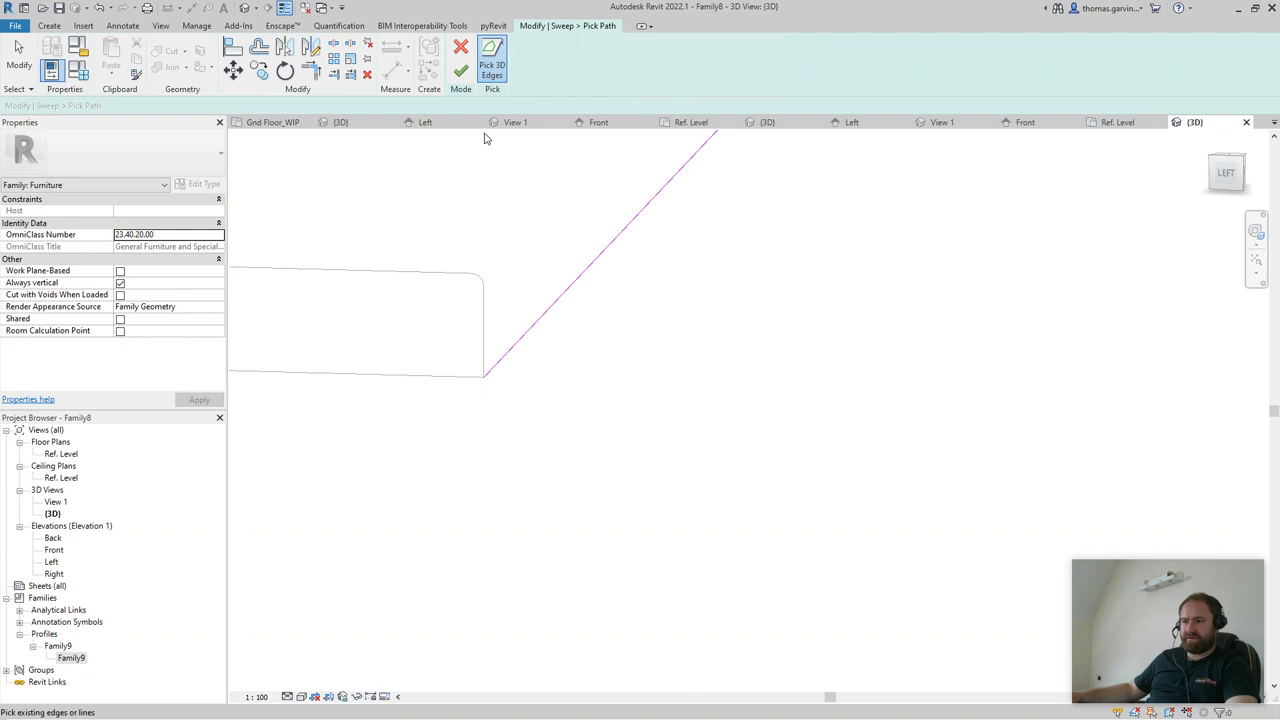
click(458, 72)
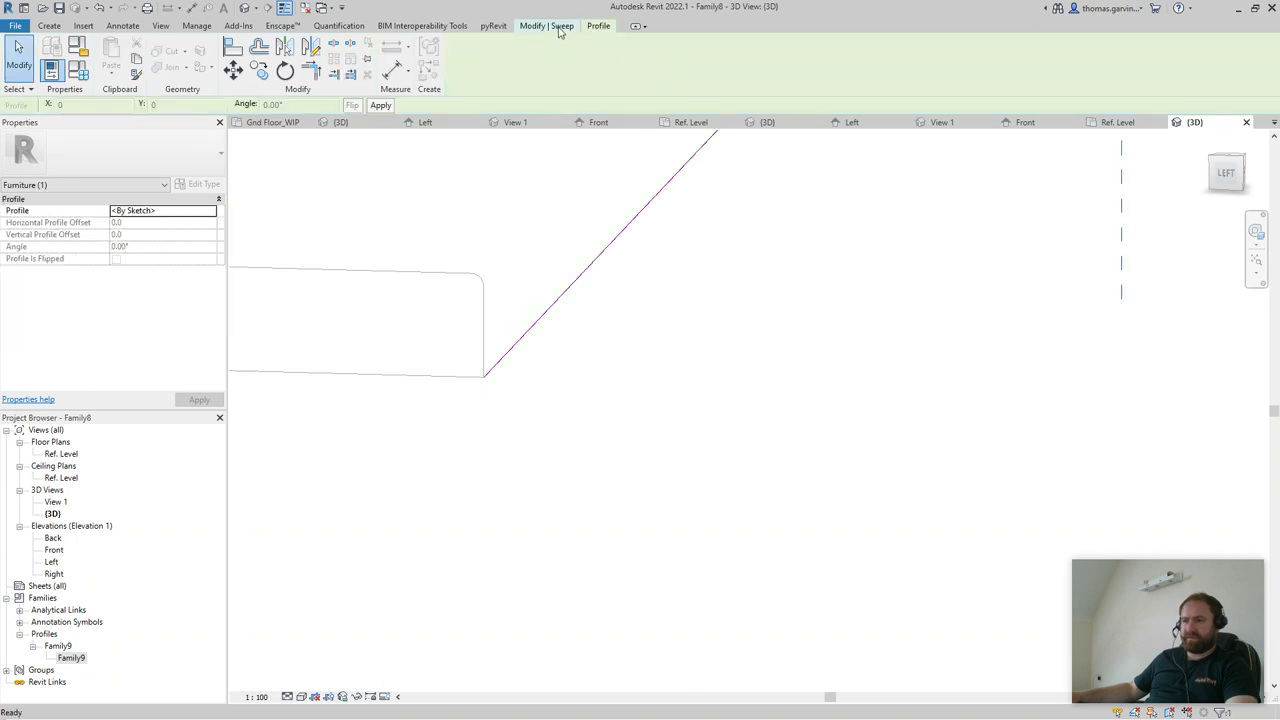
- Give the sweep the Family9 profile, finish it, and start Cut Geometry
click(680, 57)
click(714, 83)
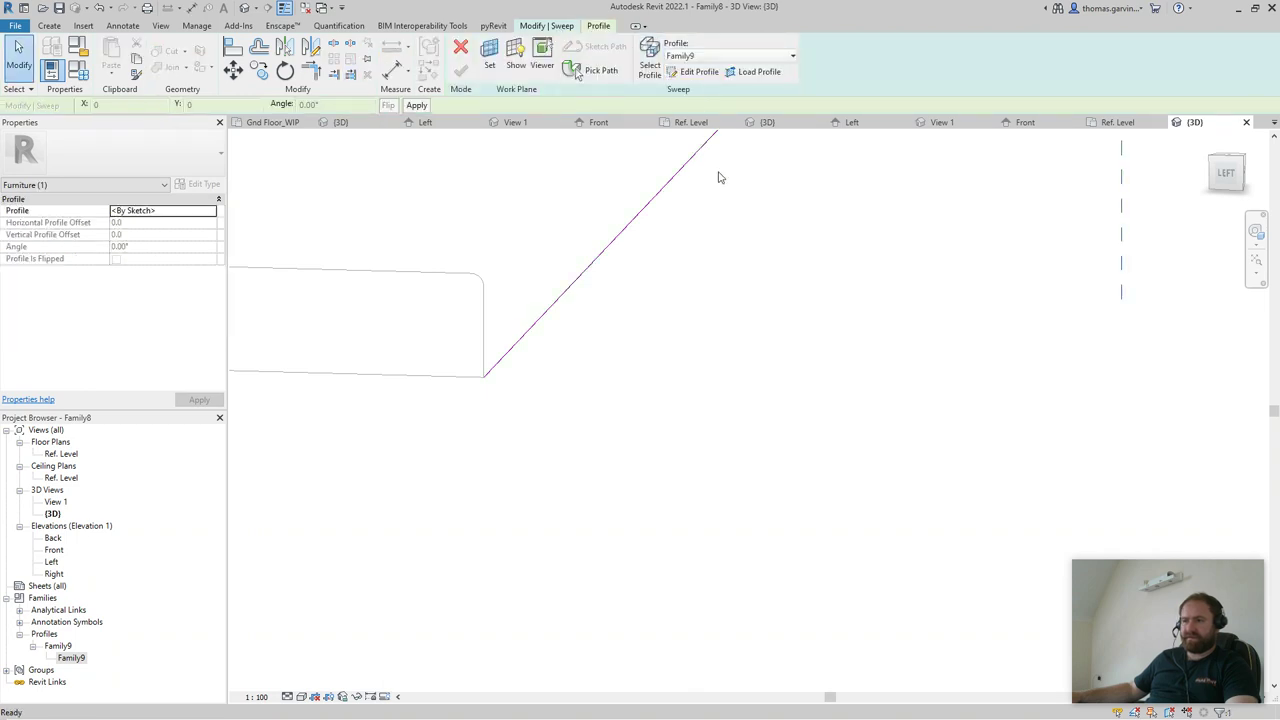
scroll(850, 400, down, 3)
scroll(757, 511, up, 6)
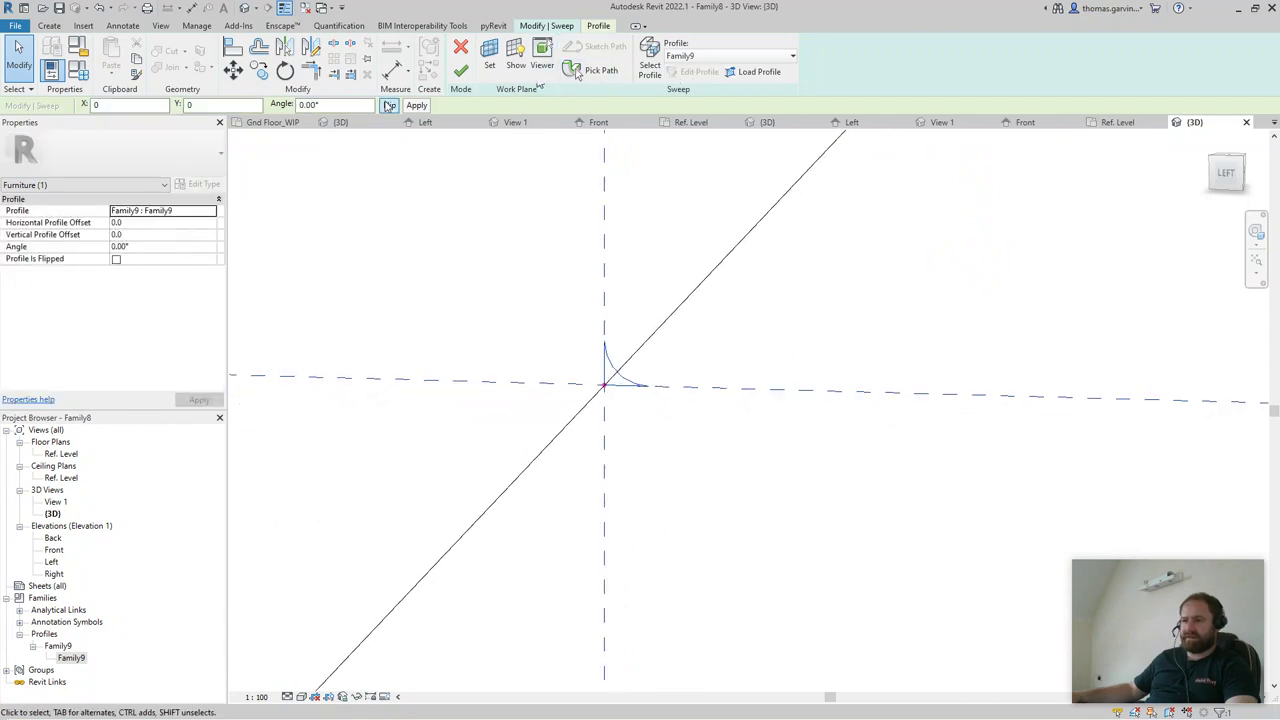
click(461, 72)
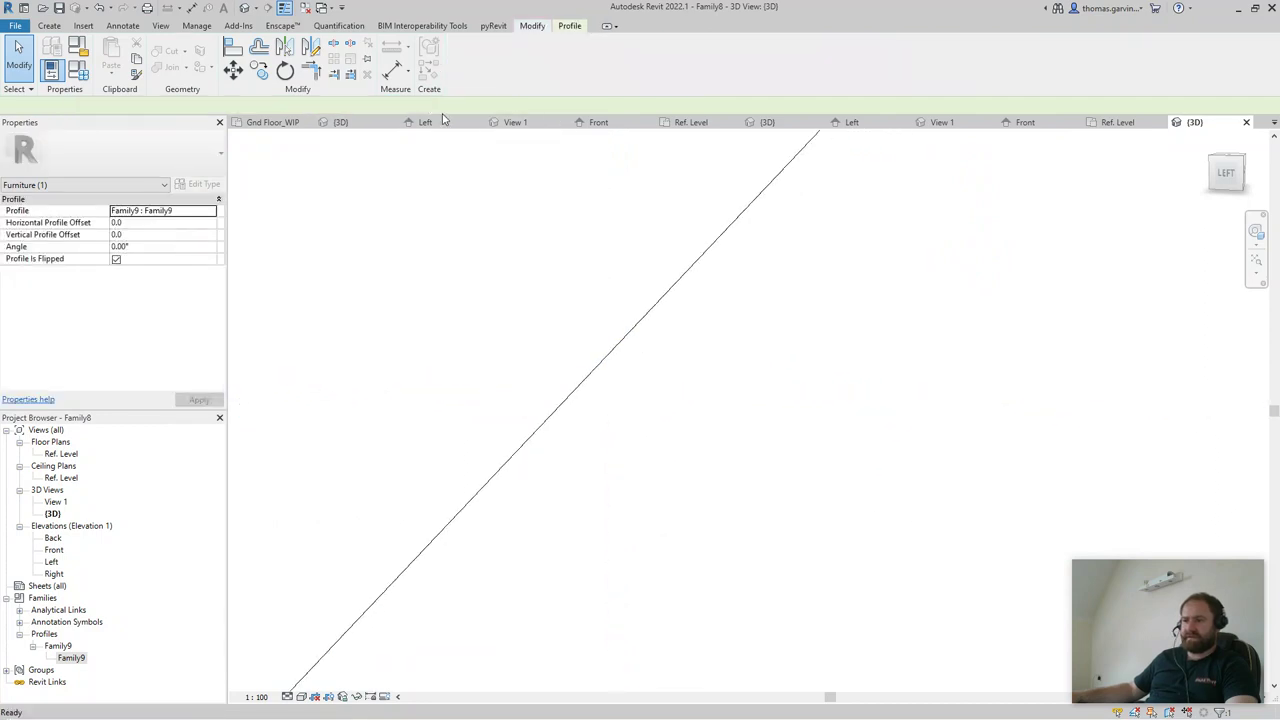
click(168, 52)
scroll(840, 500, down, 5)
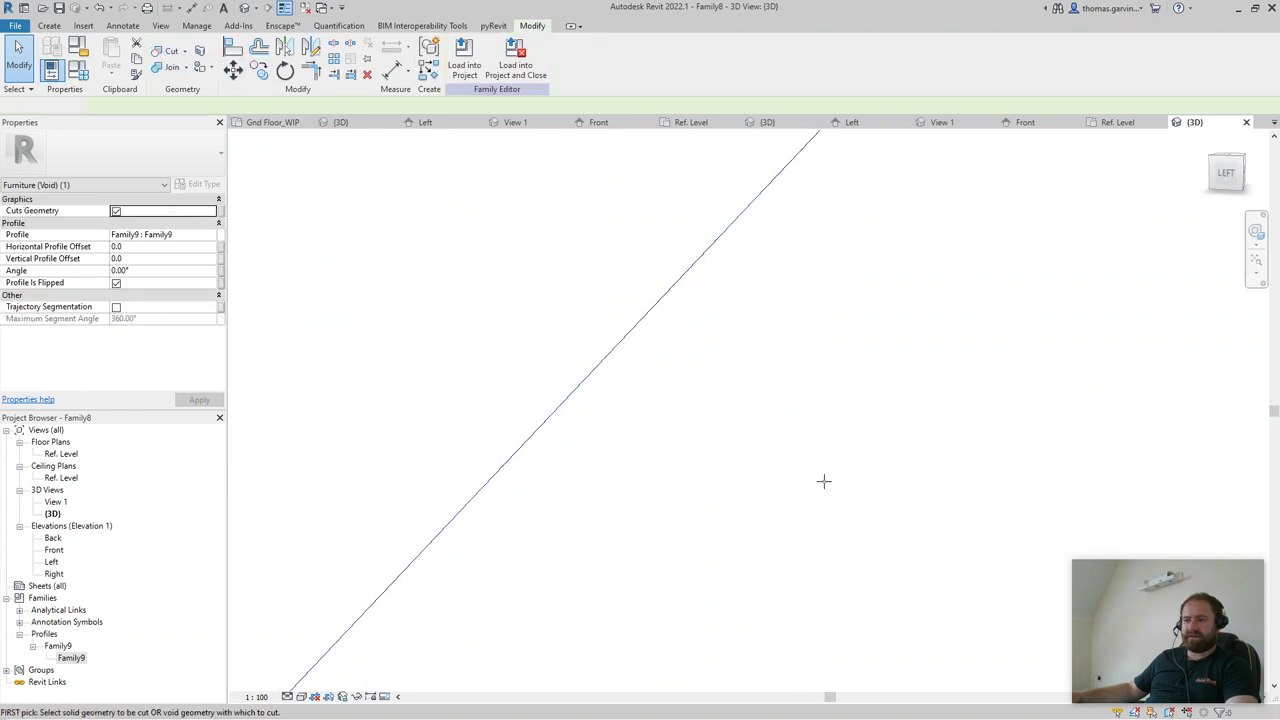
- Cancel the cut and frame the whole shelf in the 3D view
key(Escape)
key(Escape)
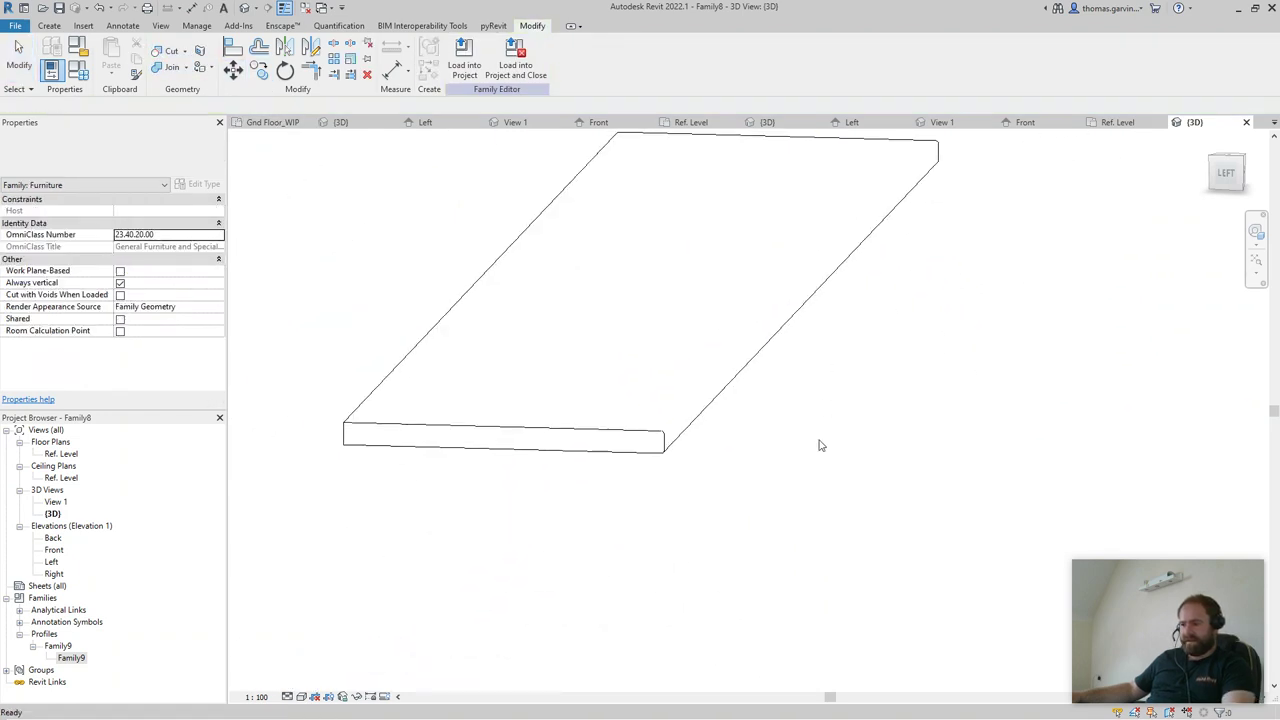
shift+middle_drag(789, 526, 657, 557)
scroll(634, 263, down, 3)
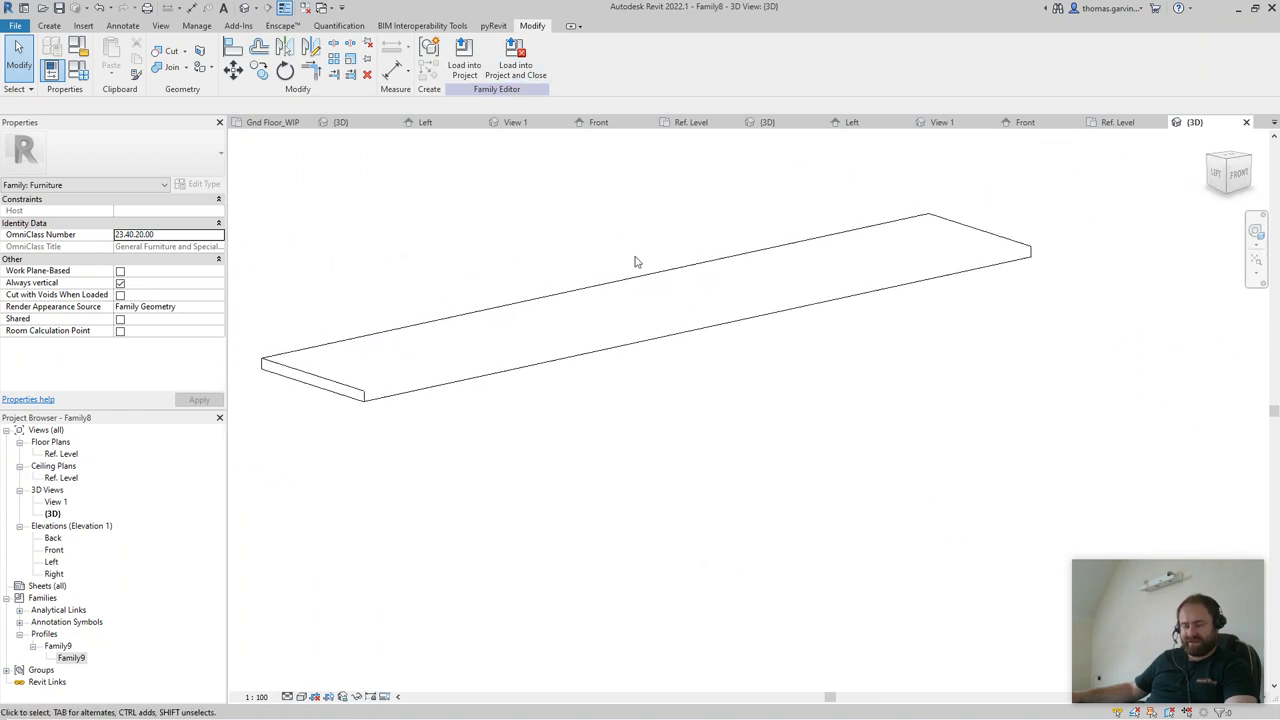
middle_drag(577, 215, 580, 329)
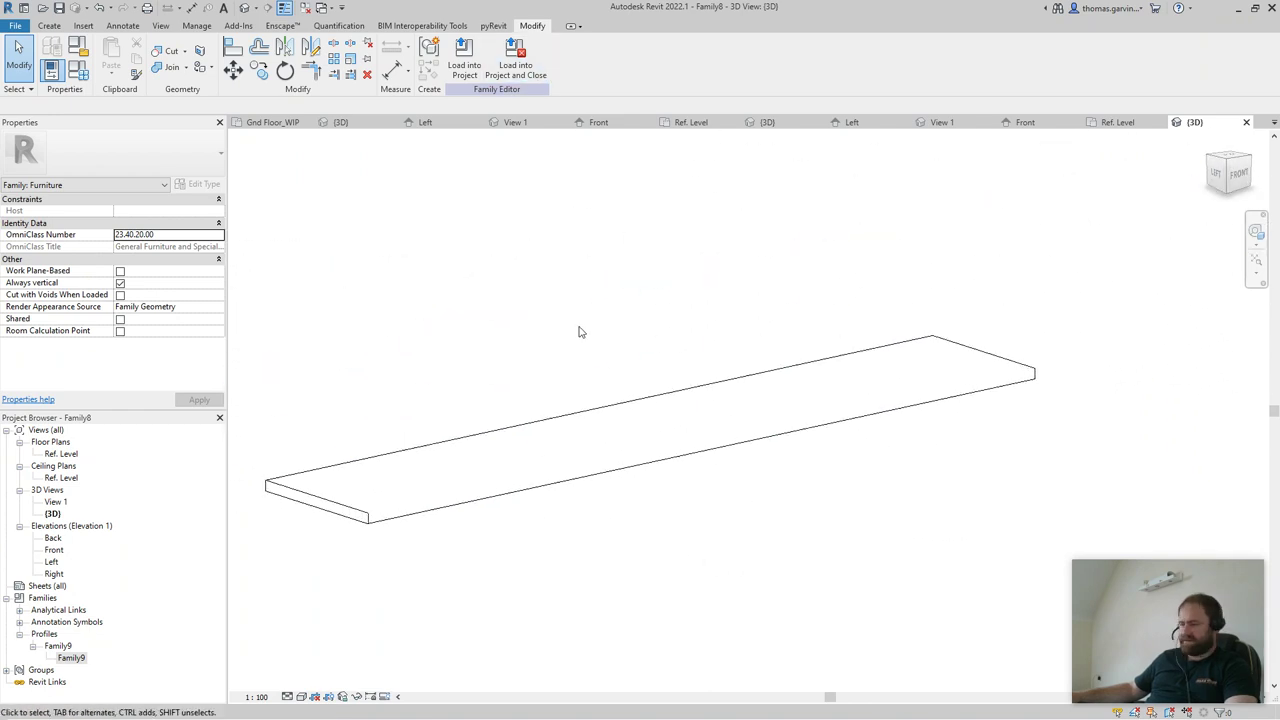
- Load the shelf family into Family7 and close it via the save prompt
click(517, 62)
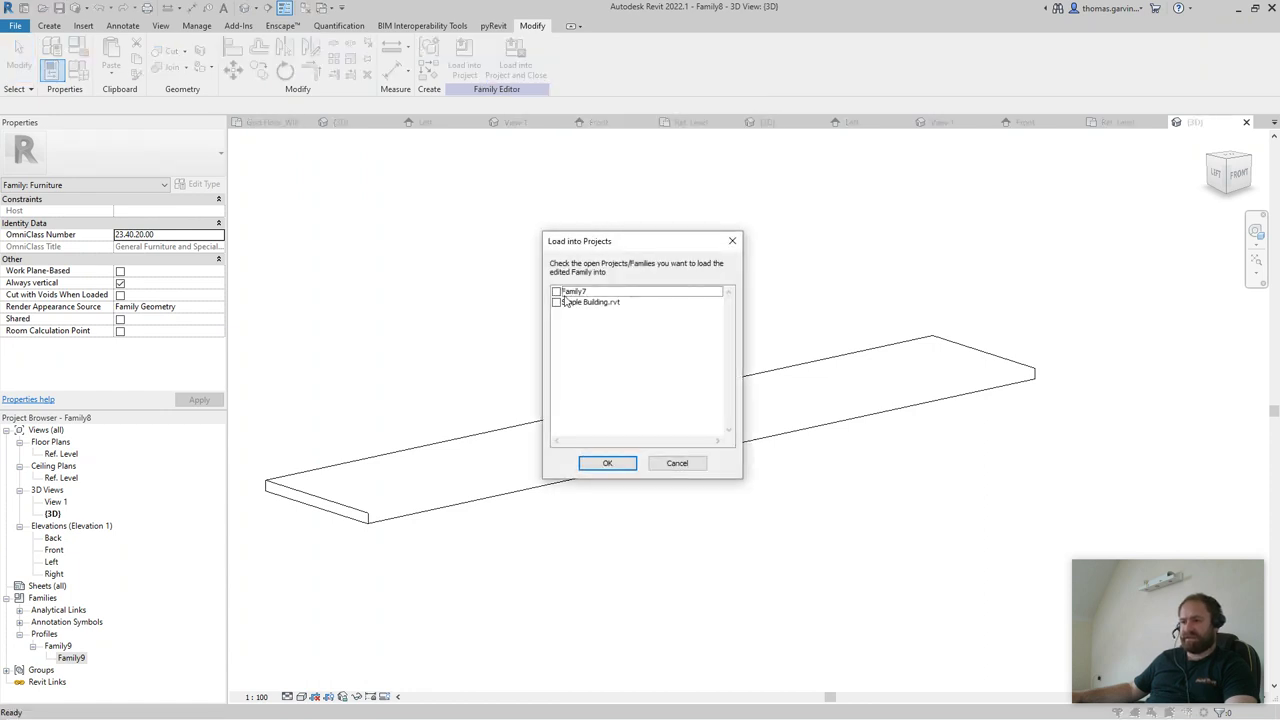
click(556, 292)
click(607, 464)
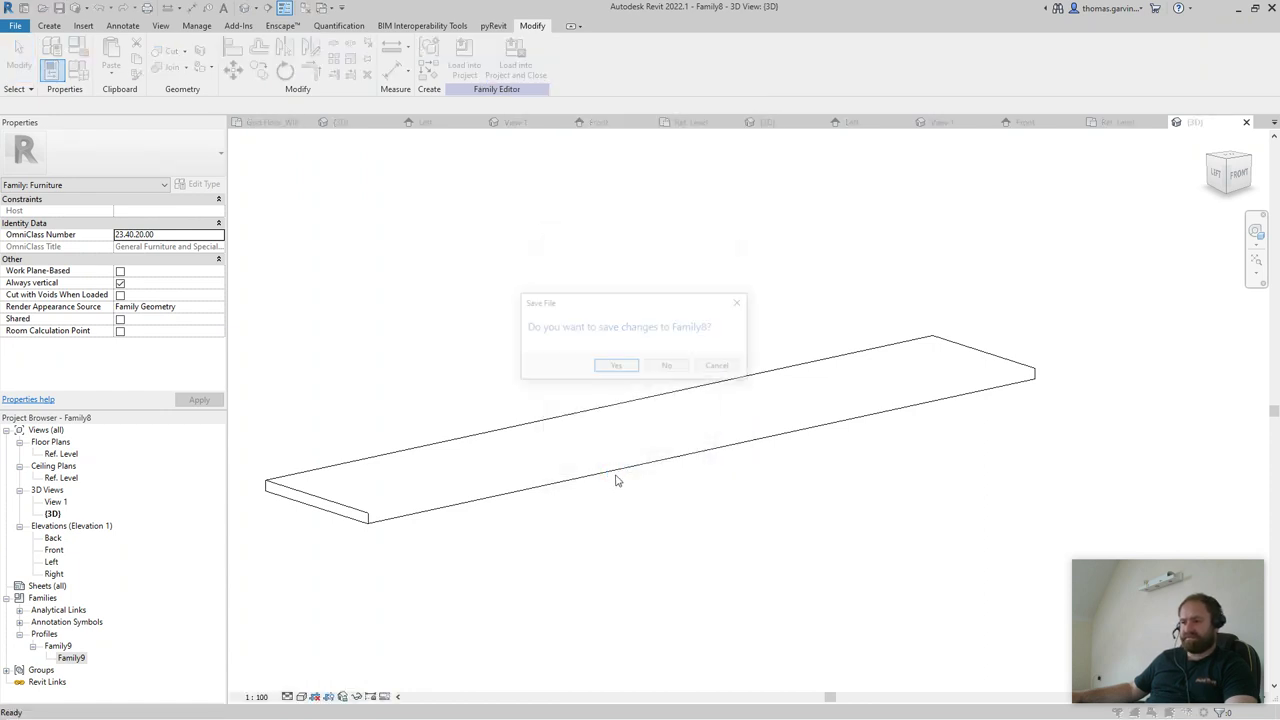
click(677, 369)
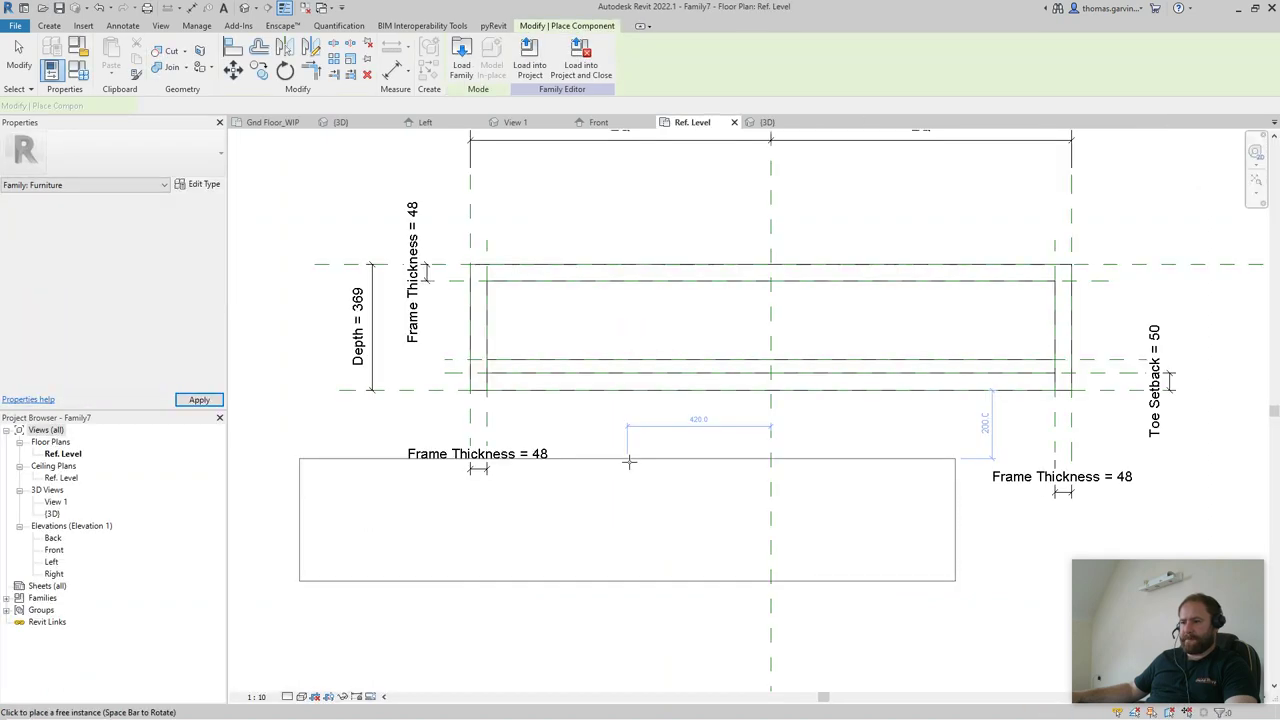
- Place one shelf instance below the cabinet in the Ref. Level plan
click(771, 515)
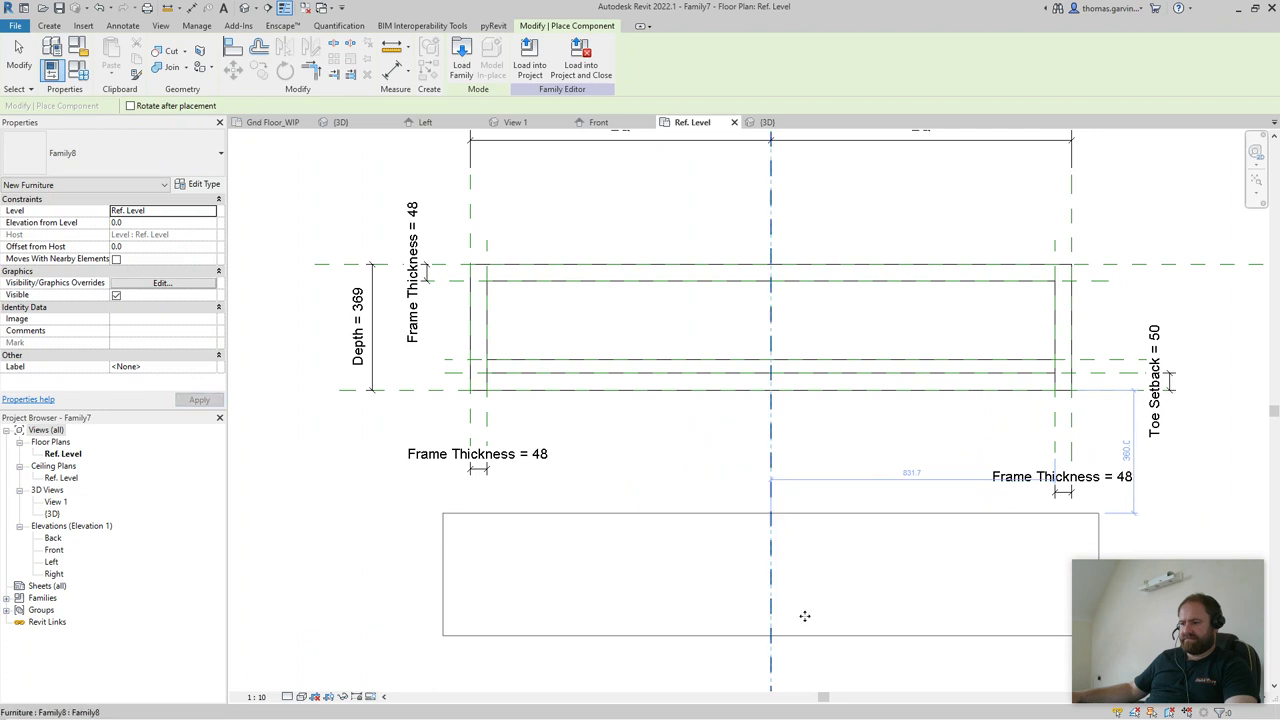
middle_drag(803, 694, 589, 397)
scroll(589, 397, down, 1)
key(Escape)
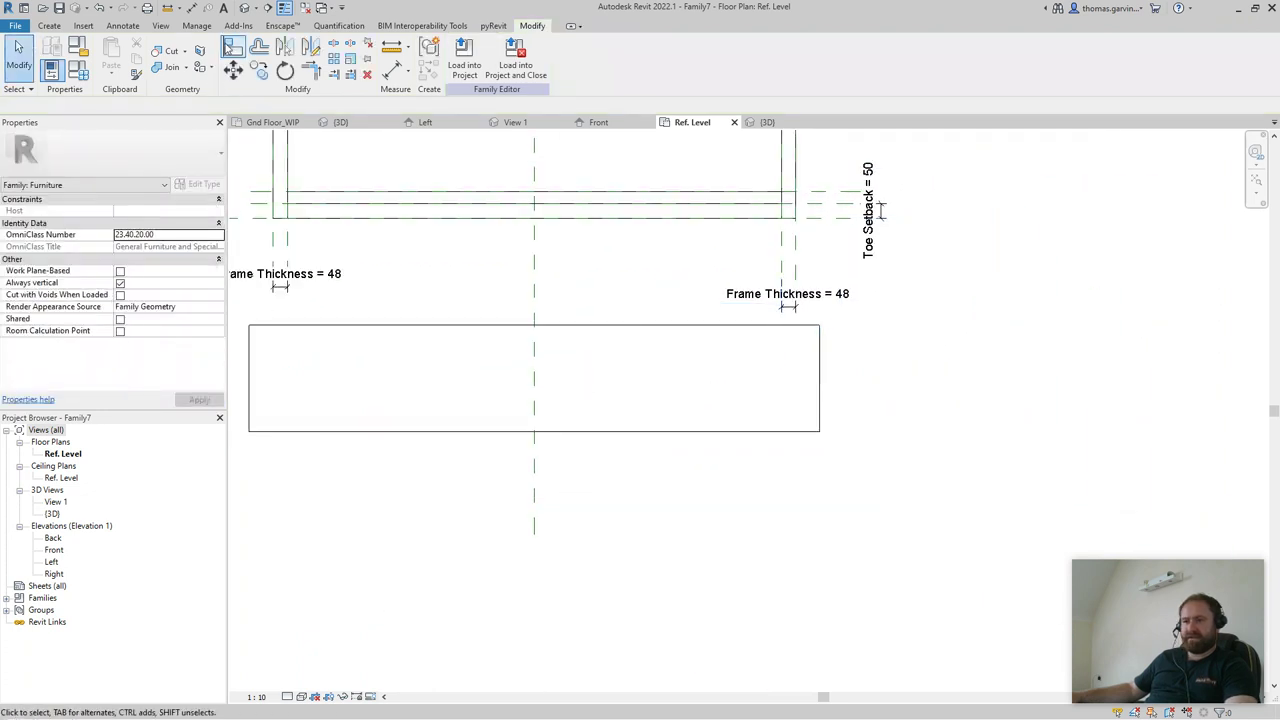
- Align the shelf's centre to the cabinet's centre reference plane
click(233, 47)
click(532, 298)
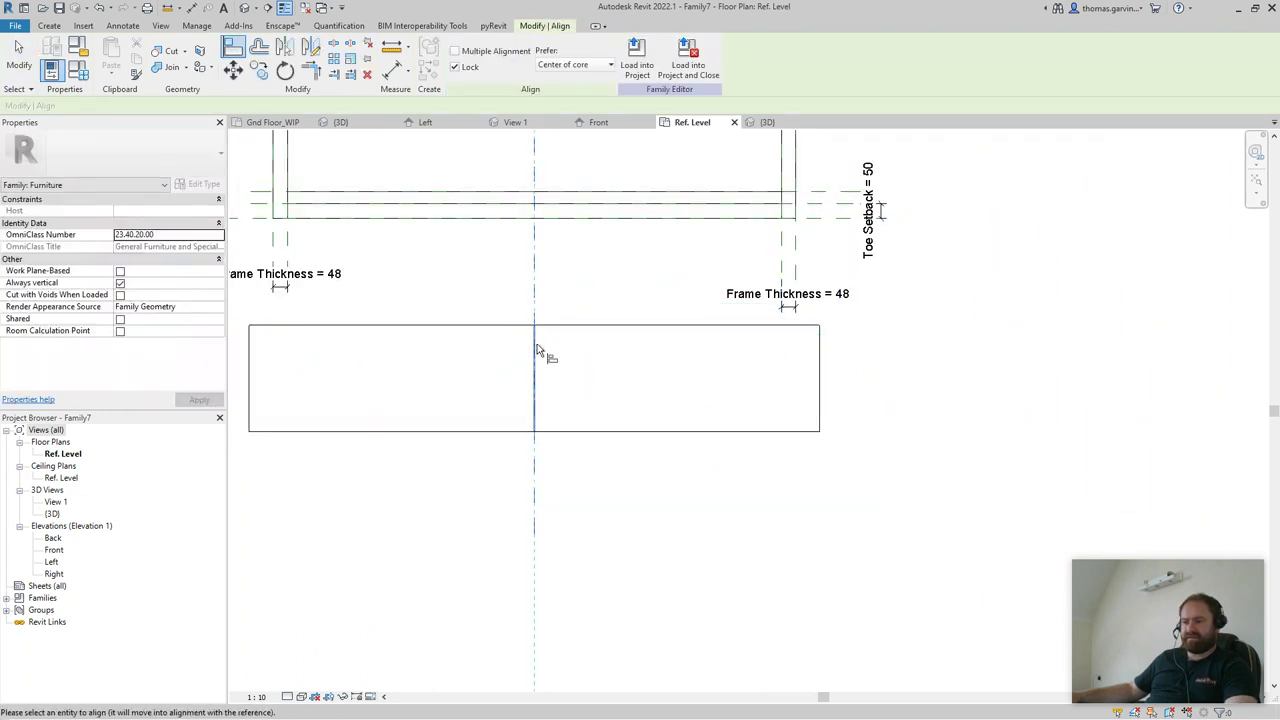
click(542, 377)
scroll(742, 467, down, 2)
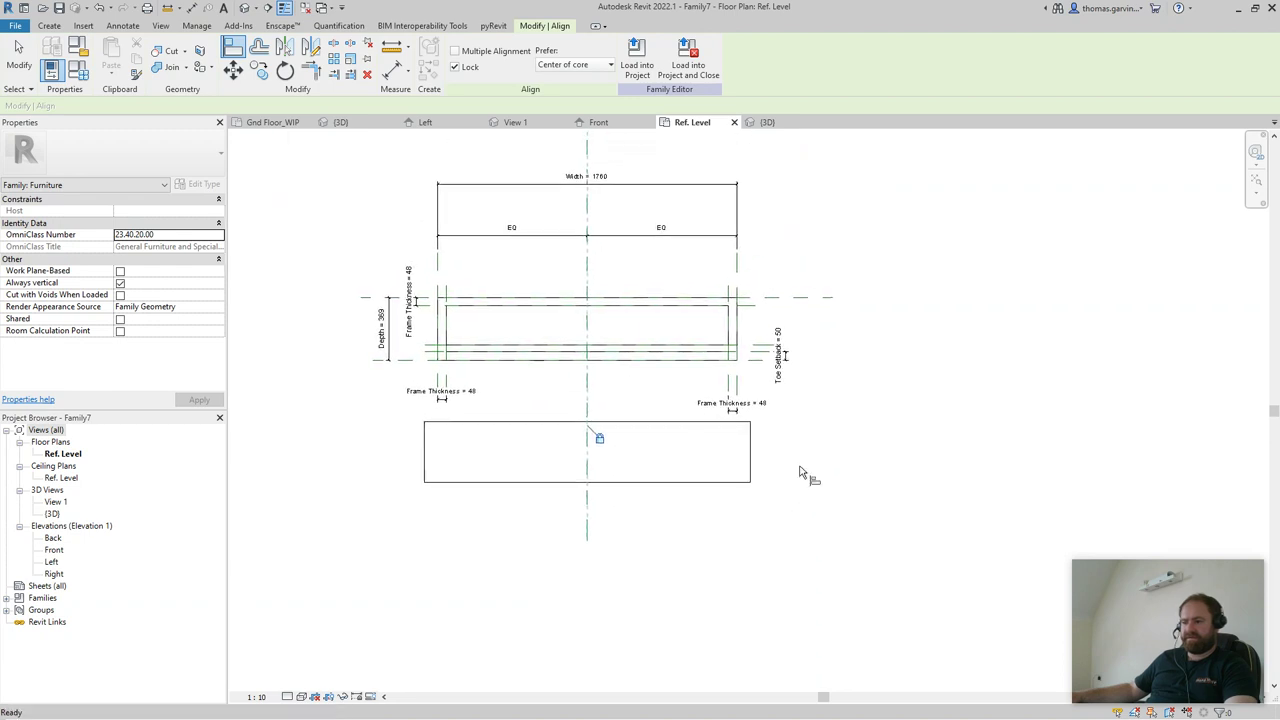
key(Escape)
- Select the placed shelf to check its alignment, then clear the selection
click(728, 490)
scroll(660, 346, up, 4)
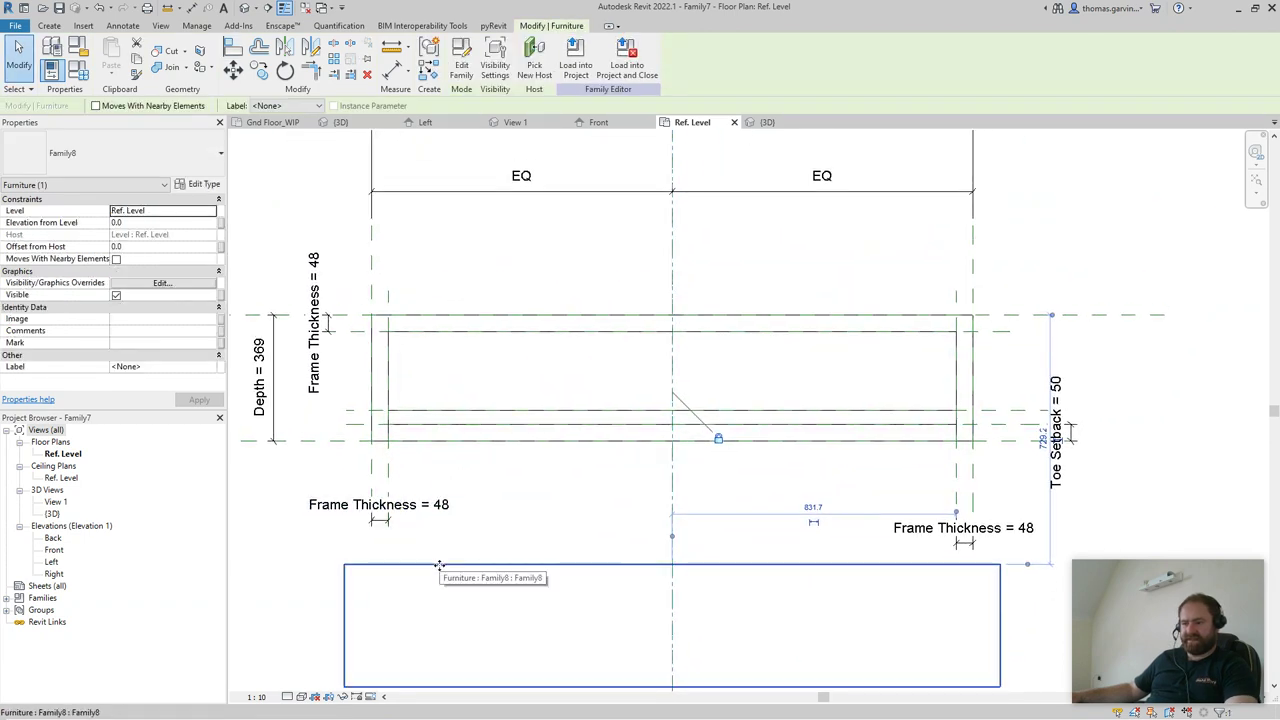
scroll(440, 566, down, 3)
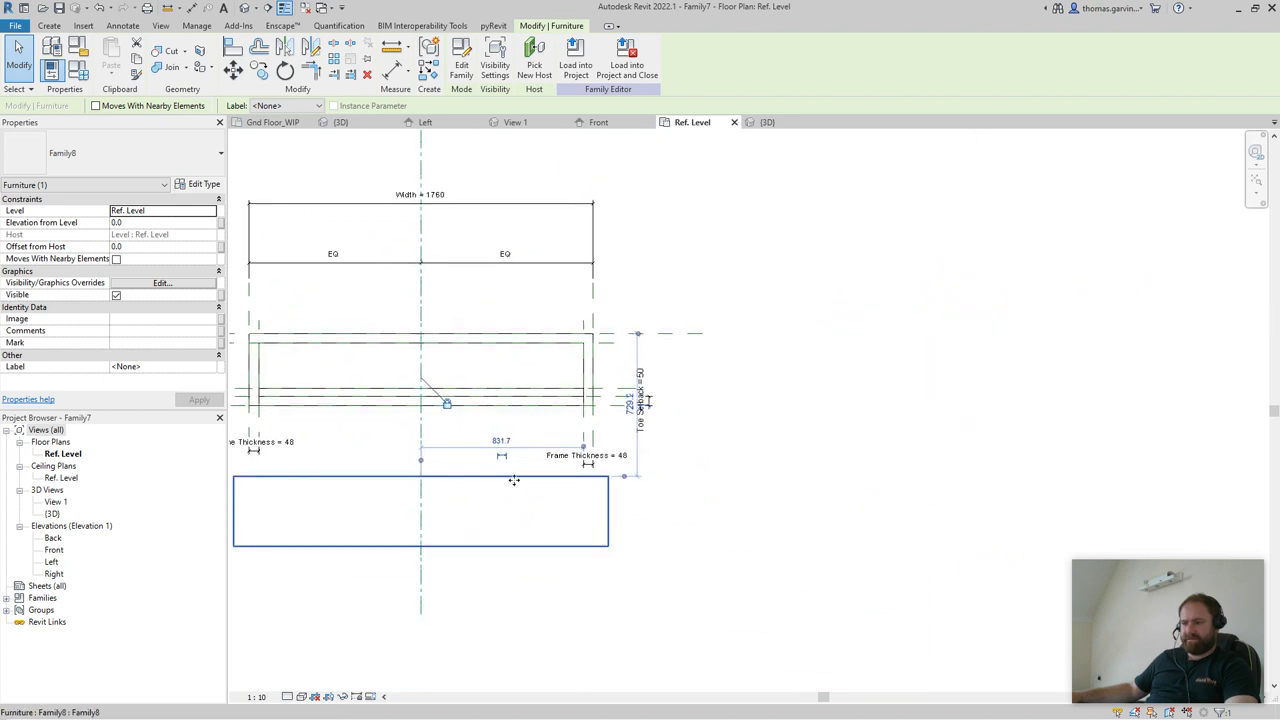
scroll(528, 360, up, 4)
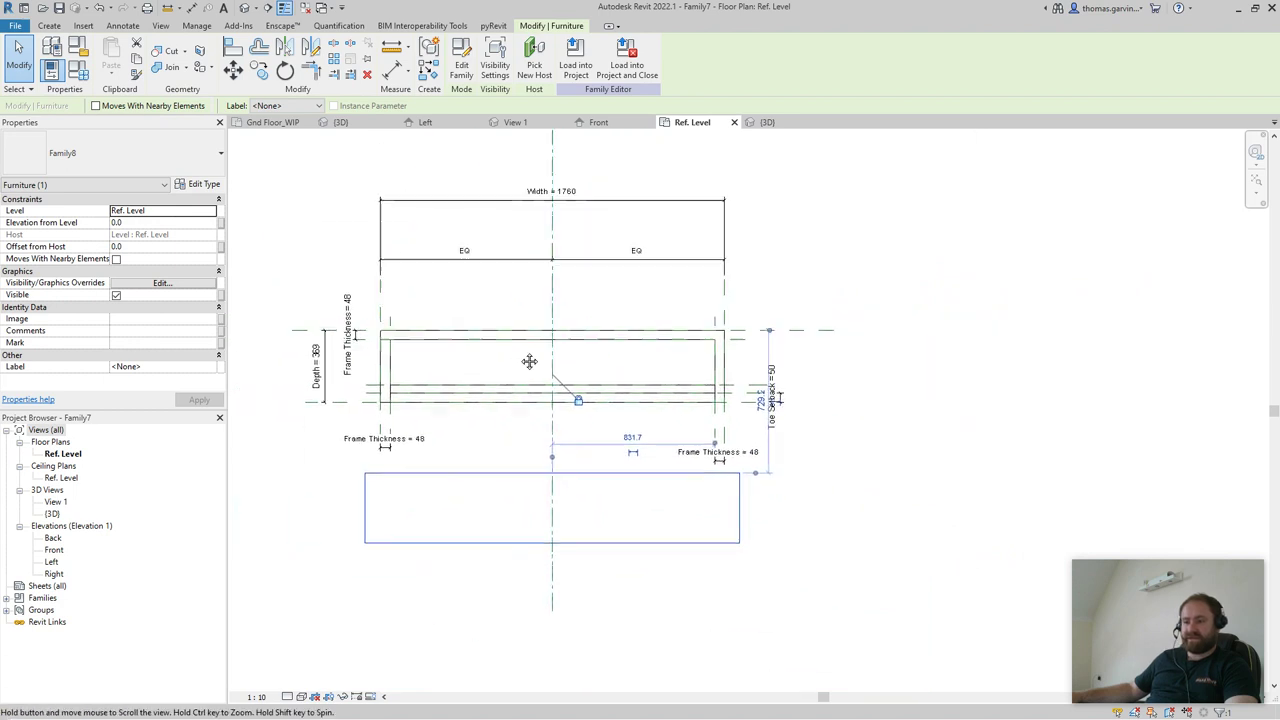
scroll(417, 538, down, 2)
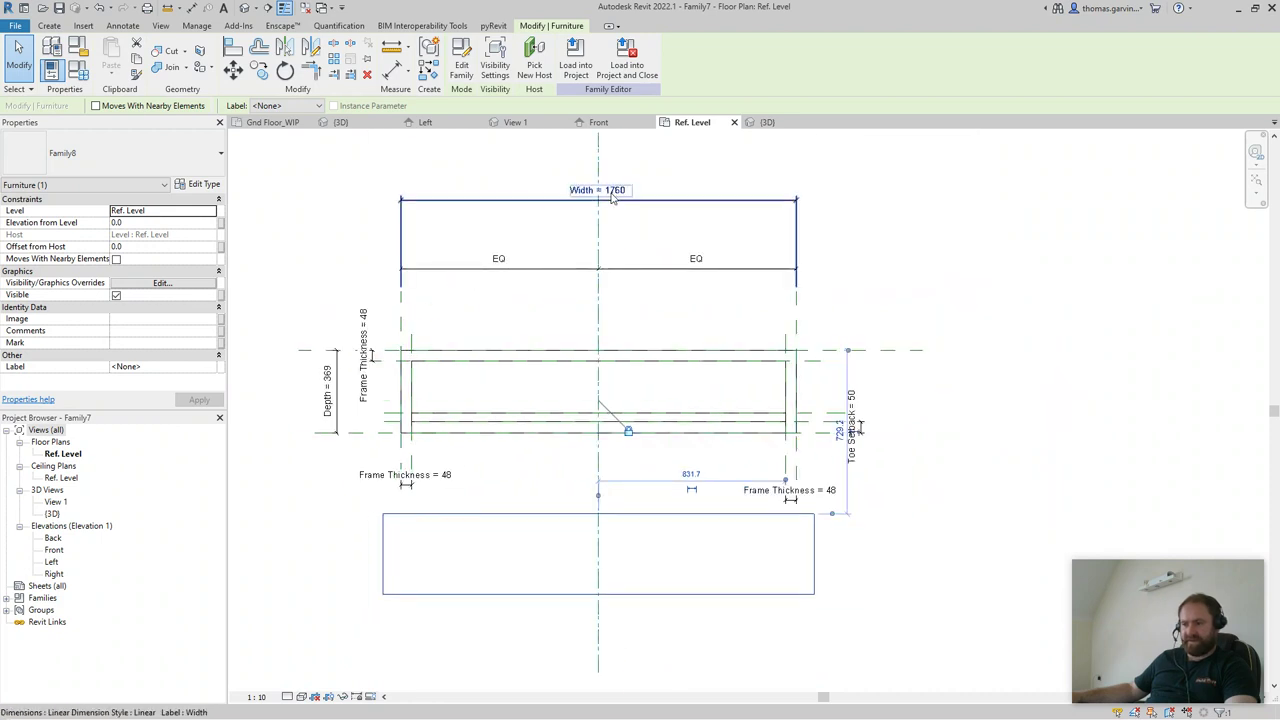
scroll(406, 400, up, 1)
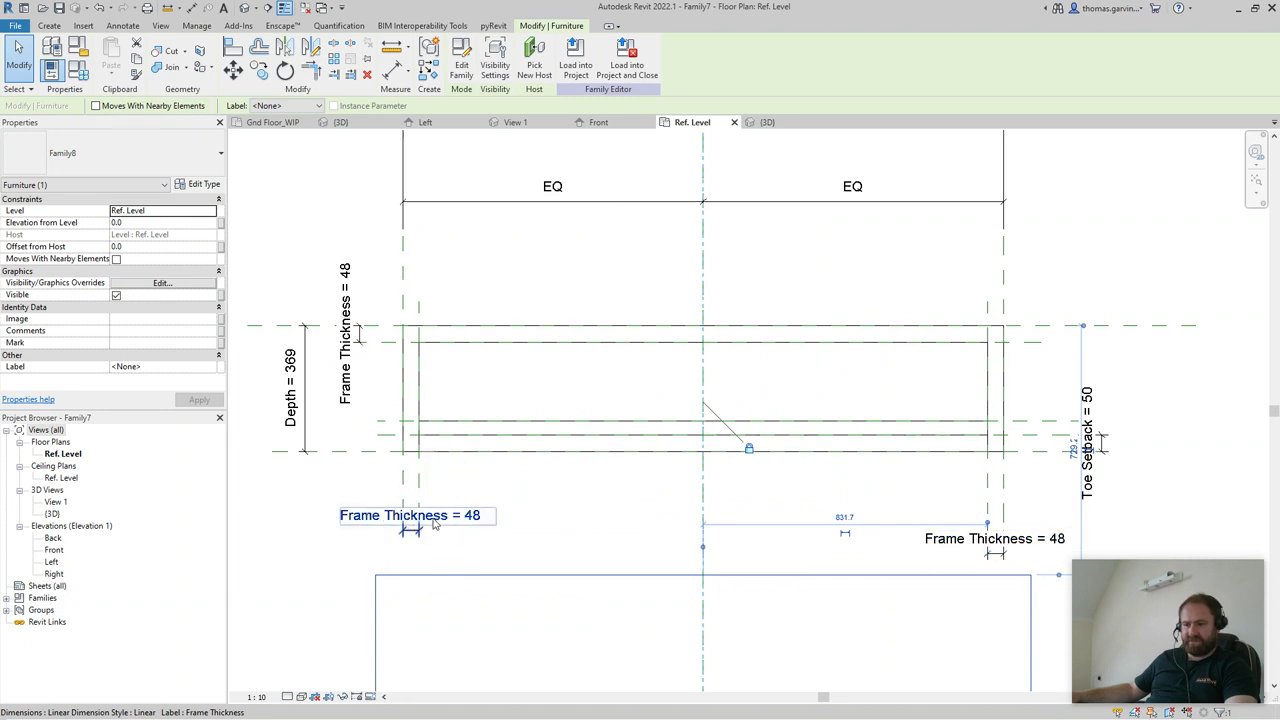
scroll(515, 318, down, 2)
key(Escape)
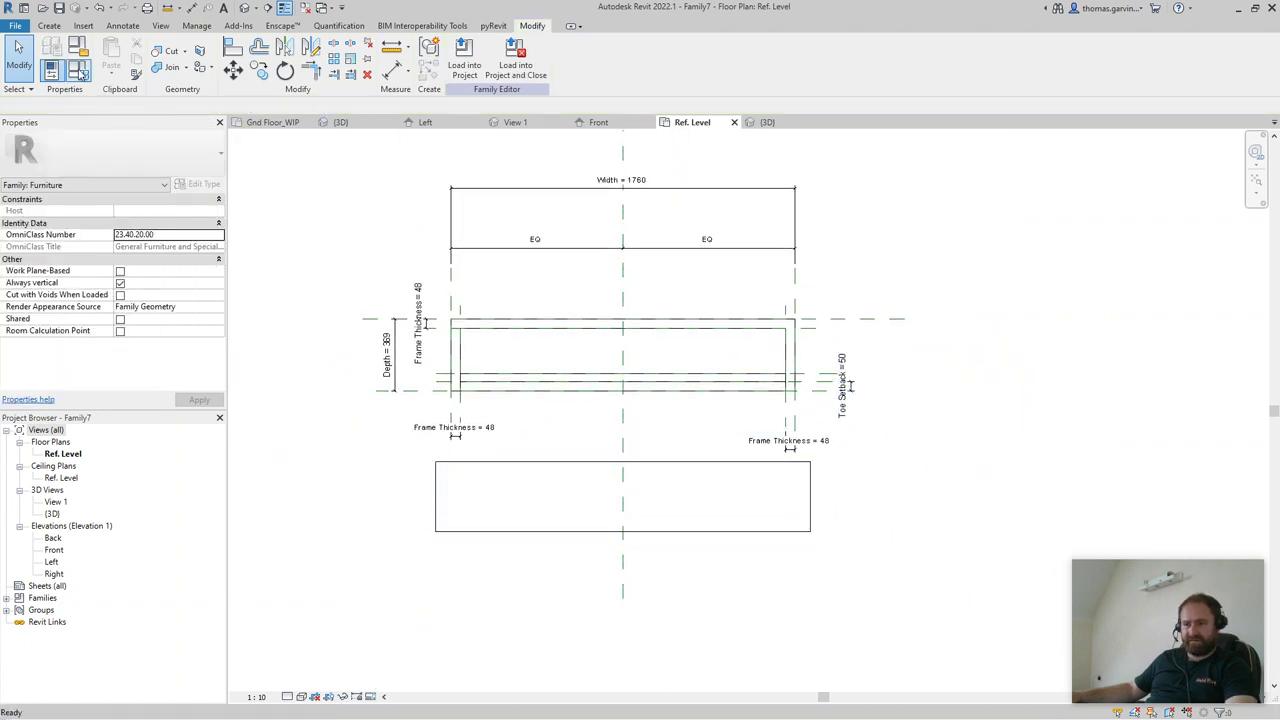
- Add a Shelf Width parameter with formula Width - Frame Thickness * 2, giving 1663.4
click(79, 69)
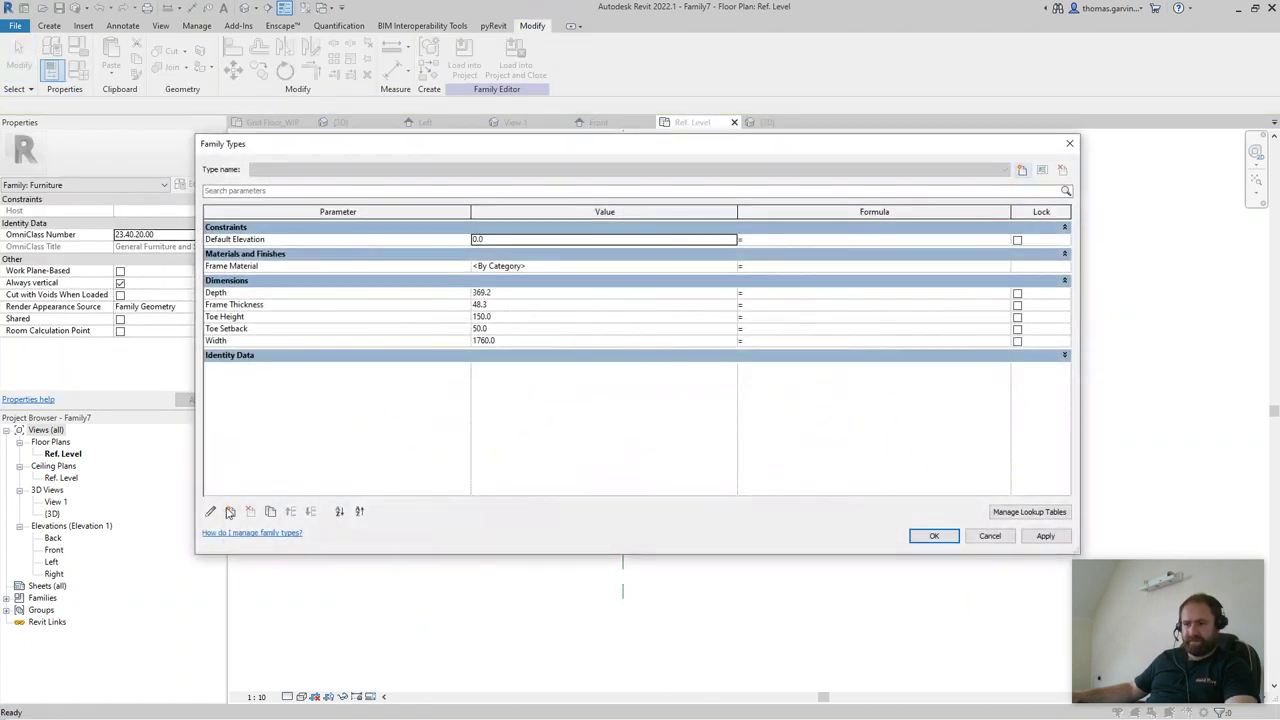
click(231, 511)
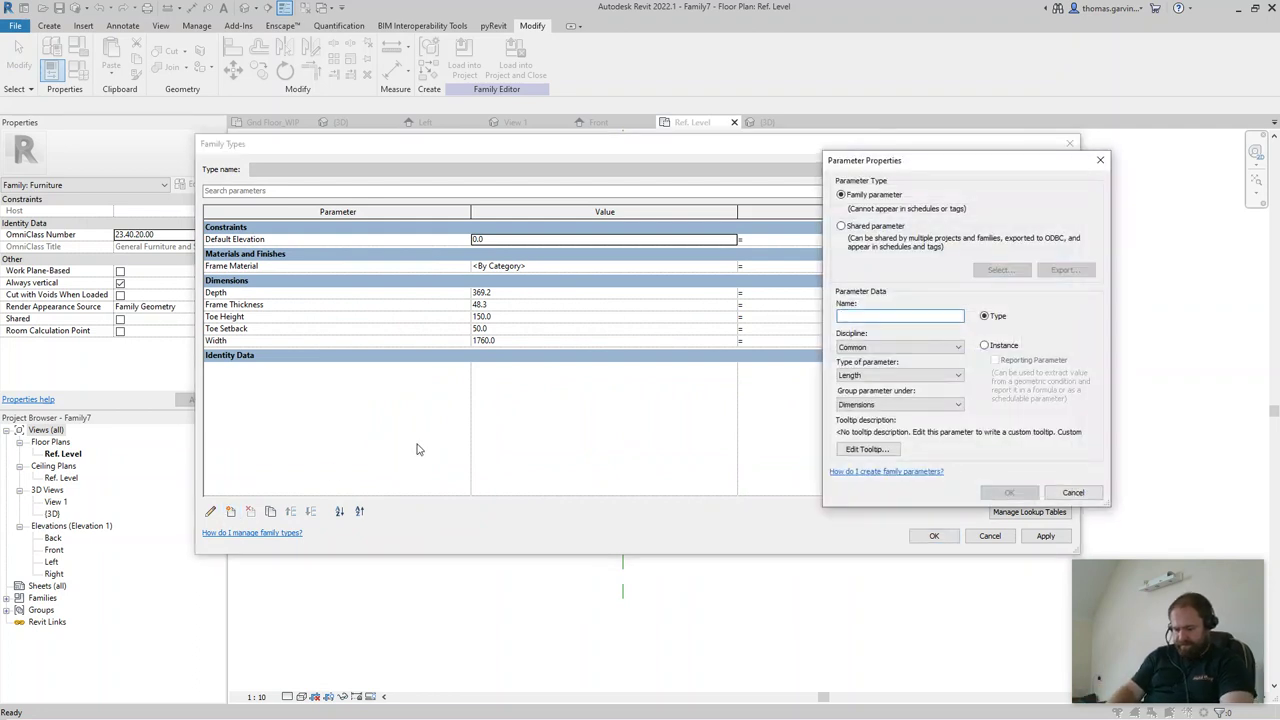
text(Shelf Width)
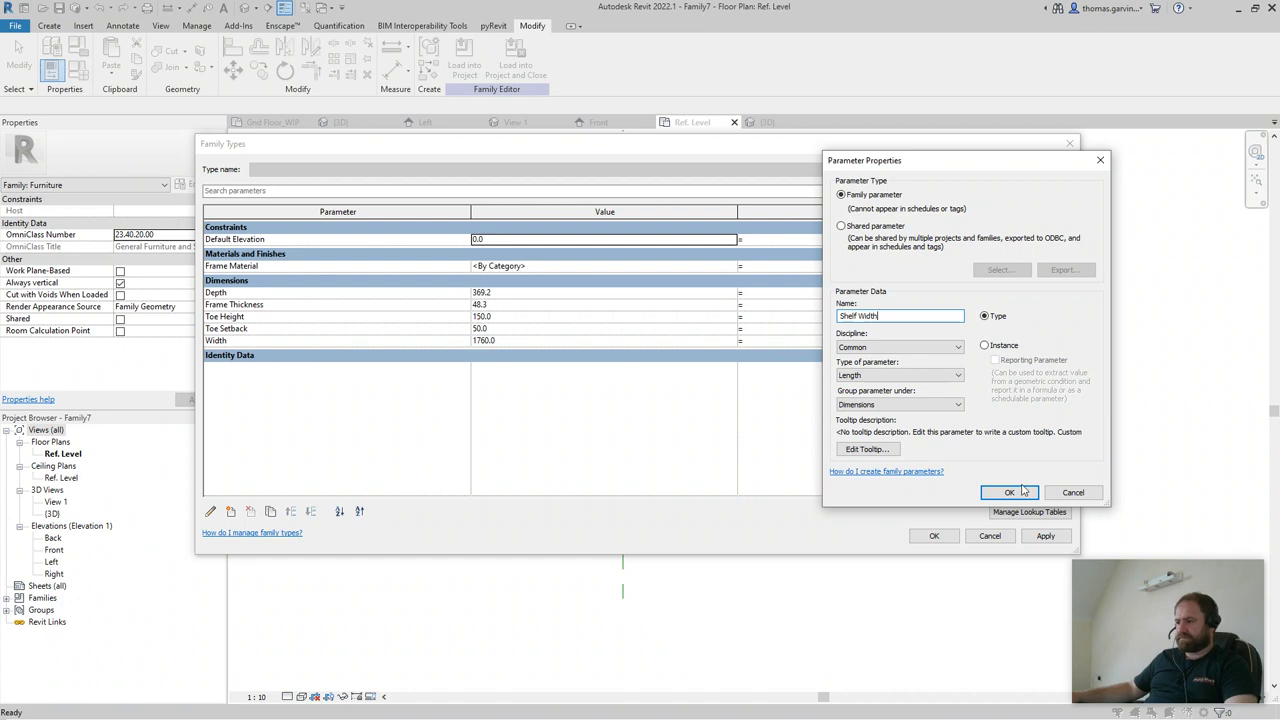
click(1010, 492)
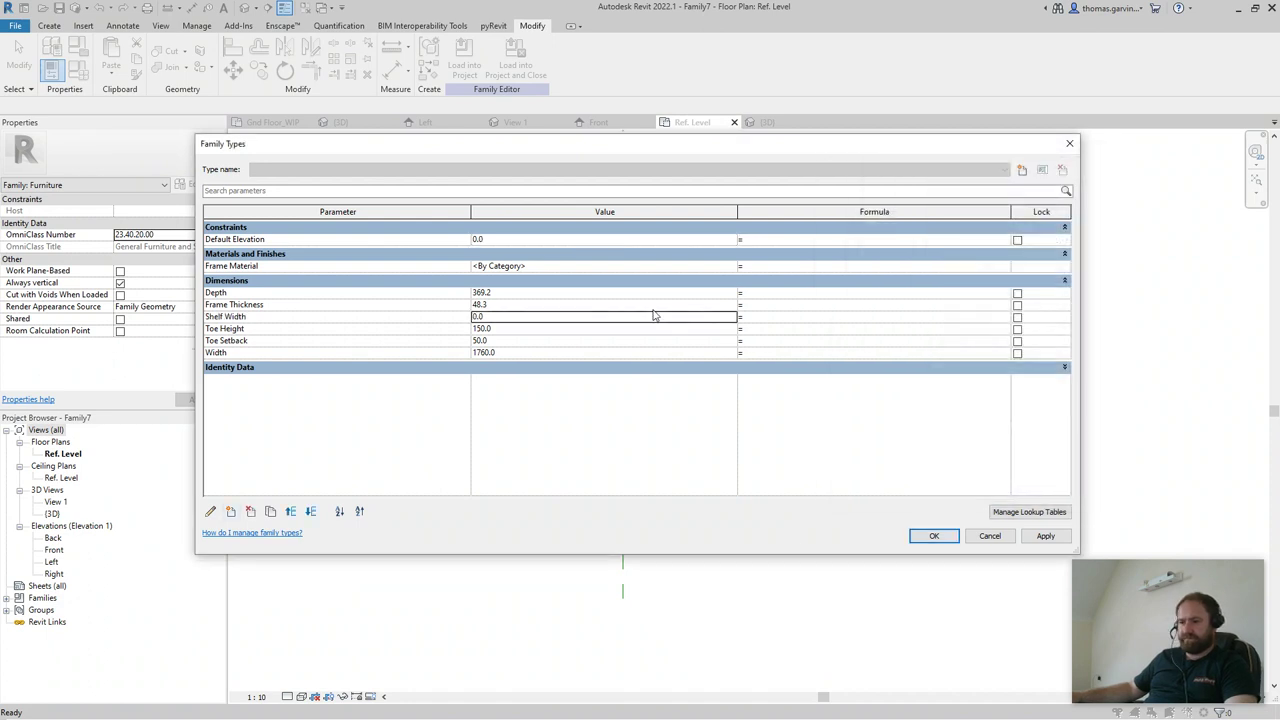
click(768, 317)
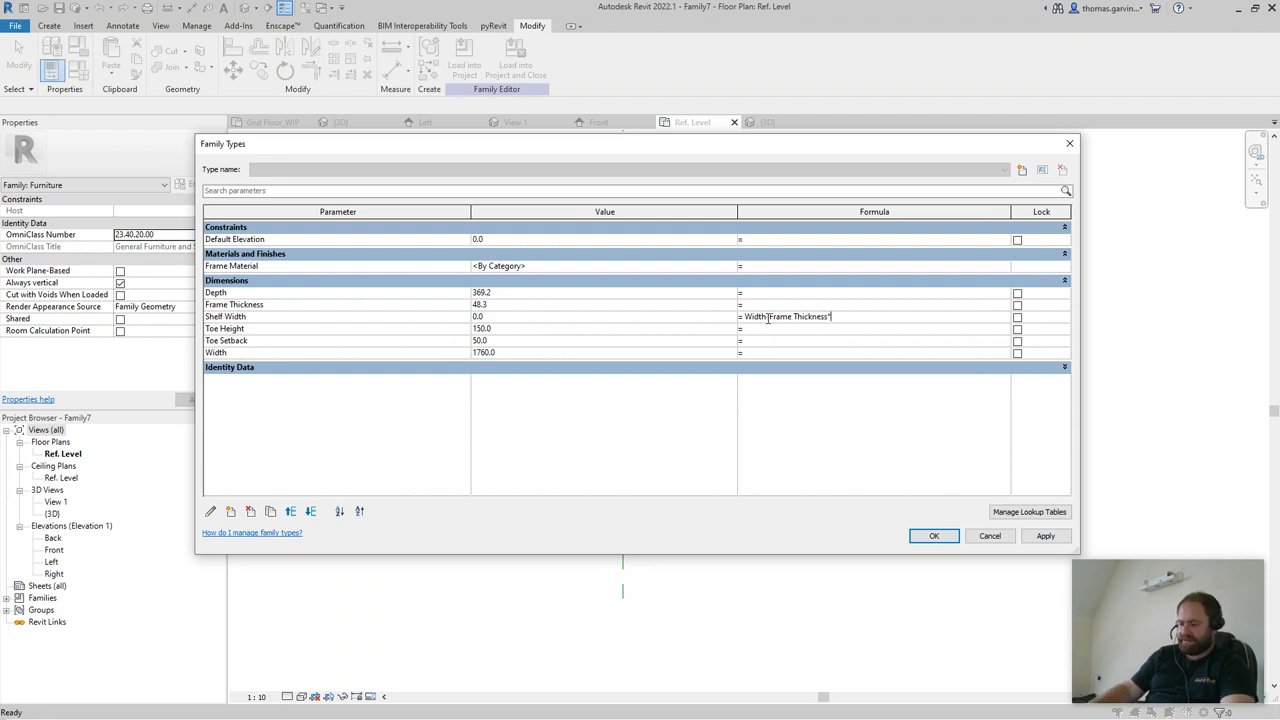
click(813, 328)
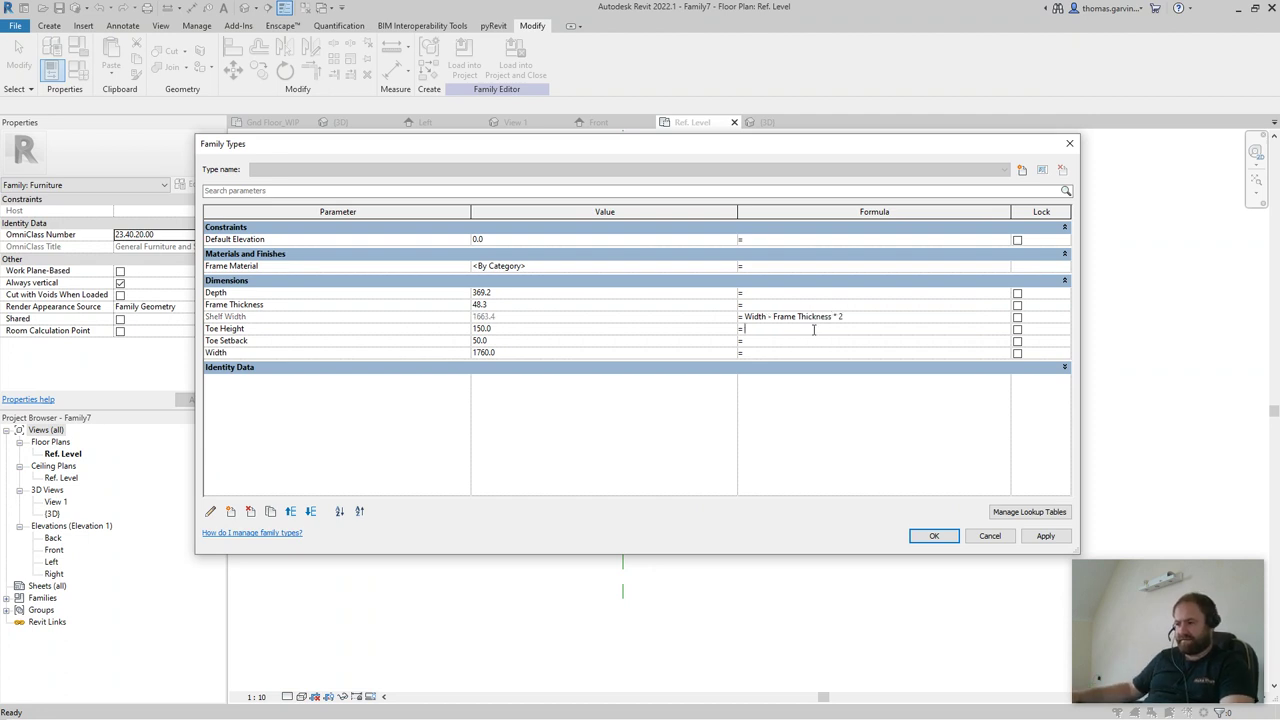
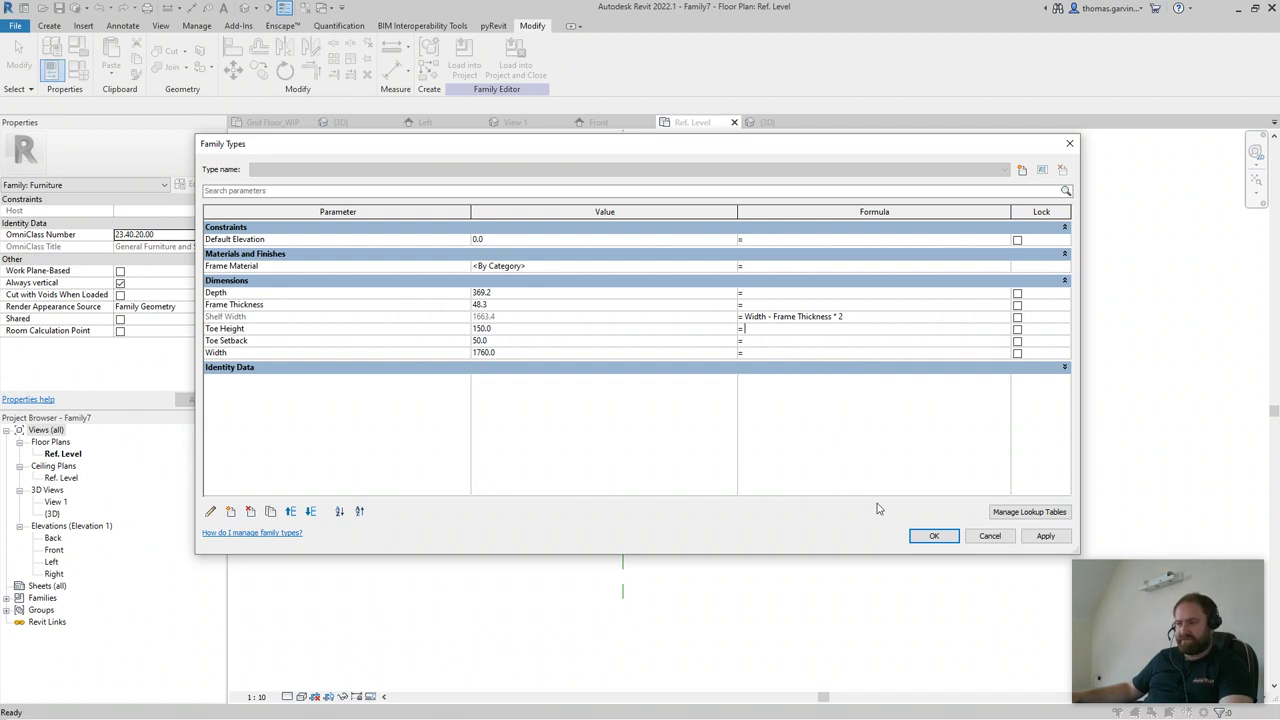
- Confirm the Shelf Width formula, then drive the nested shelf's Shelf Width from the host's Shelf Width
click(934, 538)
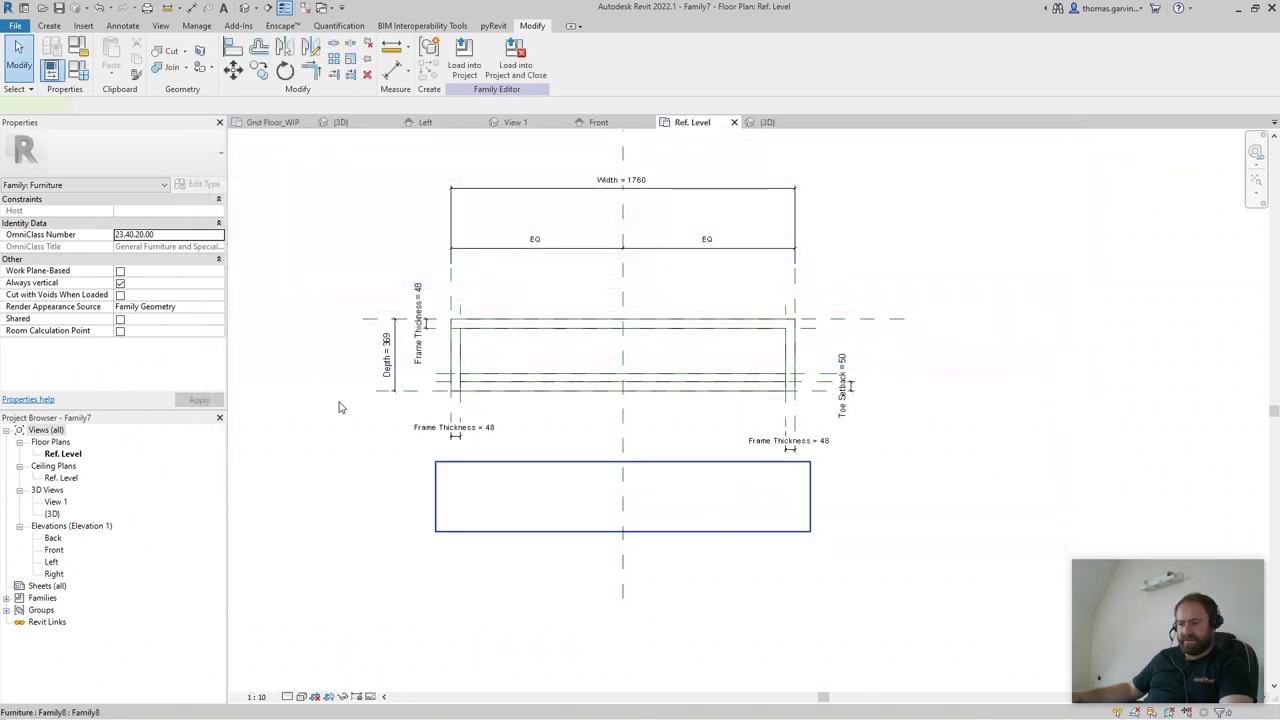
click(643, 380)
key(t)
key(p)
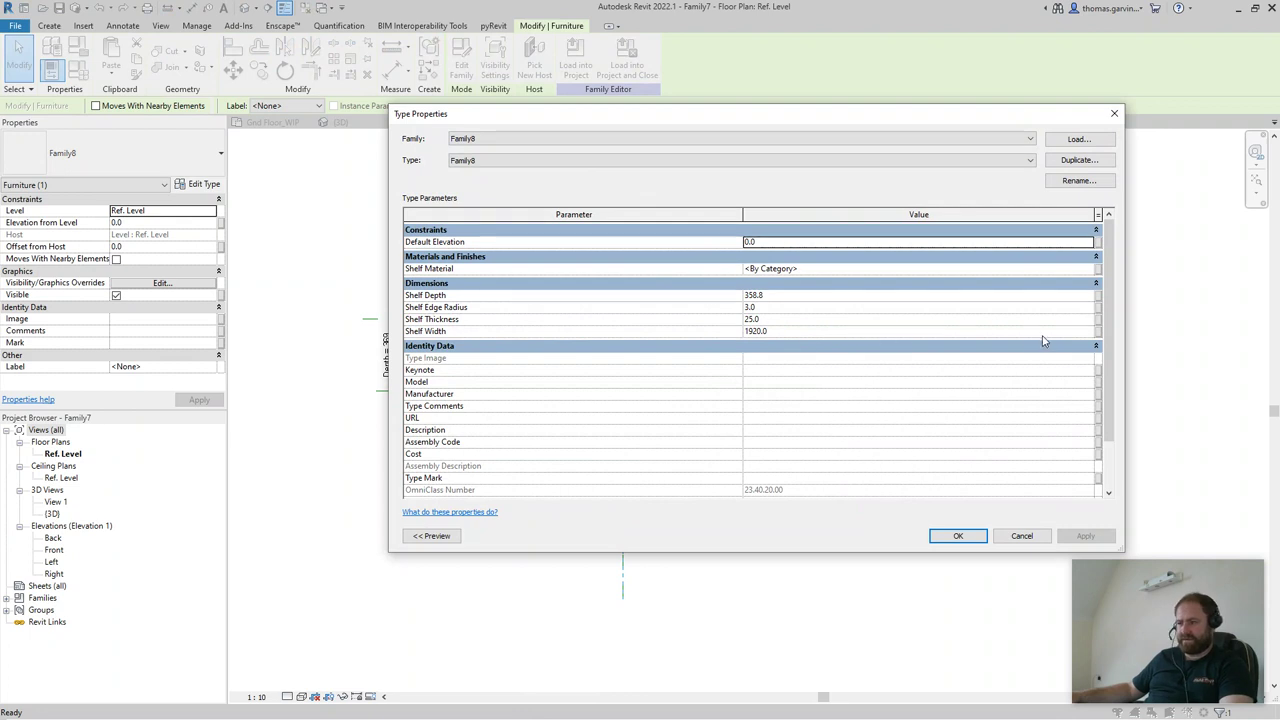
click(1098, 334)
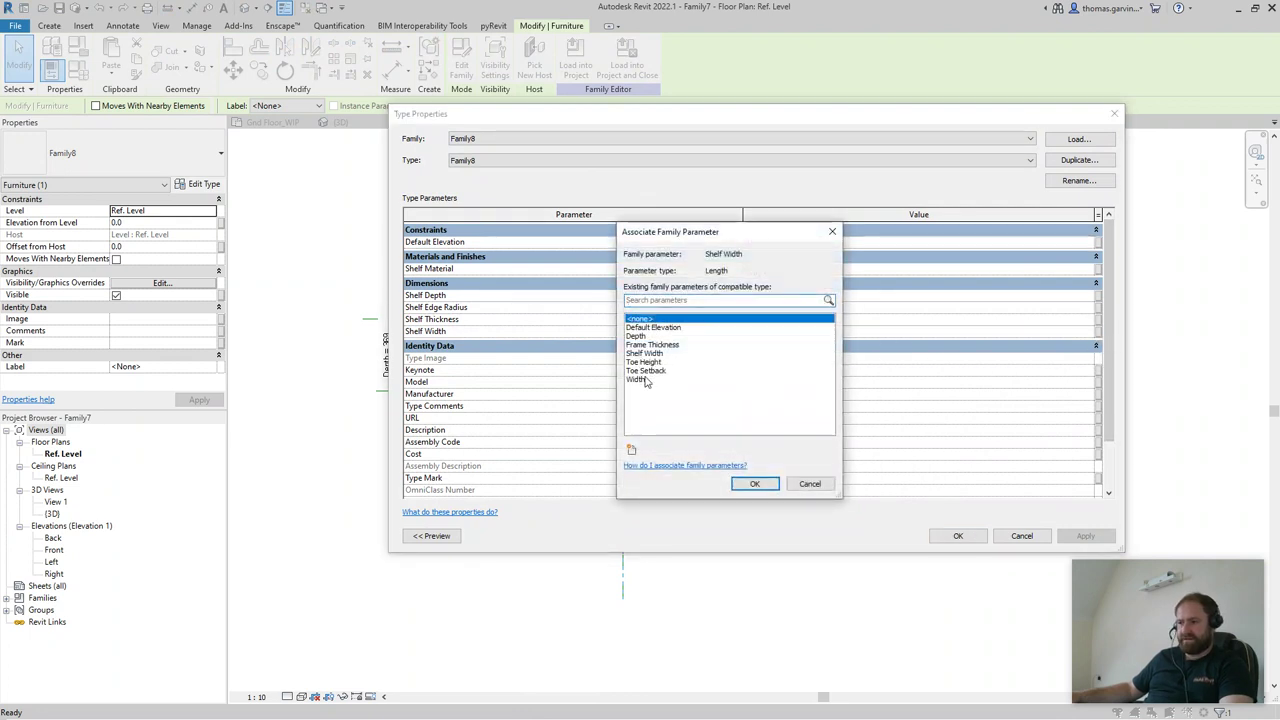
click(640, 354)
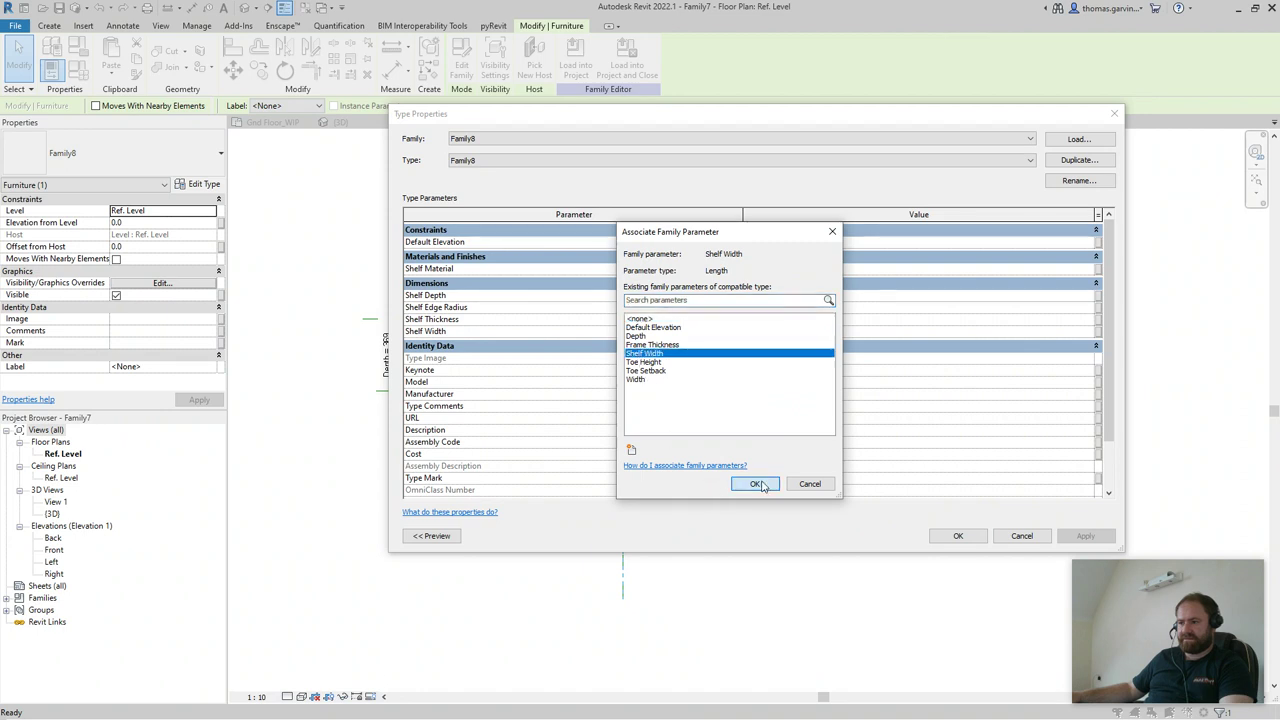
click(755, 483)
click(958, 536)
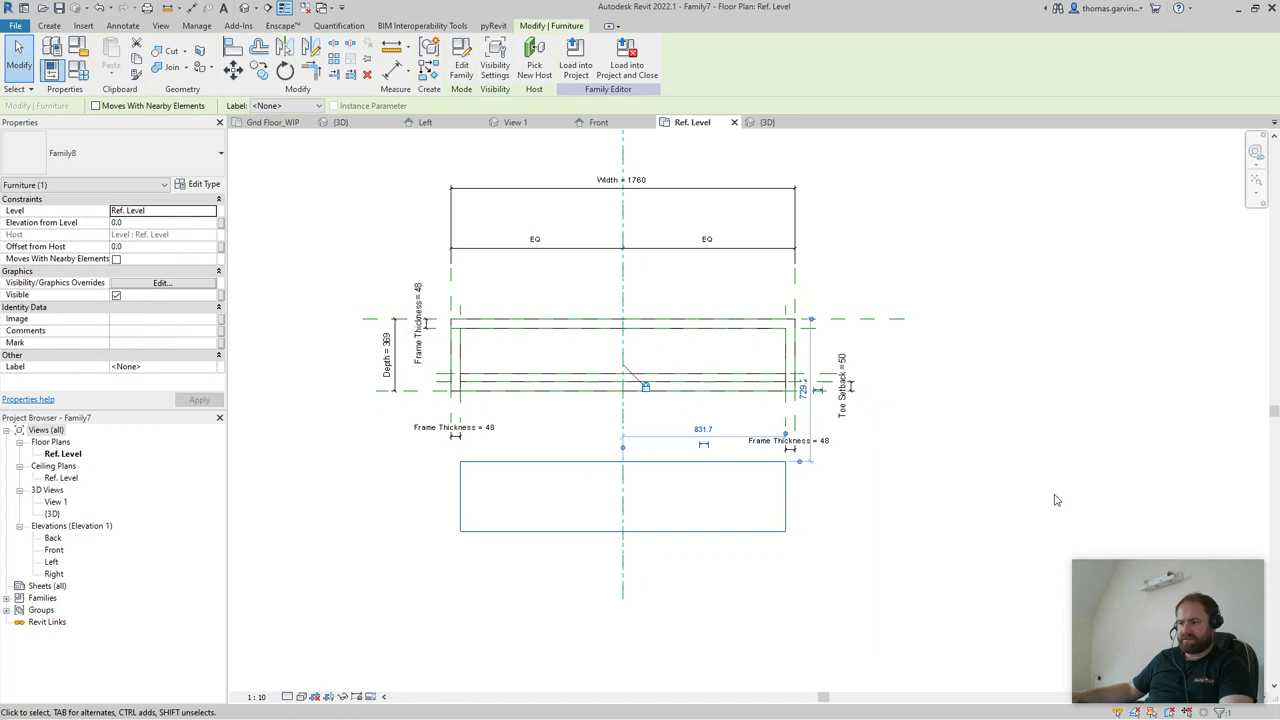
- In the Front elevation, raise the nested shelf to 30 above the reference level
double_click(53, 550)
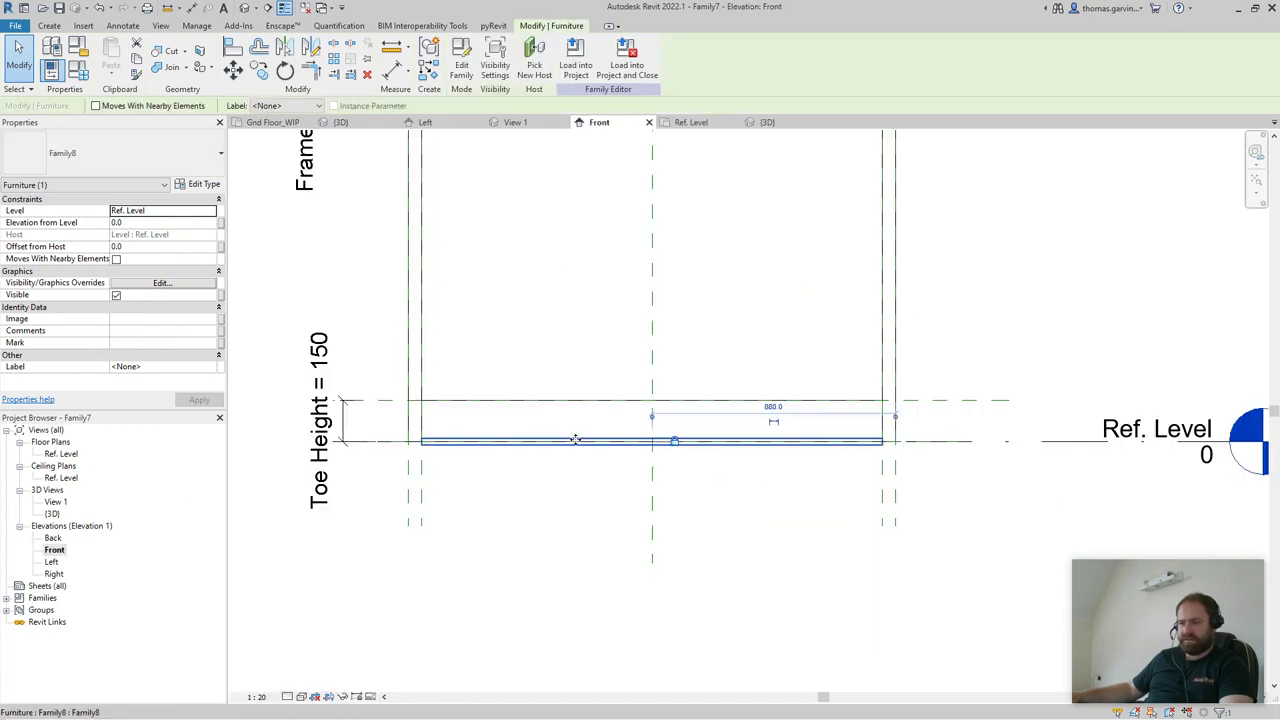
key(Up)
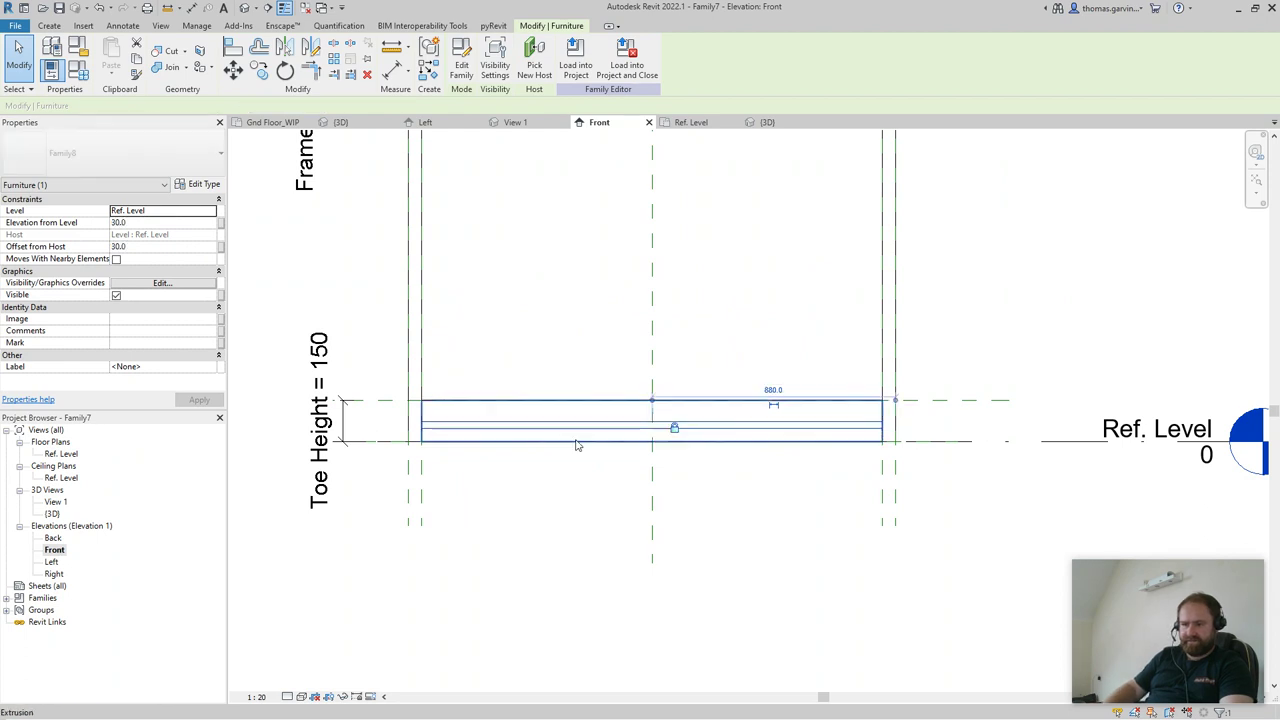
click(366, 229)
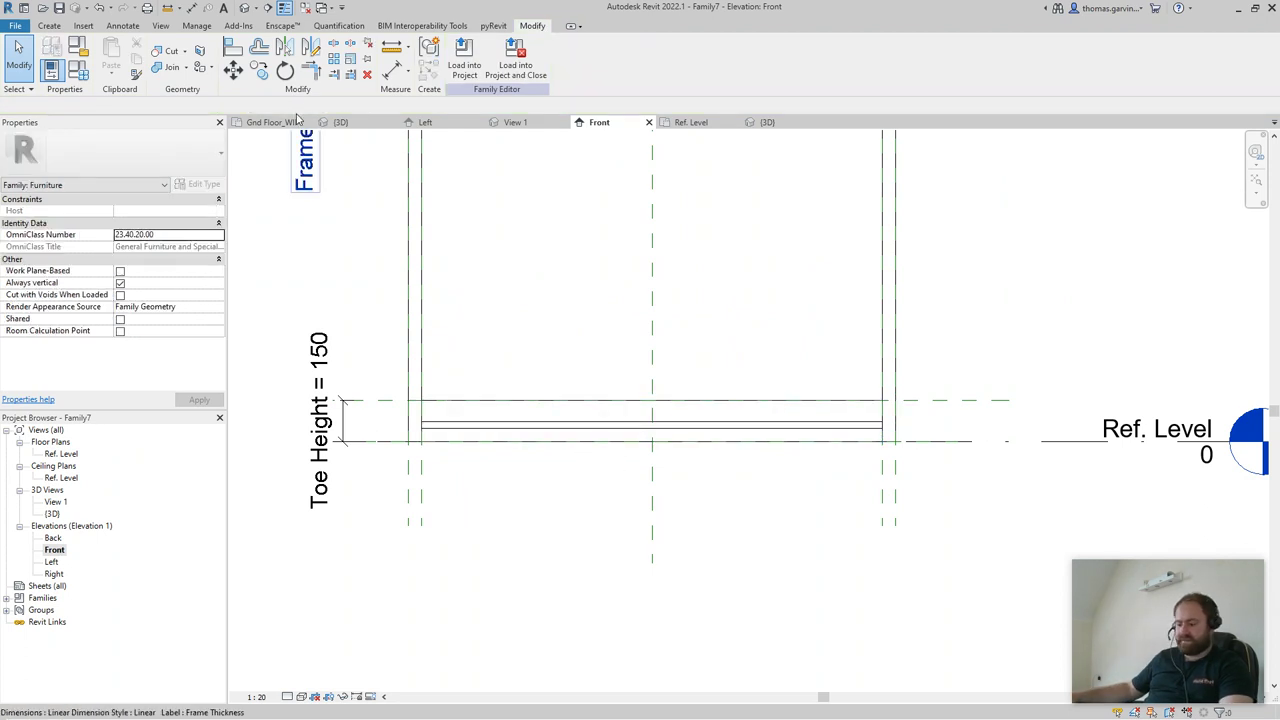
click(233, 47)
scroll(391, 427, up, 3)
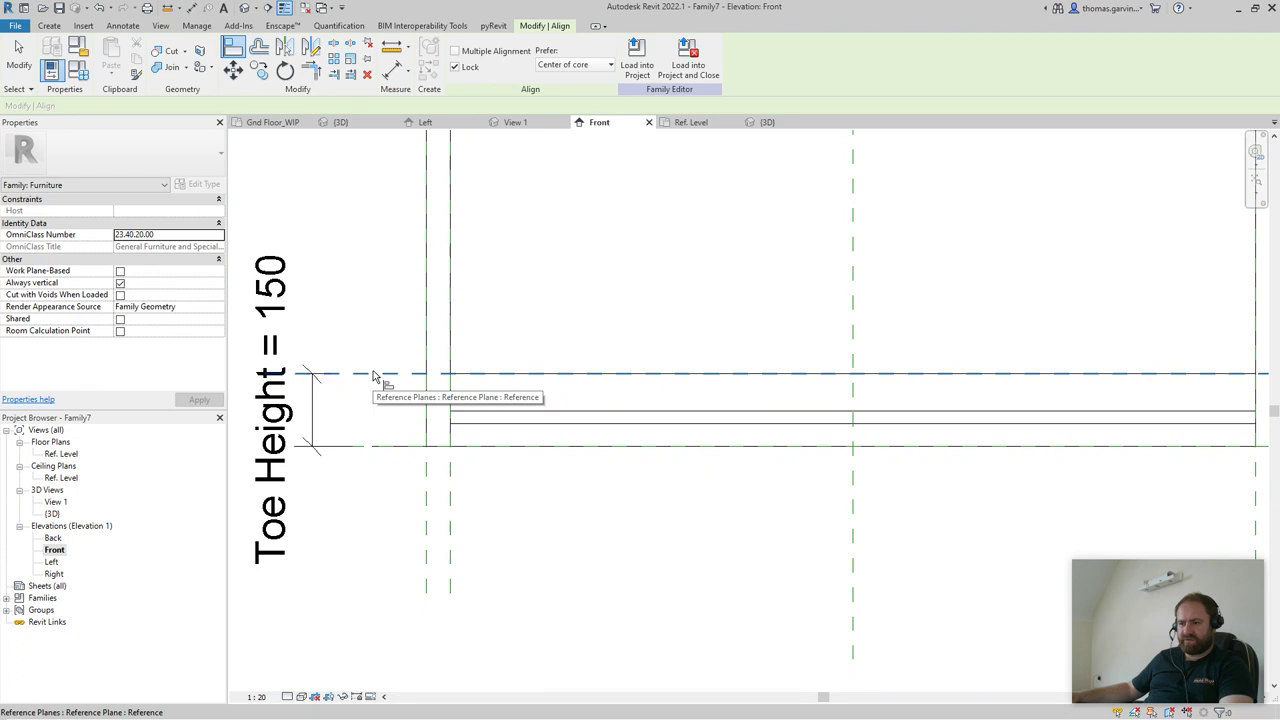
key(Escape)
scroll(640, 486, down, 3)
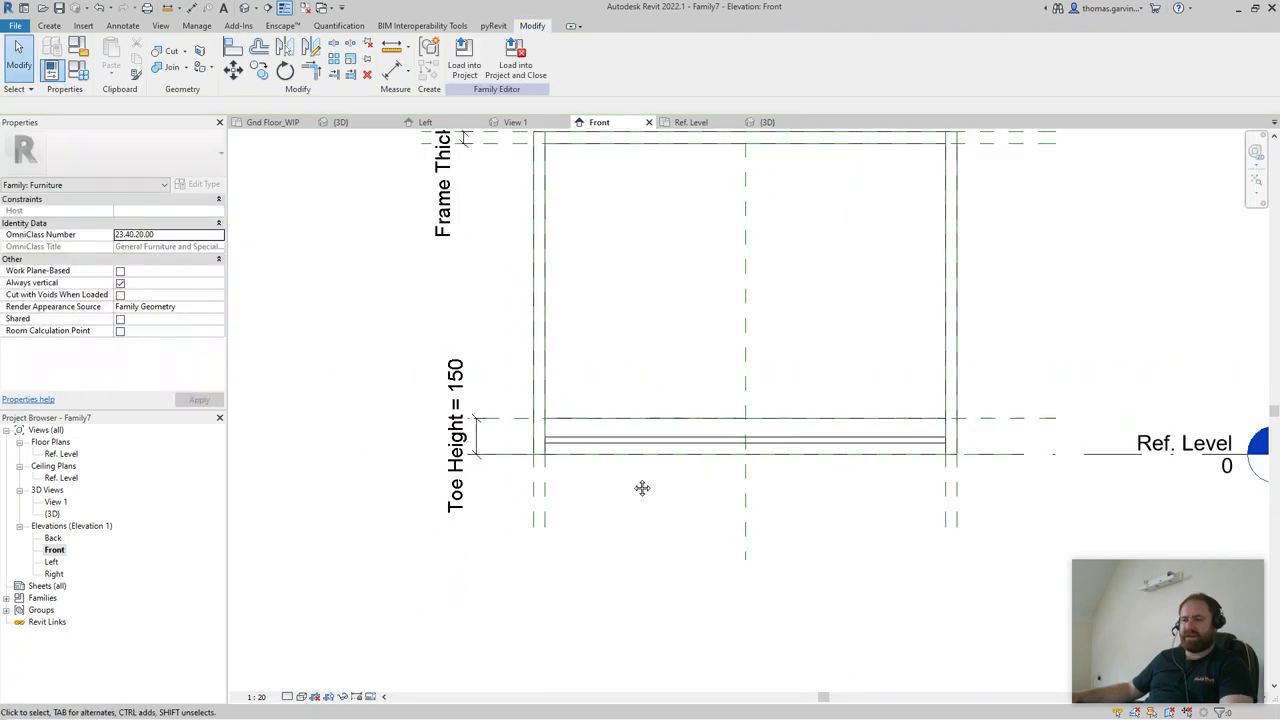
- Draw two horizontal reference planes just above the toe height
click(49, 25)
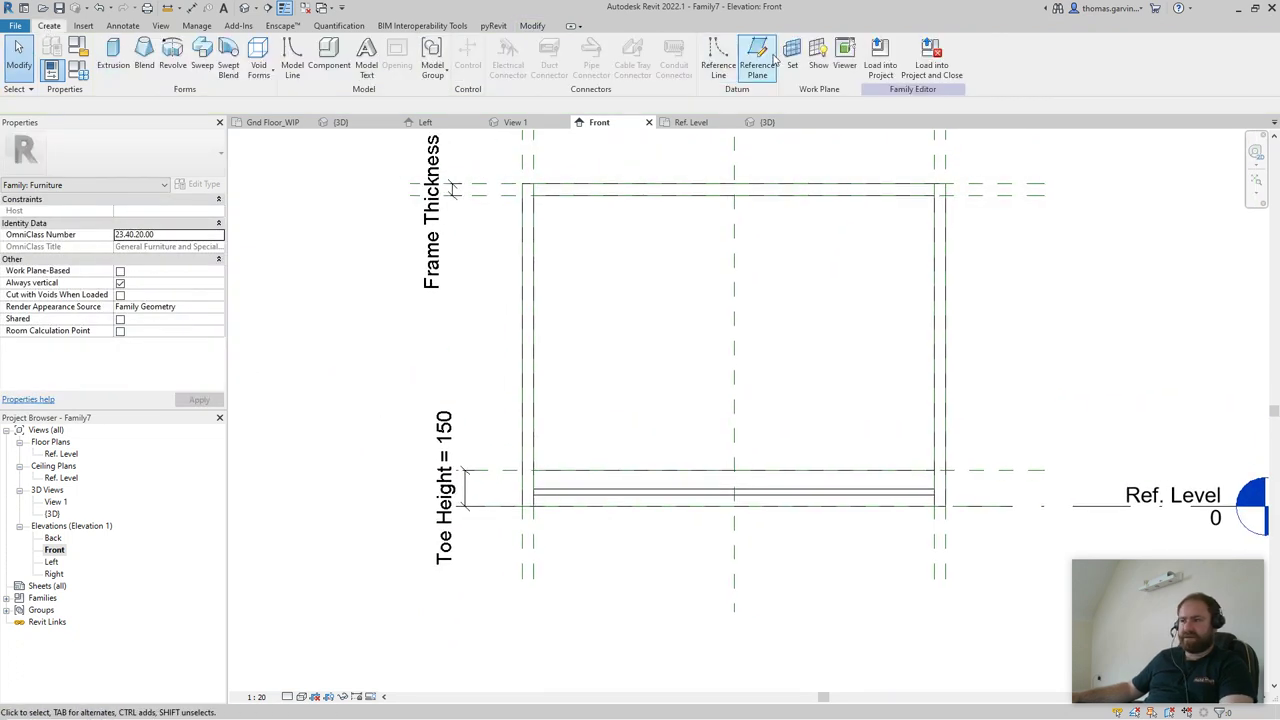
scroll(514, 472, up, 5)
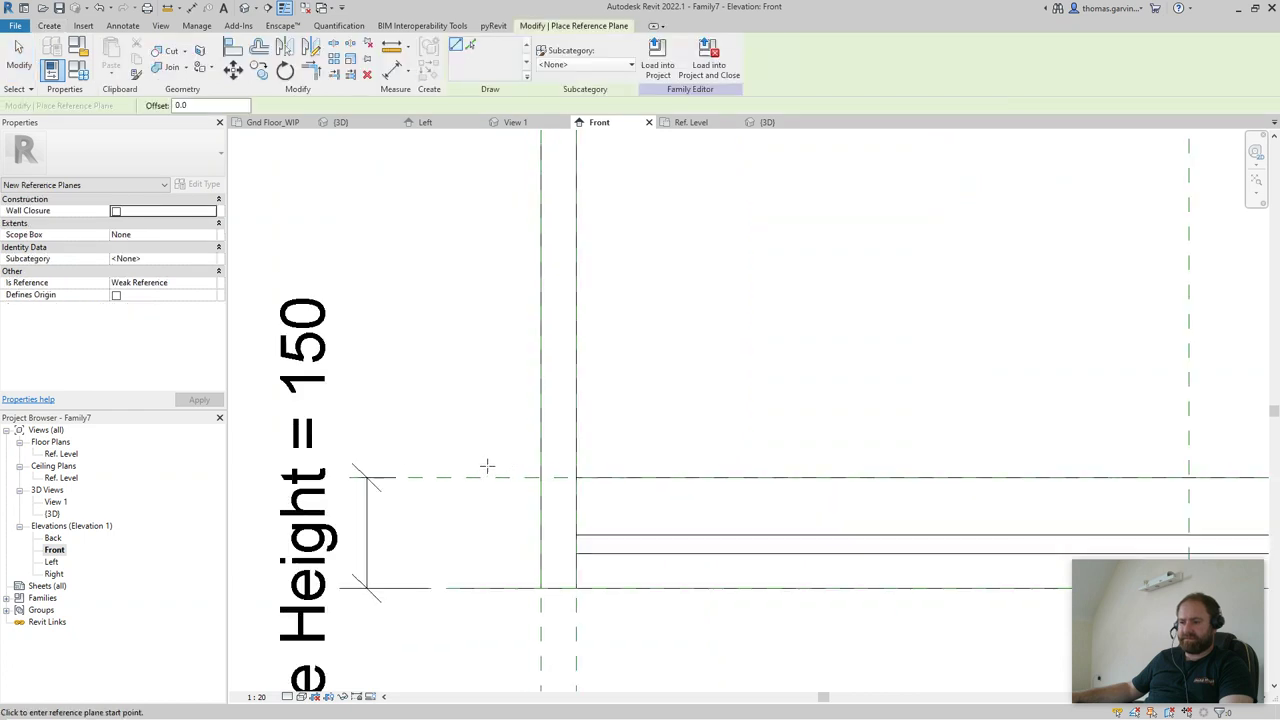
click(420, 454)
click(677, 452)
scroll(440, 468, up, 2)
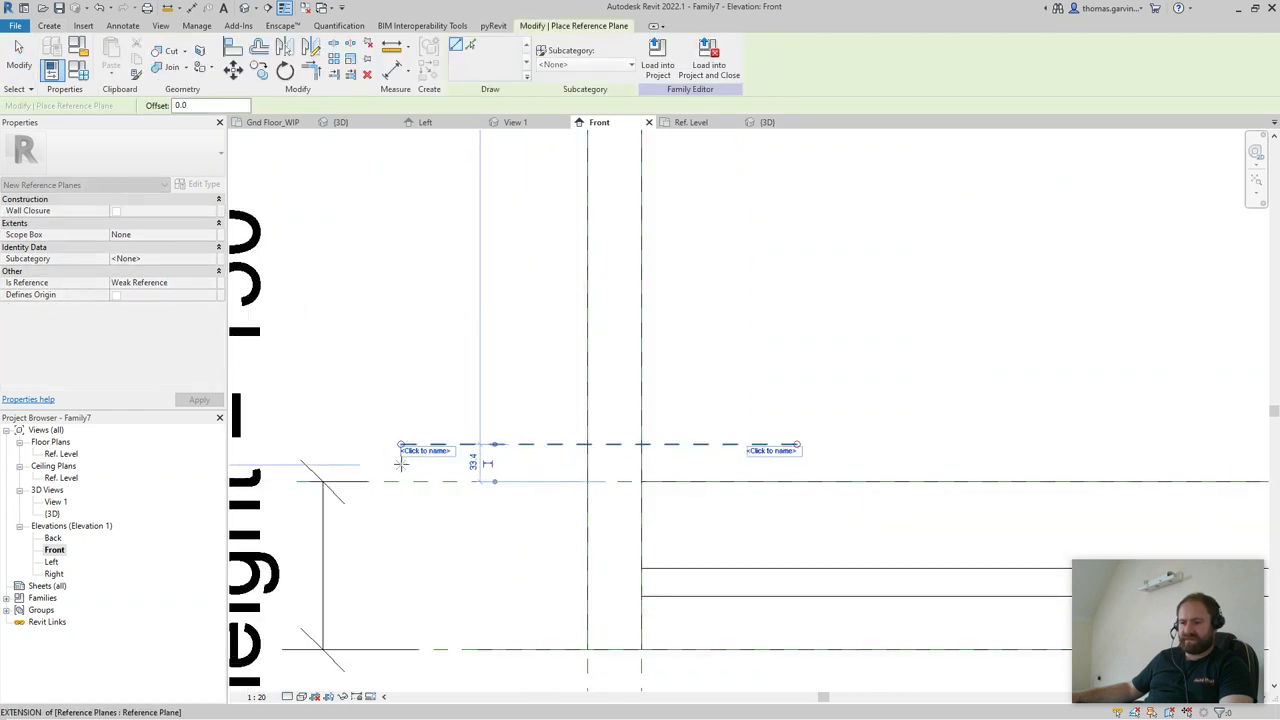
click(400, 465)
click(797, 465)
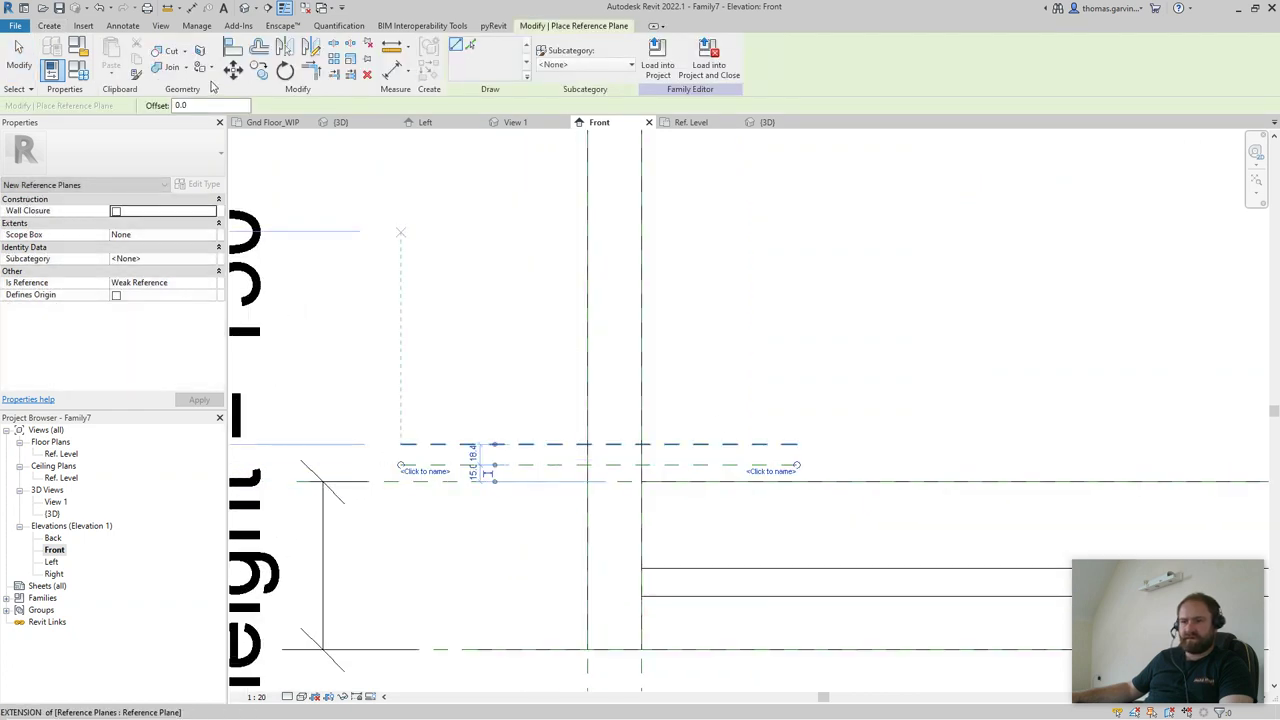
- Set the view scale to 1:5 and add an equalized dimension across the new planes
click(391, 70)
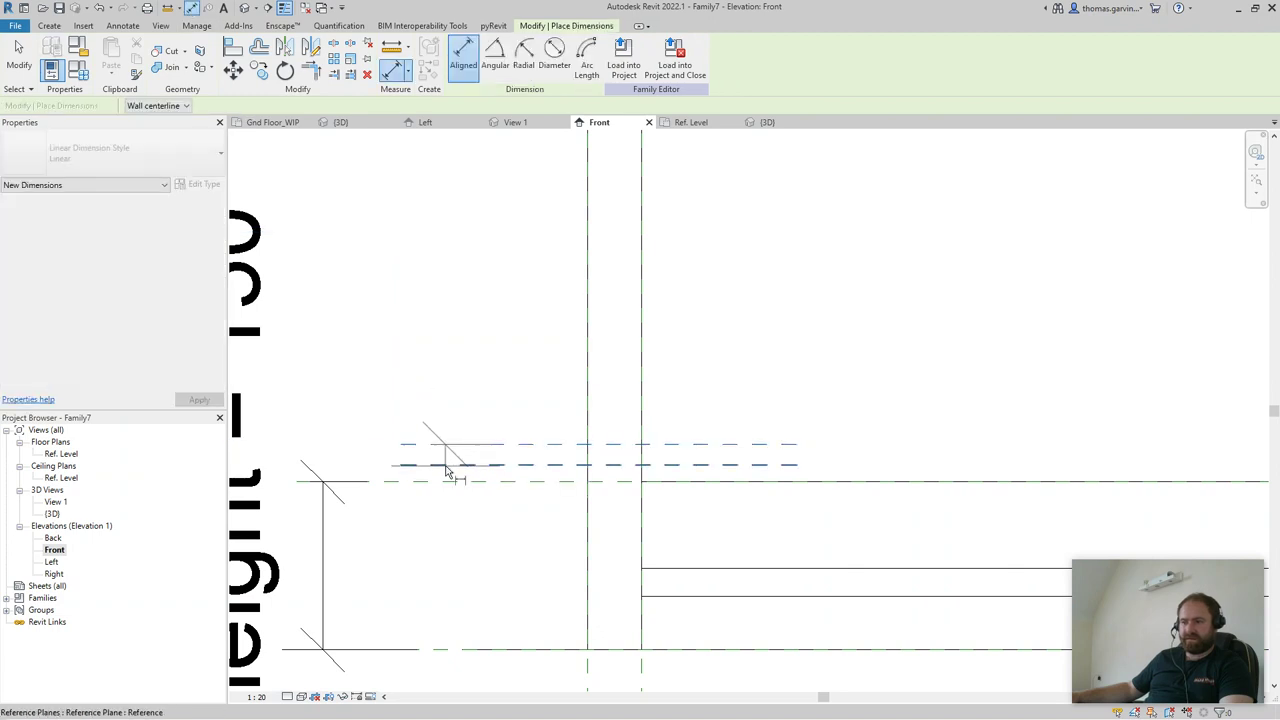
scroll(447, 470, down, 3)
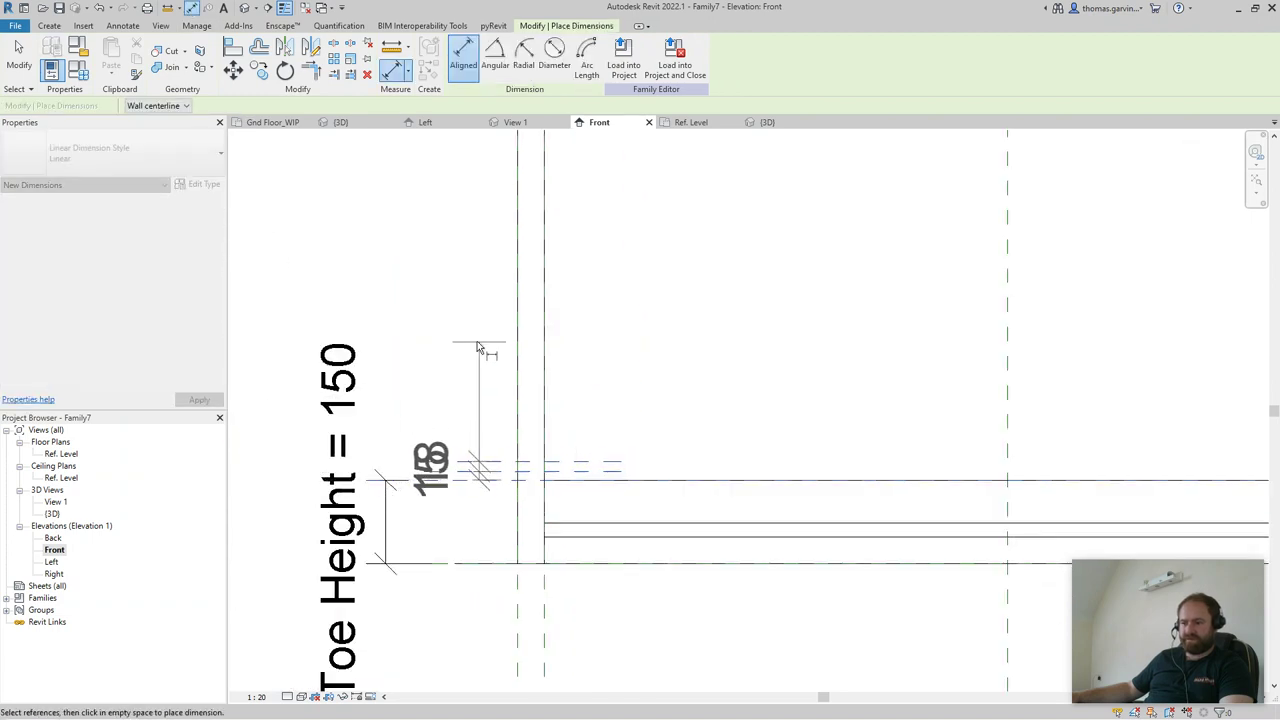
click(453, 430)
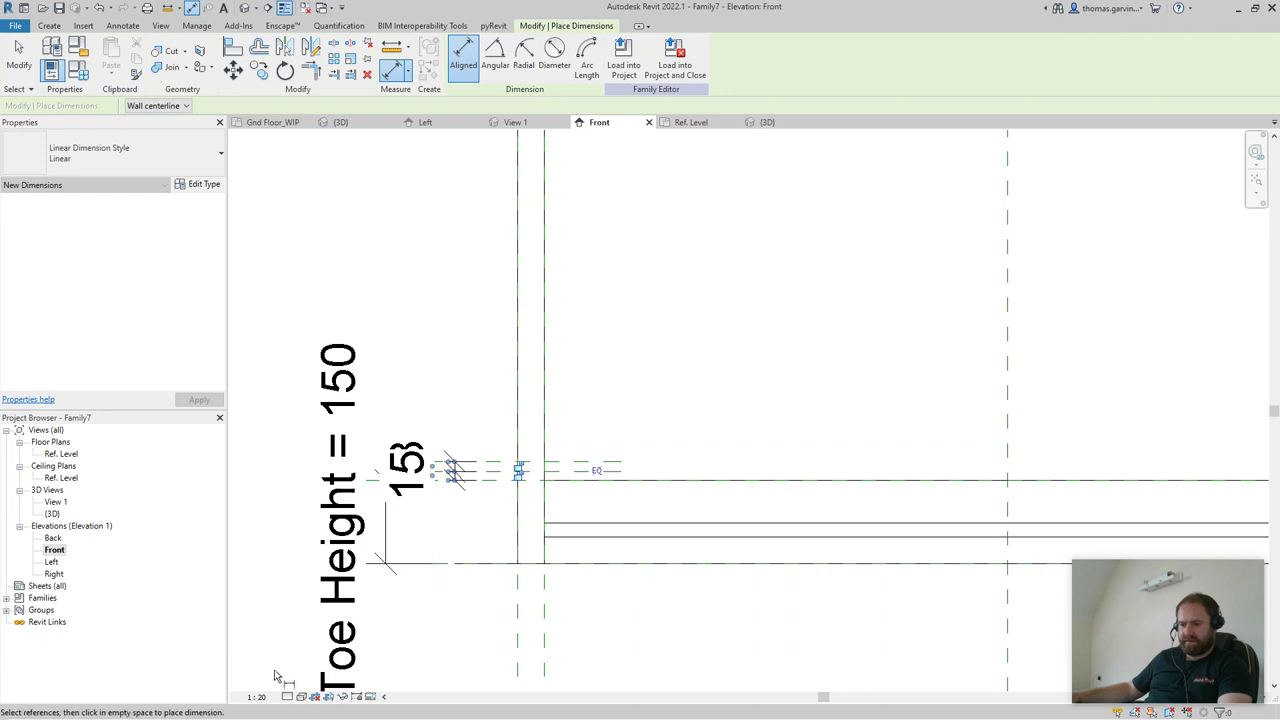
click(257, 696)
click(260, 537)
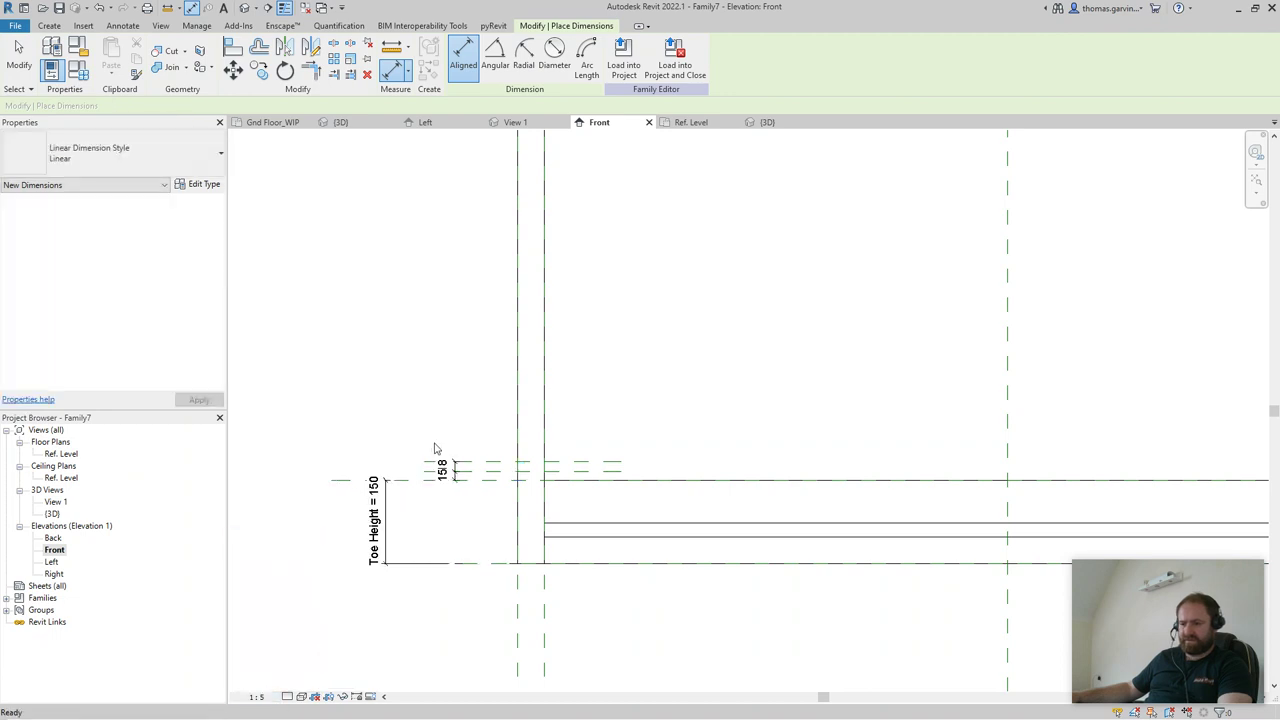
key(Escape)
key(Escape)
click(443, 468)
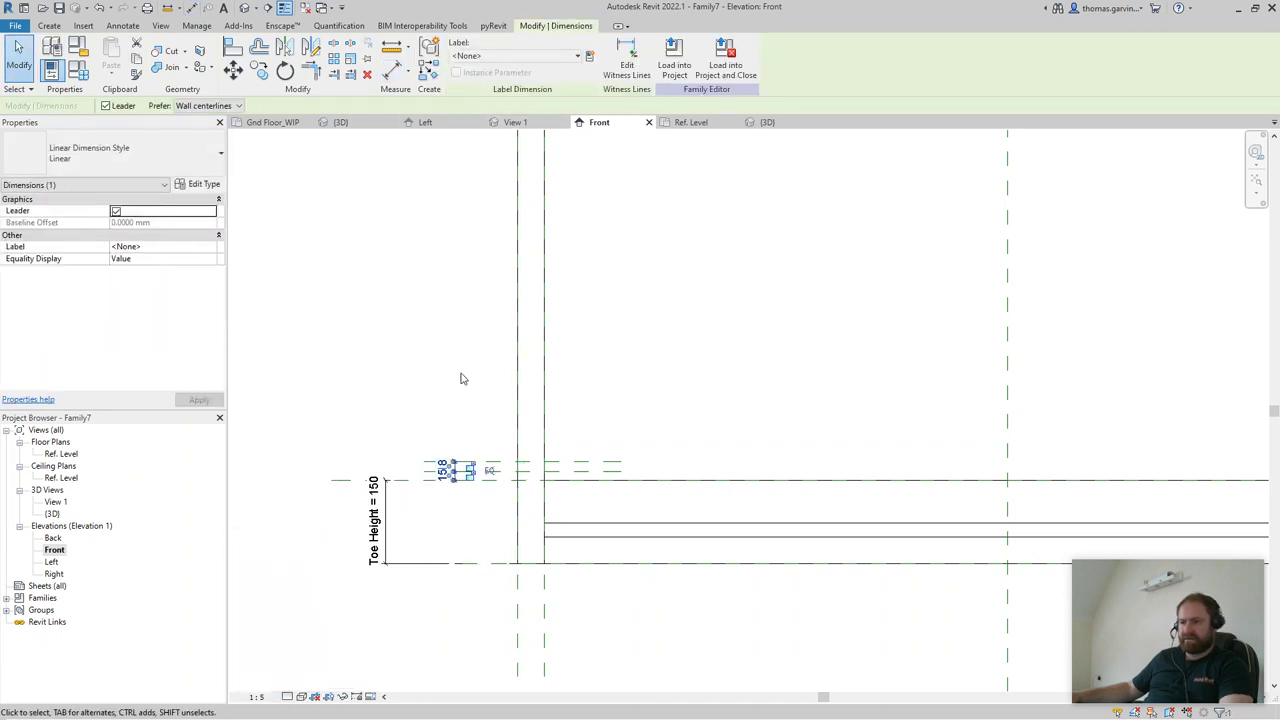
click(489, 470)
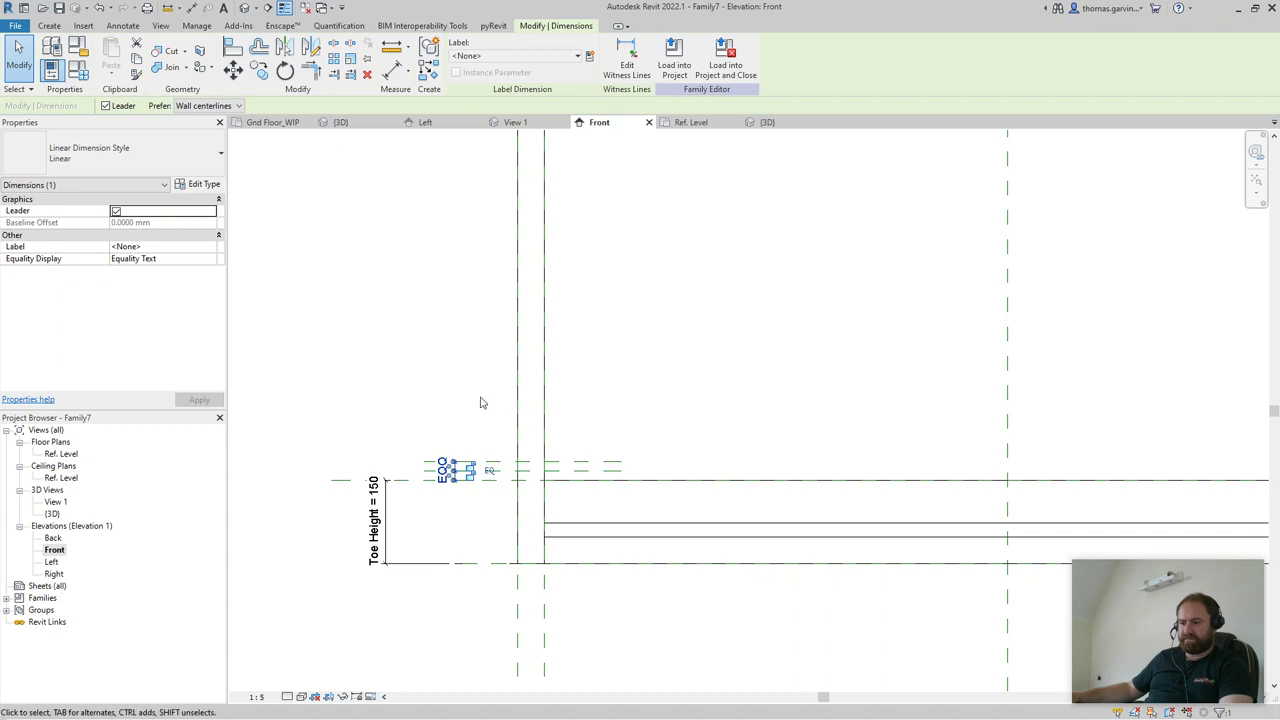
- Dimension the gap between the two planes and label it with a new Shelf Thickness parameter of 25
click(192, 8)
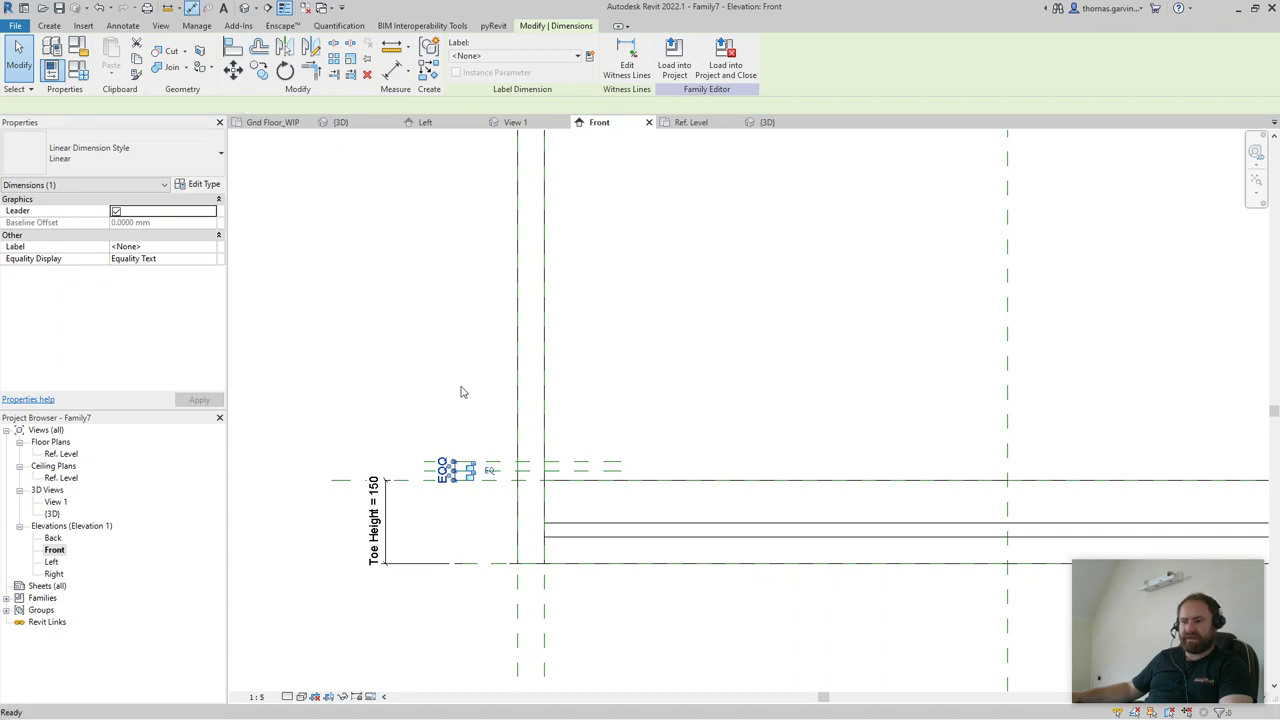
click(430, 481)
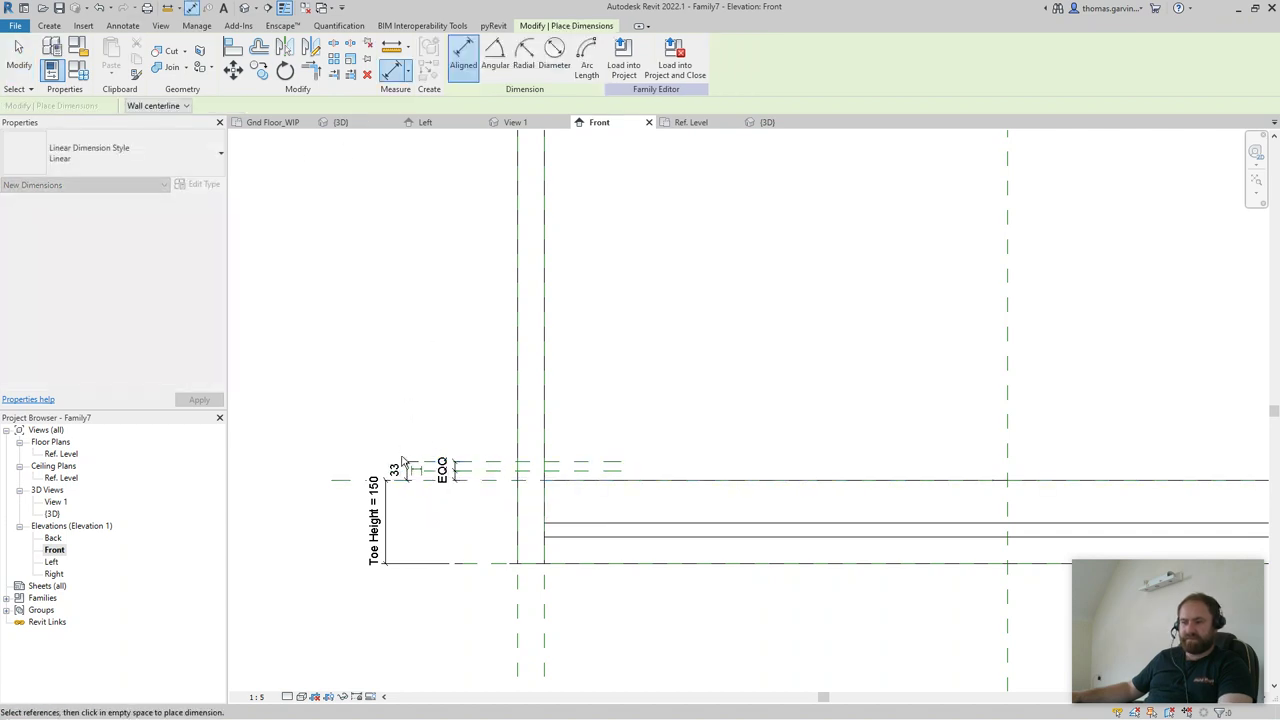
click(403, 462)
key(Escape)
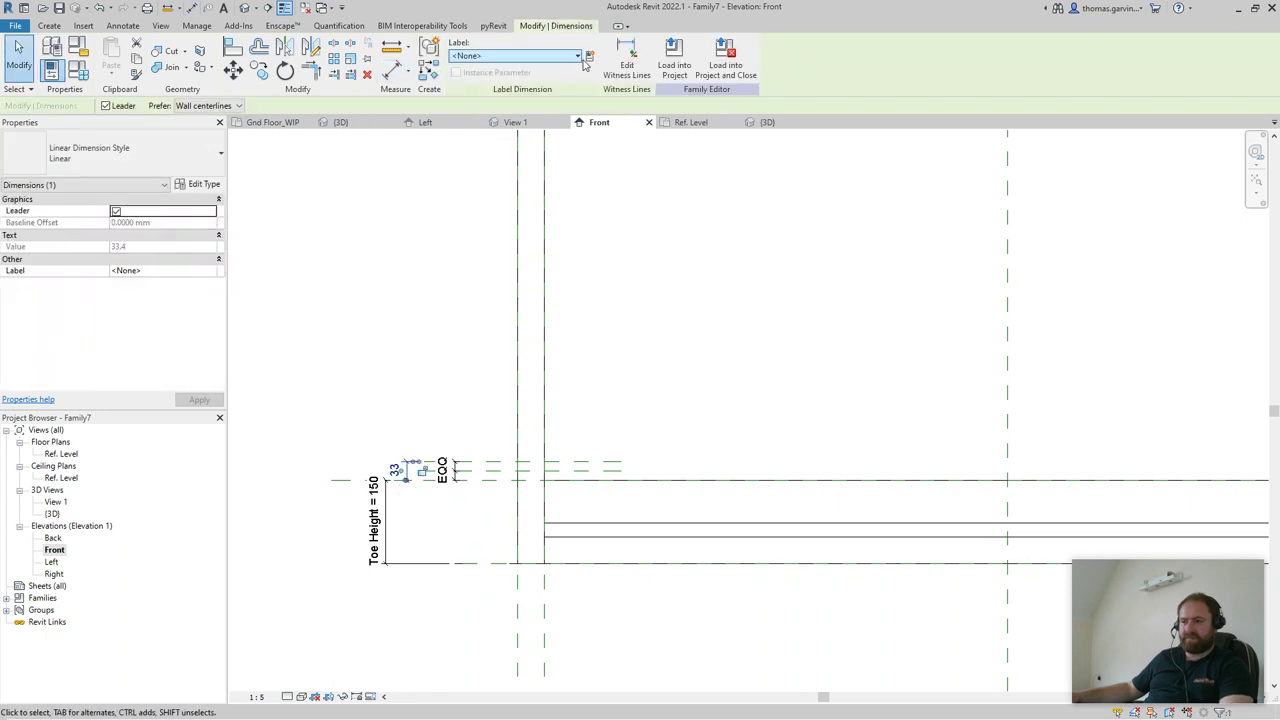
click(588, 57)
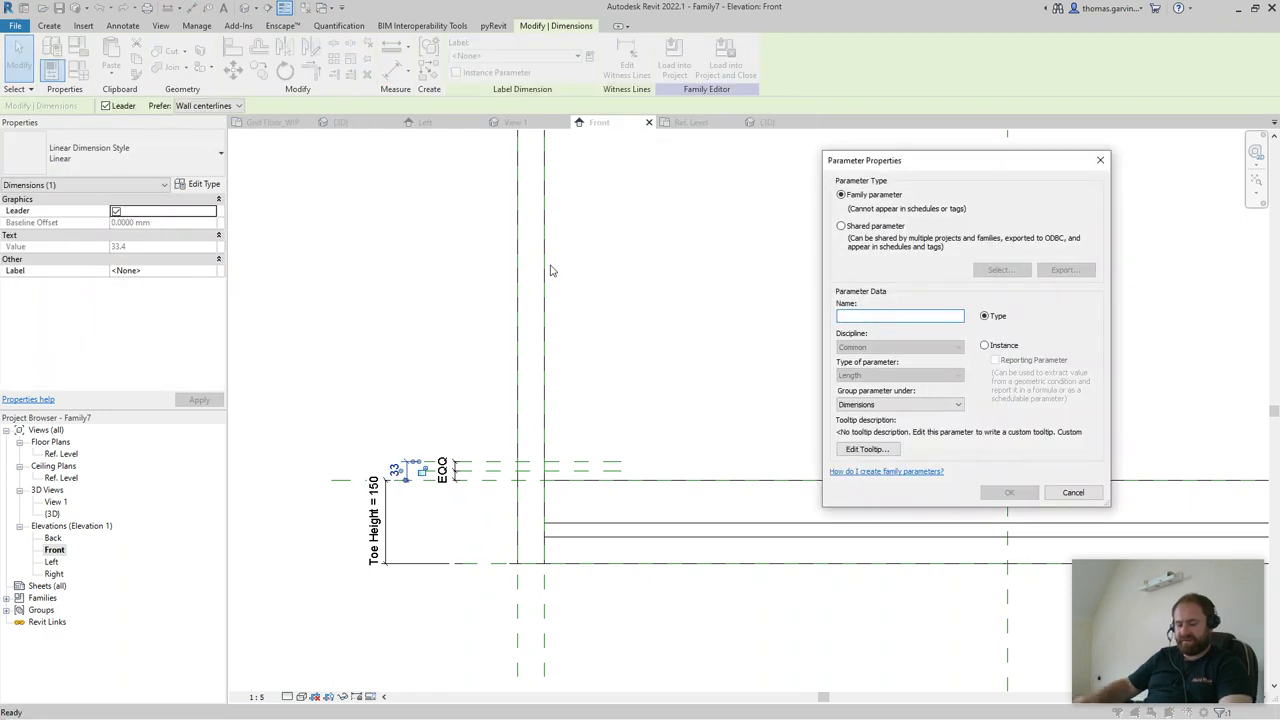
text(Shelf)
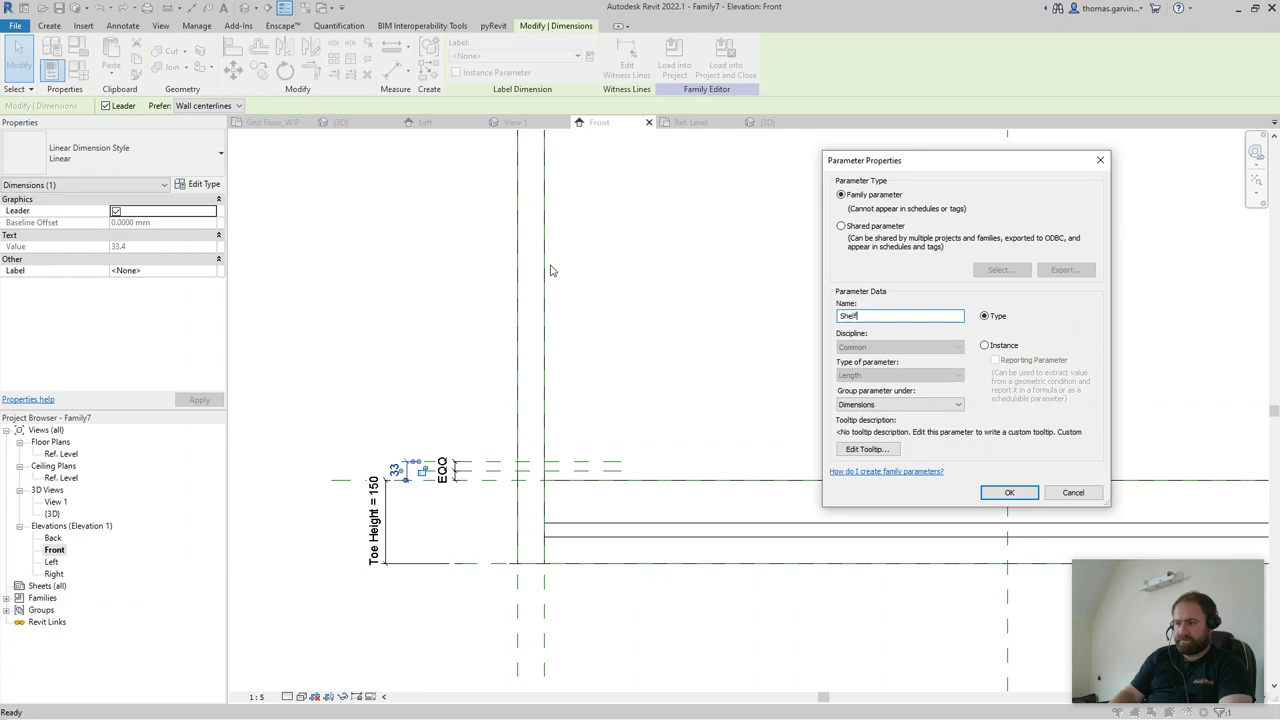
text( Thickness)
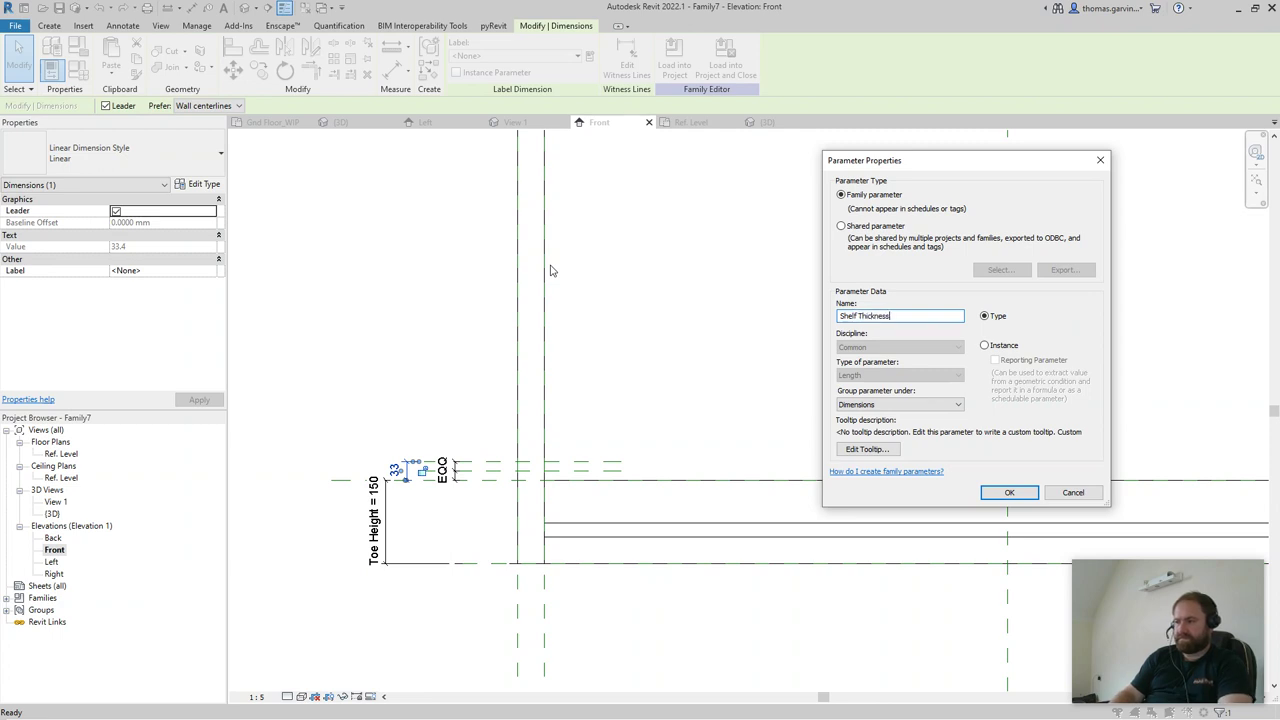
key(Return)
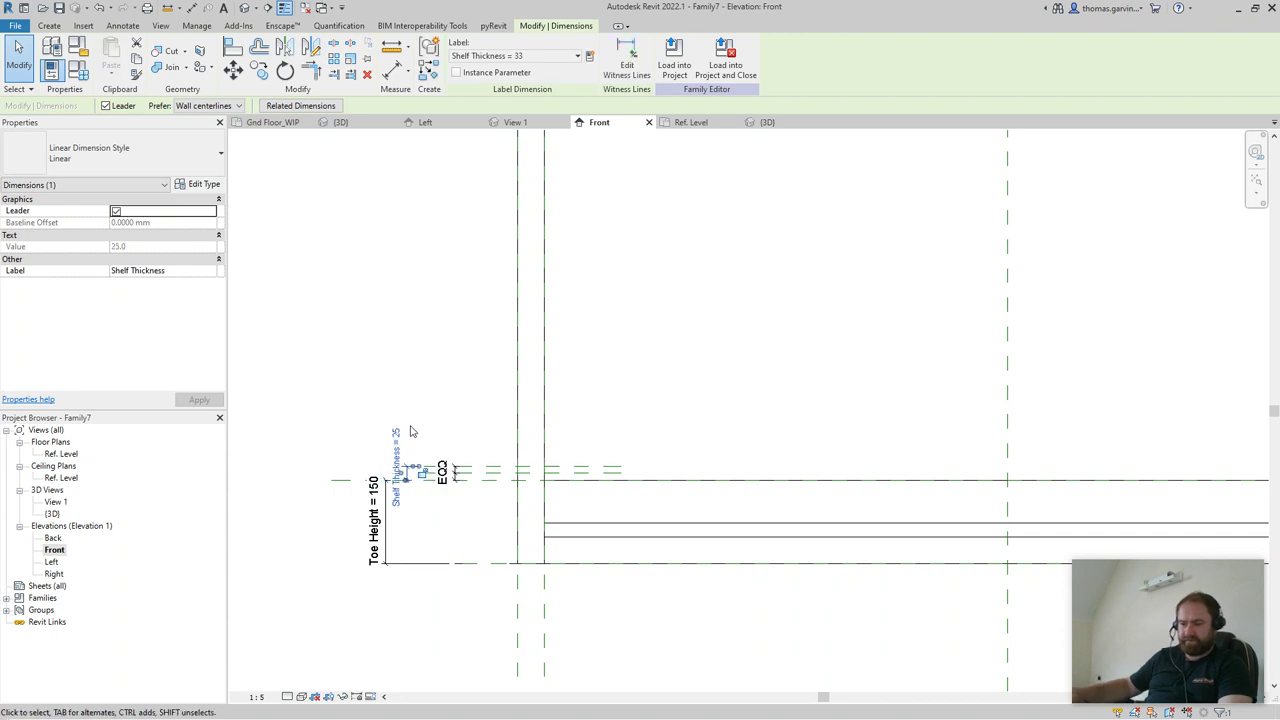
click(410, 431)
click(615, 529)
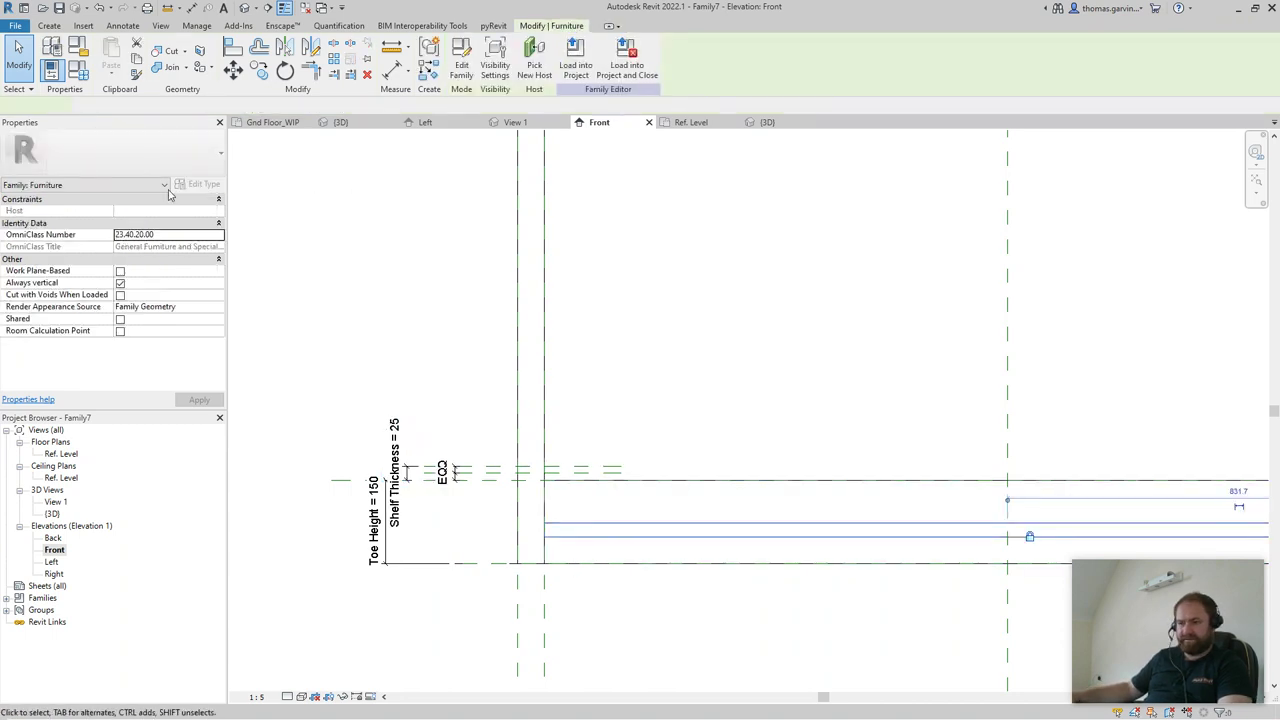
- Link the nested shelf's thickness to the host's Shelf Thickness parameter
click(203, 184)
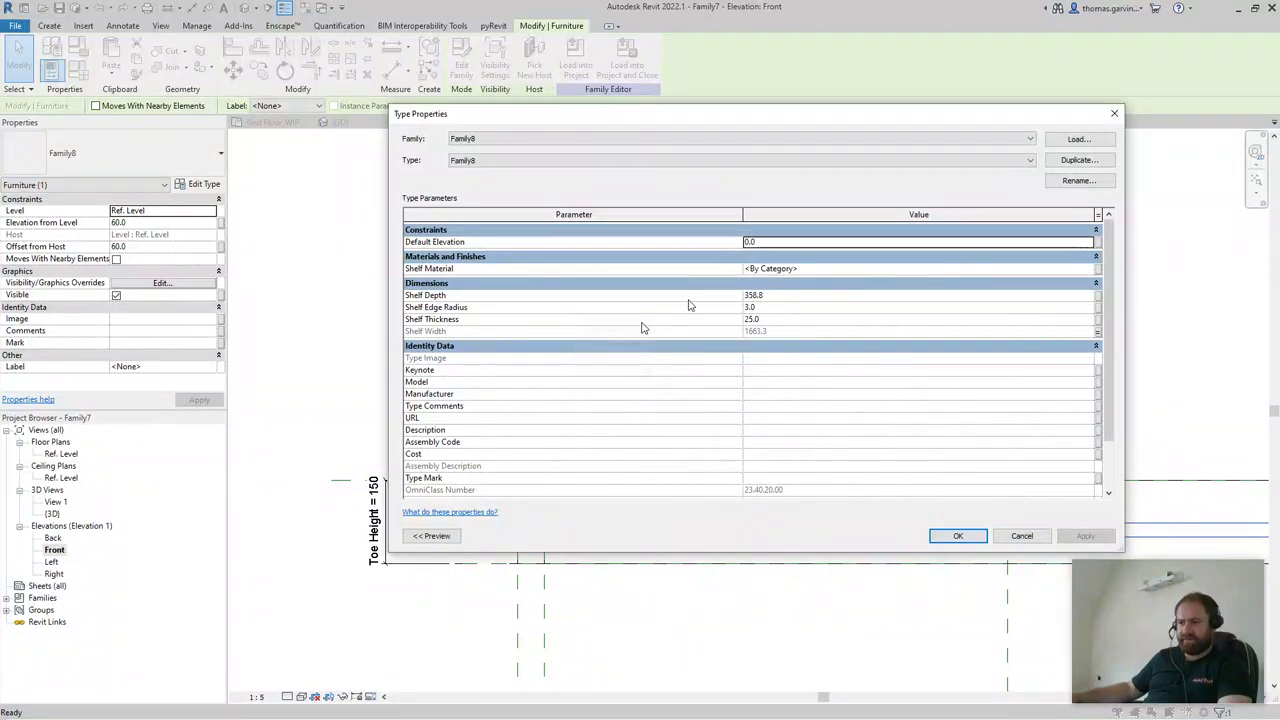
click(942, 319)
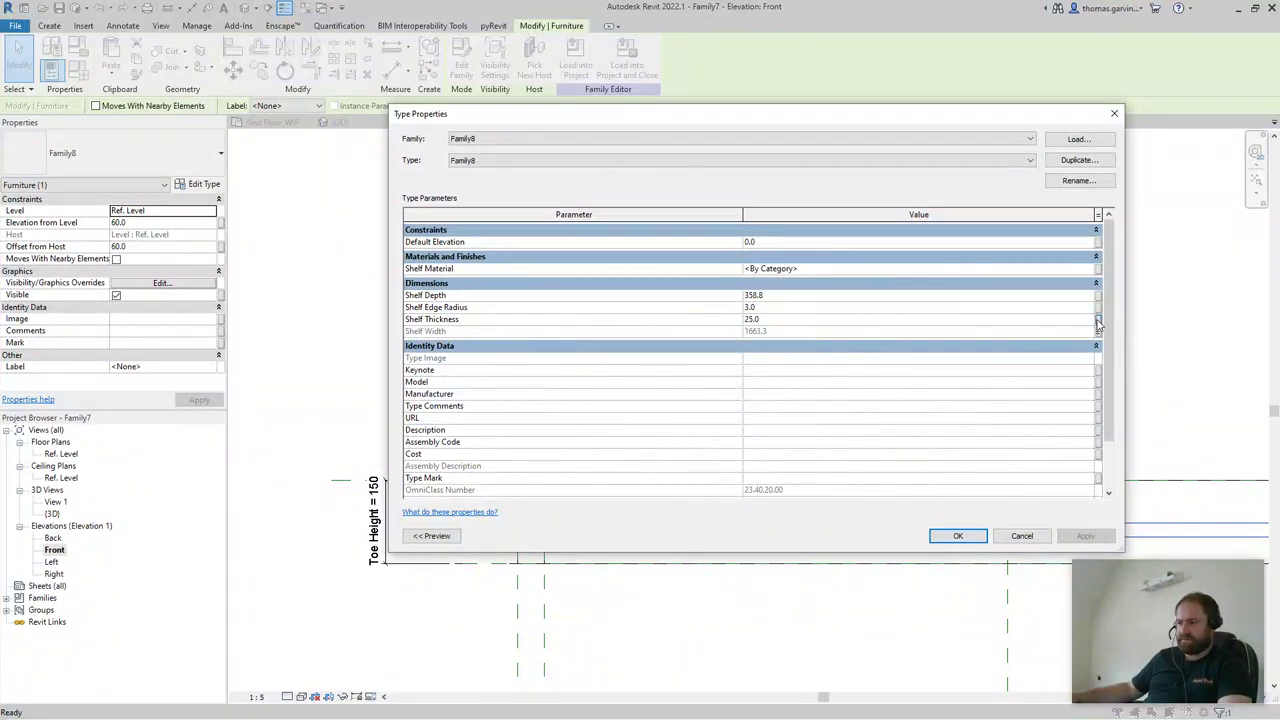
click(1097, 320)
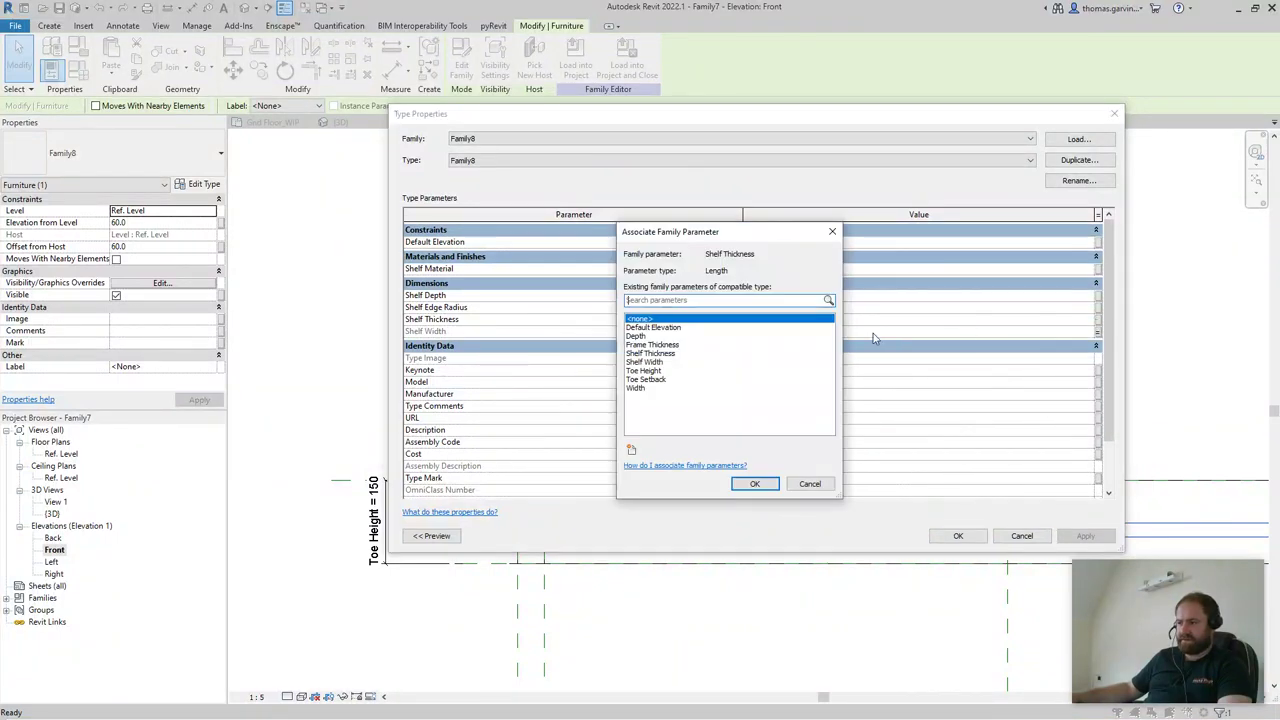
click(653, 355)
click(755, 483)
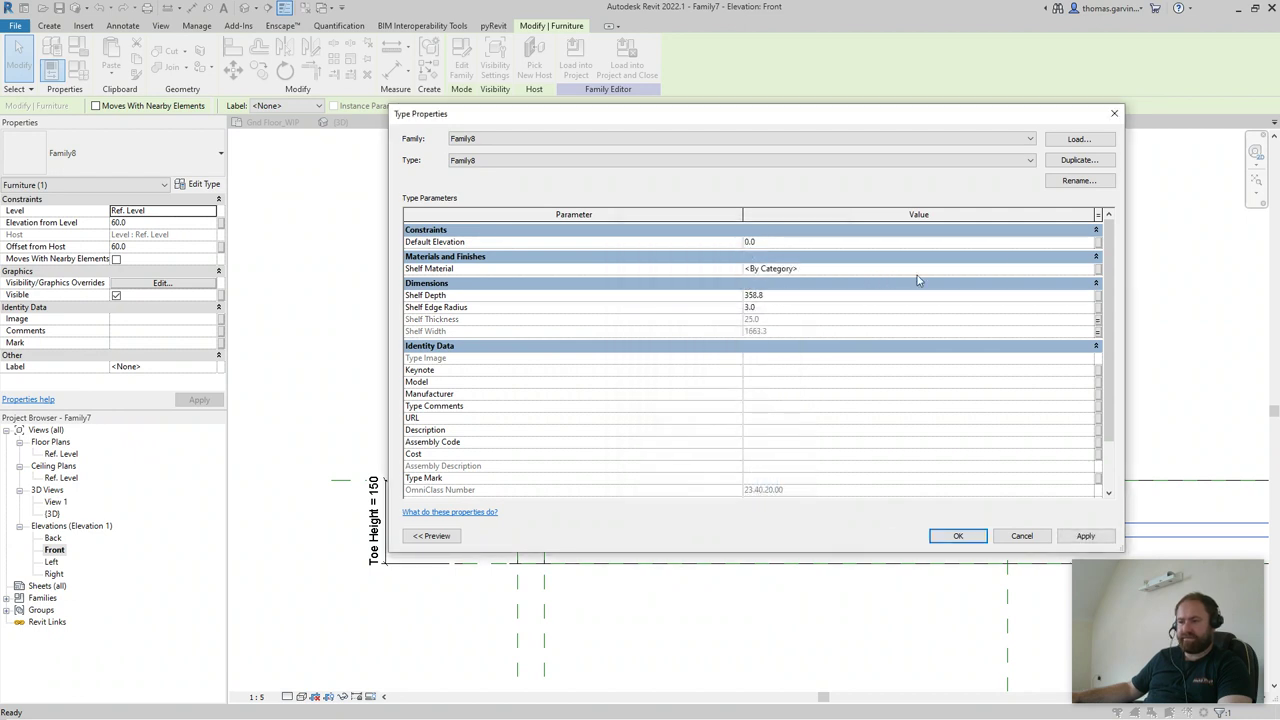
- Link the shelf's material to a new host parameter named Shelf Material
click(1097, 269)
click(631, 450)
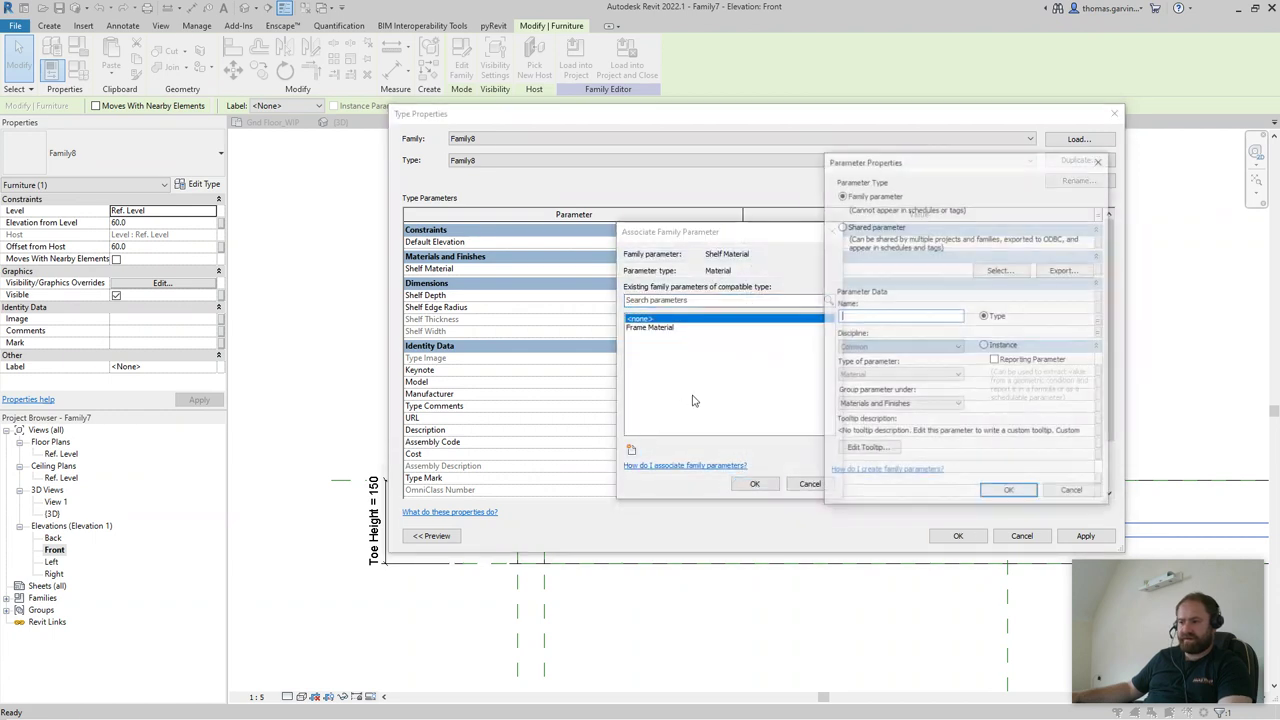
text(Shelf )
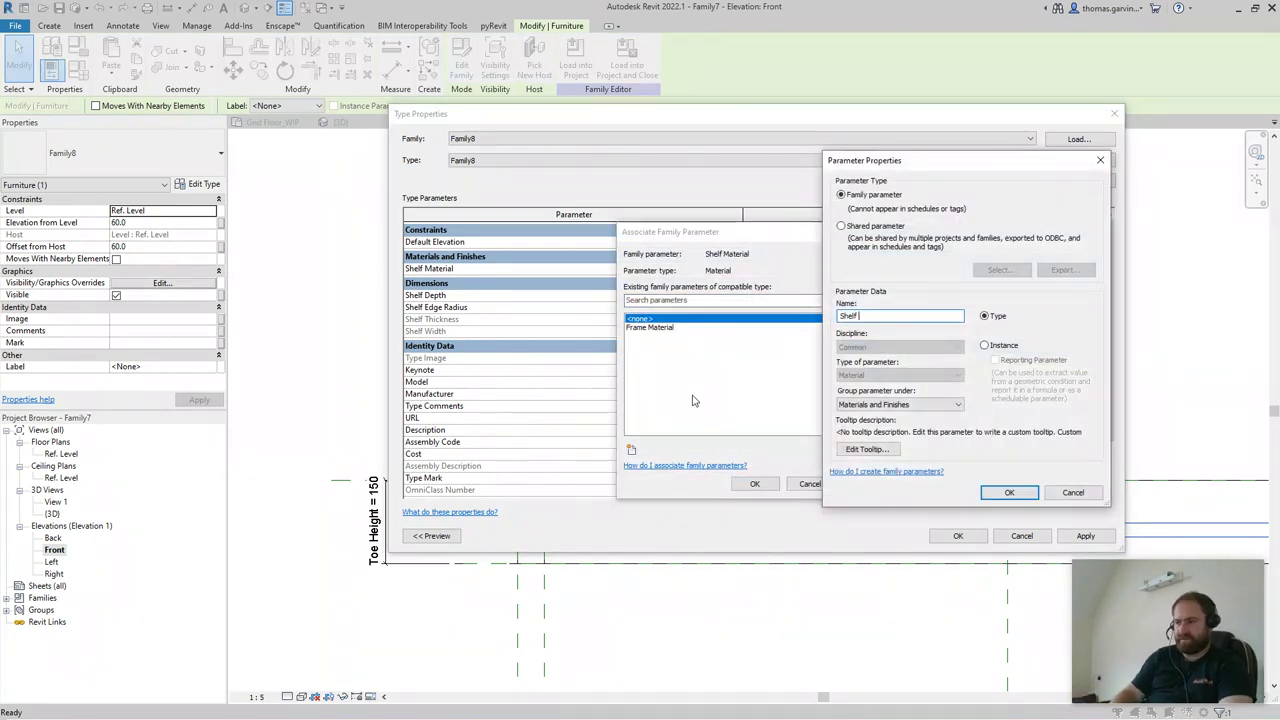
text(Material)
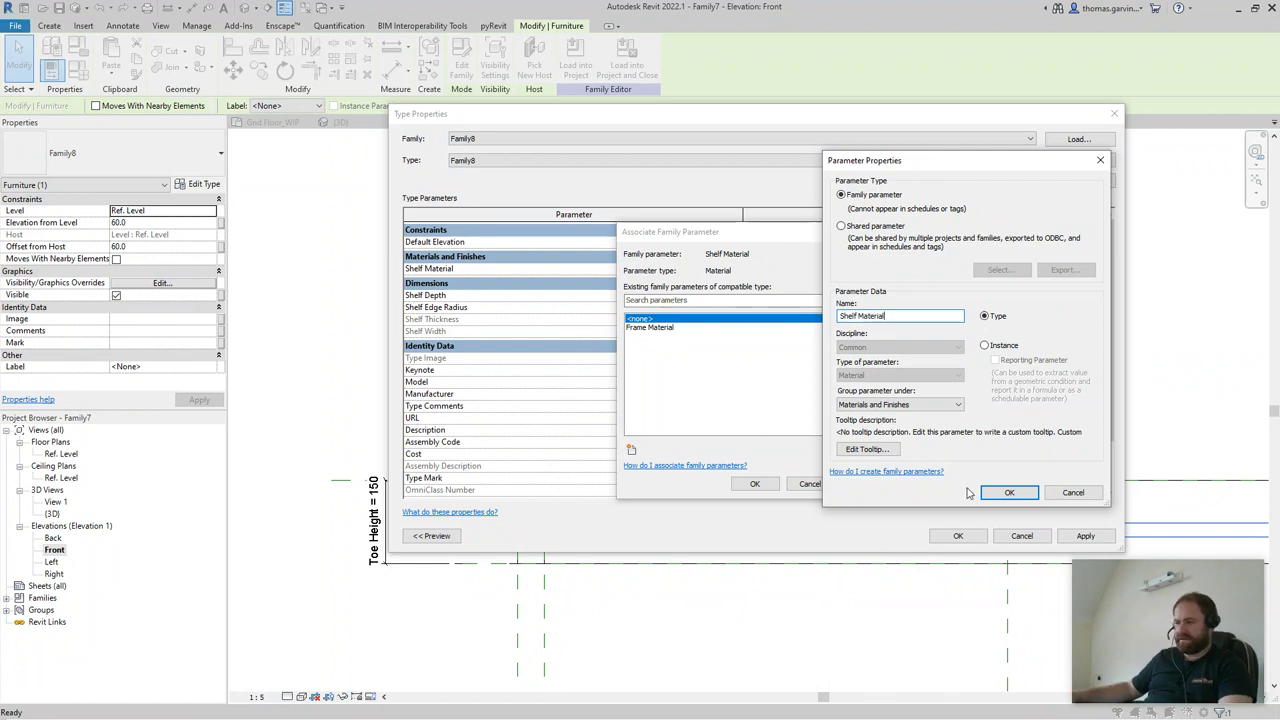
click(1009, 492)
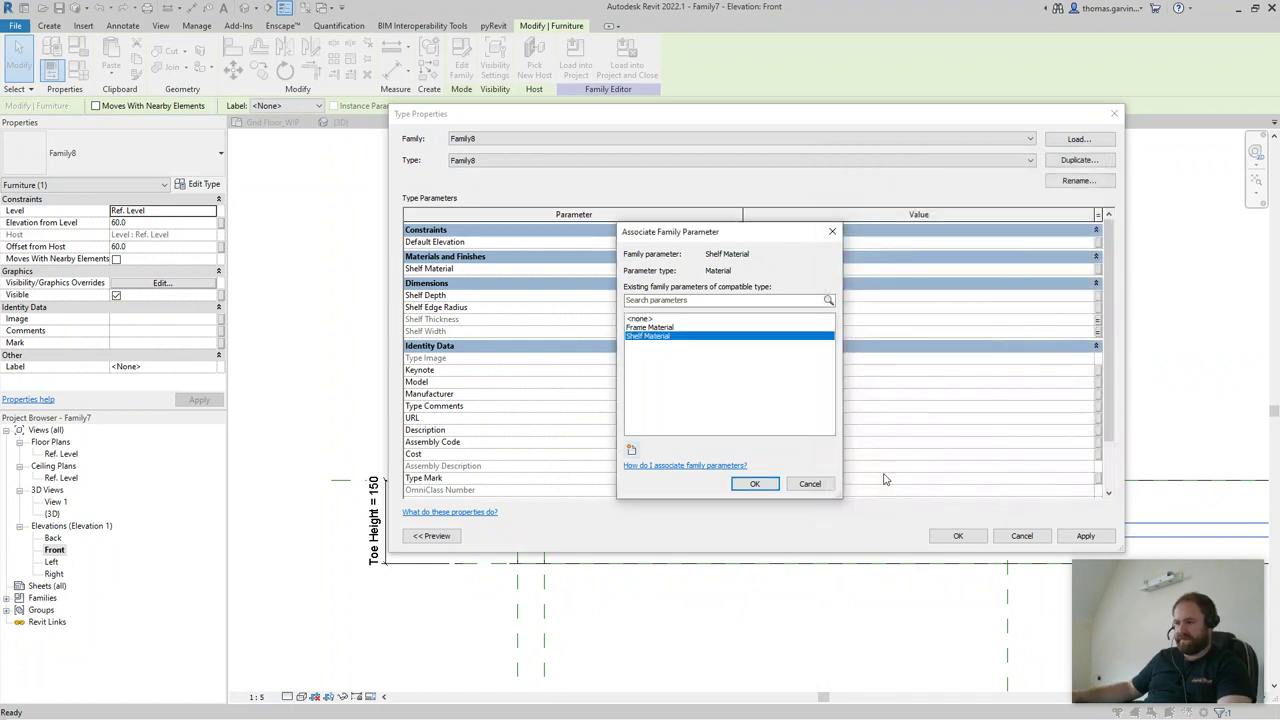
click(756, 485)
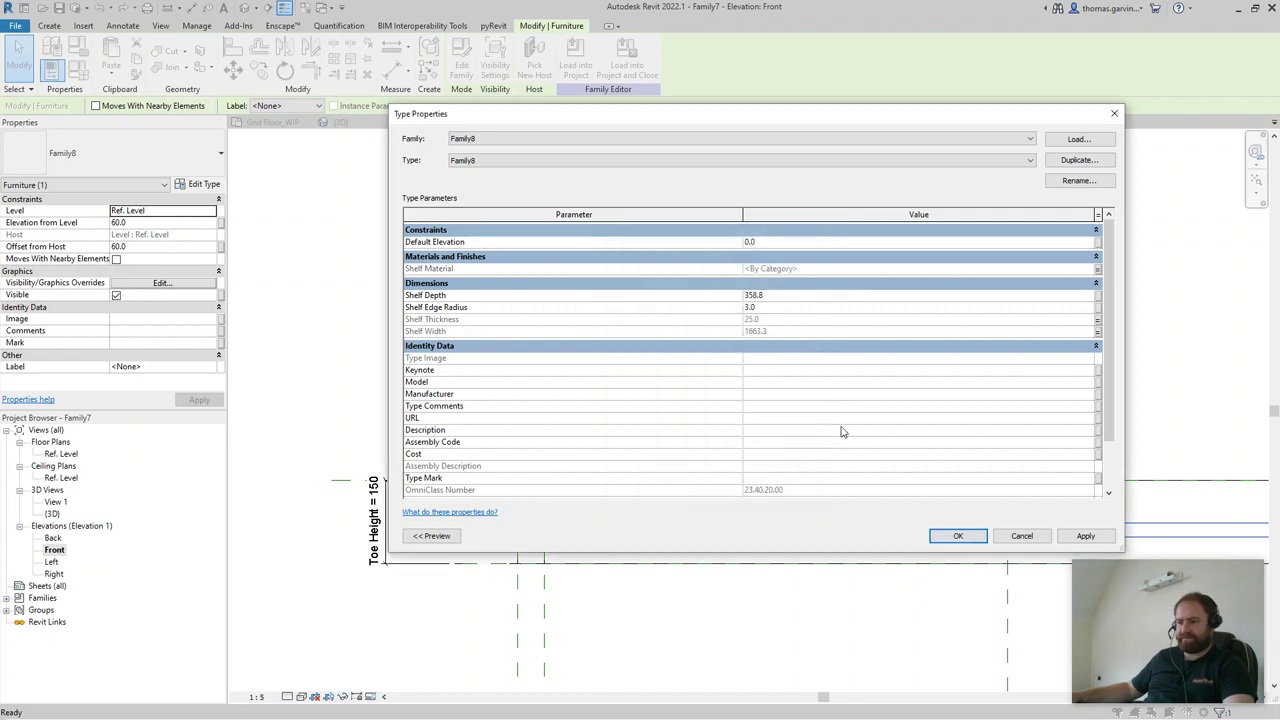
- Link the shelf's edge radius to a new Shelf Edge Radius host parameter and apply
click(1097, 309)
click(631, 451)
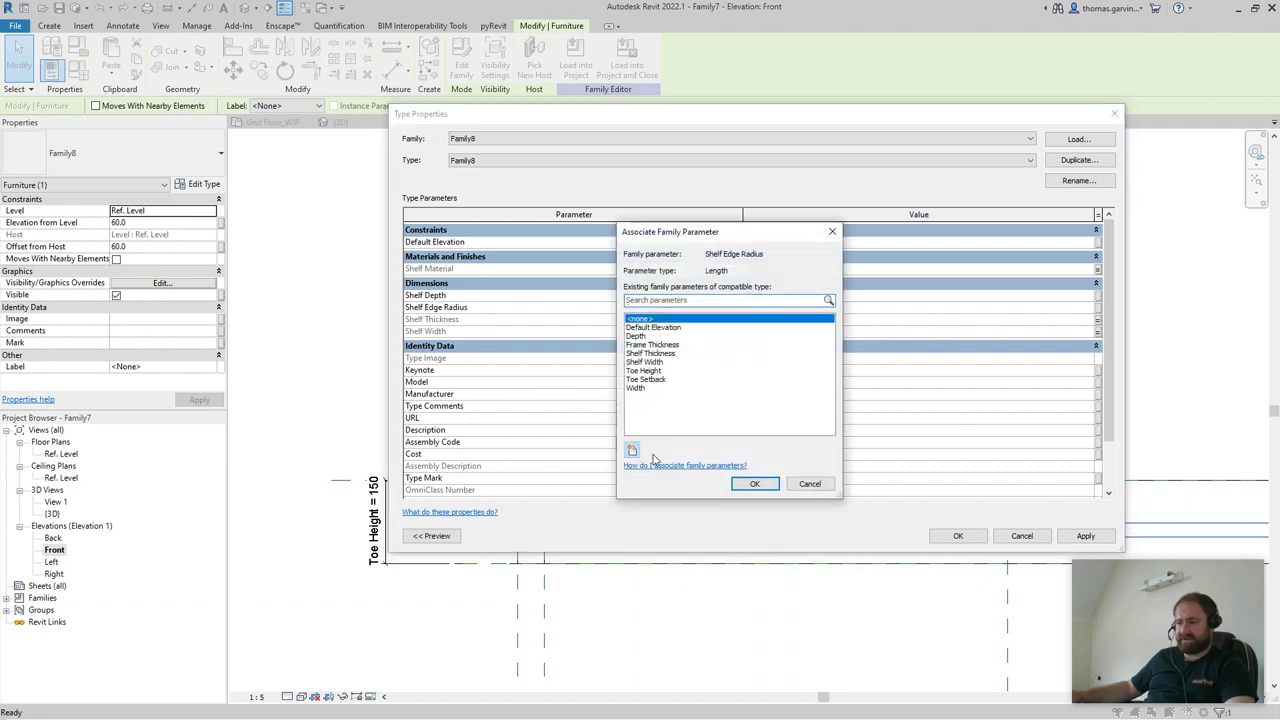
text(Shelf)
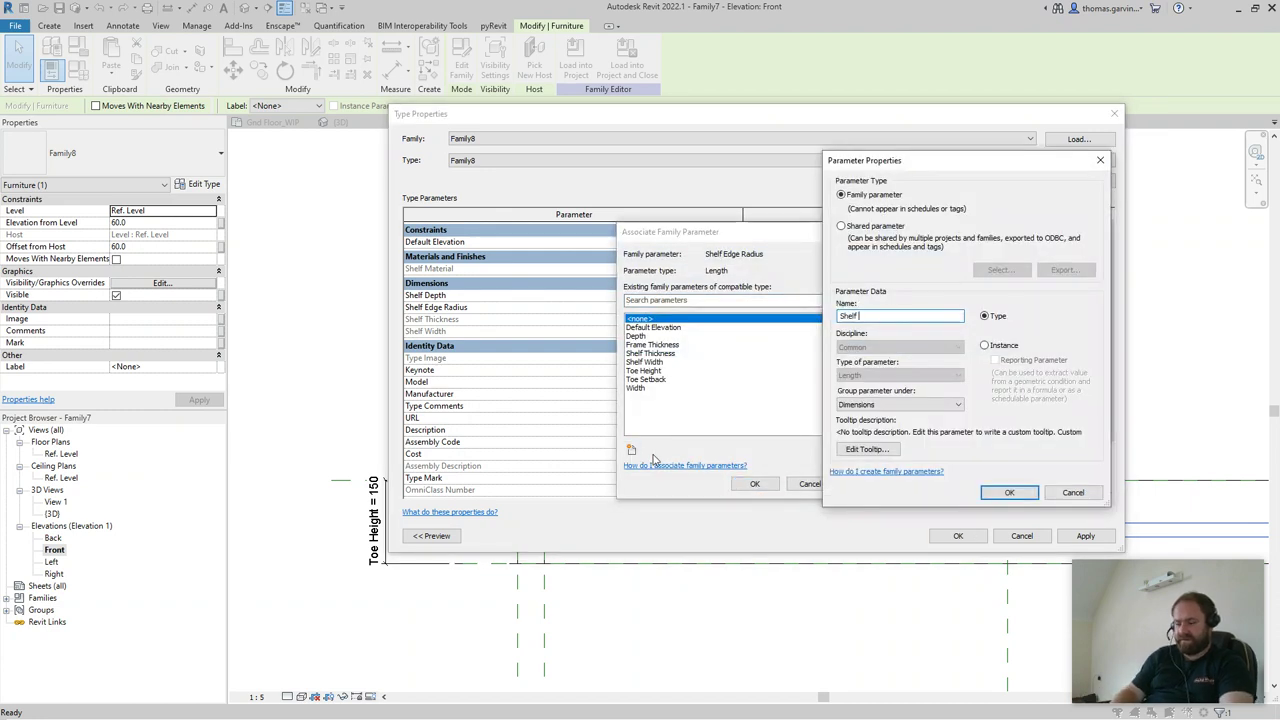
text( Edge Radius)
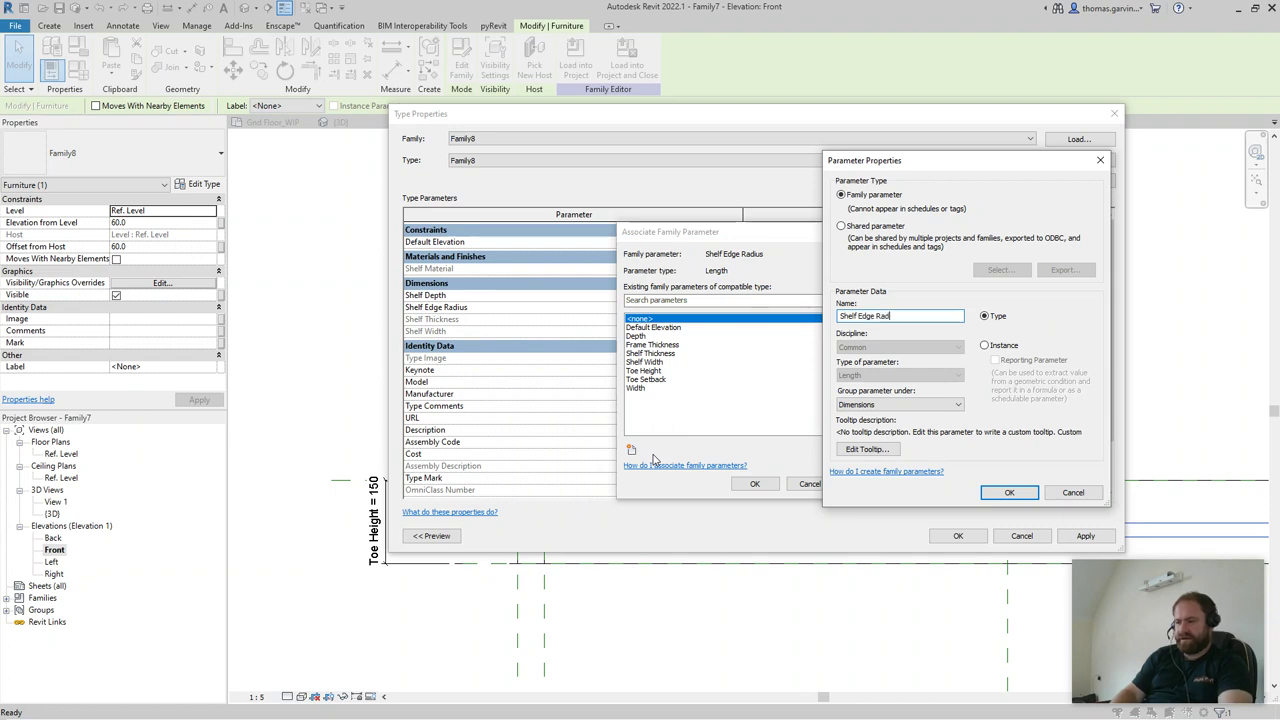
click(1009, 492)
click(757, 484)
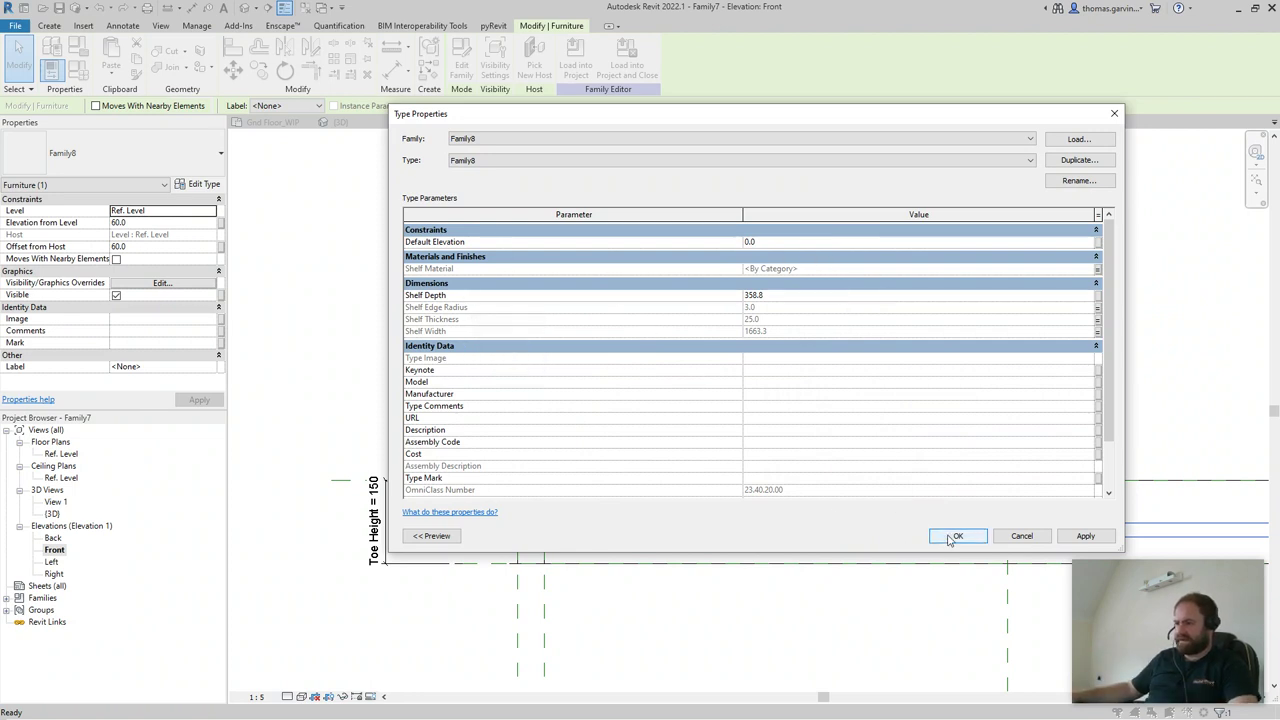
click(955, 537)
scroll(983, 523, down, 2)
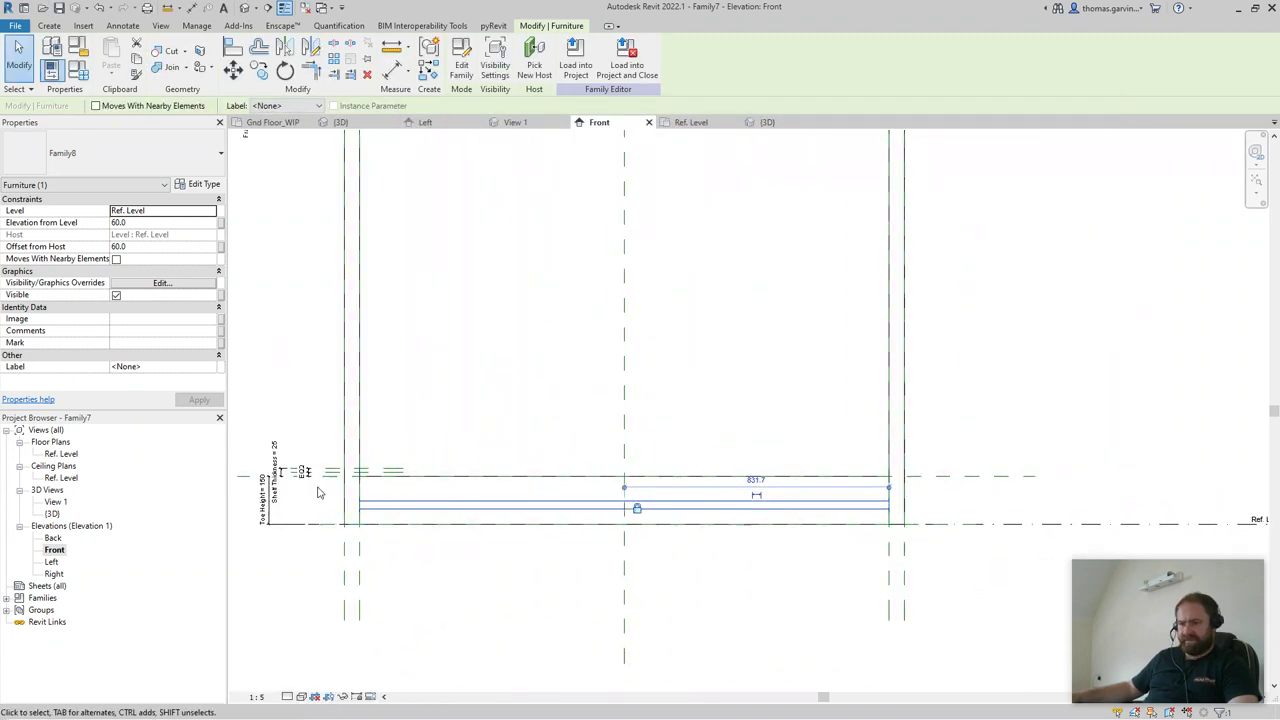
- In the Front elevation, align the shelf's top edge to the horizontal reference plane
key(a)
key(l)
scroll(322, 505, up, 2)
scroll(330, 475, up, 1)
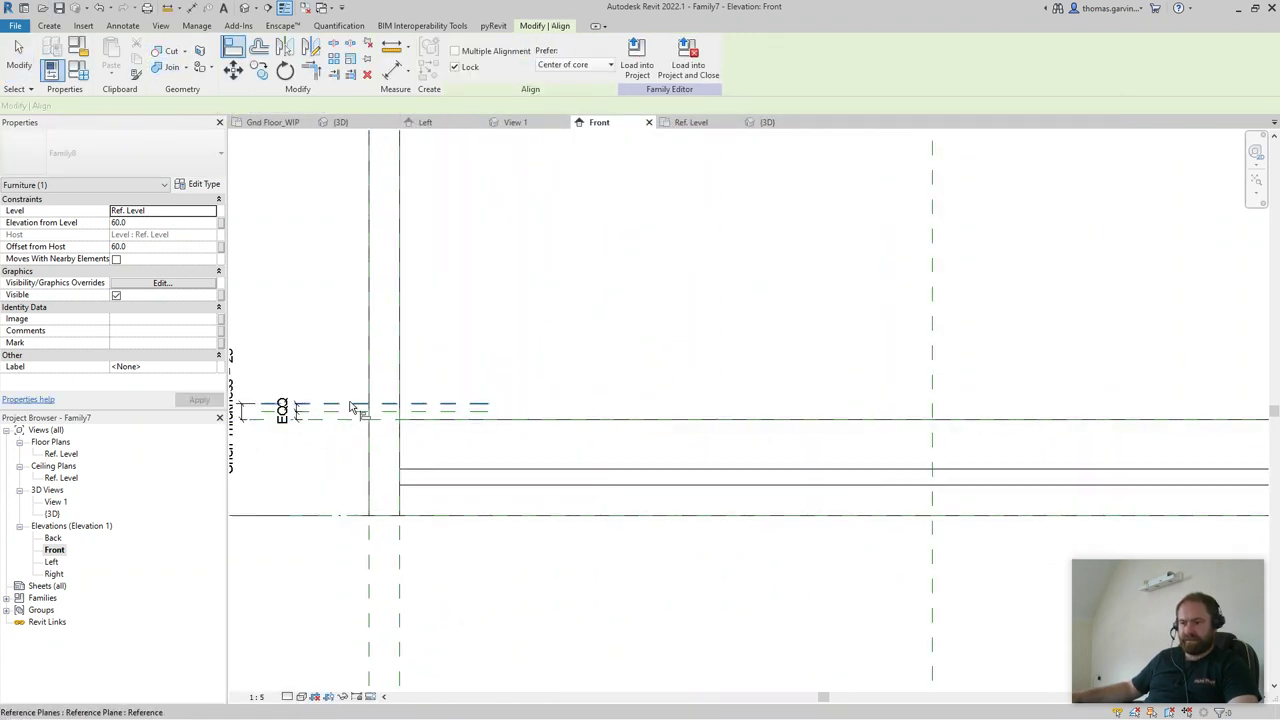
click(360, 406)
click(461, 469)
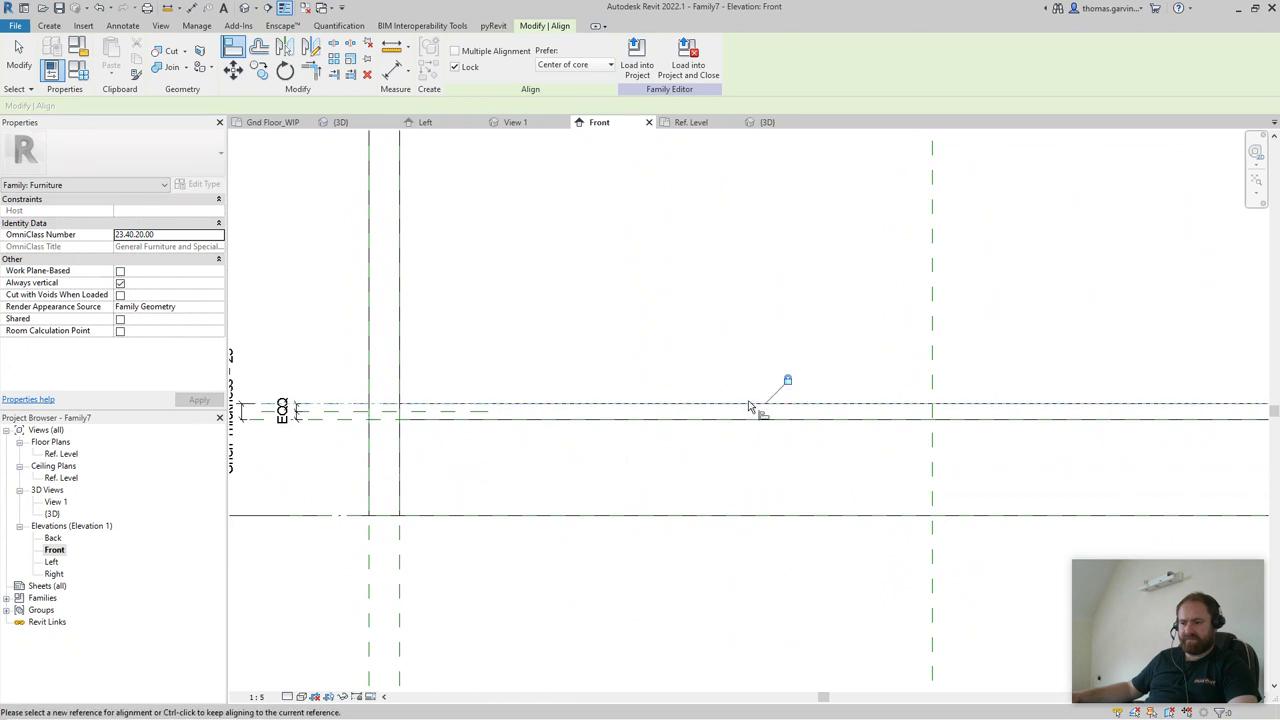
scroll(560, 430, down, 2)
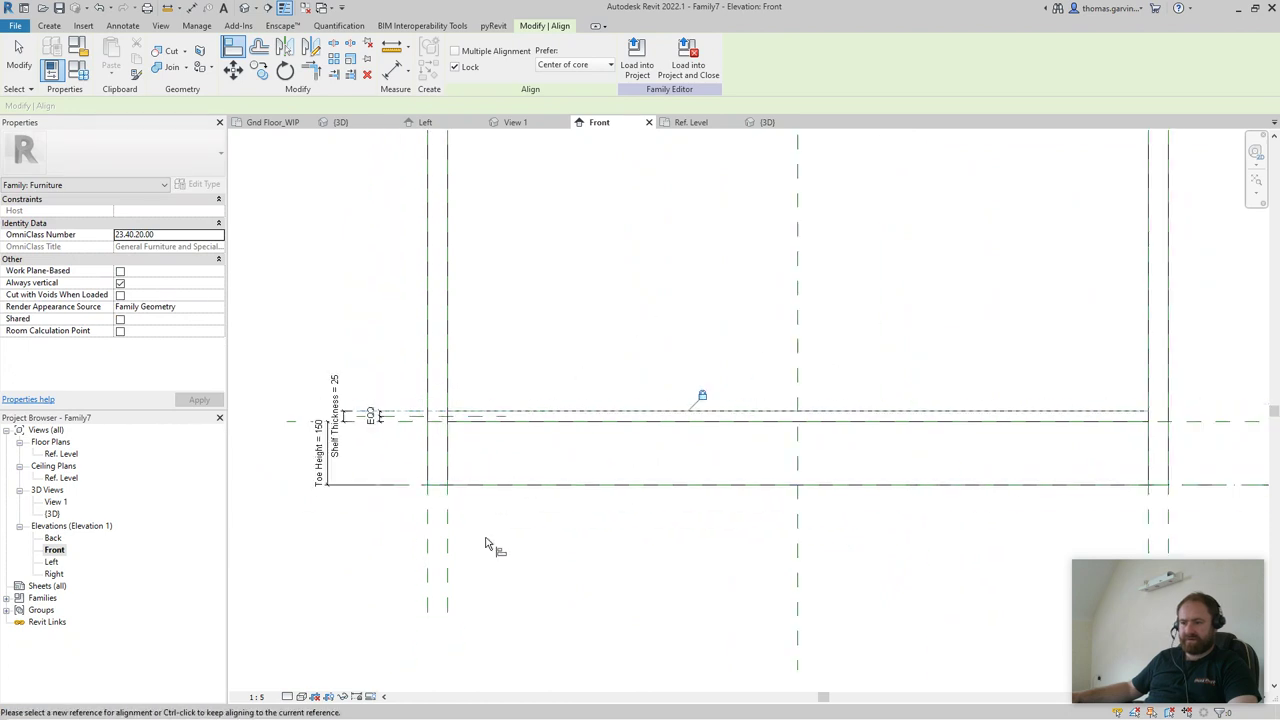
- In the Left elevation, align the shelf's centre to the vertical centre reference plane
double_click(51, 562)
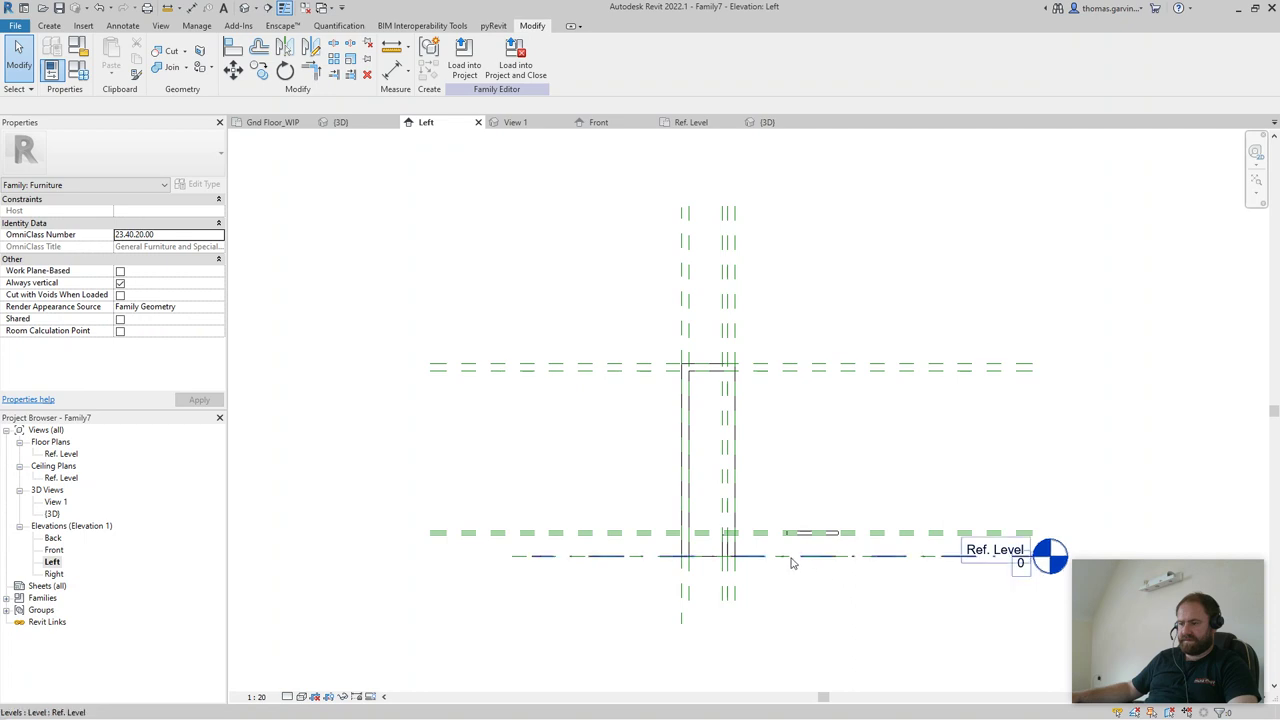
scroll(663, 494, up, 3)
middle_drag(829, 606, 708, 447)
scroll(708, 447, up, 2)
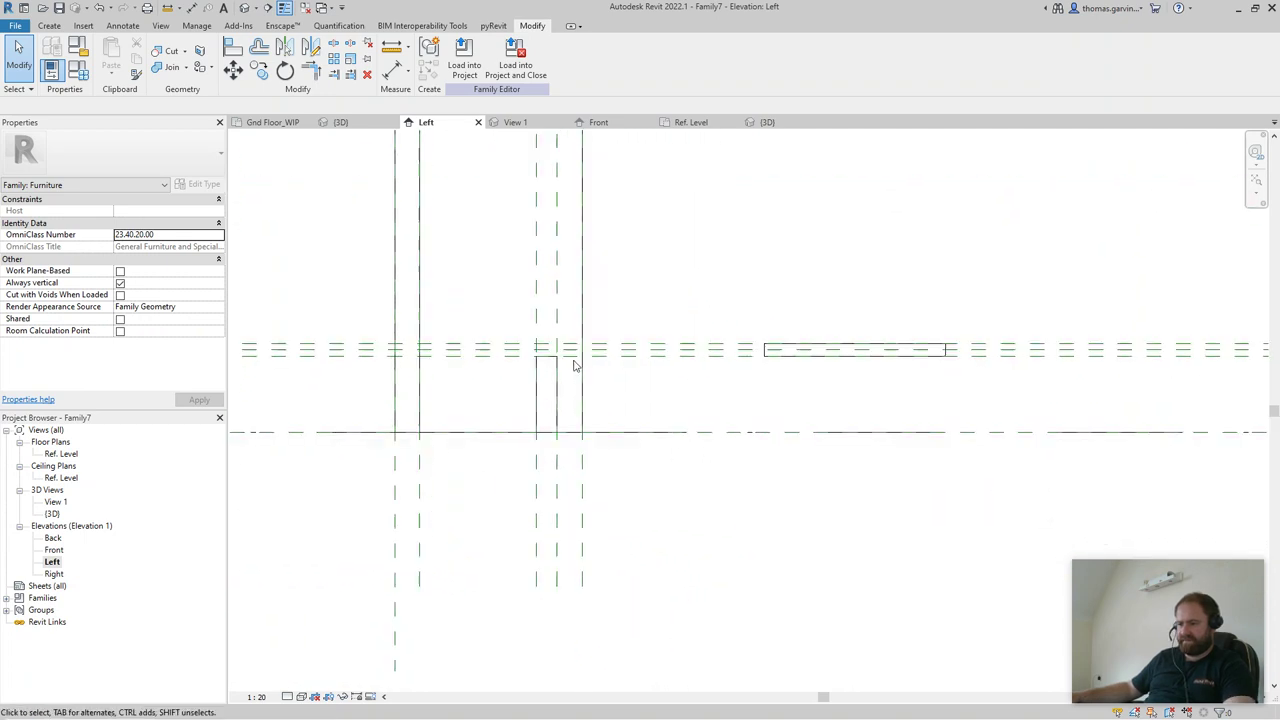
scroll(628, 382, down, 1)
click(233, 47)
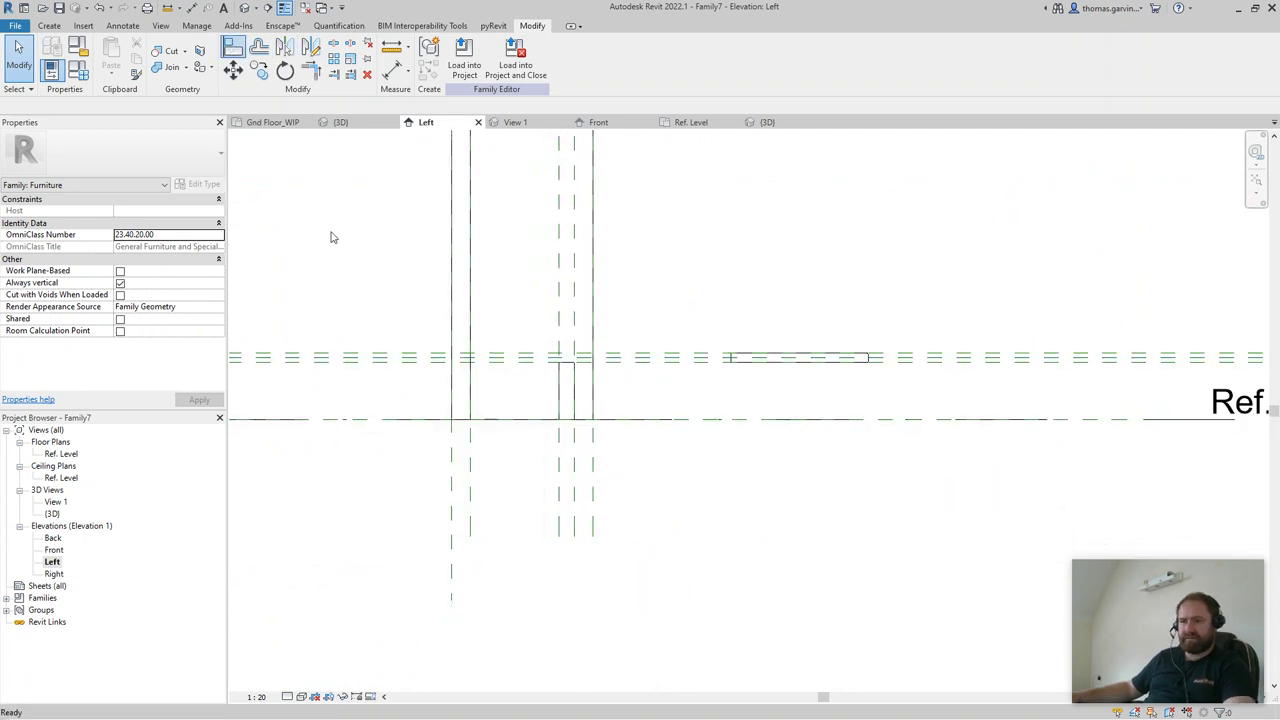
click(471, 490)
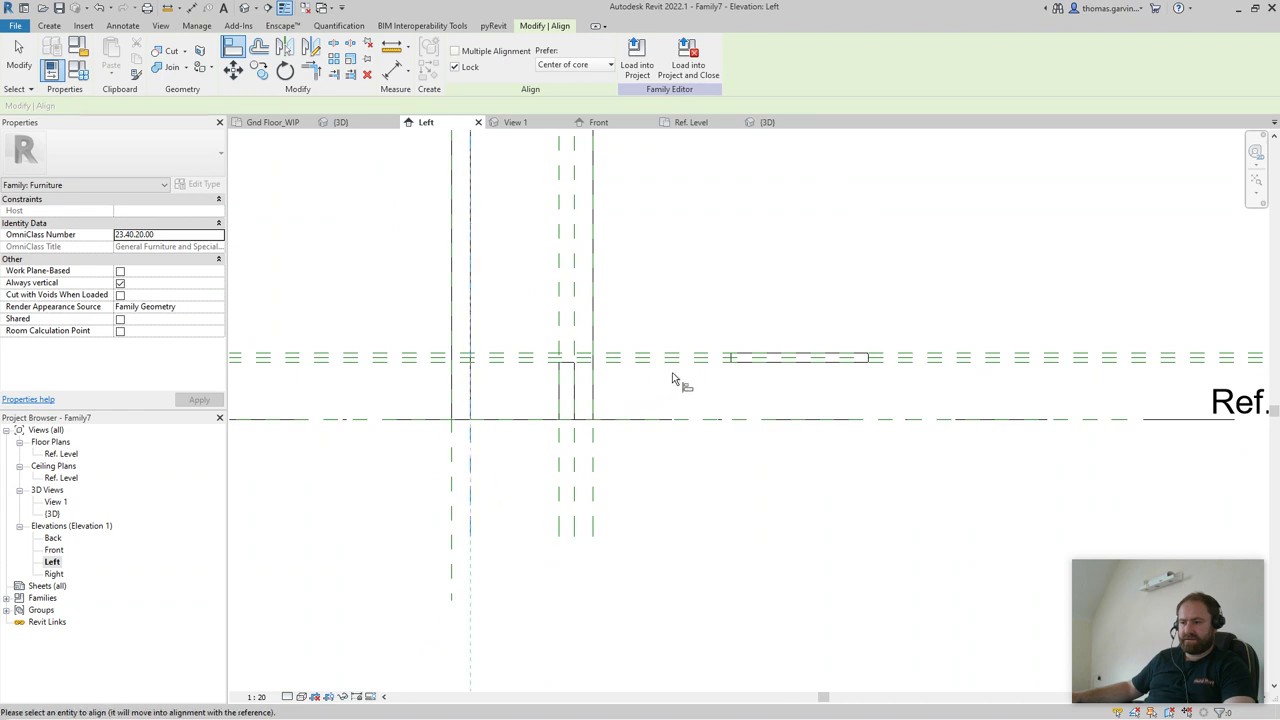
click(734, 367)
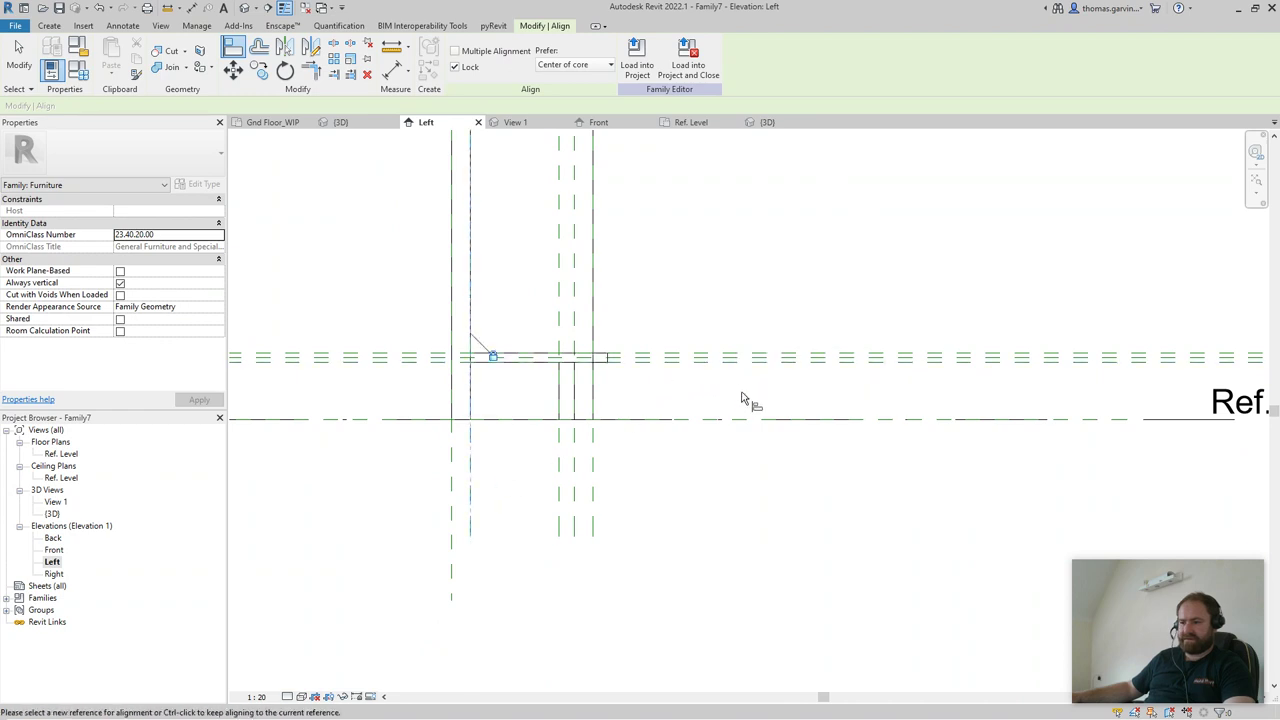
- Inspect the aligned bottom shelf in the 3D view from an isometric angle
click(767, 122)
key(Escape)
shift+middle_drag(866, 597, 700, 592)
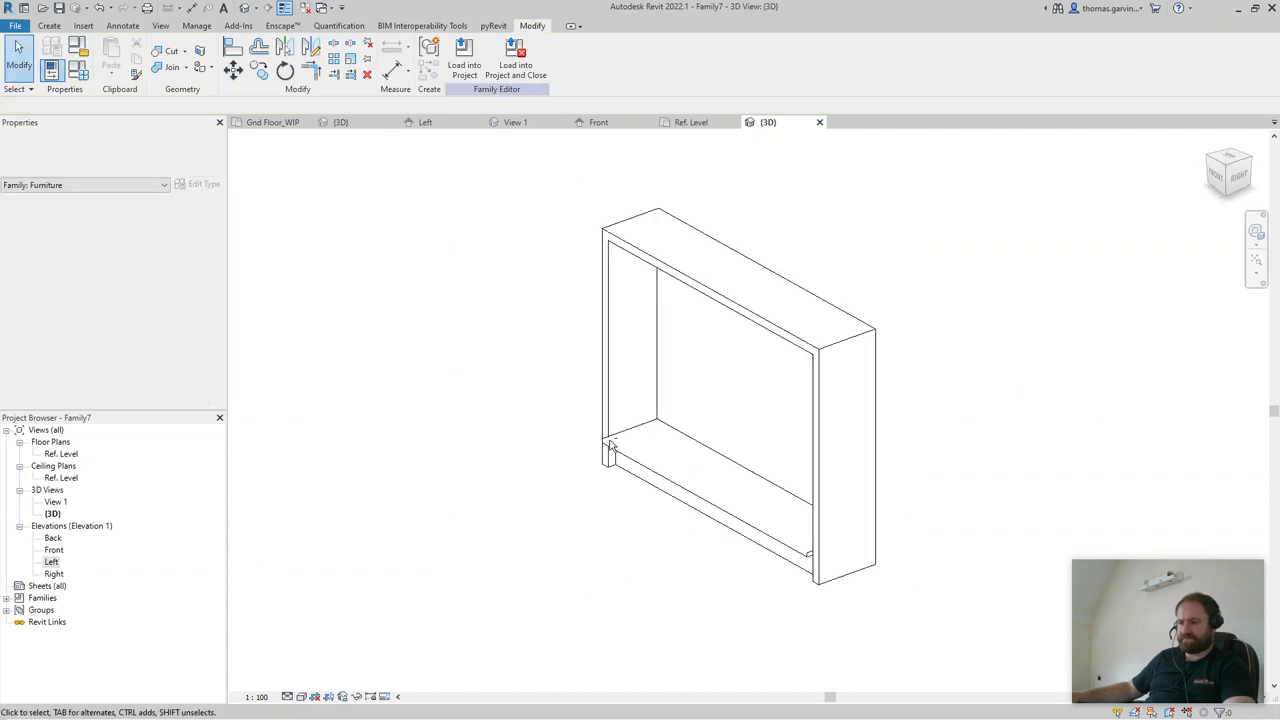
scroll(644, 465, up, 3)
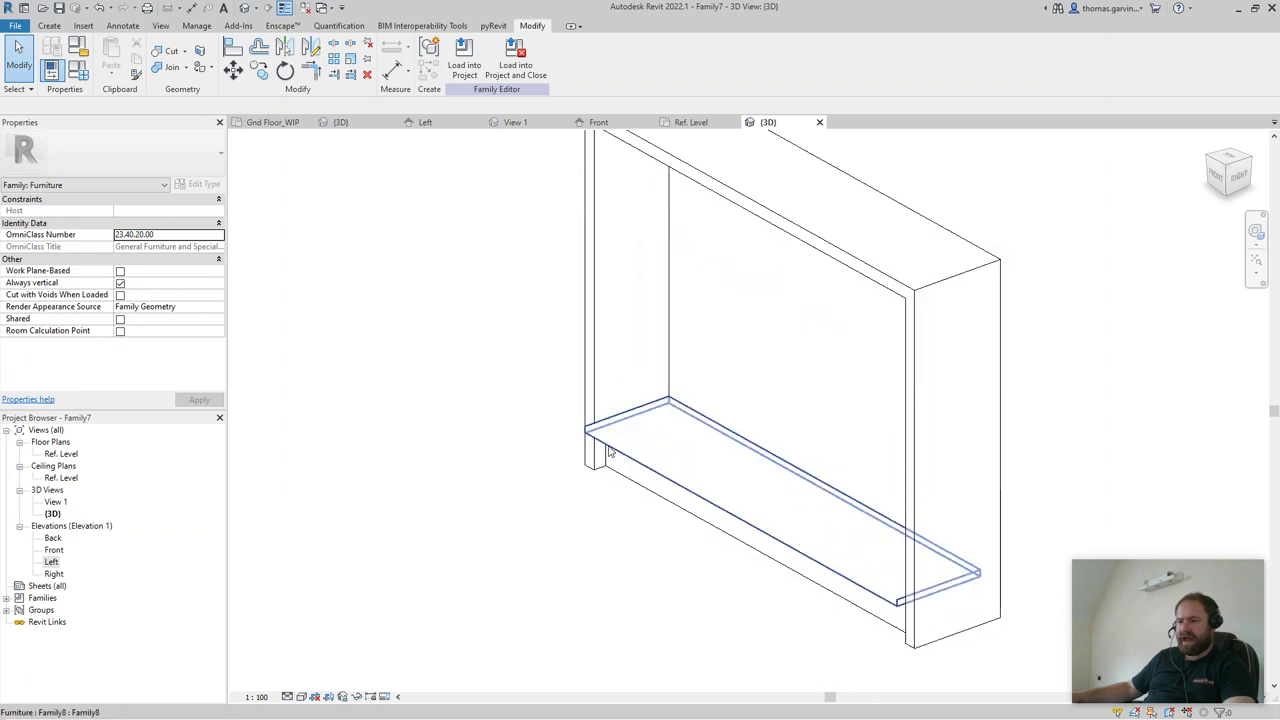
middle_drag(644, 465, 400, 460)
scroll(388, 447, up, 1)
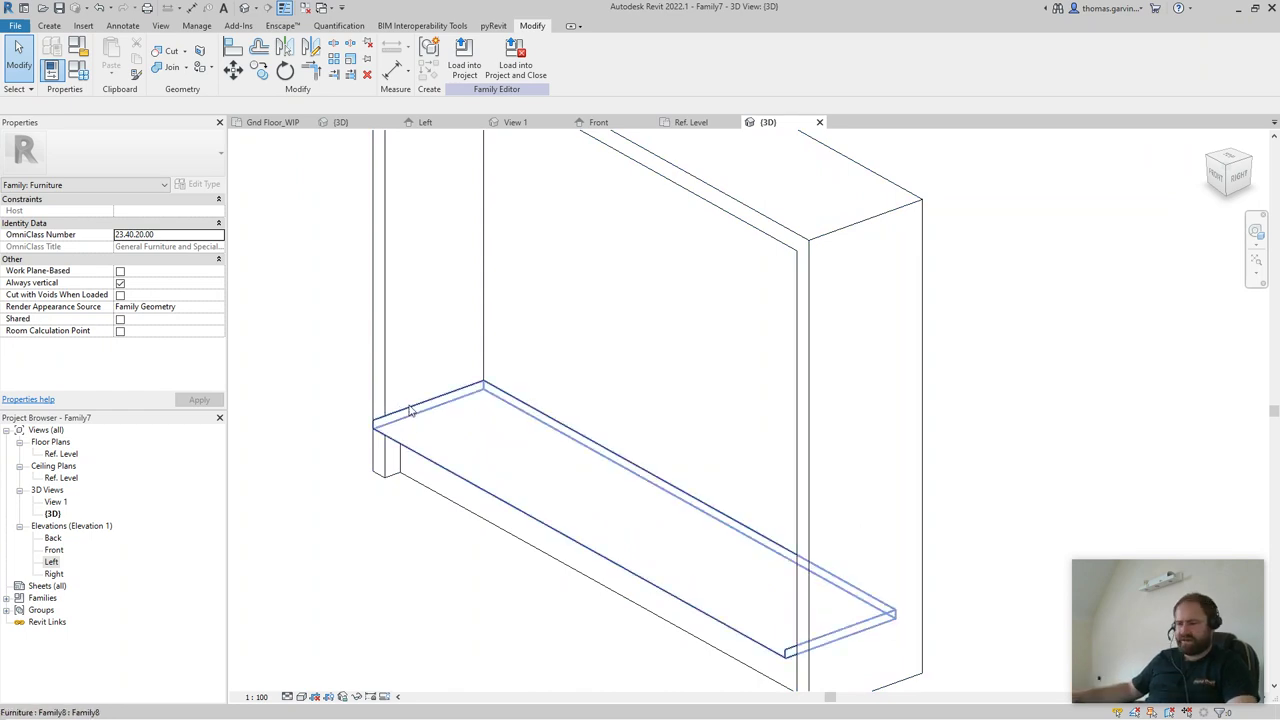
middle_drag(410, 410, 420, 449)
click(424, 444)
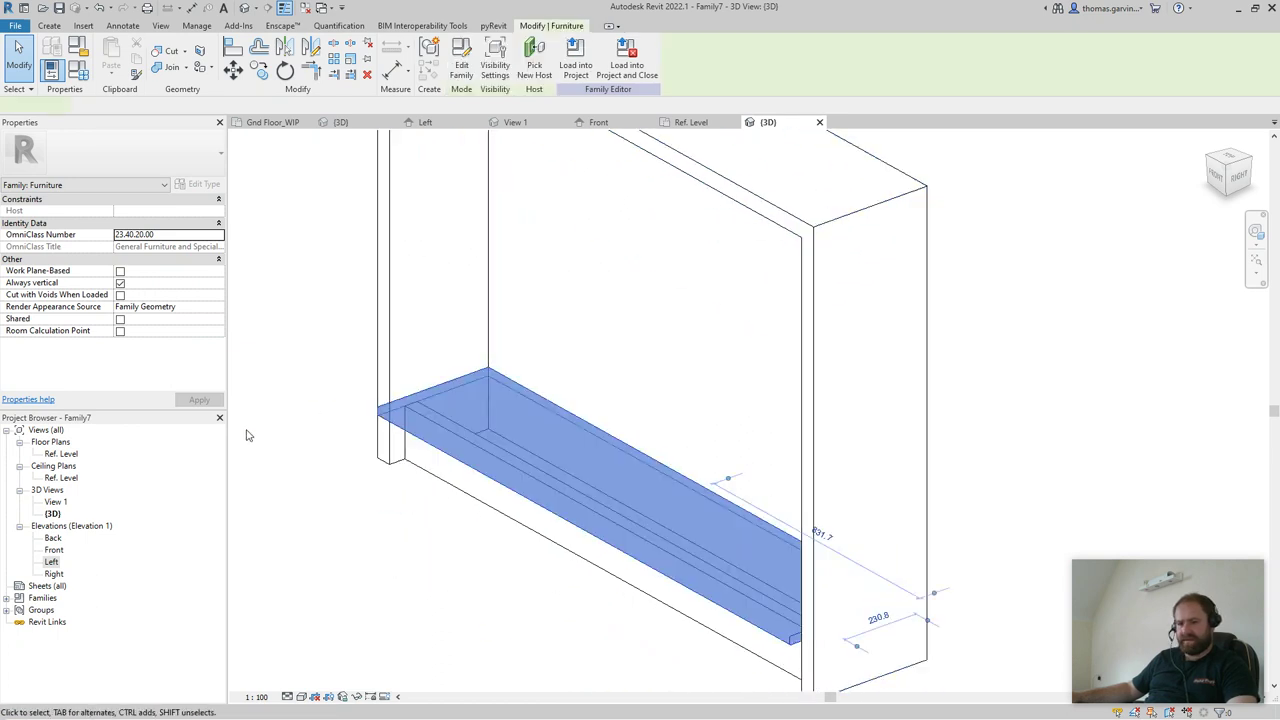
click(246, 434)
- Add a Shelf Setback family parameter with a value of 15.0
click(78, 68)
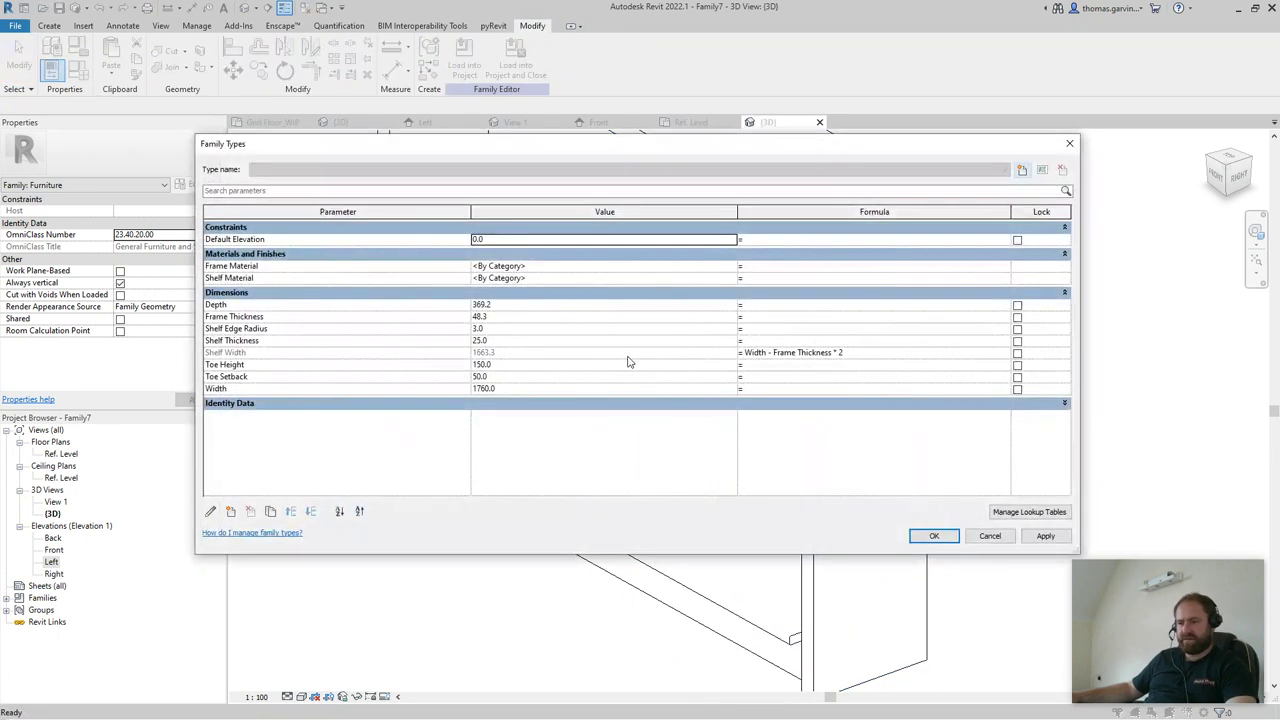
click(230, 513)
text(Shelf Setback)
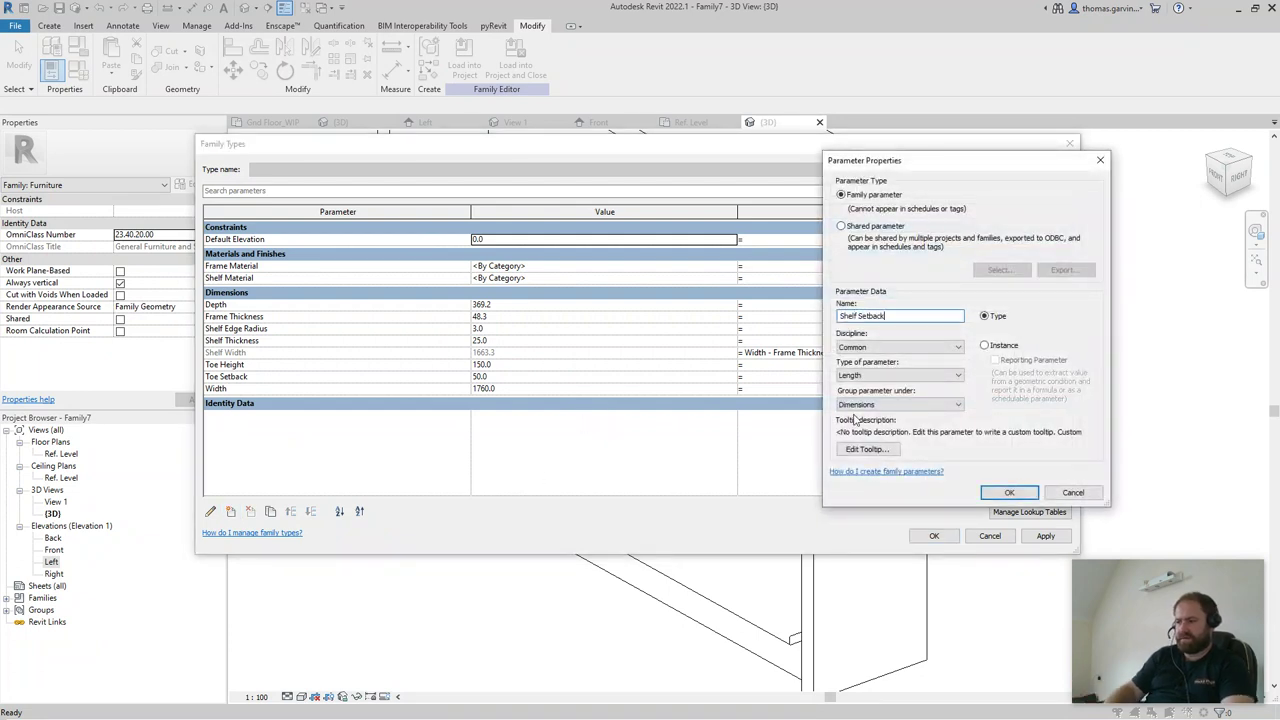
click(1008, 492)
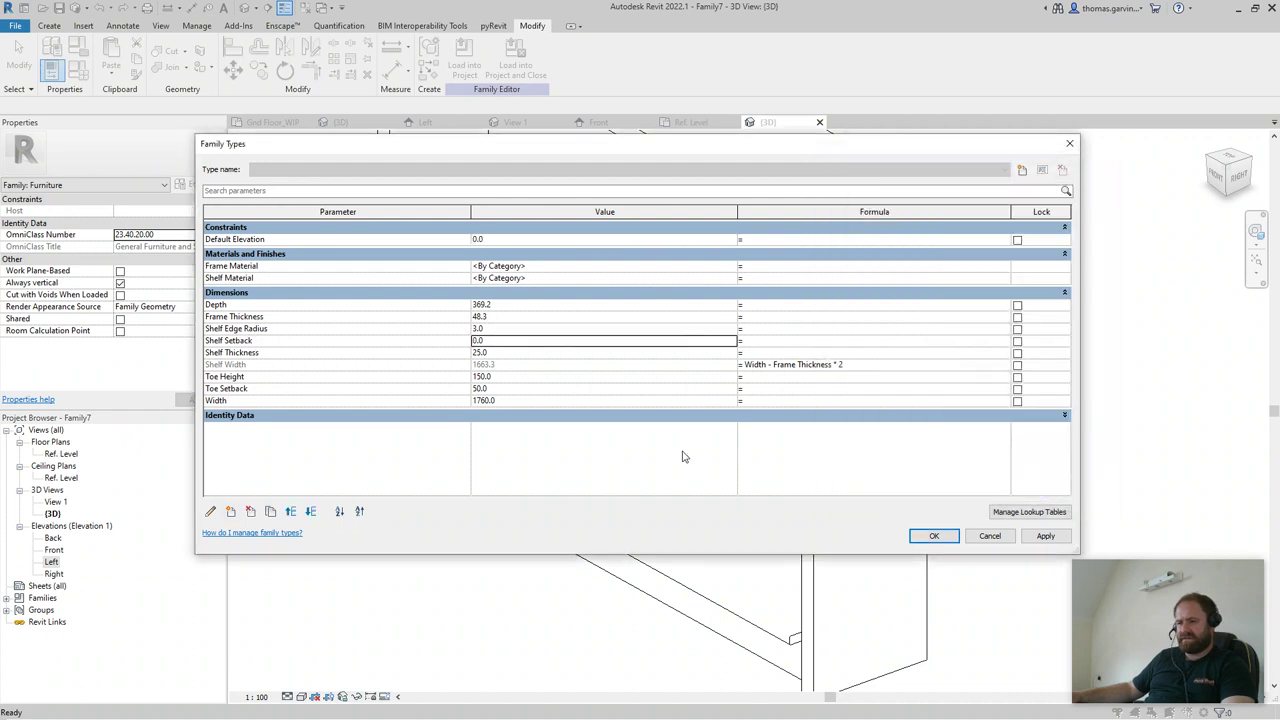
click(536, 340)
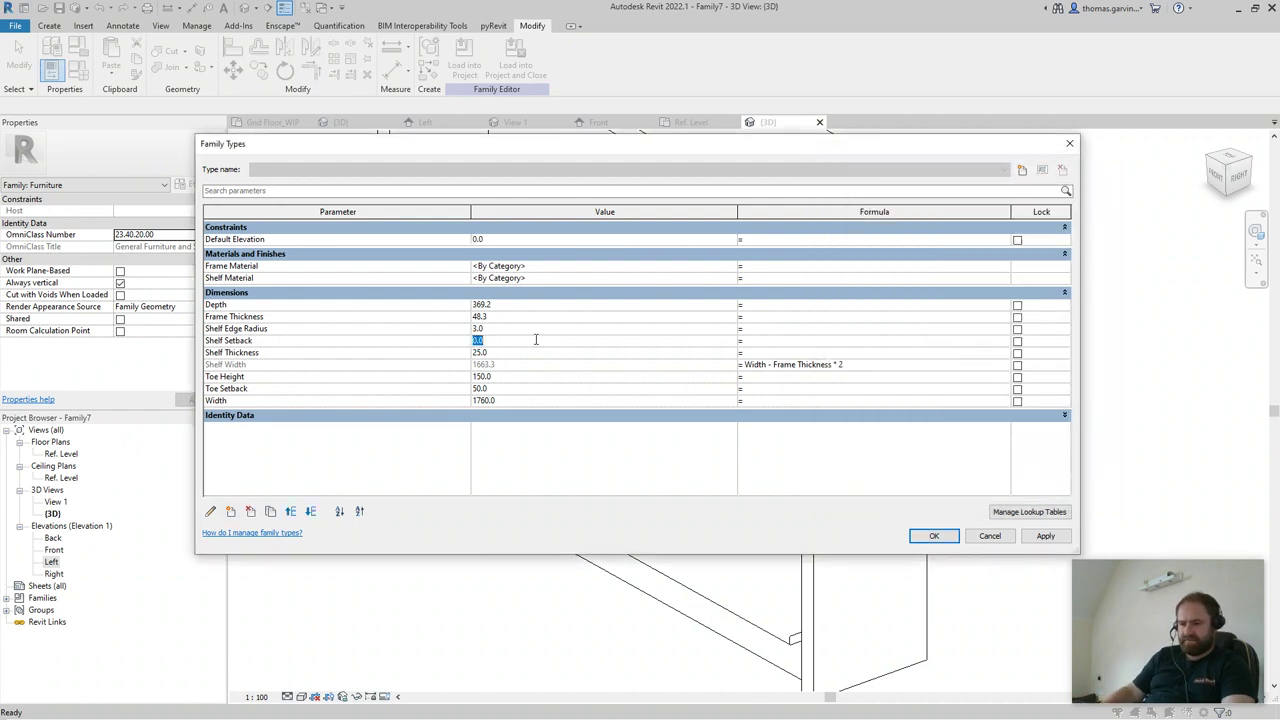
key(Return)
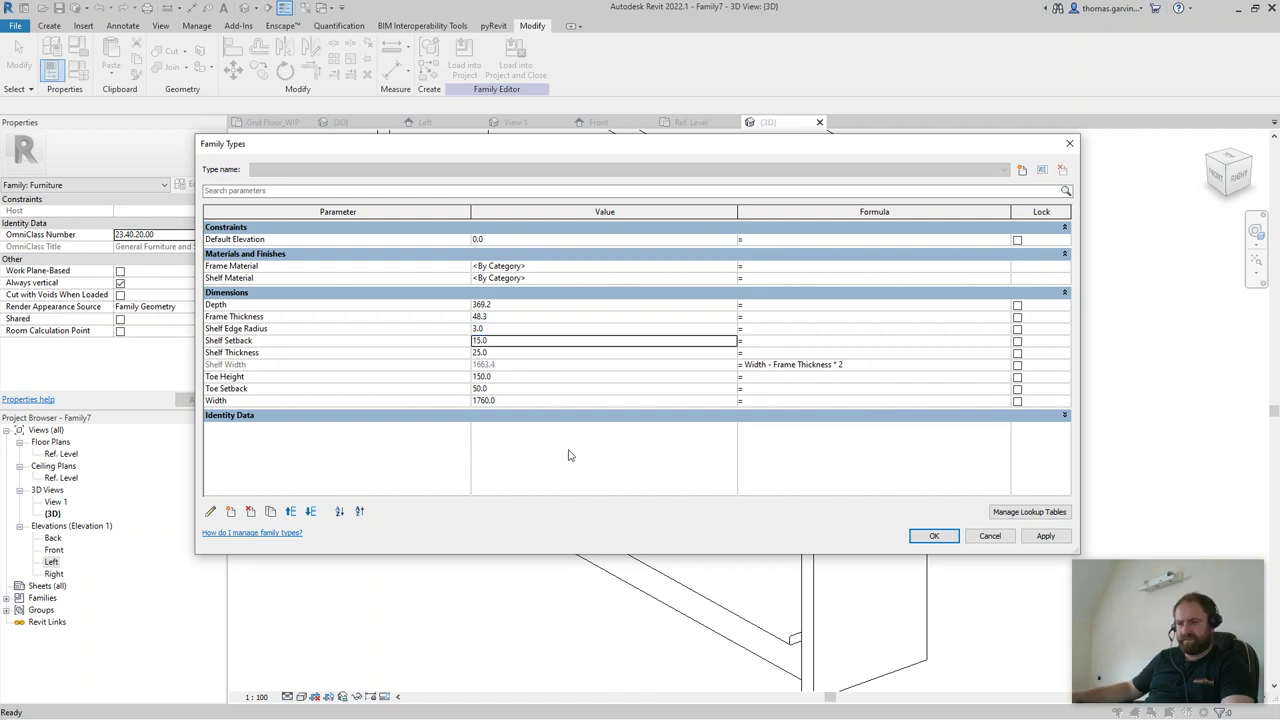
- Add Shelf Depth with formula Depth - Shelf Setback and set Depth to 450
click(231, 512)
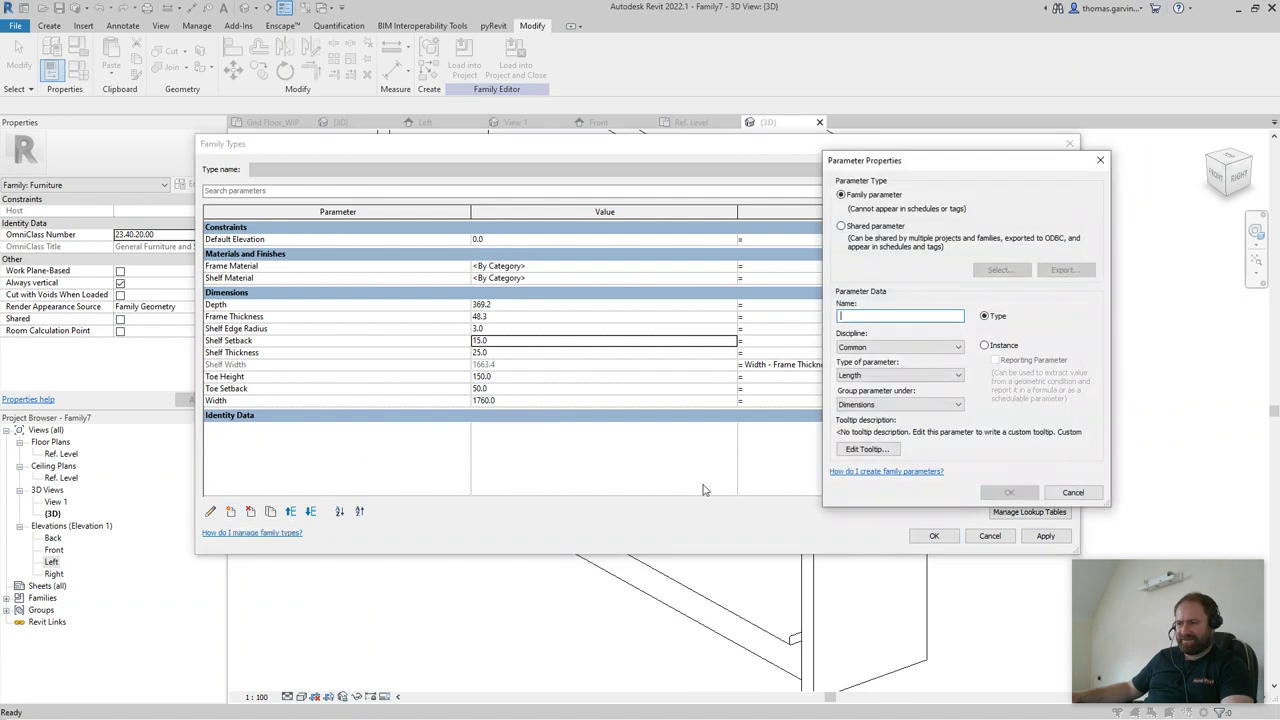
text(SJ)
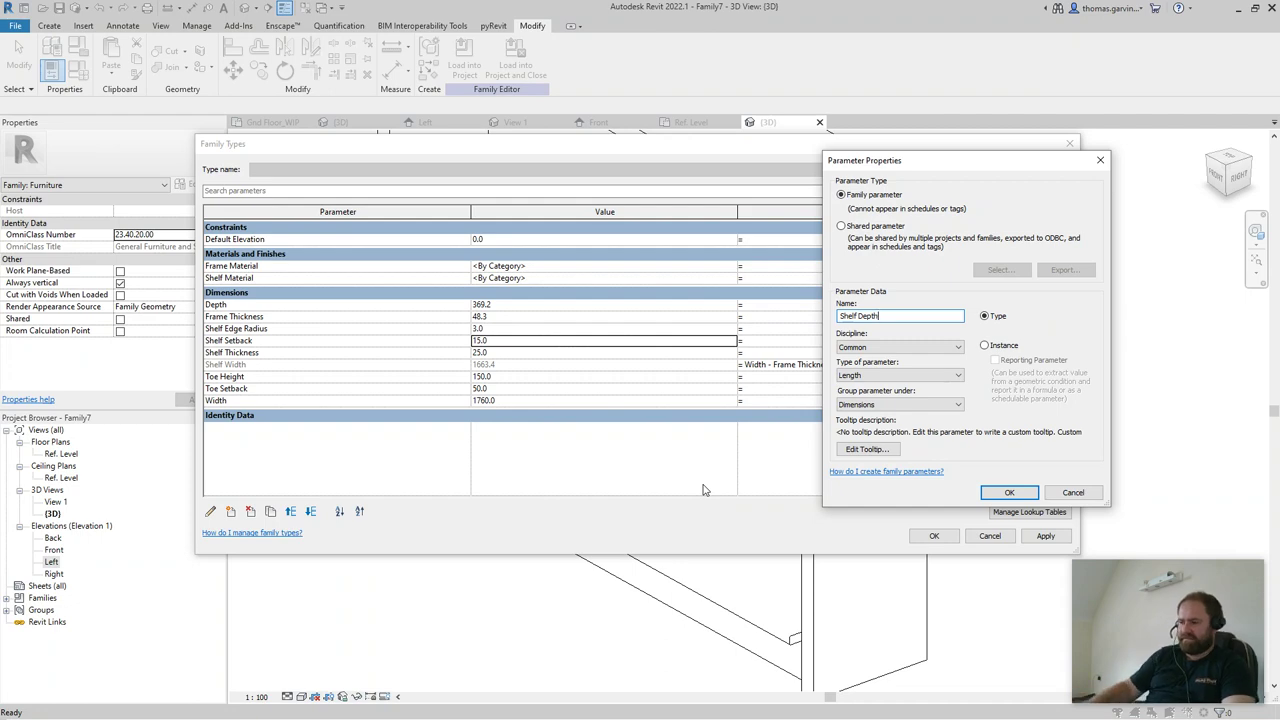
click(1000, 493)
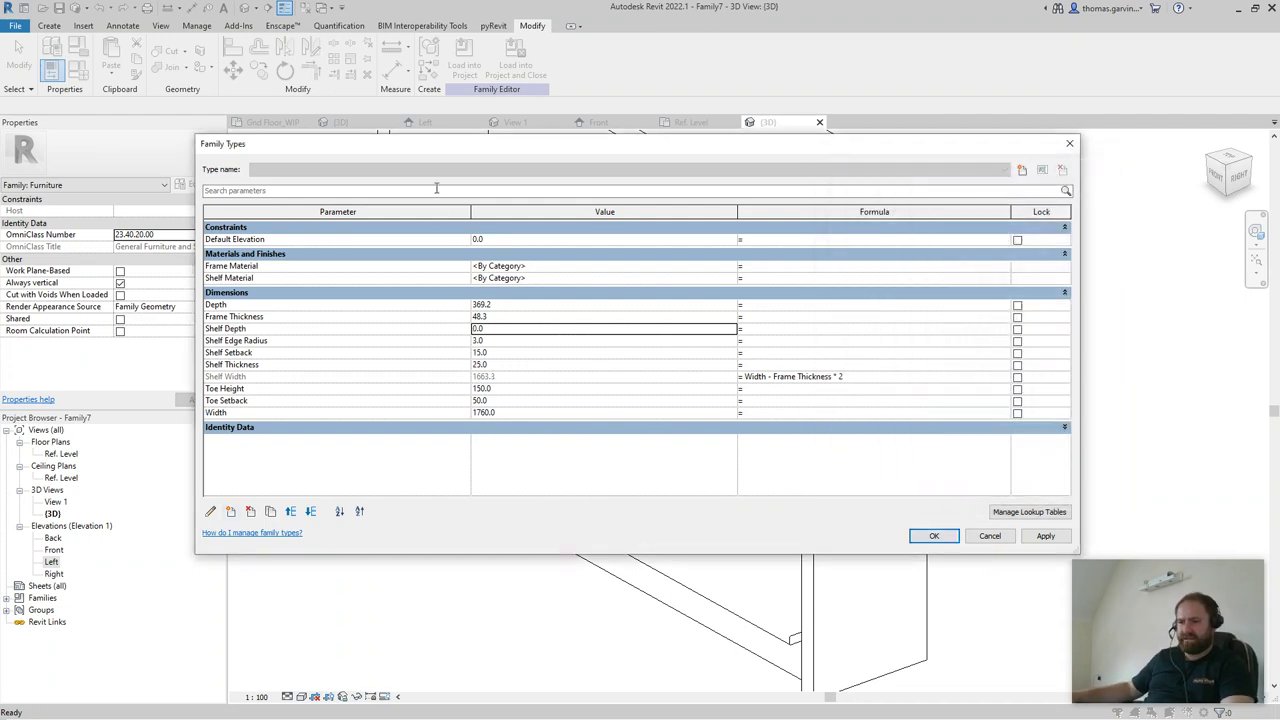
drag(458, 148, 886, 147)
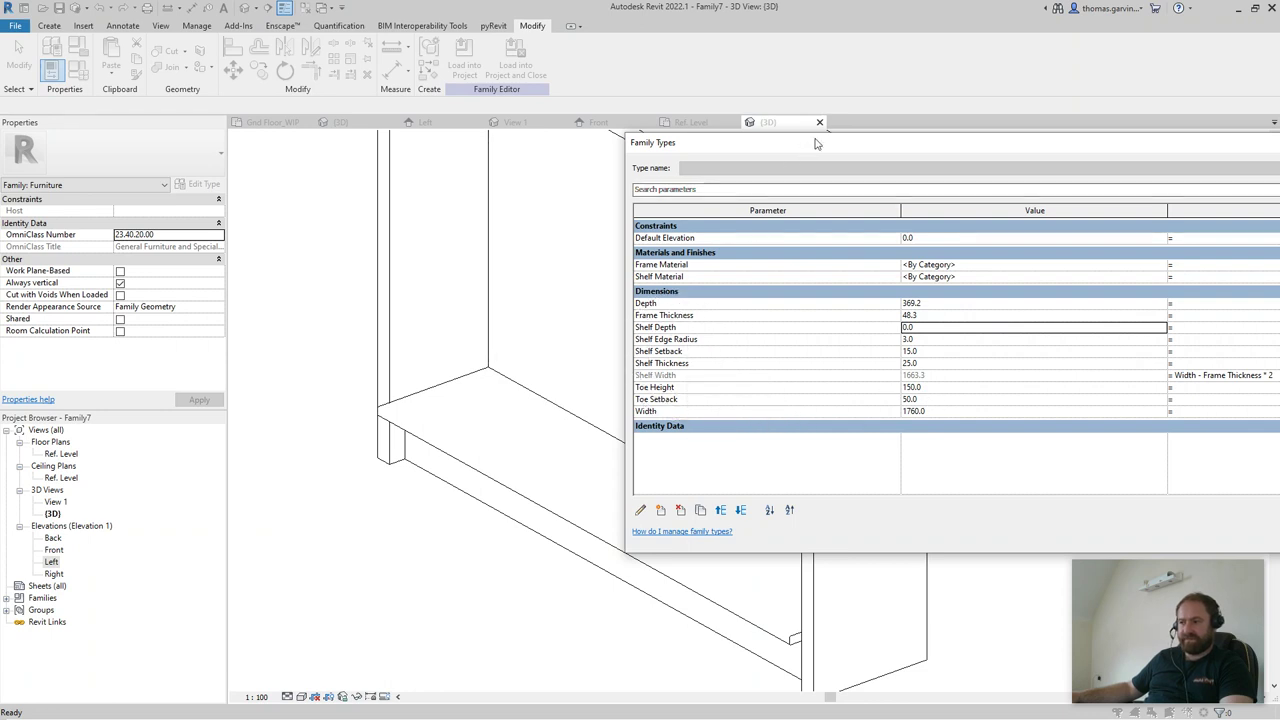
drag(815, 143, 495, 170)
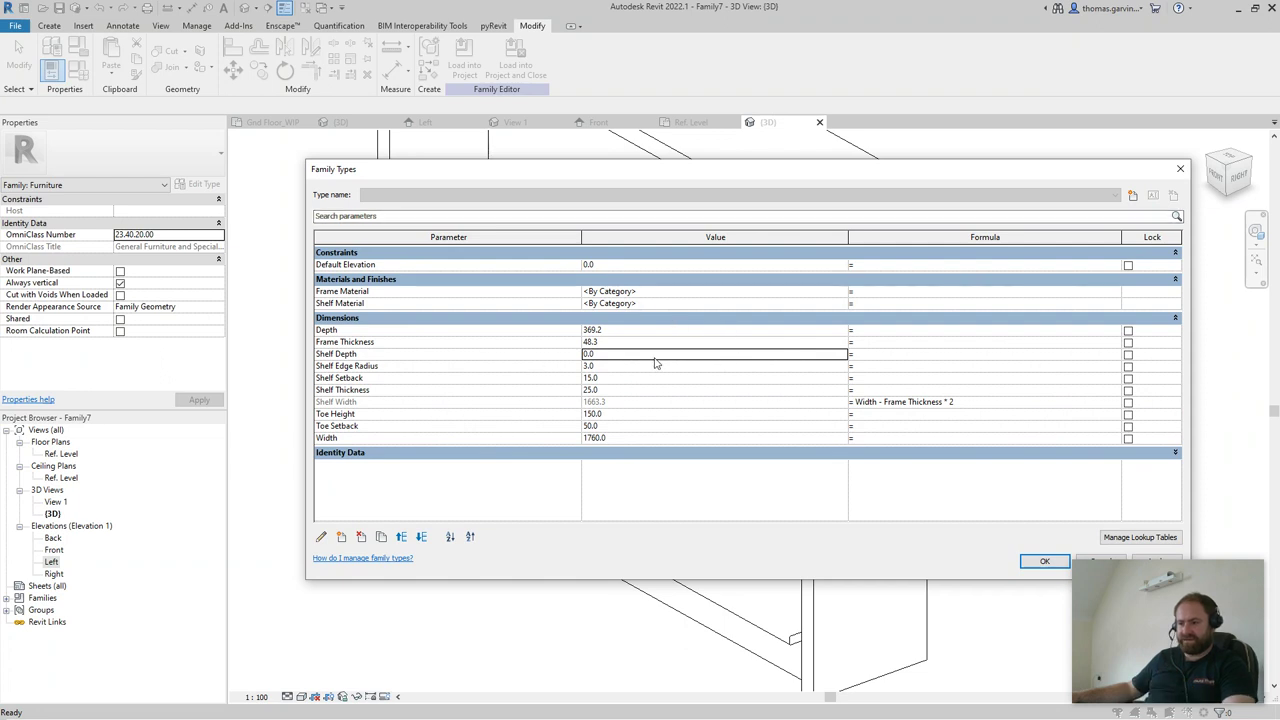
click(875, 355)
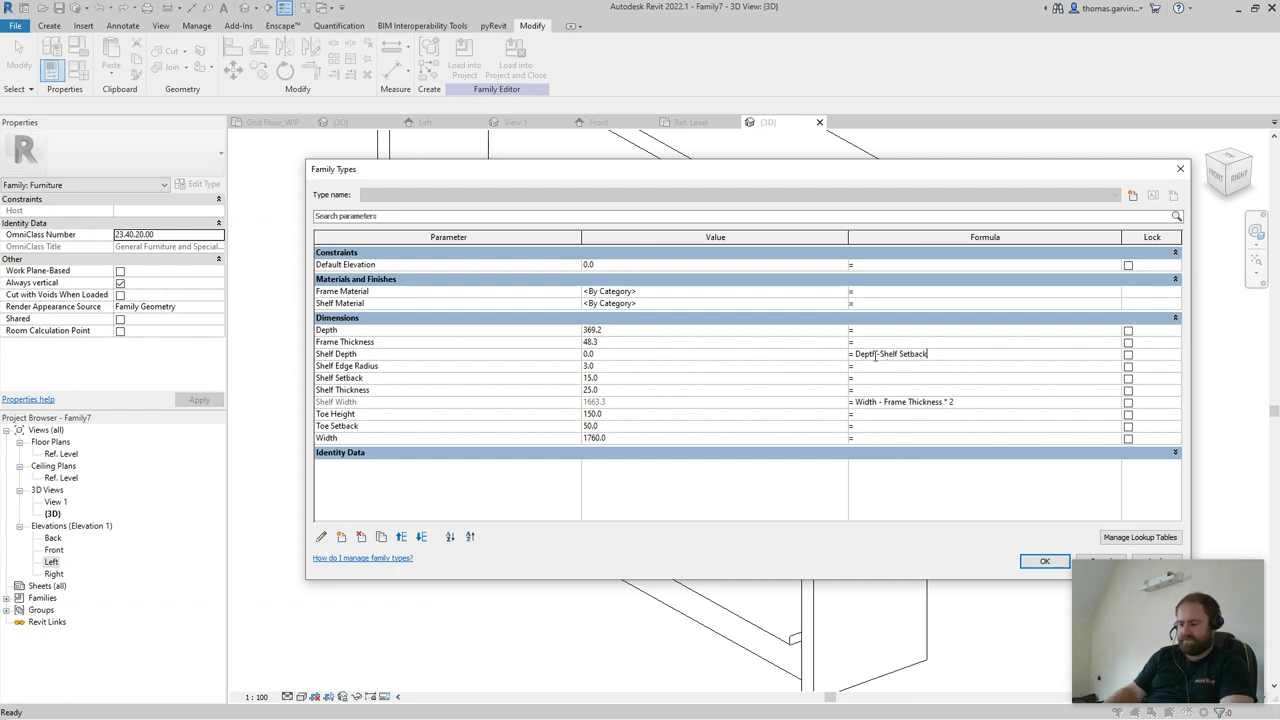
key(Tab)
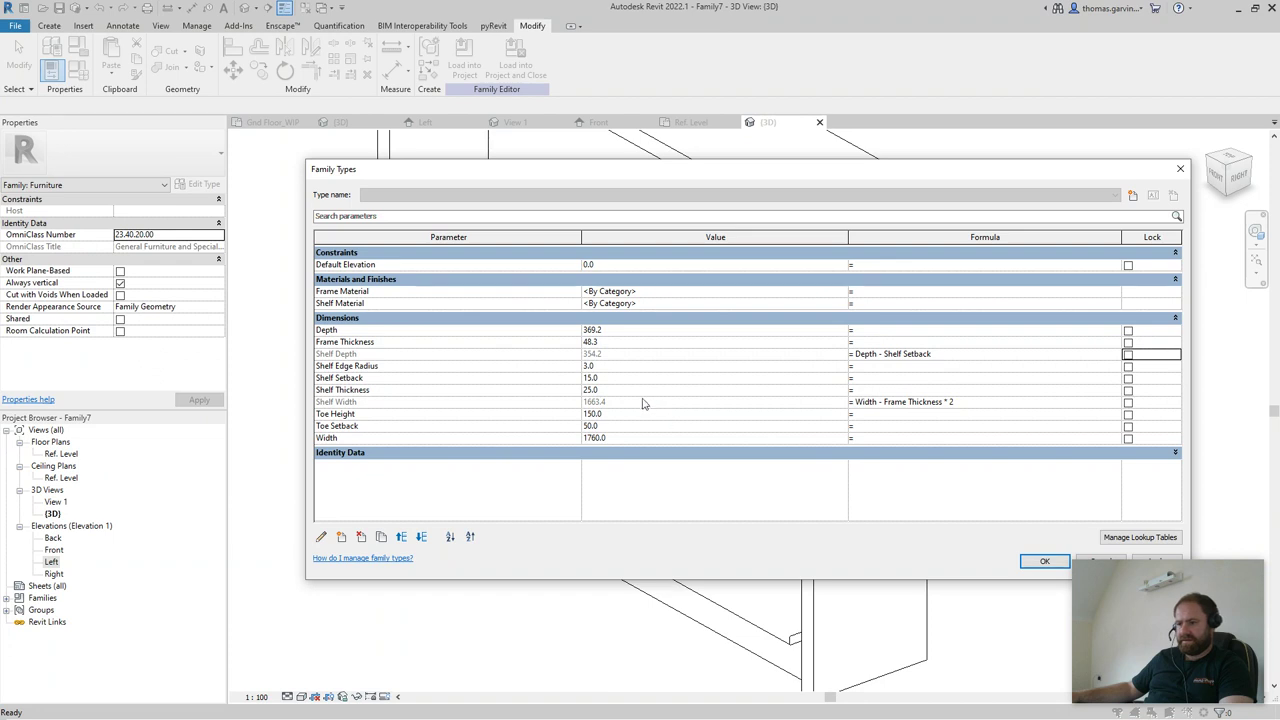
click(621, 332)
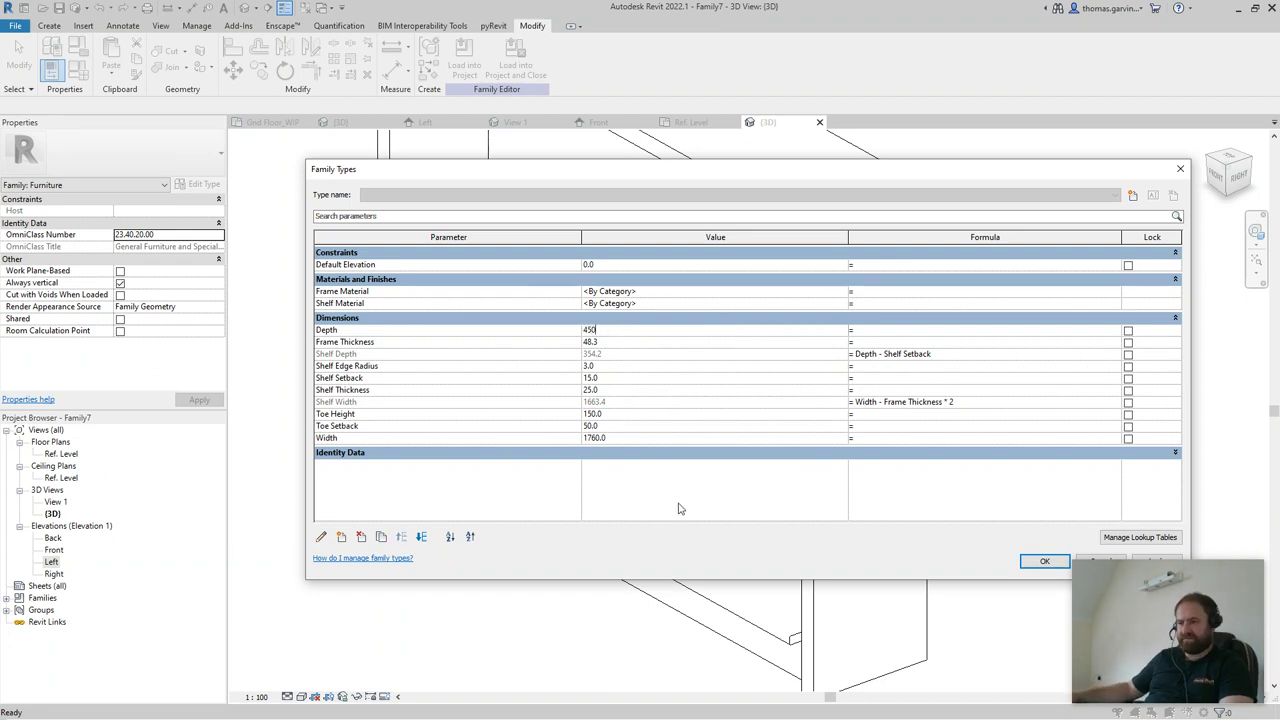
key(Return)
click(1043, 563)
- Select the nested shelf and open its type properties, backing out of a first link attempt
scroll(877, 617, down, 1)
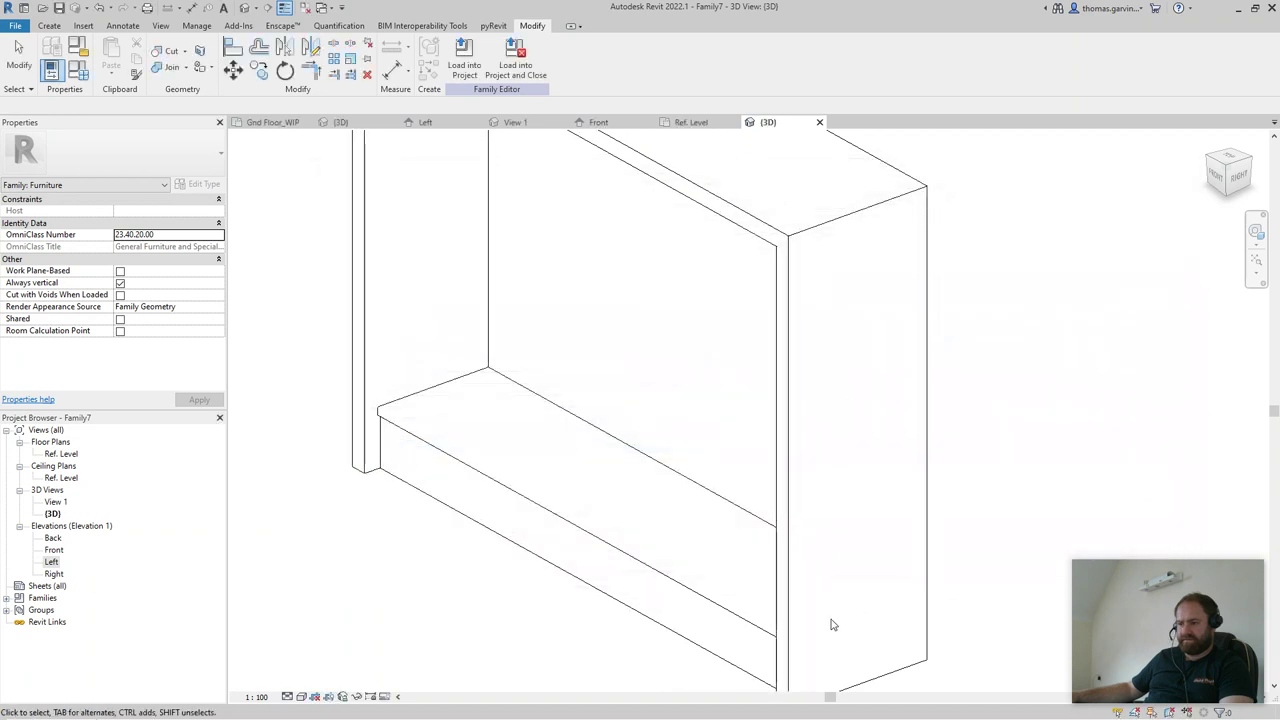
scroll(576, 540, down, 1)
shift+middle_drag(576, 540, 609, 437)
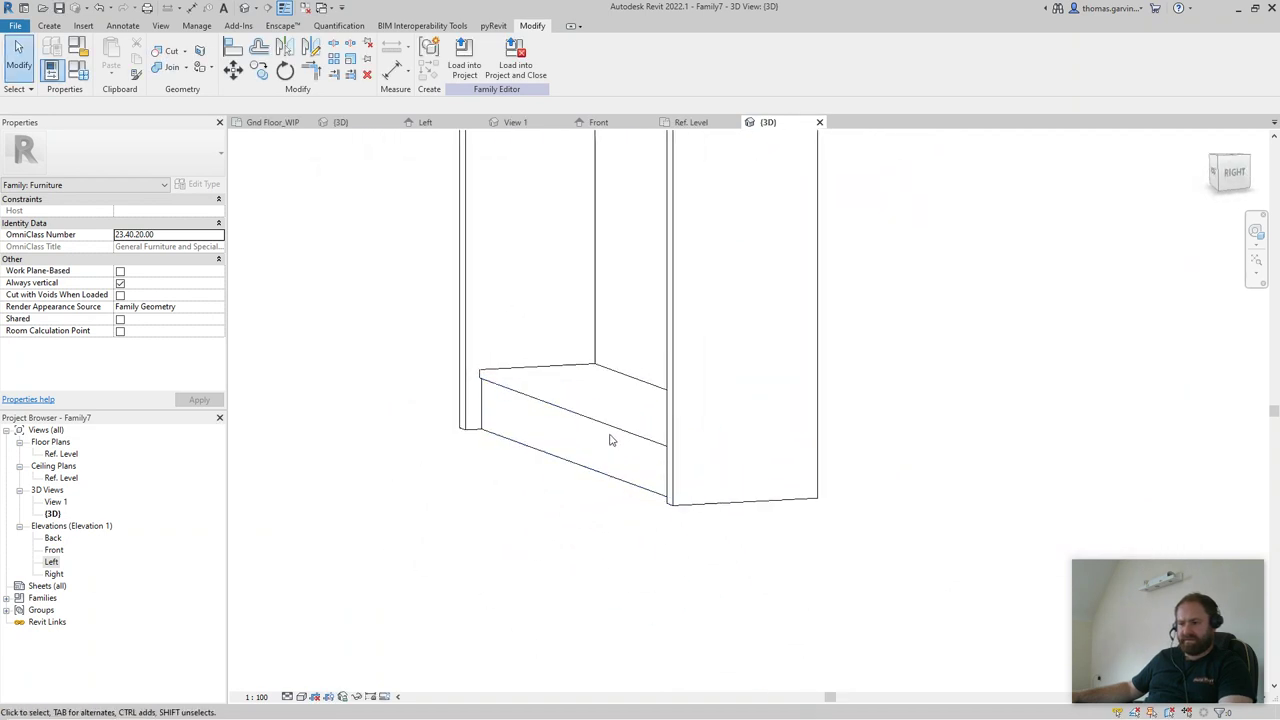
click(518, 370)
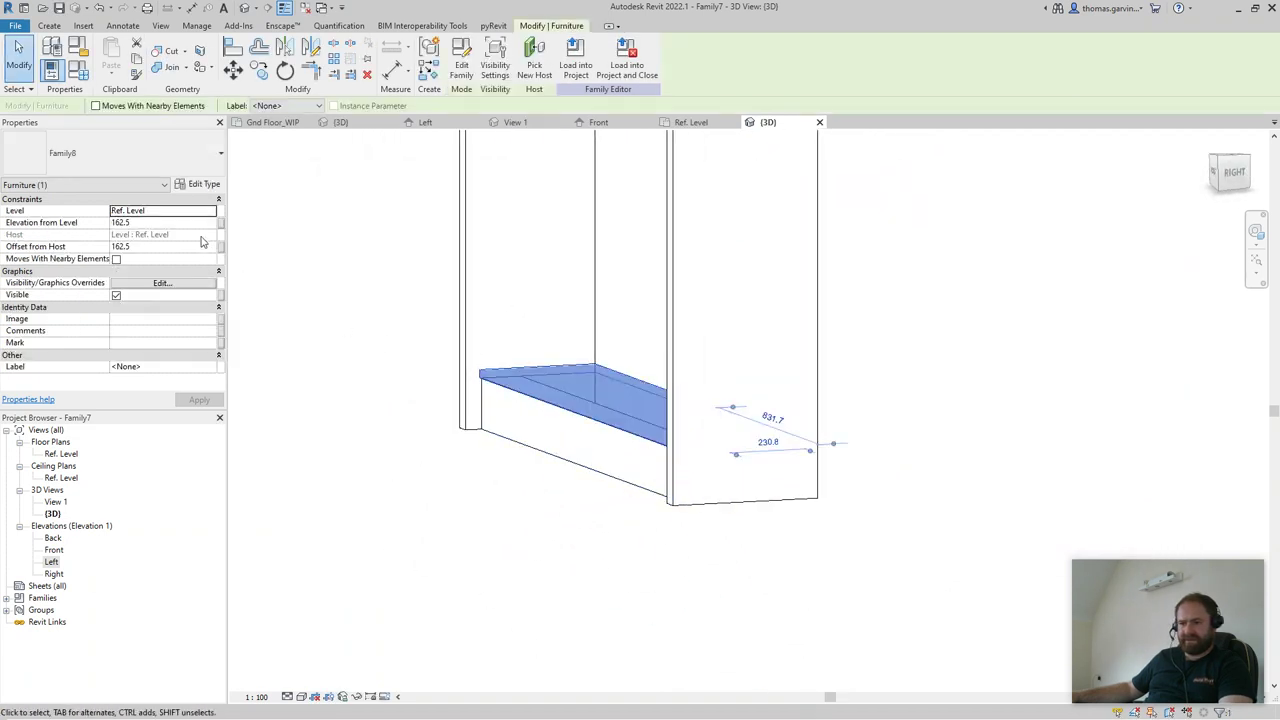
click(205, 184)
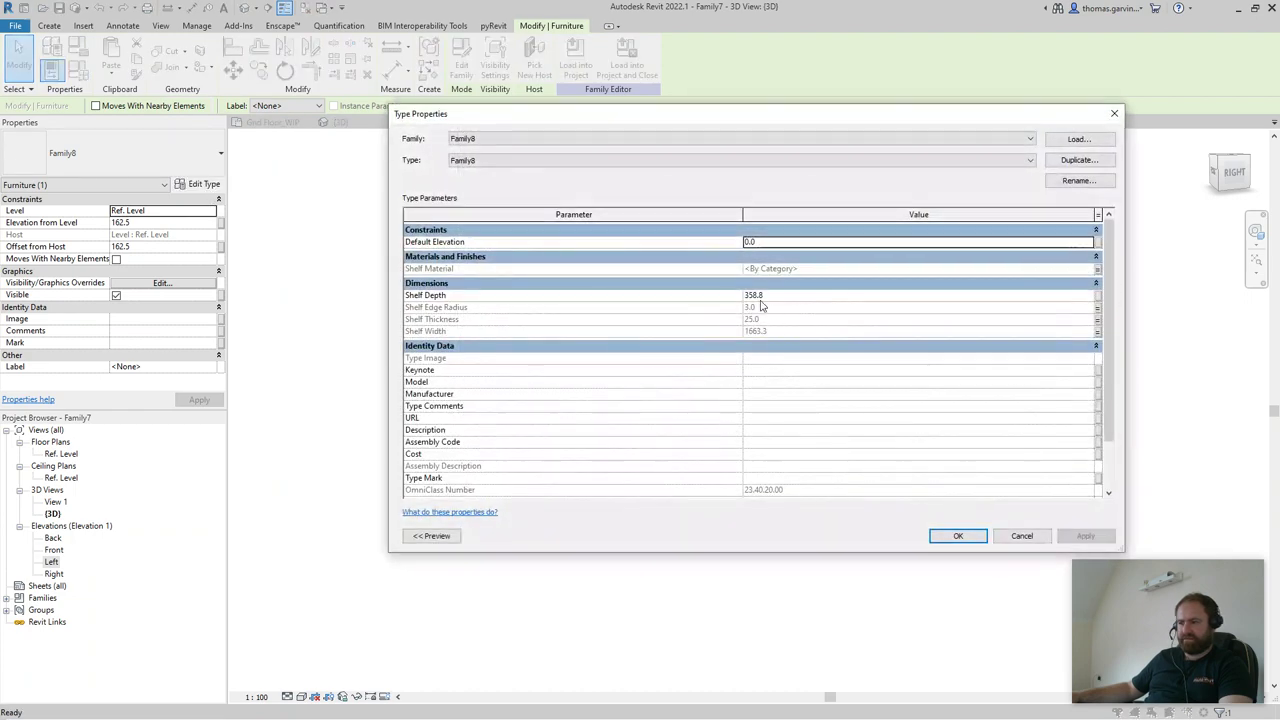
click(1097, 295)
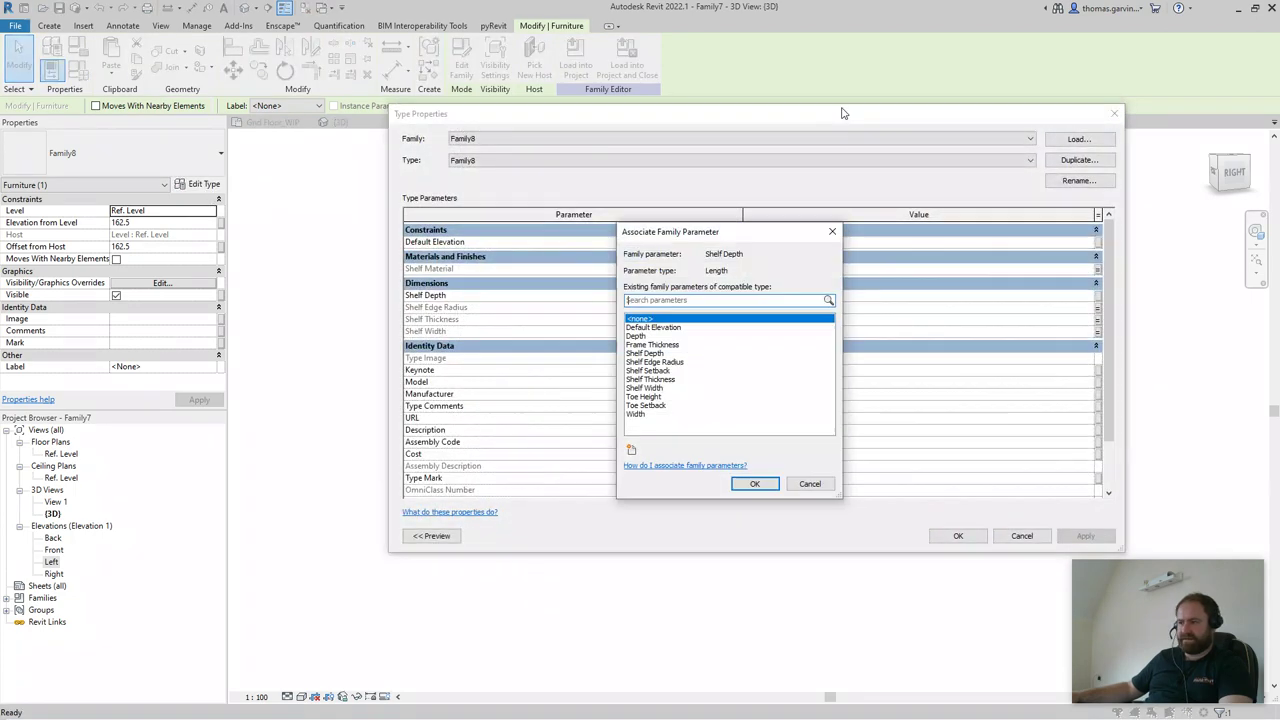
key(Escape)
drag(829, 120, 369, 128)
key(Escape)
- Link the shelf's Shelf Depth to the host's Shelf Depth, making it 435.0 deep
scroll(1000, 400, up, 3)
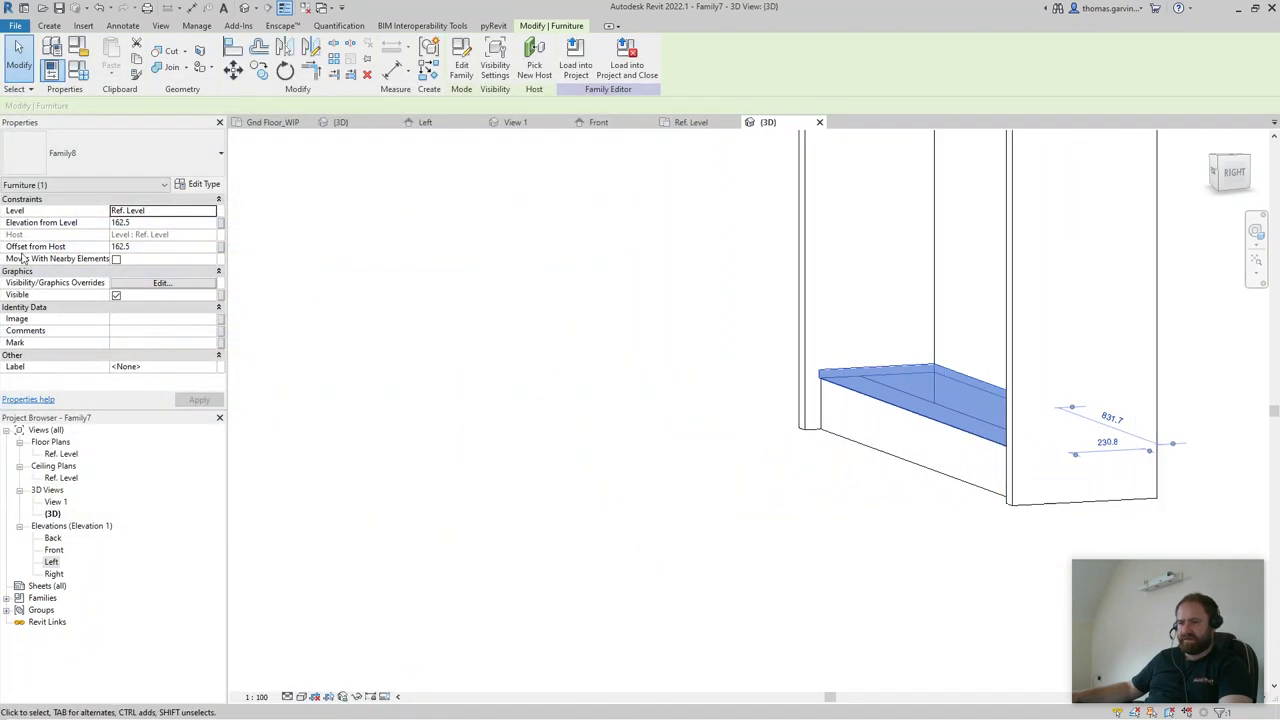
click(202, 185)
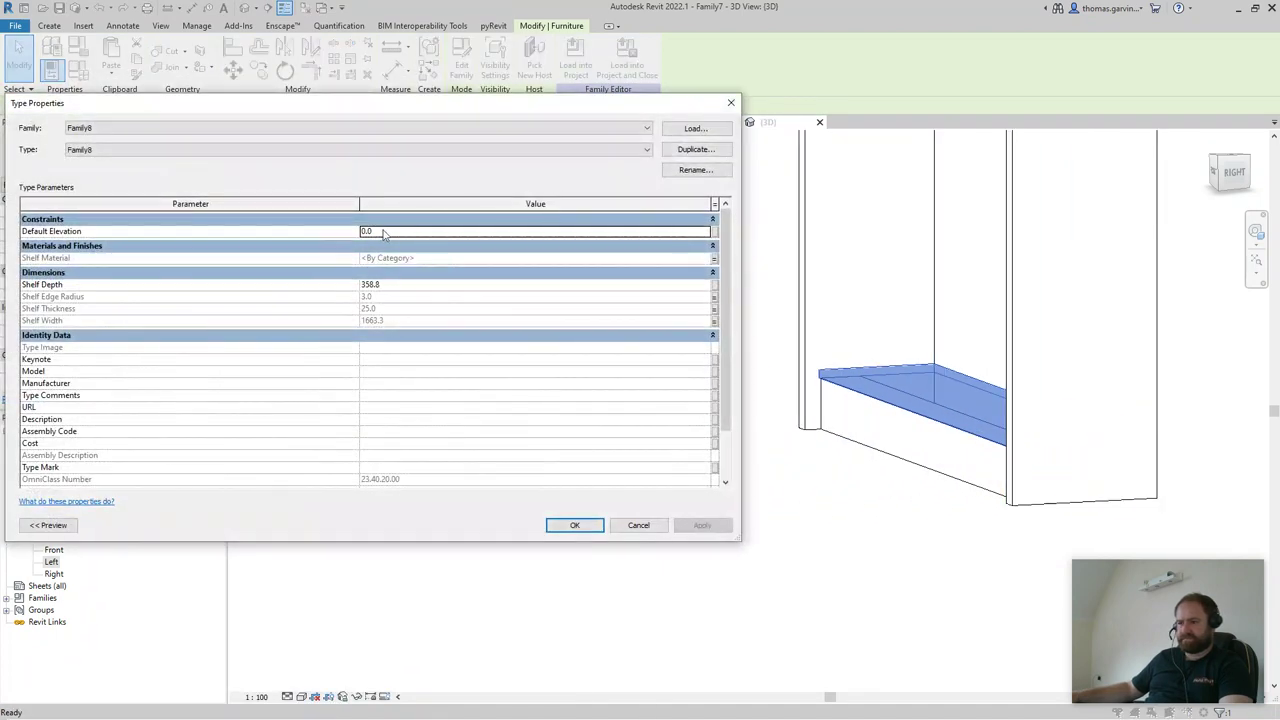
click(714, 287)
drag(713, 235, 628, 232)
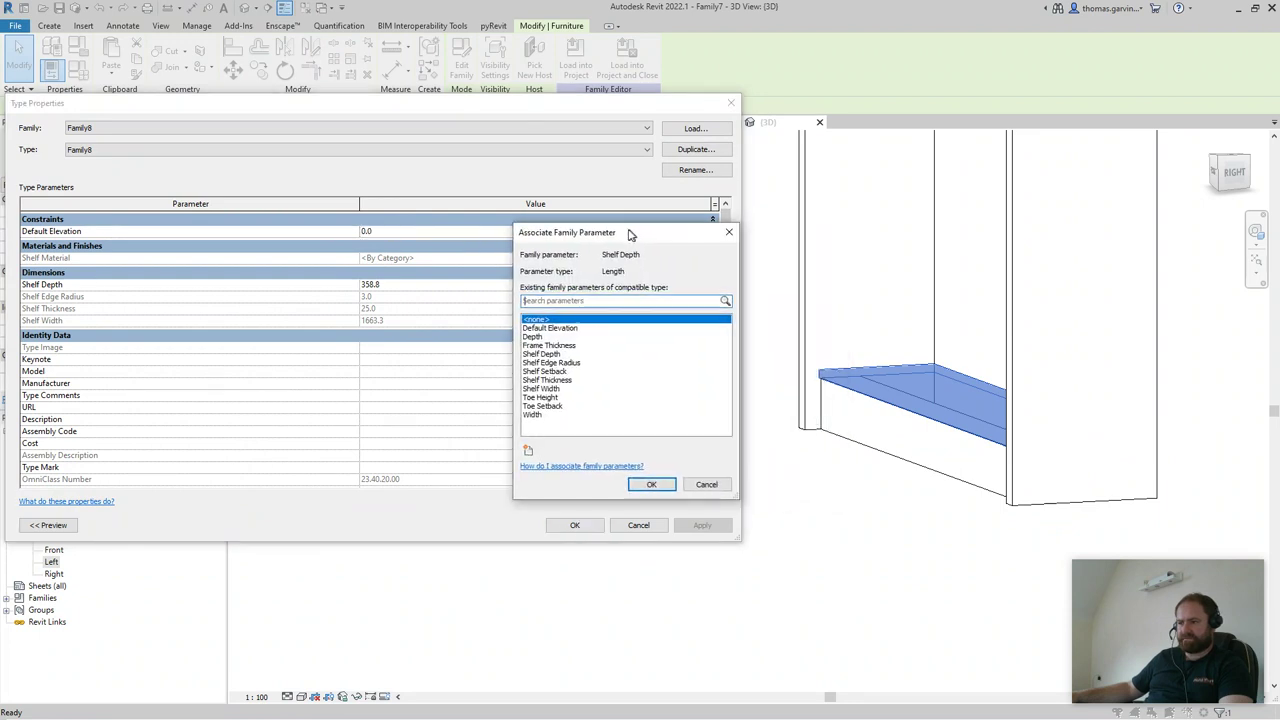
click(545, 354)
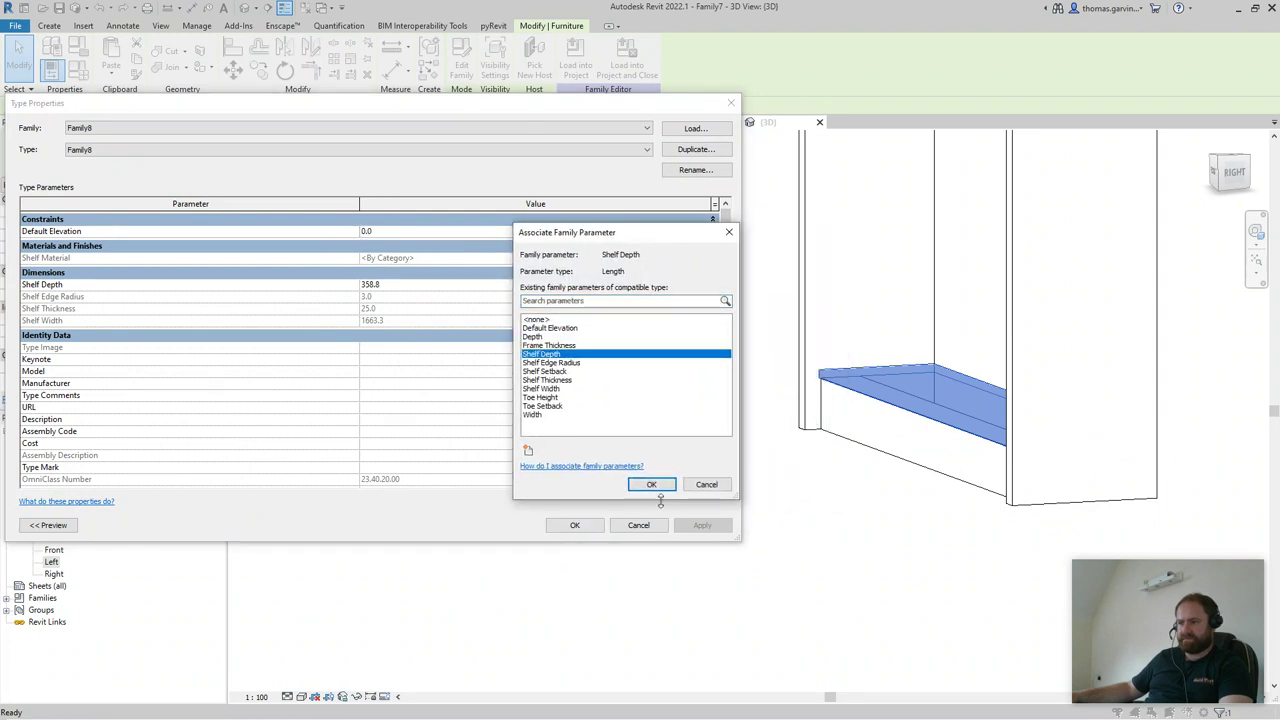
click(651, 484)
click(575, 526)
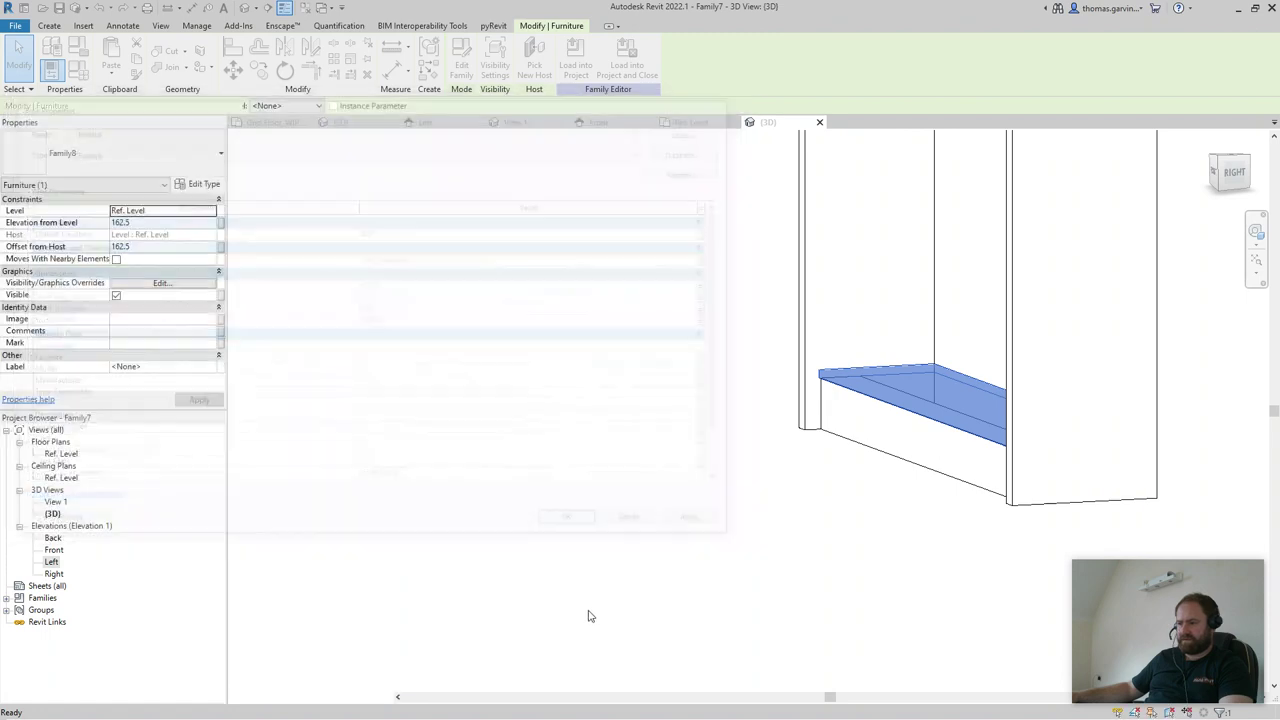
shift+middle_drag(550, 470, 900, 571)
middle_drag(963, 526, 333, 564)
middle_drag(455, 467, 743, 443)
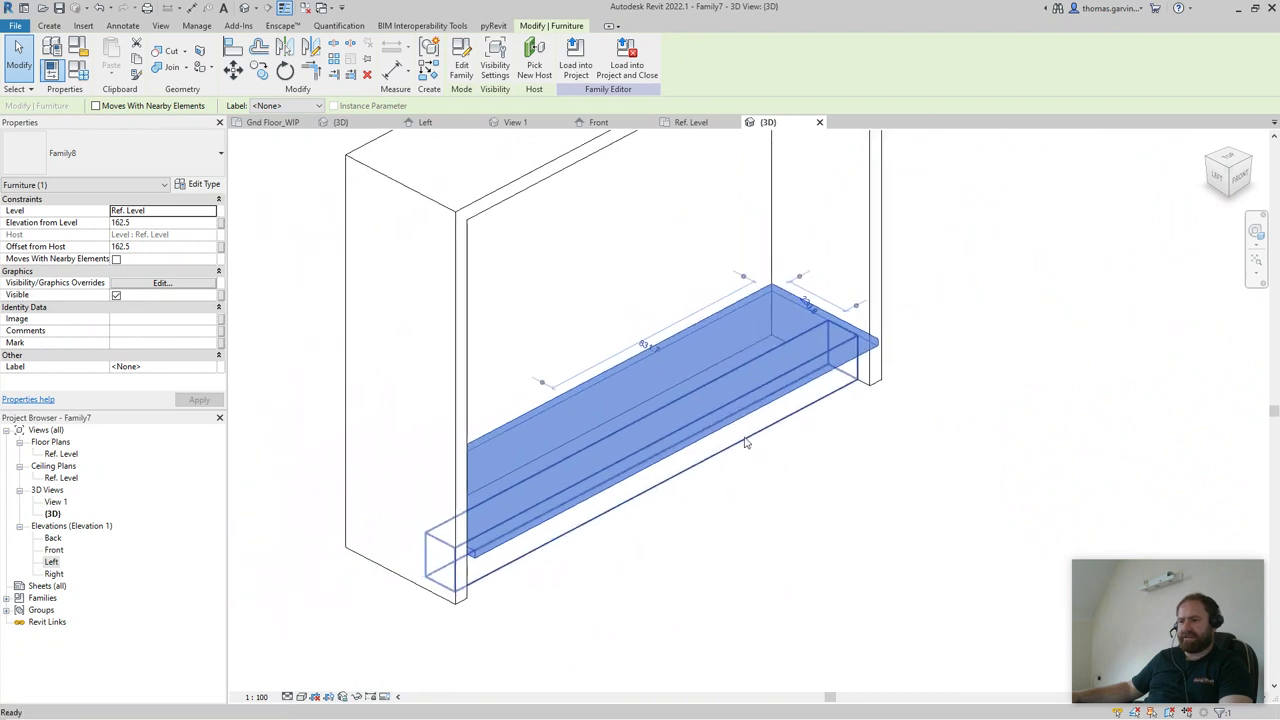
click(734, 477)
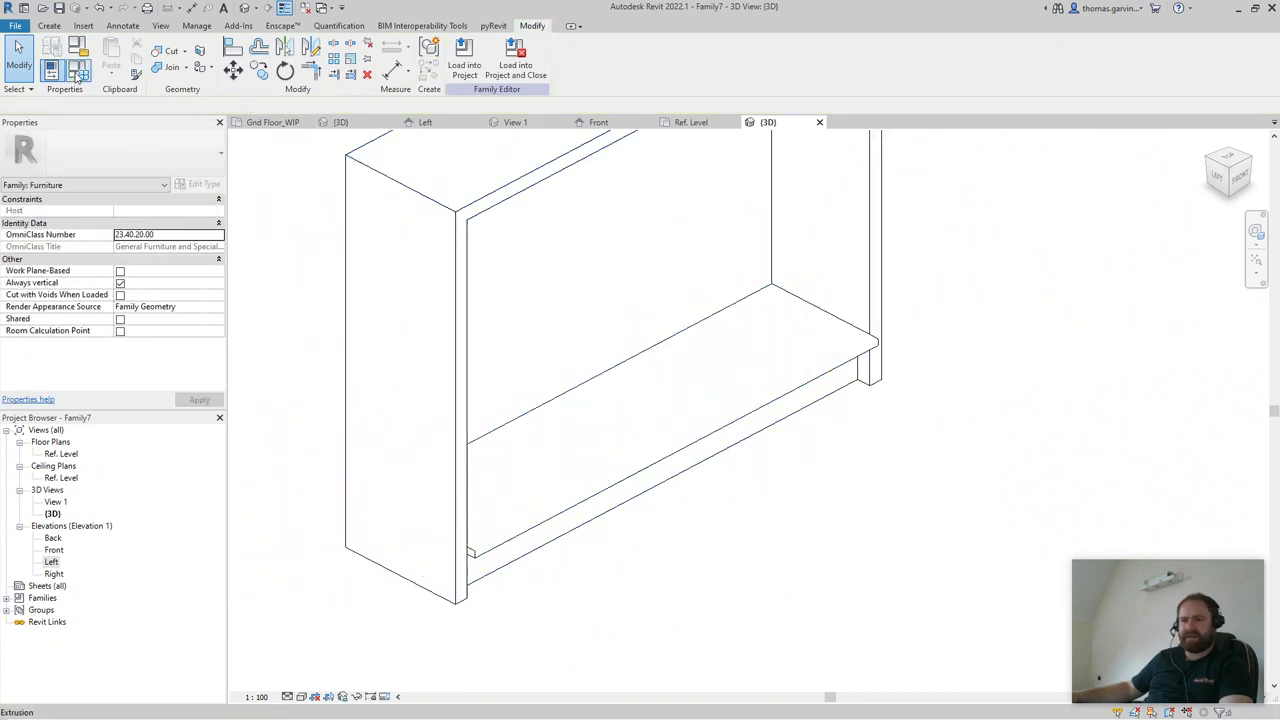
- Change the Shelf Depth formula to Depth - Frame Thickness - Shelf Setback, giving 386.7
click(77, 70)
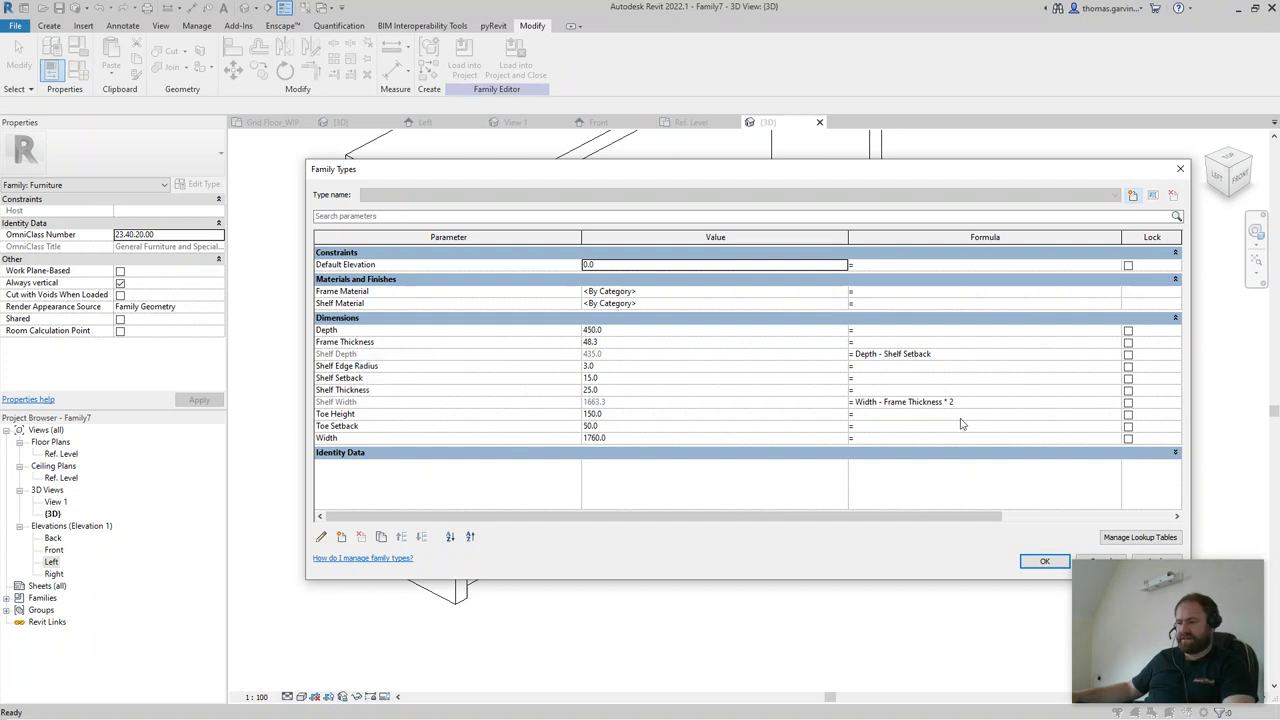
click(878, 355)
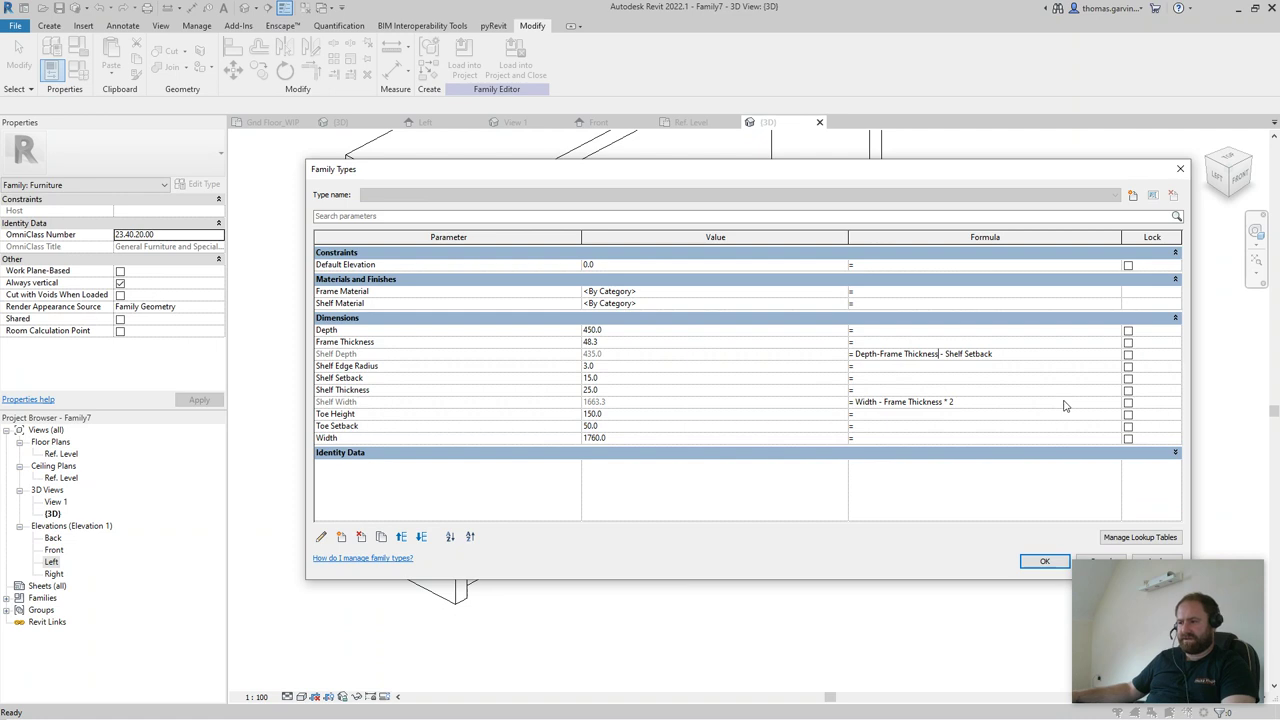
click(993, 386)
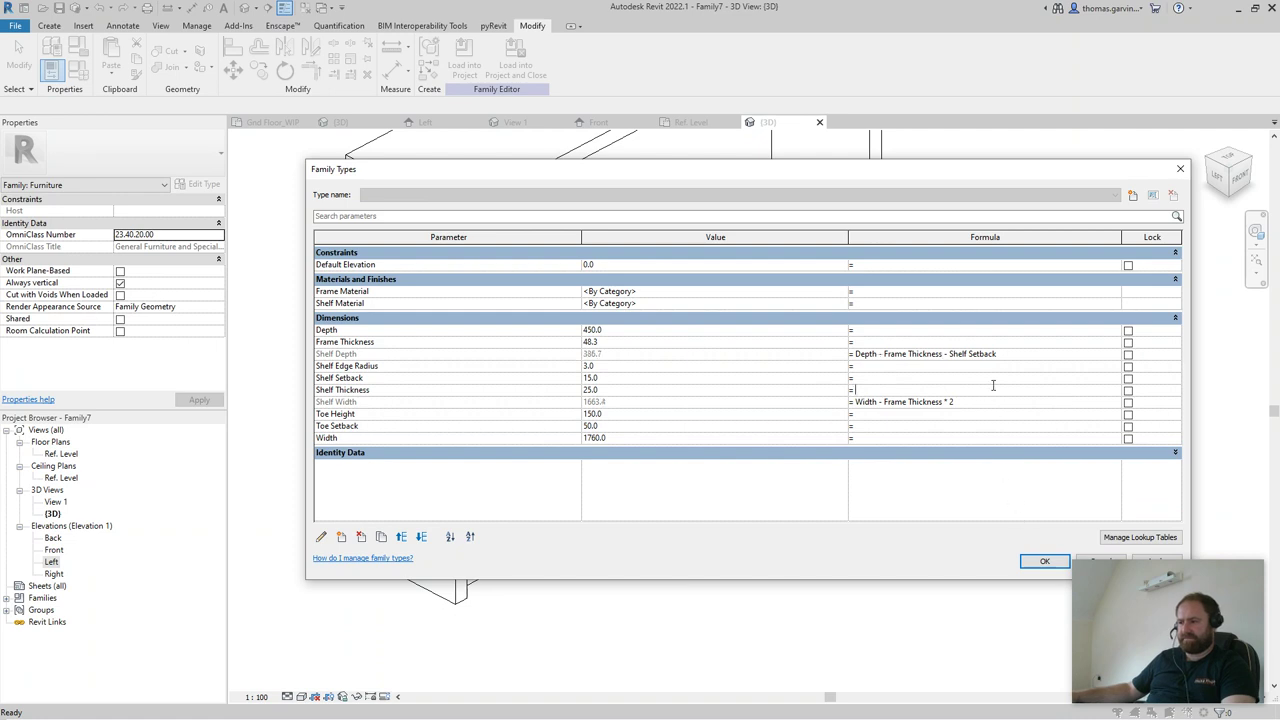
click(1043, 561)
- Orbit the model to check the shortened shelf against the back panel
scroll(1006, 417, down, 3)
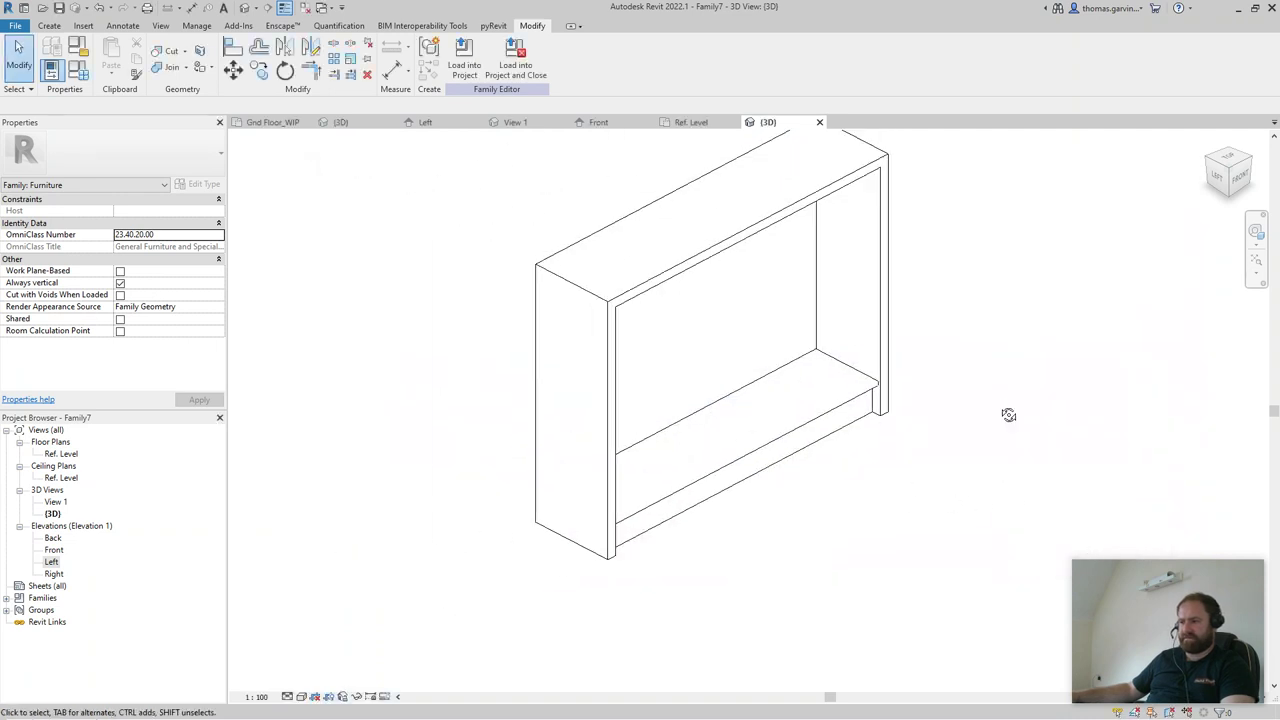
shift+middle_drag(1006, 417, 609, 369)
scroll(646, 416, up, 4)
scroll(646, 416, up, 1)
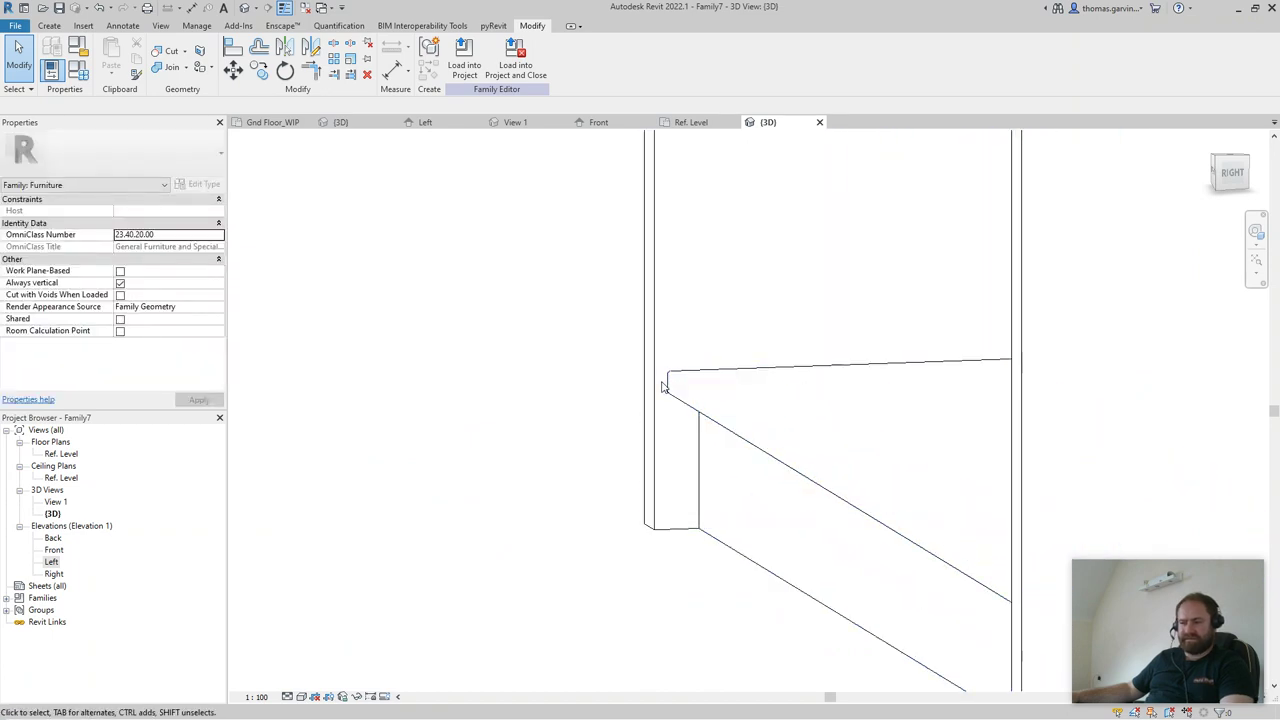
scroll(575, 440, down, 2)
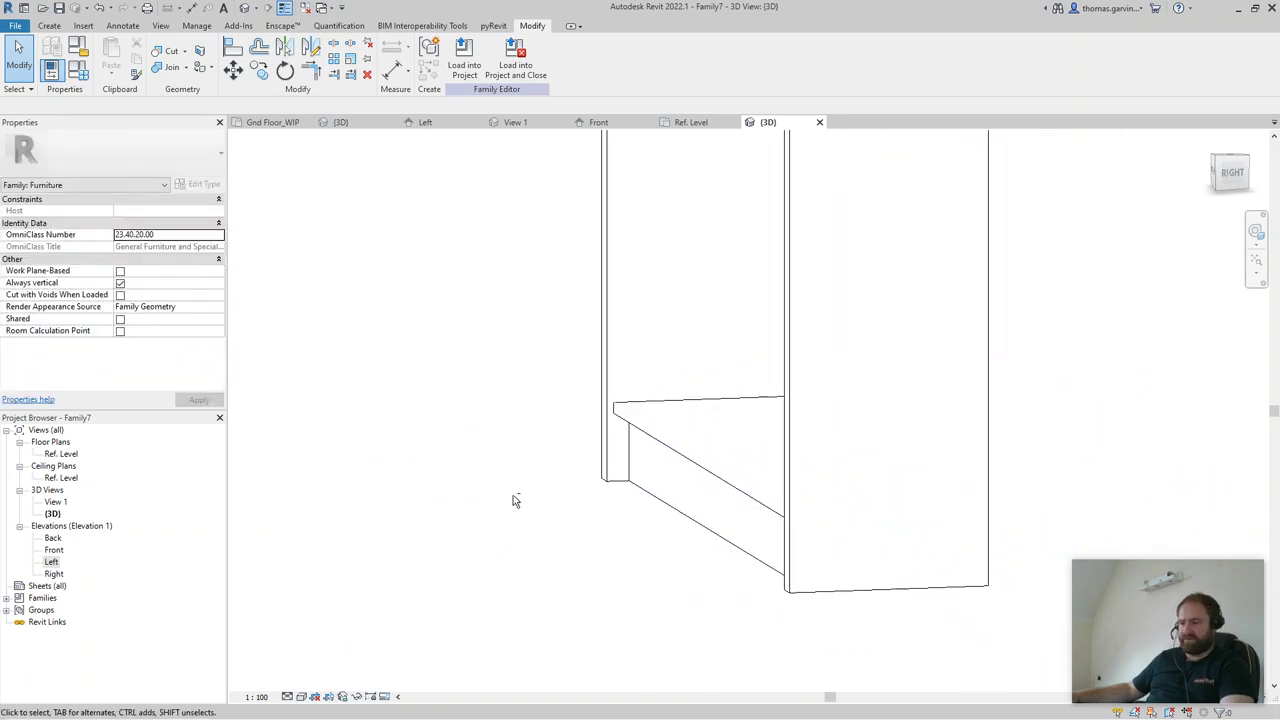
shift+middle_drag(513, 500, 680, 478)
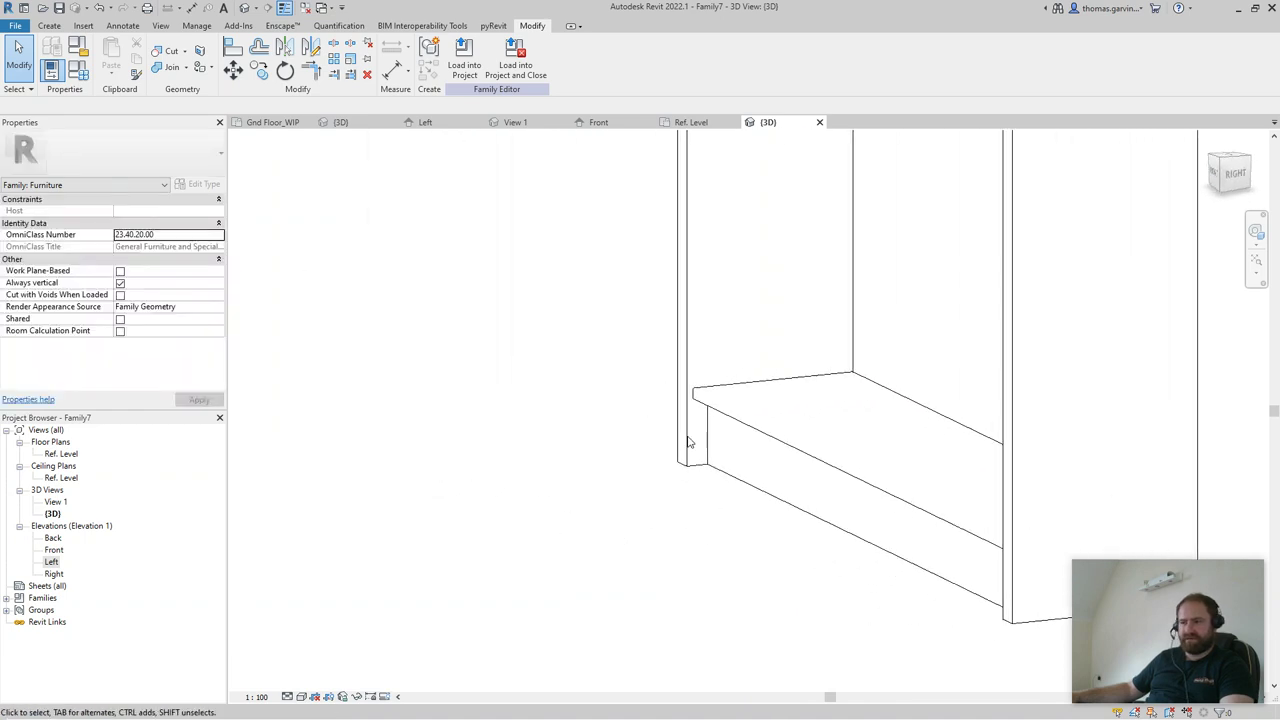
click(79, 70)
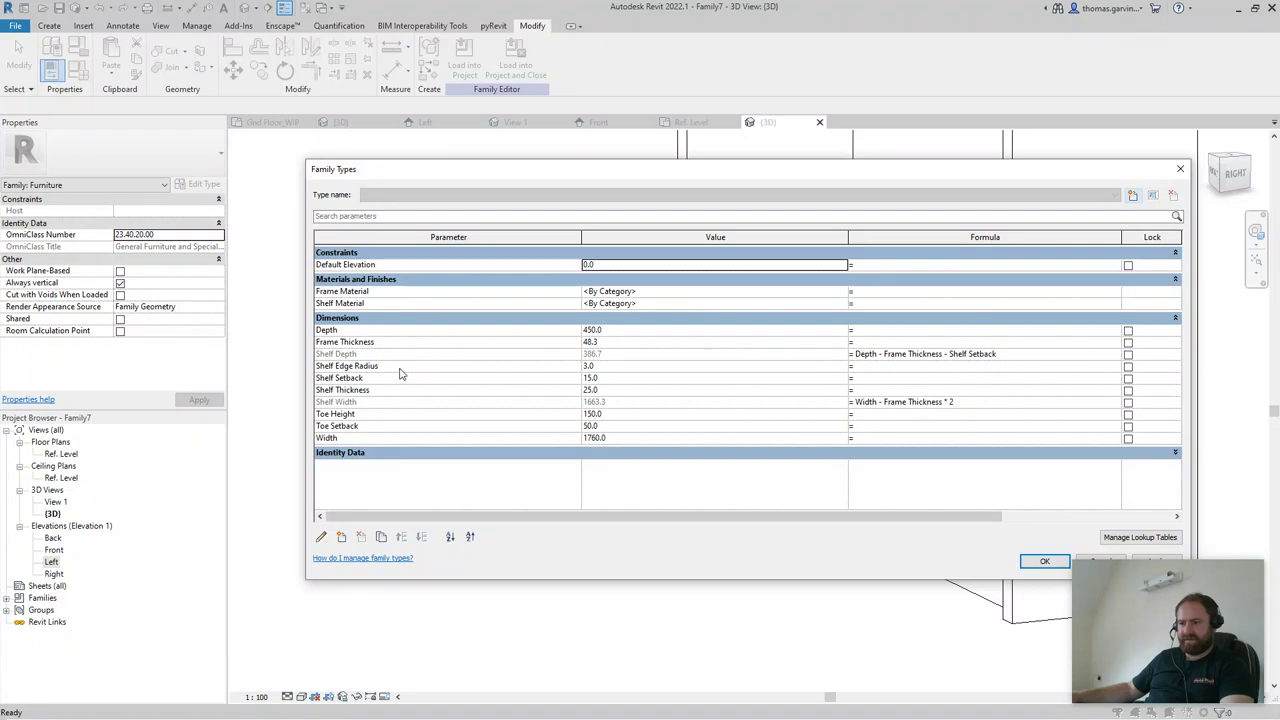
click(605, 378)
double_click(605, 378)
text(0)
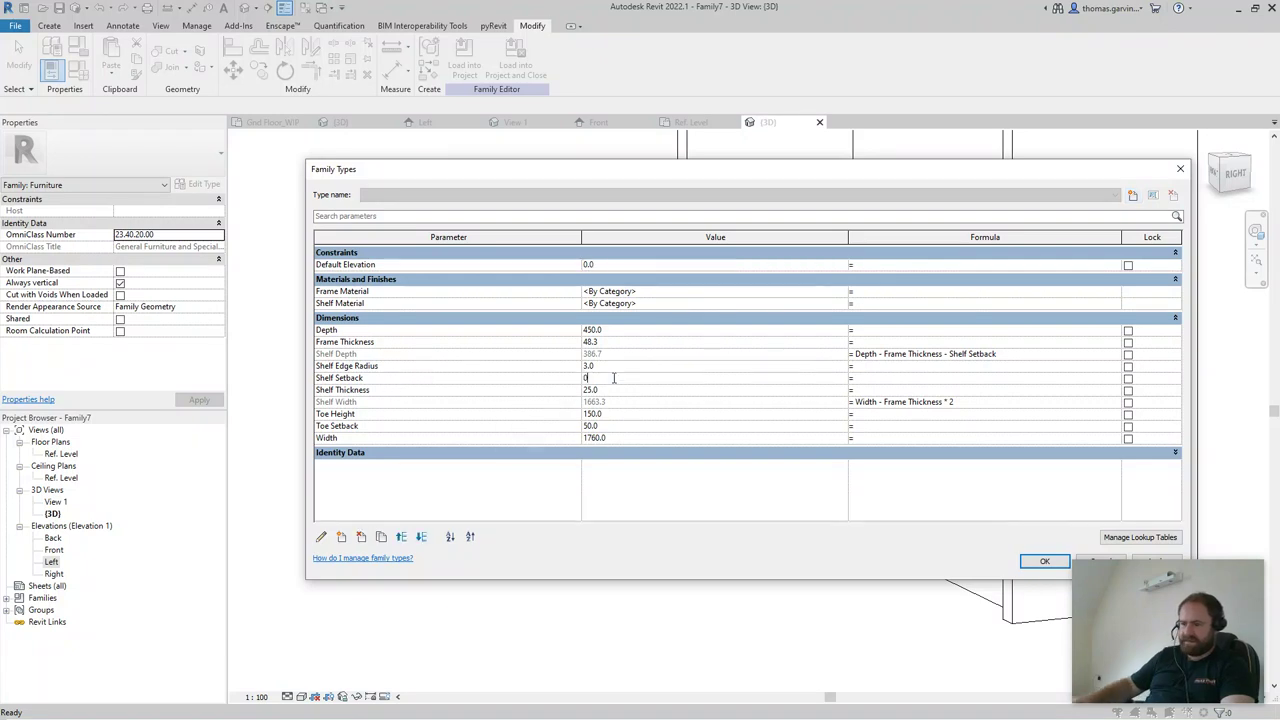
key(Tab)
click(1043, 561)
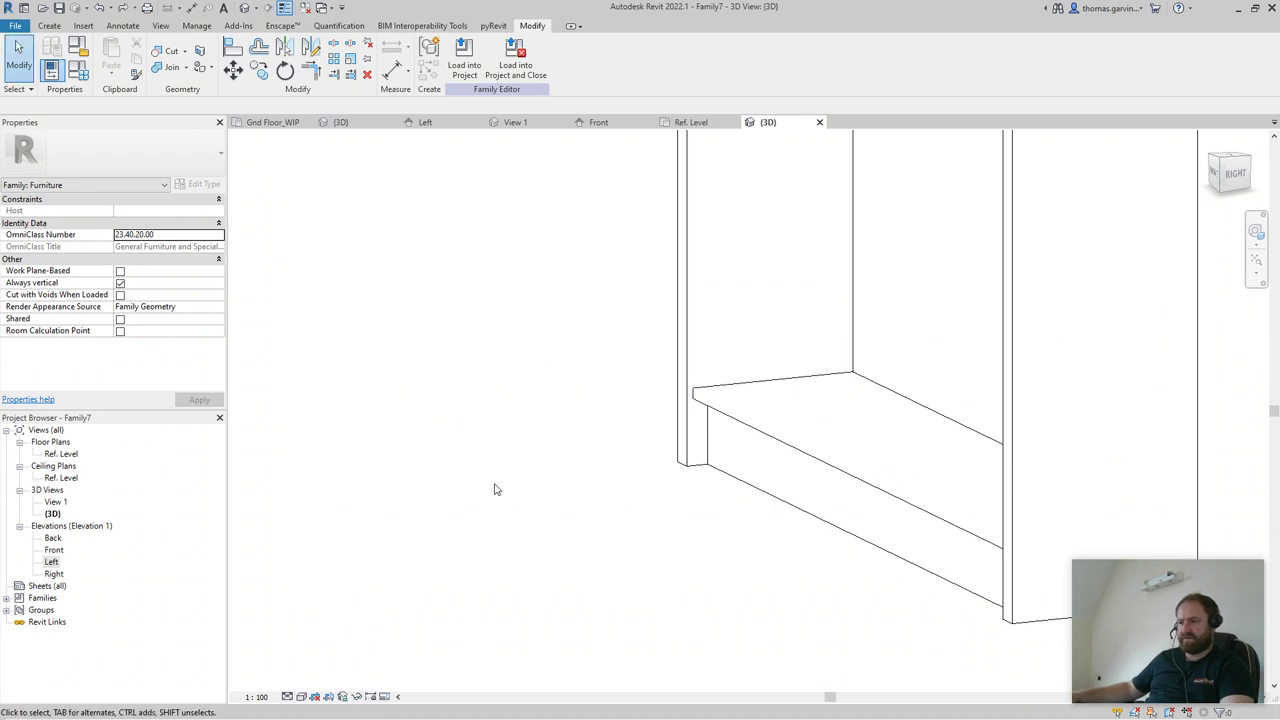
scroll(463, 500, down, 5)
shift+middle_drag(463, 500, 586, 463)
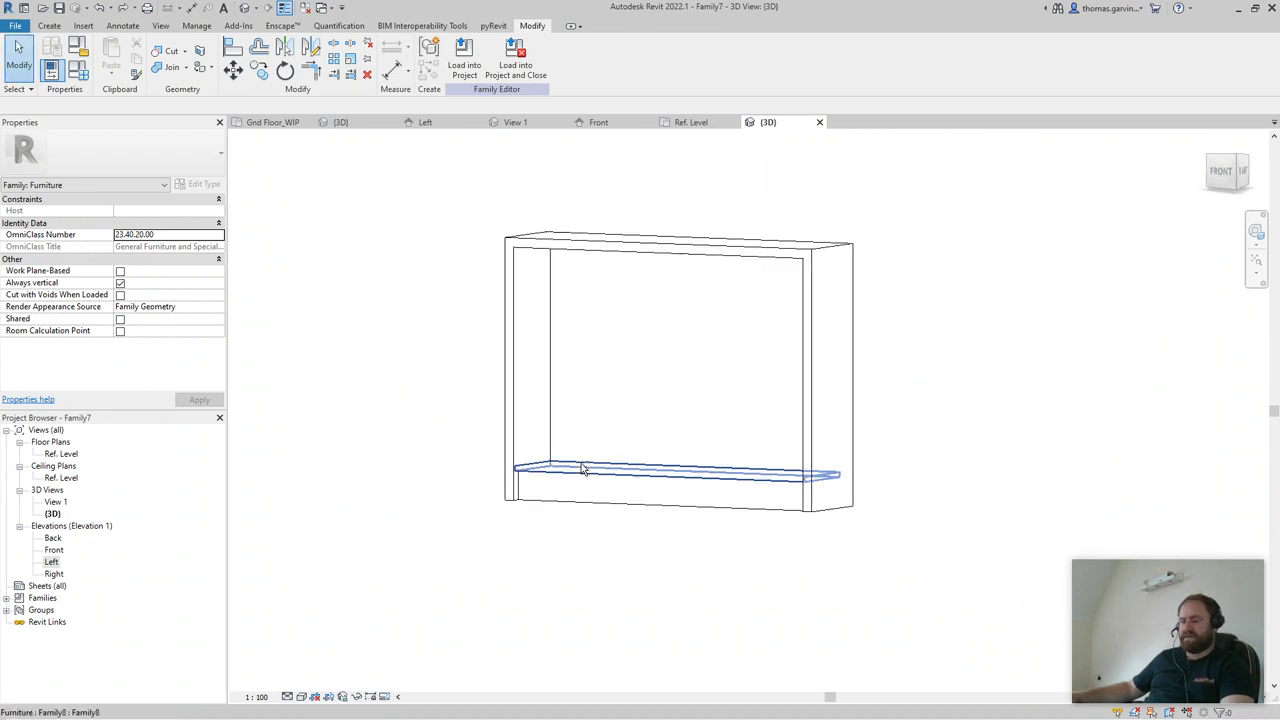
shift+middle_drag(724, 366, 994, 517)
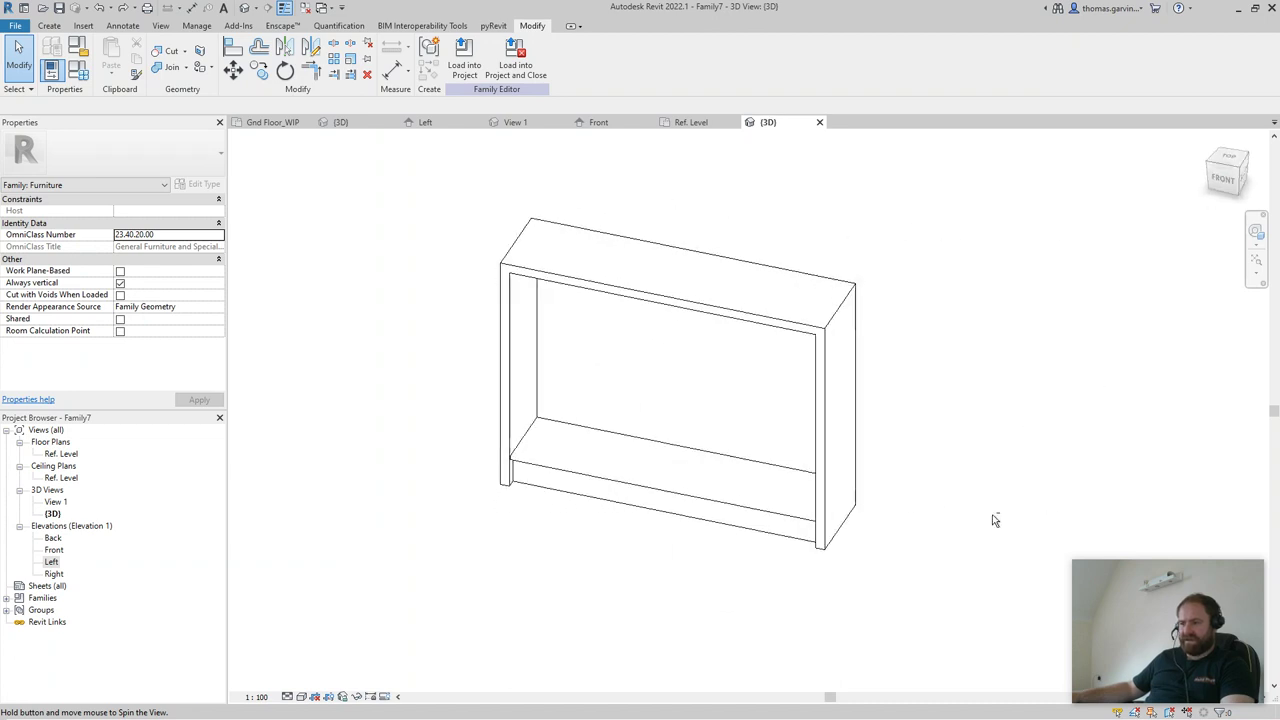
shift+middle_drag(840, 530, 763, 477)
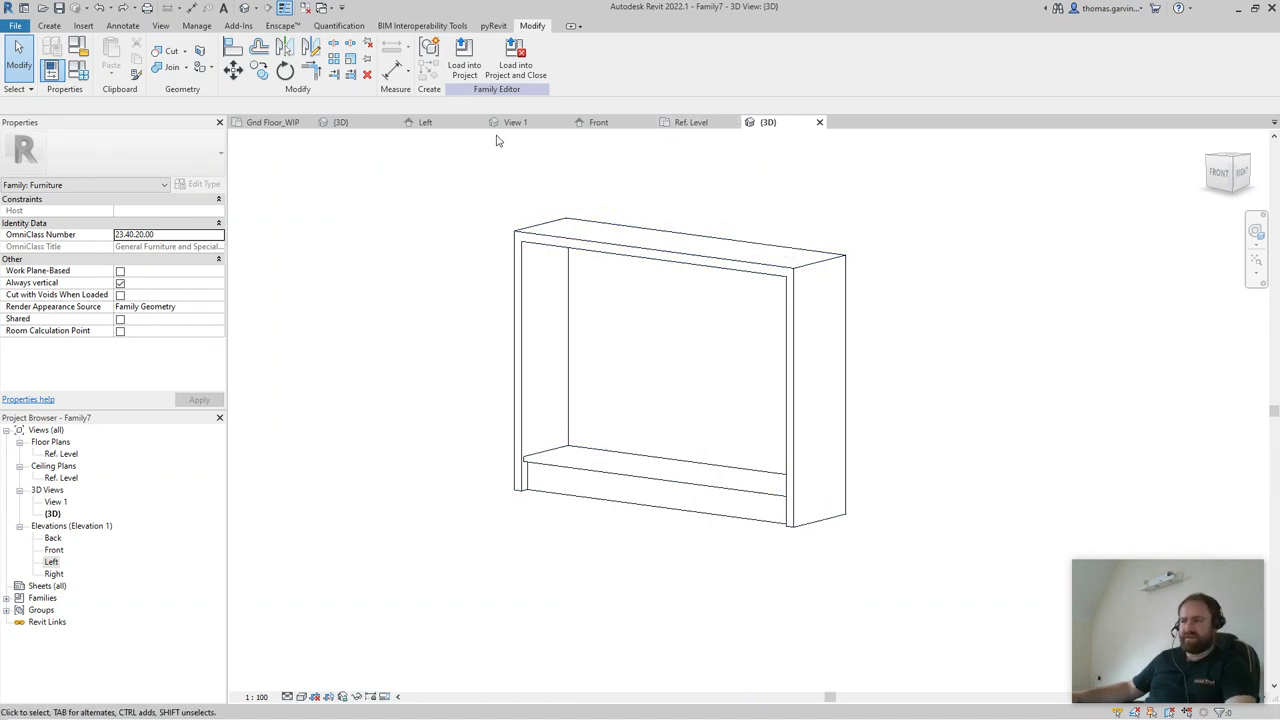
- In the Front elevation, draw two horizontal reference planes, one at a 180 offset near the cabinet top
click(596, 123)
scroll(637, 470, down, 4)
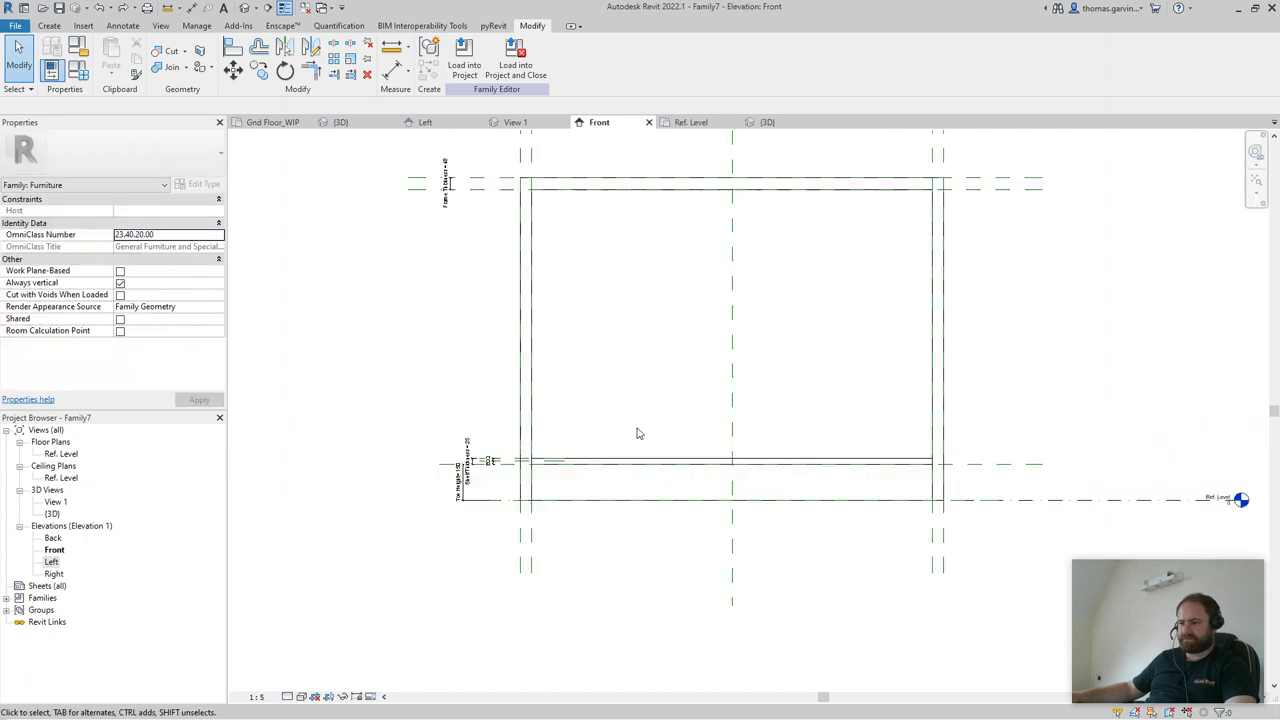
click(48, 25)
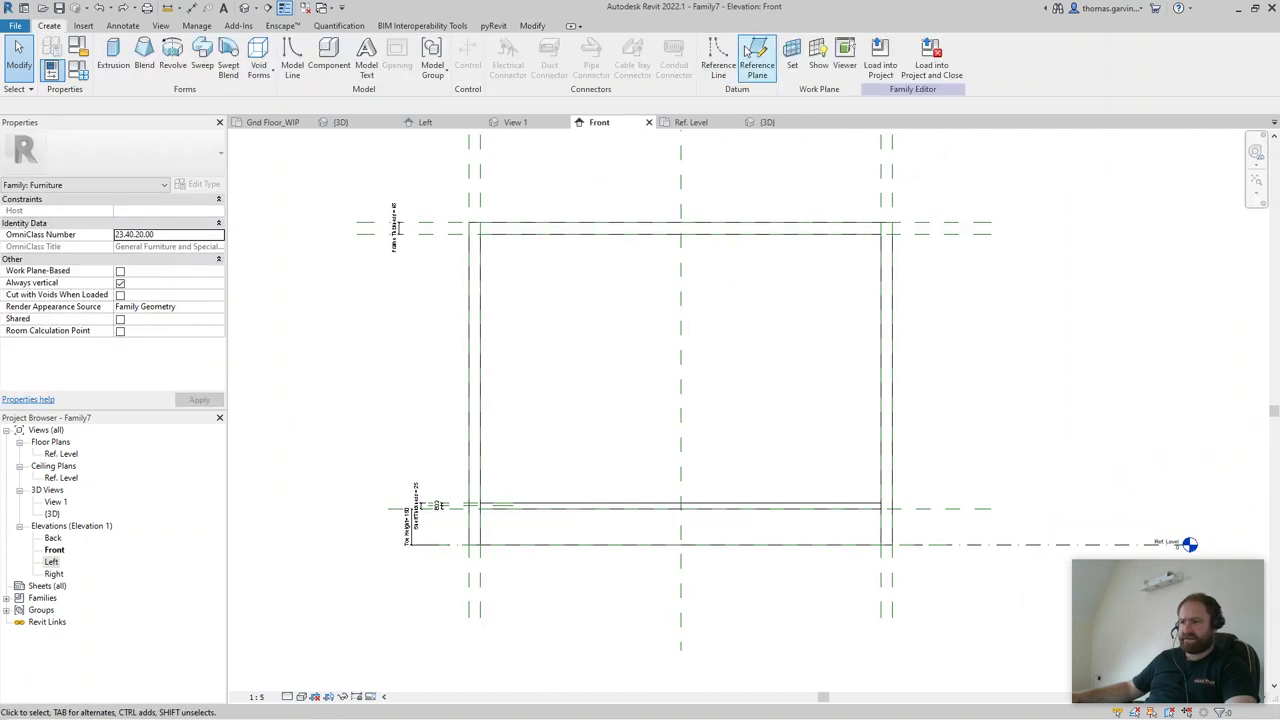
scroll(476, 287, up, 2)
key(r)
key(p)
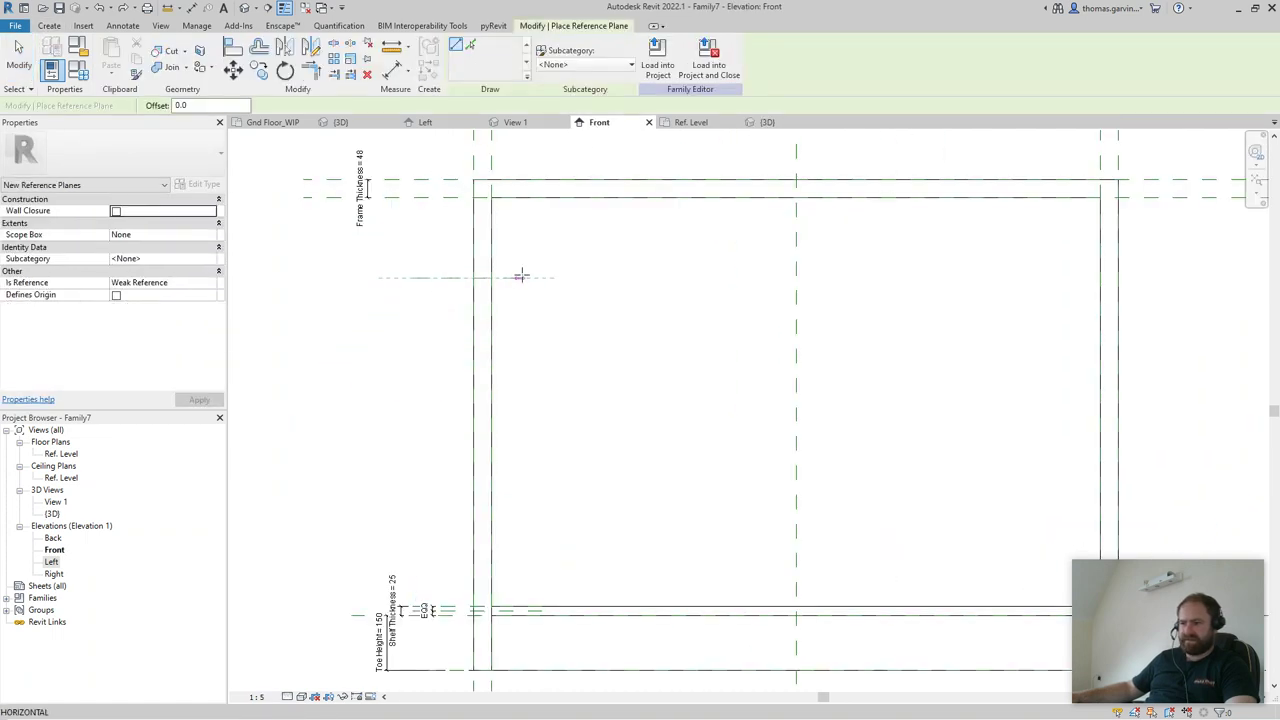
click(428, 237)
text(180)
key(Return)
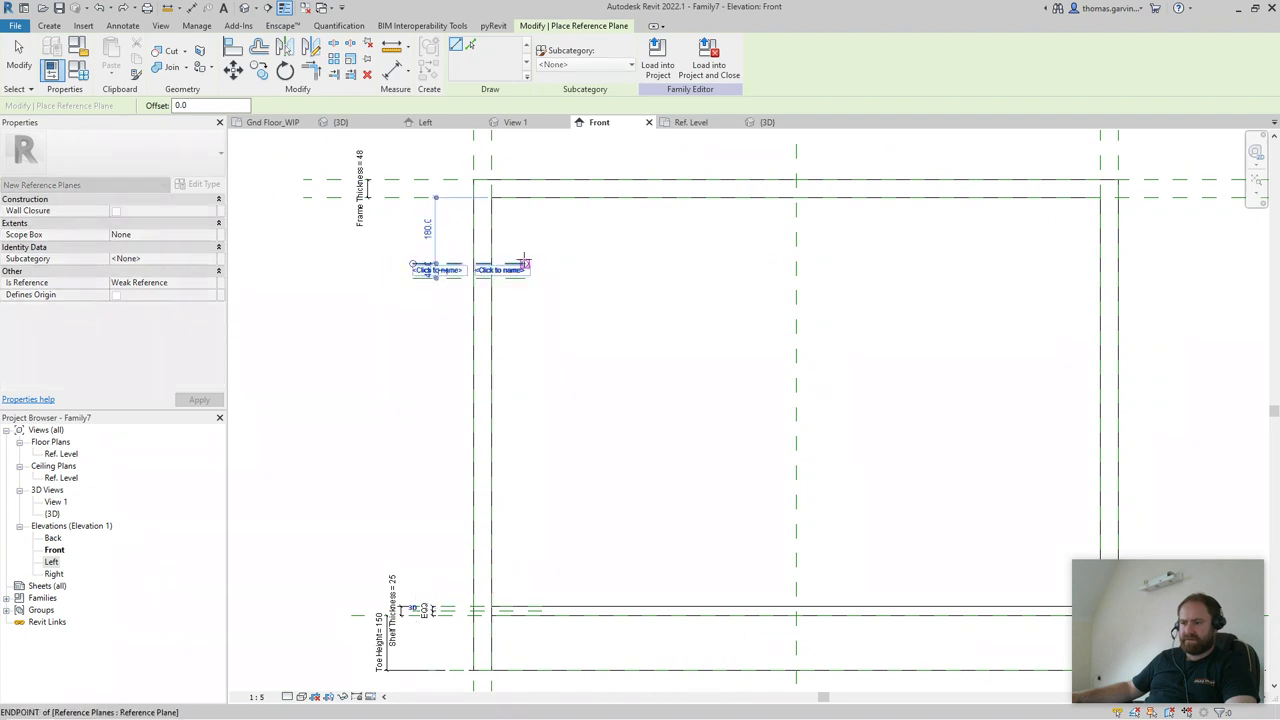
click(413, 300)
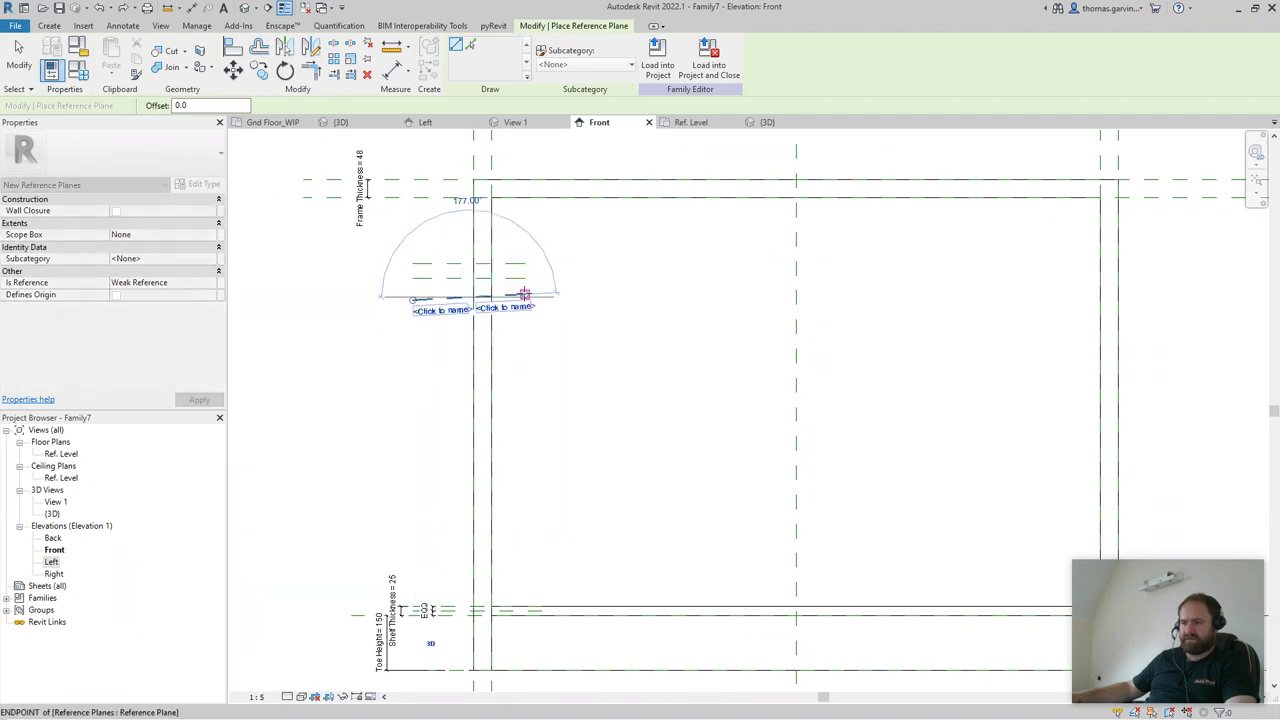
key(Escape)
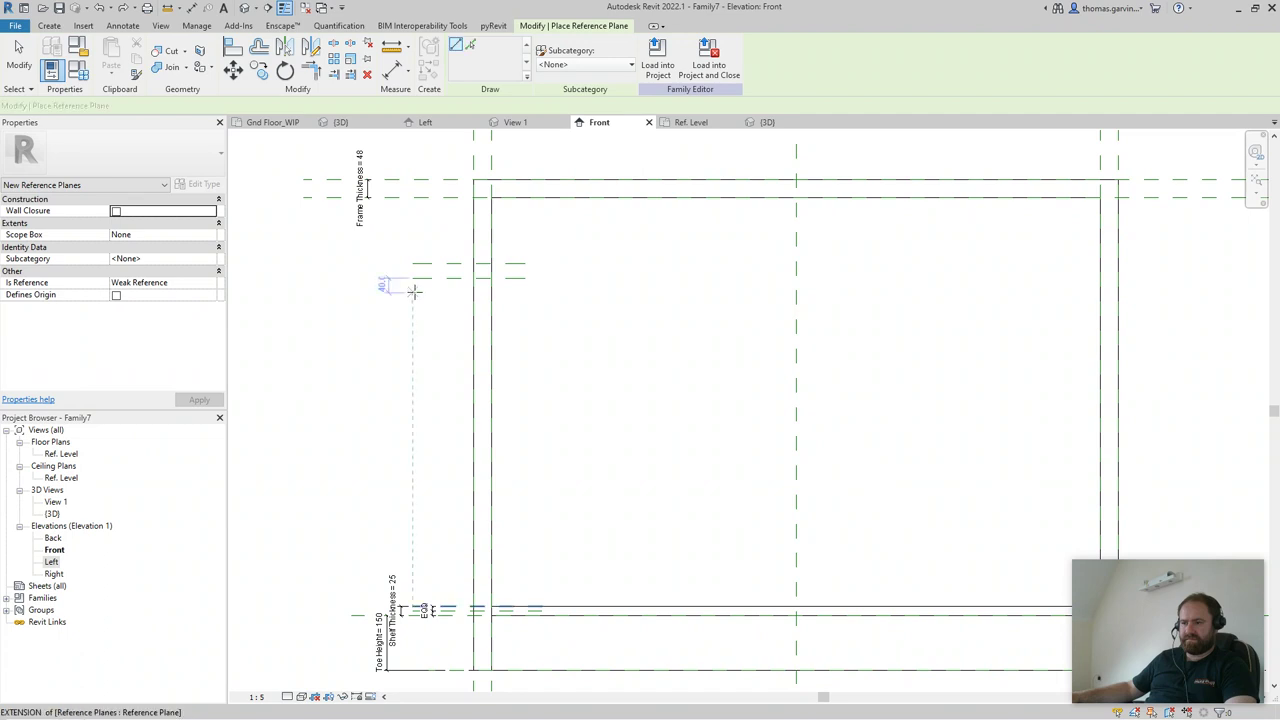
click(378, 293)
click(524, 293)
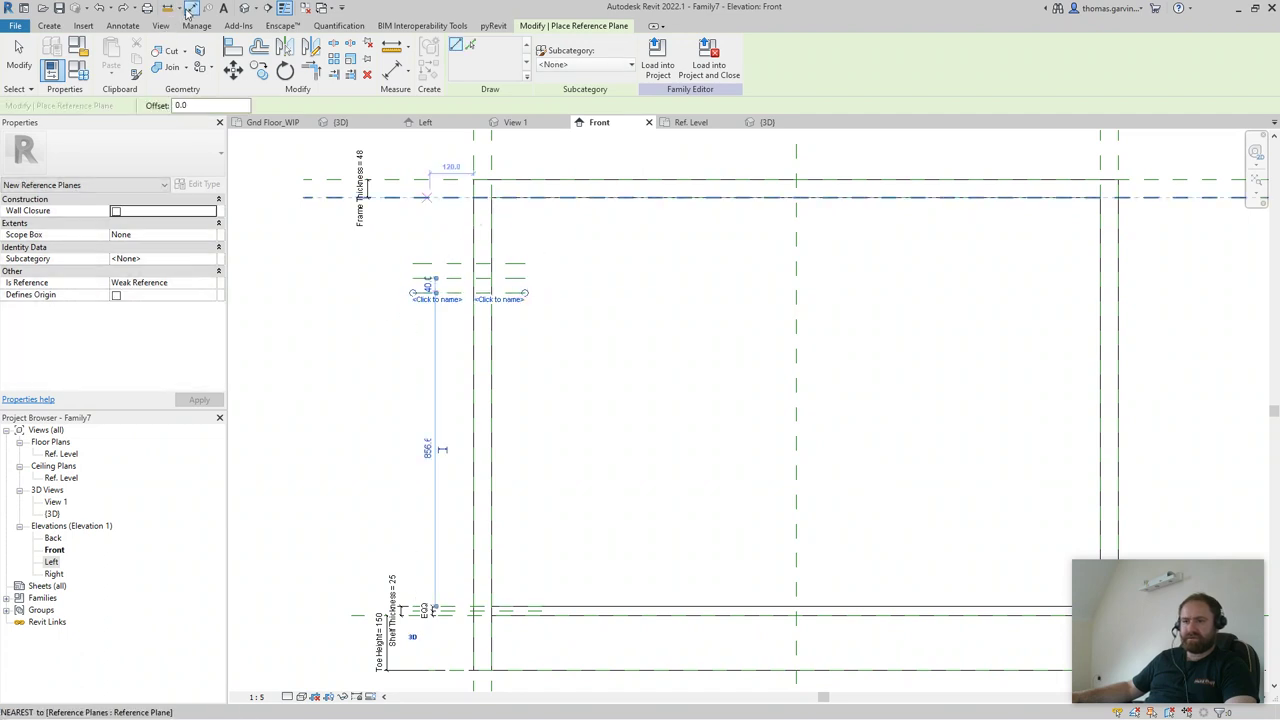
- Dimension the new planes with an equalised EQ dimension and an overall dimension
key(d)
key(i)
click(435, 264)
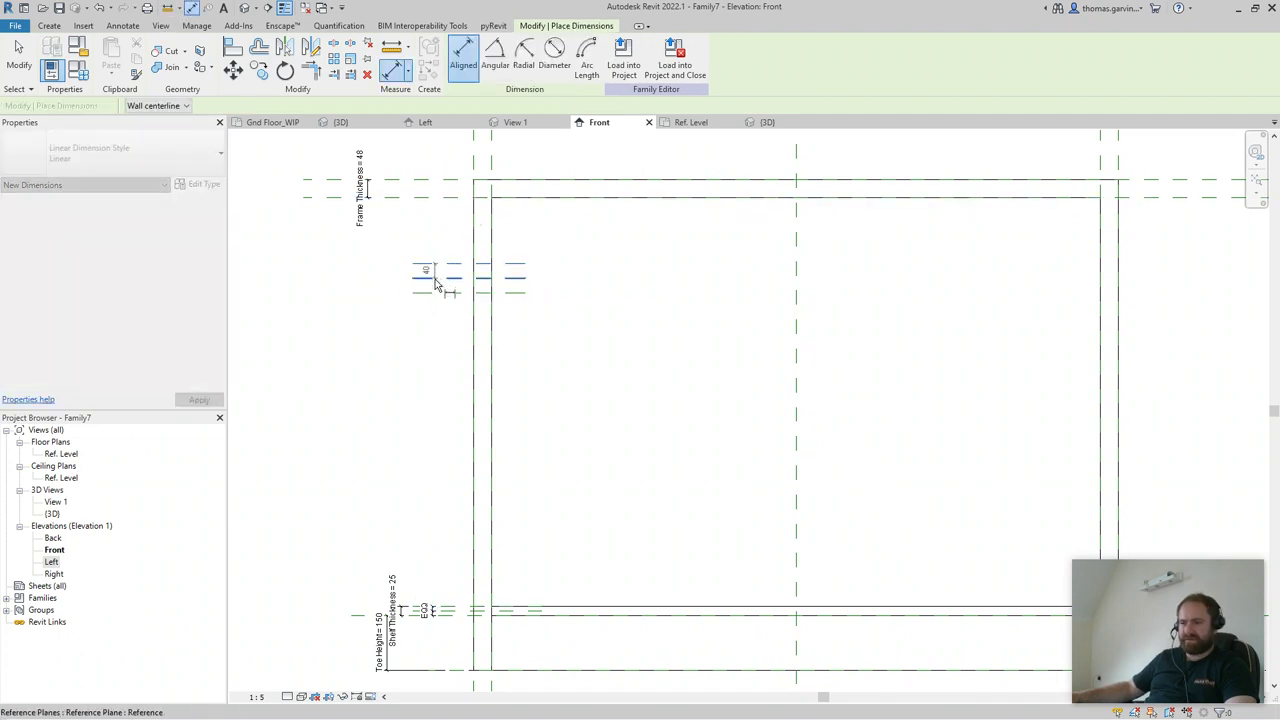
click(437, 292)
click(385, 278)
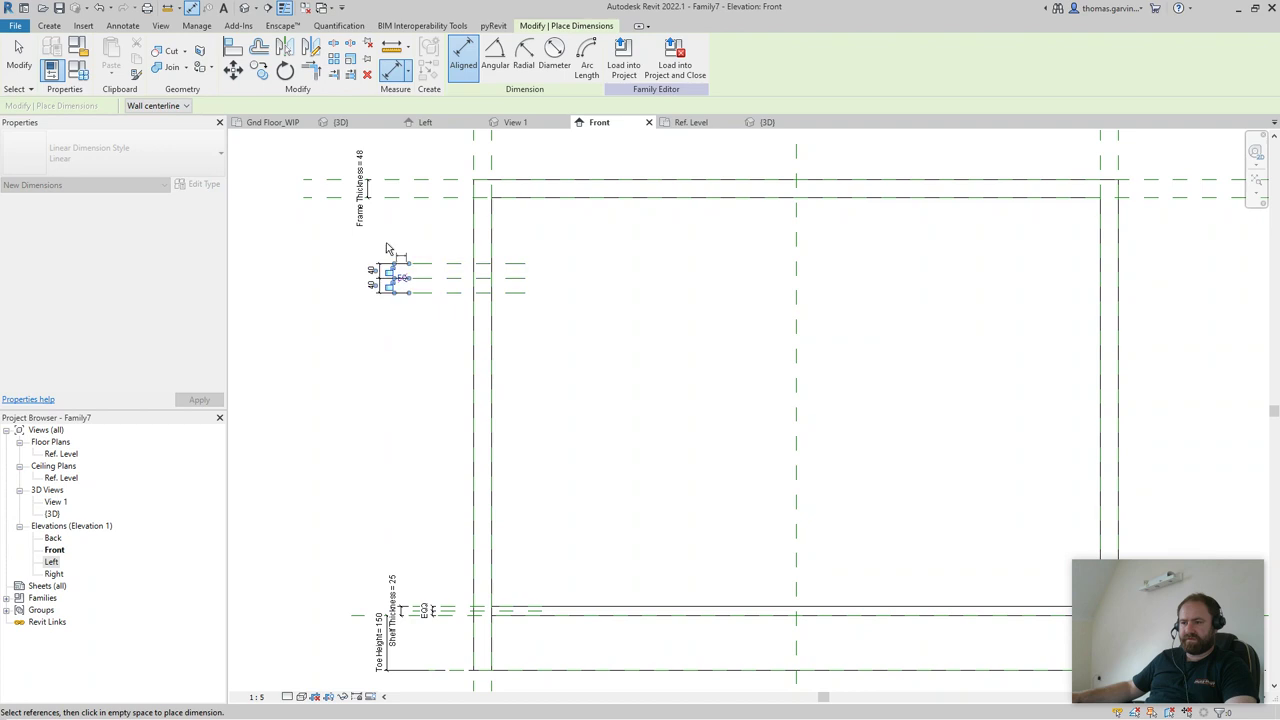
click(435, 264)
click(435, 292)
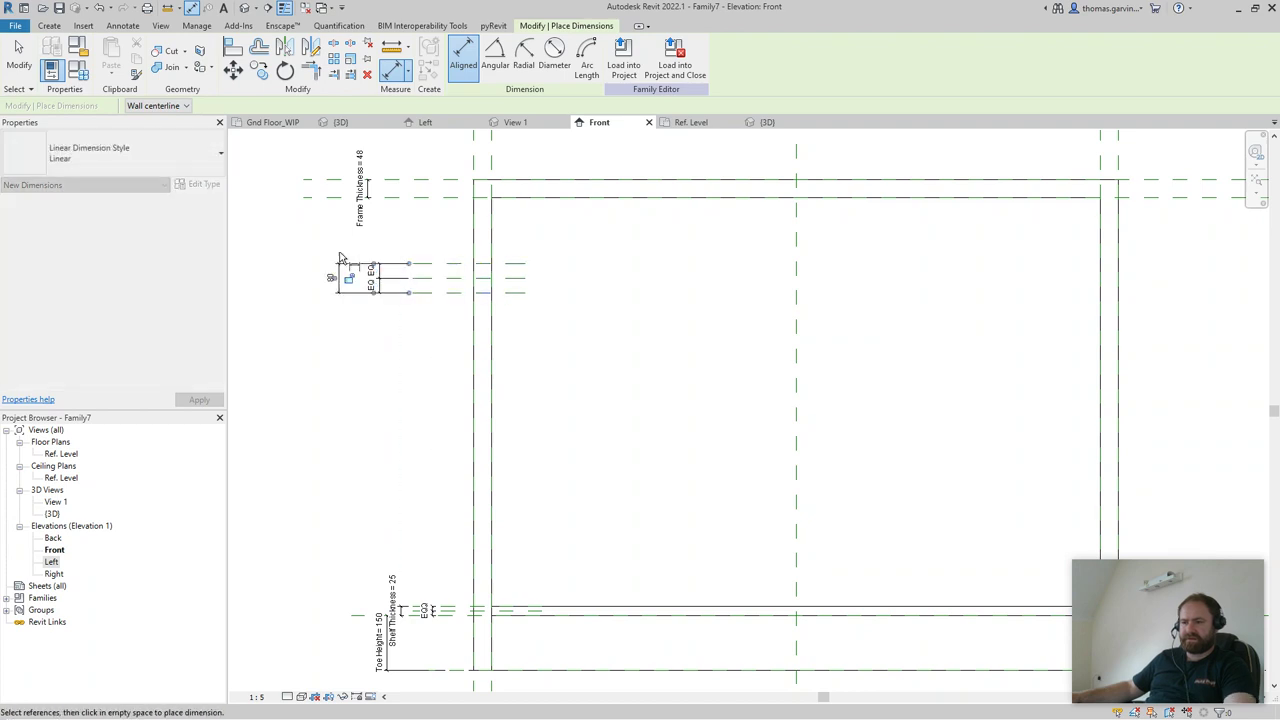
click(340, 283)
key(Escape)
- Label the overall dimension with Shelf Thickness, making it 25
click(341, 279)
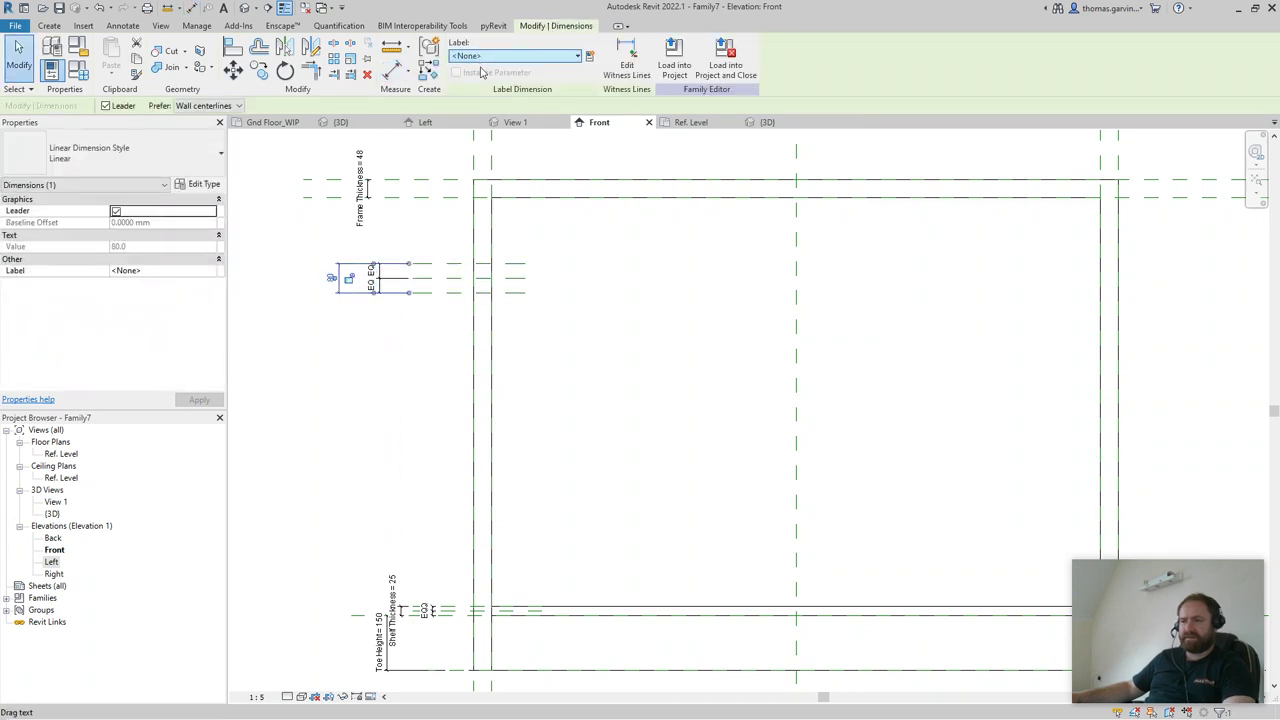
click(515, 56)
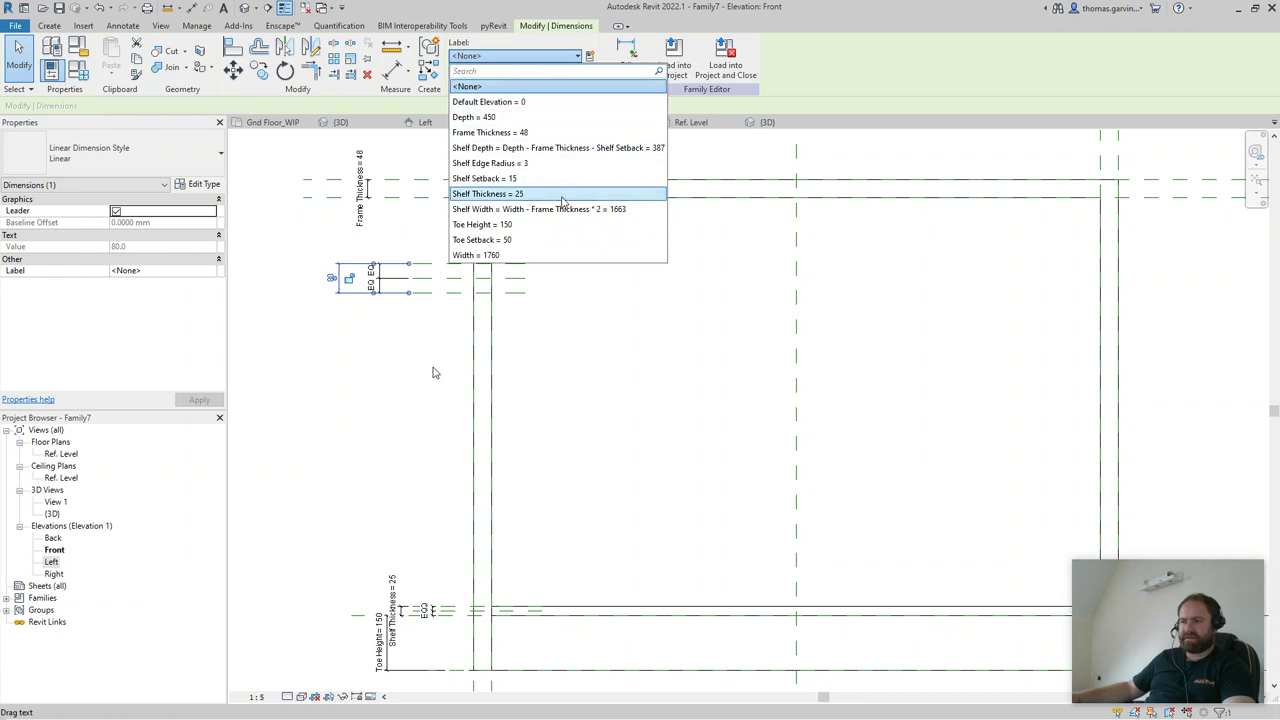
click(407, 406)
click(451, 440)
middle_drag(451, 440, 395, 298)
scroll(557, 320, down, 1)
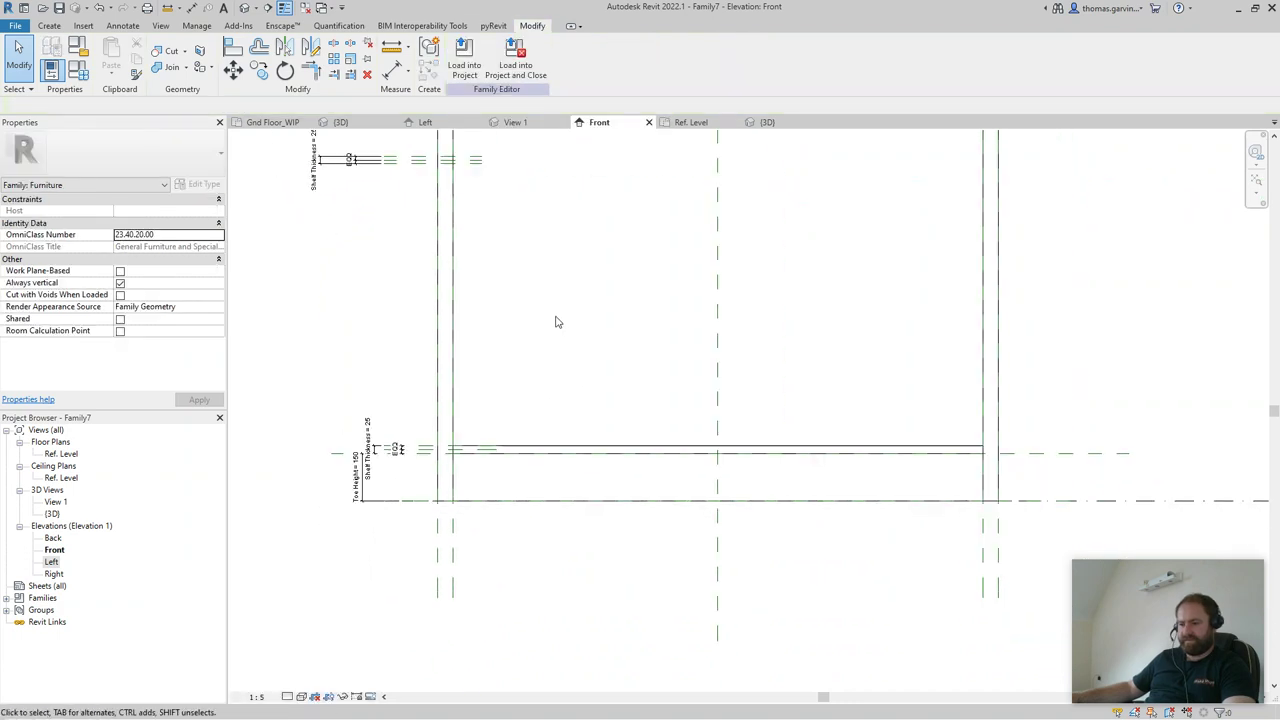
- Array the bottom shelf as 2 copies, from its plane up to the upper shelf reference plane
click(550, 449)
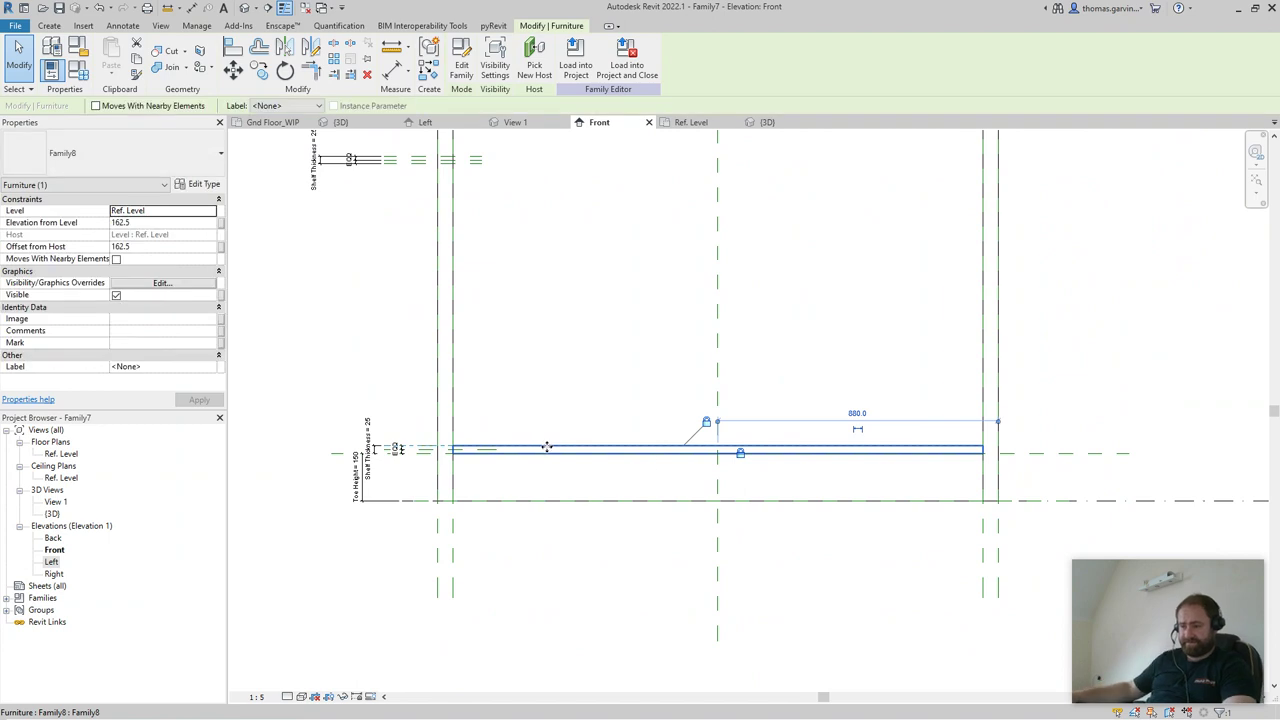
middle_drag(500, 290, 510, 436)
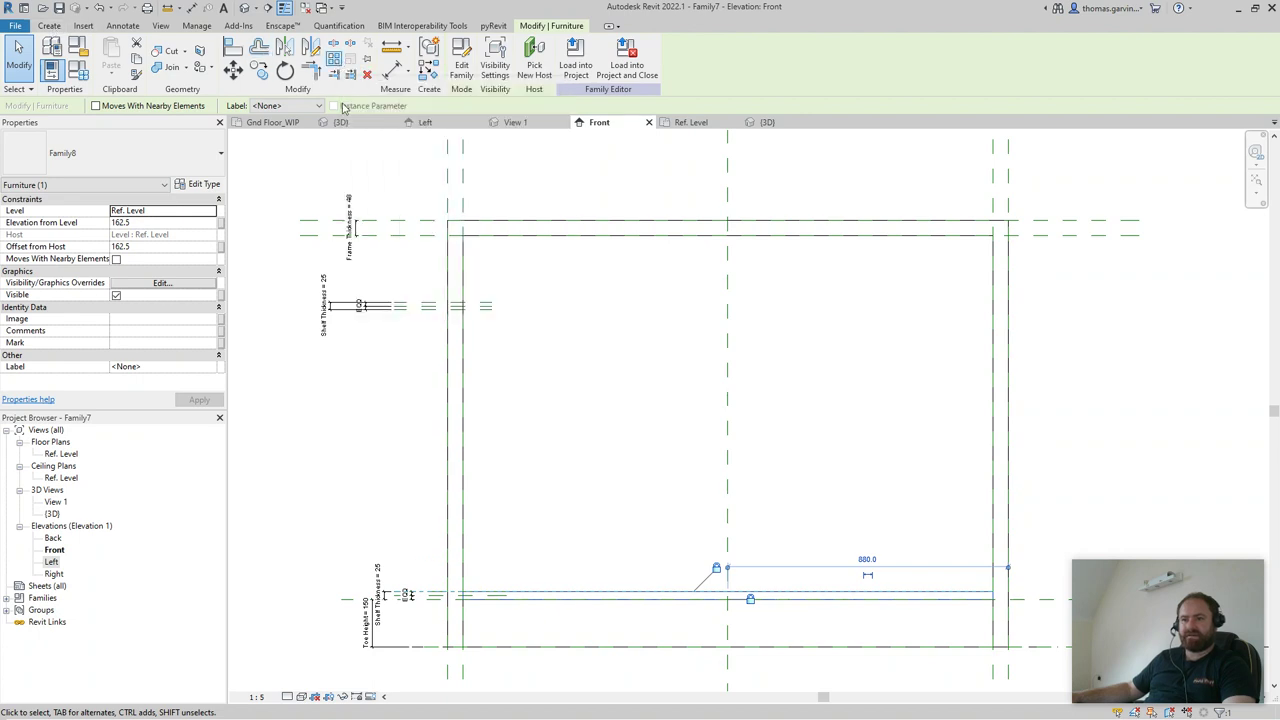
click(333, 57)
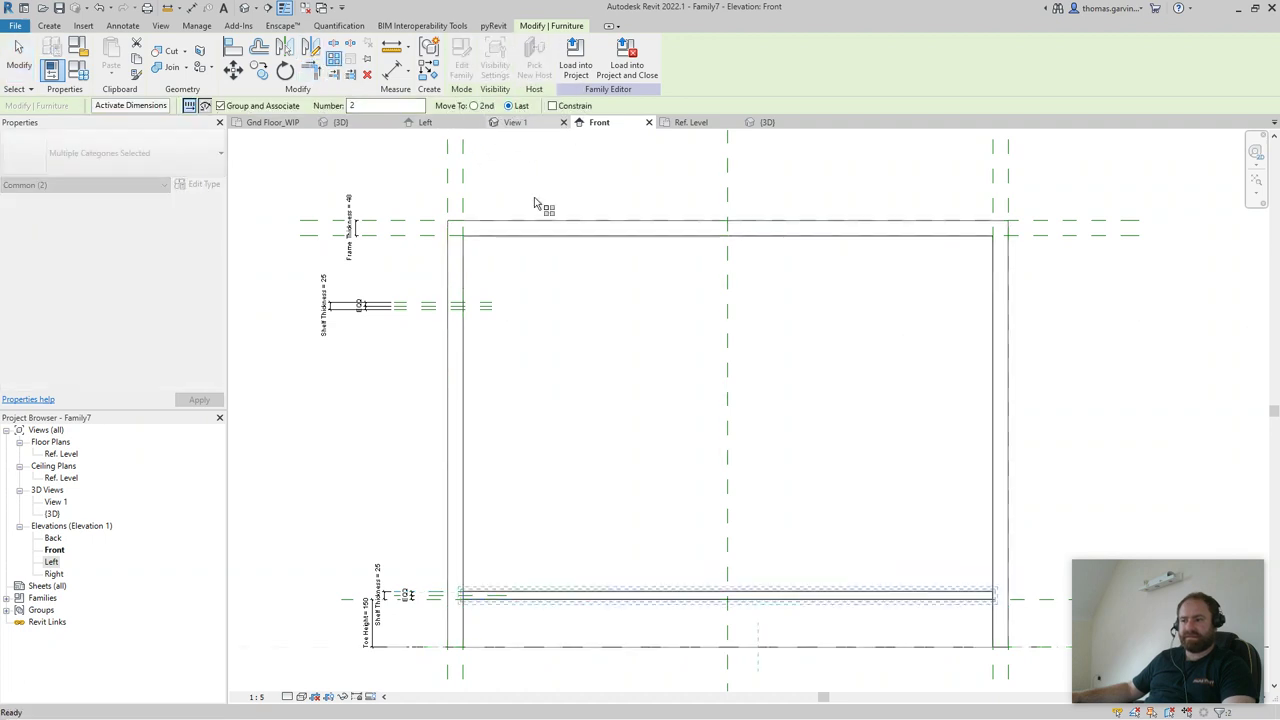
scroll(430, 600, up, 5)
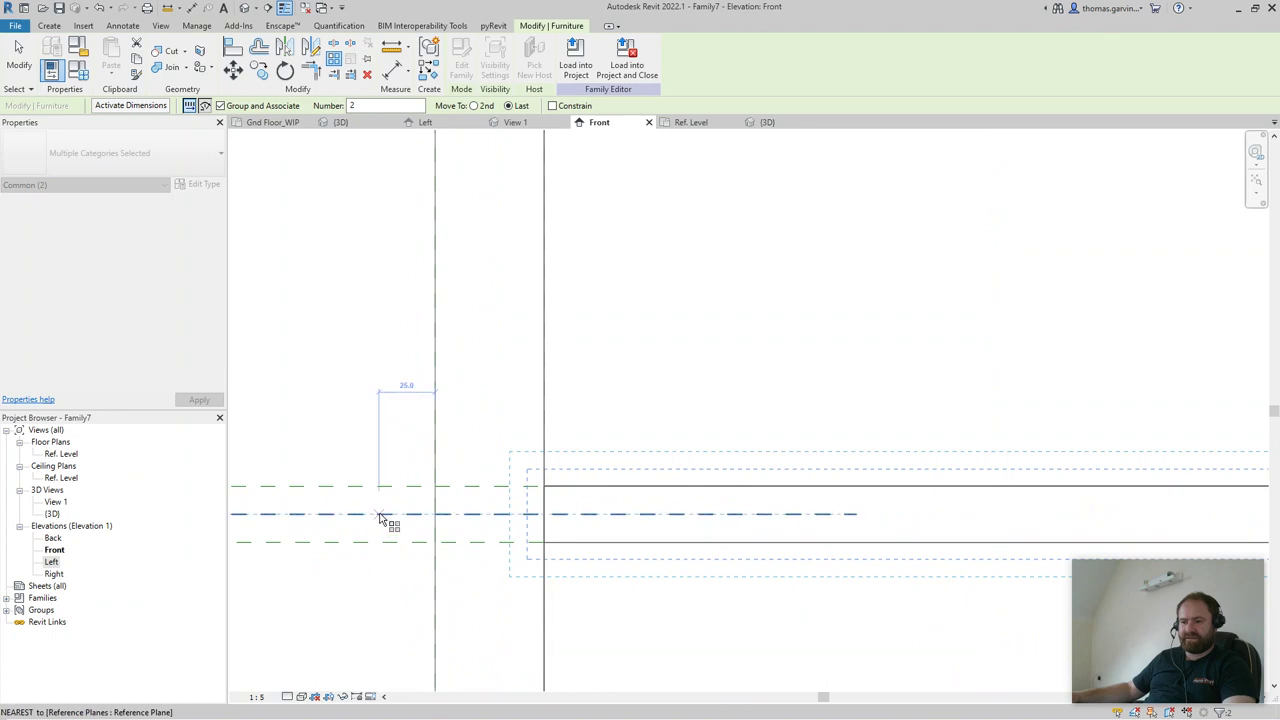
click(384, 522)
scroll(380, 430, up, 3)
scroll(360, 277, up, 2)
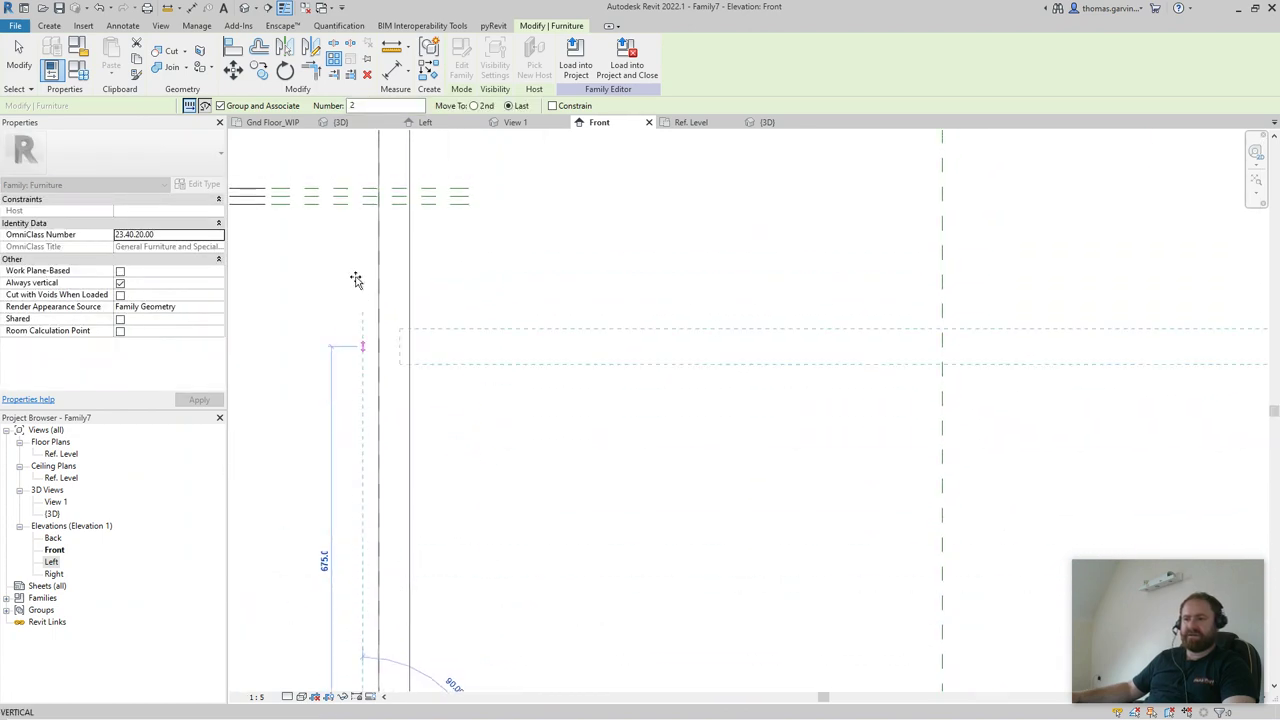
middle_drag(357, 277, 357, 383)
click(362, 330)
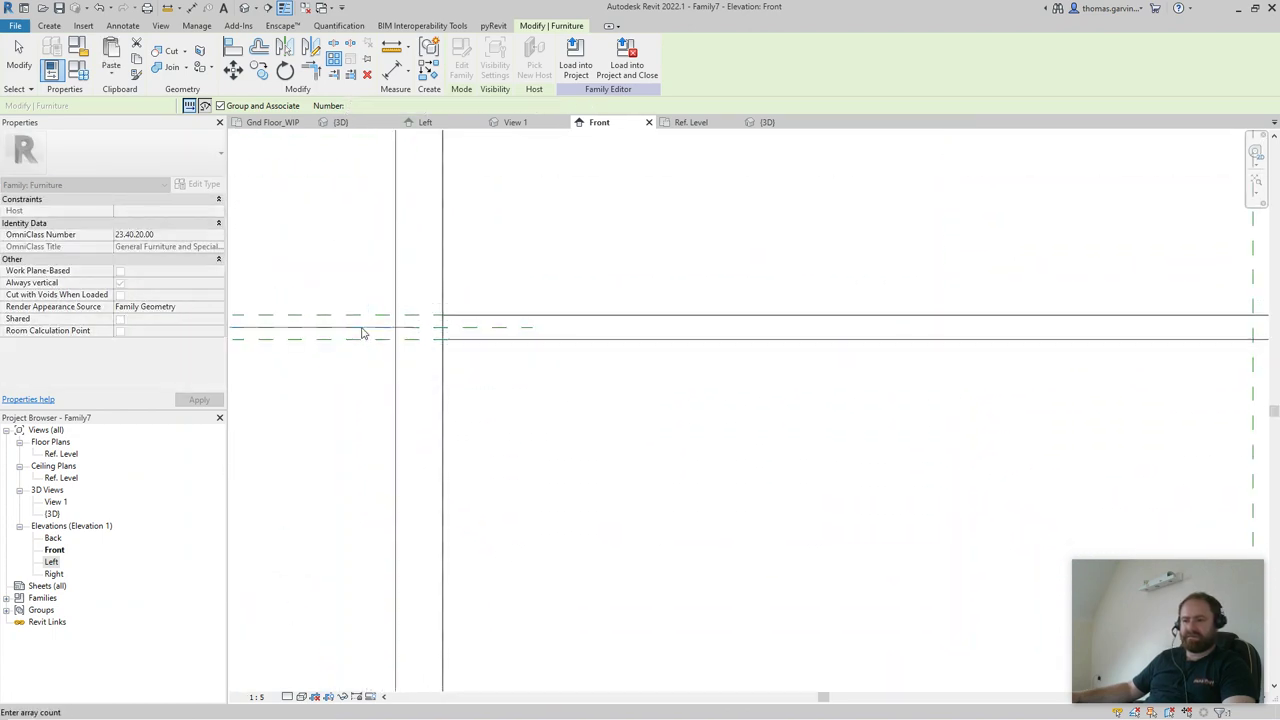
key(Return)
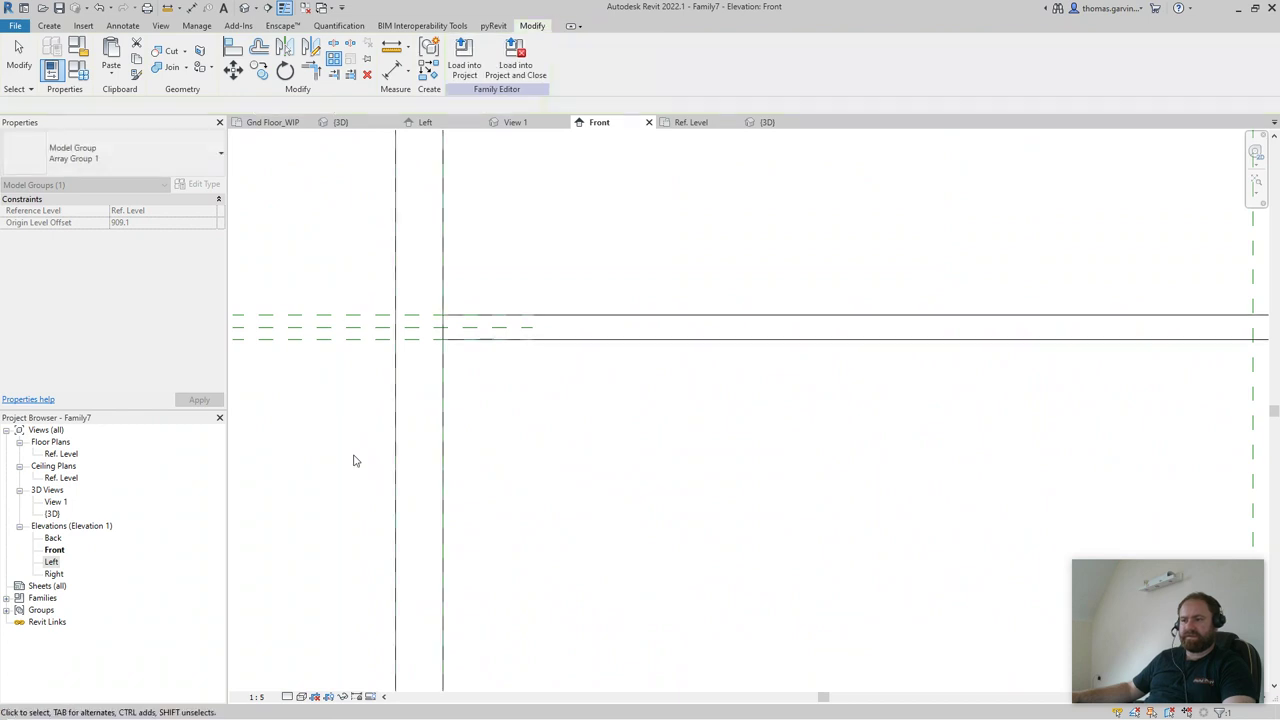
scroll(360, 457, down, 4)
- Align the upper shelf to its reference plane and lock it, then nudge the shelf group right
middle_drag(588, 334, 576, 441)
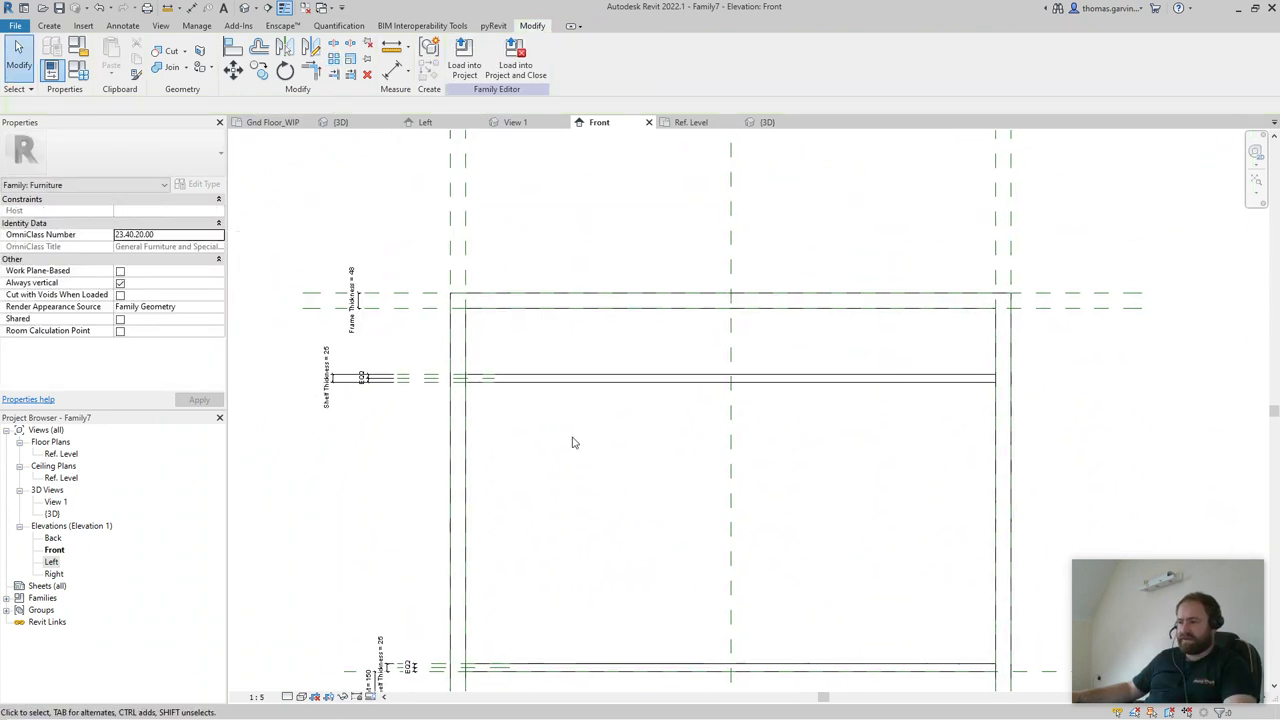
scroll(422, 385, up, 3)
key(a)
key(l)
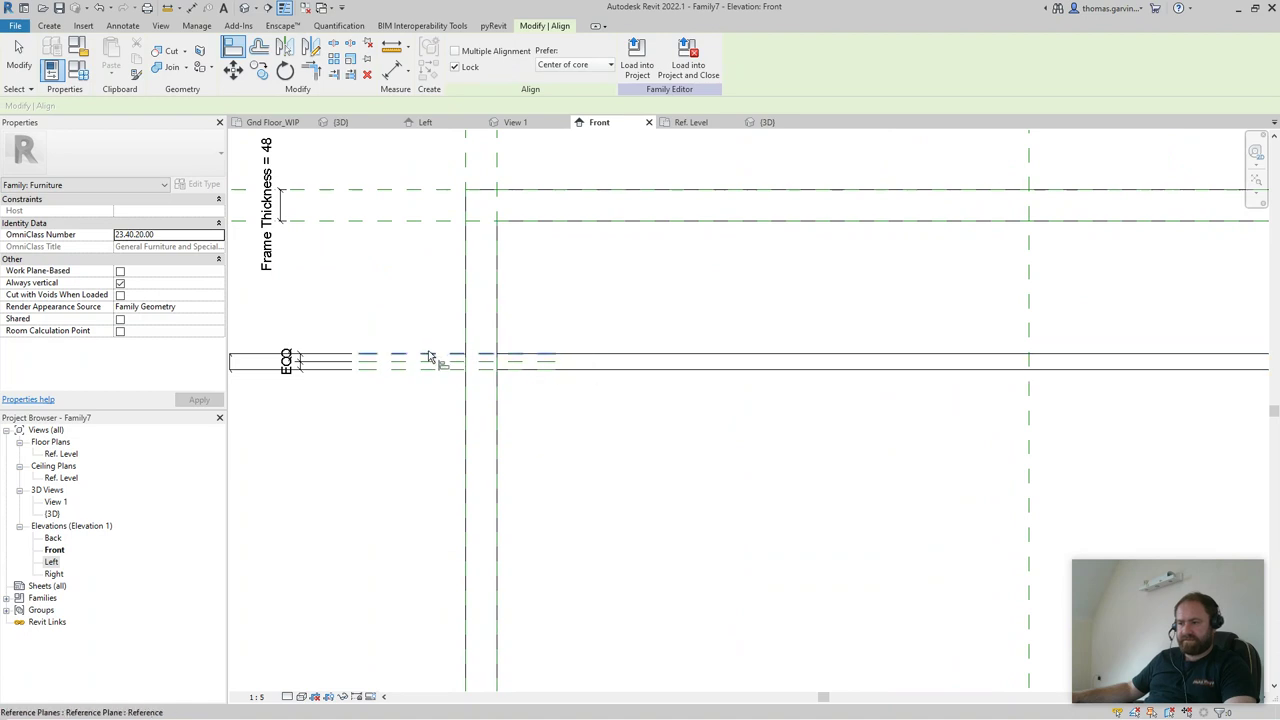
click(430, 357)
click(591, 360)
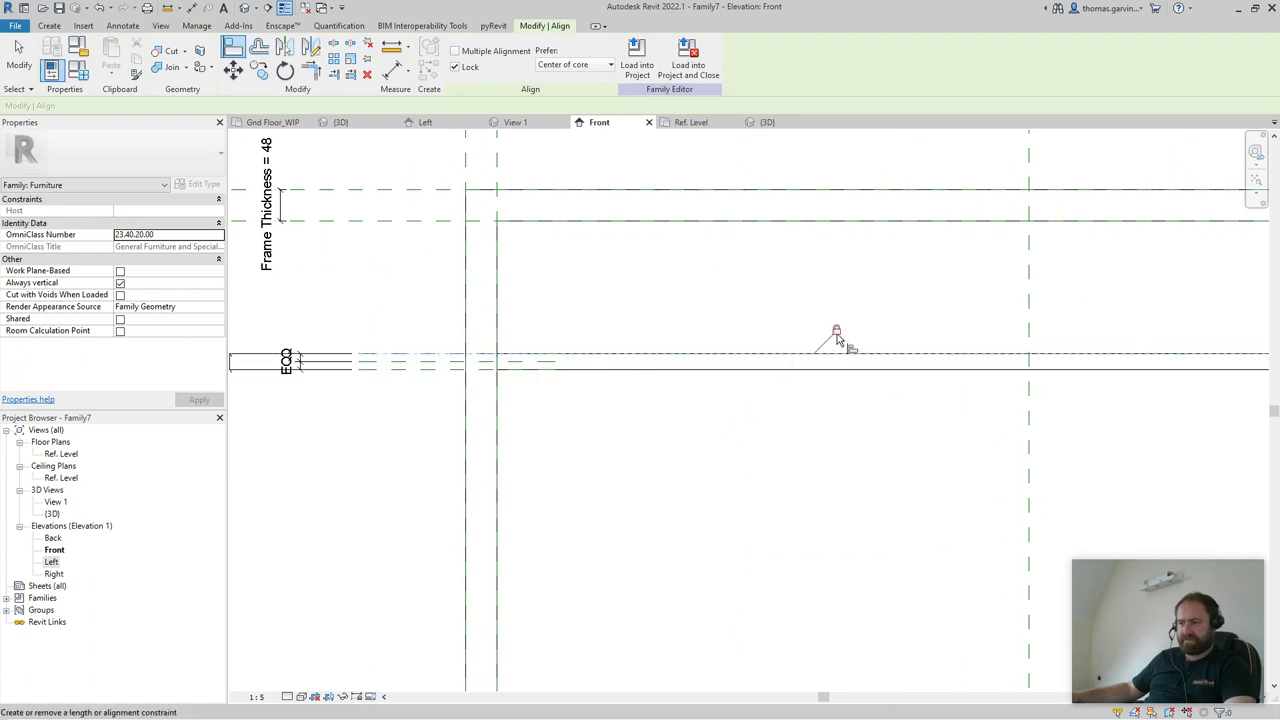
scroll(720, 466, down, 5)
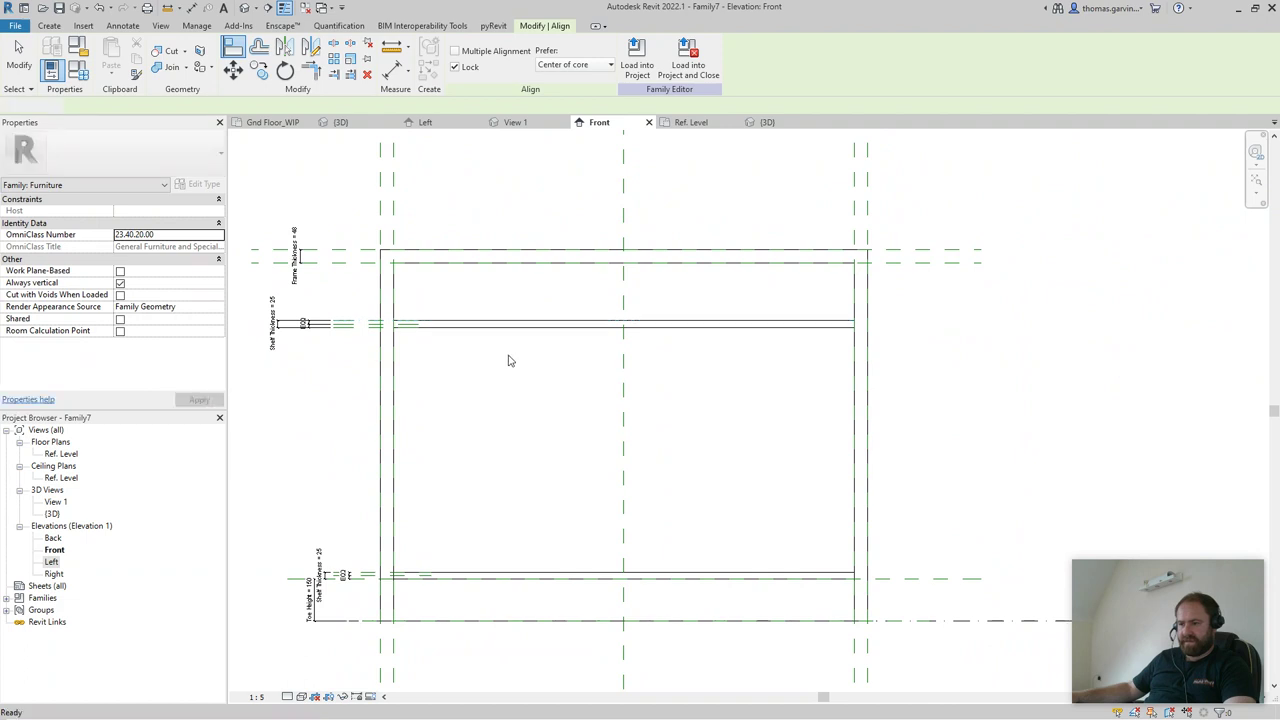
key(Escape)
click(500, 326)
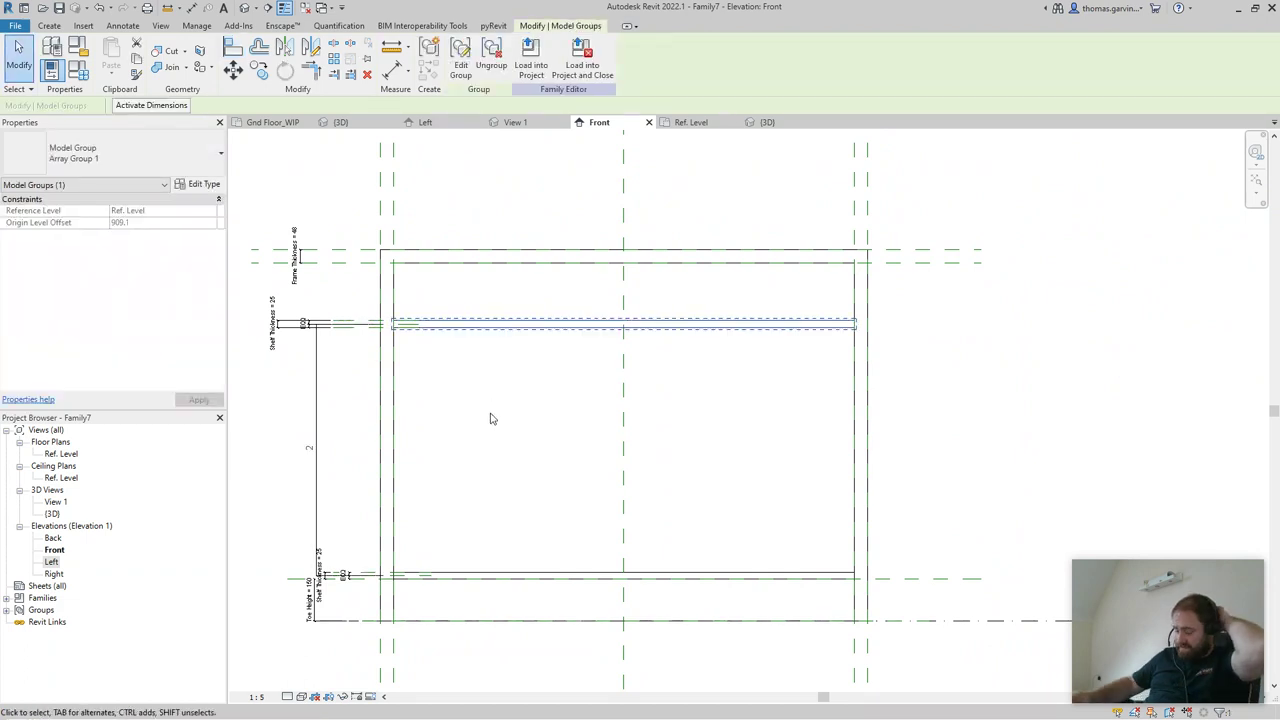
key(Right)
key(Right)
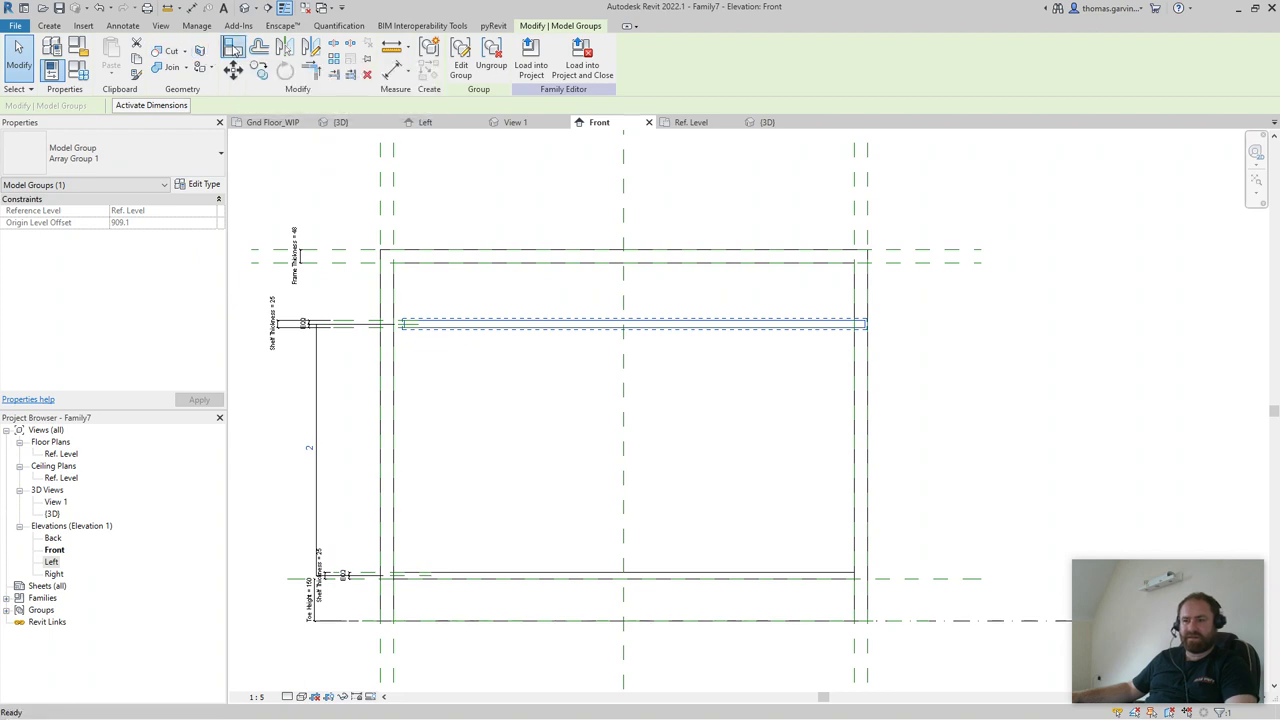
- Align the shelf's end to the frame reference and lock it in the Front elevation
click(233, 47)
scroll(412, 226, up, 2)
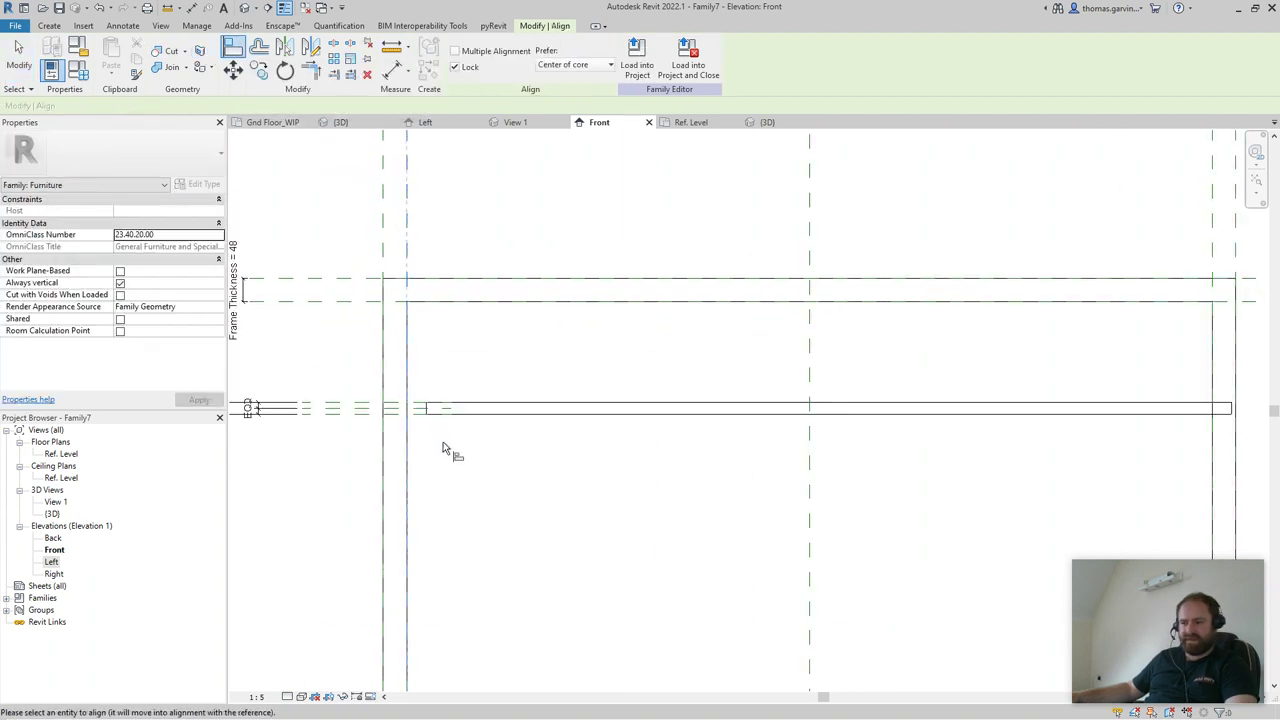
scroll(445, 449, up, 3)
click(410, 379)
scroll(446, 487, down, 3)
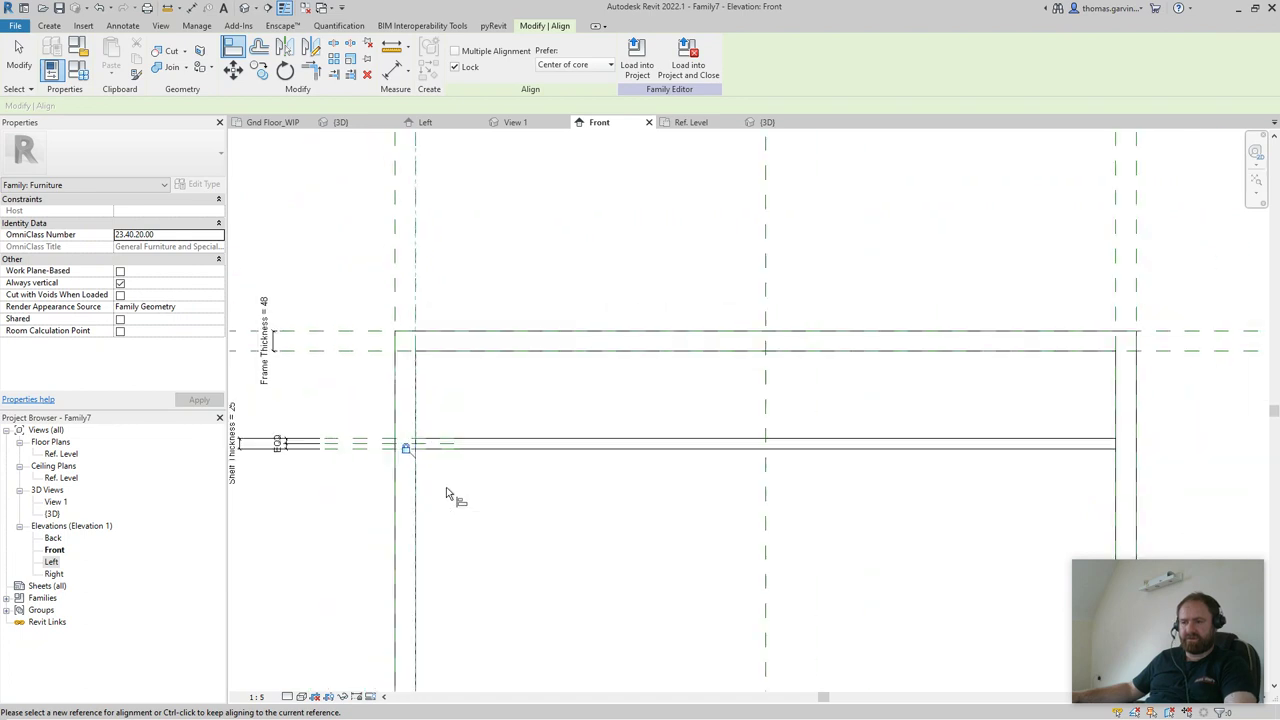
key(Escape)
- In the Left elevation, align the shelf's end to the frame's reference plane, then return to Front
double_click(52, 562)
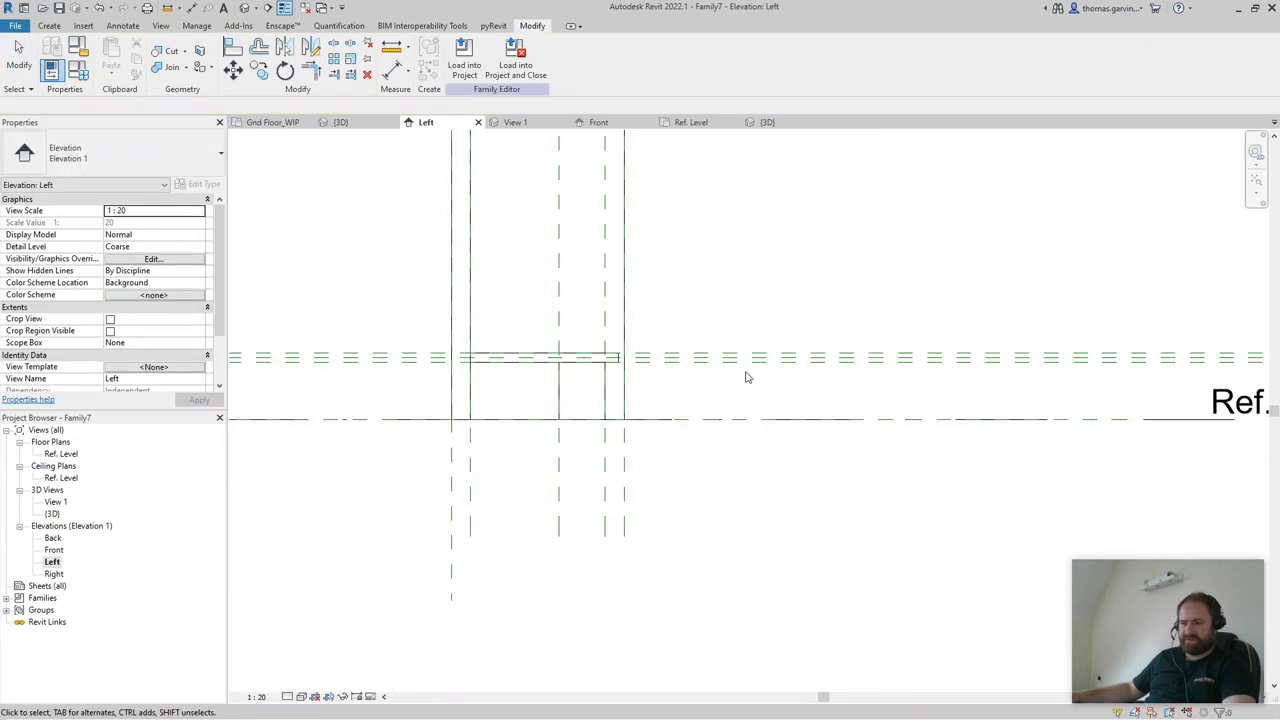
middle_drag(745, 377, 543, 351)
click(541, 331)
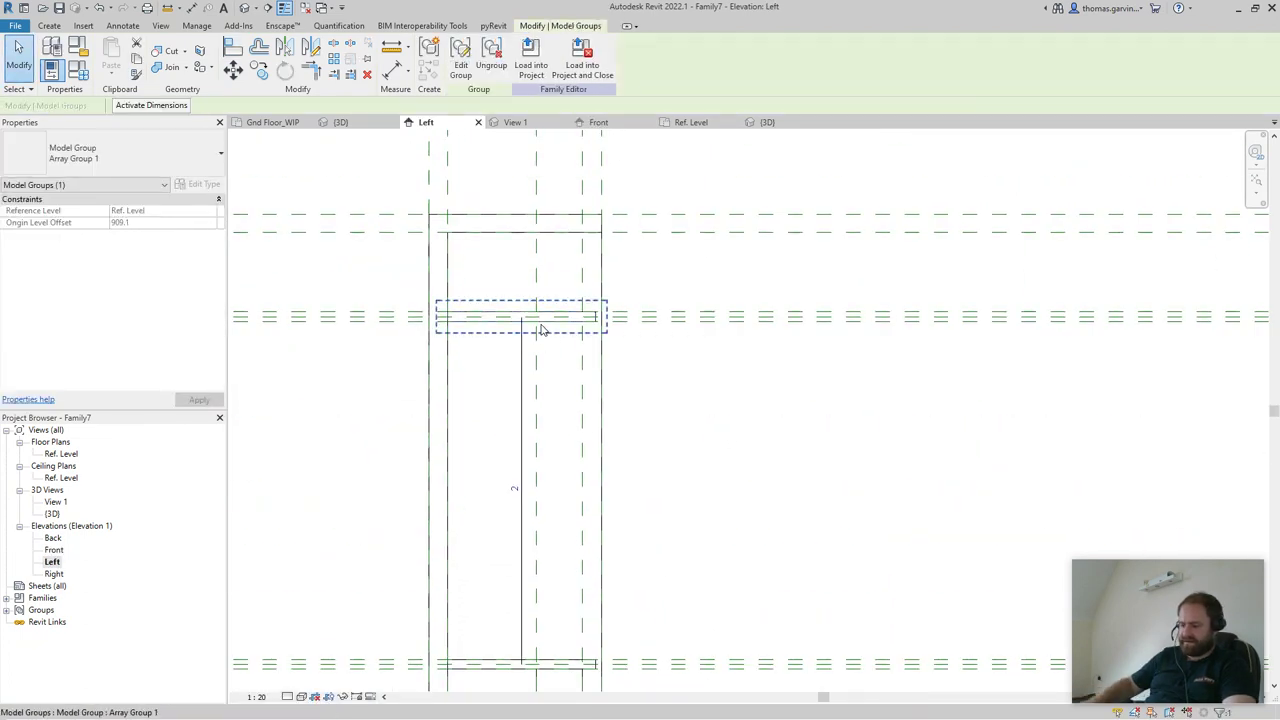
key(ctrl+z)
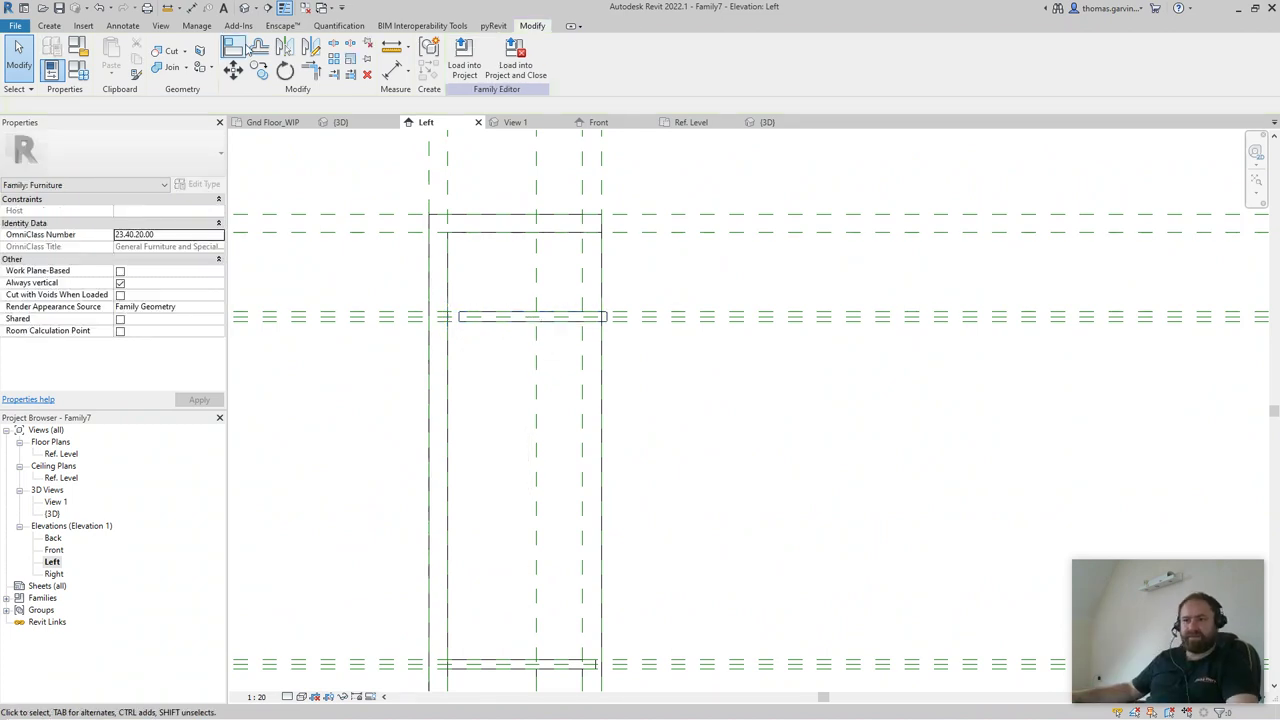
click(245, 50)
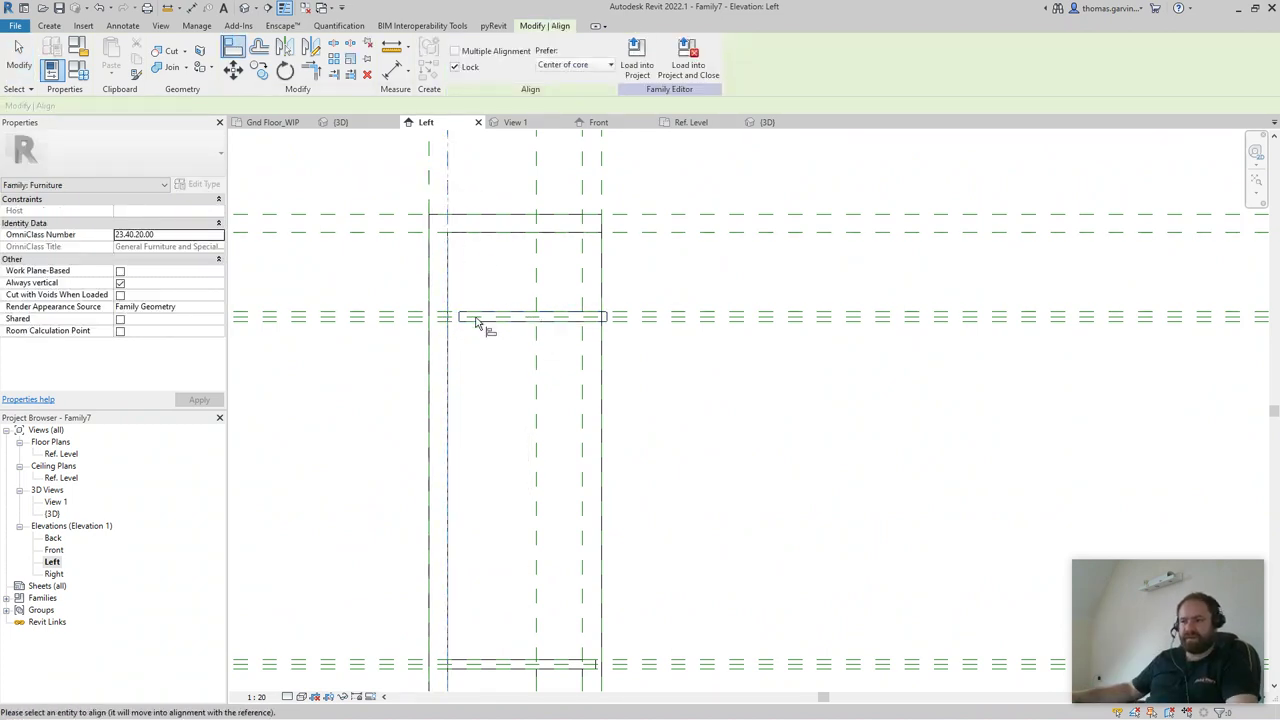
scroll(466, 334, up, 4)
click(460, 291)
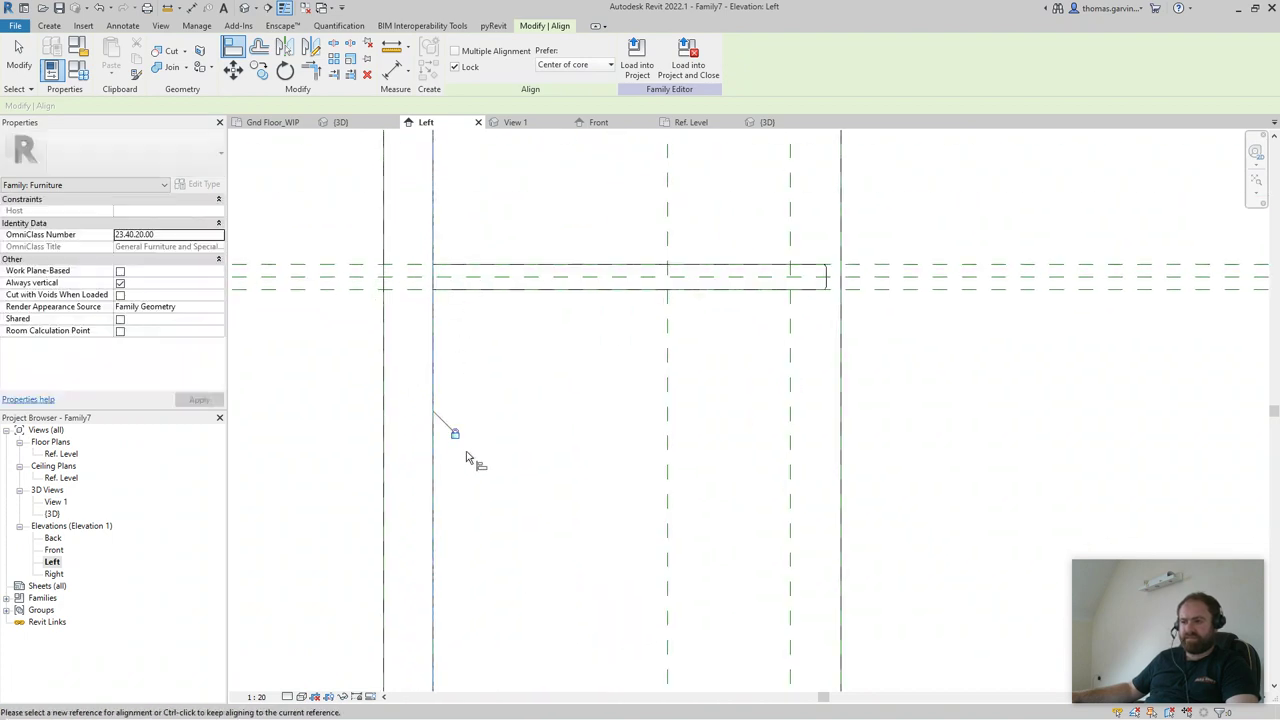
scroll(466, 457, down, 5)
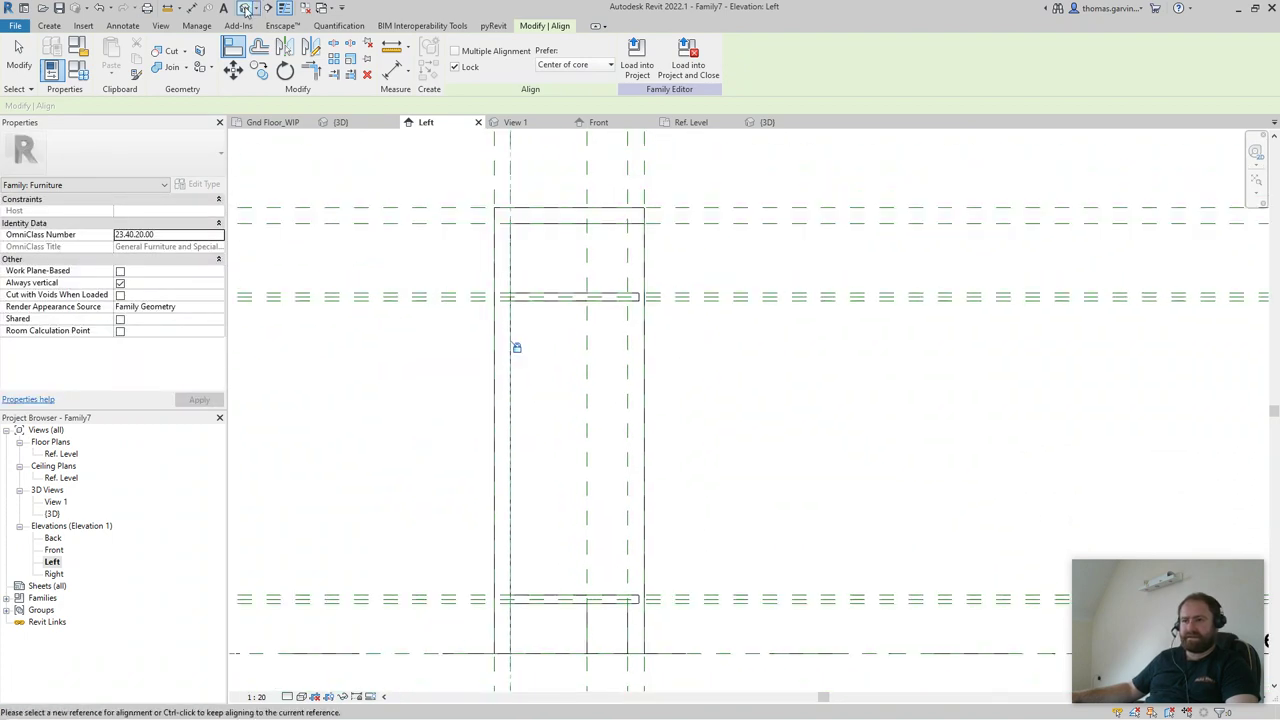
click(608, 122)
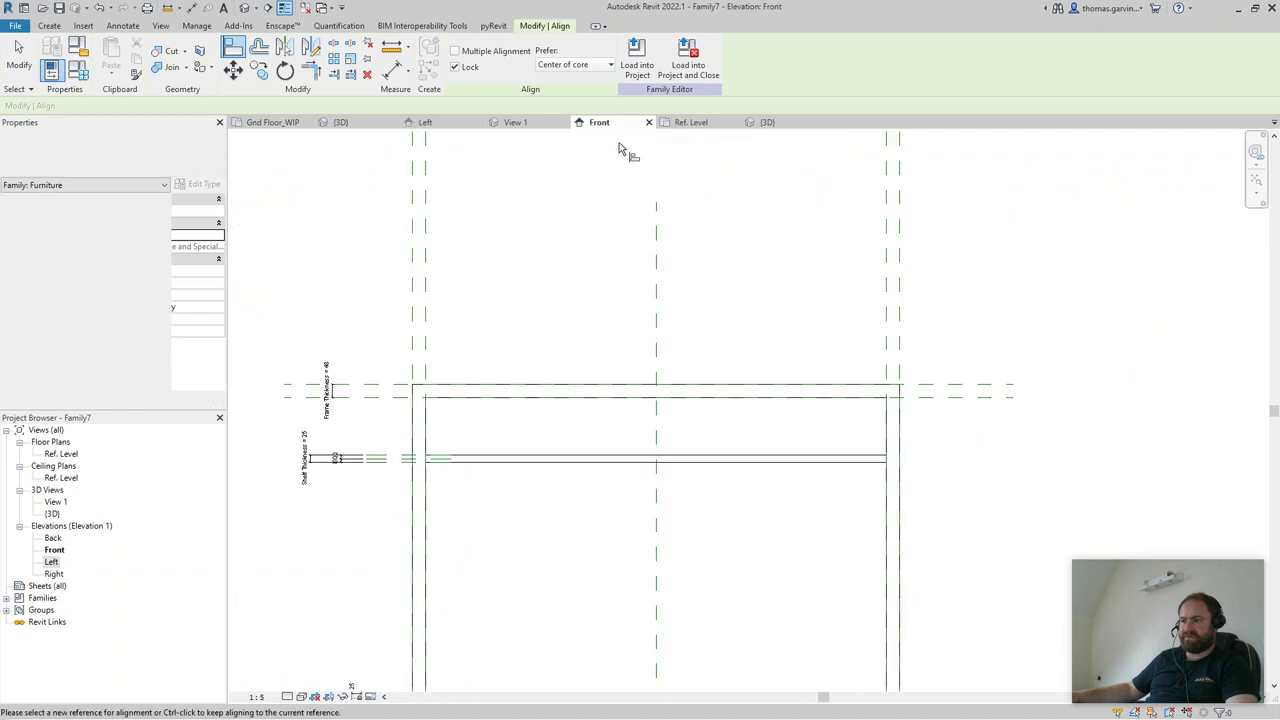
scroll(690, 300, down, 3)
scroll(726, 386, up, 4)
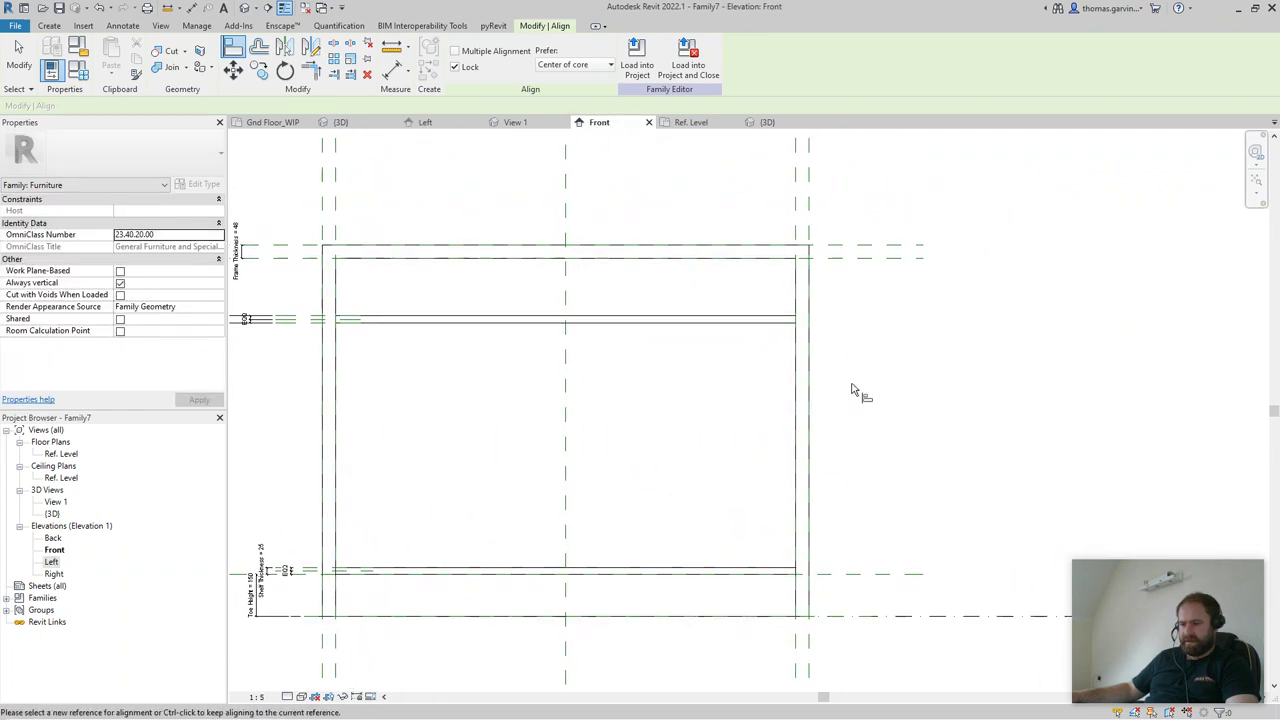
scroll(853, 390, down, 1)
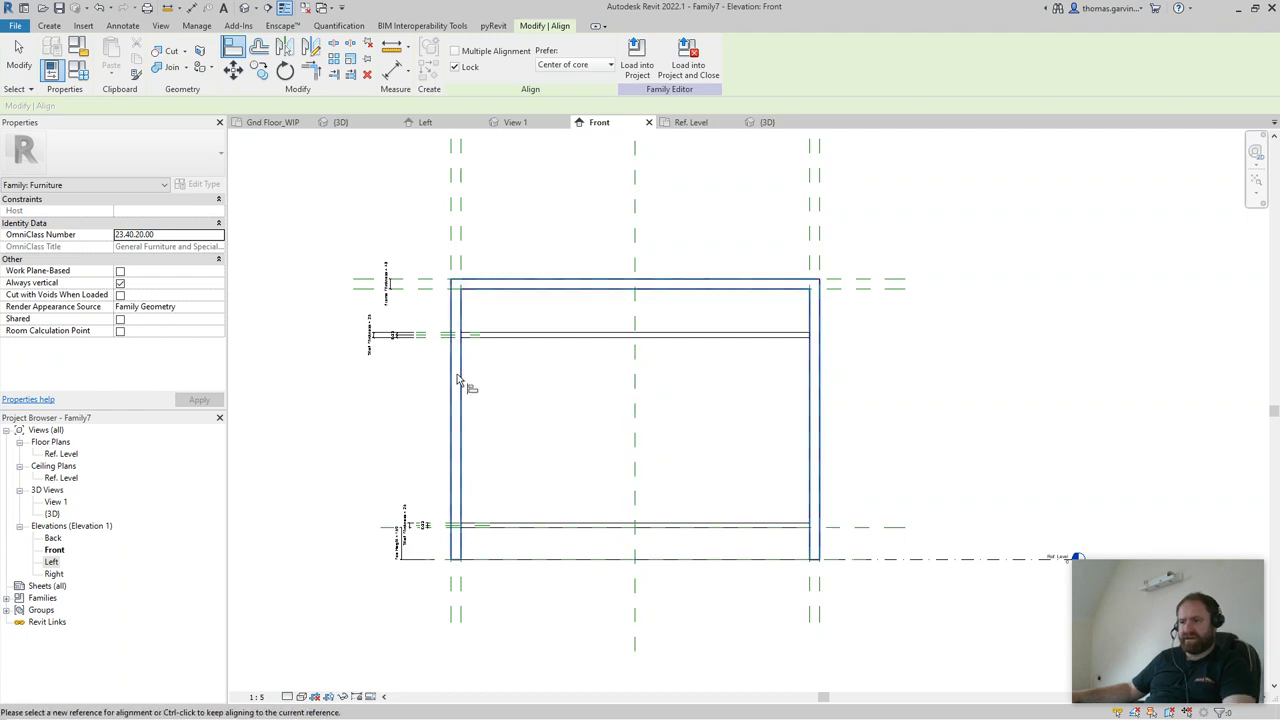
key(Escape)
key(Escape)
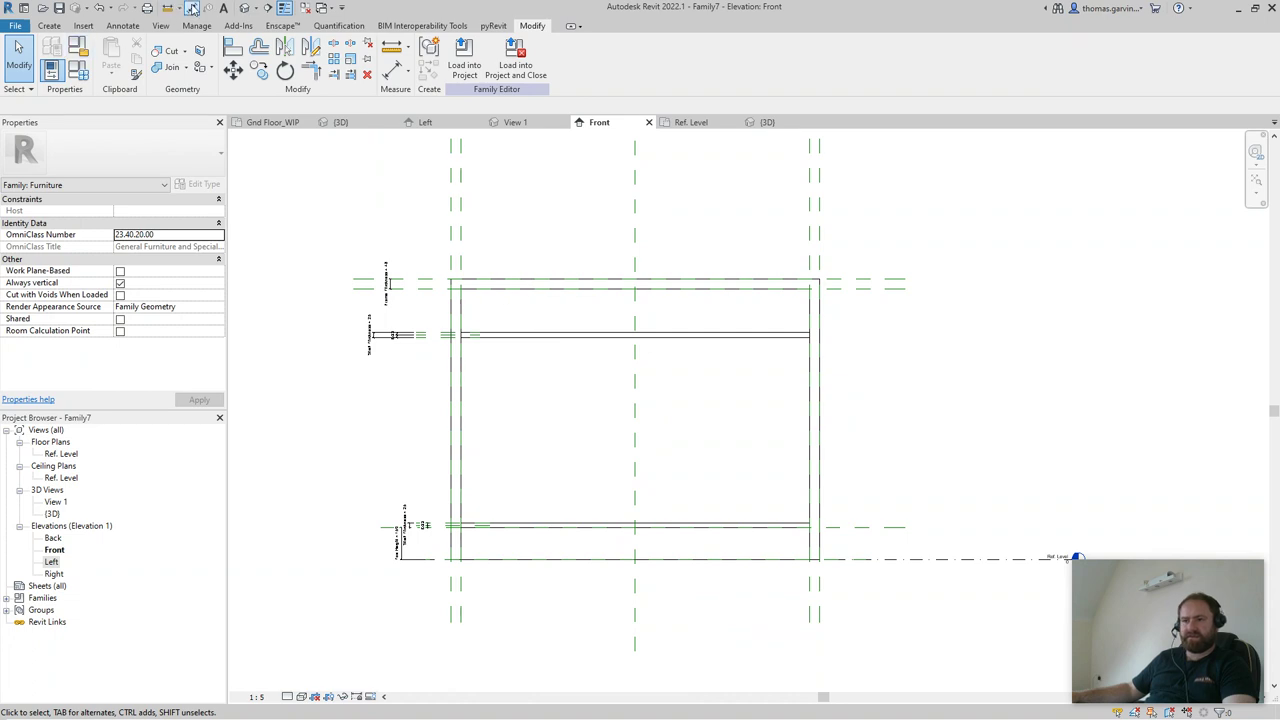
- Dimension from the top frame plane to the upper shelf and create the Shelf Space parameter (208)
key(d)
key(i)
scroll(506, 320, up, 2)
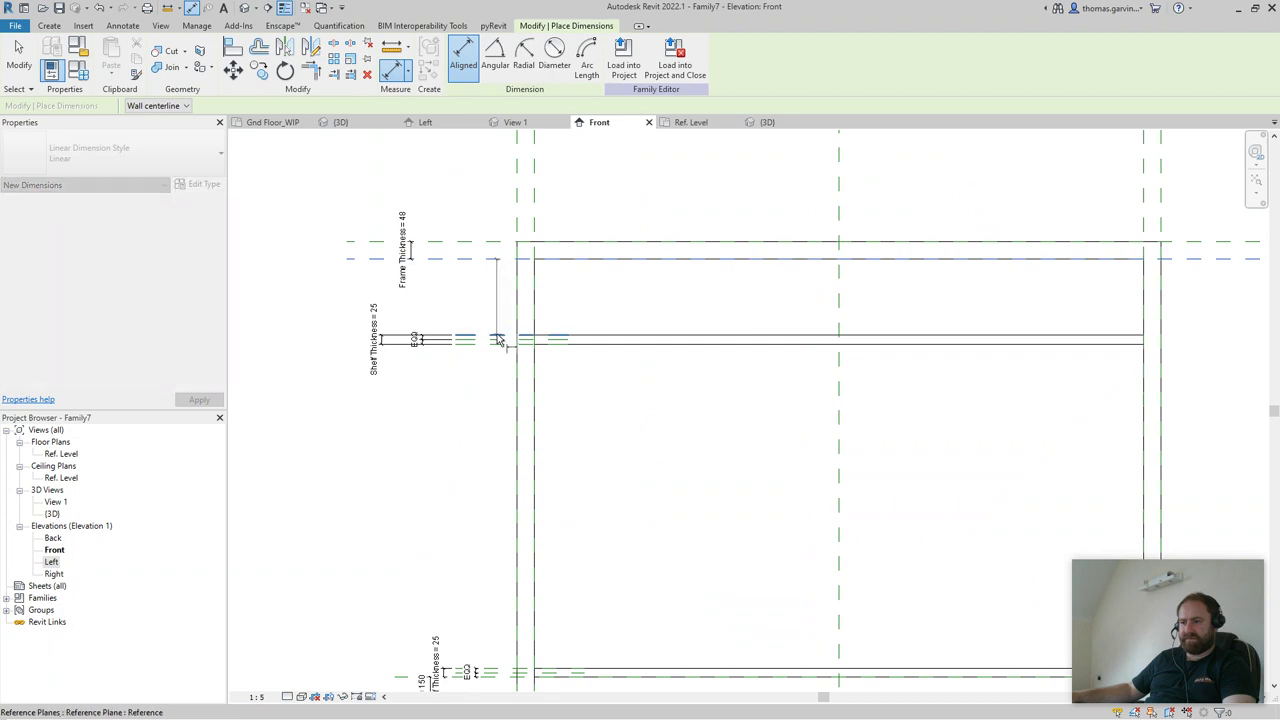
click(485, 258)
click(485, 336)
click(484, 315)
key(Escape)
key(Escape)
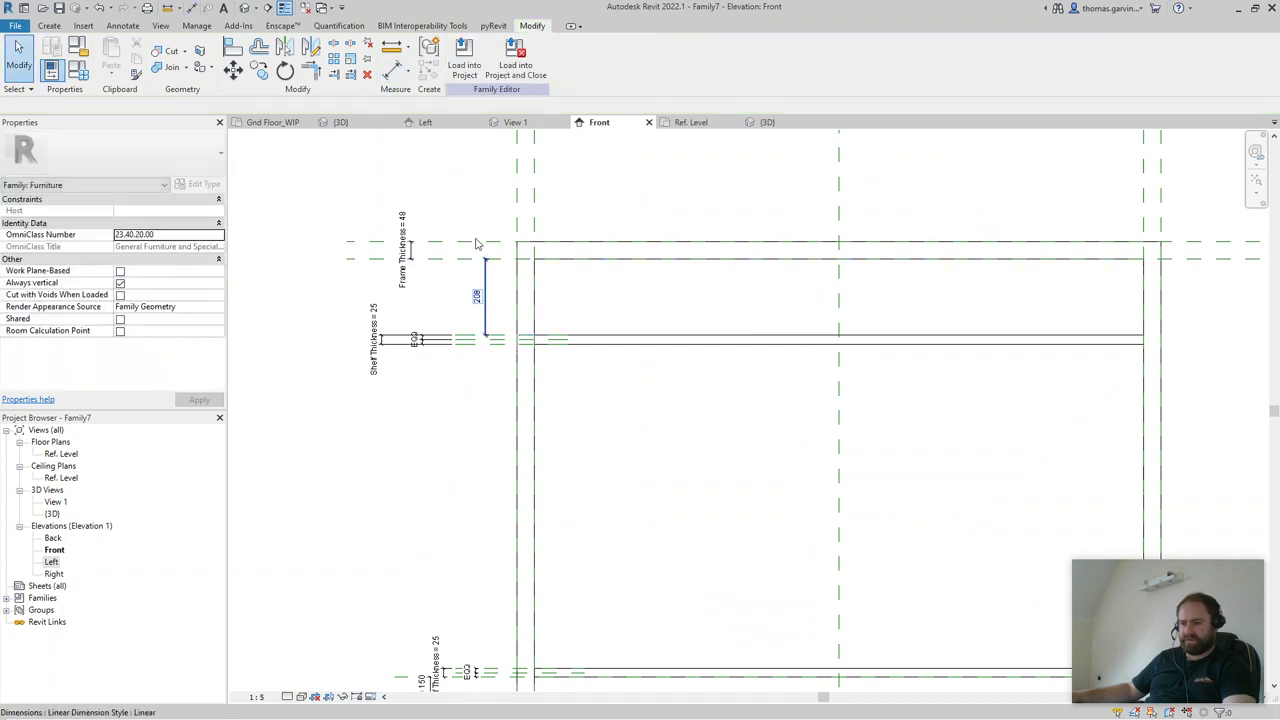
click(484, 315)
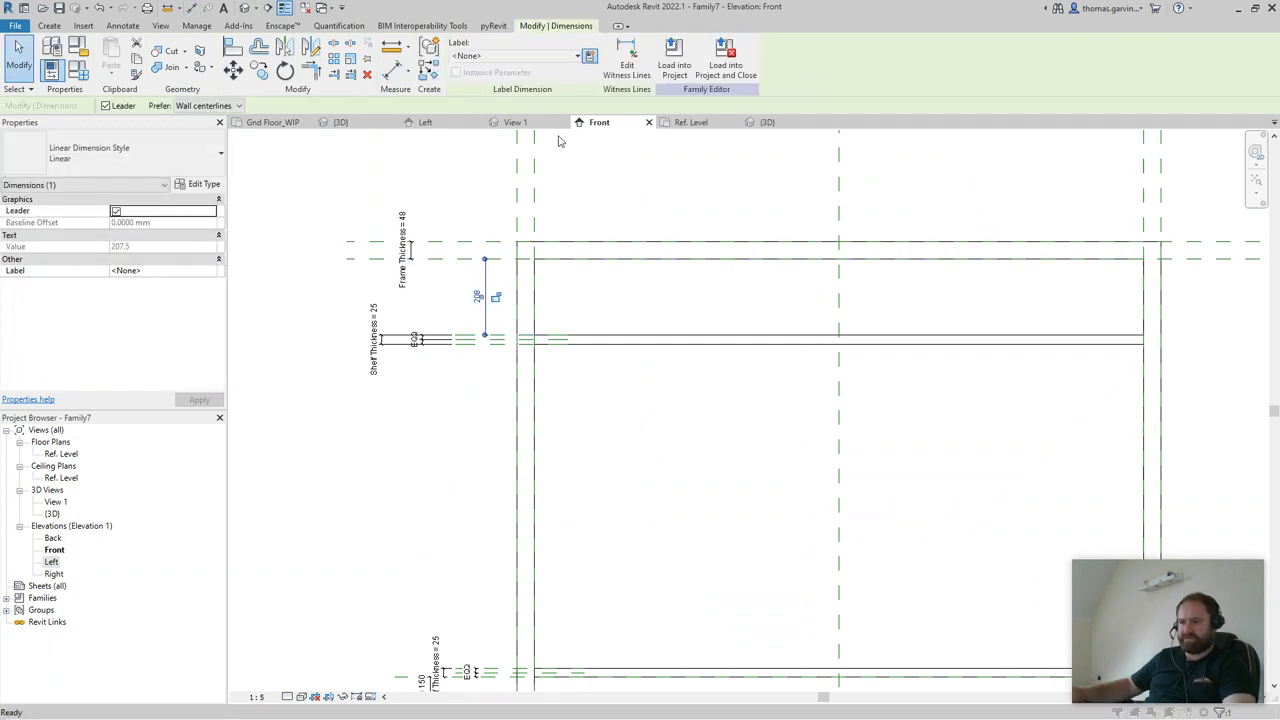
click(590, 56)
text(Shelf)
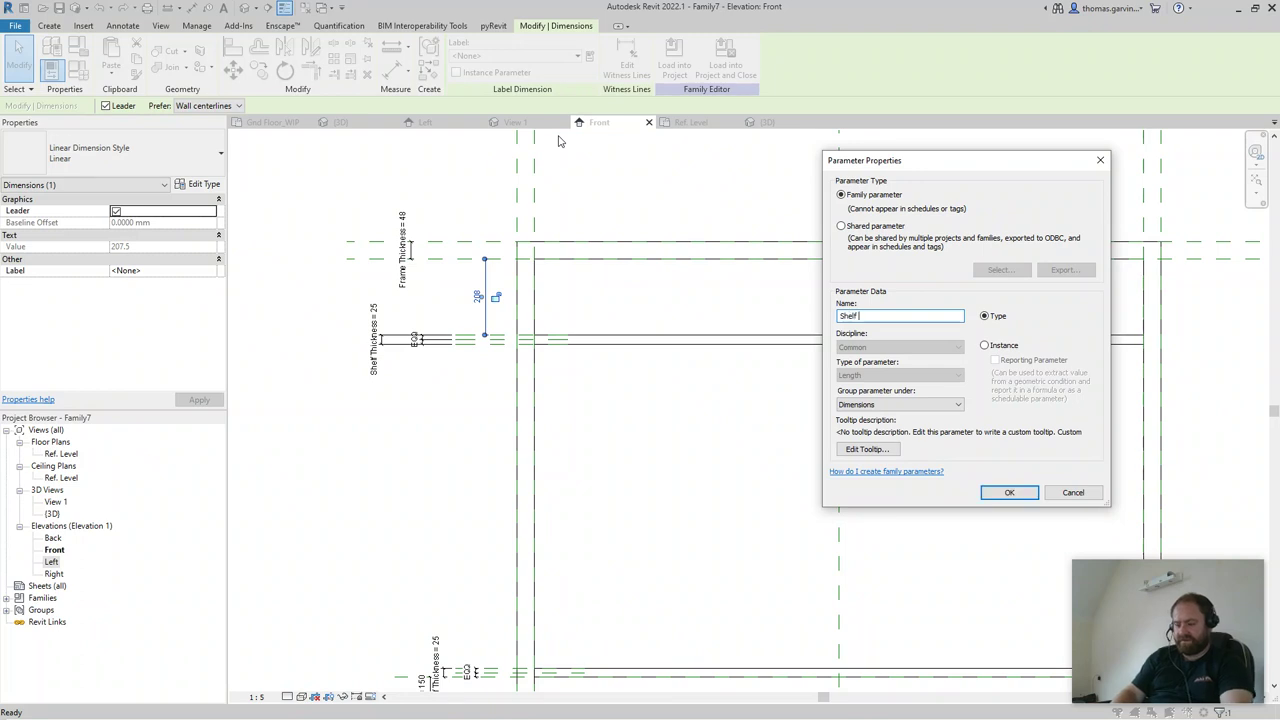
text( Space)
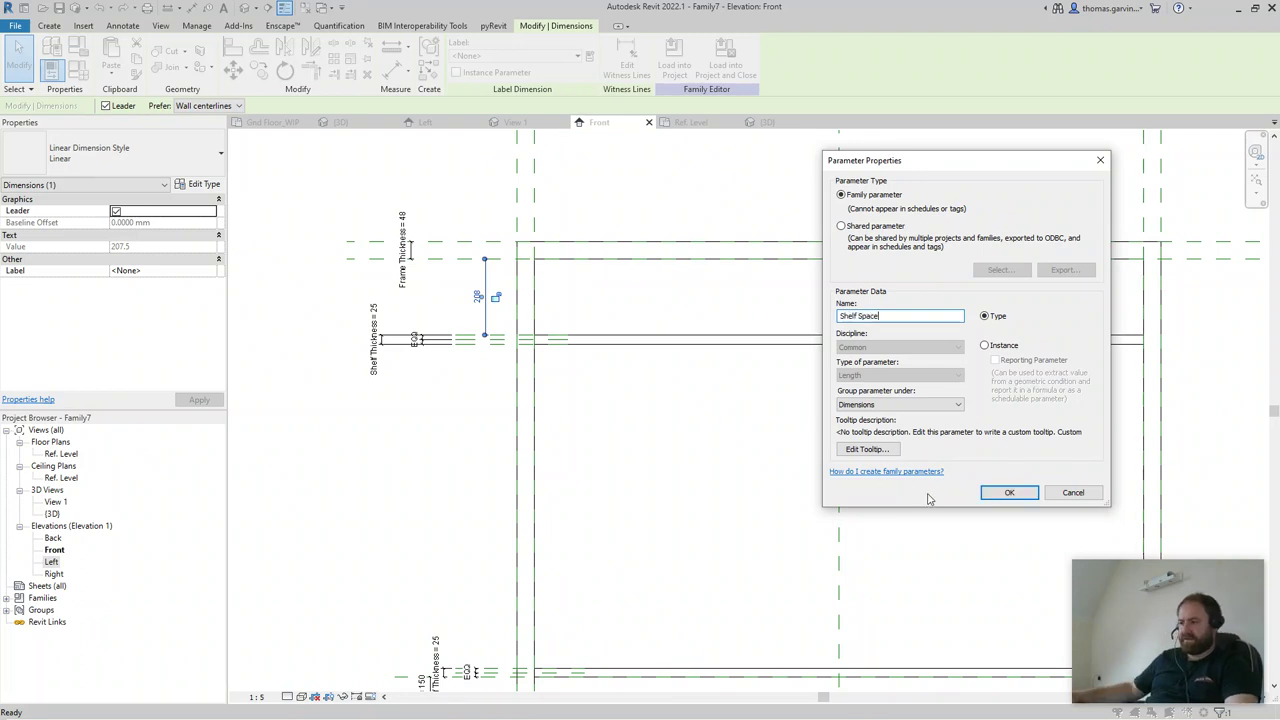
click(1009, 492)
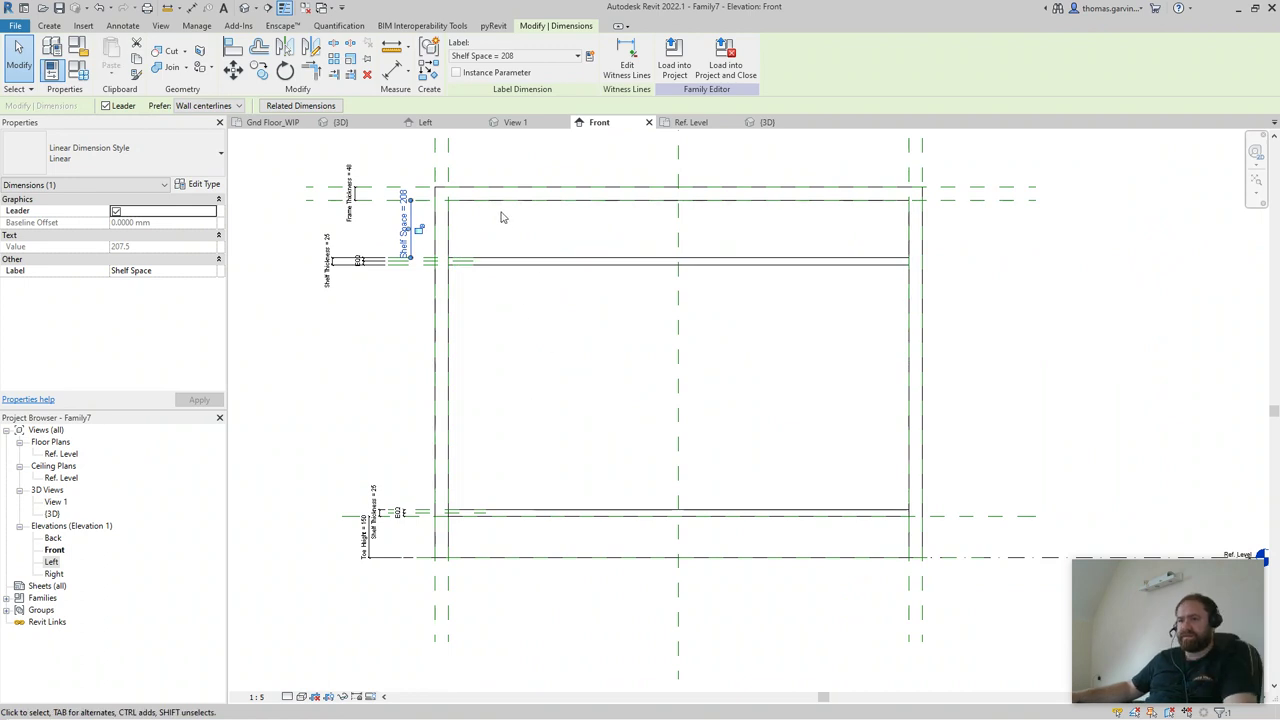
- Recentre the Front elevation on the bookcase after a brief look at the Back elevation
scroll(400, 225, up, 2)
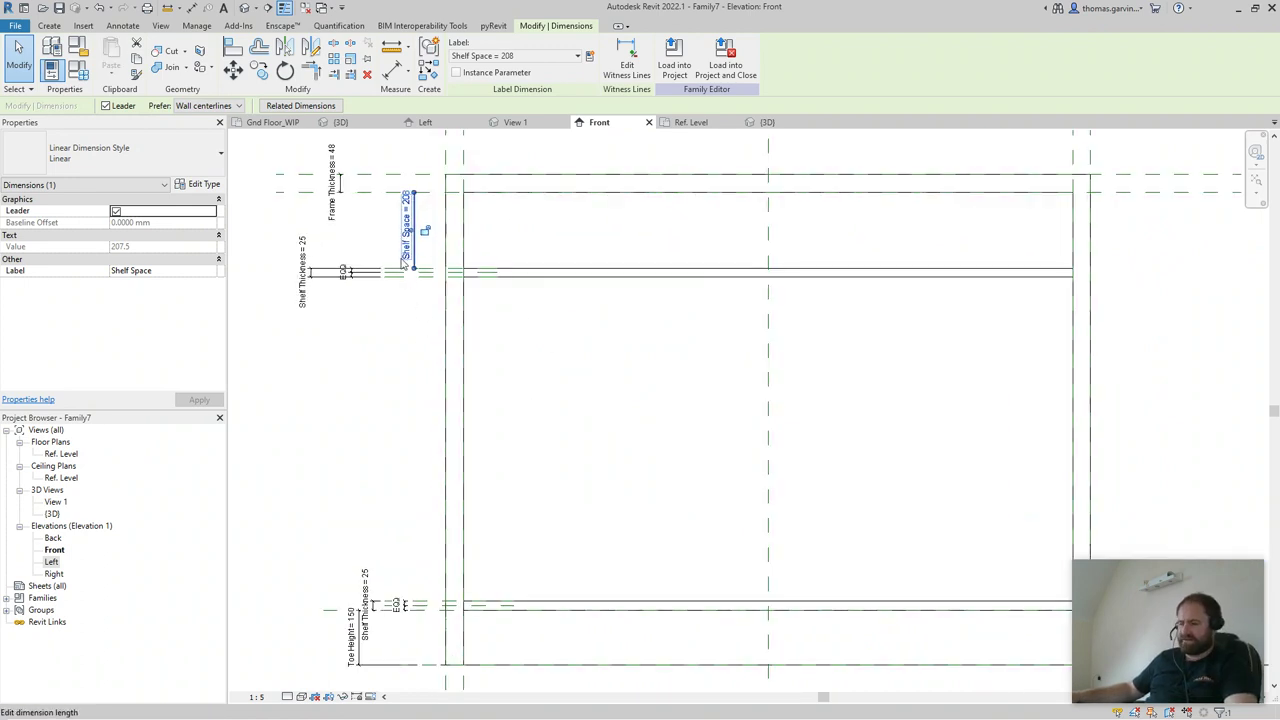
scroll(617, 432, down, 1)
middle_drag(634, 443, 614, 411)
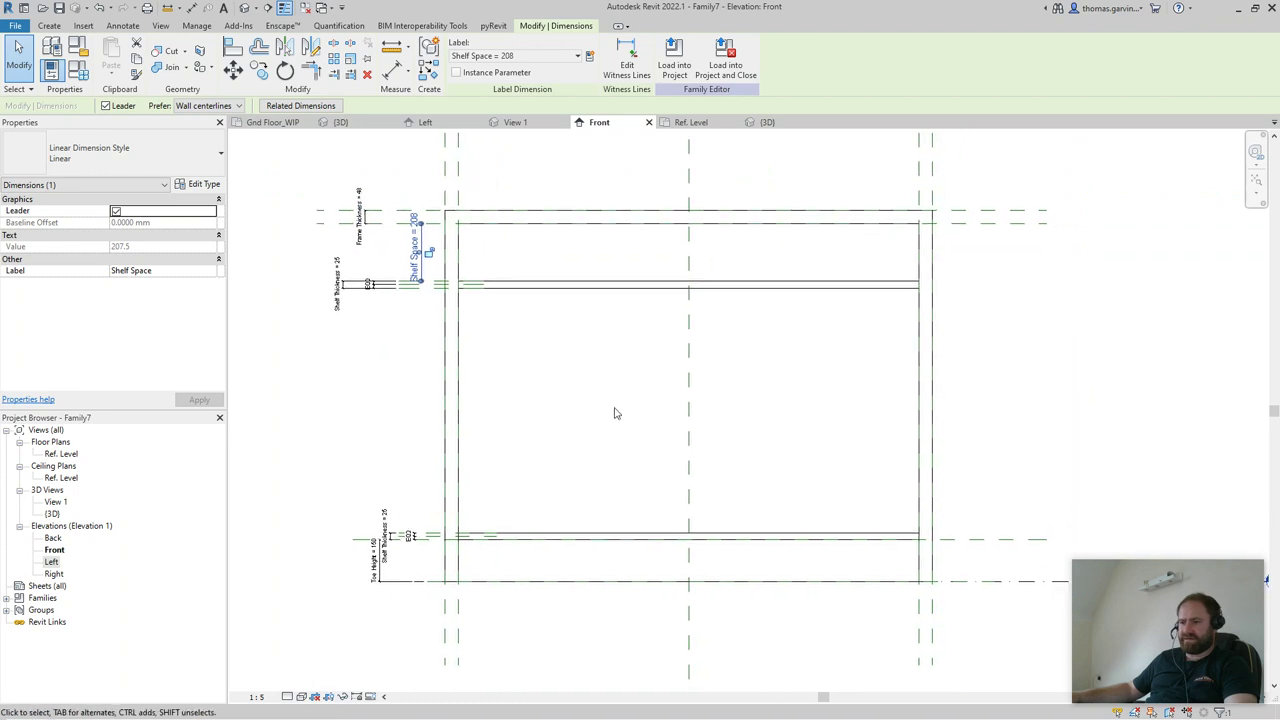
scroll(430, 303, up, 1)
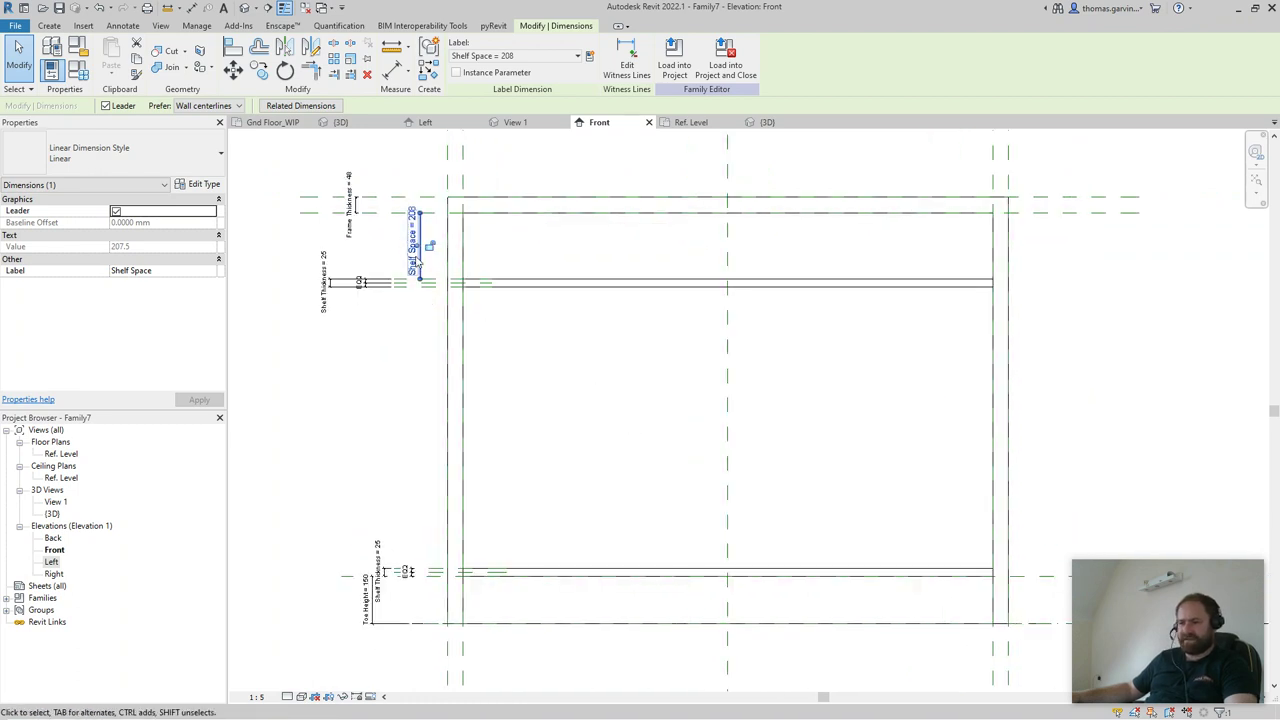
middle_drag(647, 286, 591, 262)
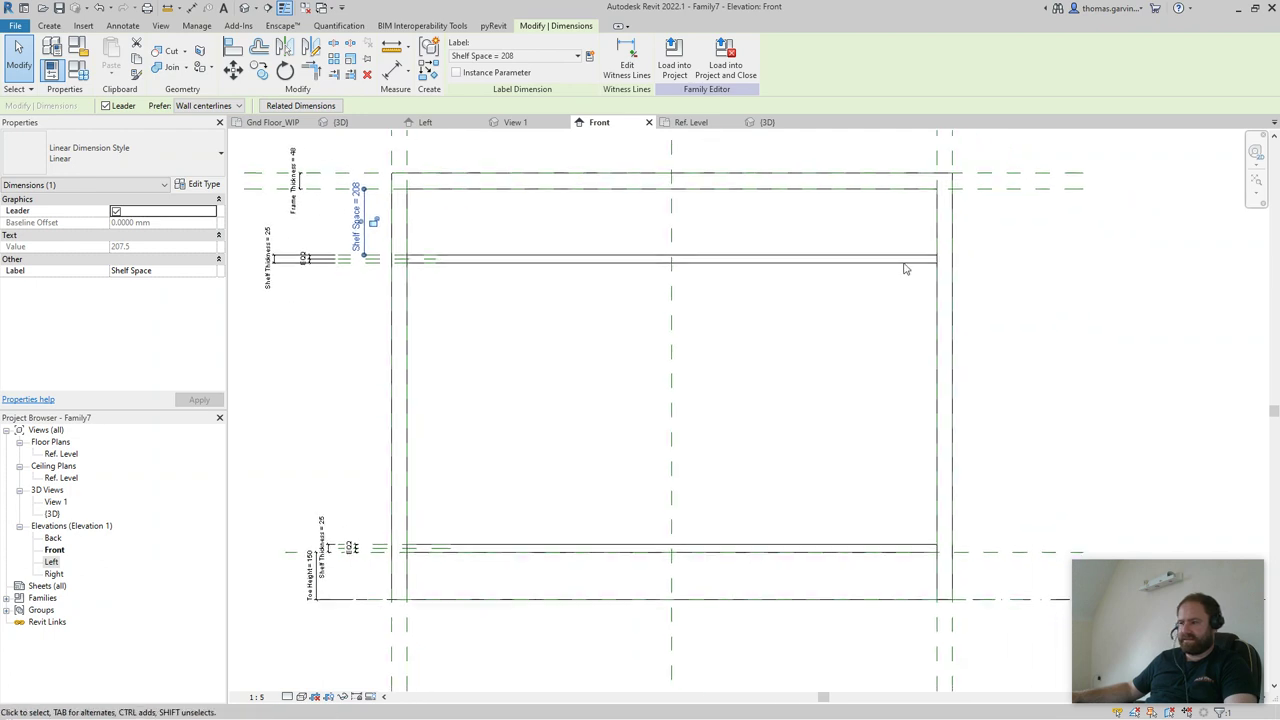
scroll(751, 466, down, 3)
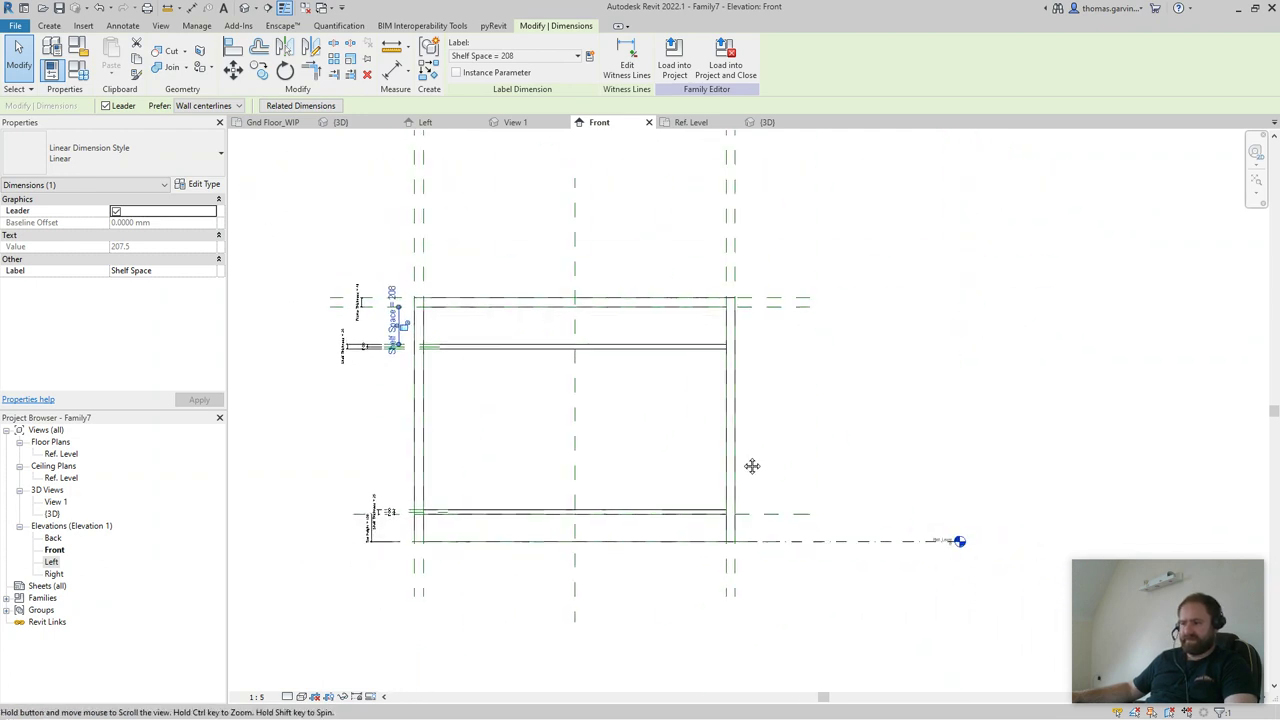
double_click(52, 538)
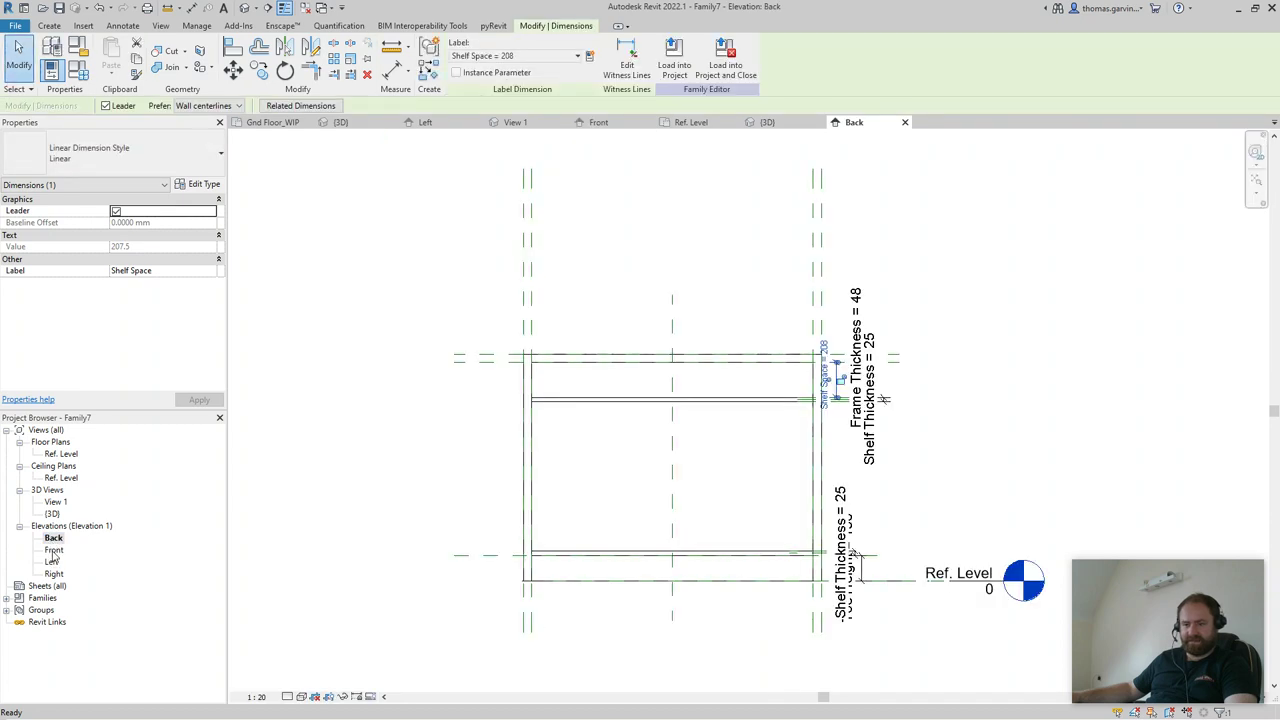
double_click(53, 550)
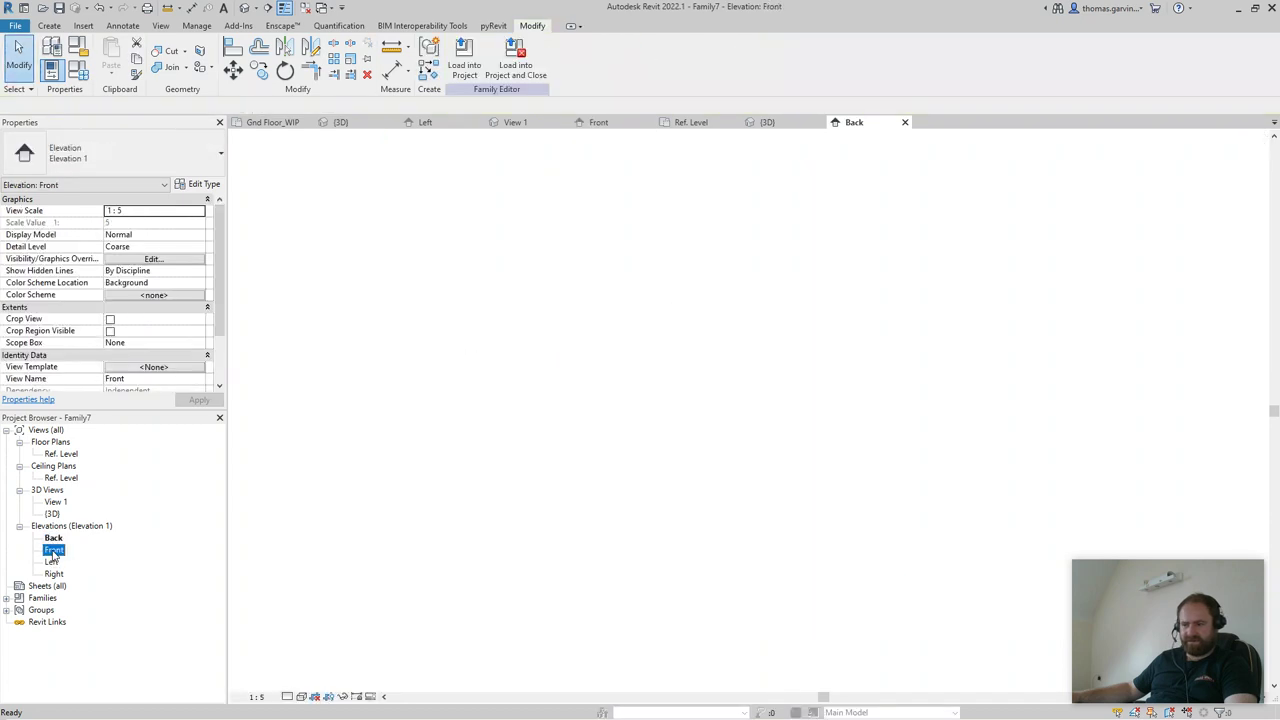
click(192, 7)
- Dimension from Ref. Level to the top frame plane and label it with a new Height parameter
click(758, 543)
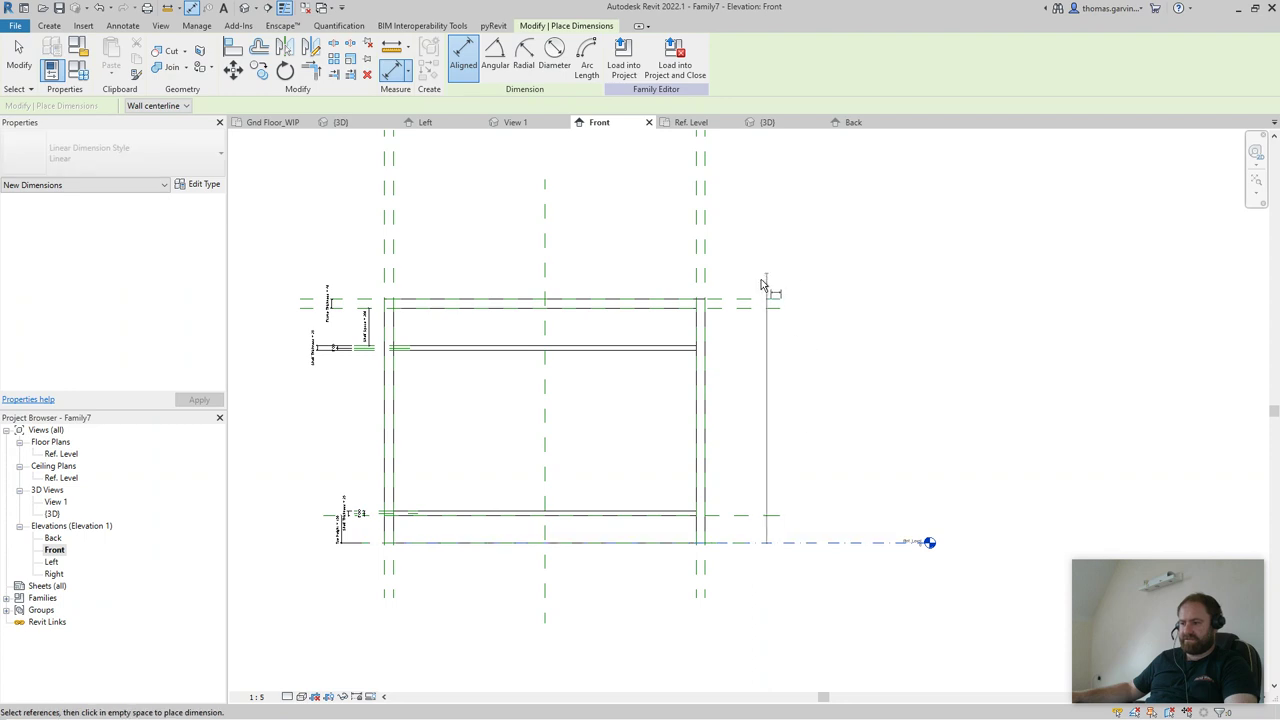
click(745, 300)
click(760, 400)
key(Escape)
key(Escape)
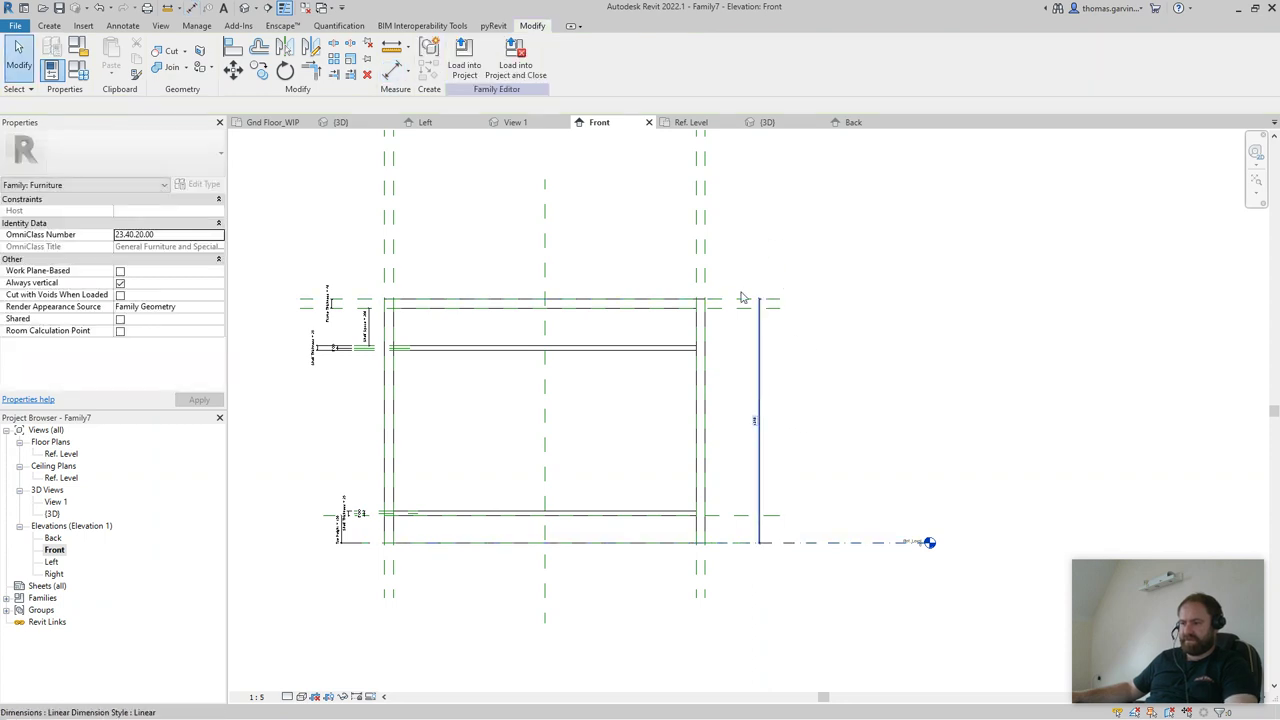
click(742, 298)
click(587, 72)
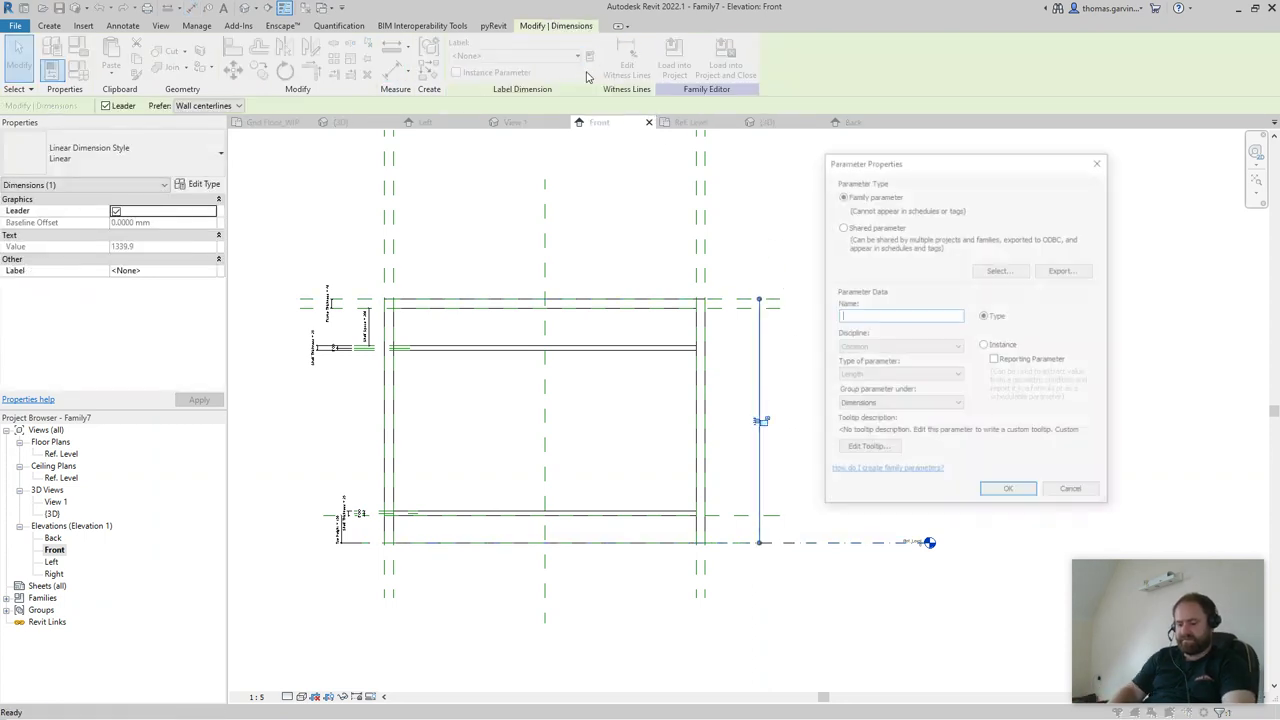
text(Height)
key(Return)
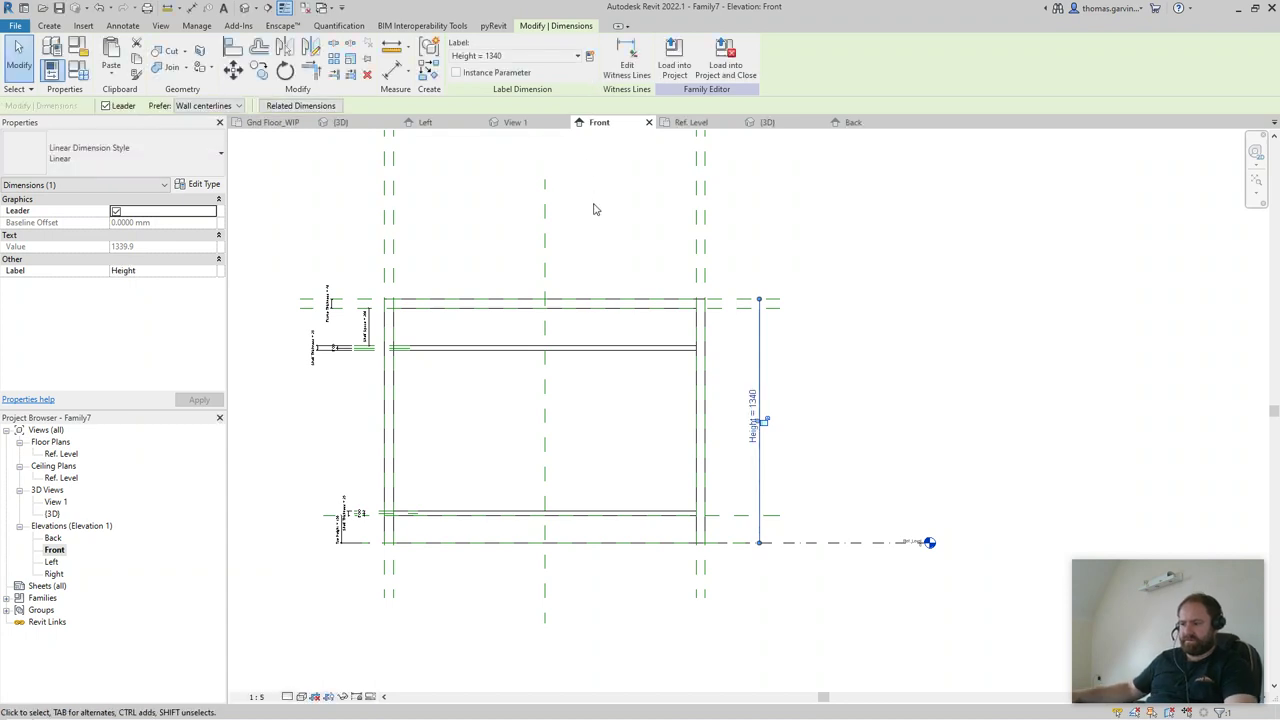
key(Escape)
scroll(470, 495, up, 3)
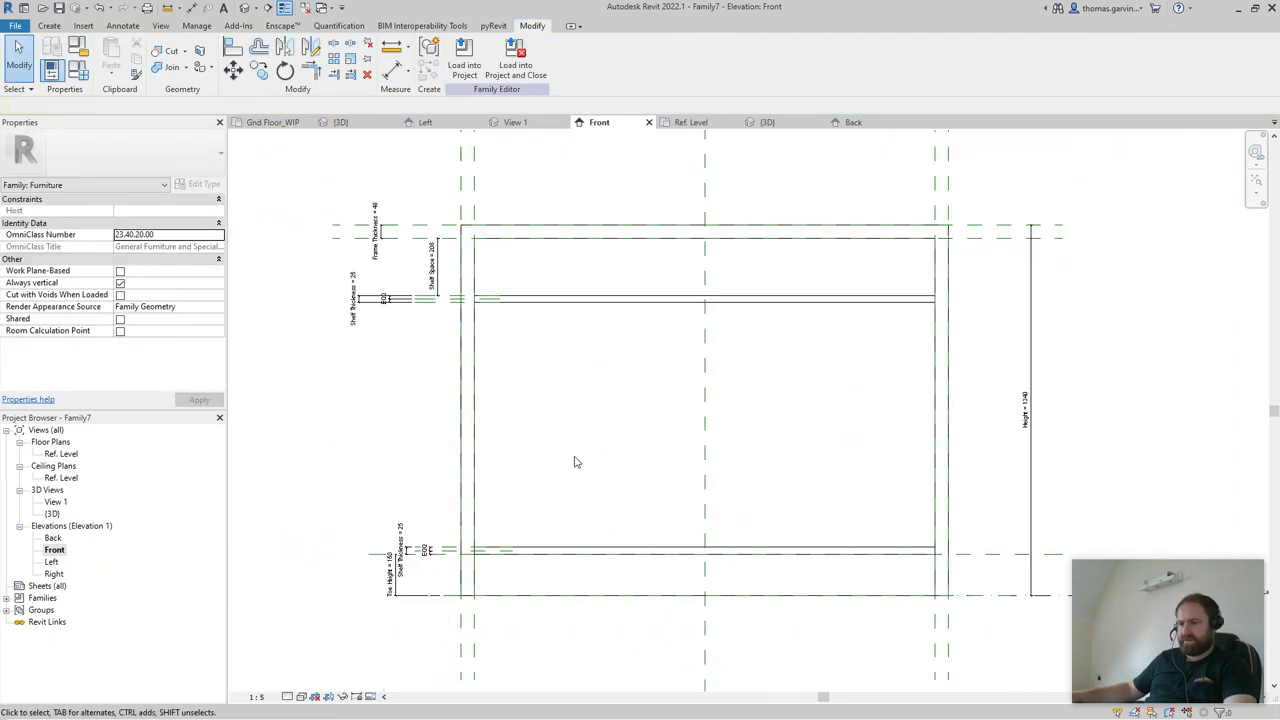
middle_drag(575, 462, 538, 450)
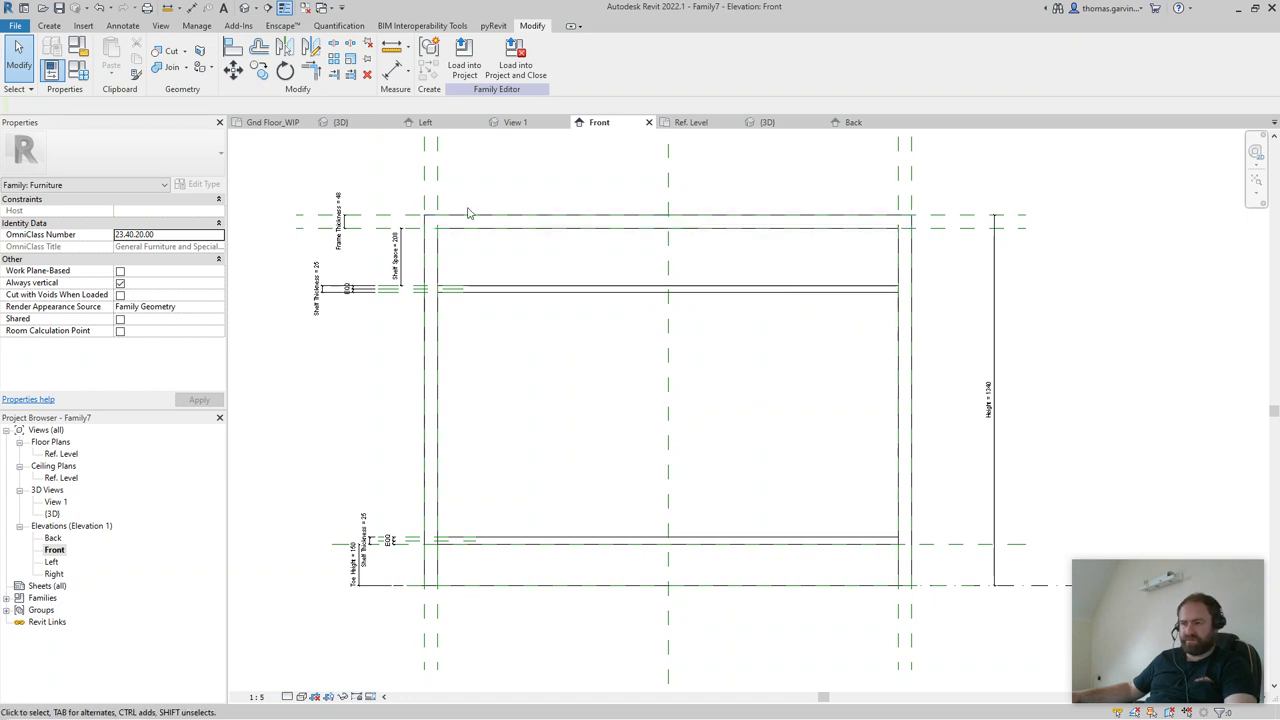
- In Family Types, set the Shelf Space formula to Height-Toe Height-2*Shelf Thickness-Frame Thickness
click(79, 70)
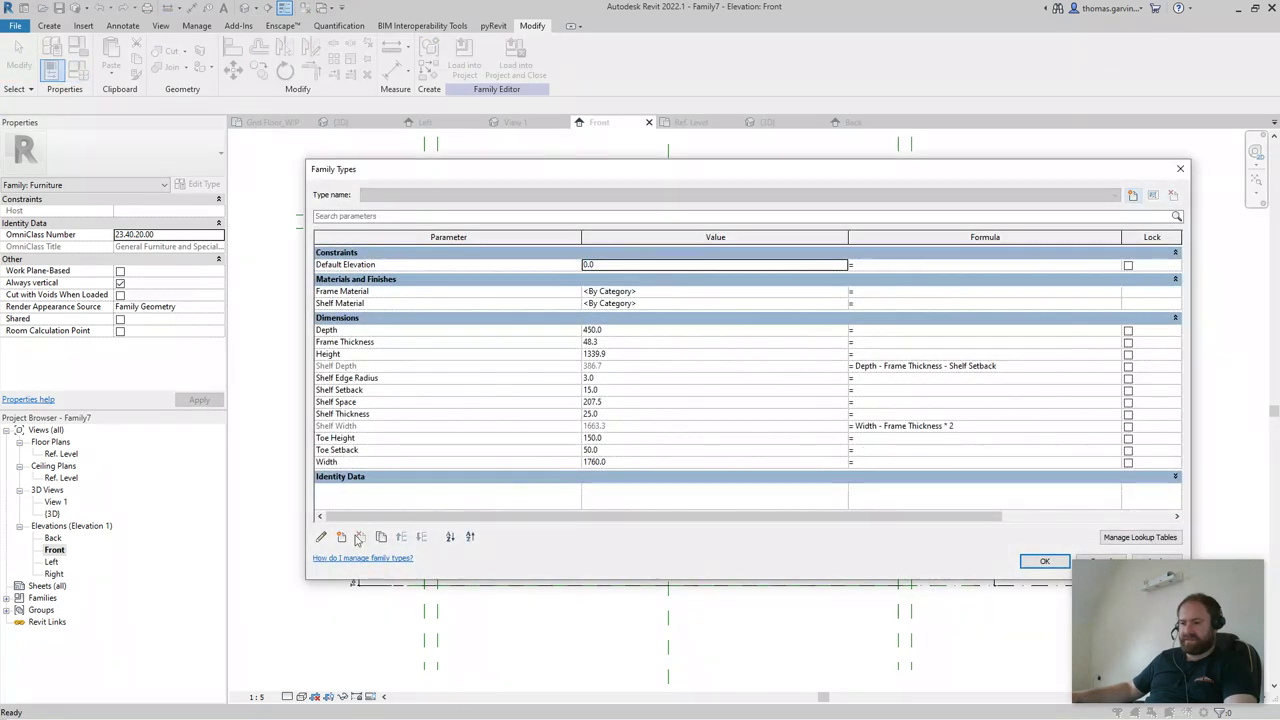
click(342, 536)
key(Escape)
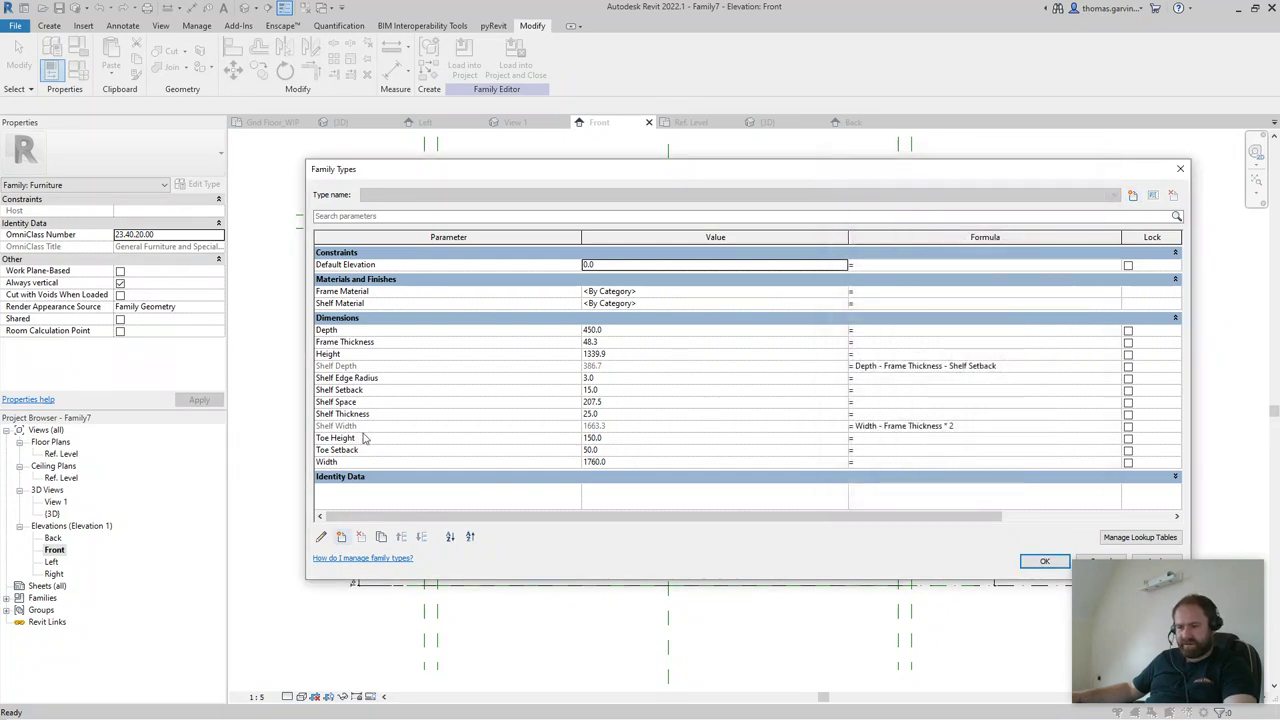
click(872, 403)
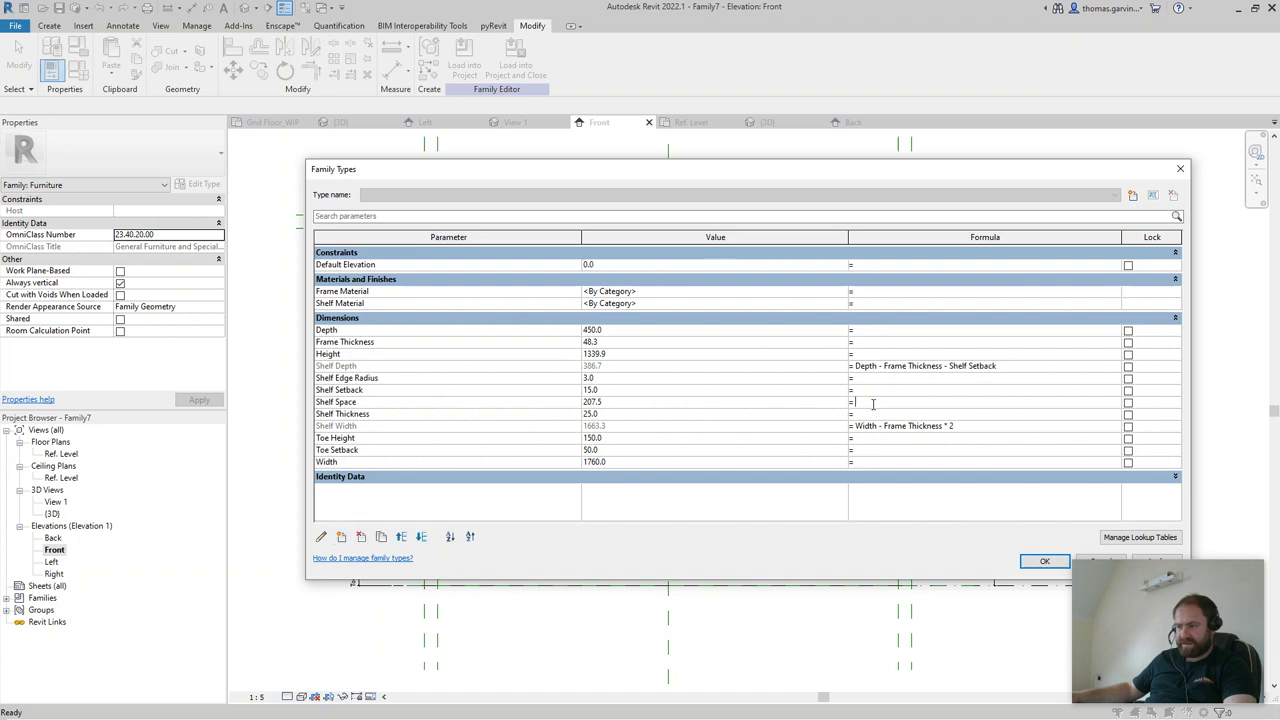
text(Height-Toe Height-2*Shelf Depth-Frame)
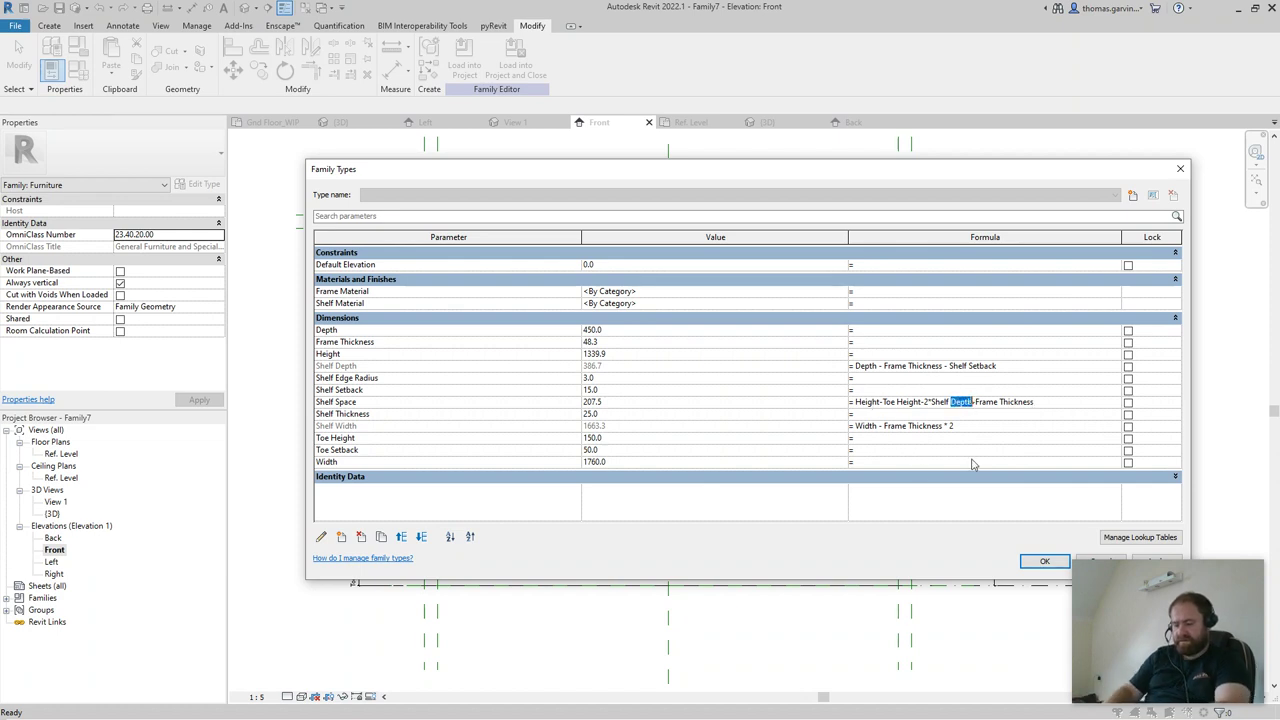
text(Thickness)
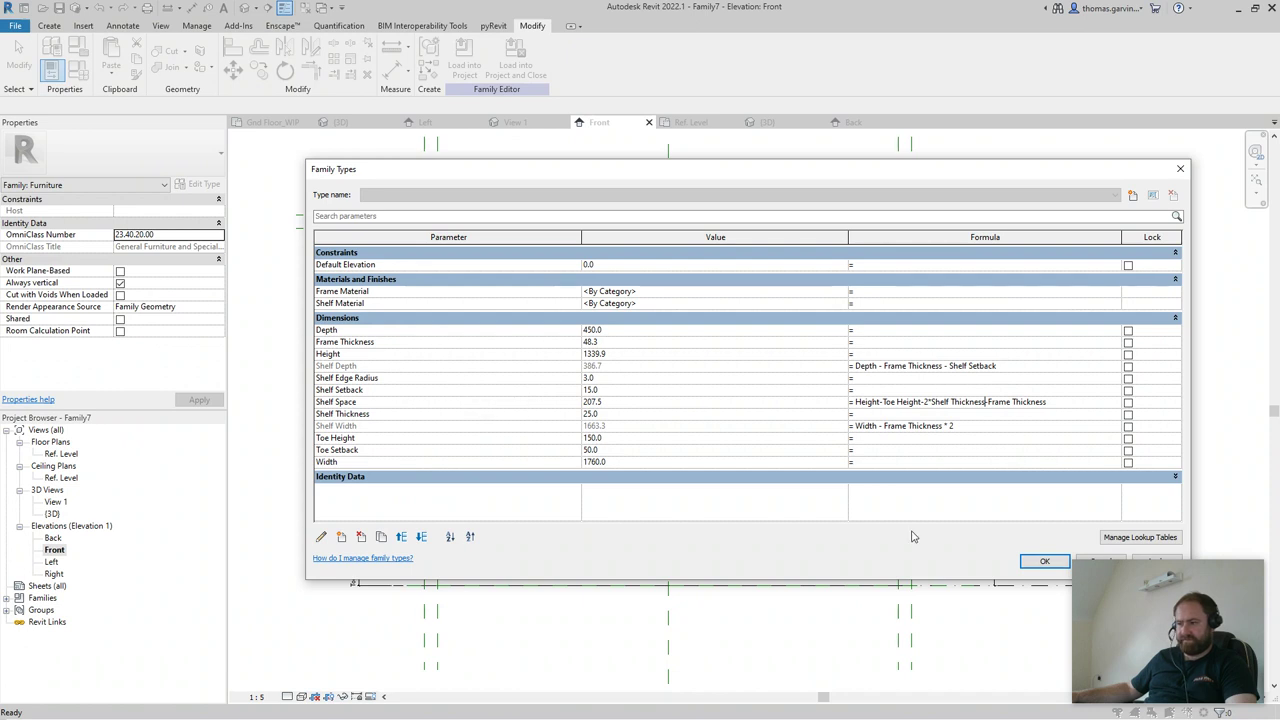
click(1044, 561)
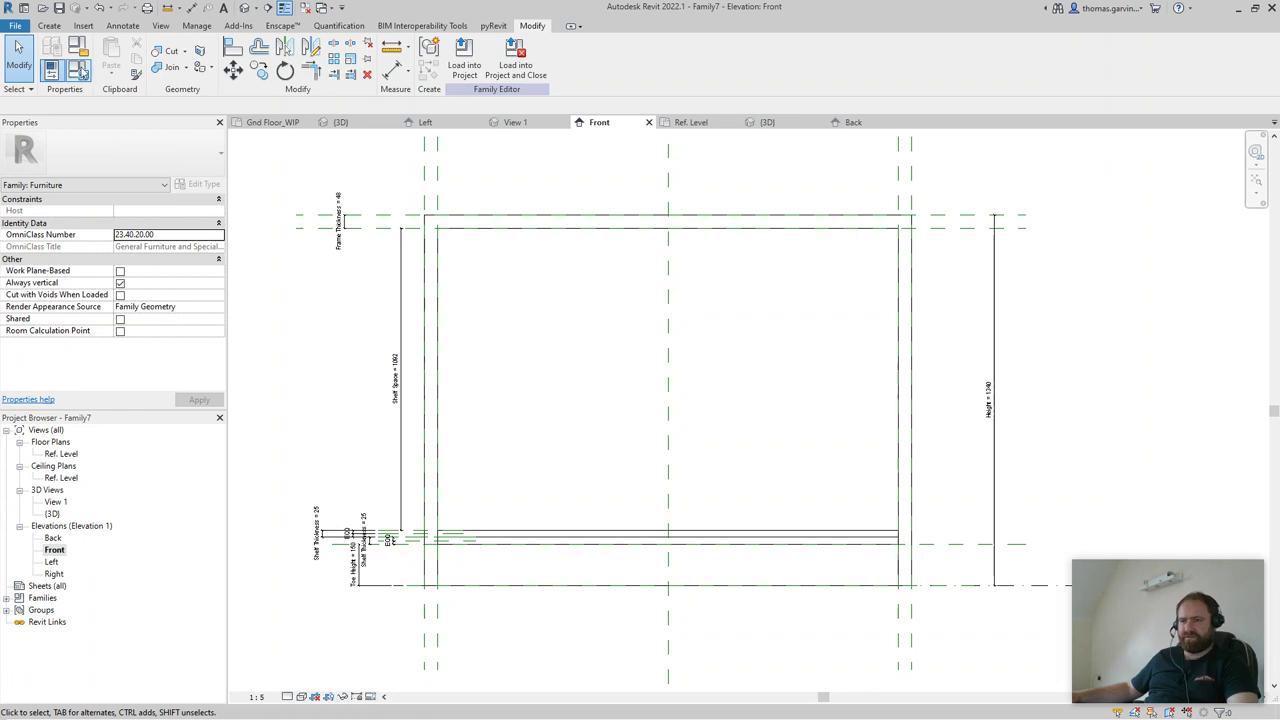
- Enclose the Shelf Space formula in parentheses in Family Types, giving 1091.6
click(79, 70)
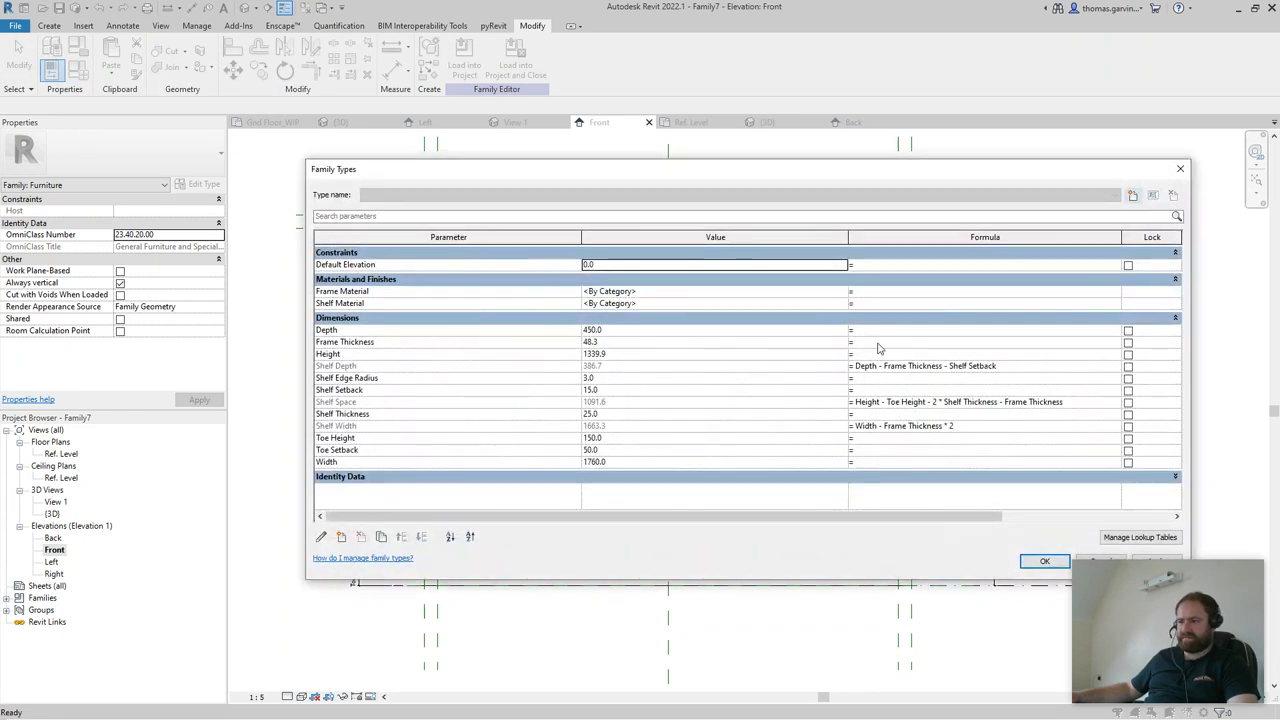
click(855, 403)
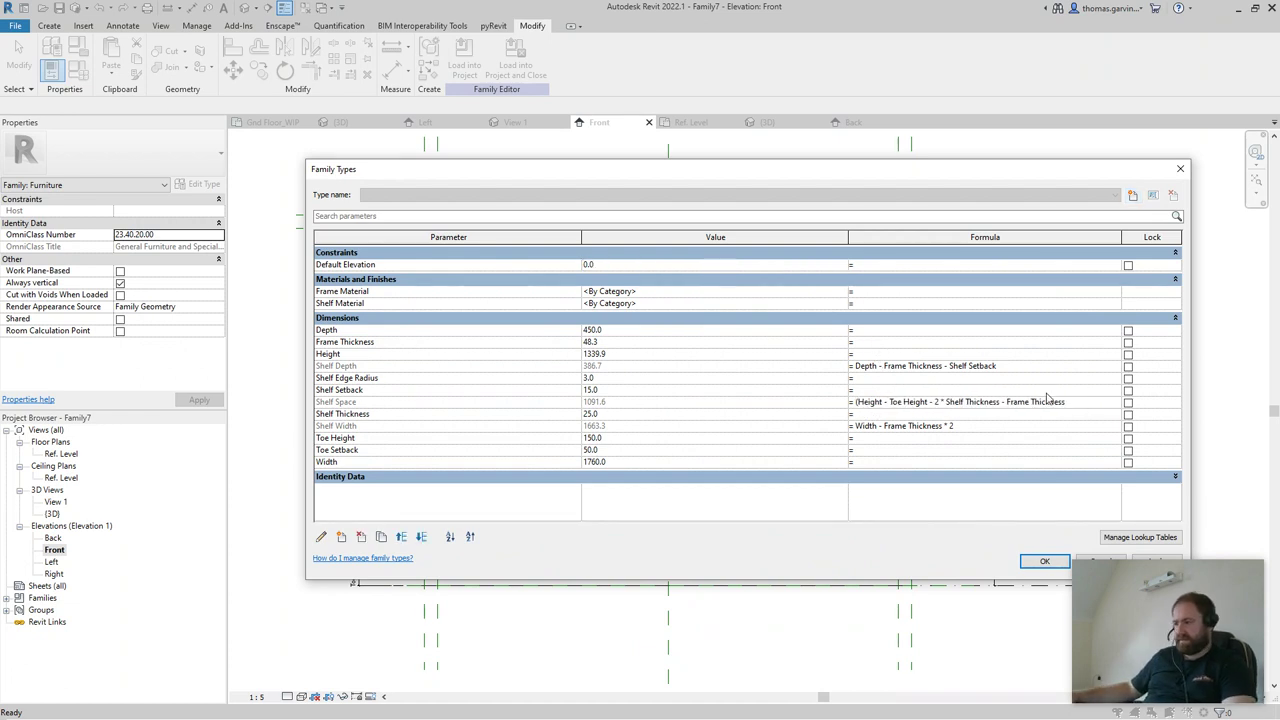
click(1088, 405)
text())
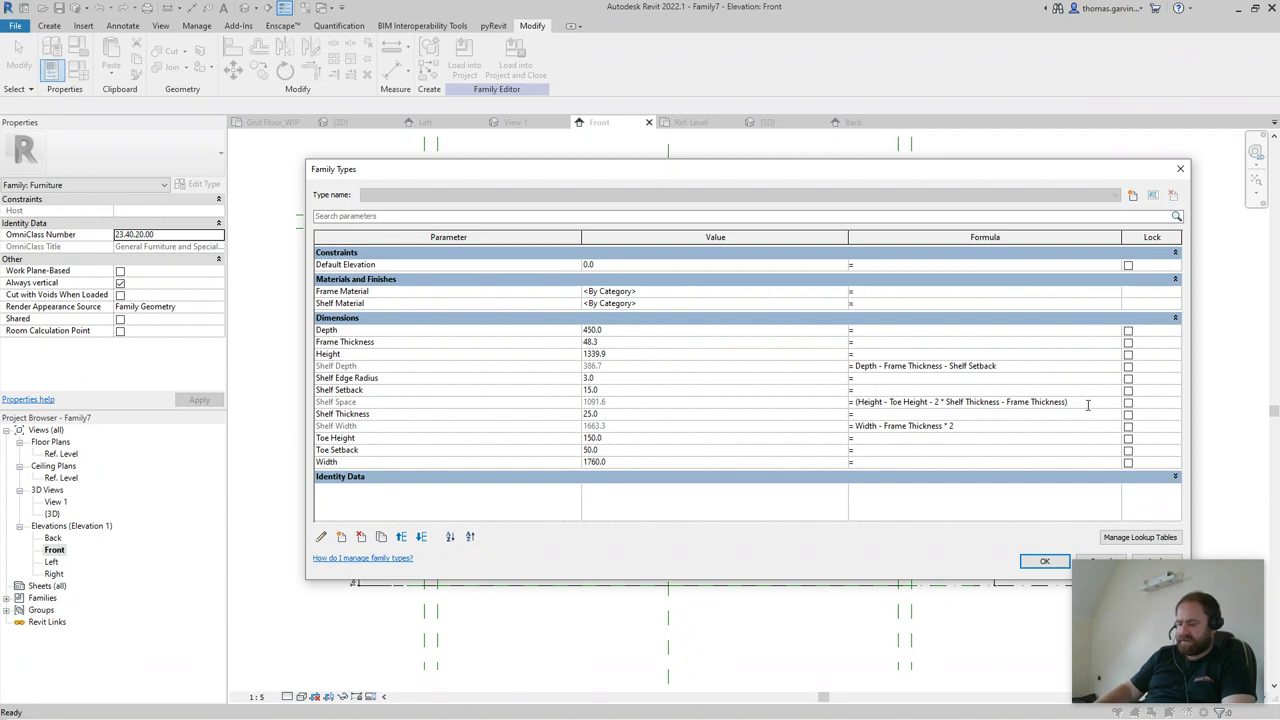
key(Tab)
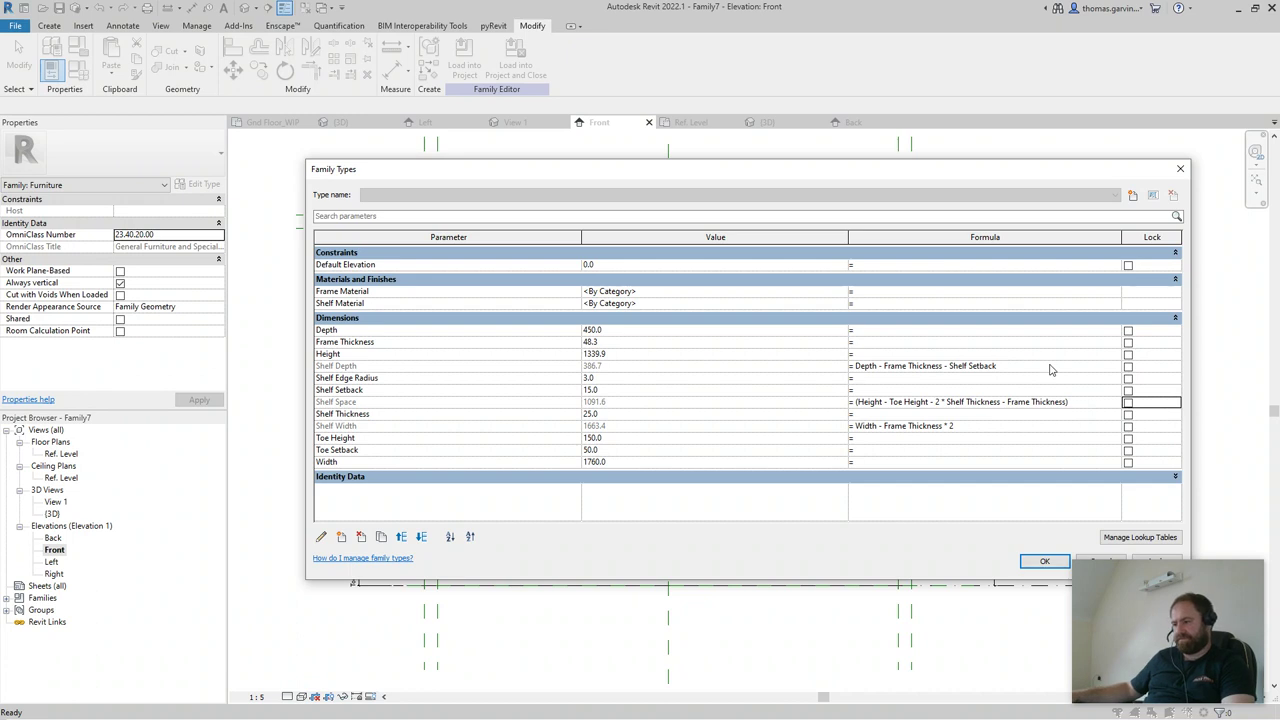
- Add an Integer family parameter named Number of Shelves, grouped under Other
click(341, 538)
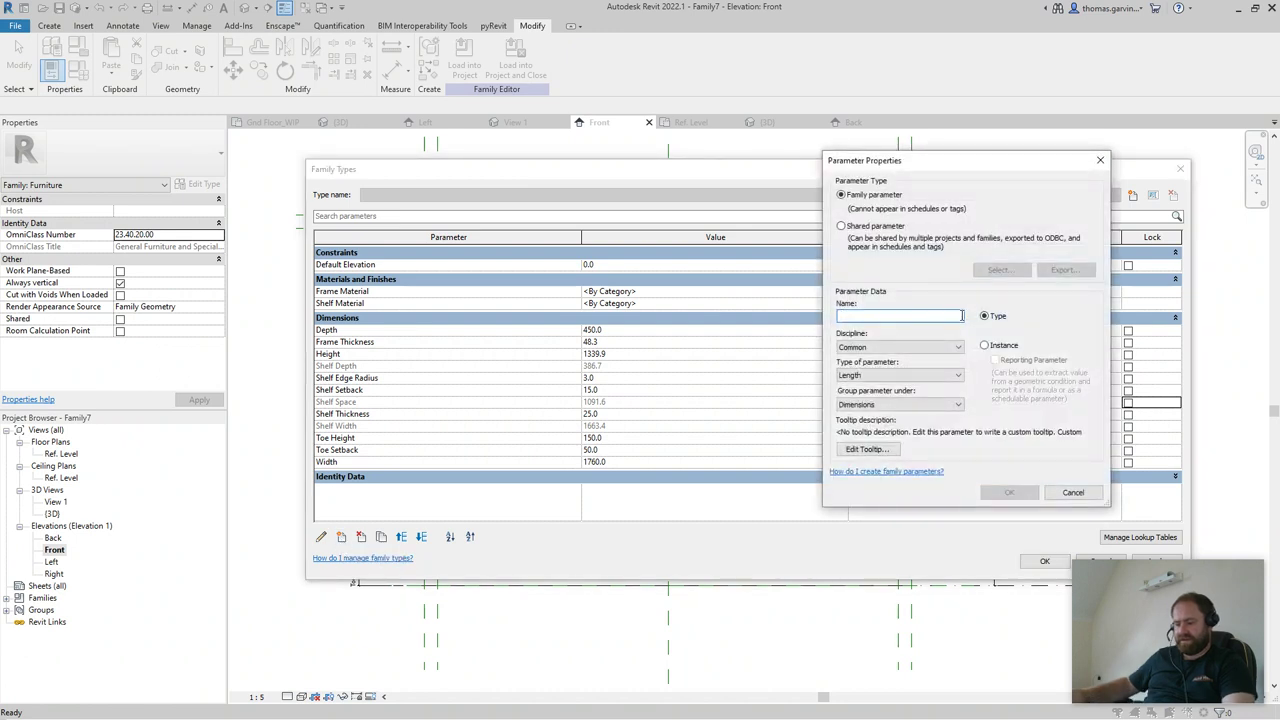
text(No)
text(mber)
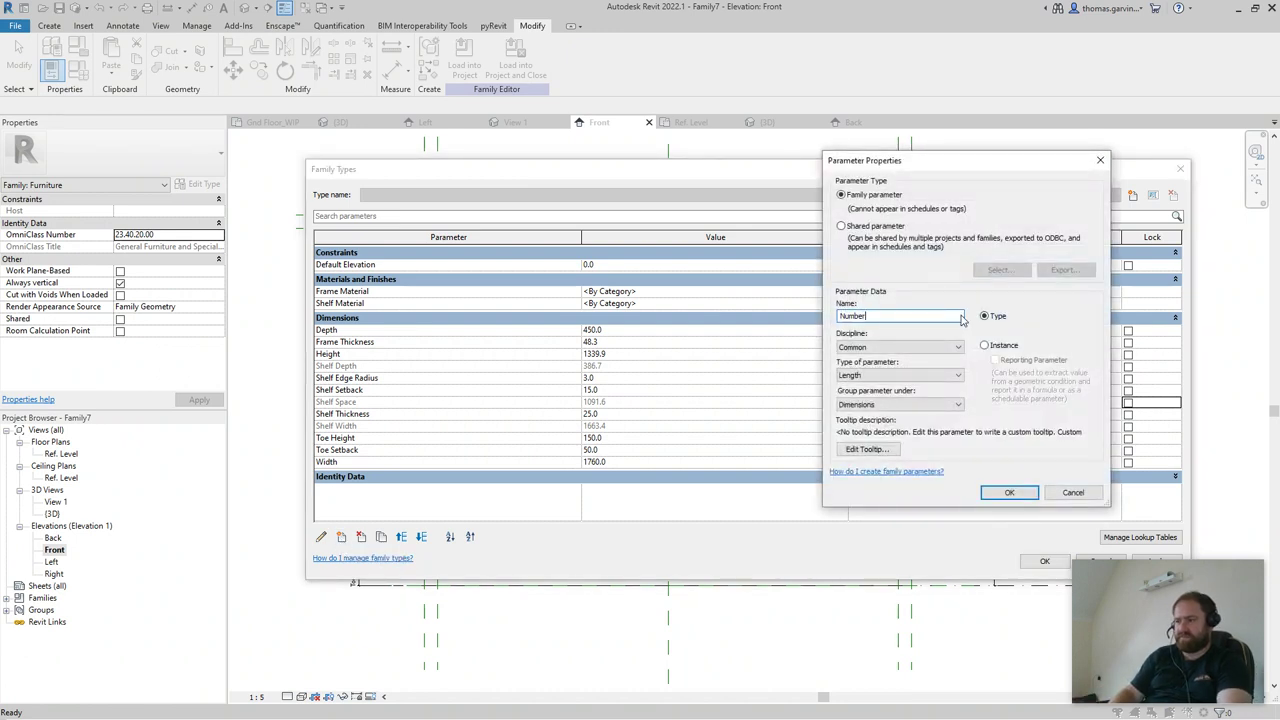
text( of Shelves)
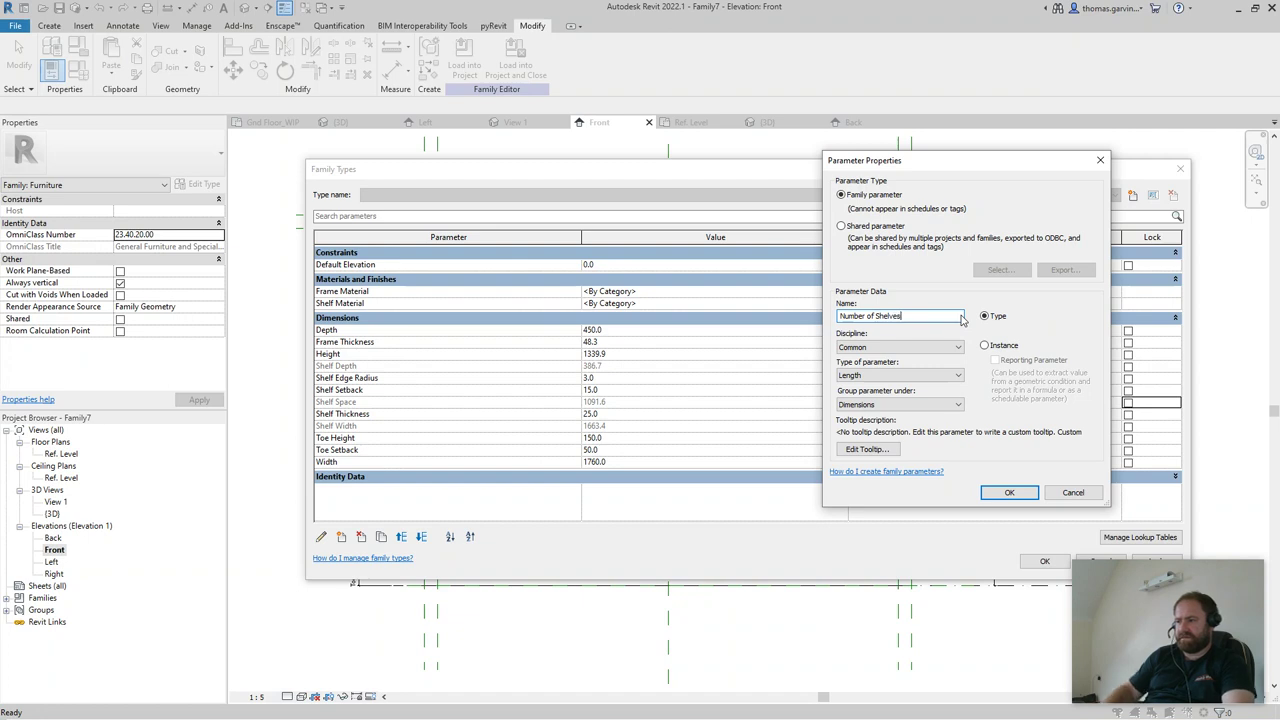
click(870, 377)
click(875, 400)
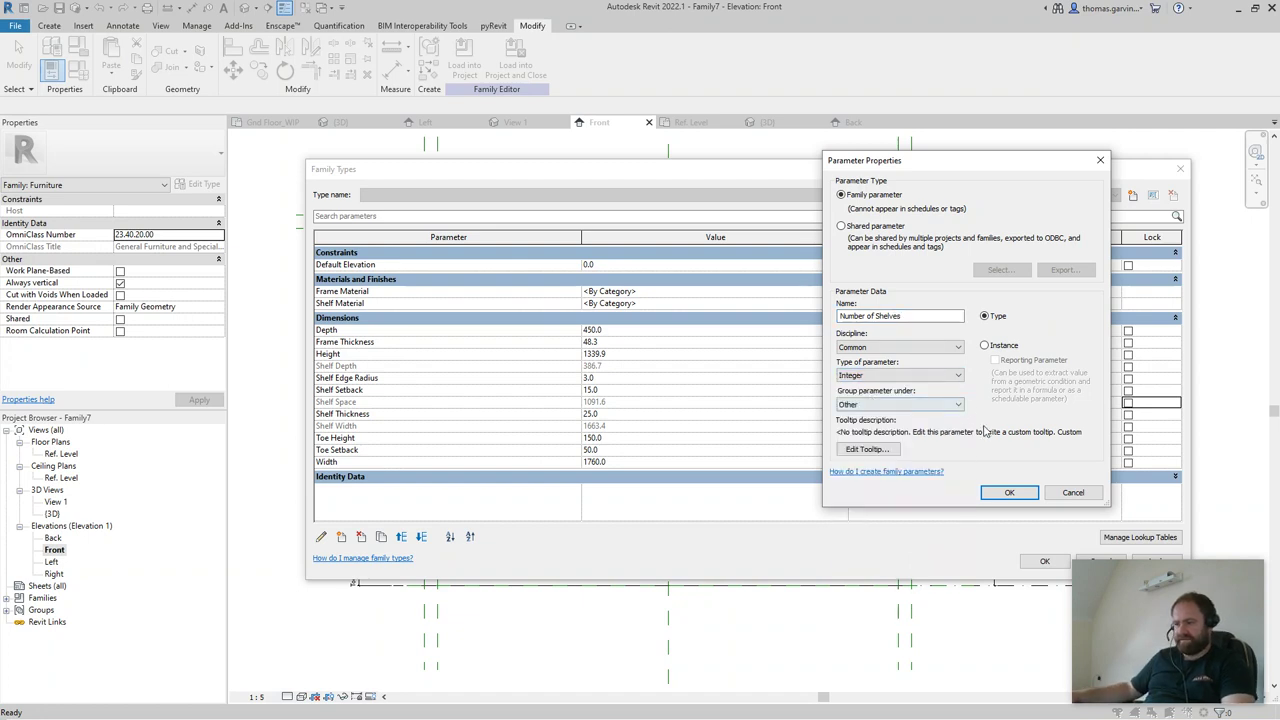
click(1006, 492)
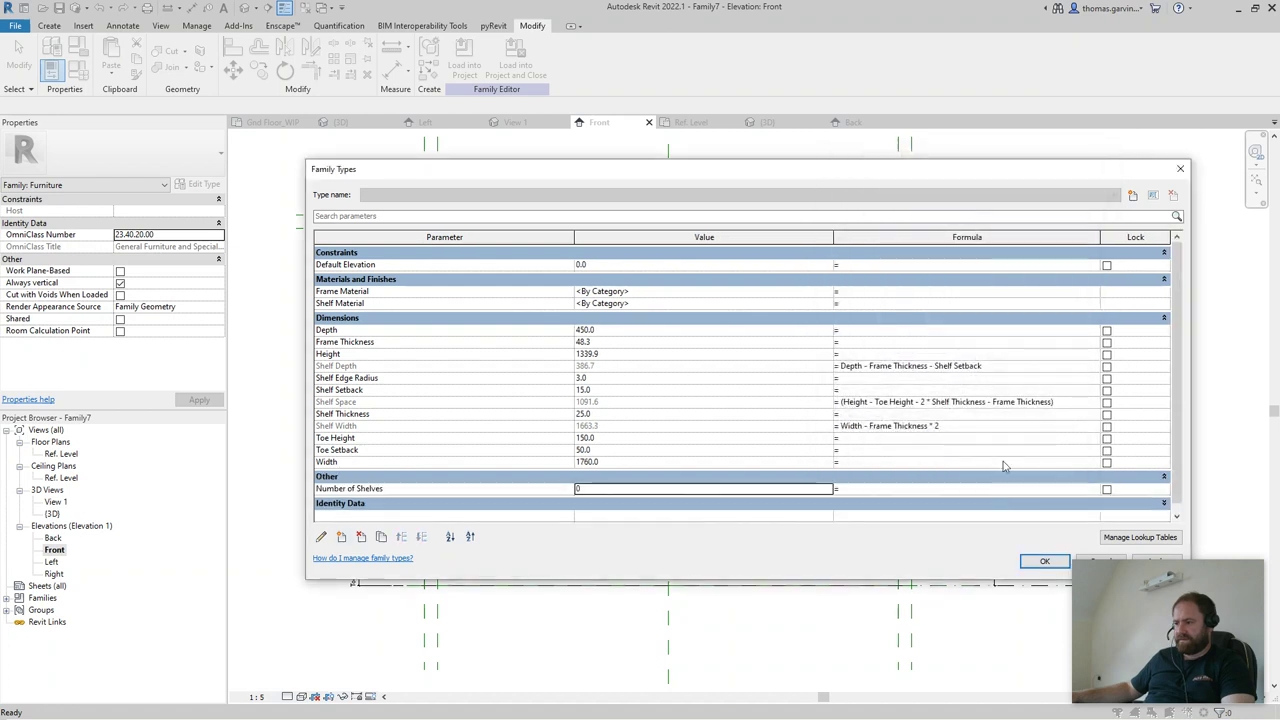
- Append /Number of Shelves to the Shelf Space formula, dismissing the division-by-zero error
click(1074, 402)
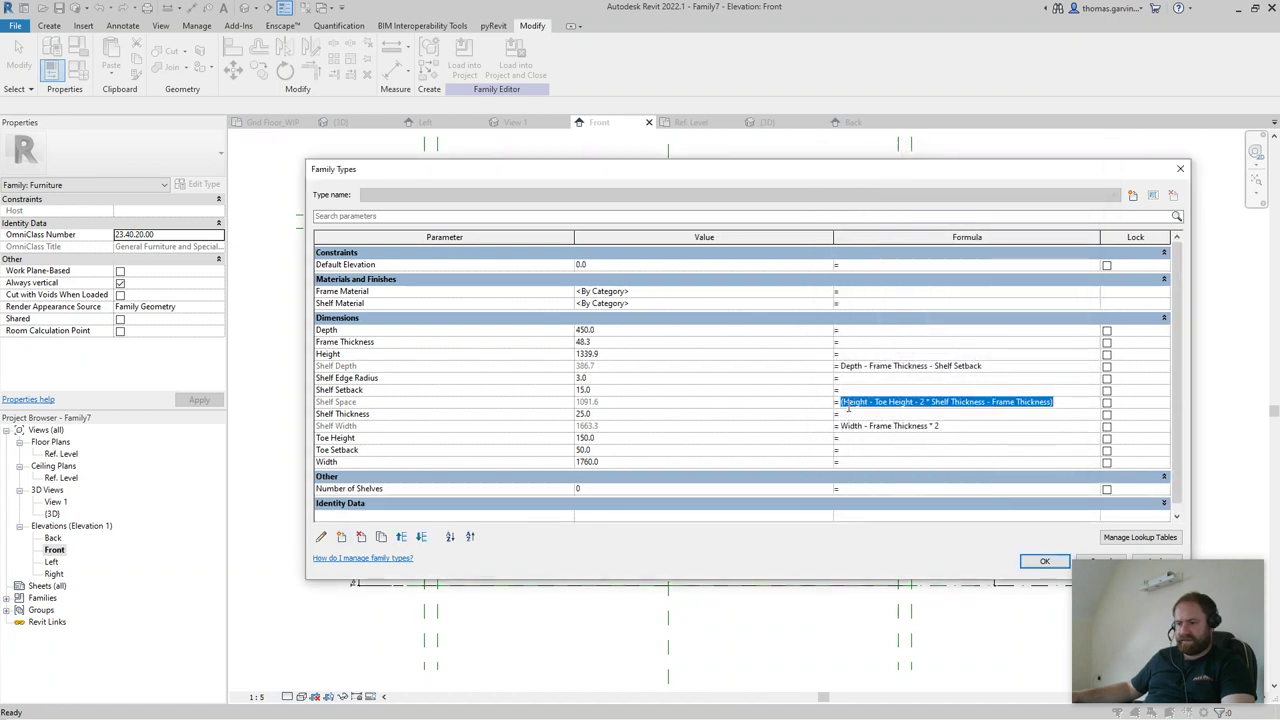
click(1072, 402)
text(/)
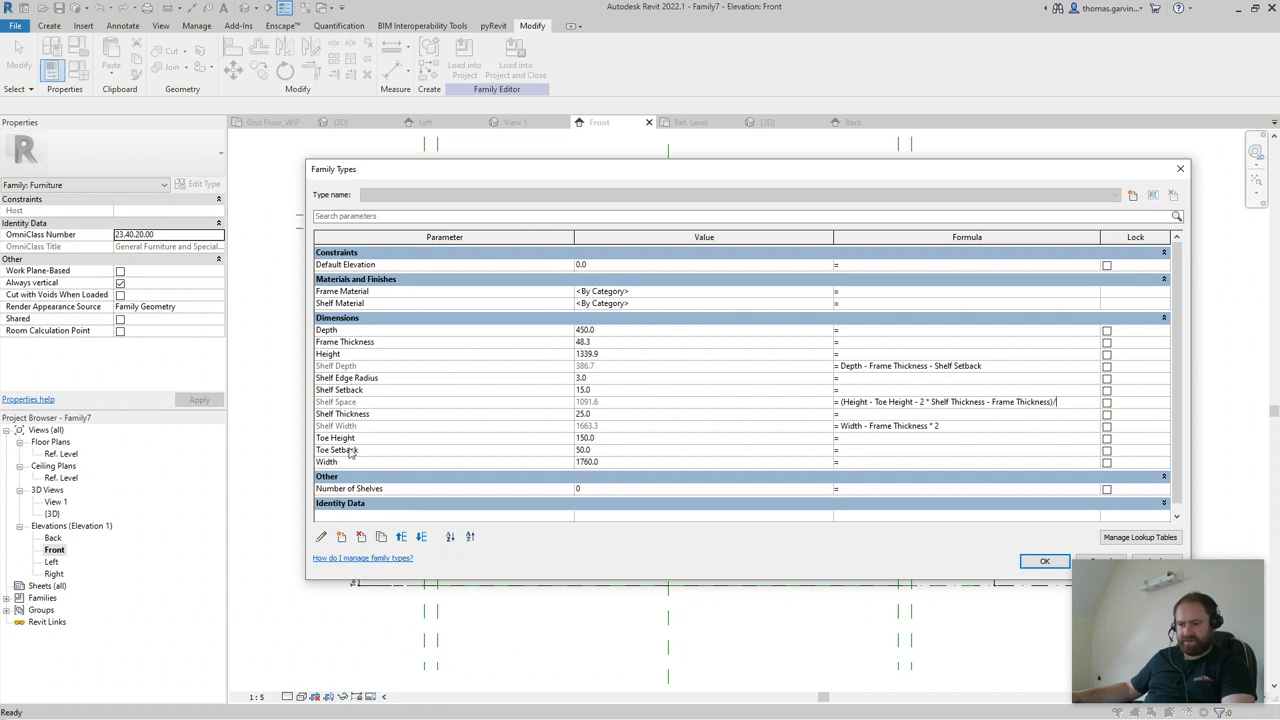
scroll(347, 461, down, 1)
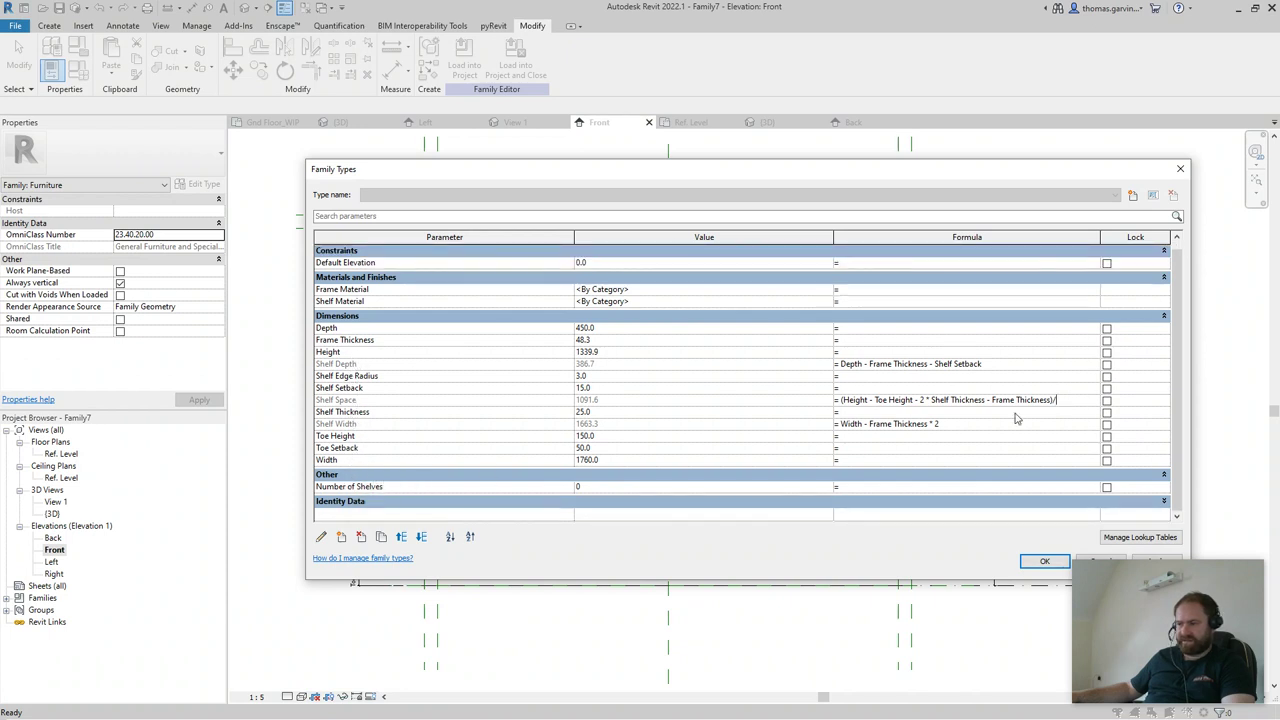
text(Nu)
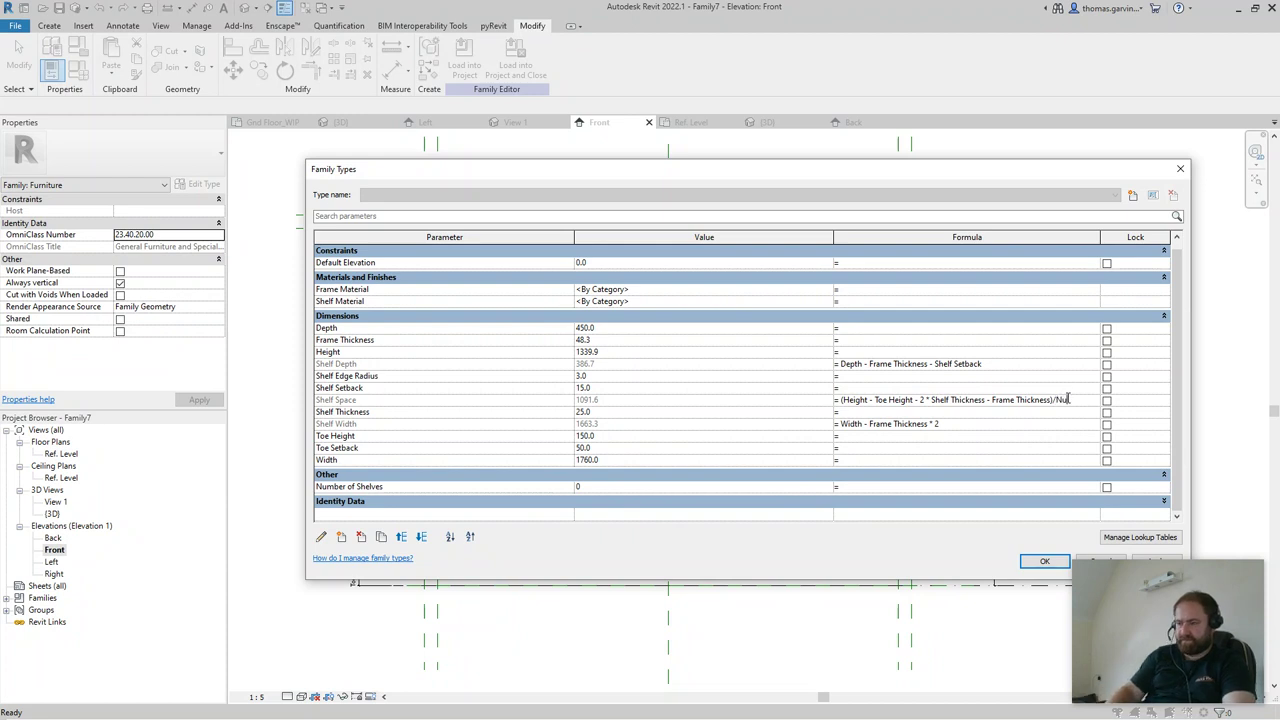
text(mber of Shelves)
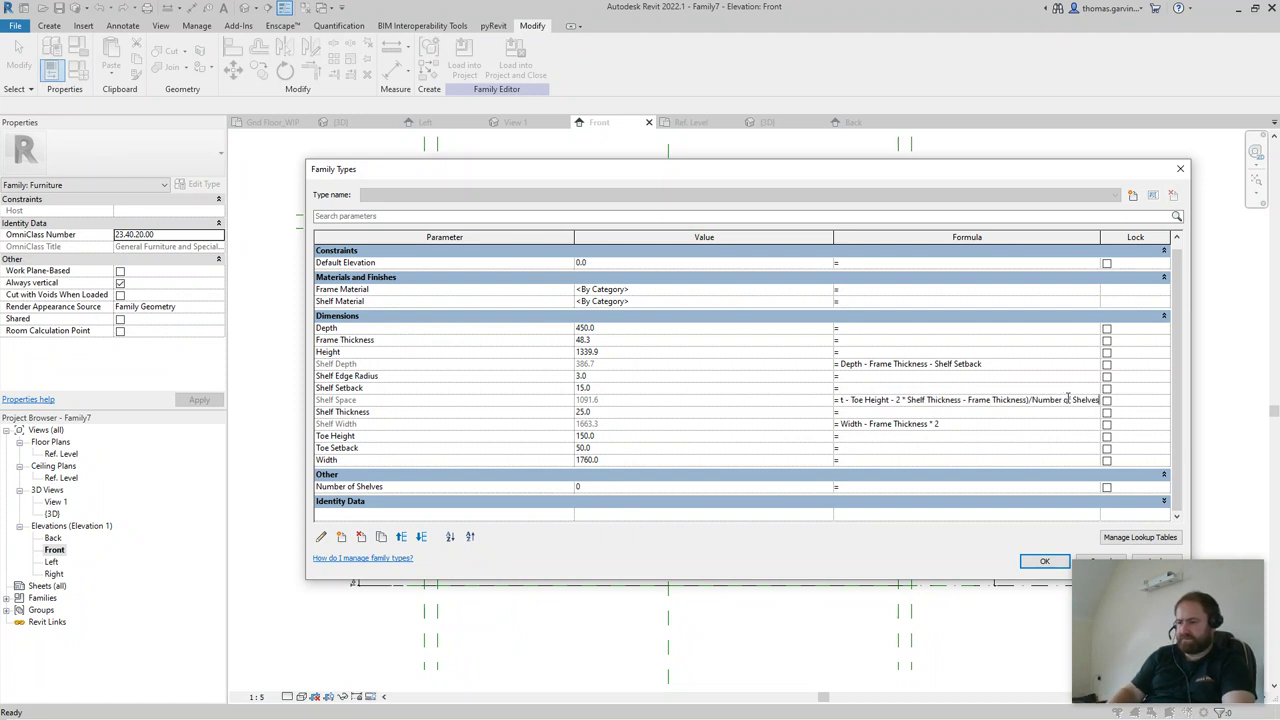
key(Return)
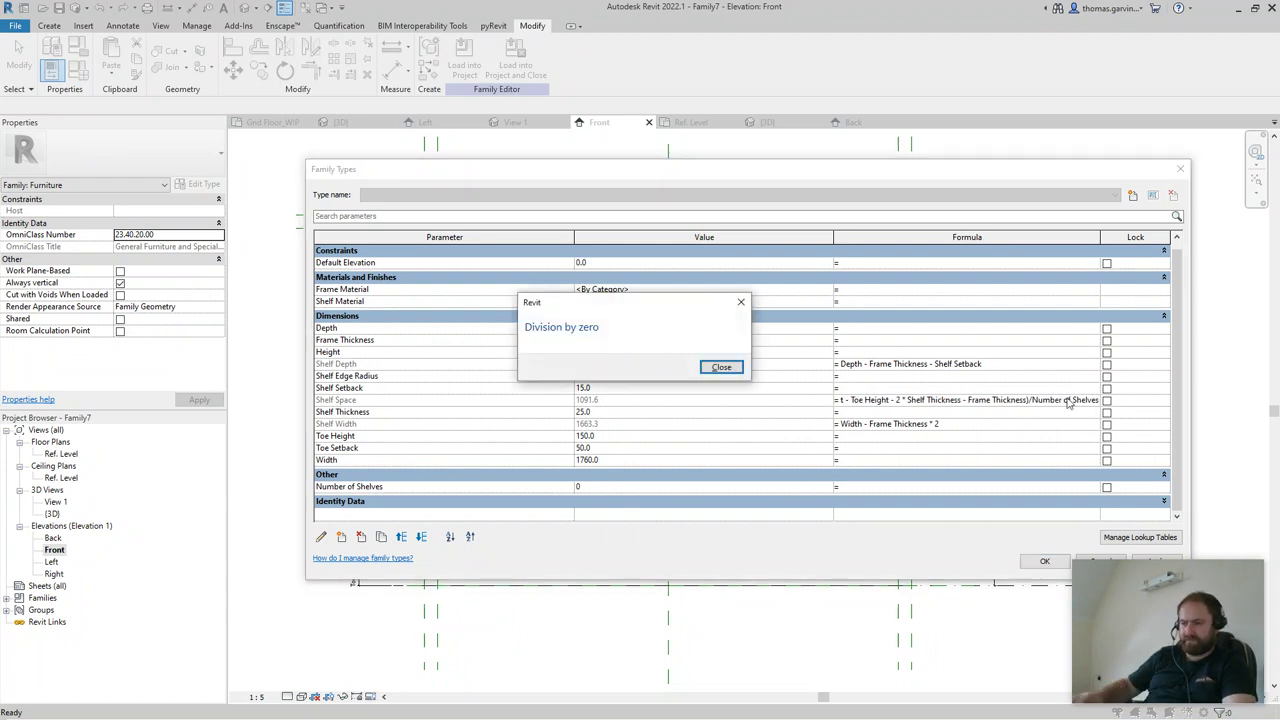
click(720, 367)
- Set Number of Shelves to 2, re-enter the divided Shelf Space formula, and apply
drag(1102, 400, 821, 406)
key(BackSpace)
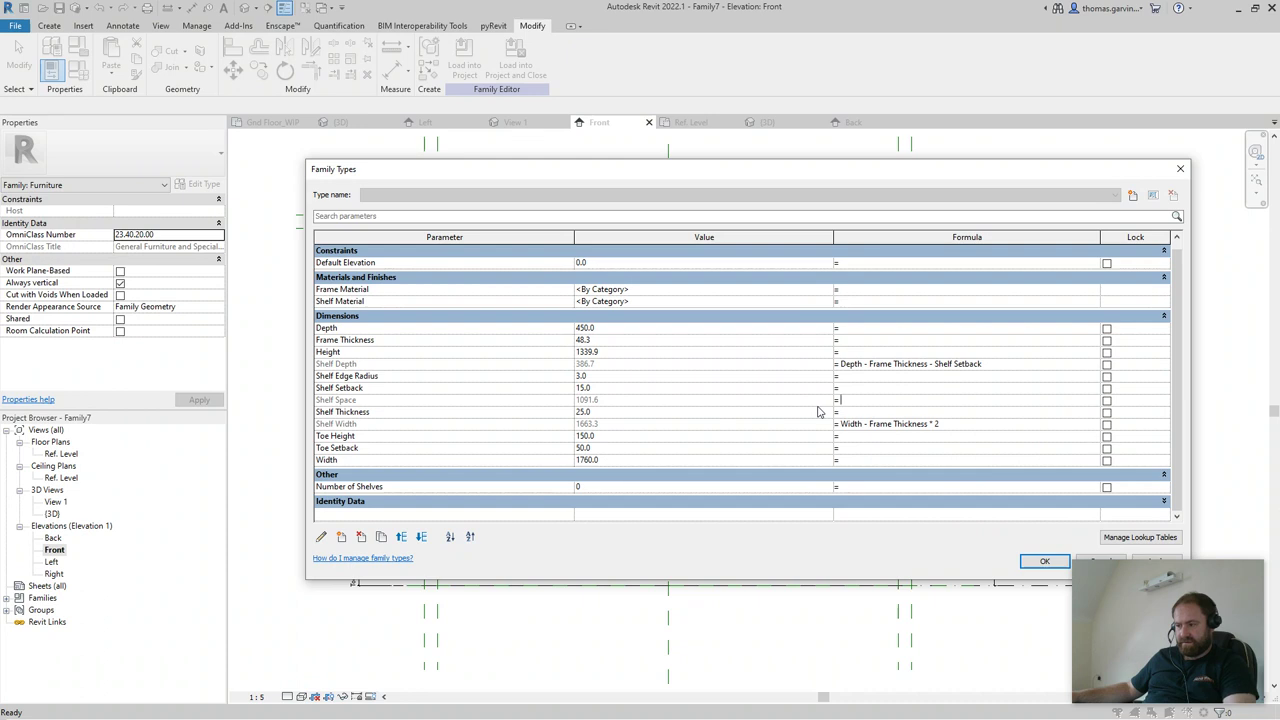
click(612, 488)
key(ctrl+v)
click(1015, 428)
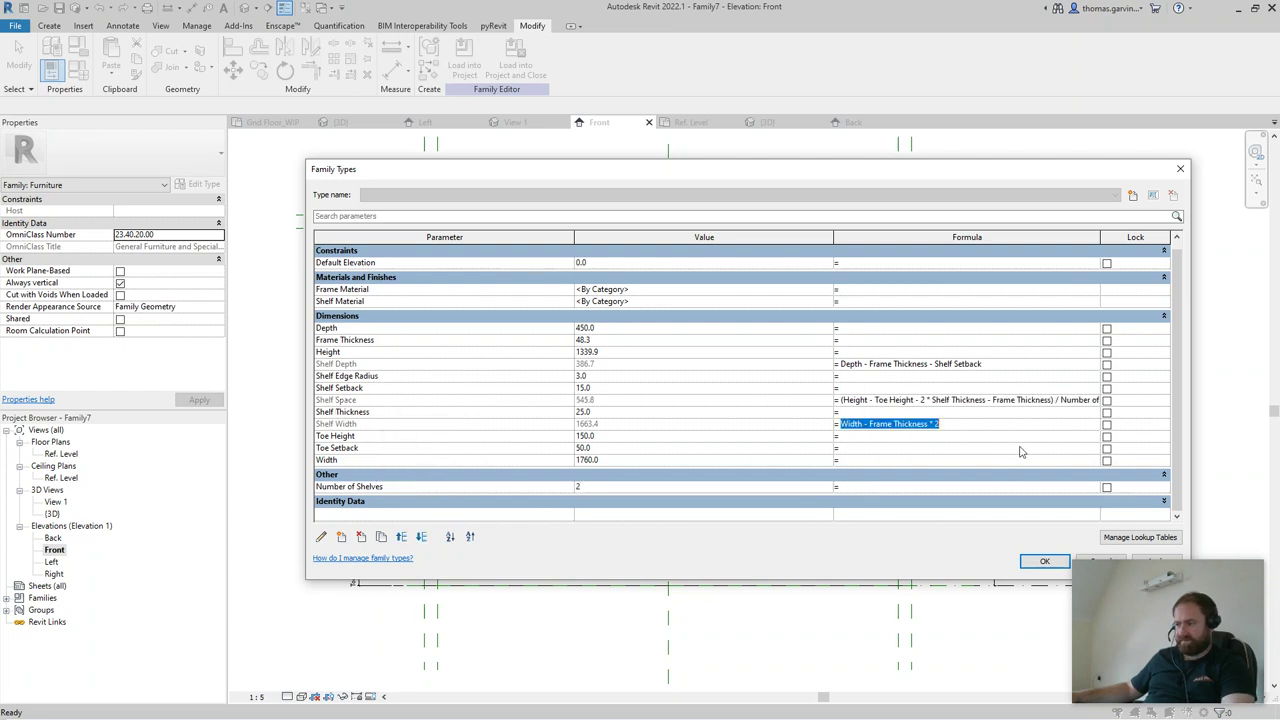
click(1040, 562)
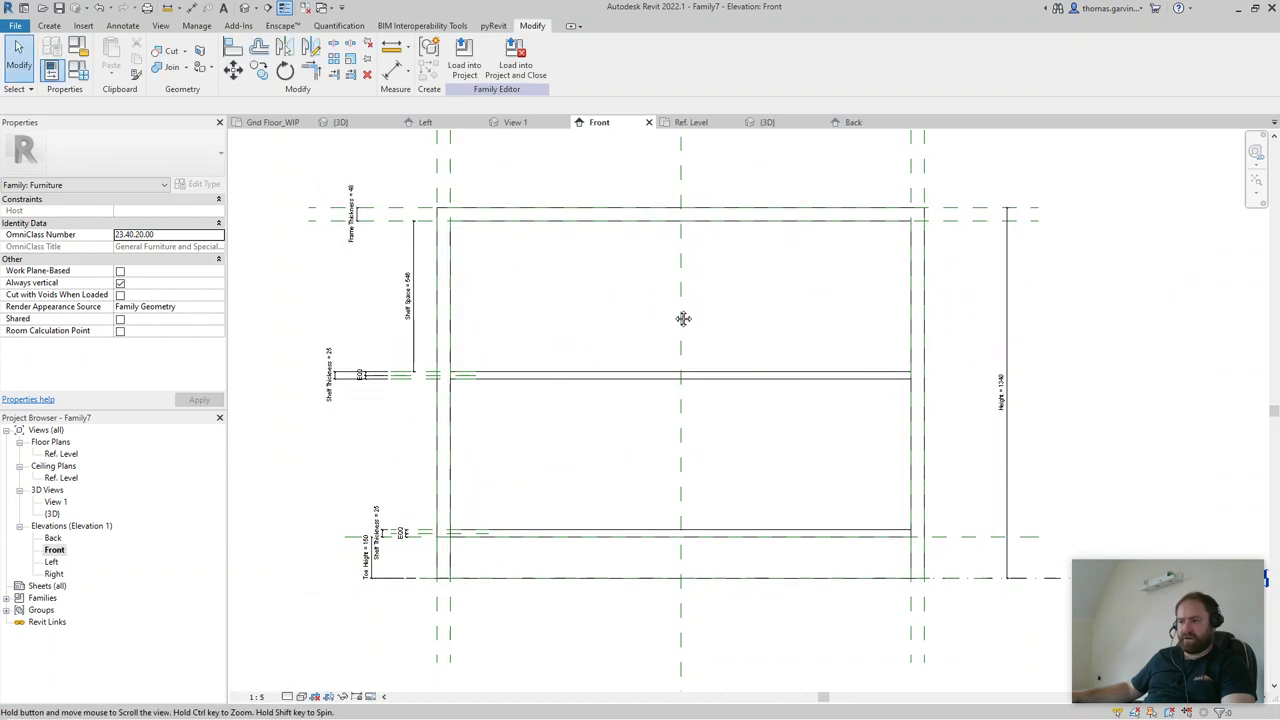
- Switch to the 3D view and inspect the bookcase's arrayed middle shelf group
scroll(683, 317, down, 2)
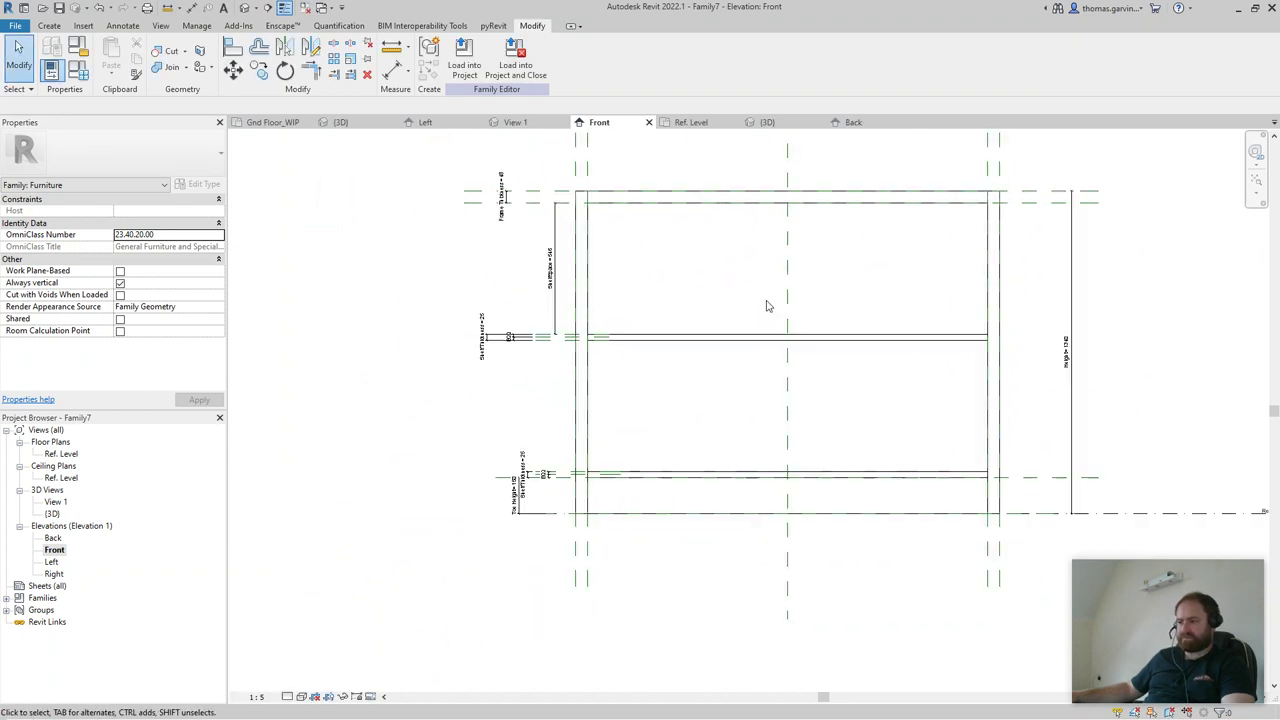
click(768, 122)
mouse_move(838, 454)
shift+middle_down()
mouse_move(443, 506)
mouse_move(523, 506)
mouse_move(851, 400)
mouse_move(533, 543)
mouse_move(586, 506)
mouse_move(866, 517)
mouse_move(513, 514)
mouse_move(871, 500)
shift+middle_up()
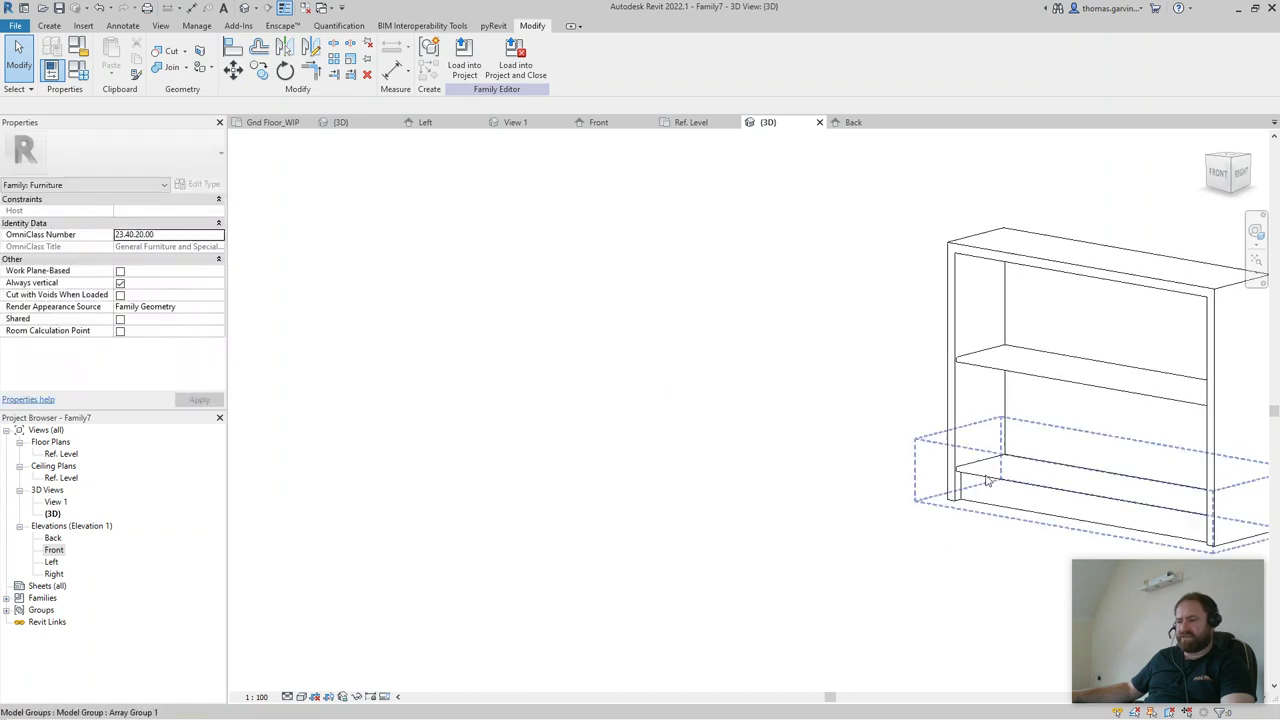
middle_drag(960, 475, 880, 478)
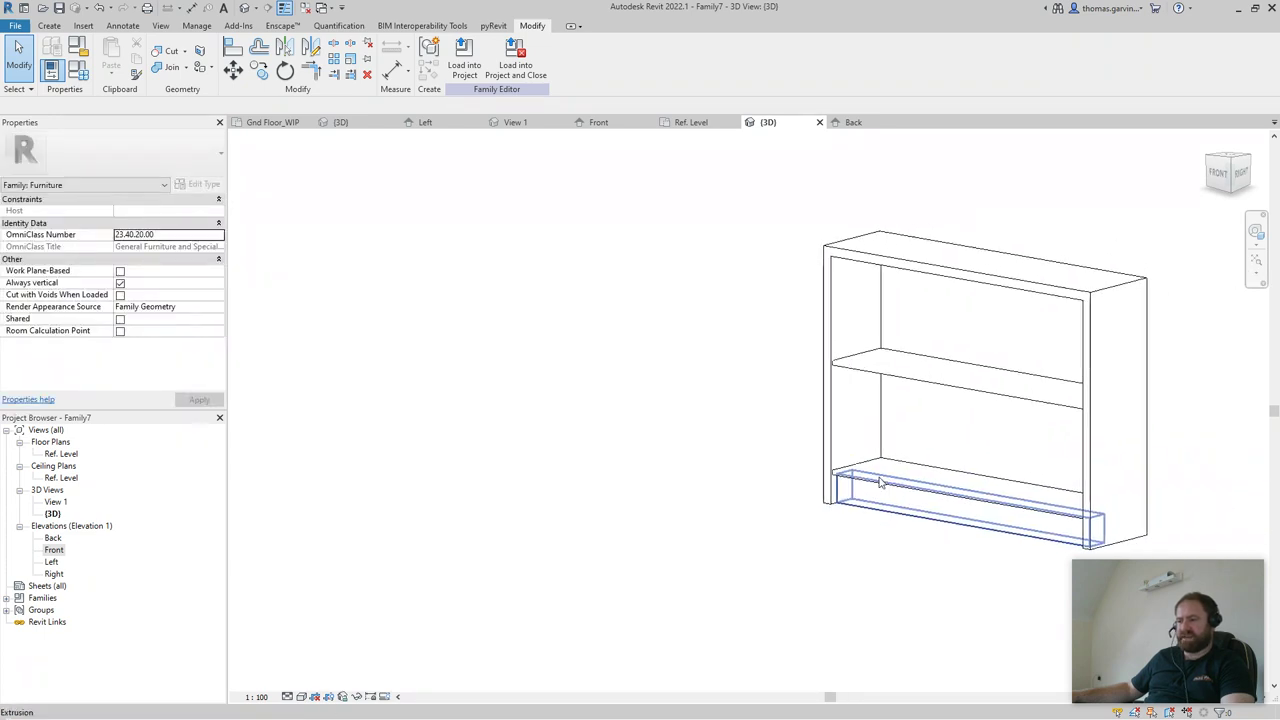
click(889, 380)
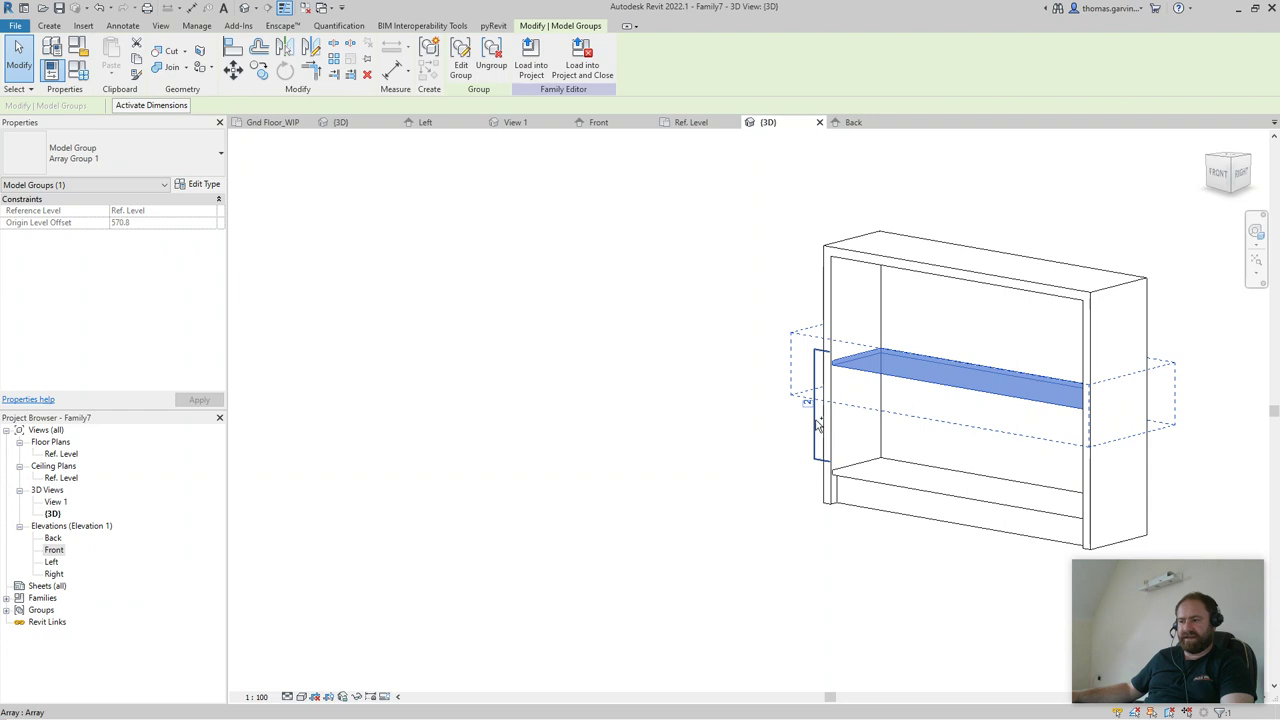
click(697, 429)
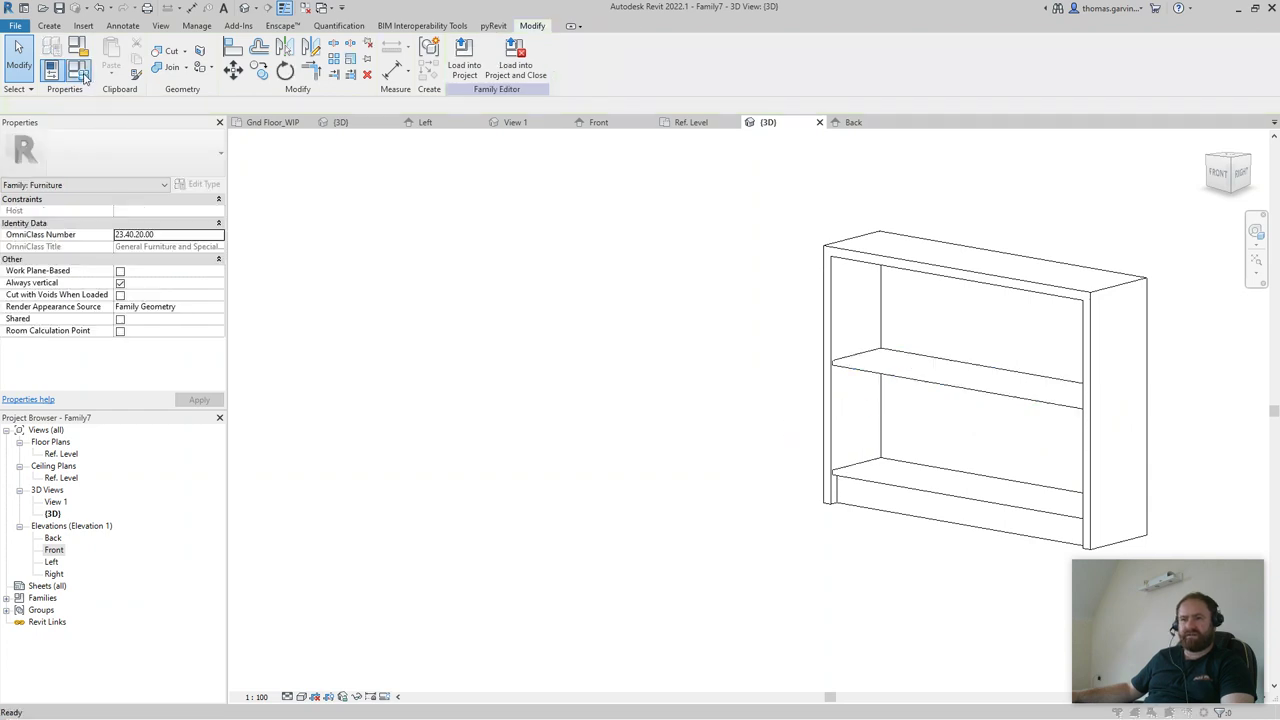
- Set the Number of Shelves family parameter to 3
click(80, 72)
click(613, 487)
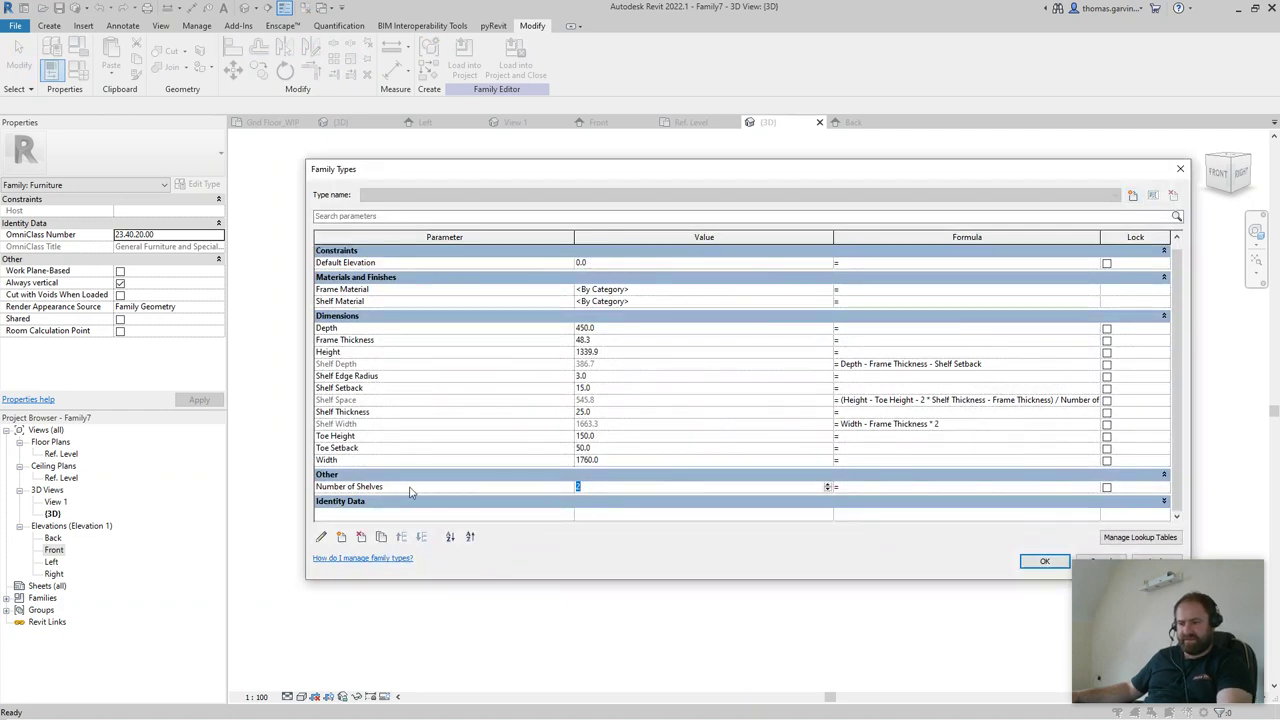
click(1044, 561)
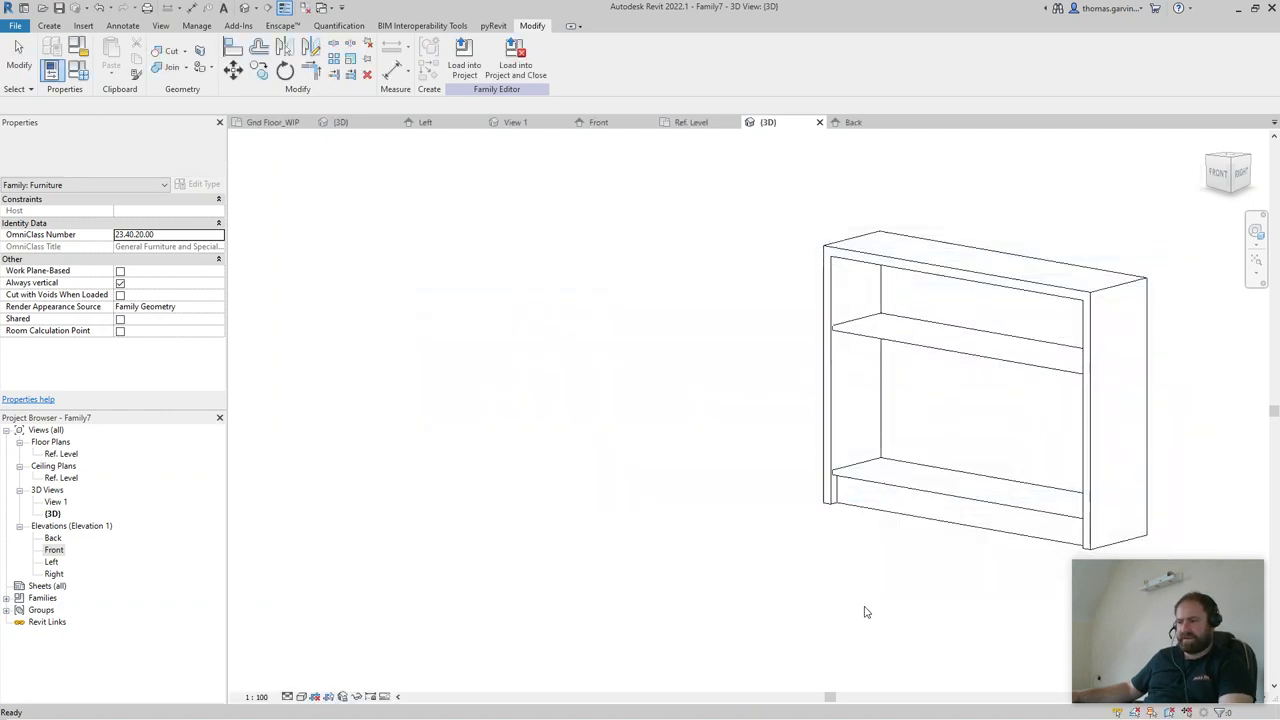
- Re-centre the bookcase in the 3D view and select the arrayed shelf group
middle_drag(800, 492, 356, 468)
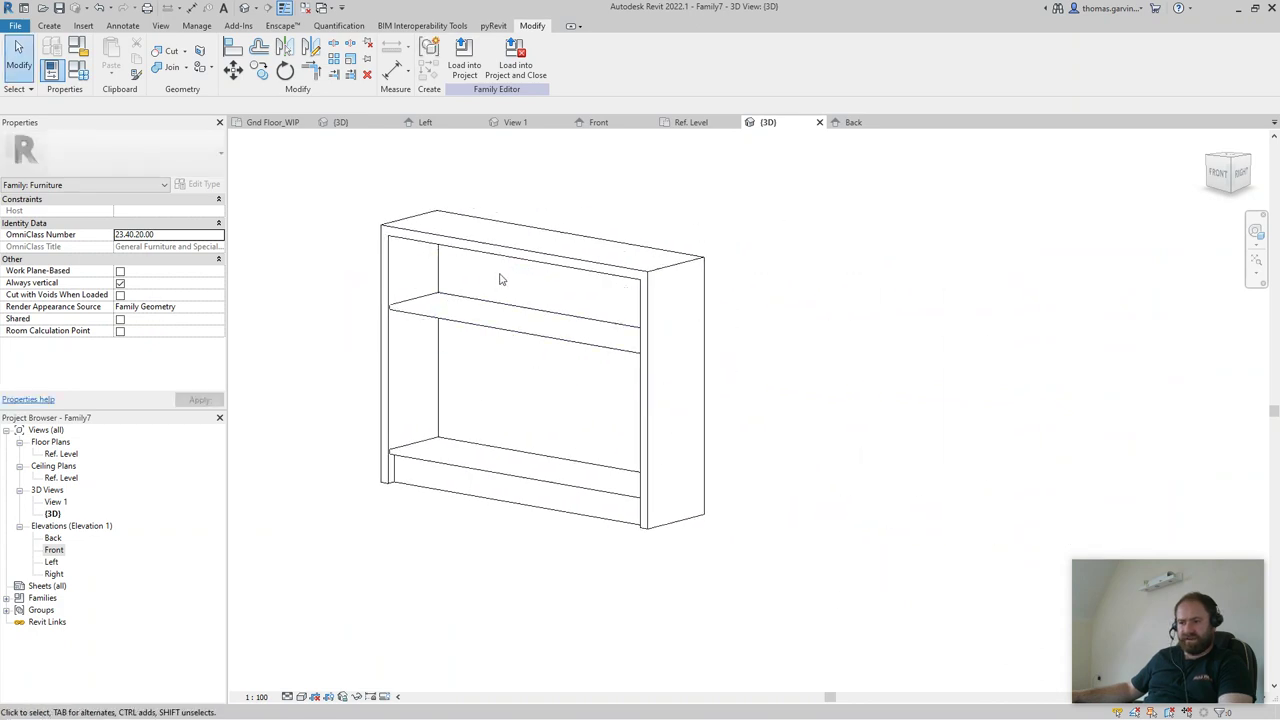
click(502, 279)
click(518, 283)
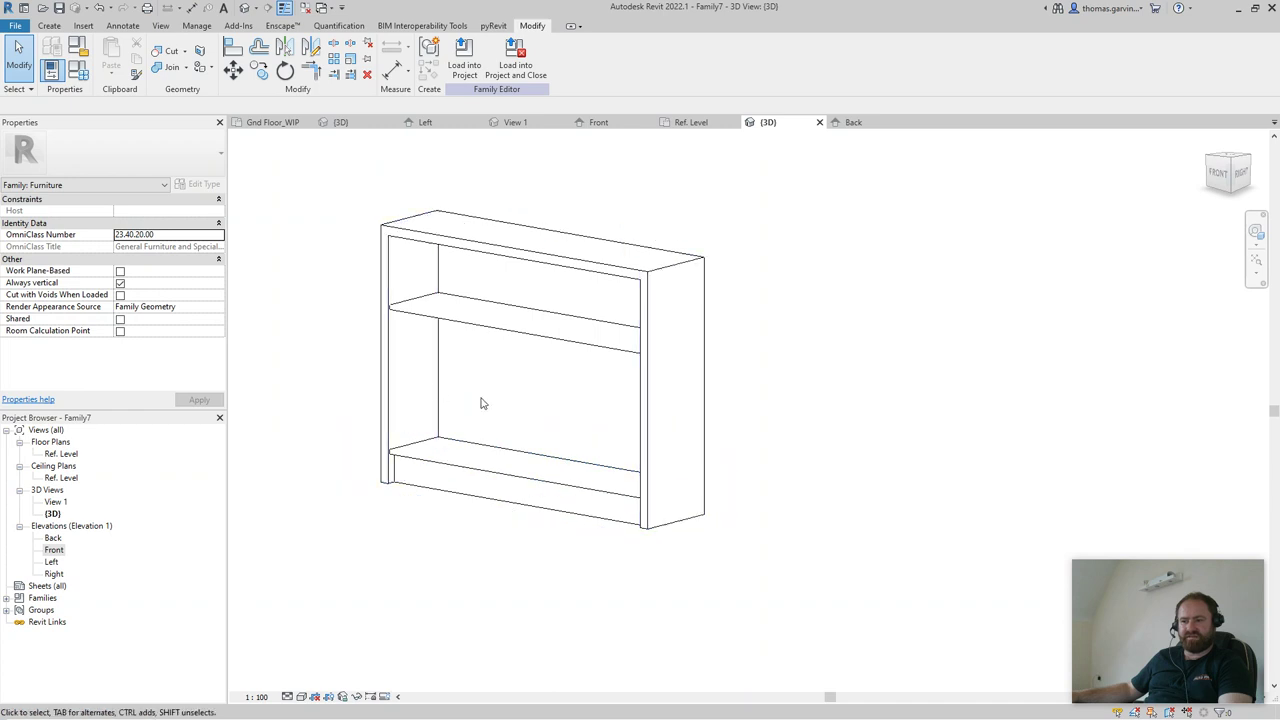
middle_drag(434, 386, 862, 380)
click(903, 328)
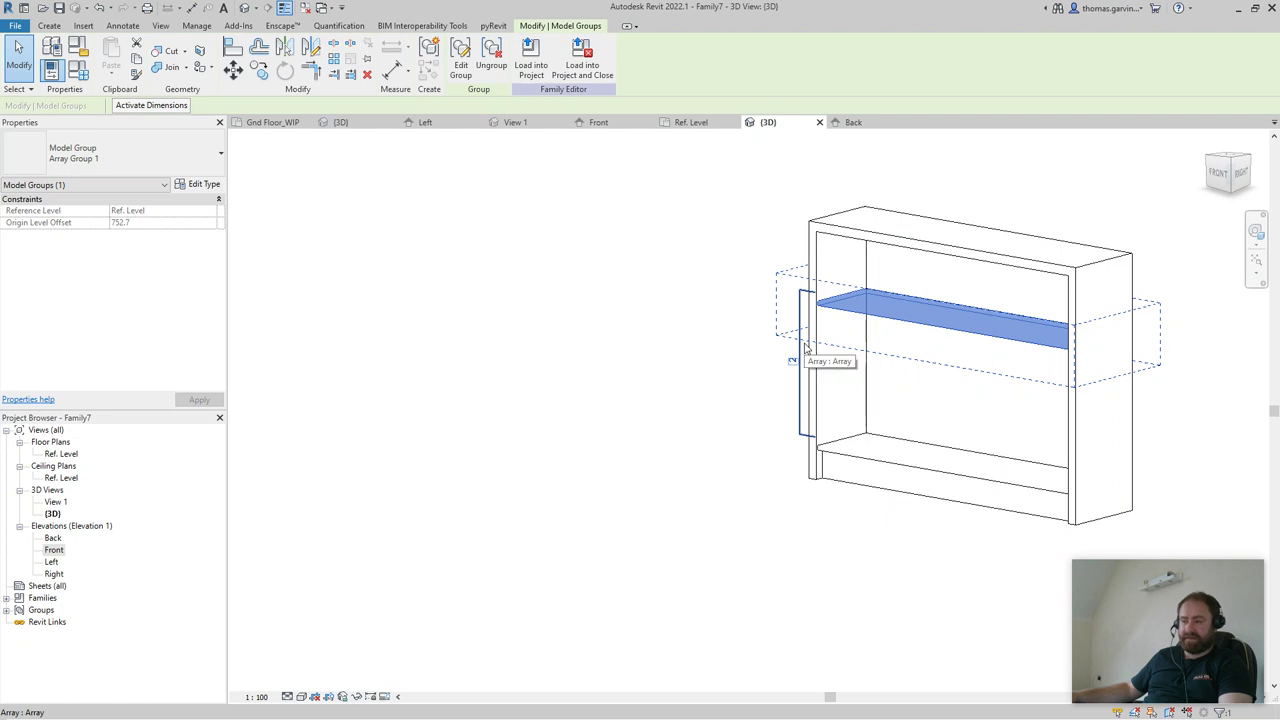
- Label the shelf array count dimension with the Number of Shelves parameter
click(805, 345)
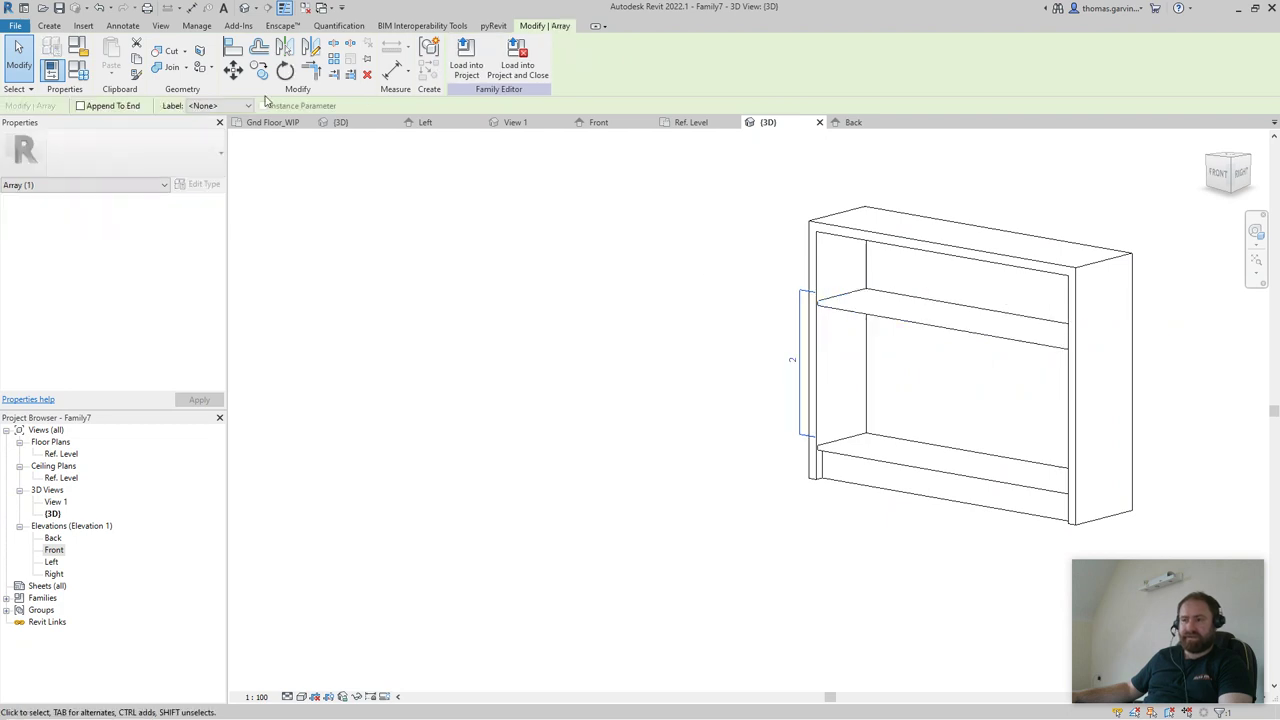
click(214, 106)
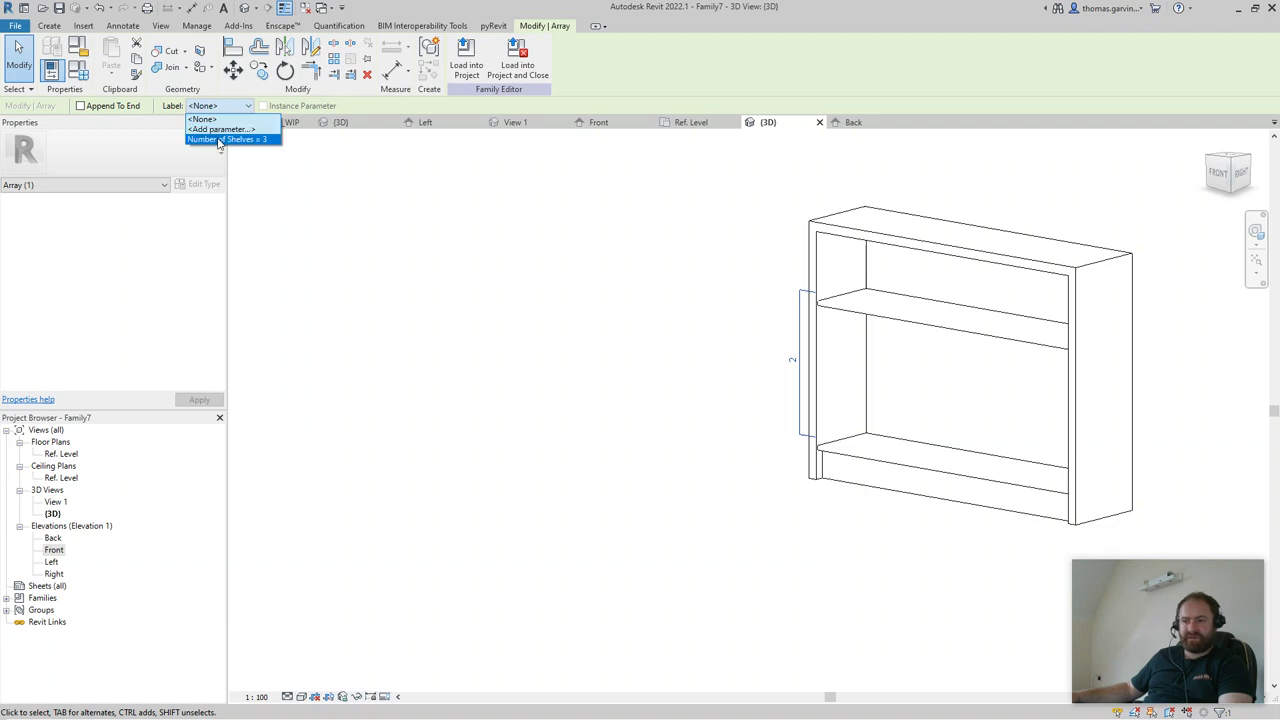
click(220, 140)
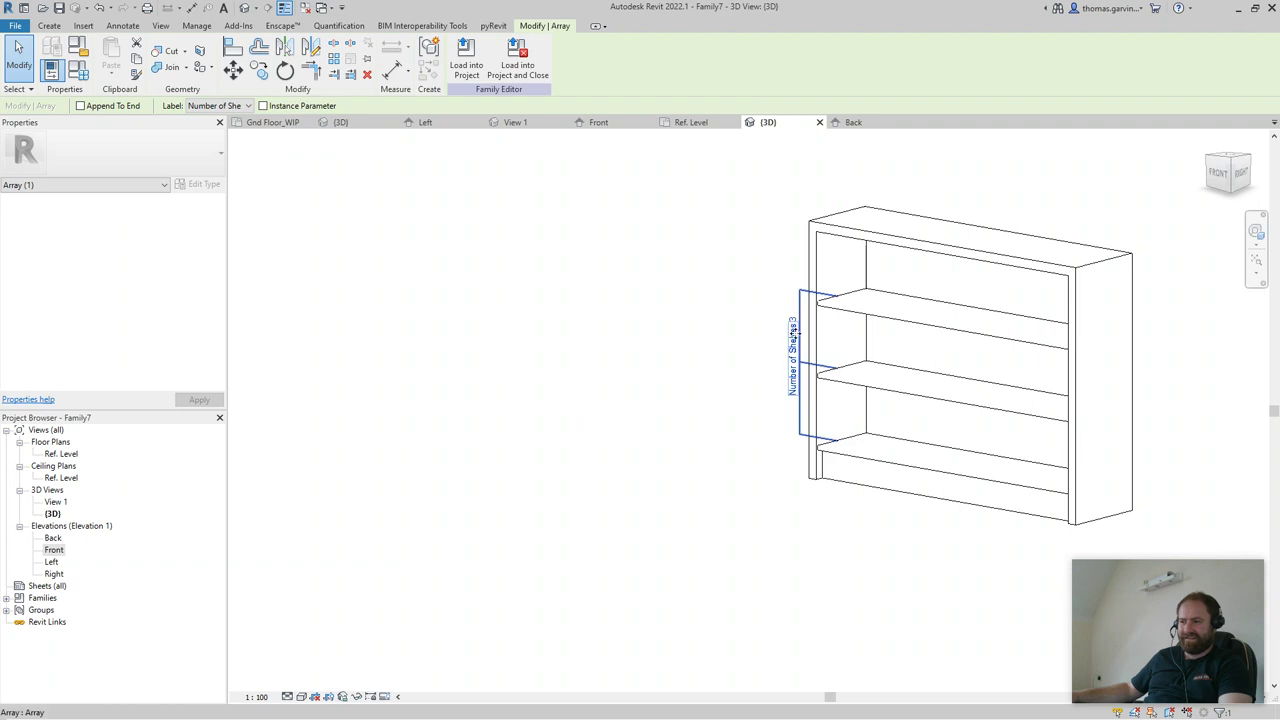
- Change Number of Shelves to 4, check the four shelves, and load the family into the project
click(78, 70)
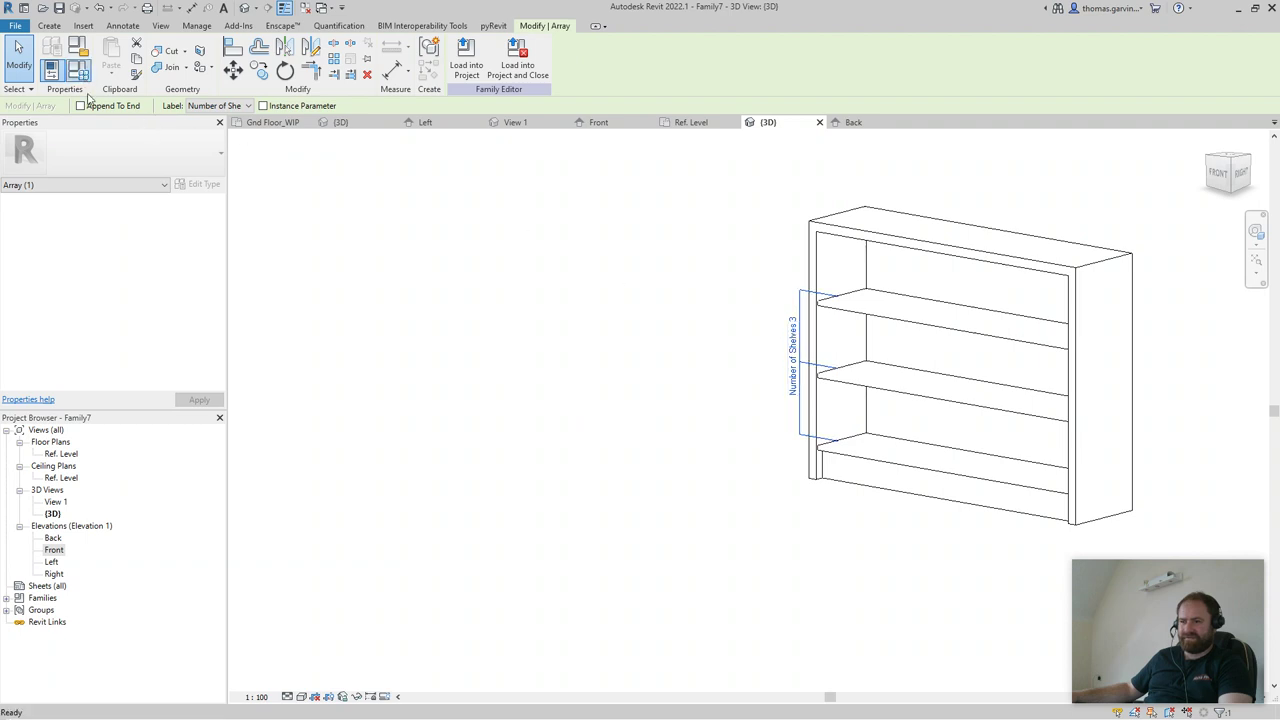
click(642, 489)
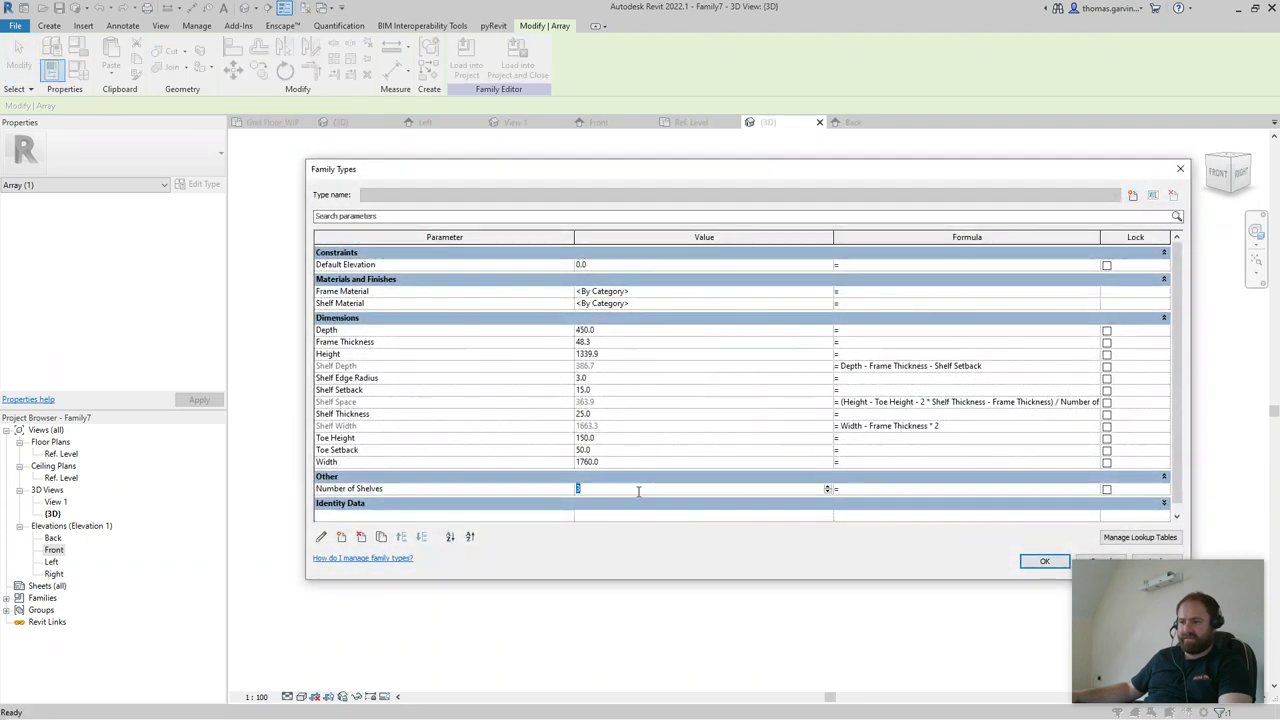
text(4)
click(1037, 566)
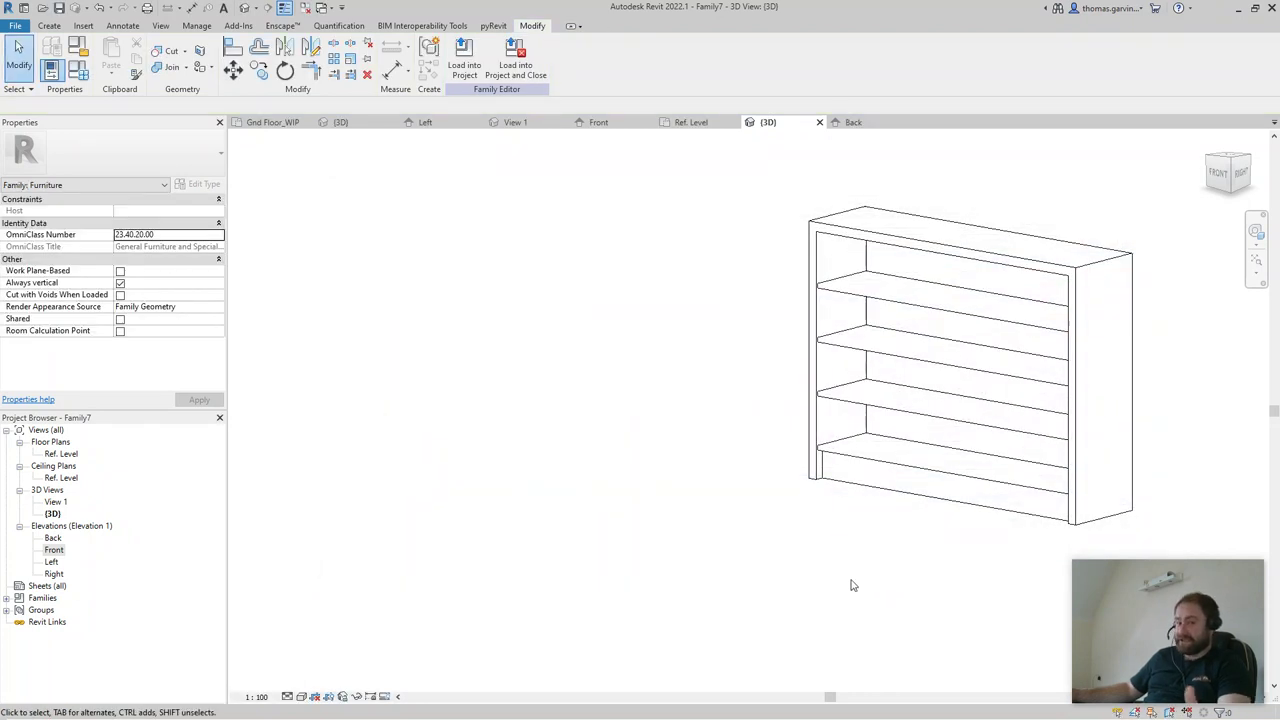
key(z)
key(f)
middle_drag(340, 318, 515, 443)
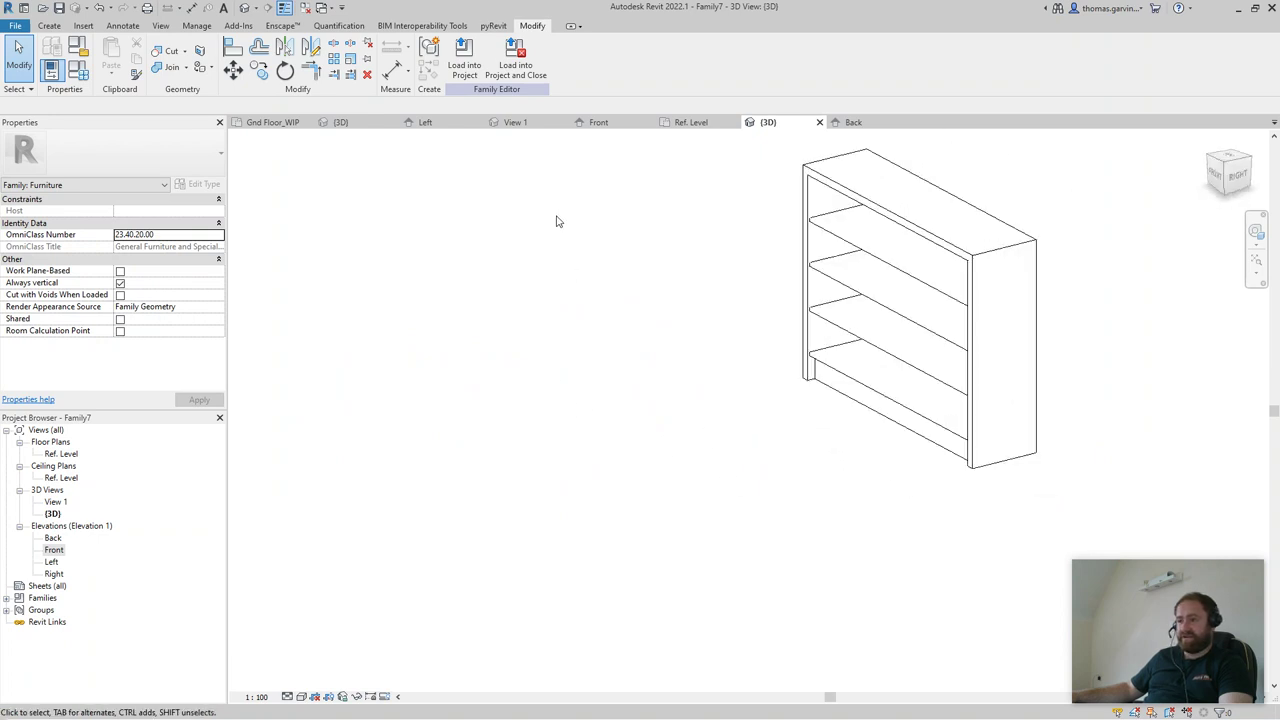
click(515, 64)
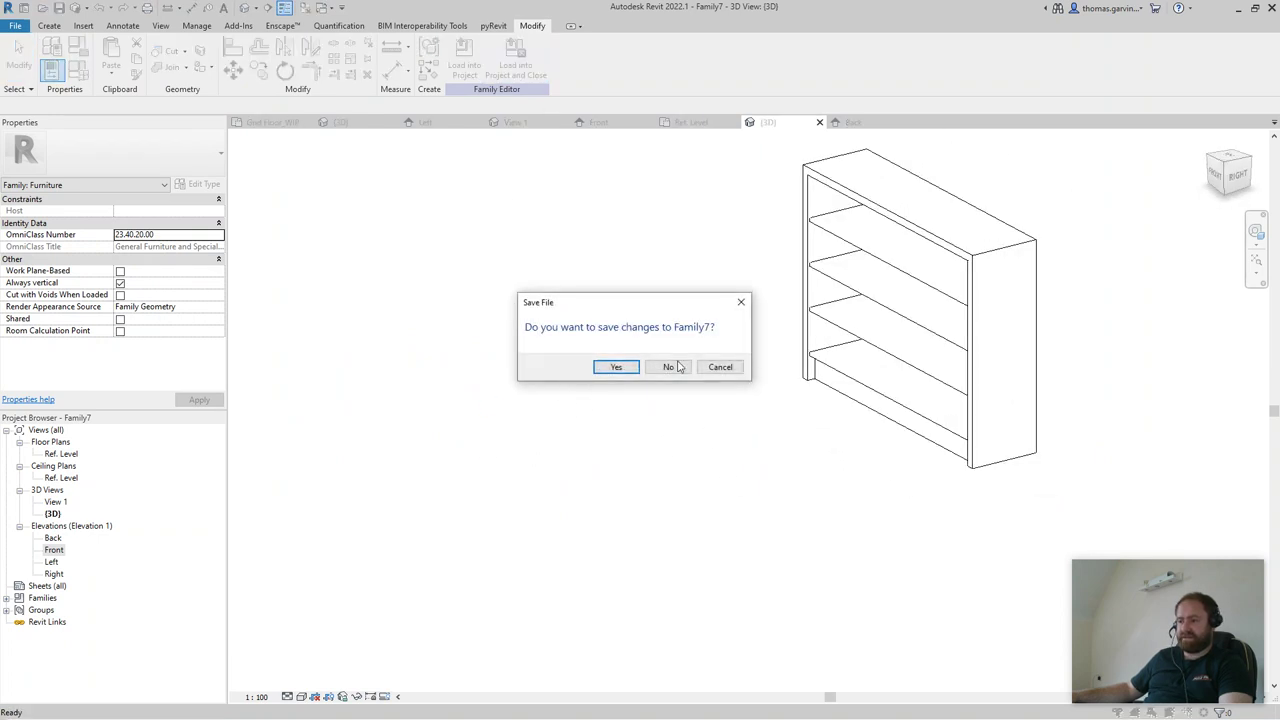
- Skip saving the family and place one bookcase against the house wall
click(669, 368)
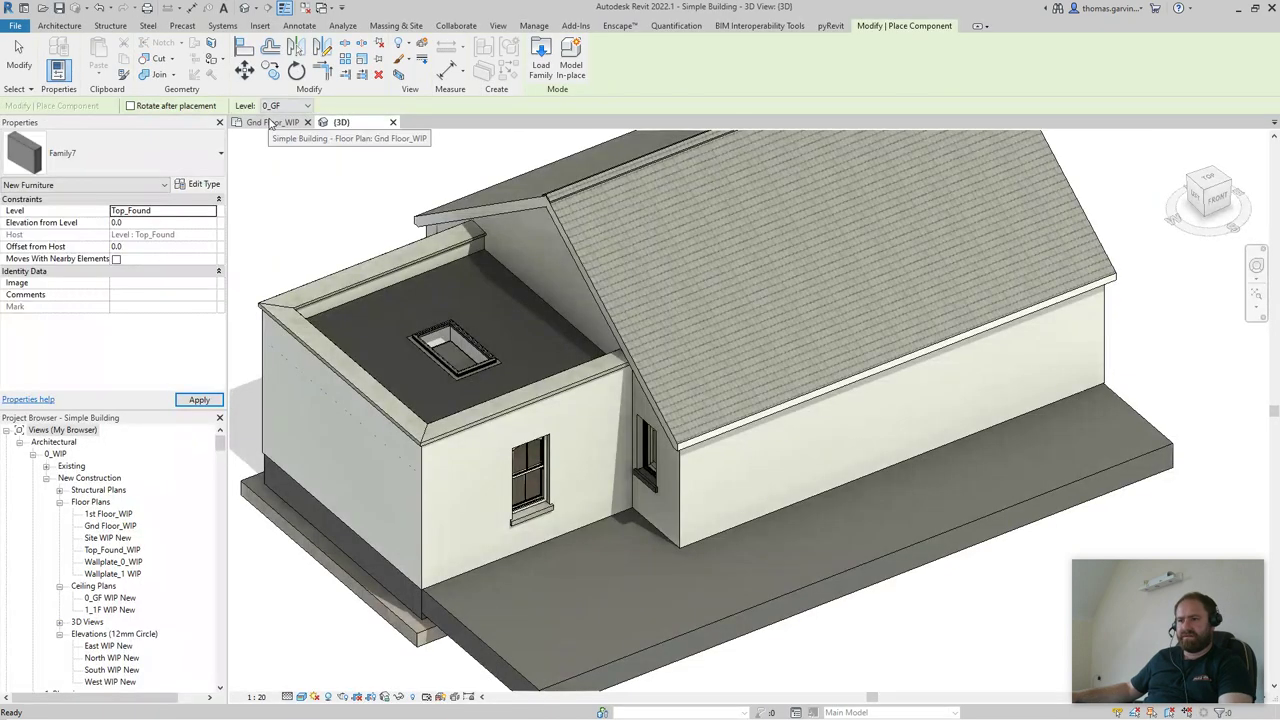
click(798, 518)
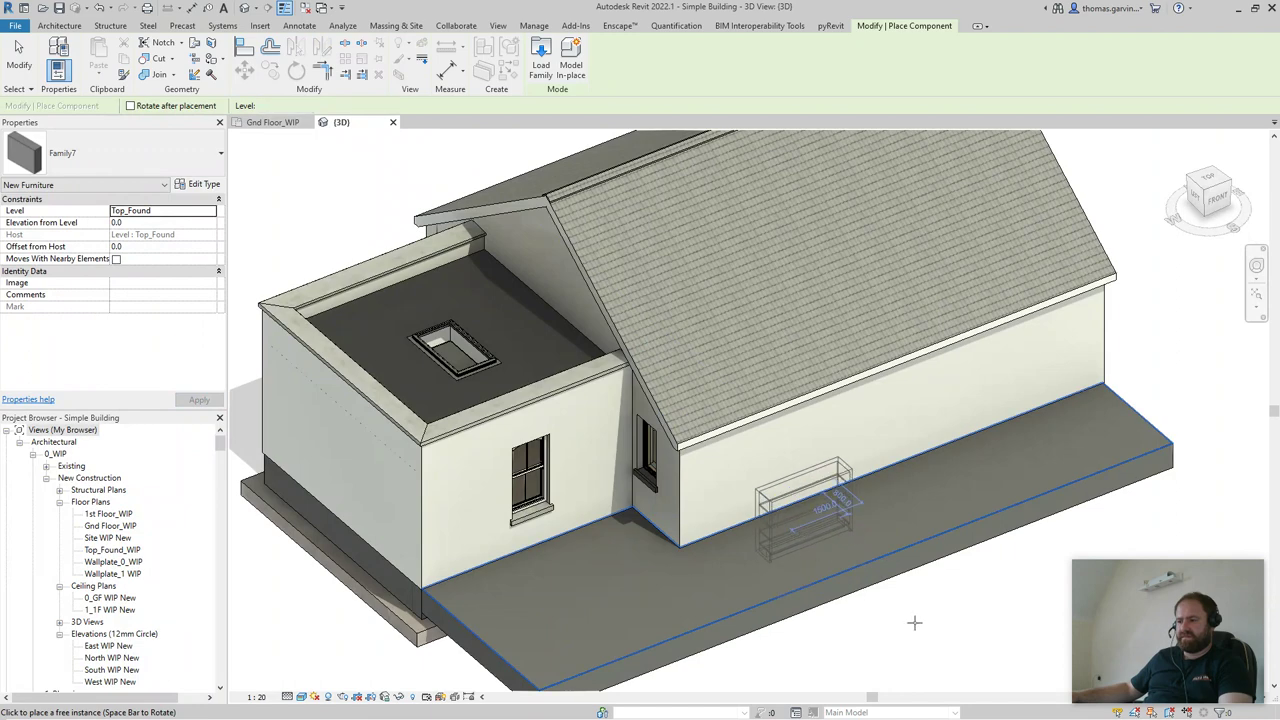
key(Escape)
key(Escape)
- Select the placed bookcase and set its type's Number of Shelves to 3
scroll(870, 590, up, 5)
shift+middle_drag(843, 571, 780, 480)
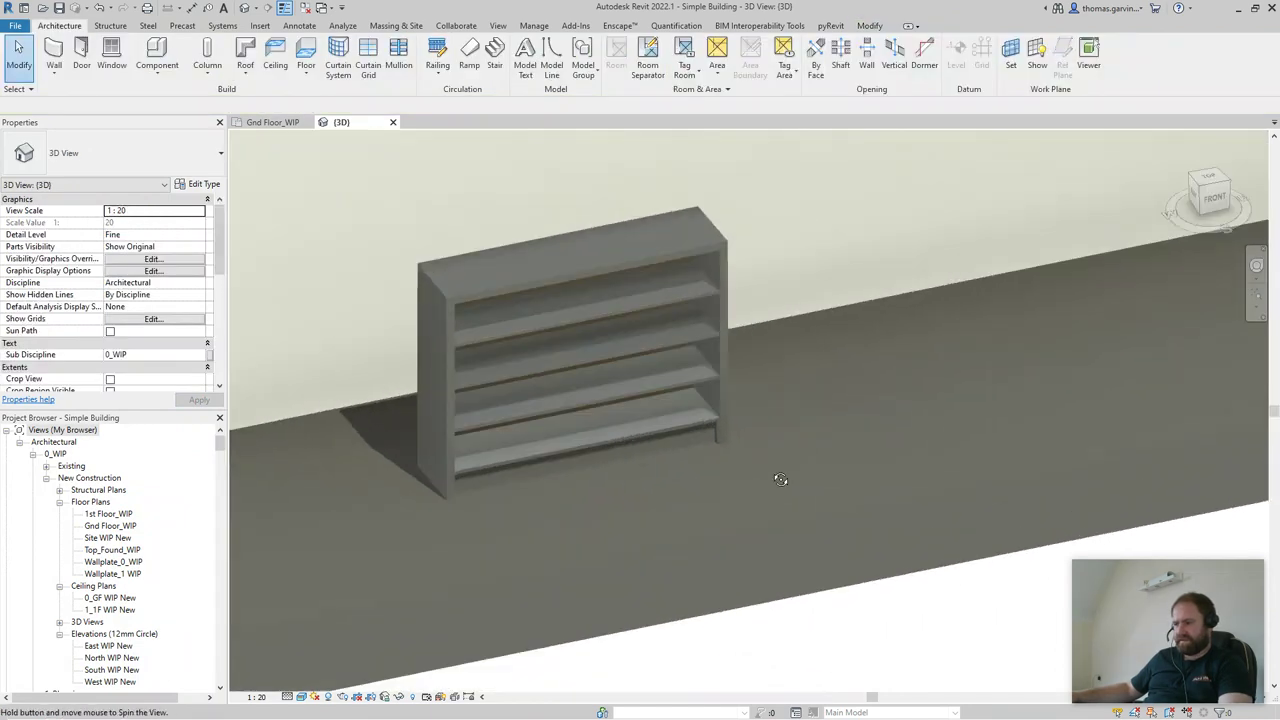
shift+middle_drag(758, 428, 722, 376)
click(770, 354)
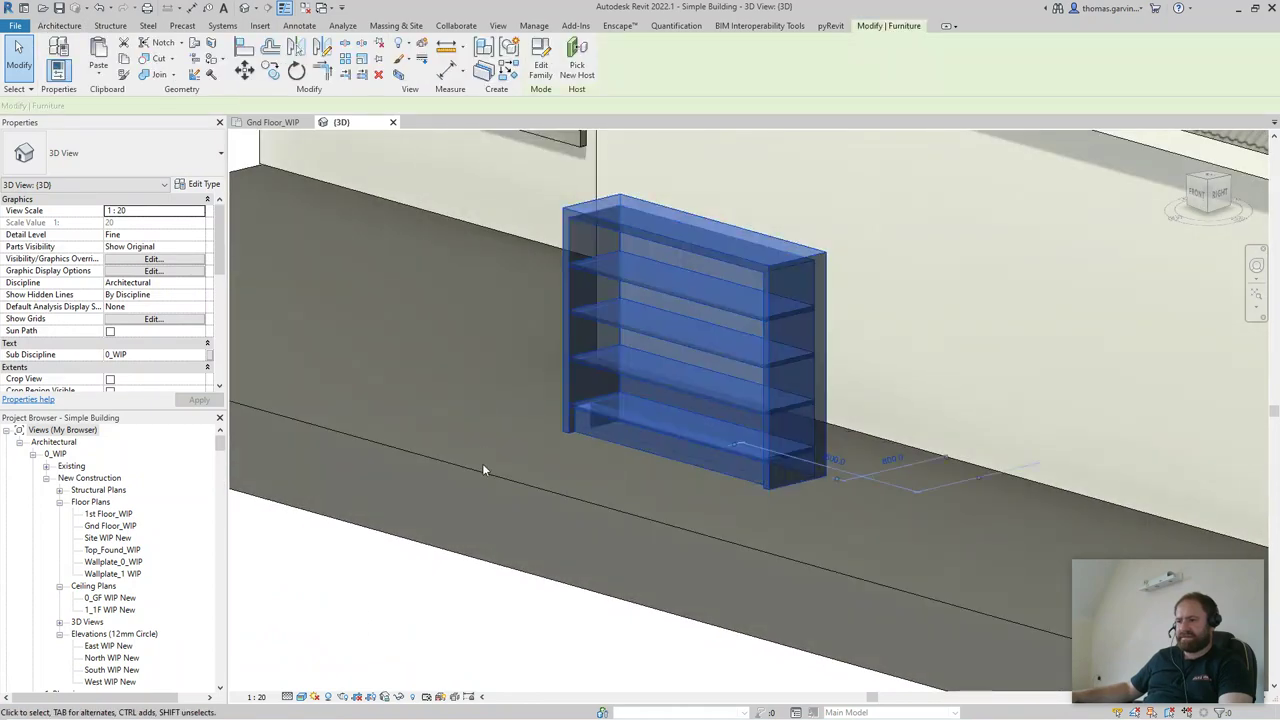
scroll(490, 480, up, 5)
key(Escape)
shift+middle_drag(680, 409, 827, 434)
click(827, 431)
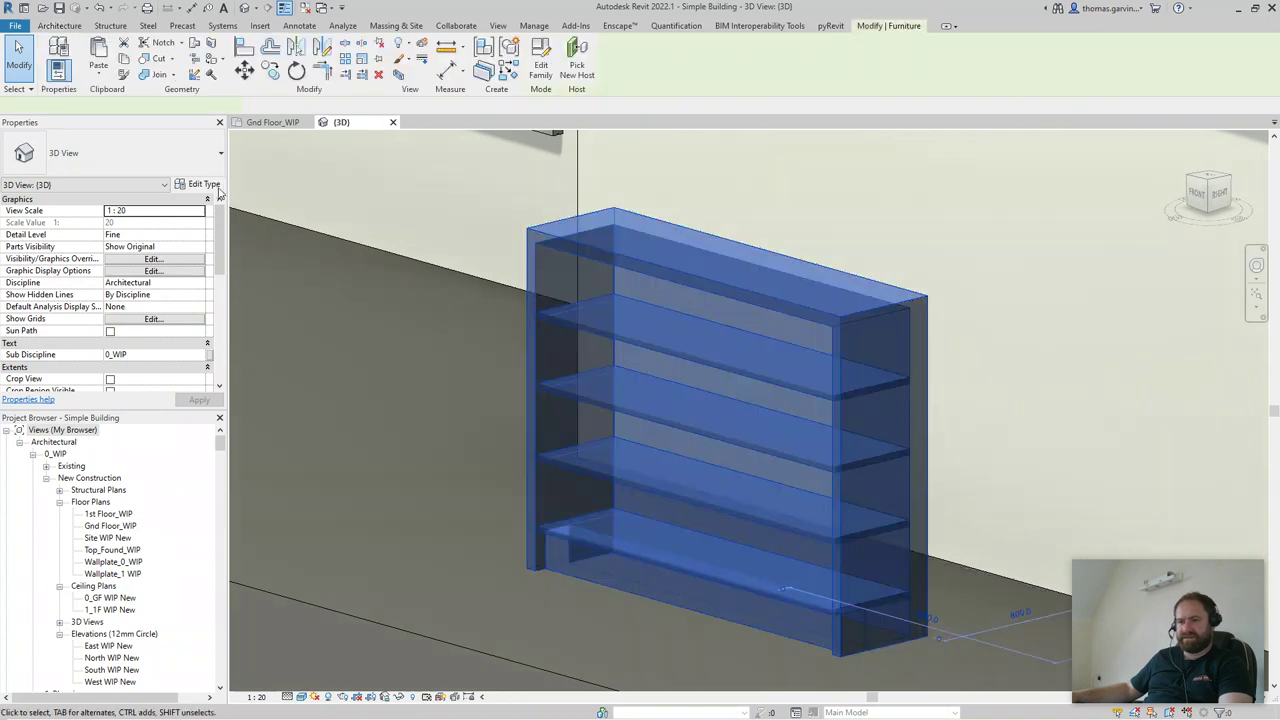
click(204, 186)
scroll(392, 463, down, 6)
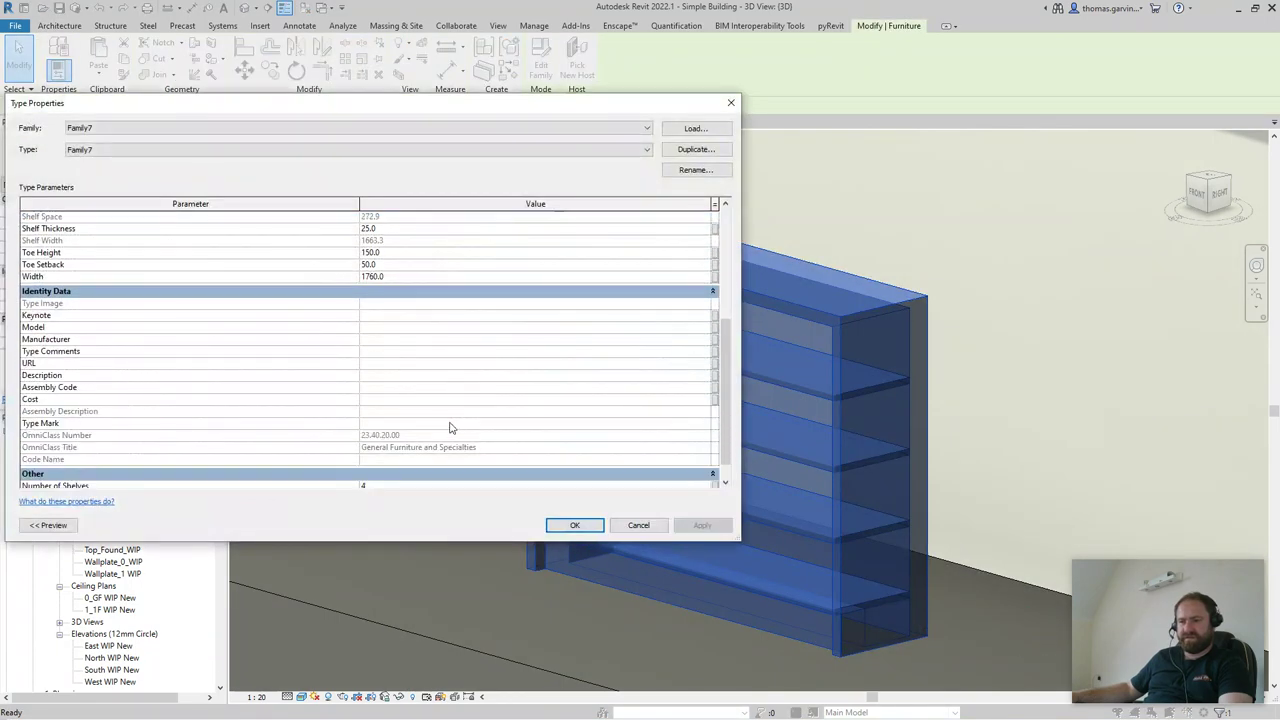
click(391, 462)
text(3)
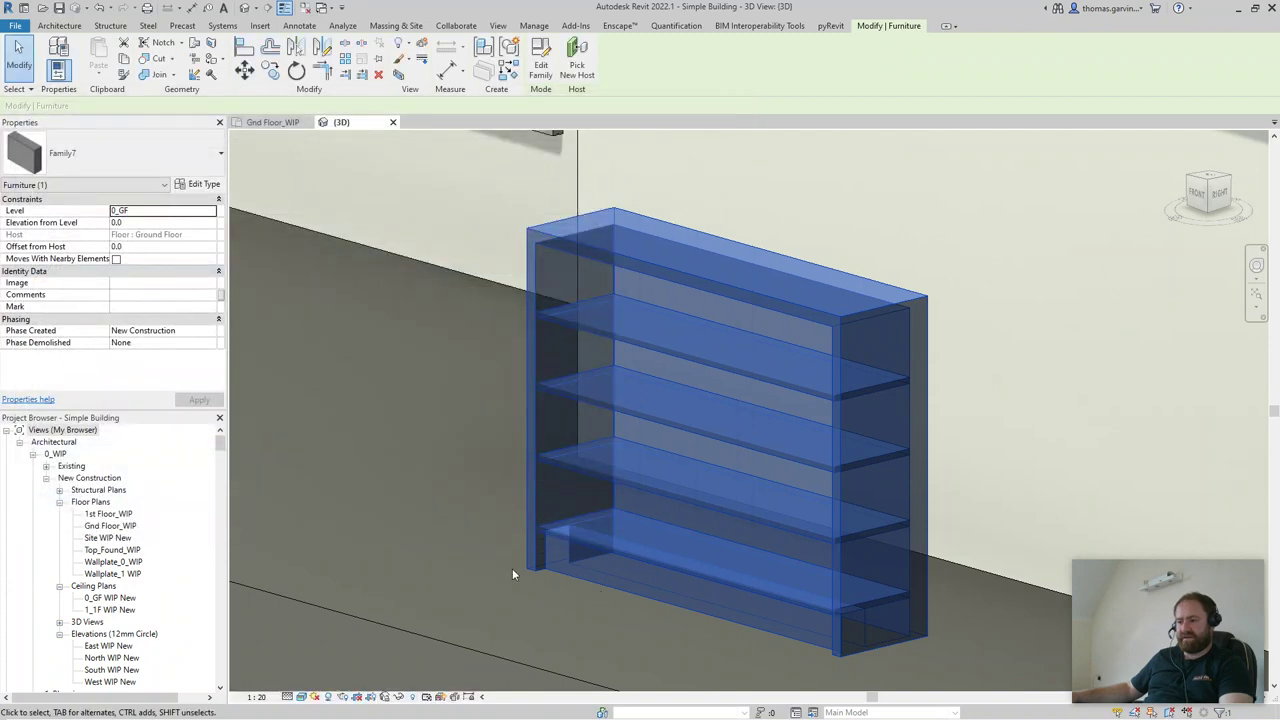
- Orbit around the house to view the bookcase by the windowed wall and roof corner
middle_drag(467, 501, 563, 439)
key(Escape)
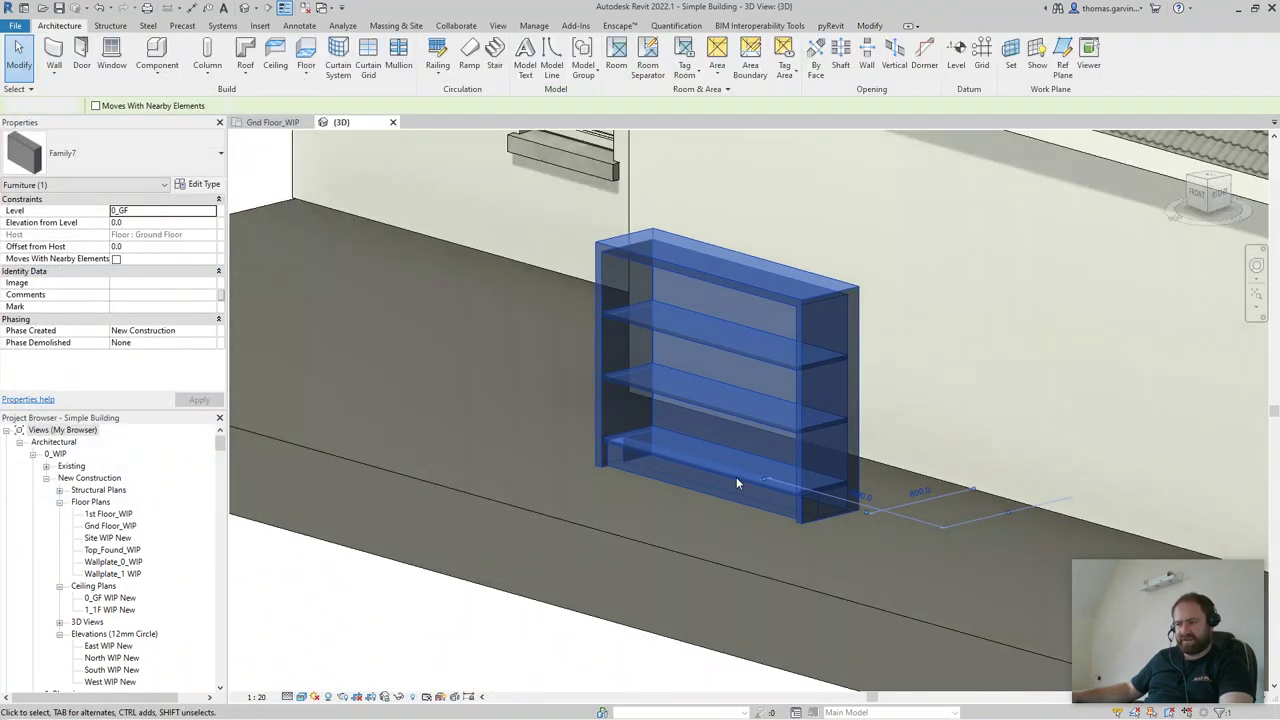
shift+middle_drag(736, 477, 1040, 368)
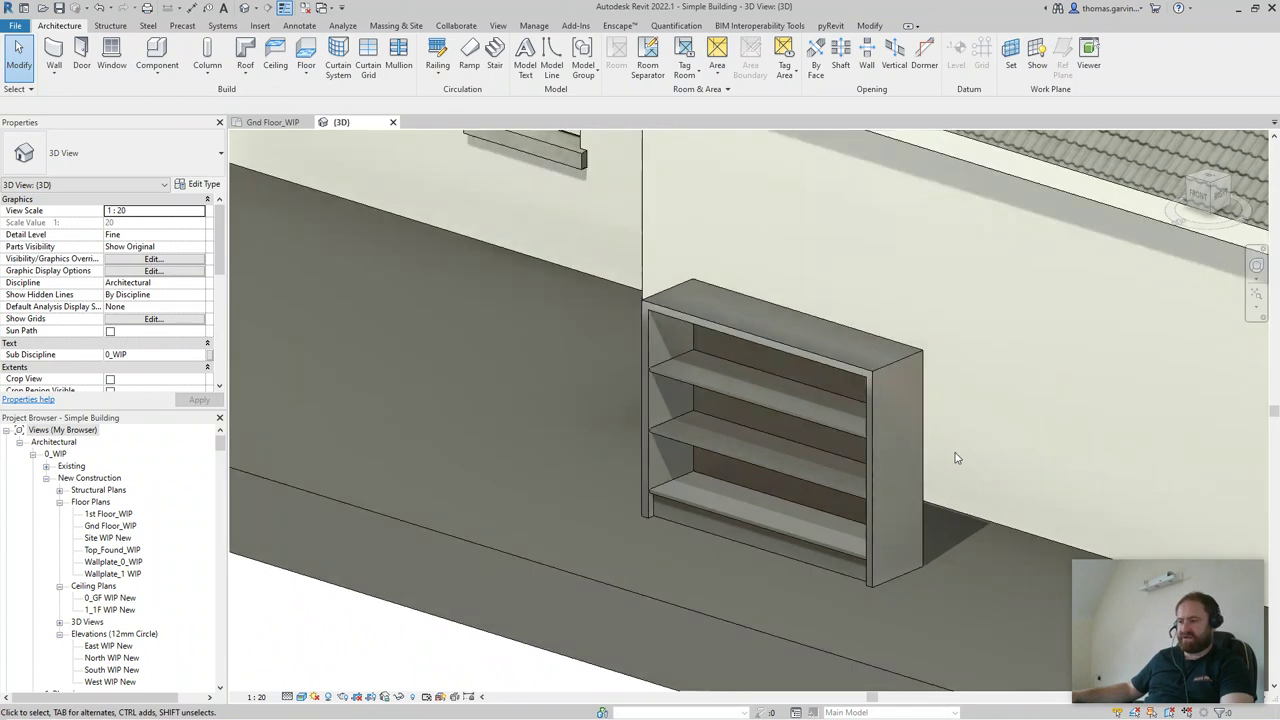
scroll(955, 458, down, 4)
scroll(890, 405, up, 2)
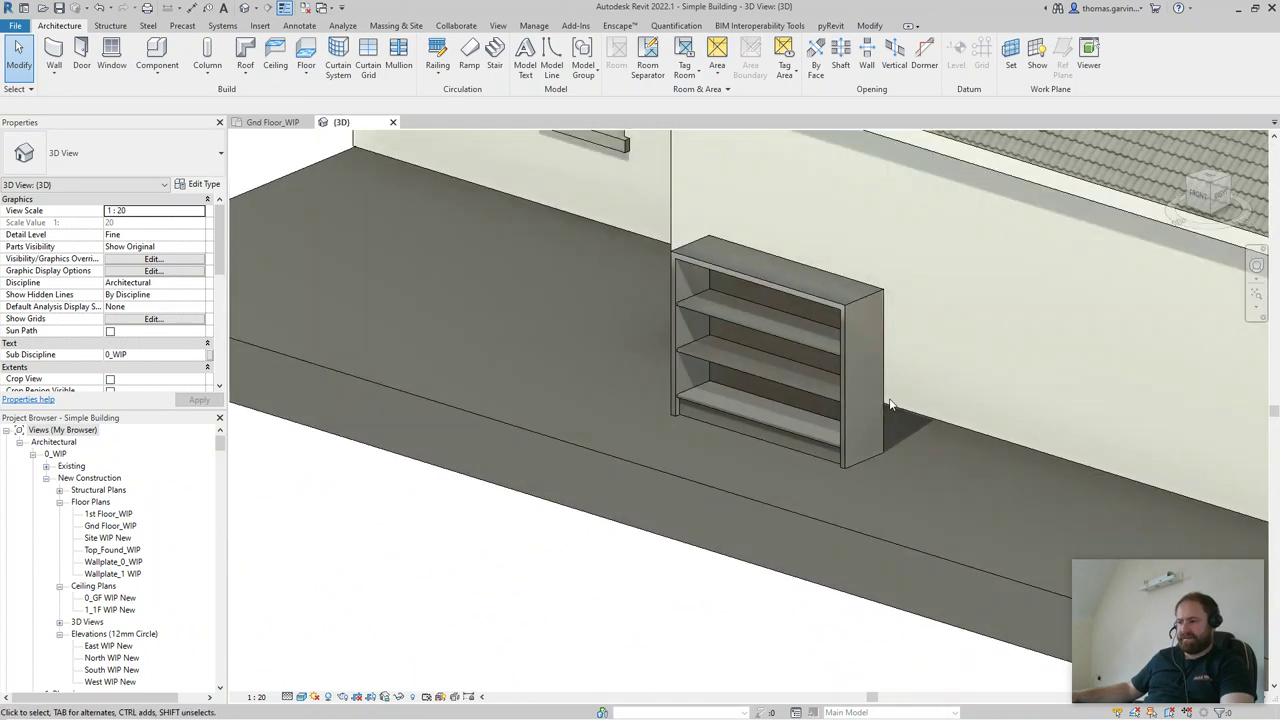
shift+middle_drag(938, 346, 740, 303)
scroll(700, 370, up, 3)
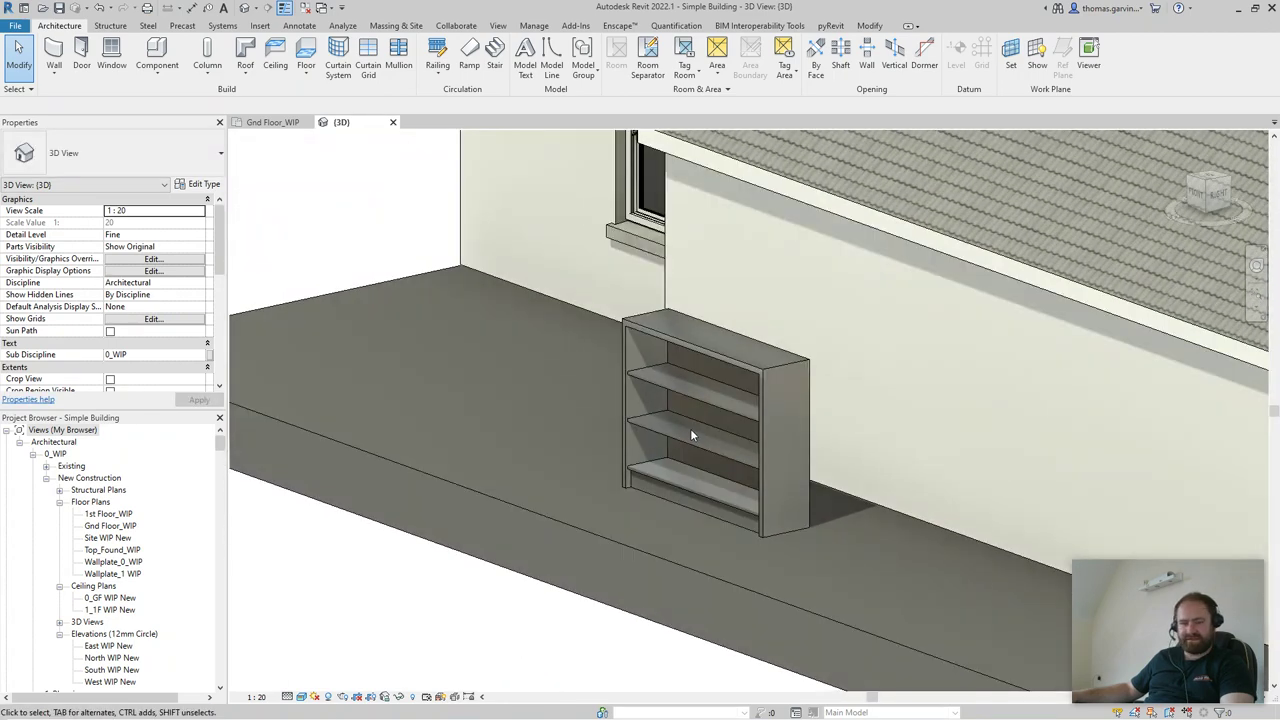
scroll(890, 546, down, 3)
shift+middle_drag(907, 555, 958, 558)
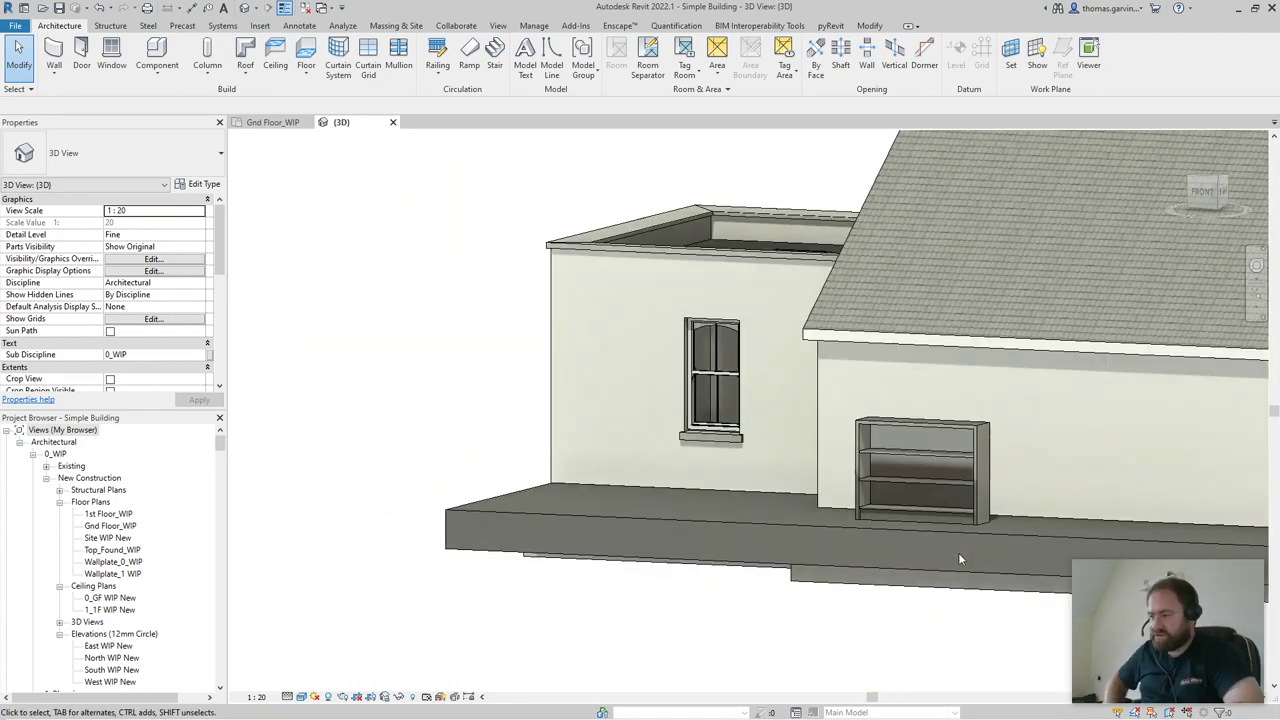